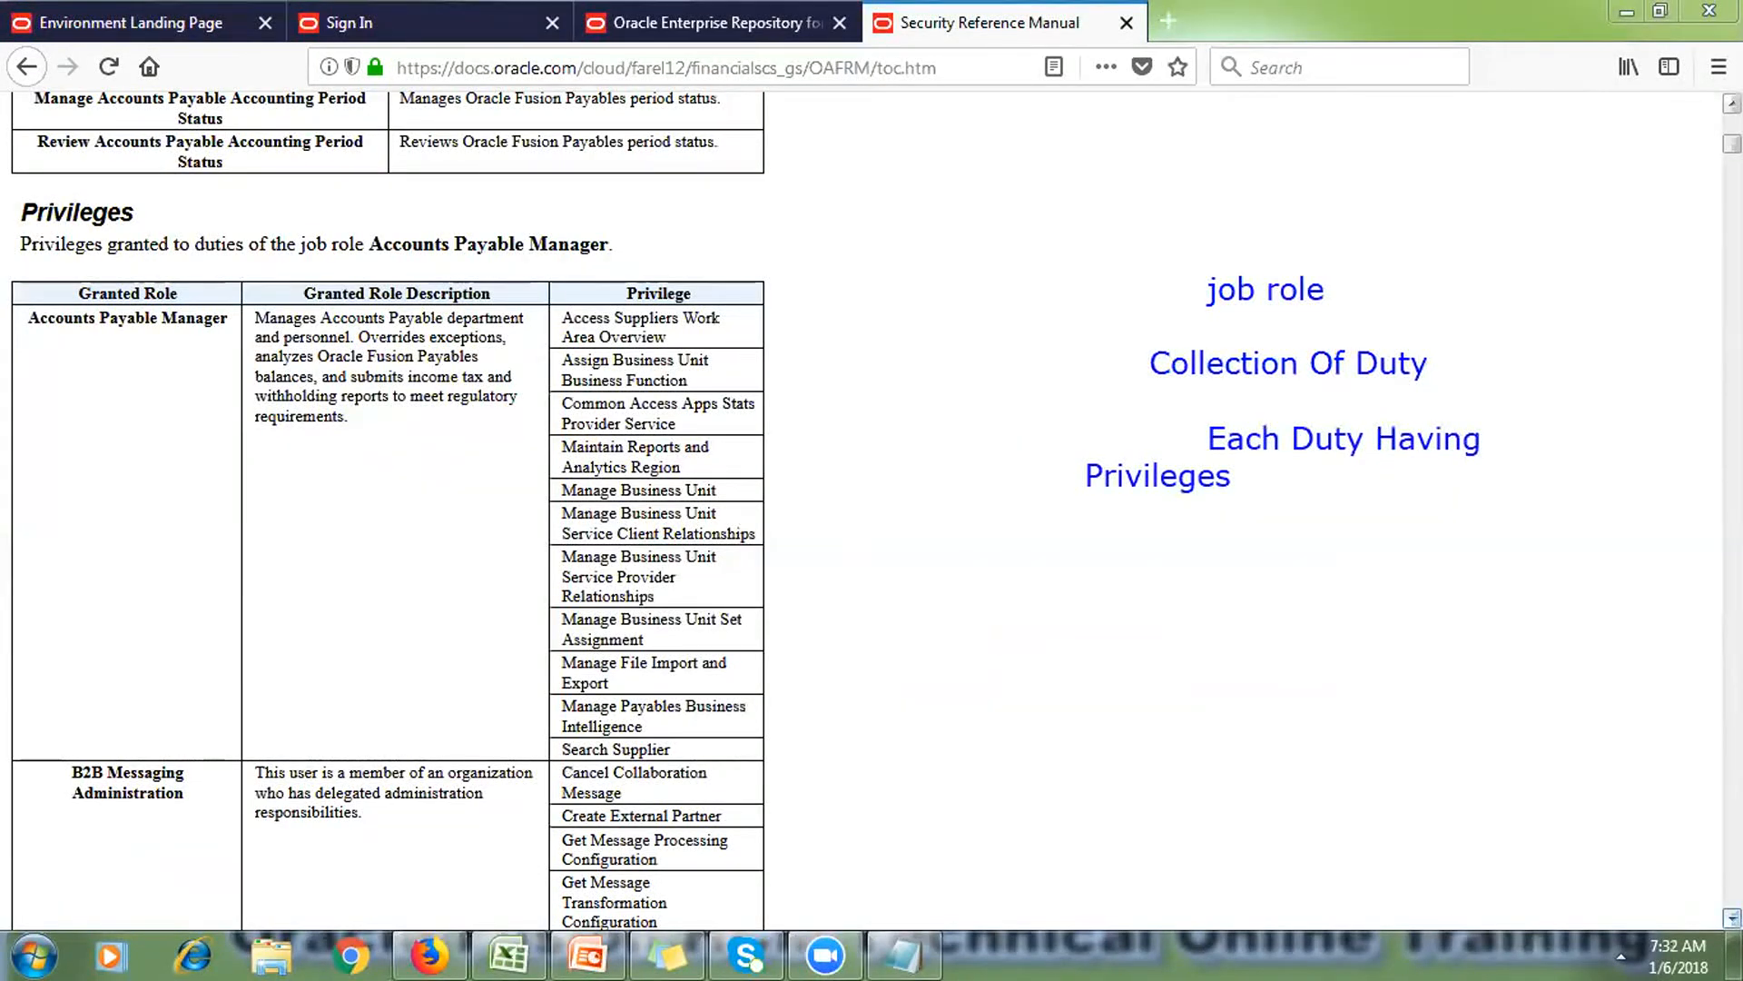
Step: Scroll through the privileges table, close the Security Reference Manual, and clear the screen annotations
{"action": "scroll", "coordinate": [1733, 917], "scroll_direction": "down", "scroll_amount": 10}
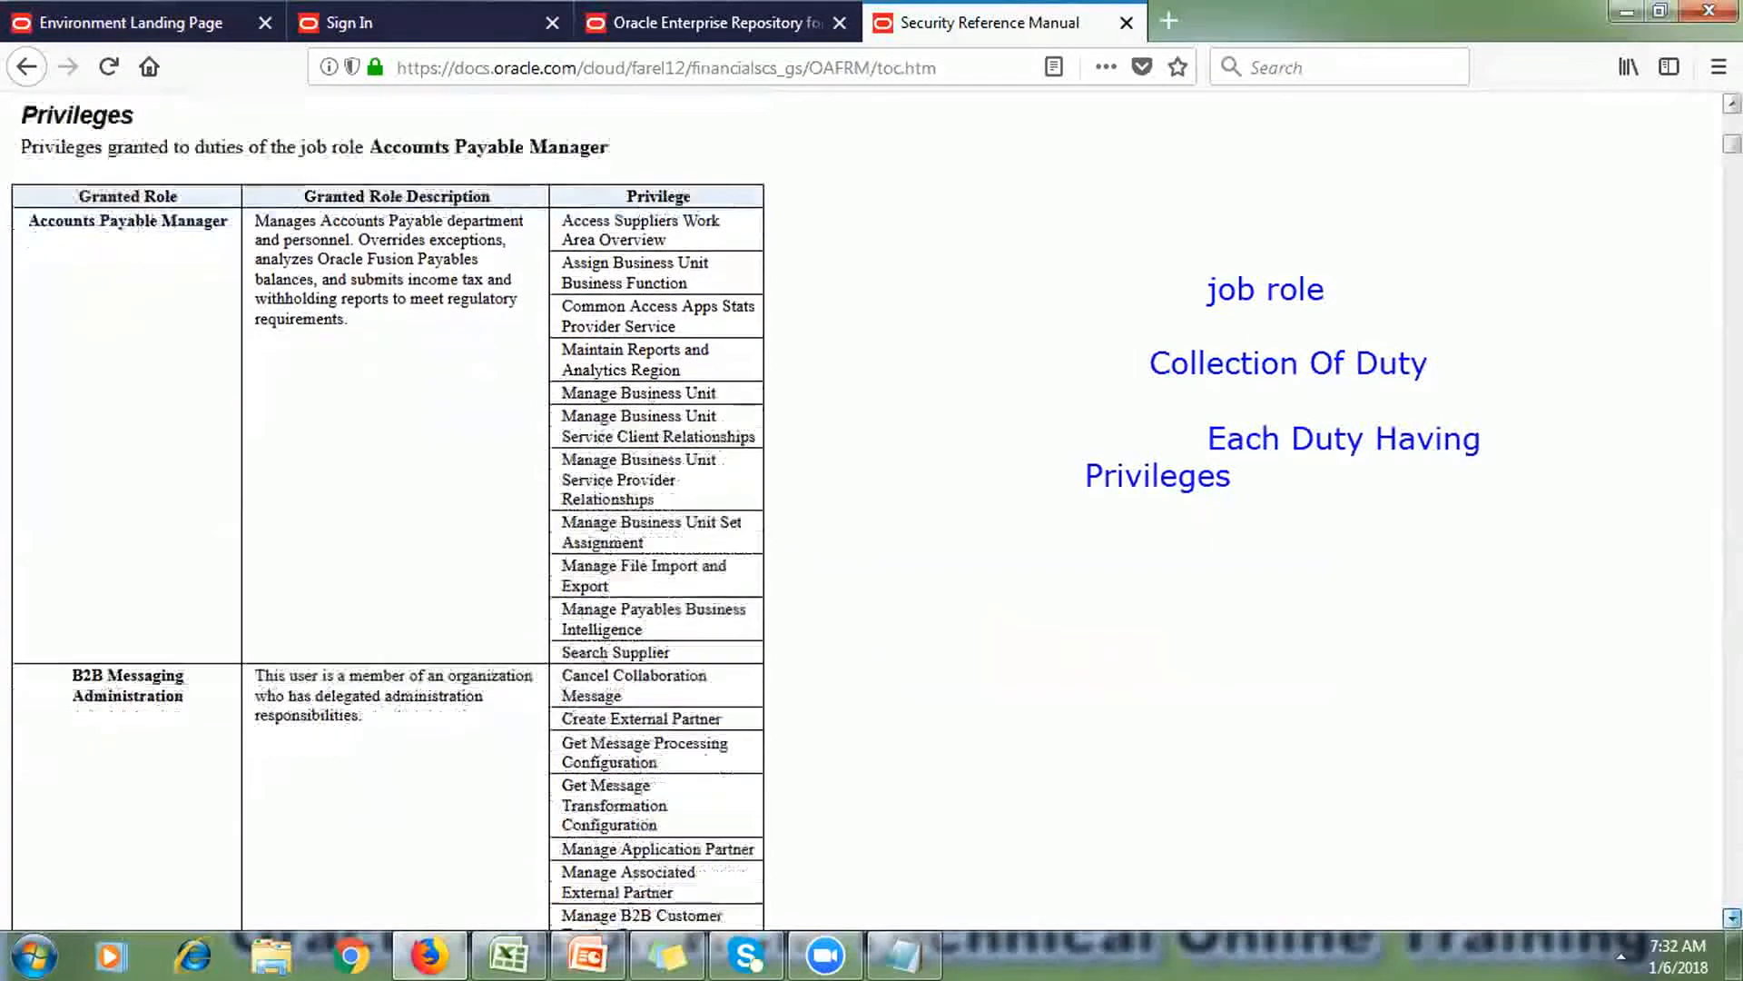
{"action": "scroll", "coordinate": [1732, 917], "scroll_direction": "down", "scroll_amount": 12}
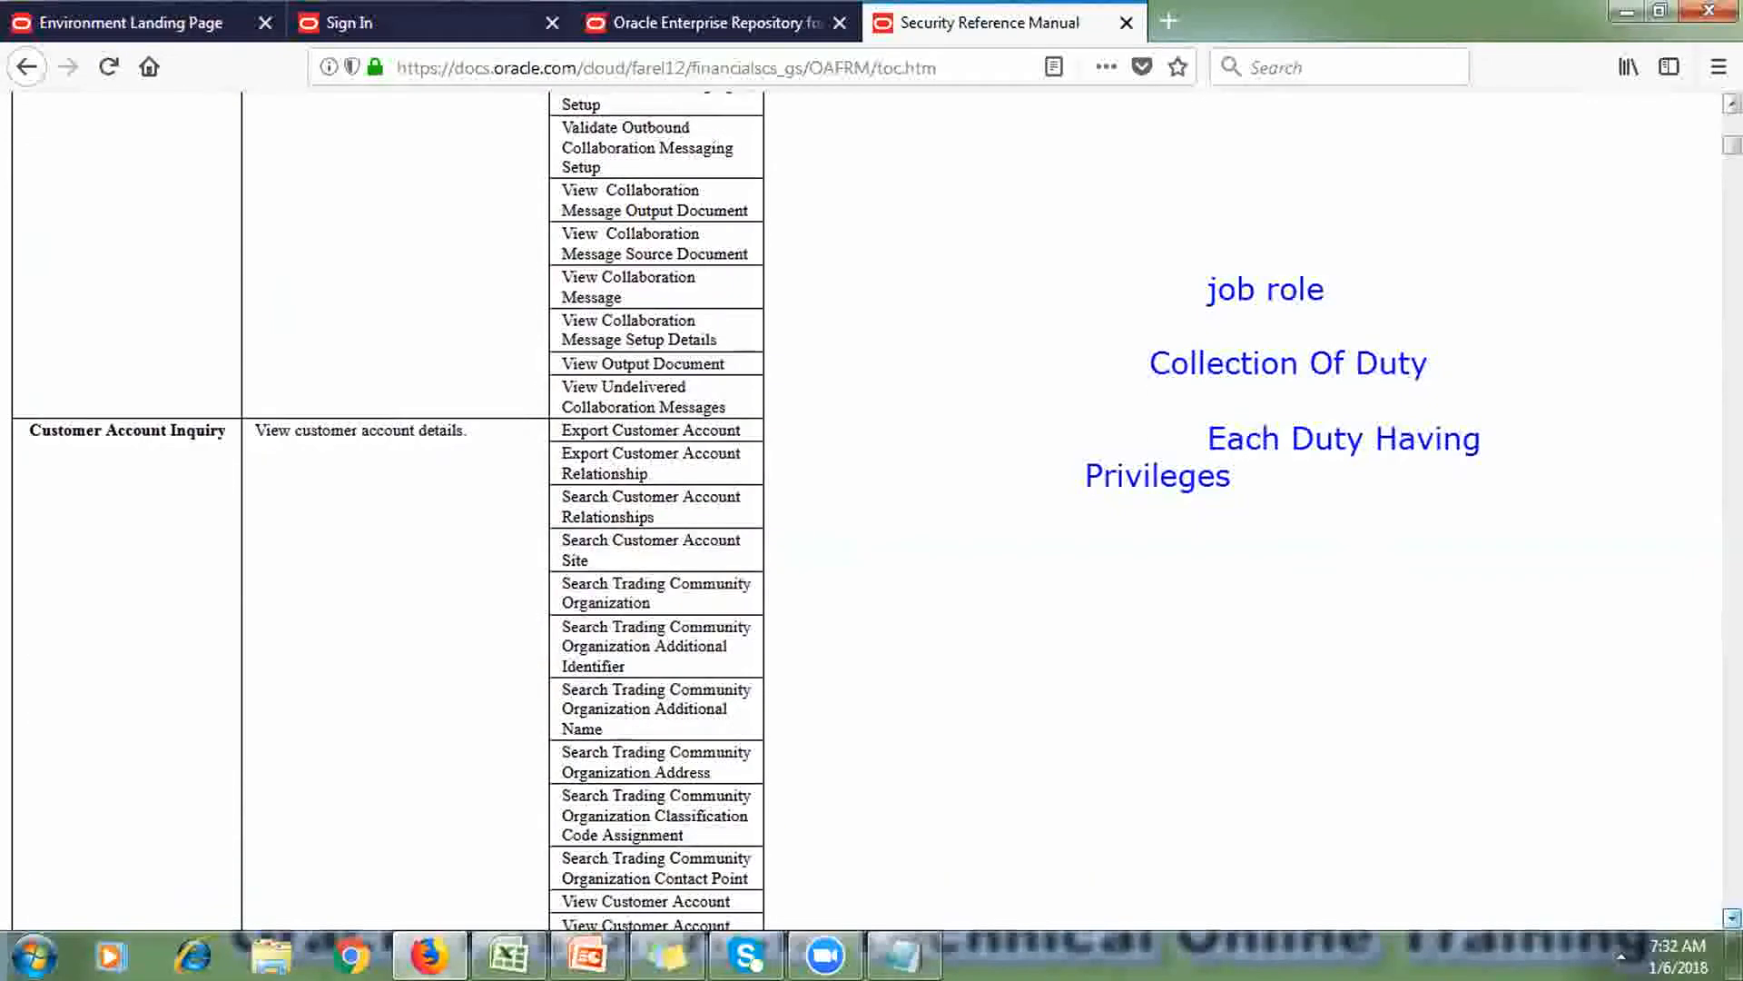
{"action": "scroll", "coordinate": [1733, 917], "scroll_direction": "down", "scroll_amount": 10}
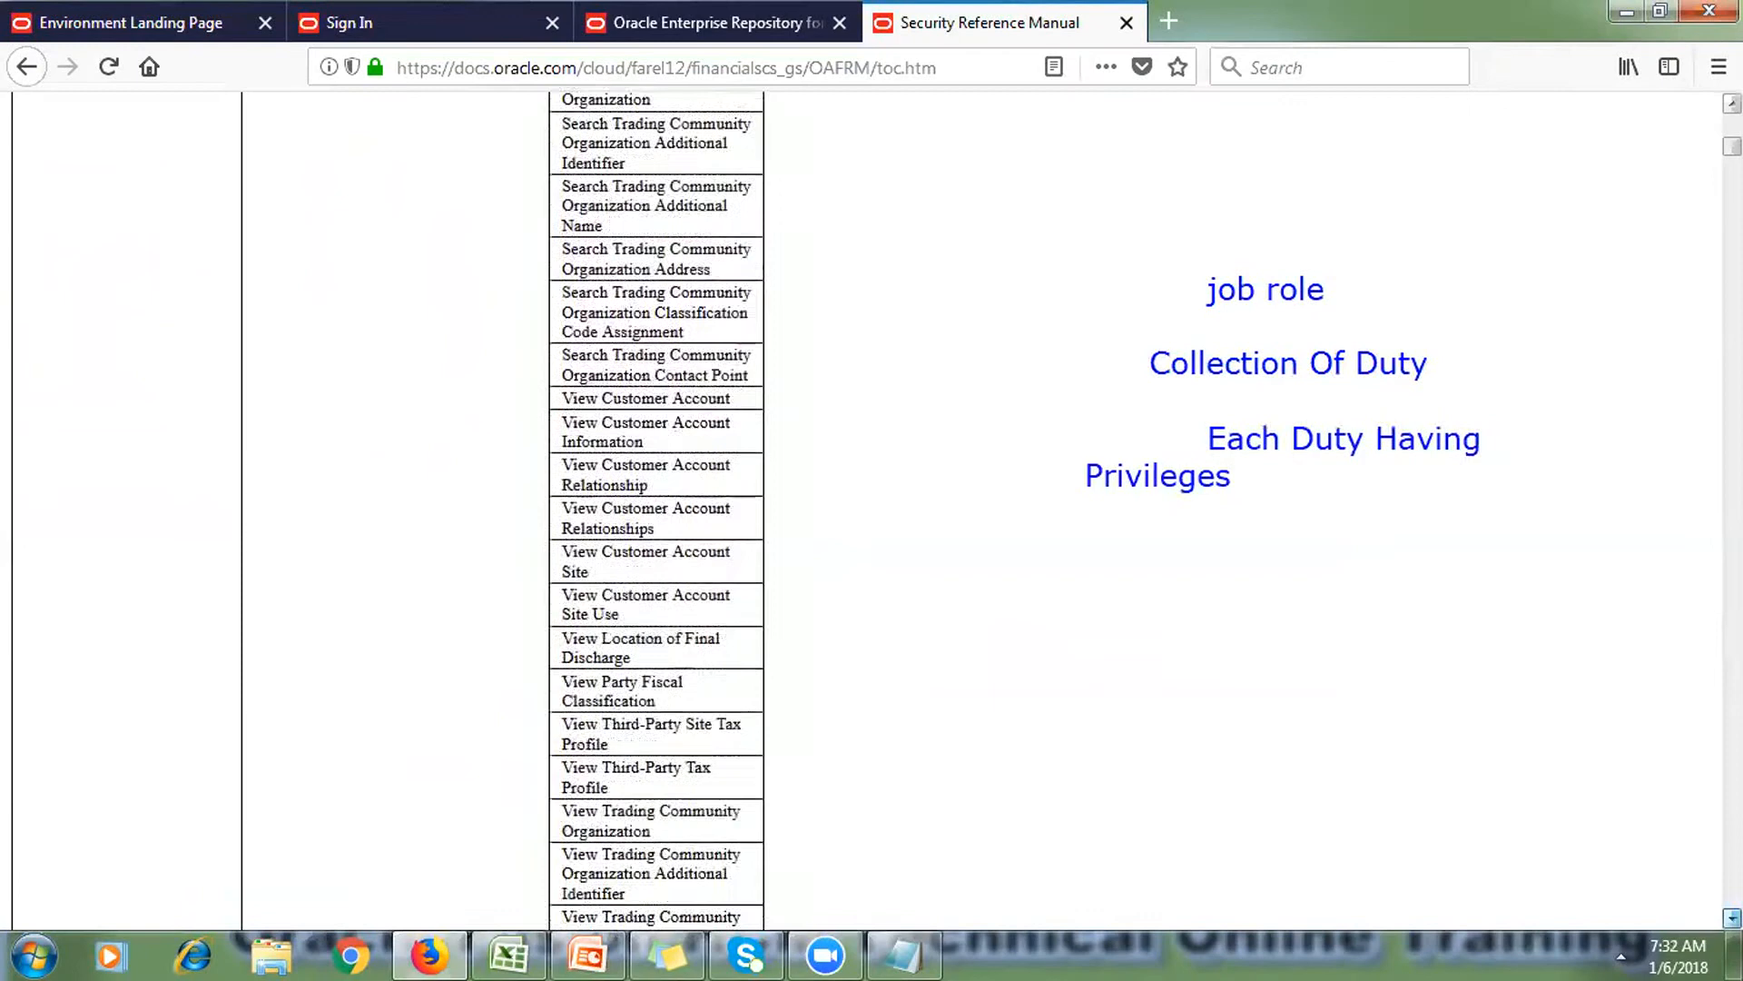
{"action": "scroll", "coordinate": [1733, 917], "scroll_direction": "down", "scroll_amount": 10}
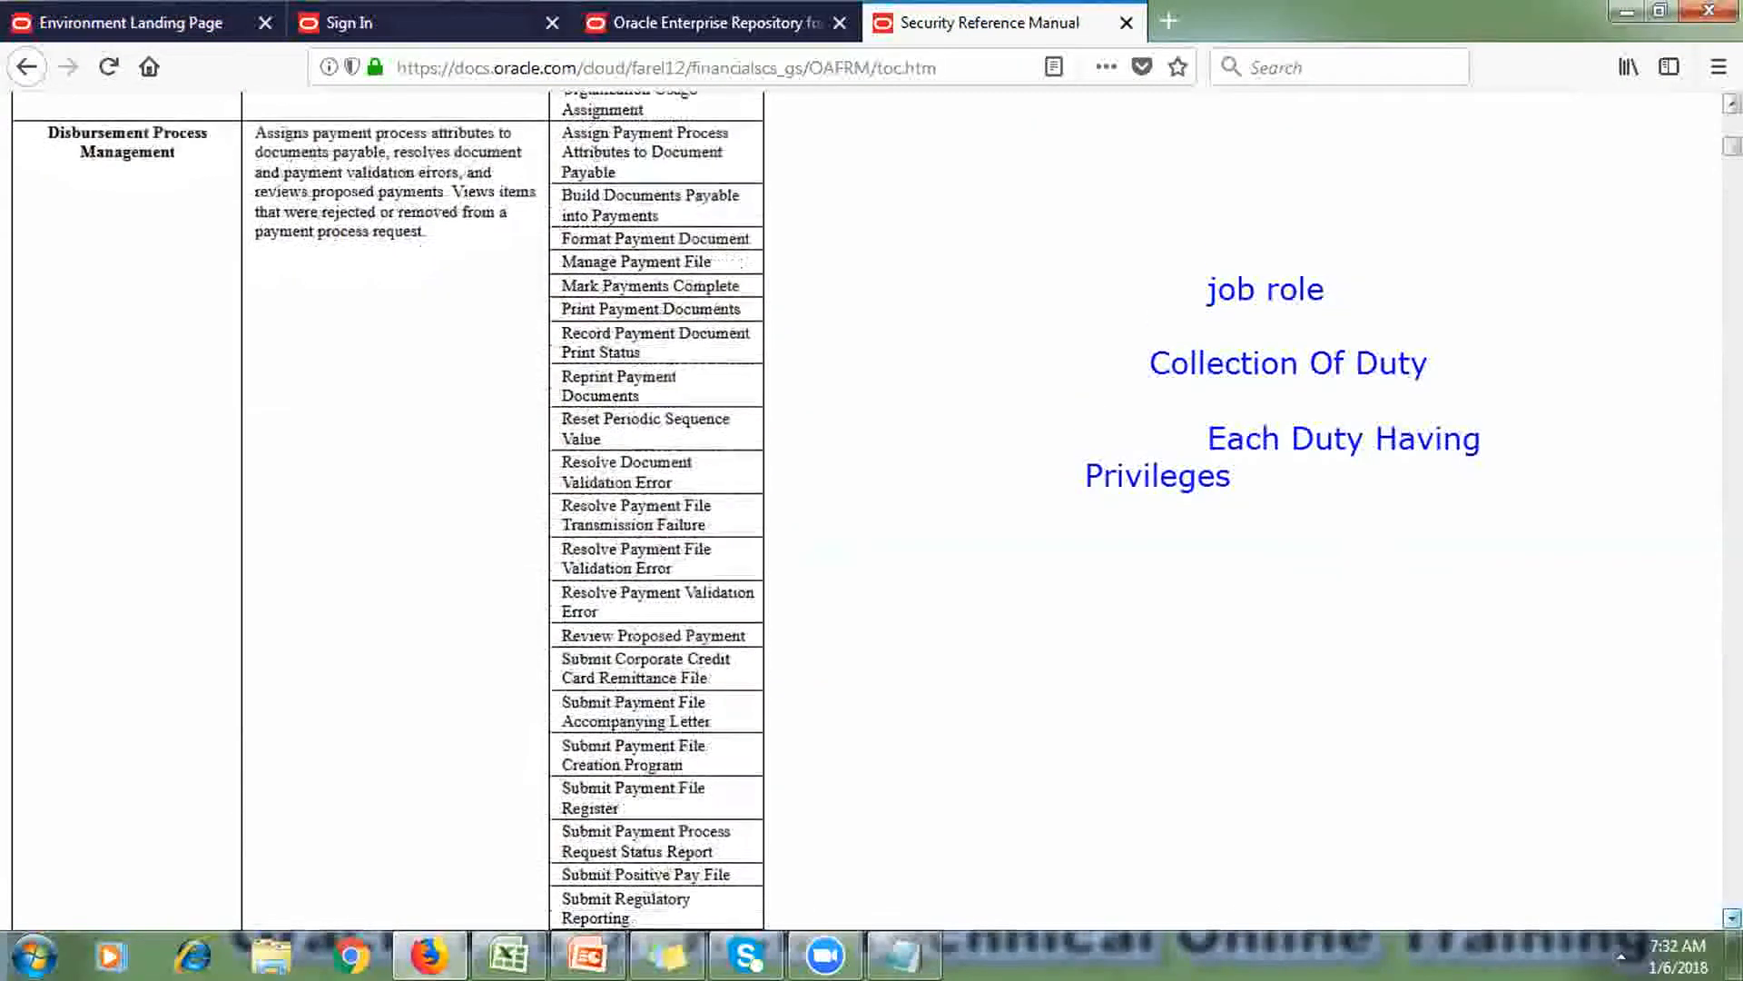
{"action": "scroll", "coordinate": [1732, 917], "scroll_direction": "down", "scroll_amount": 15}
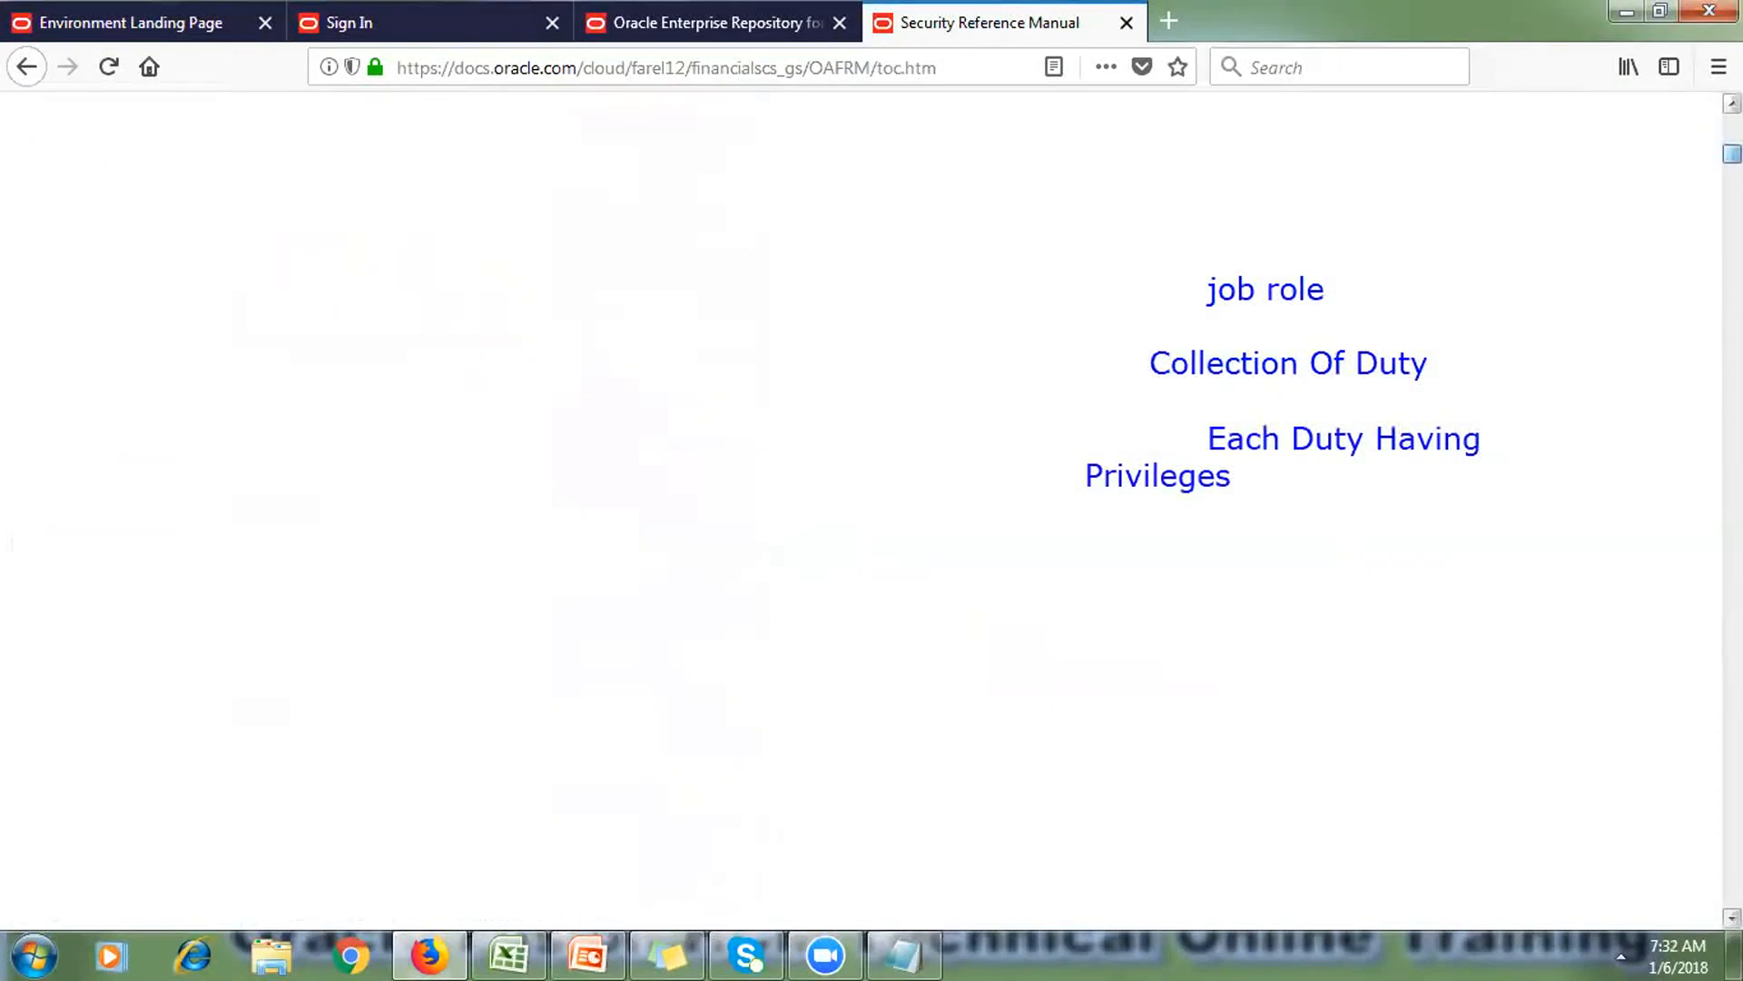
{"action": "scroll", "coordinate": [1732, 917], "scroll_direction": "down", "scroll_amount": 15}
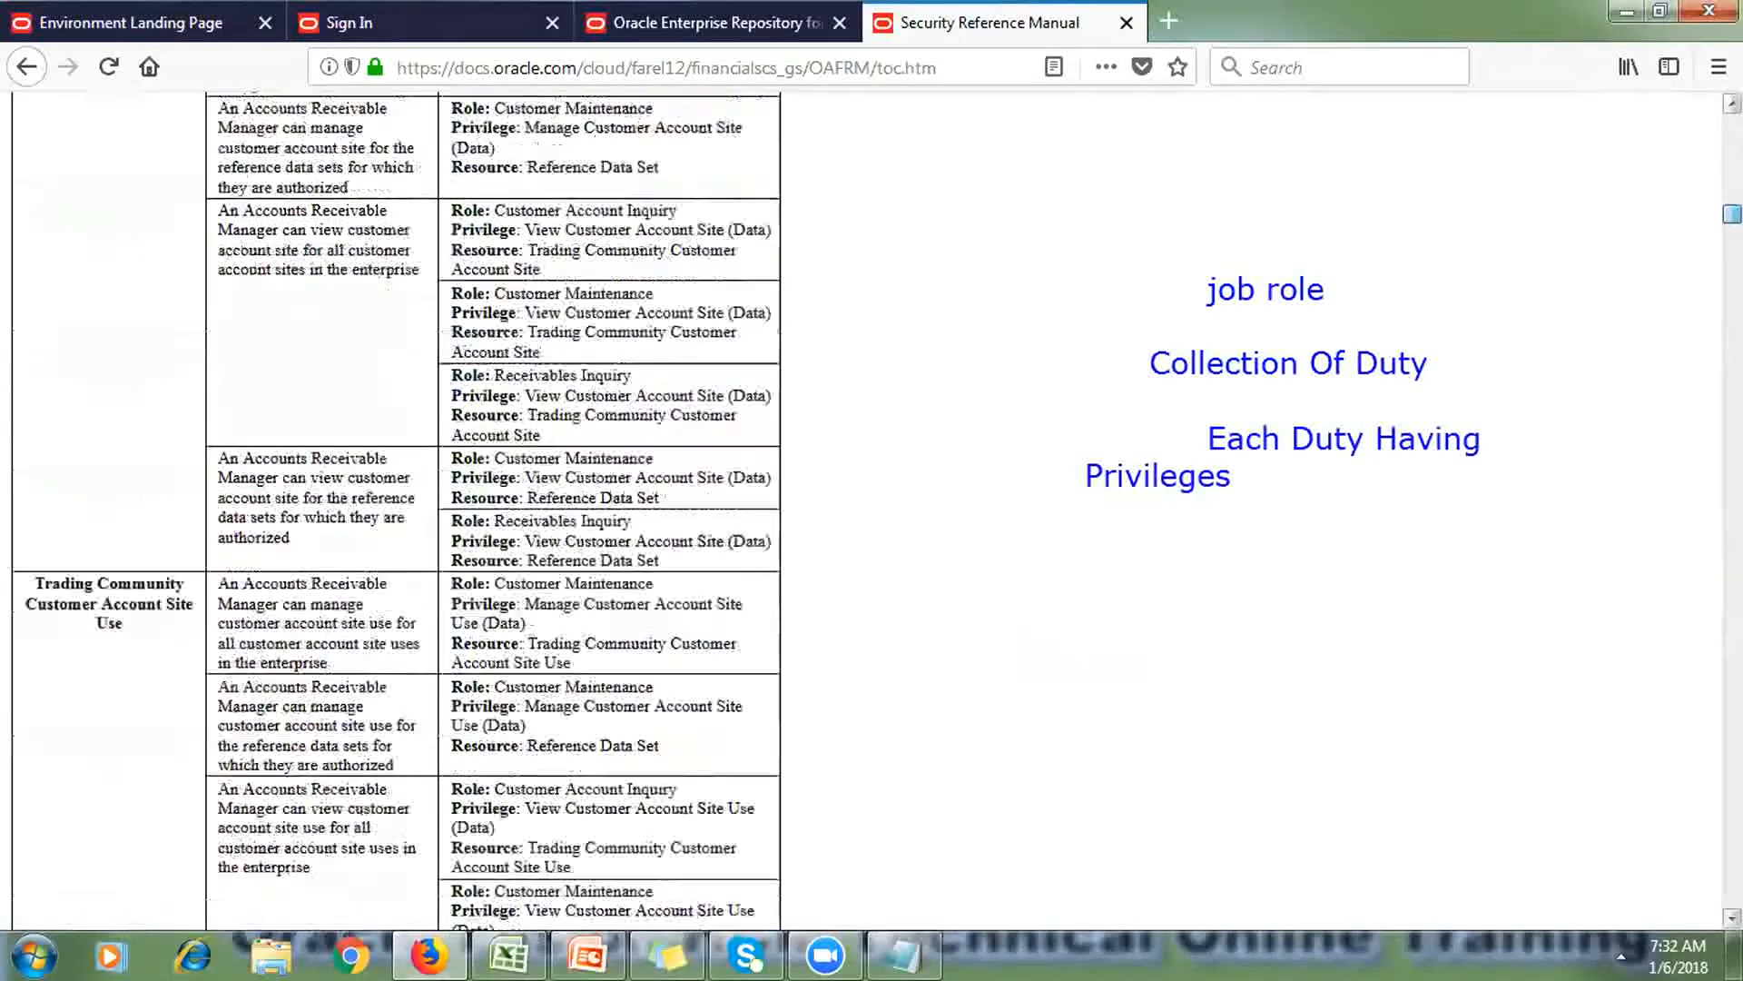
{"action": "scroll", "coordinate": [1732, 917], "scroll_direction": "down", "scroll_amount": 15}
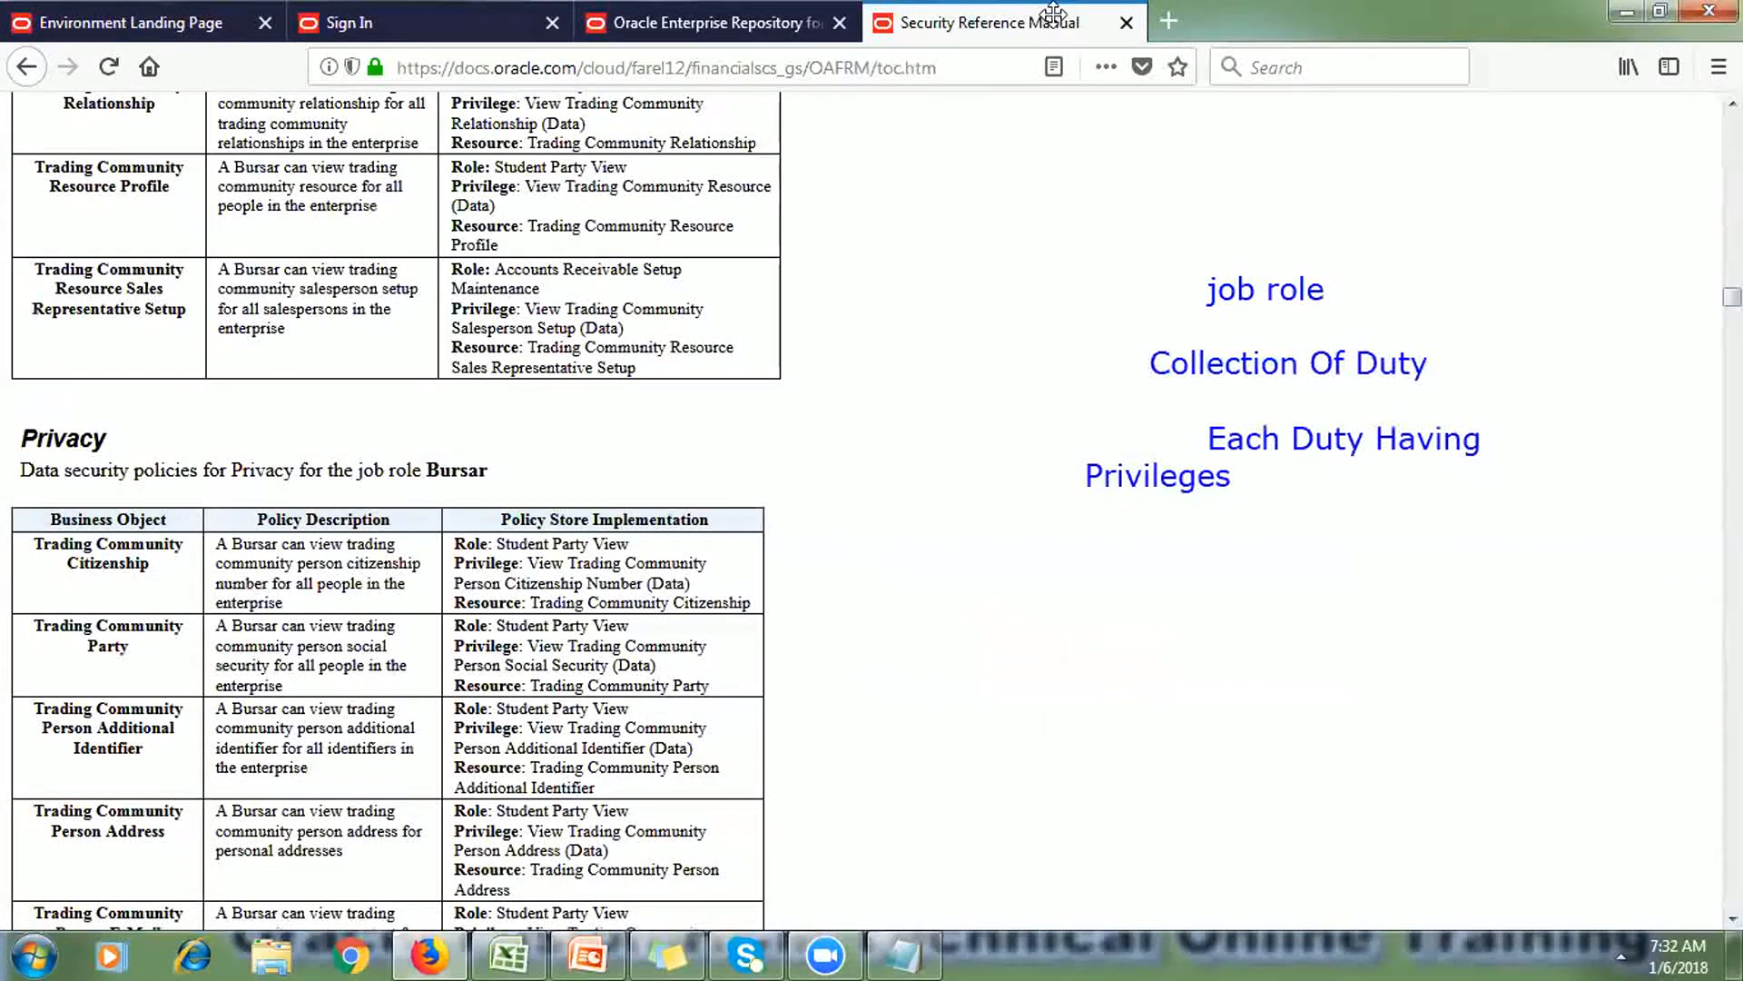
{"action": "left_click", "coordinate": [1126, 23]}
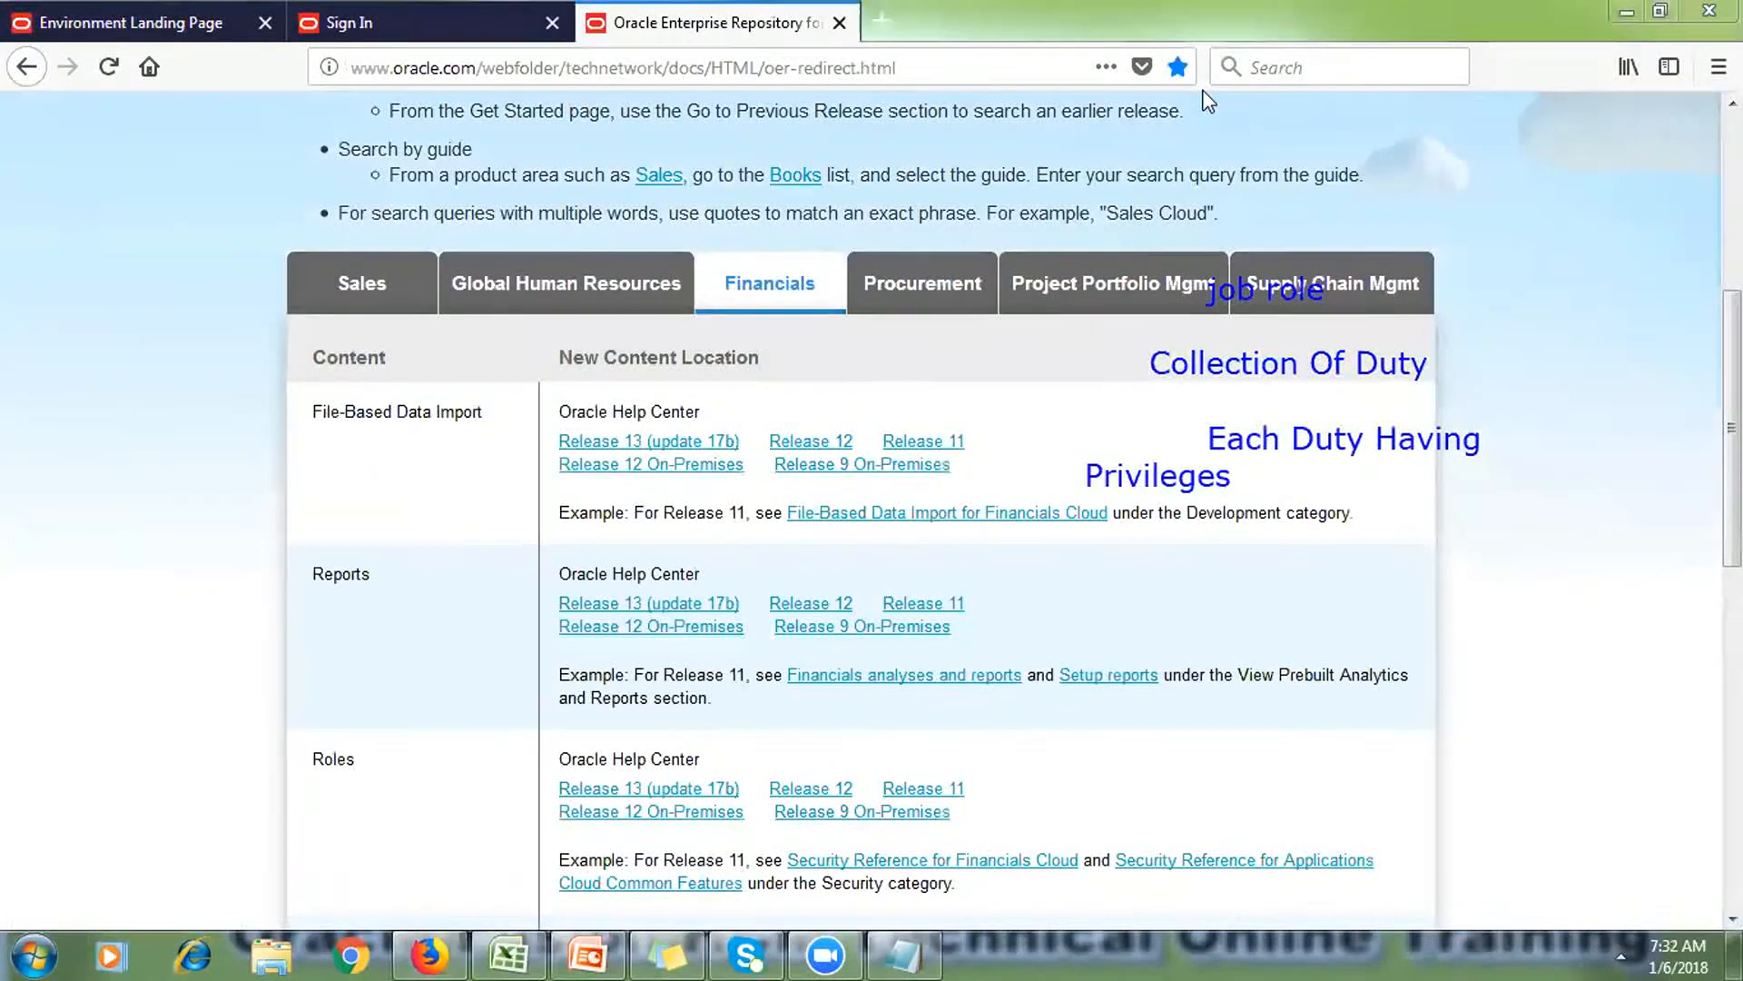
{"action": "key", "text": "Escape"}
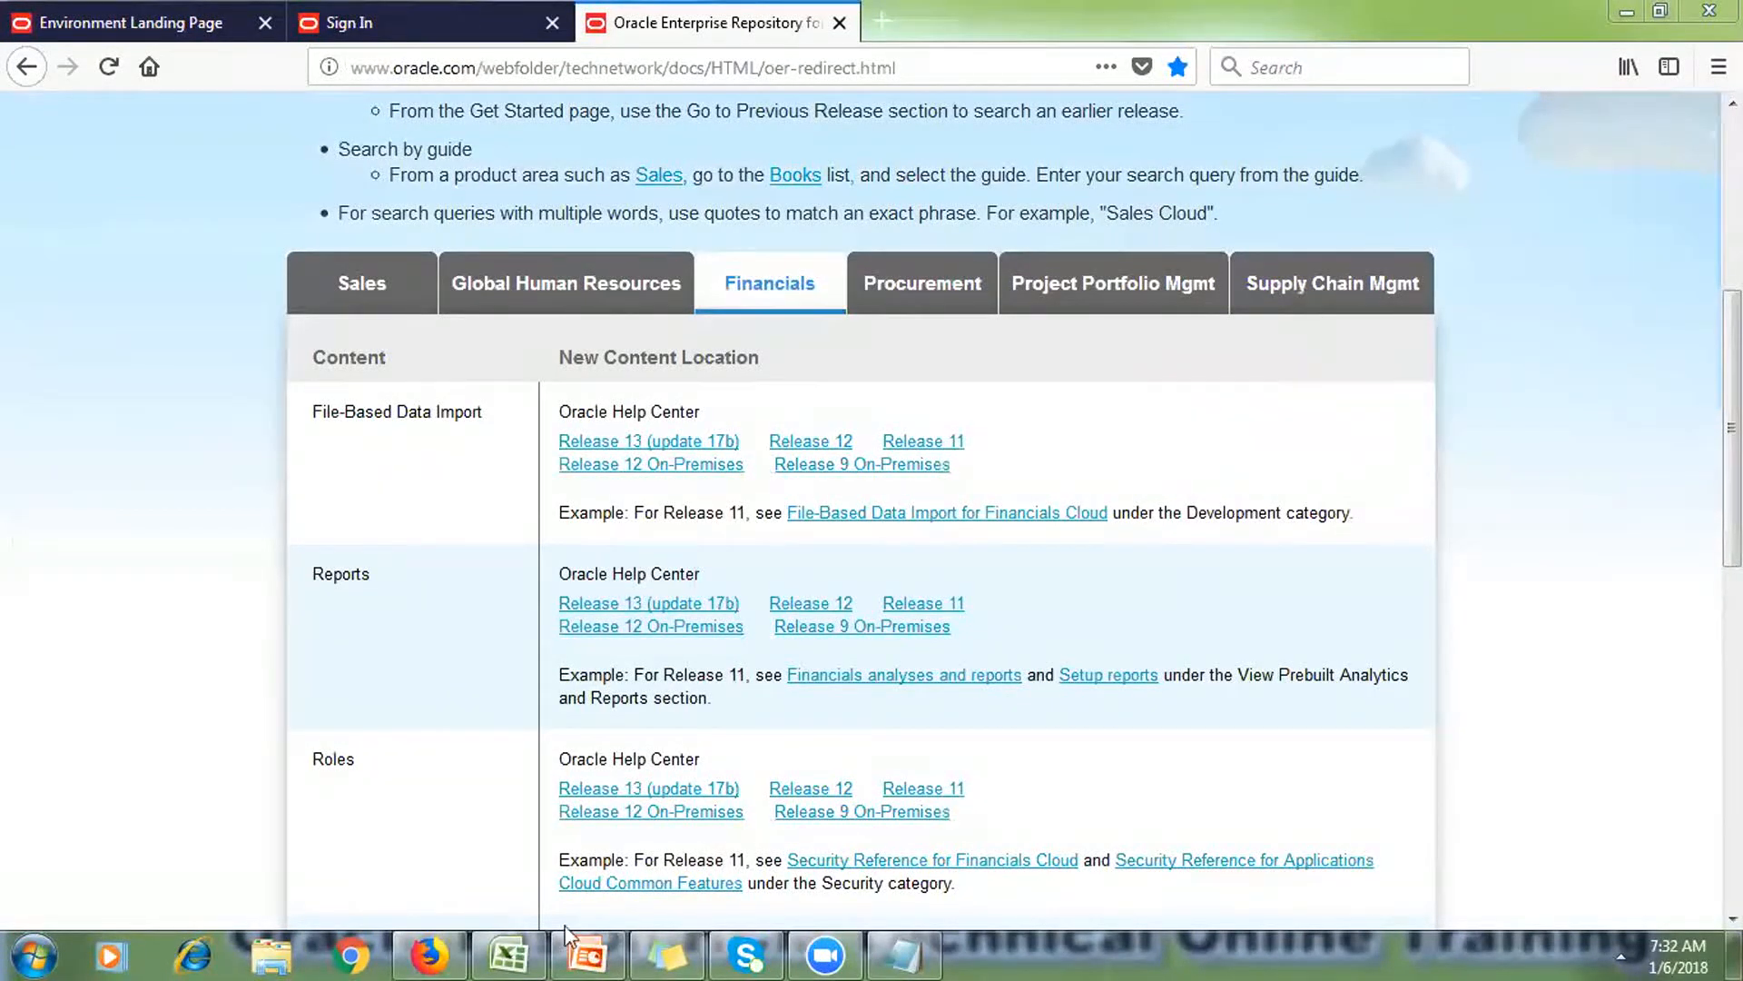
Step: Present the Job Roles, EBS-versus-Fusion and role-template slides, then exit the show at slide 22
{"action": "left_click", "coordinate": [711, 870]}
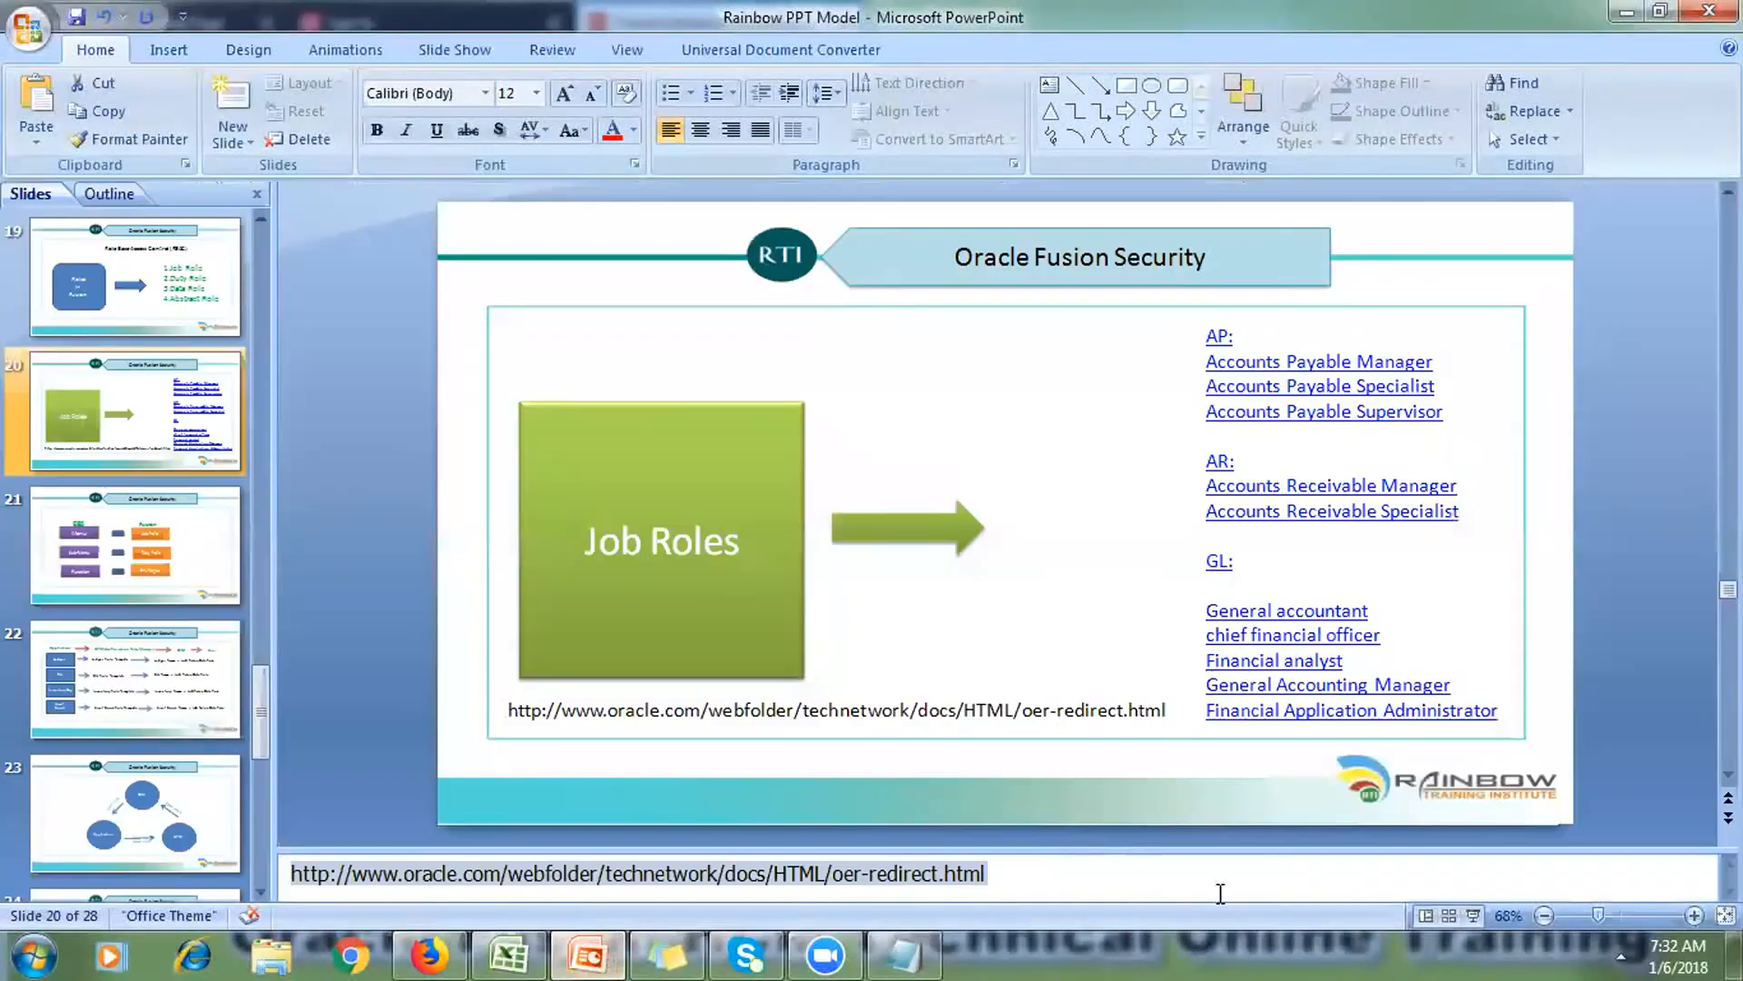
{"action": "left_click", "coordinate": [1473, 919]}
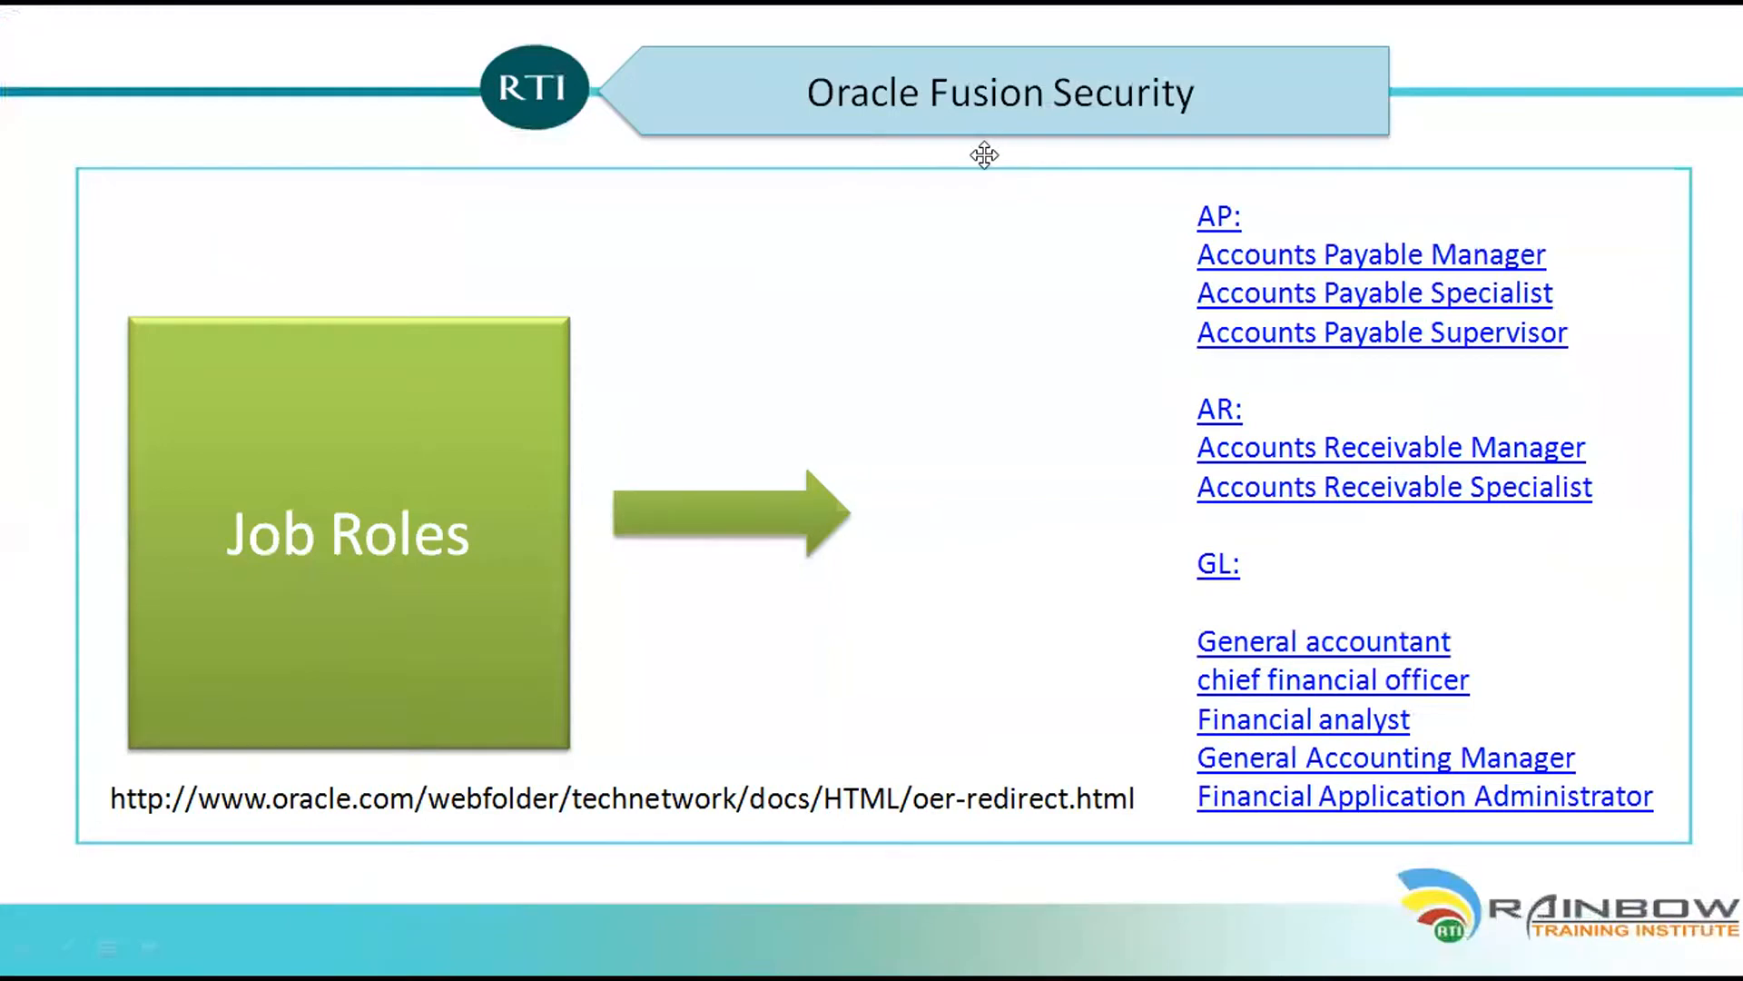
{"action": "left_click", "coordinate": [1027, 573]}
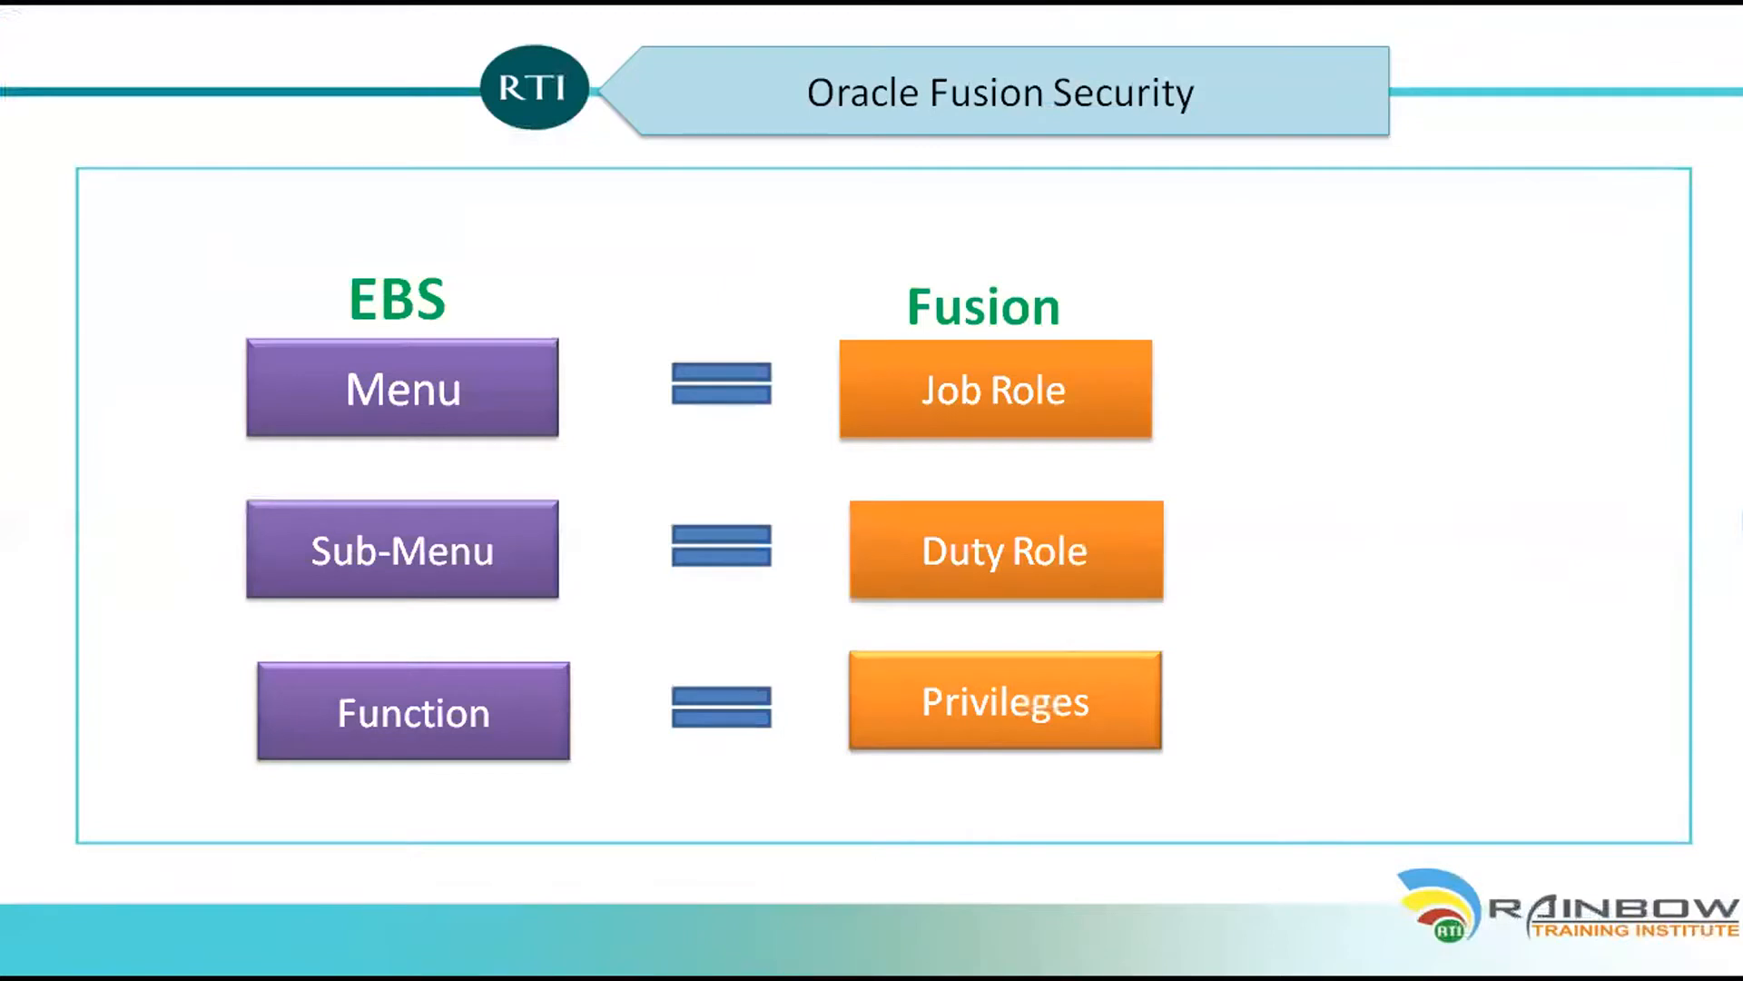
{"action": "key", "text": "Right"}
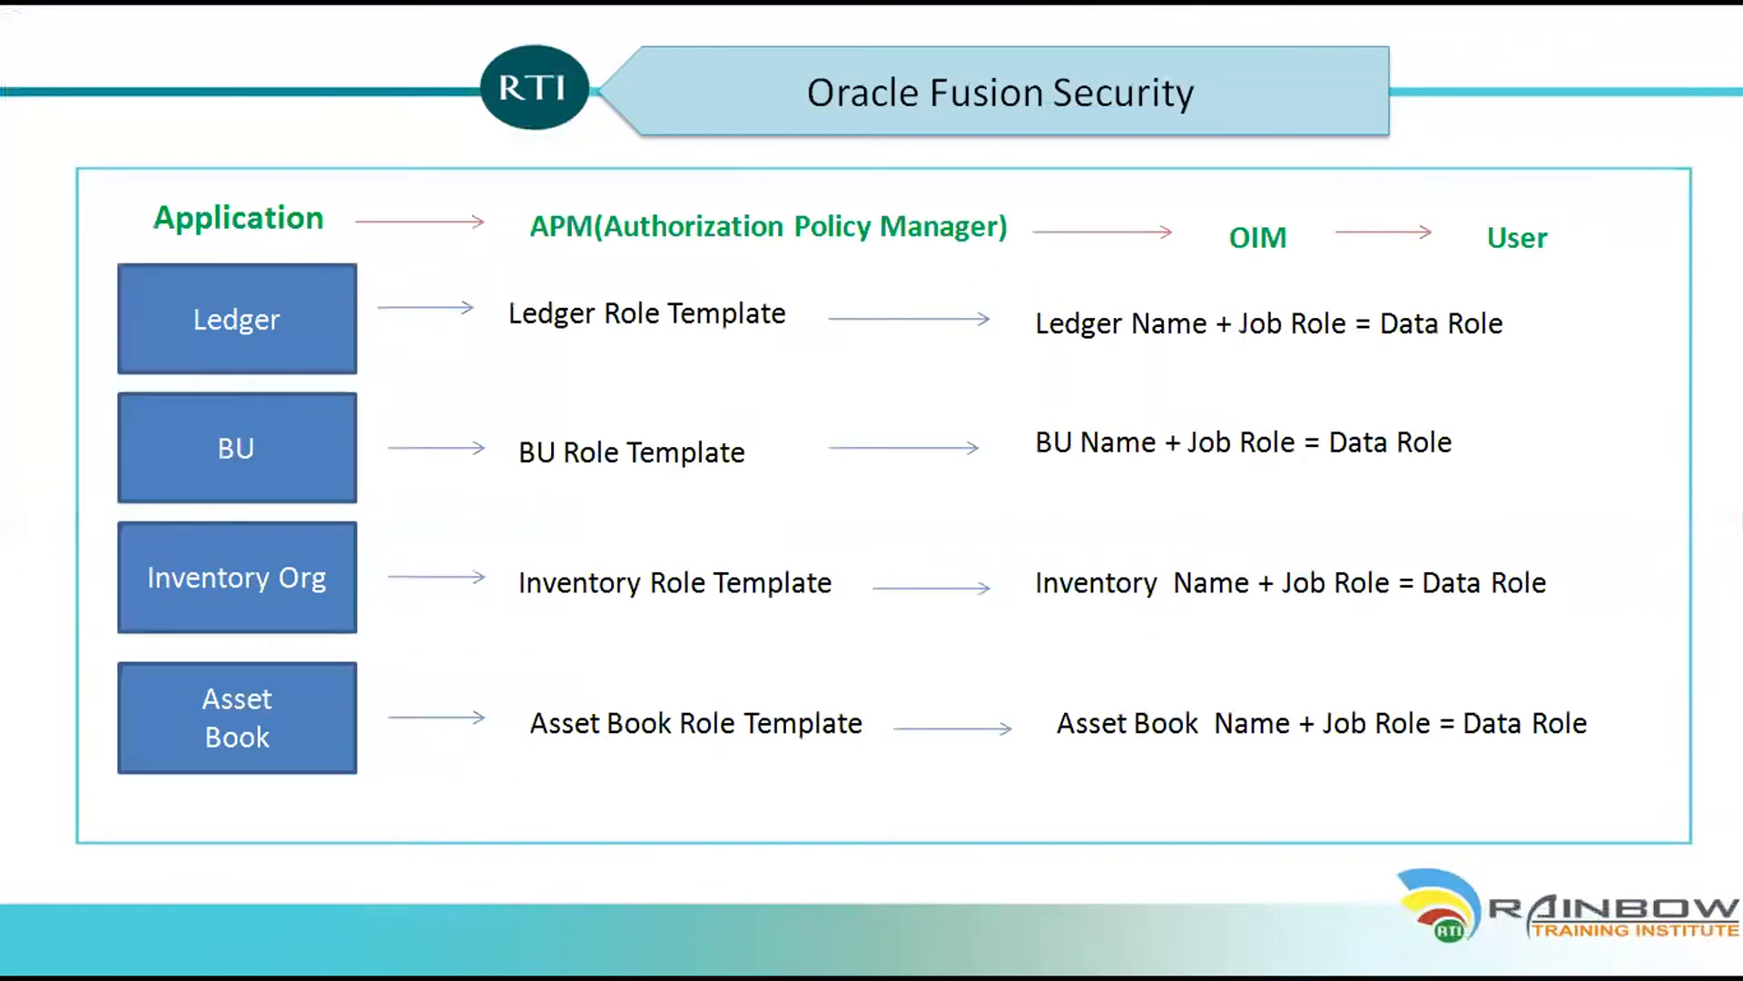
{"action": "key", "text": "Escape"}
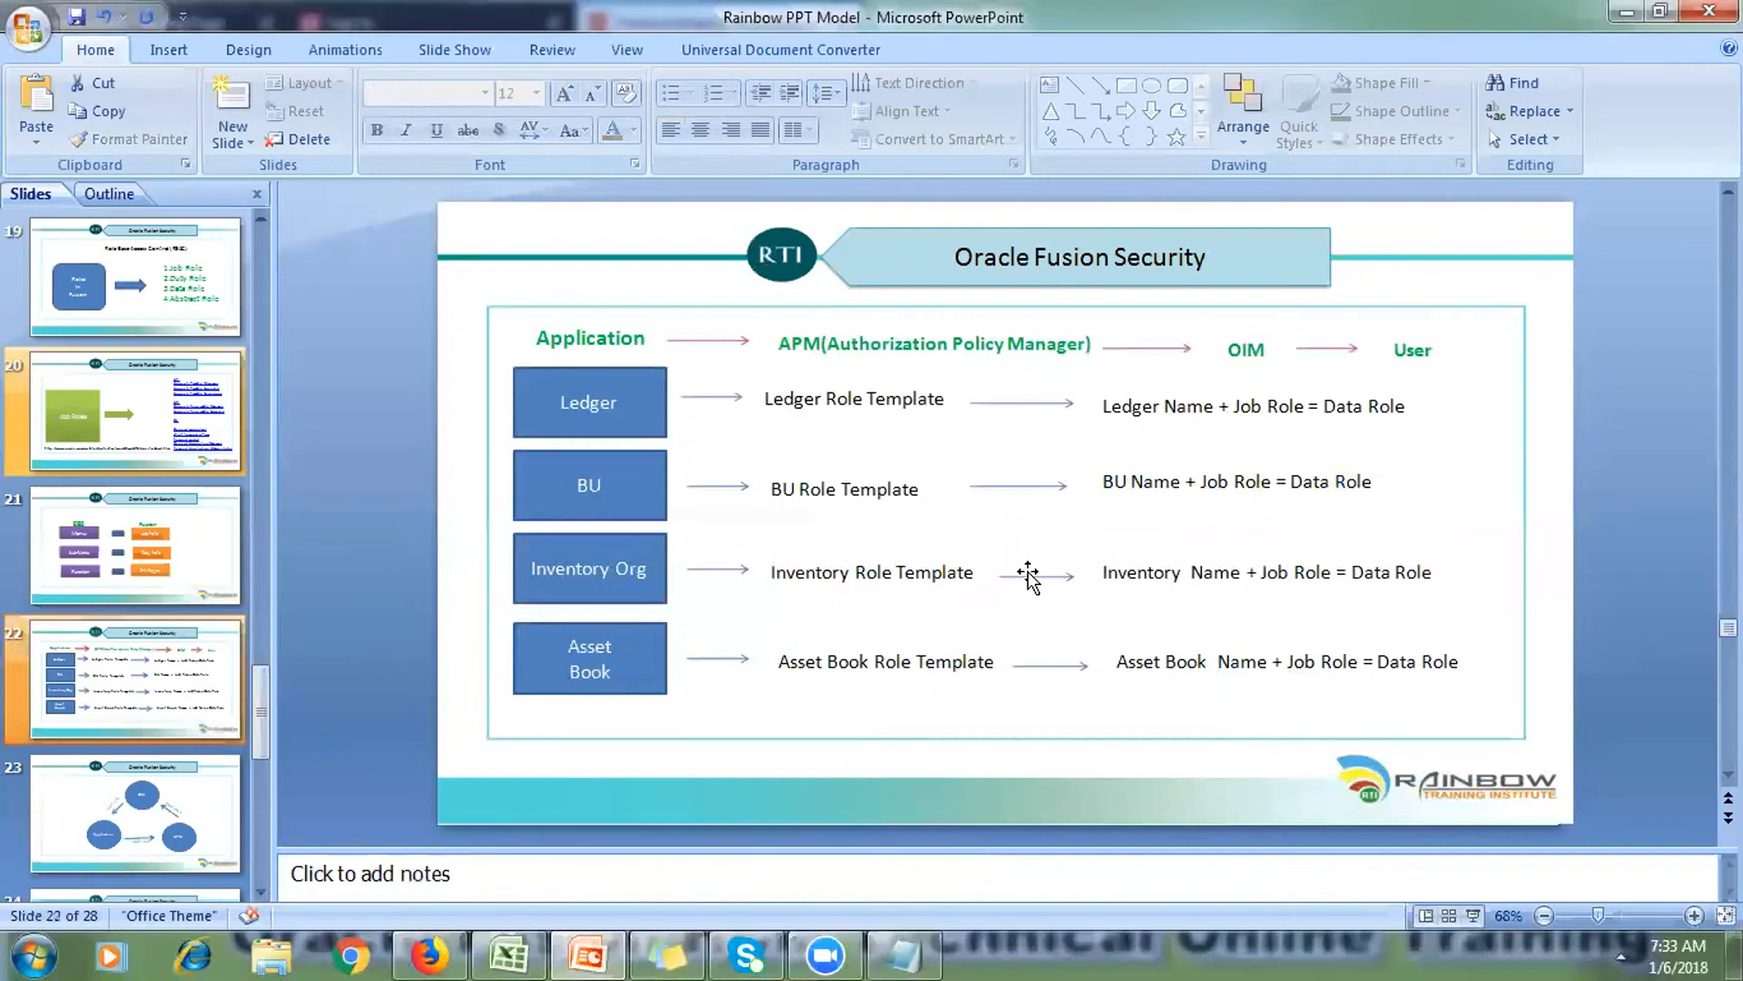
Step: On Sheet2 in Excel, enter 'User' in C5 and 'Job role' in D5
{"action": "left_click", "coordinate": [502, 959]}
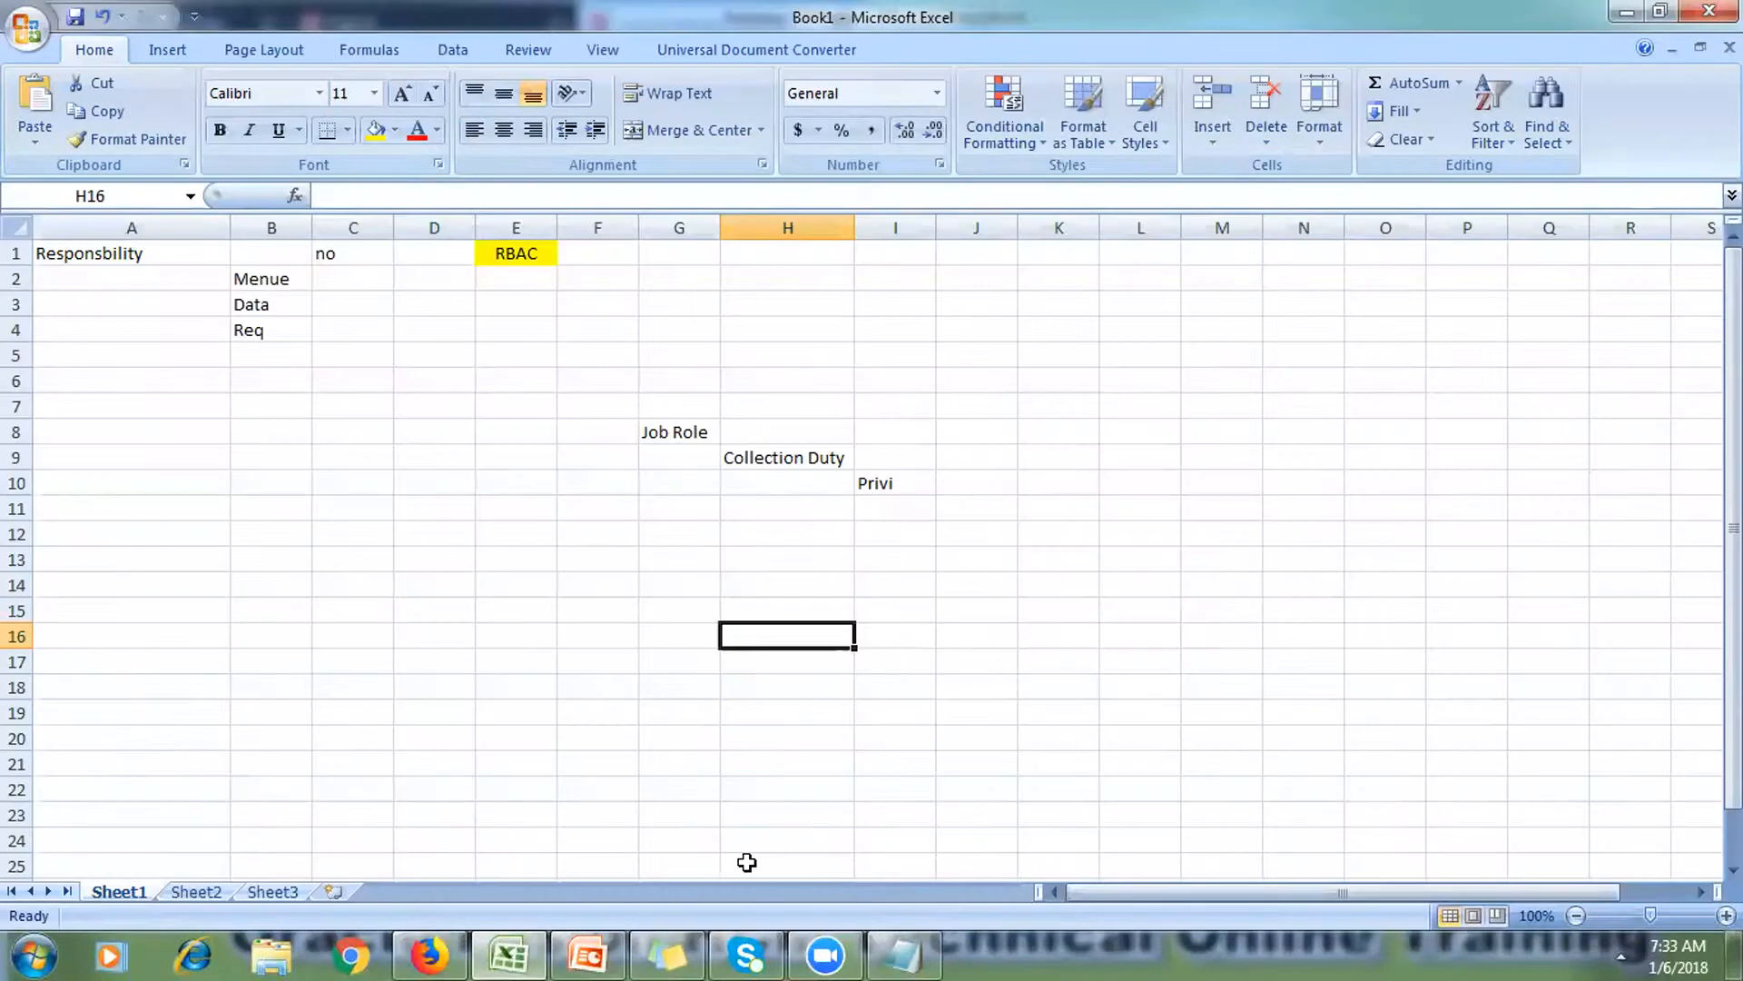
{"action": "left_click", "coordinate": [202, 894]}
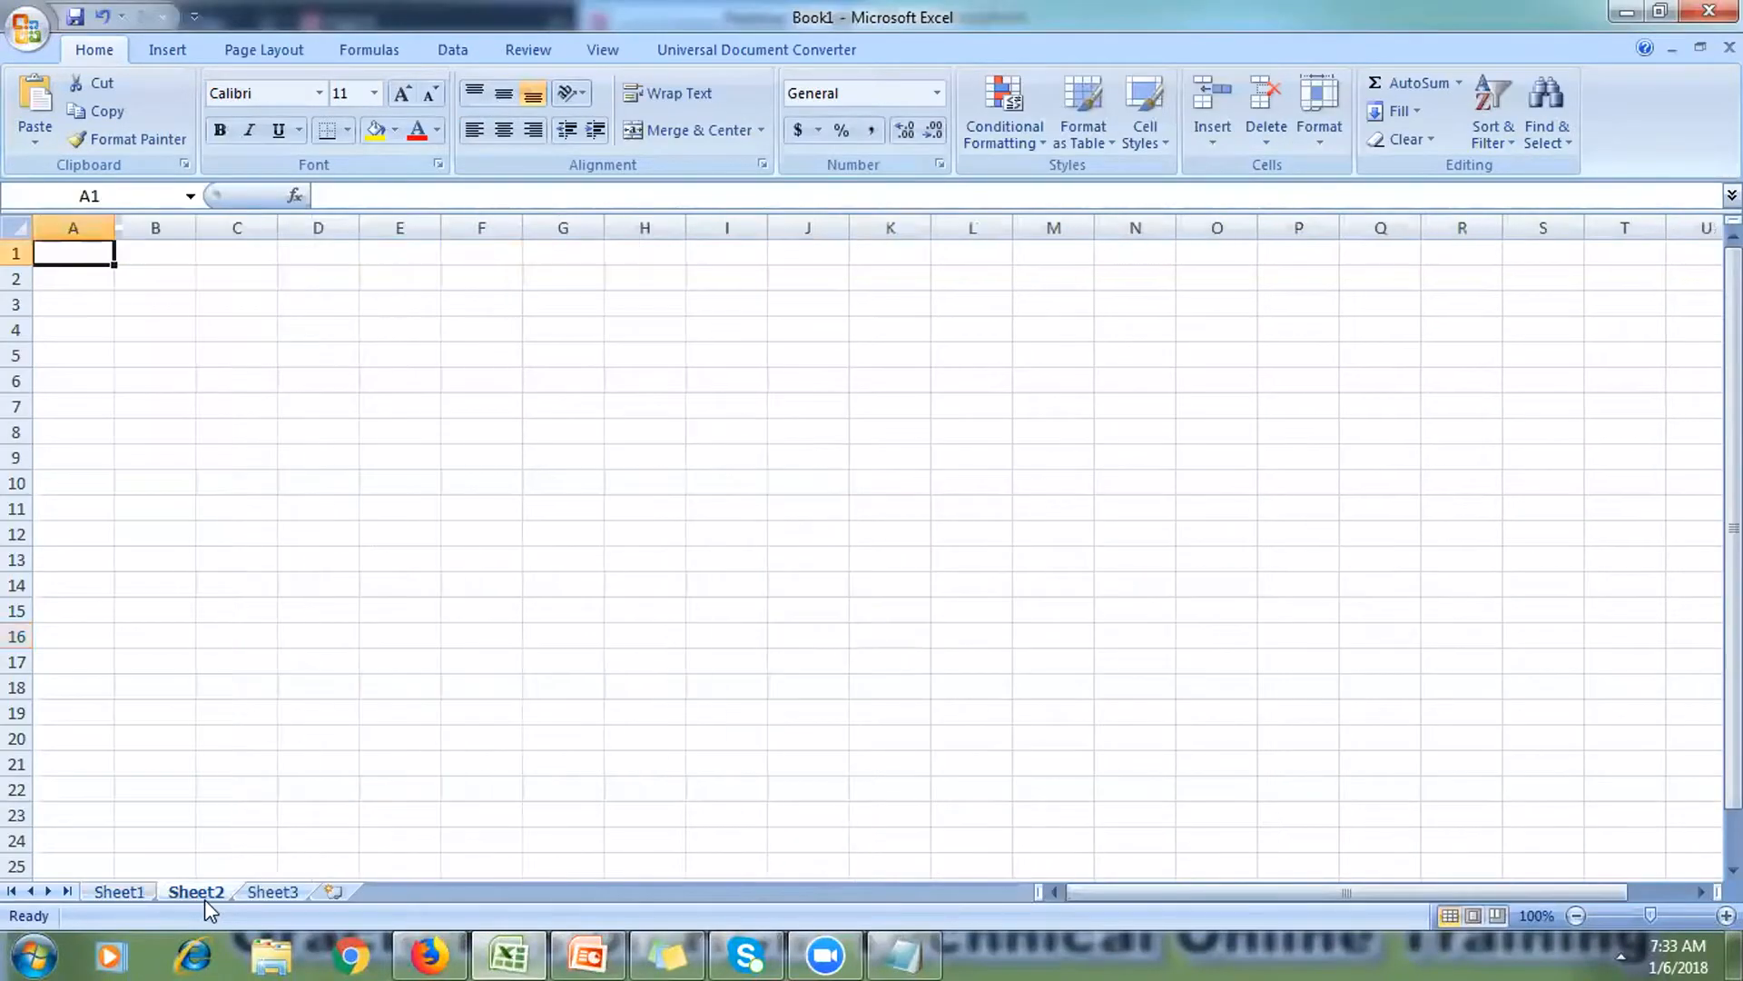
{"action": "left_click", "coordinate": [243, 346]}
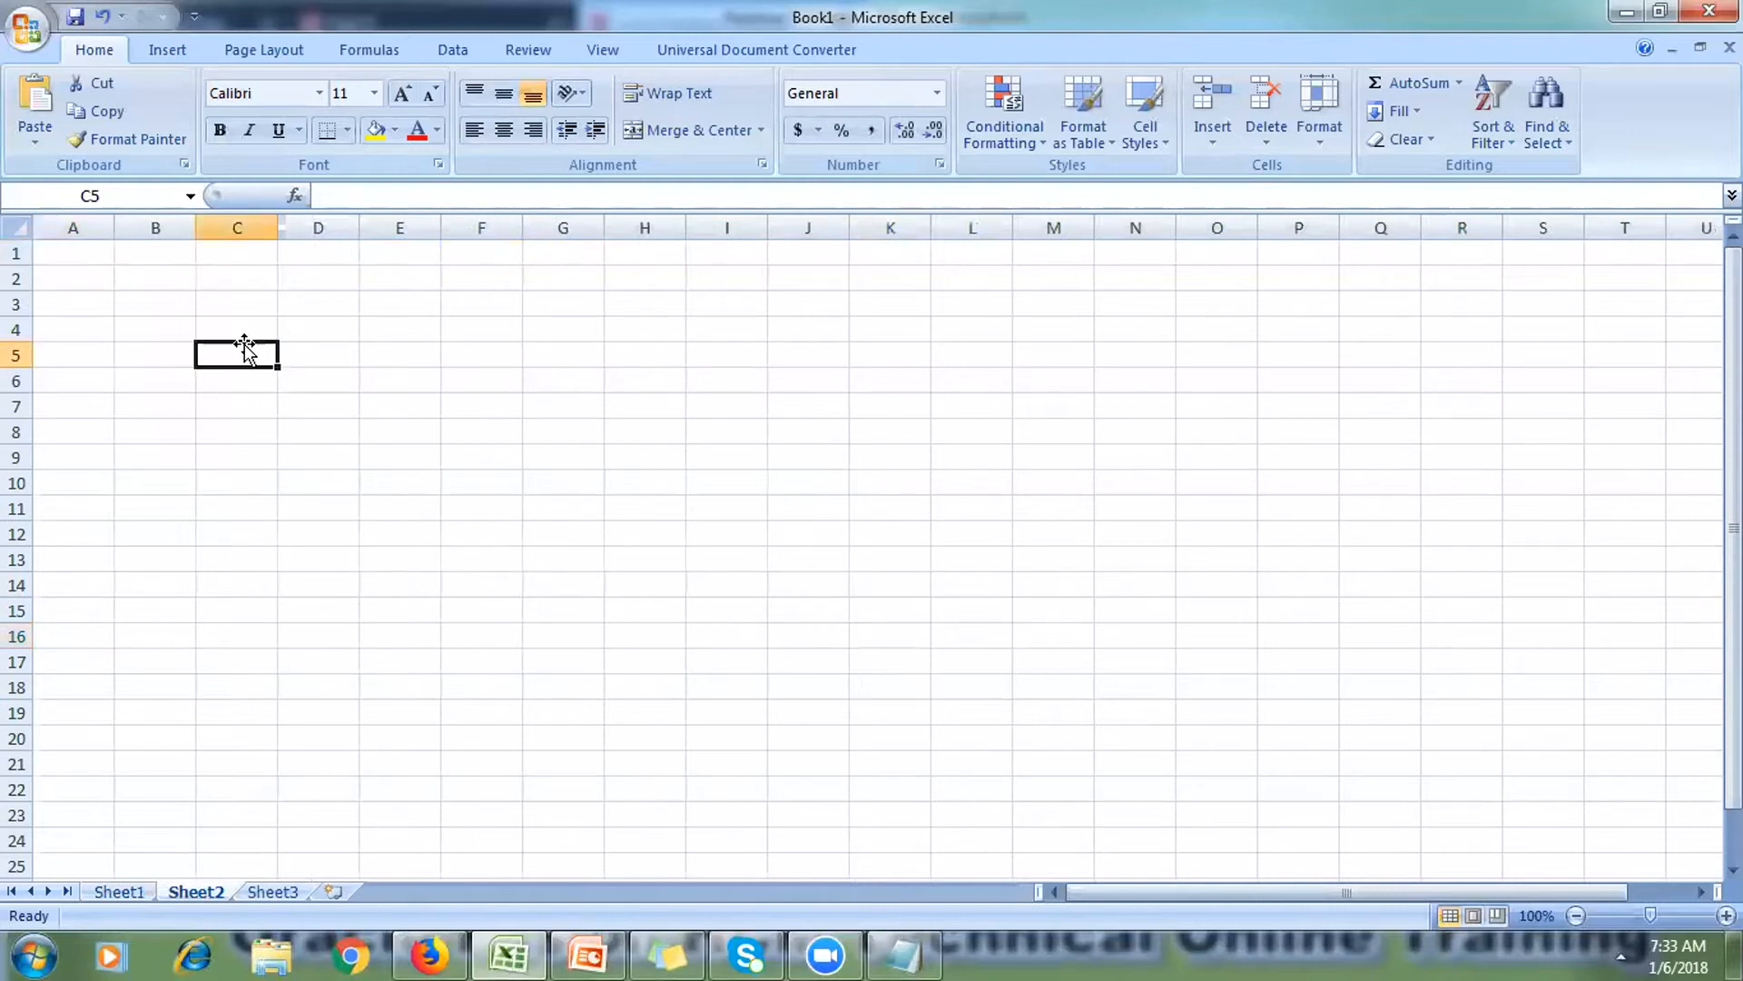
{"action": "type", "text": "User"}
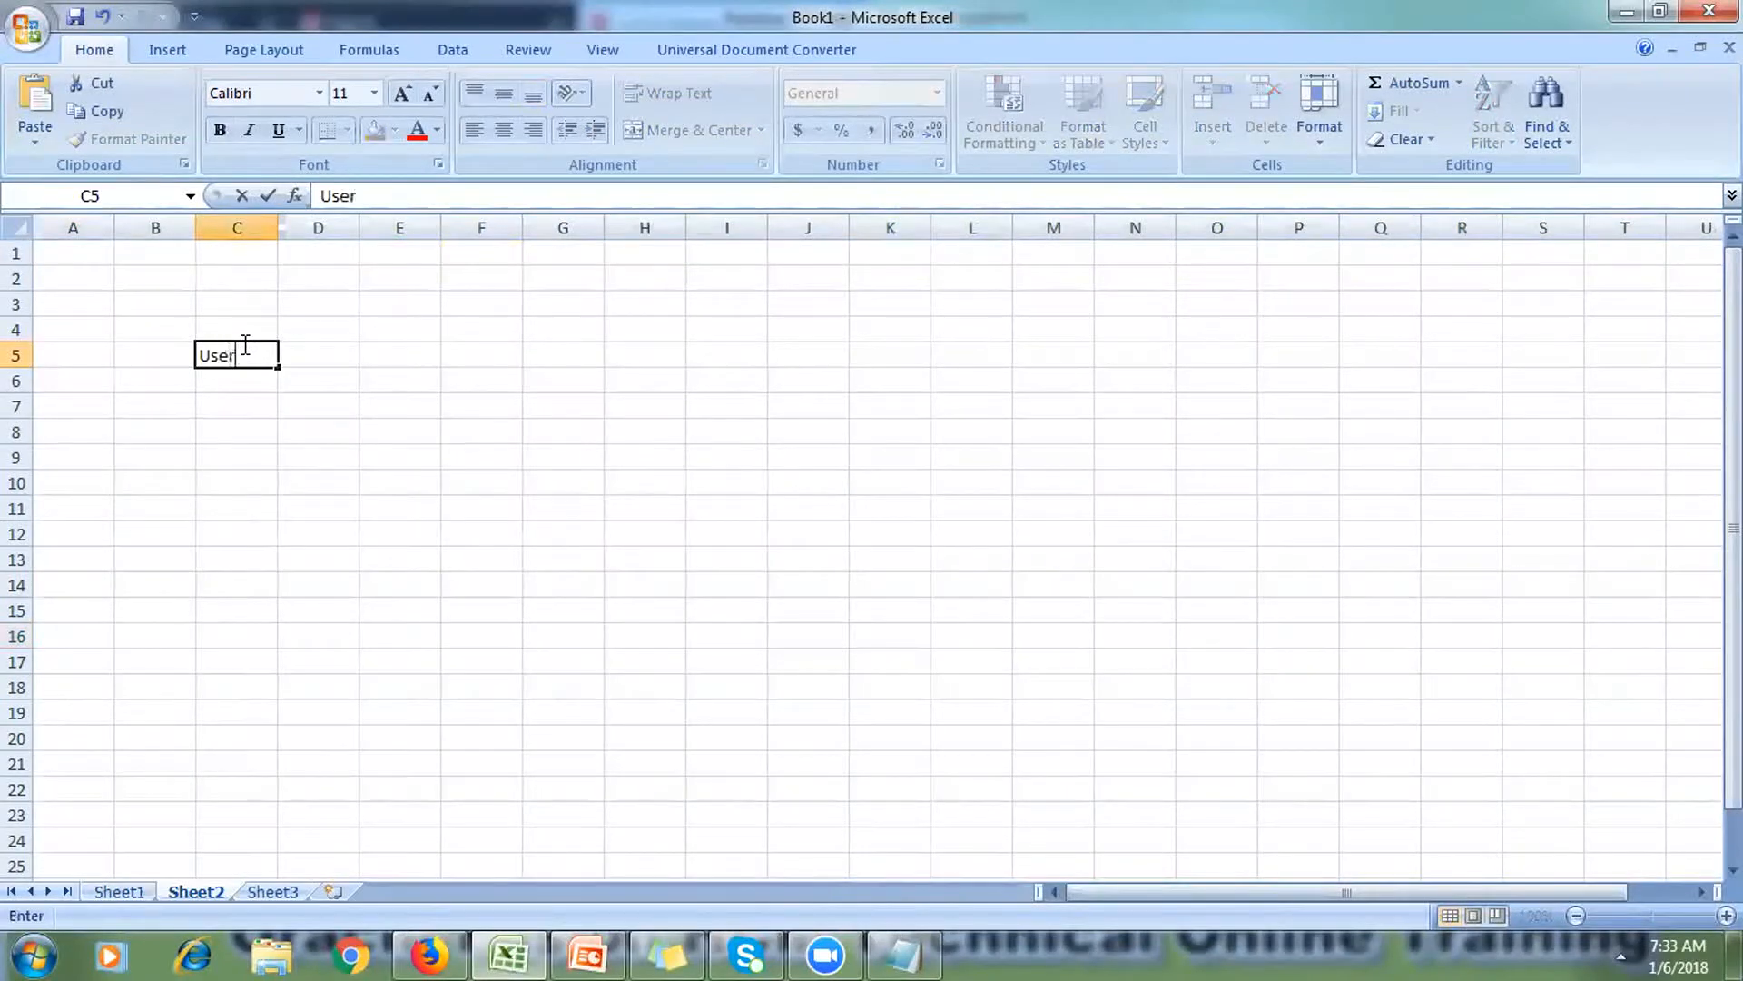
{"action": "key", "text": "Tab"}
{"action": "type", "text": "J"}
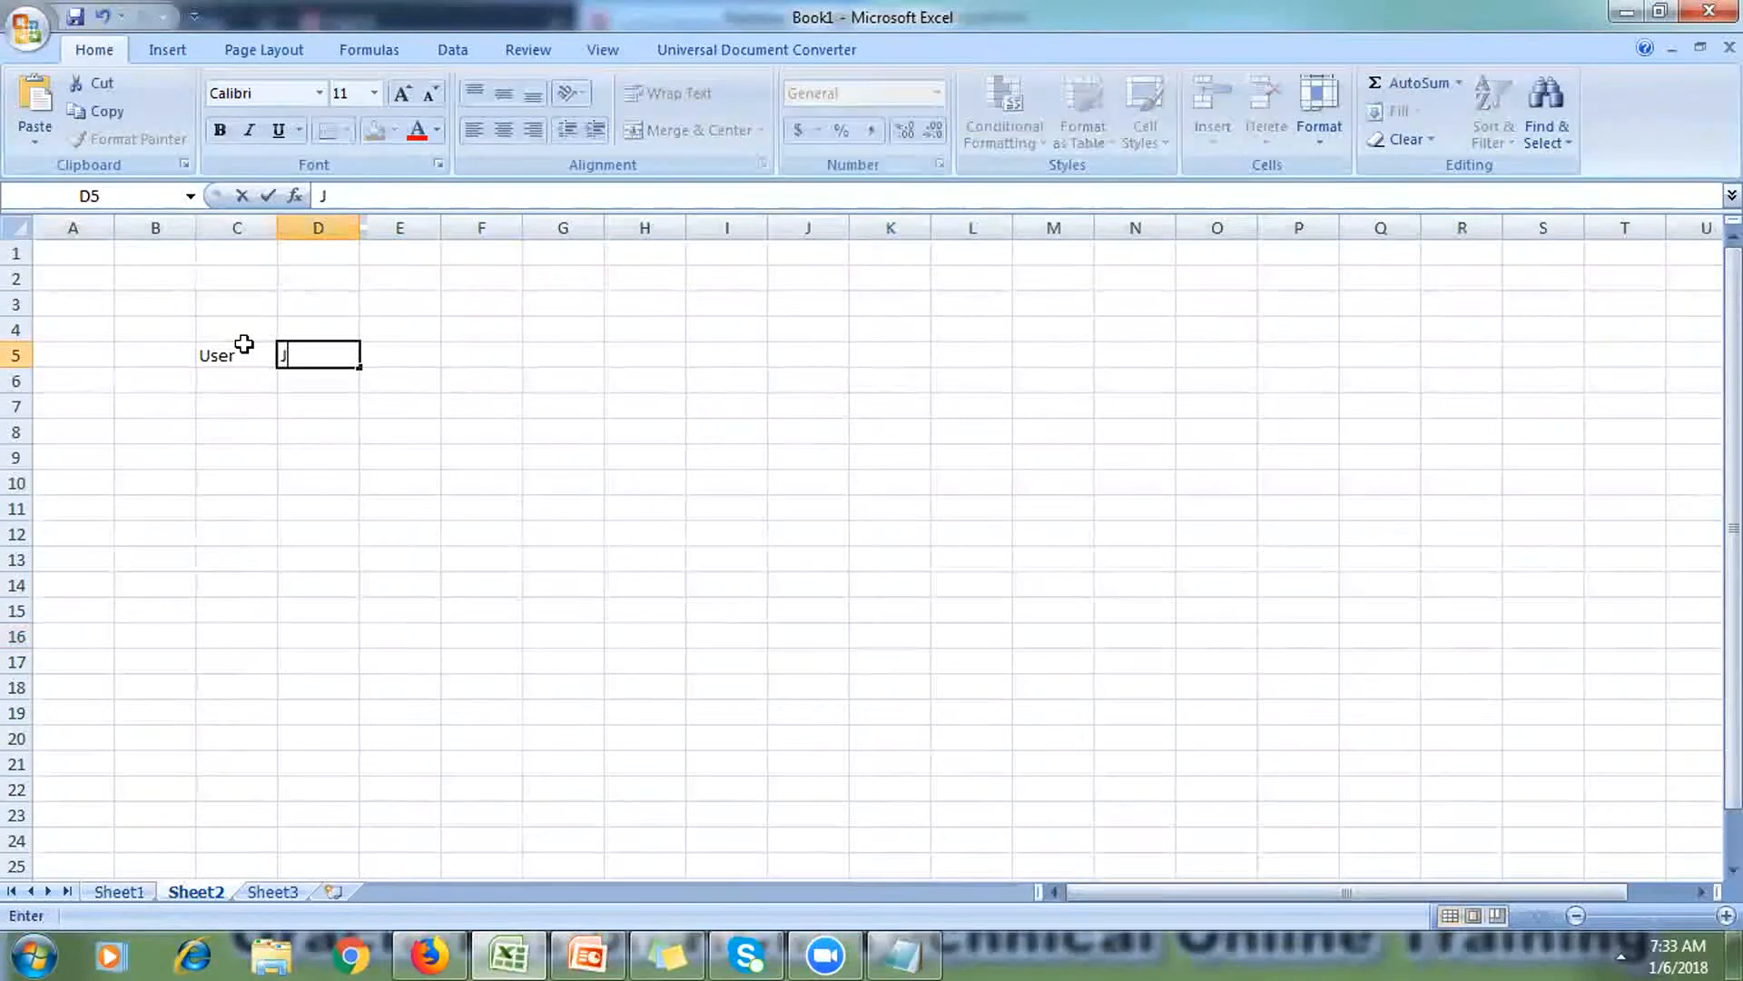
{"action": "type", "text": "ob role"}
{"action": "key", "text": "Tab"}
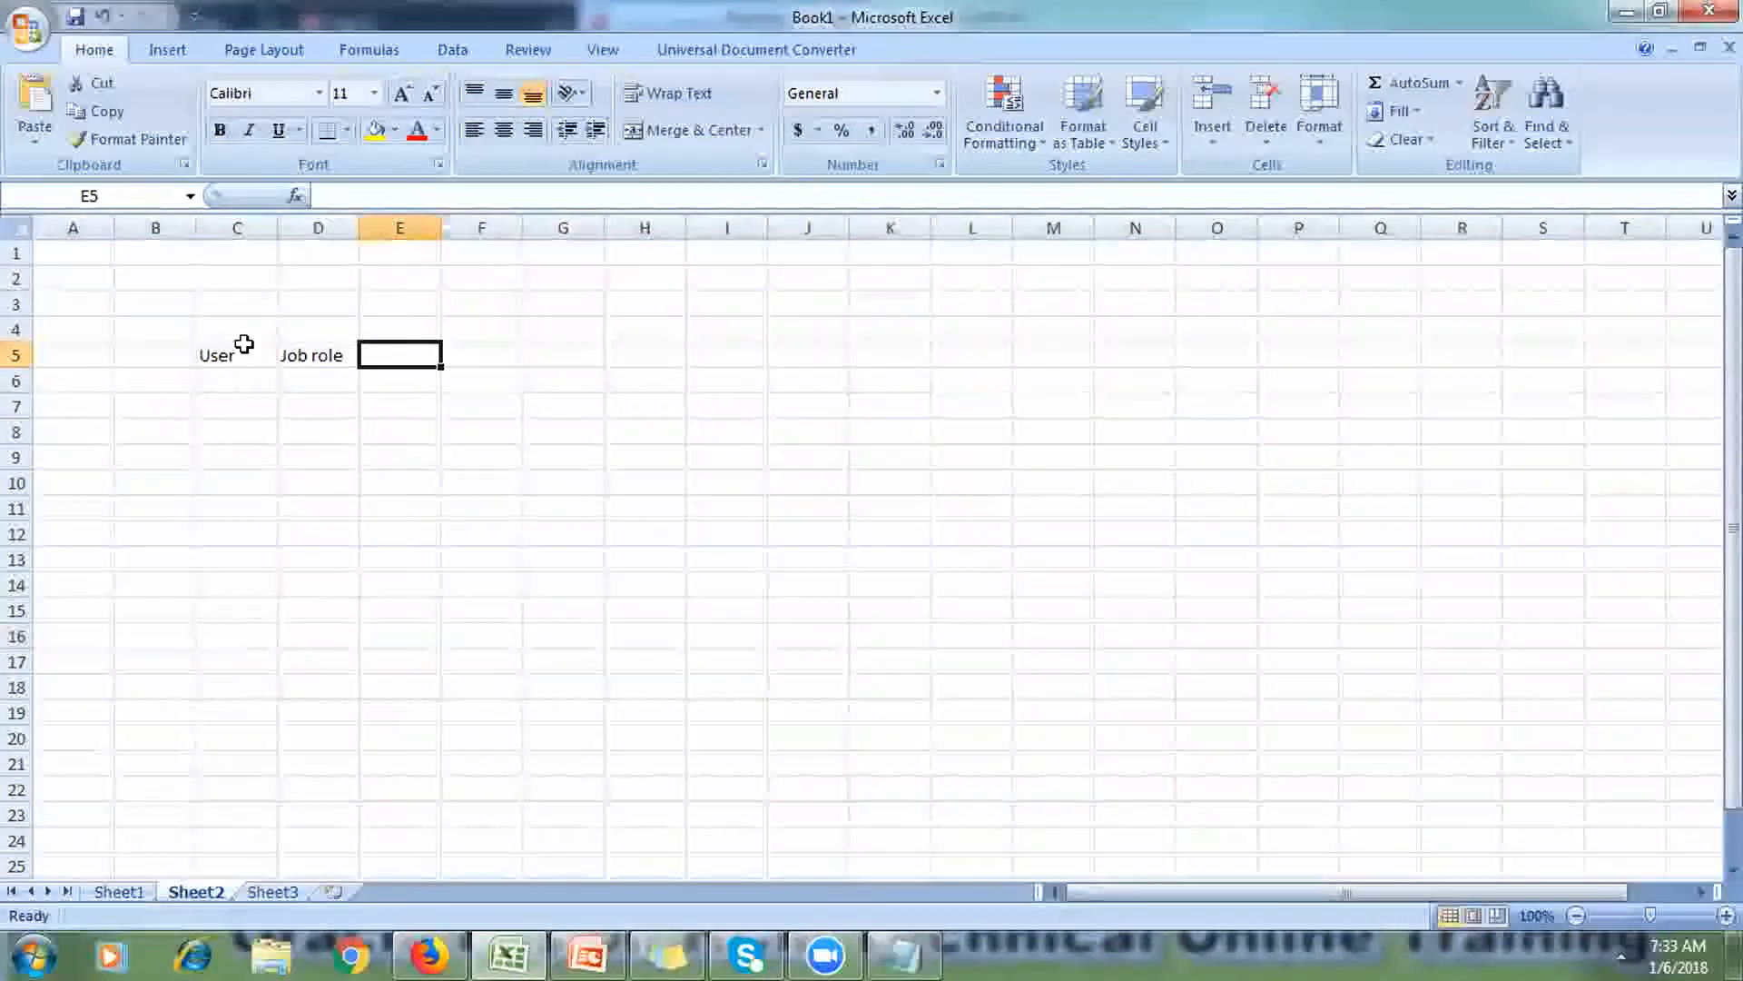
Step: Enter 'Invoice' in F5 and 'Payment' in F6
{"action": "key", "text": "Tab"}
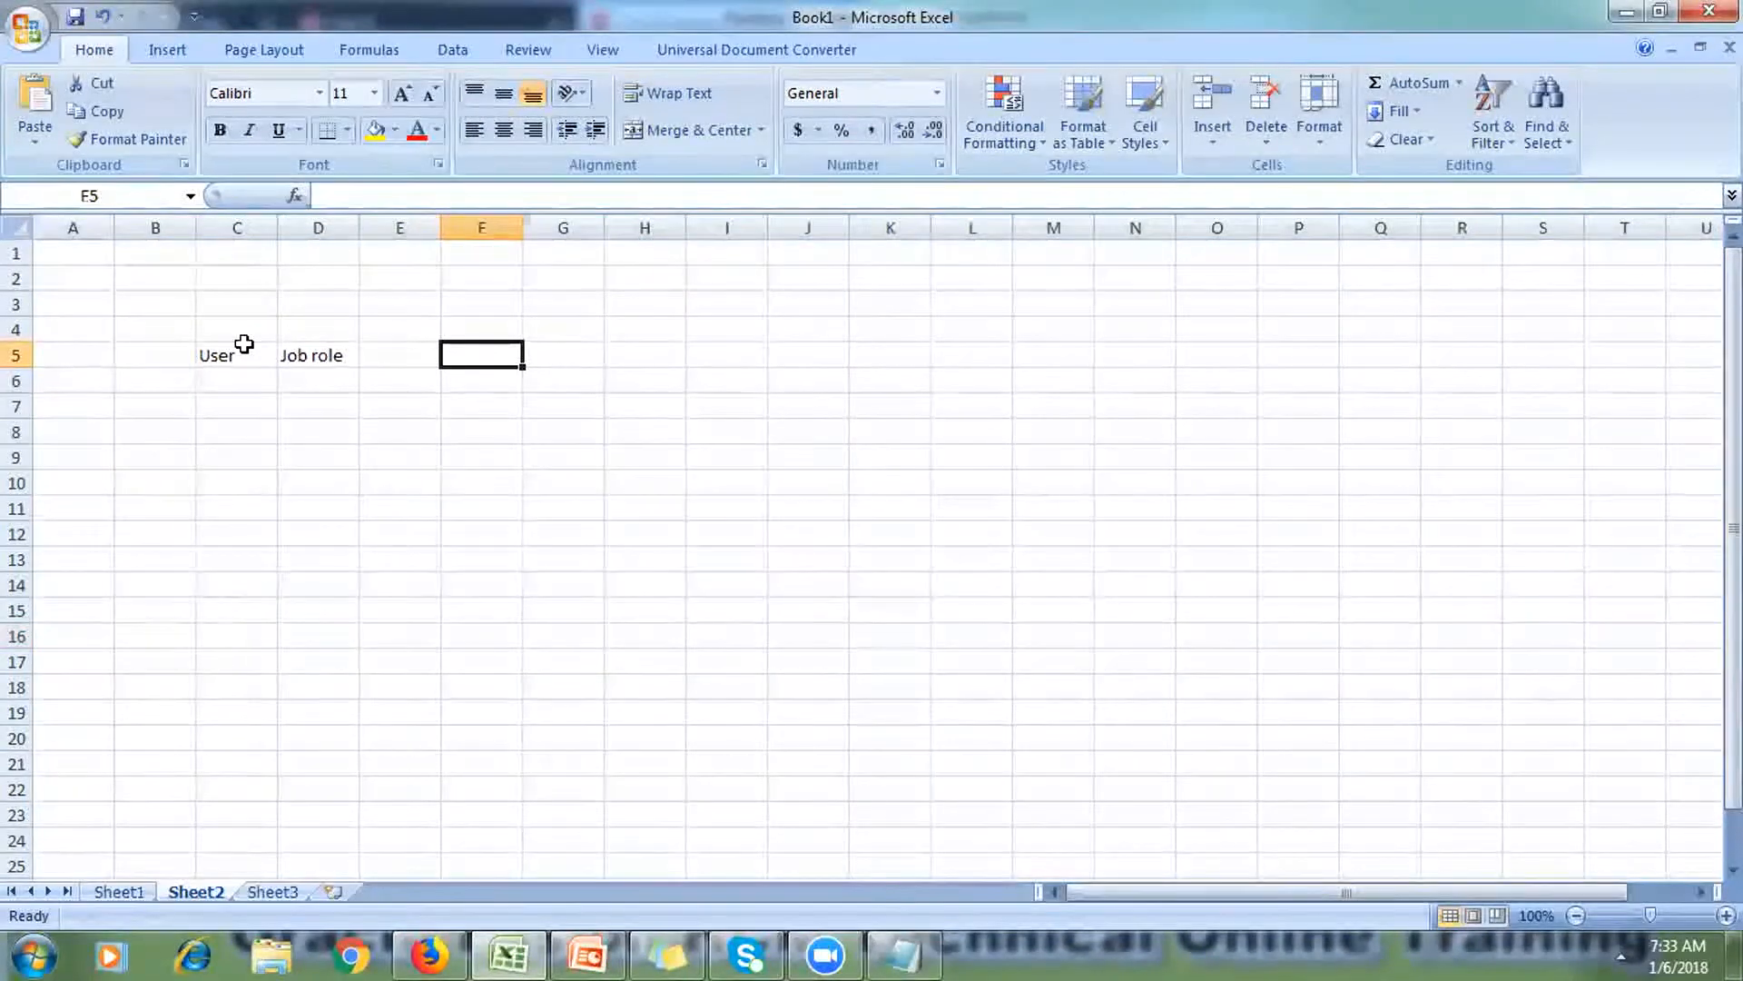
{"action": "type", "text": "Invo"}
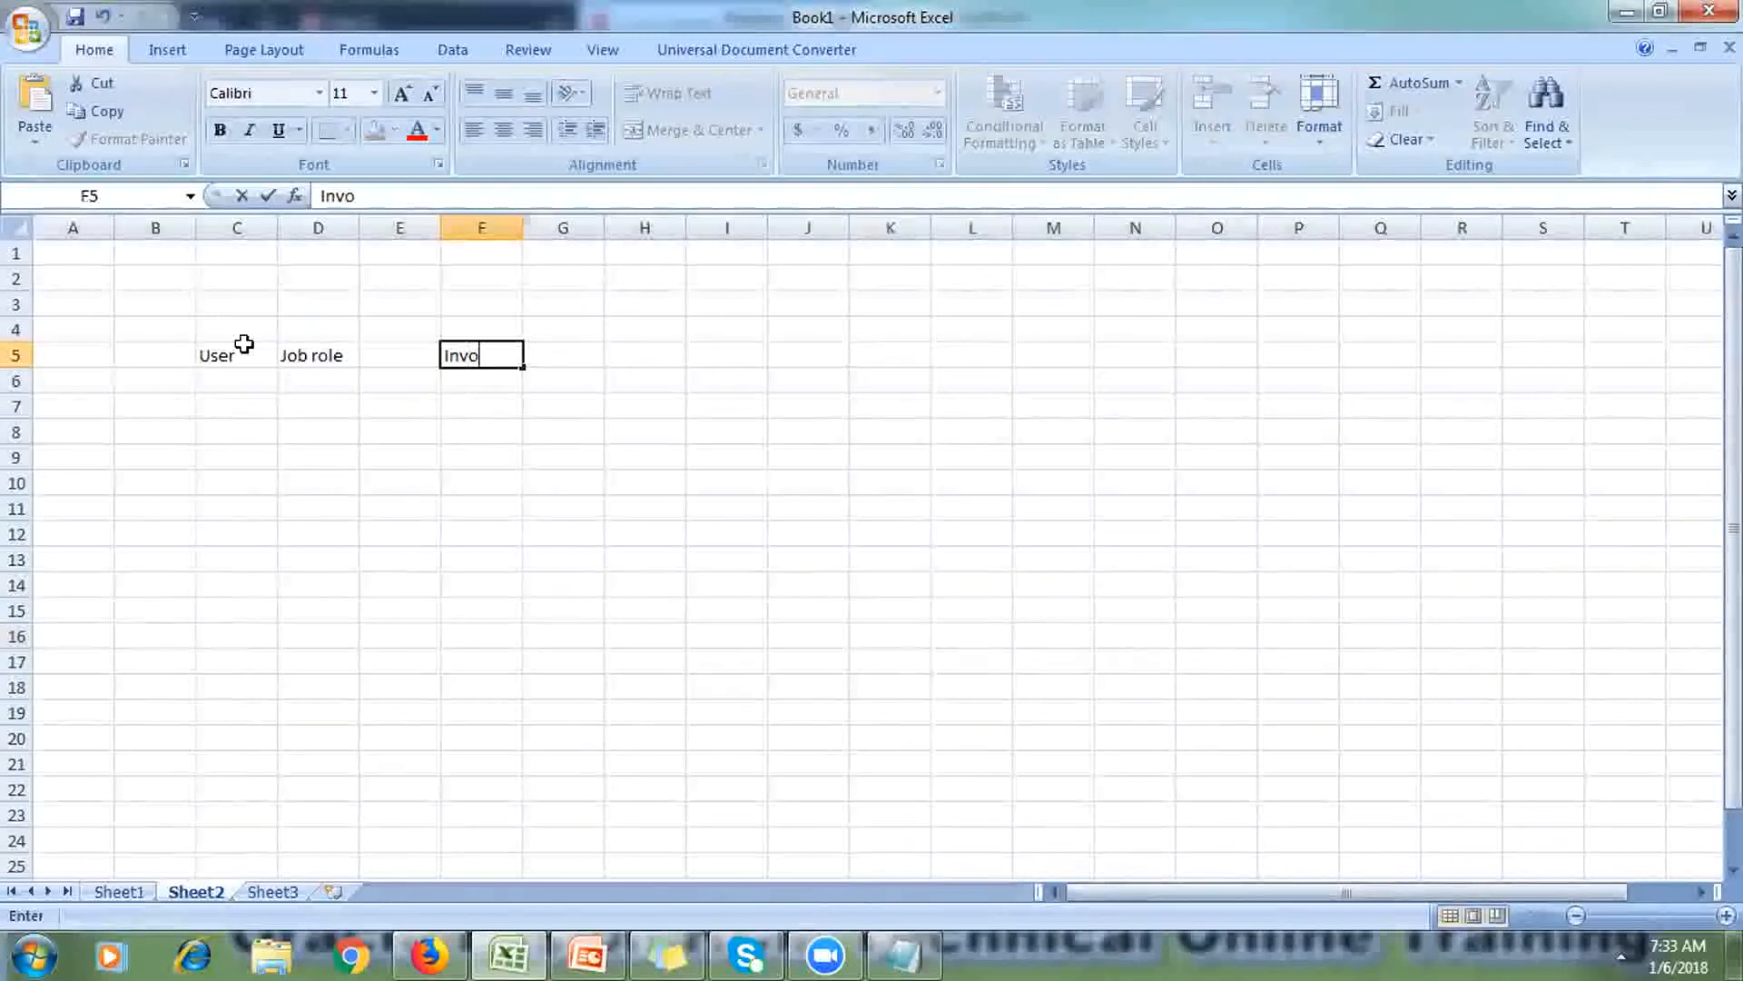
{"action": "key", "text": "BackSpace"}
{"action": "key", "text": "BackSpace"}
{"action": "key", "text": "BackSpace"}
{"action": "key", "text": "BackSpace"}
{"action": "type", "text": "Invoice"}
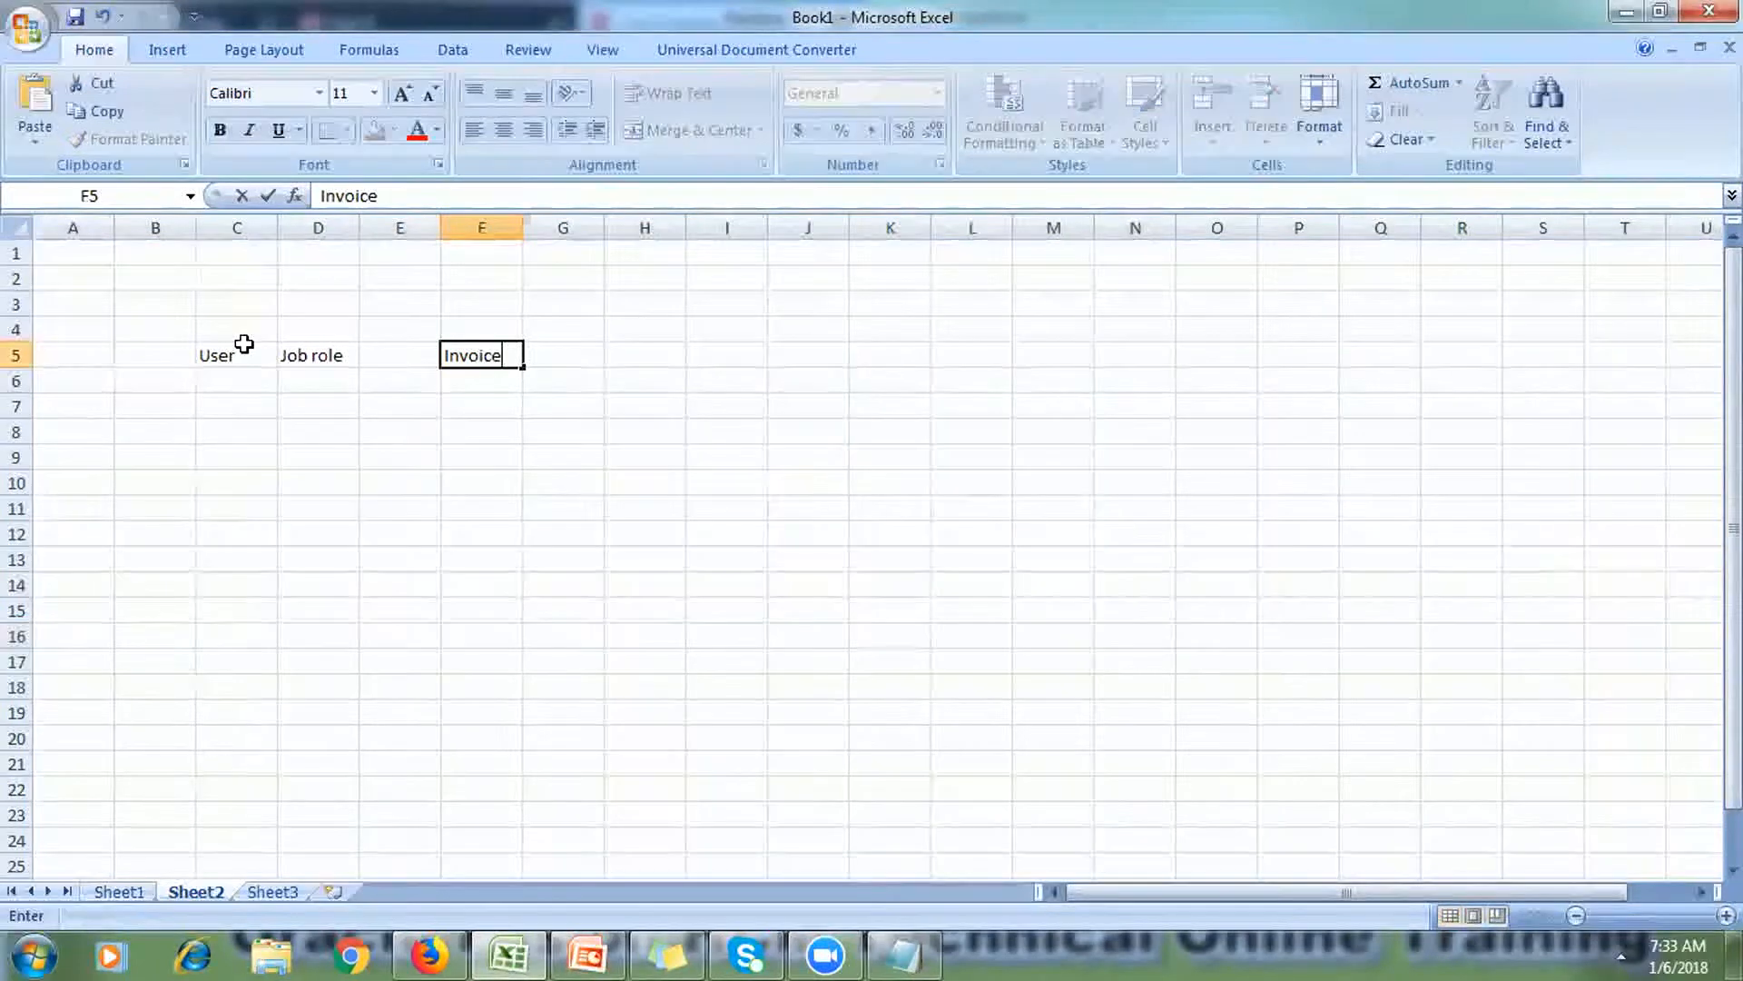
{"action": "key", "text": "Return"}
{"action": "type", "text": "Pa"}
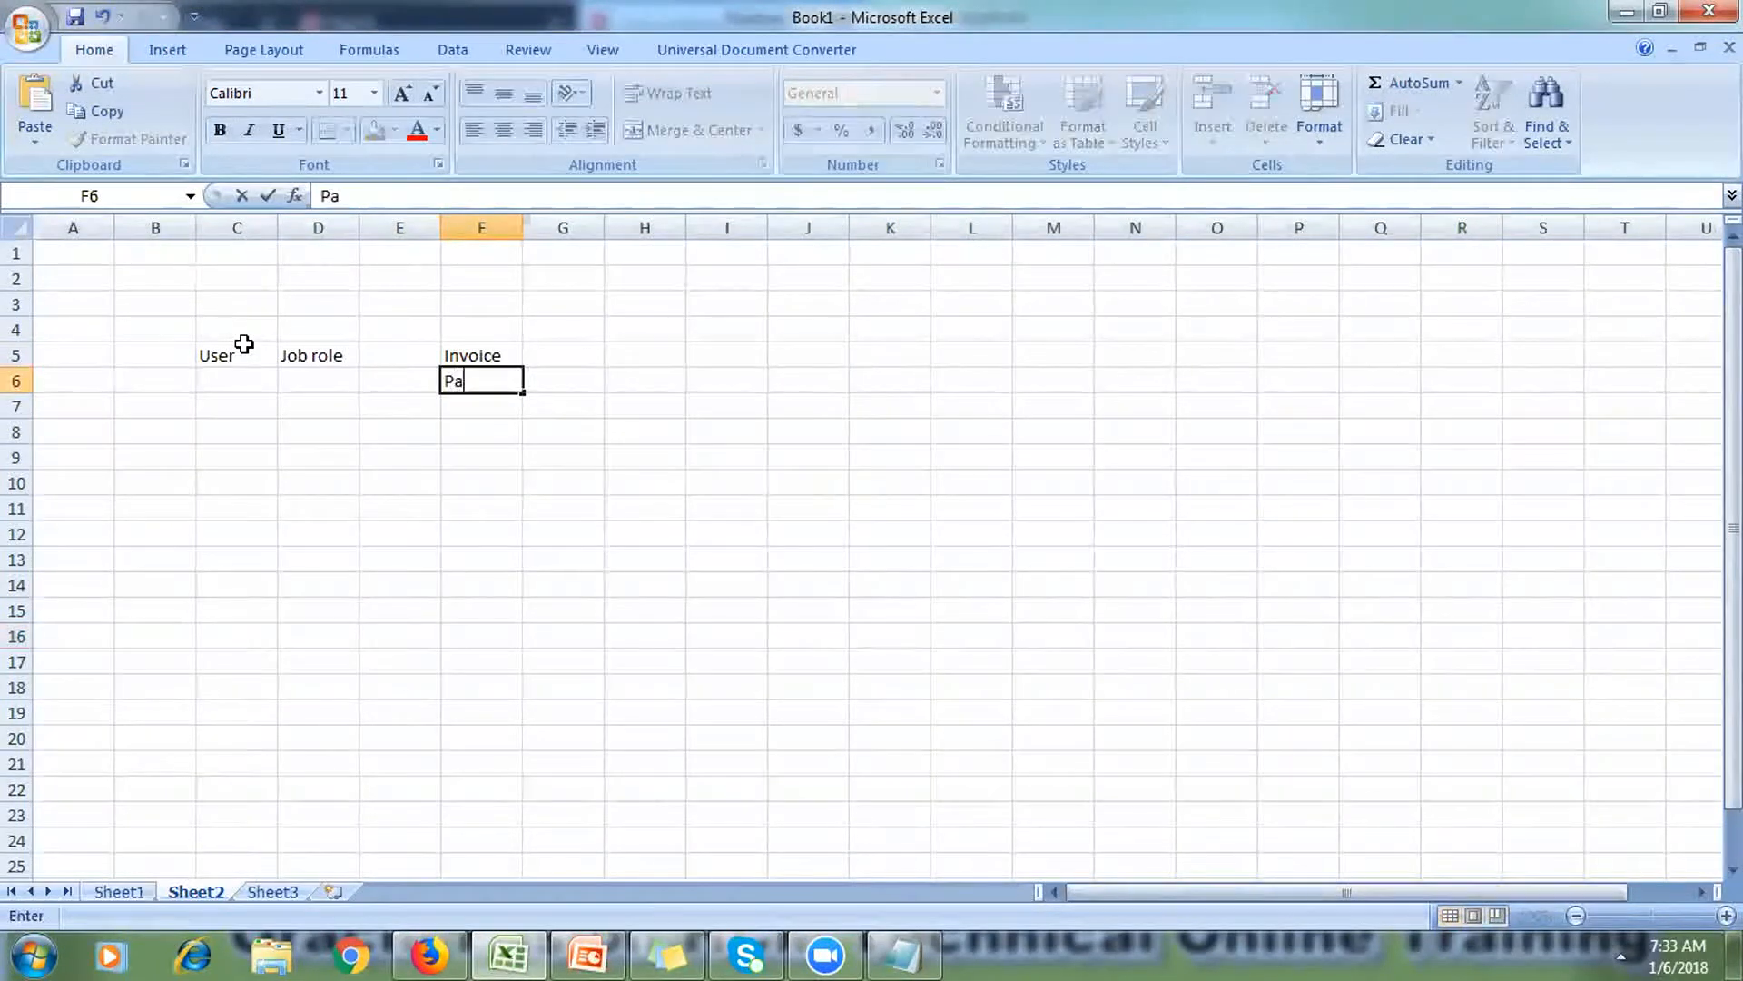
{"action": "type", "text": "yment"}
{"action": "key", "text": "Tab"}
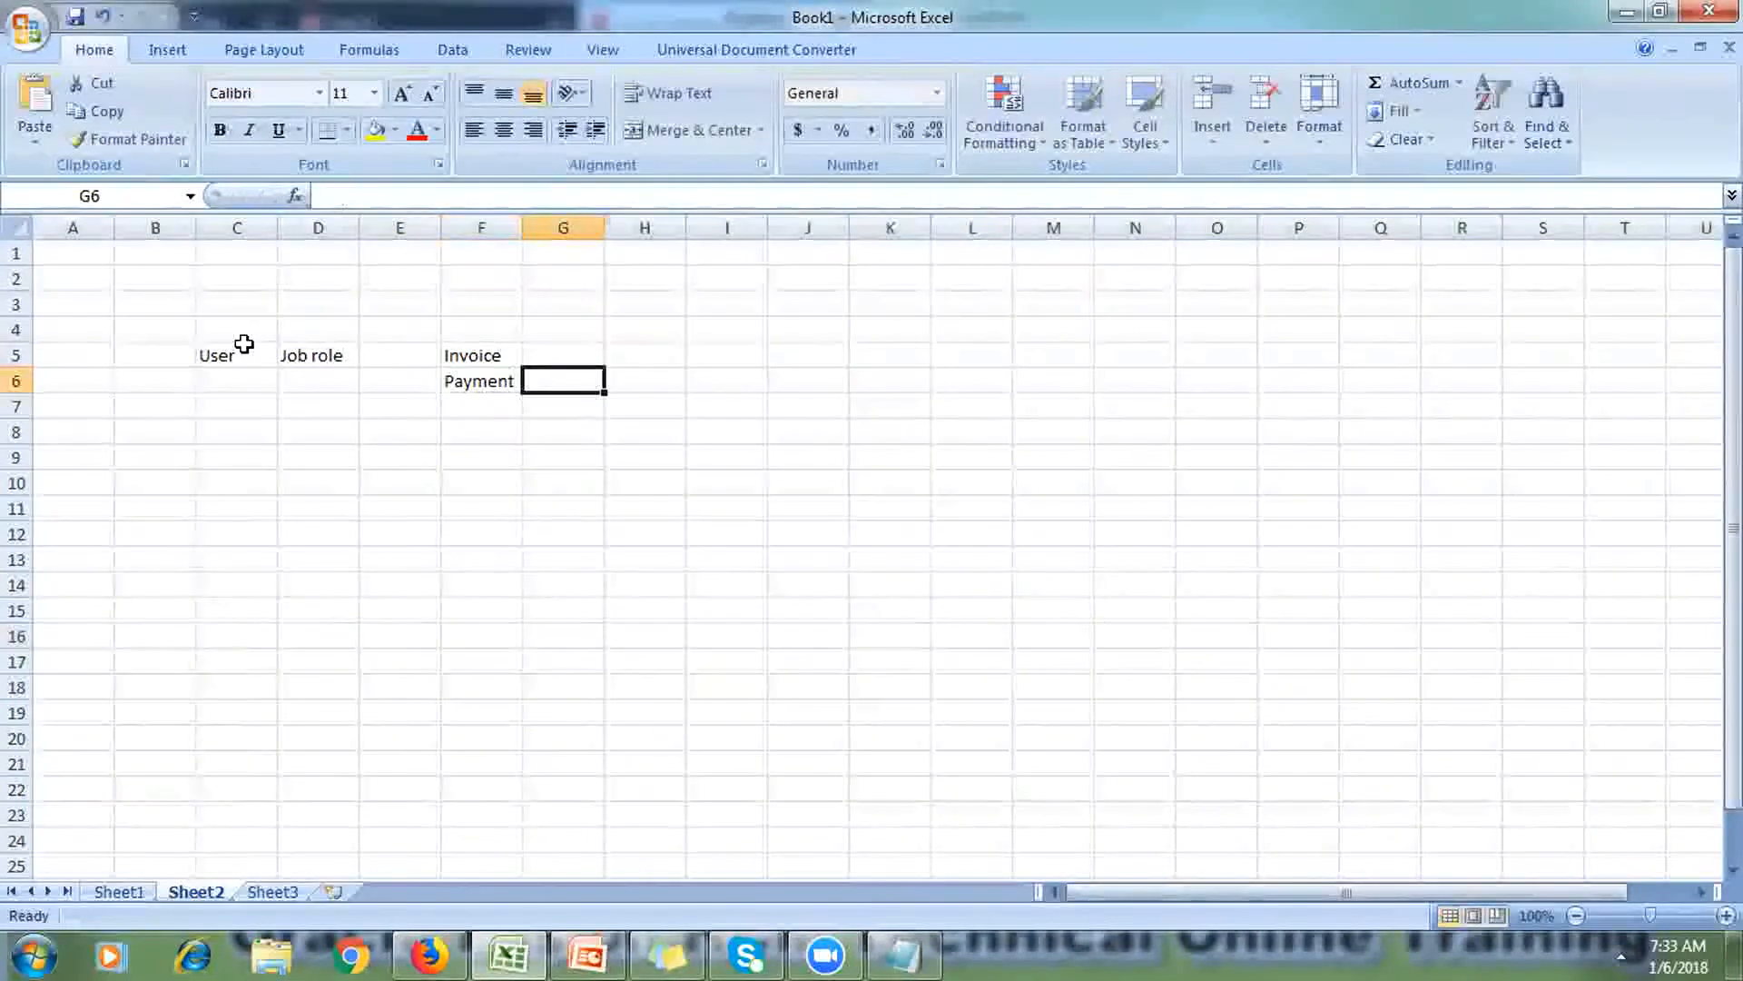
Step: Put 'BU' beside both entries, in G5 and G6
{"action": "key", "text": "Up"}
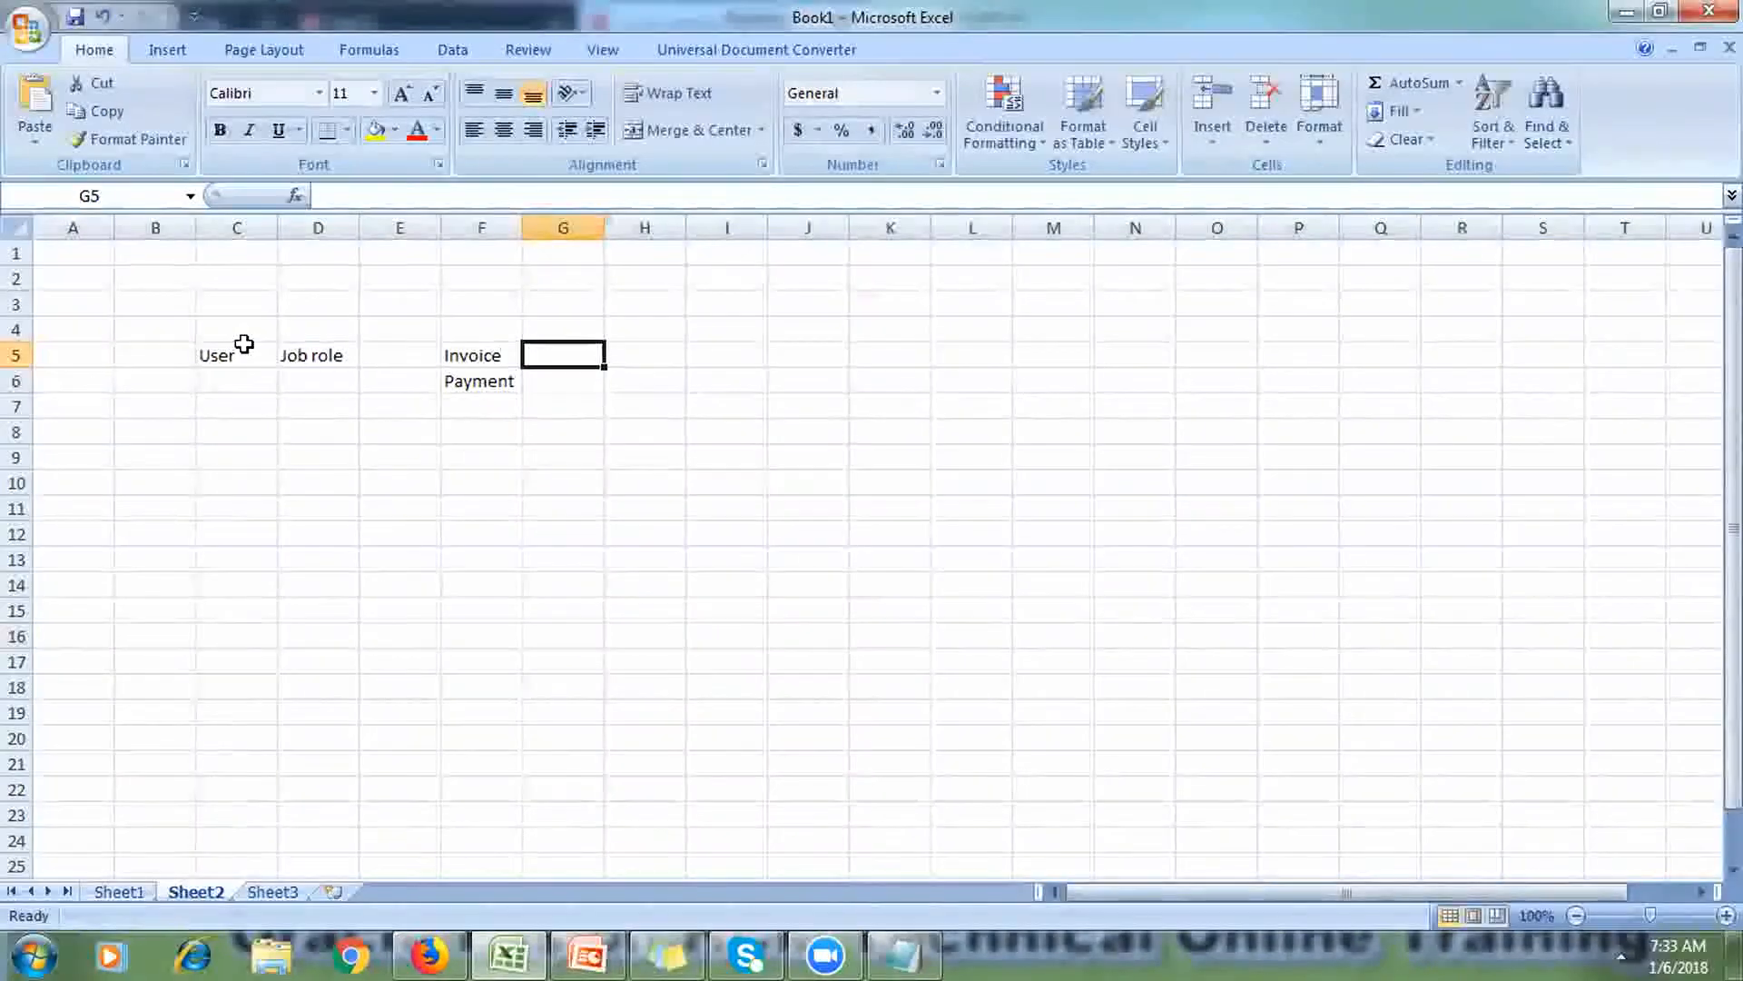
{"action": "type", "text": "O"}
{"action": "key", "text": "BackSpace"}
{"action": "type", "text": "BU"}
{"action": "key", "text": "Return"}
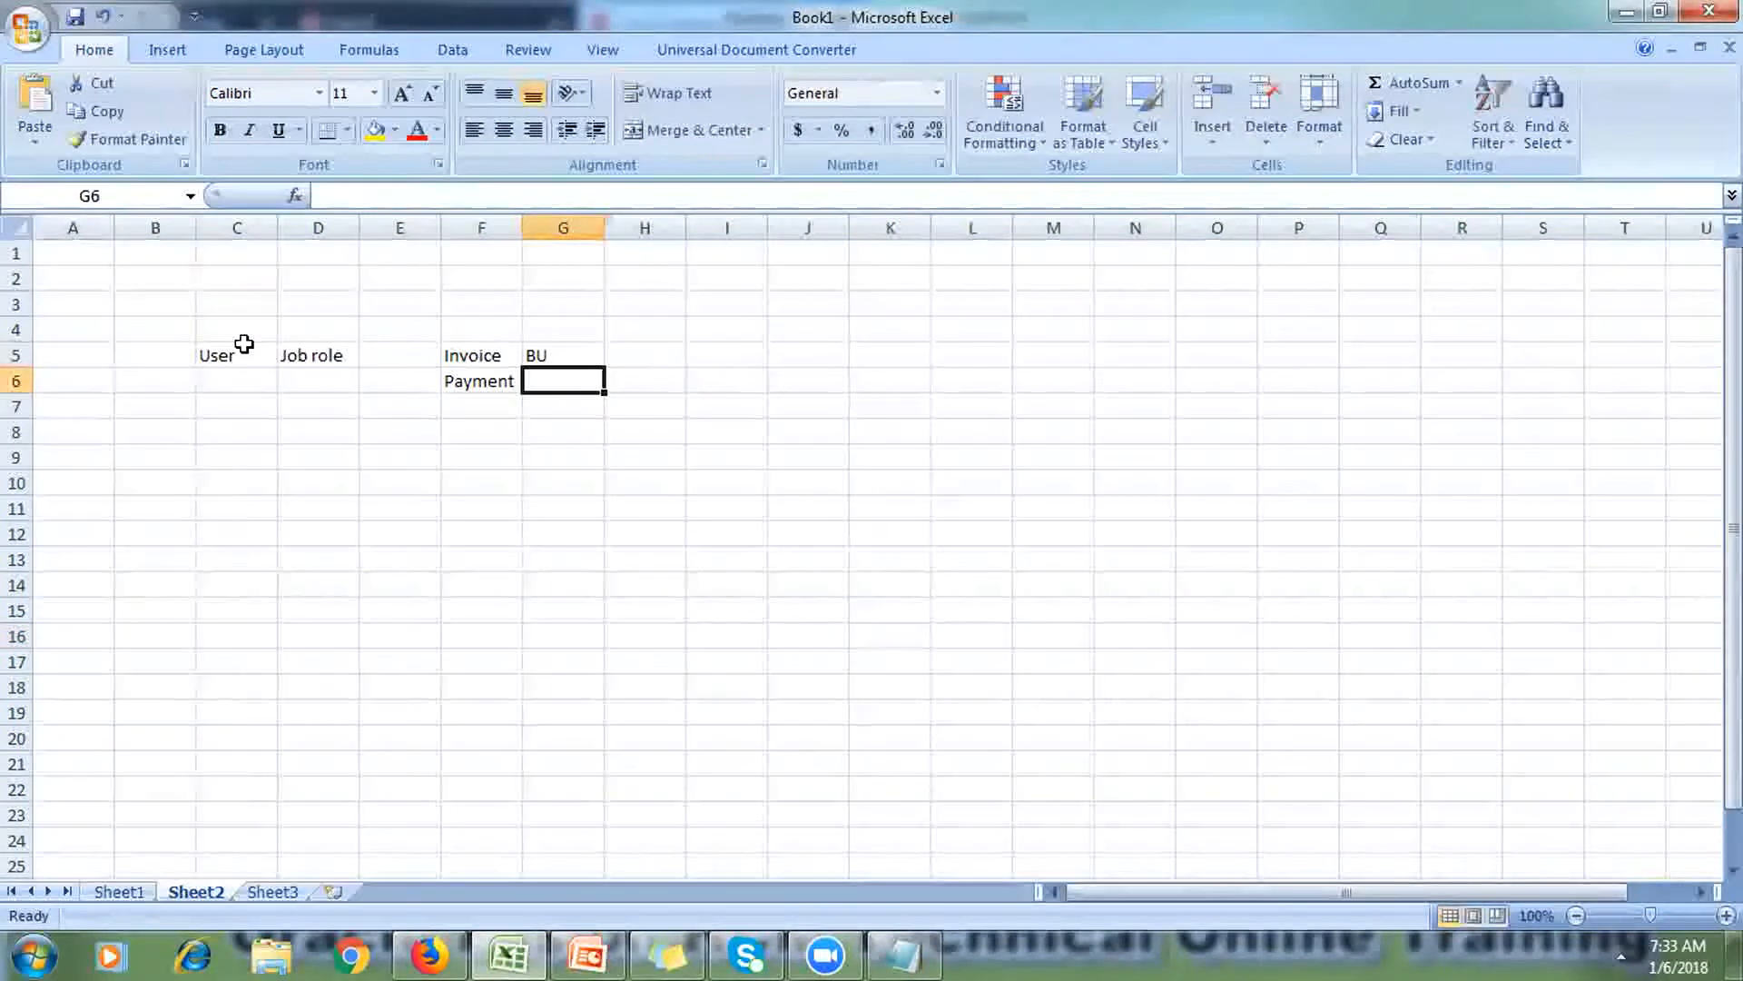
{"action": "type", "text": "BU"}
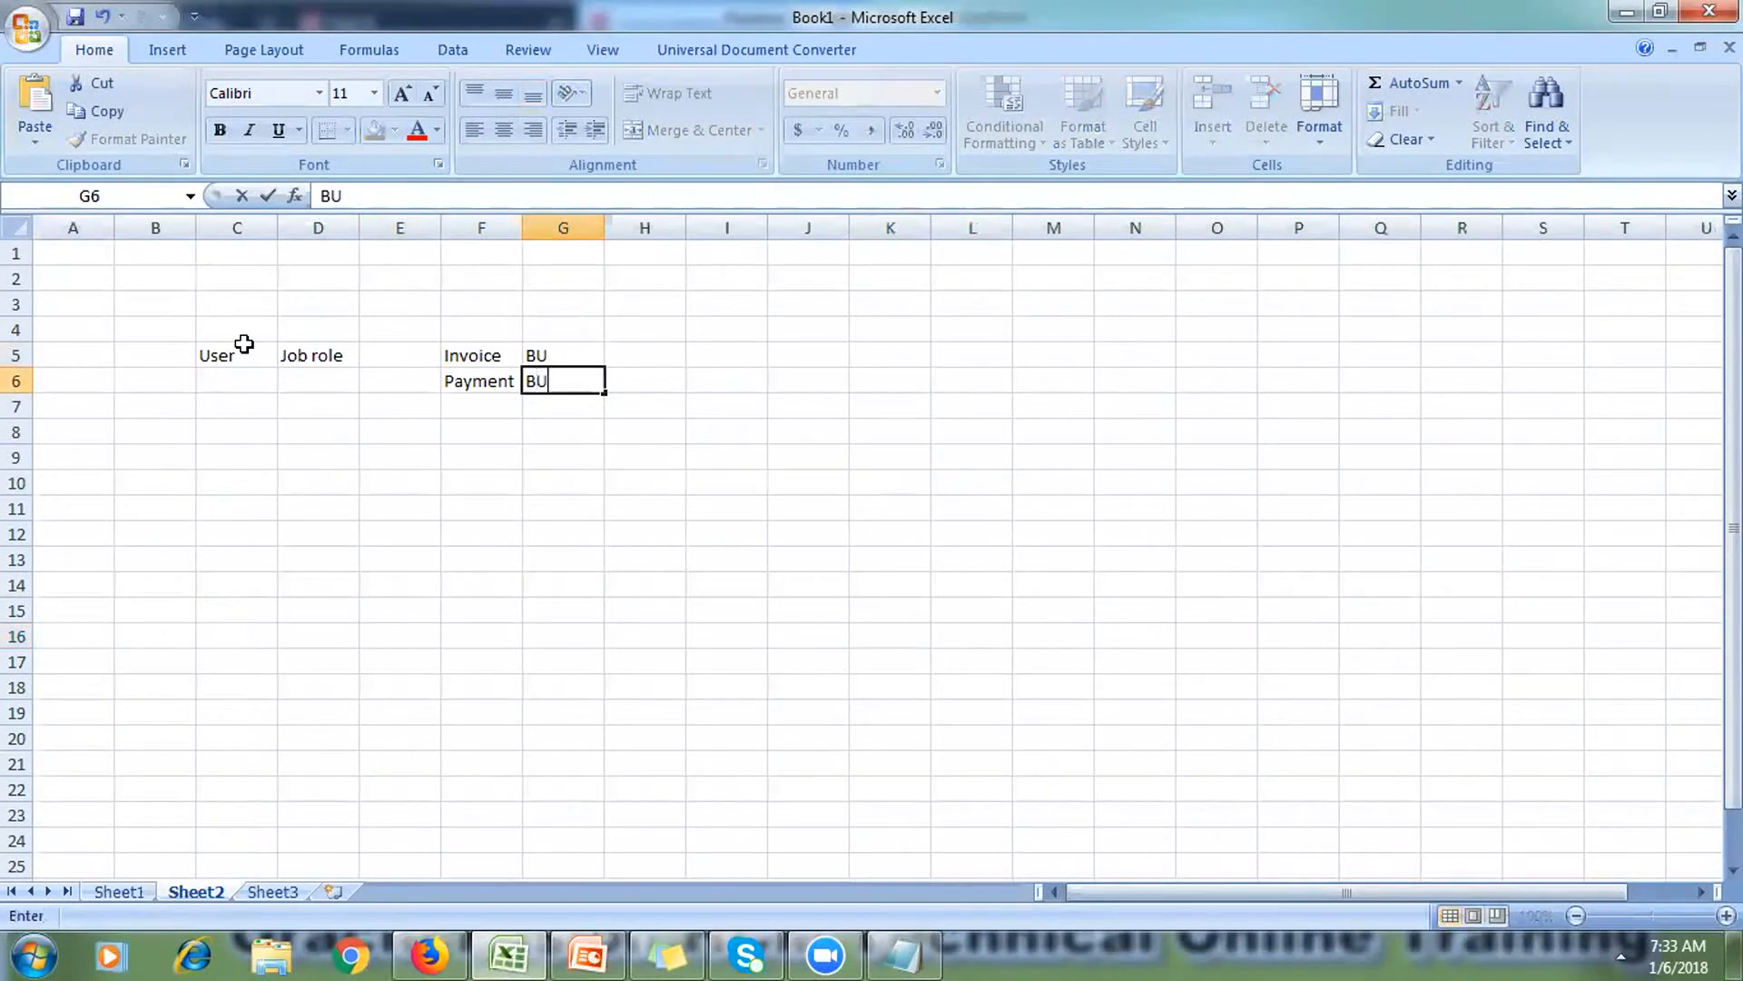
{"action": "left_click", "coordinate": [244, 410]}
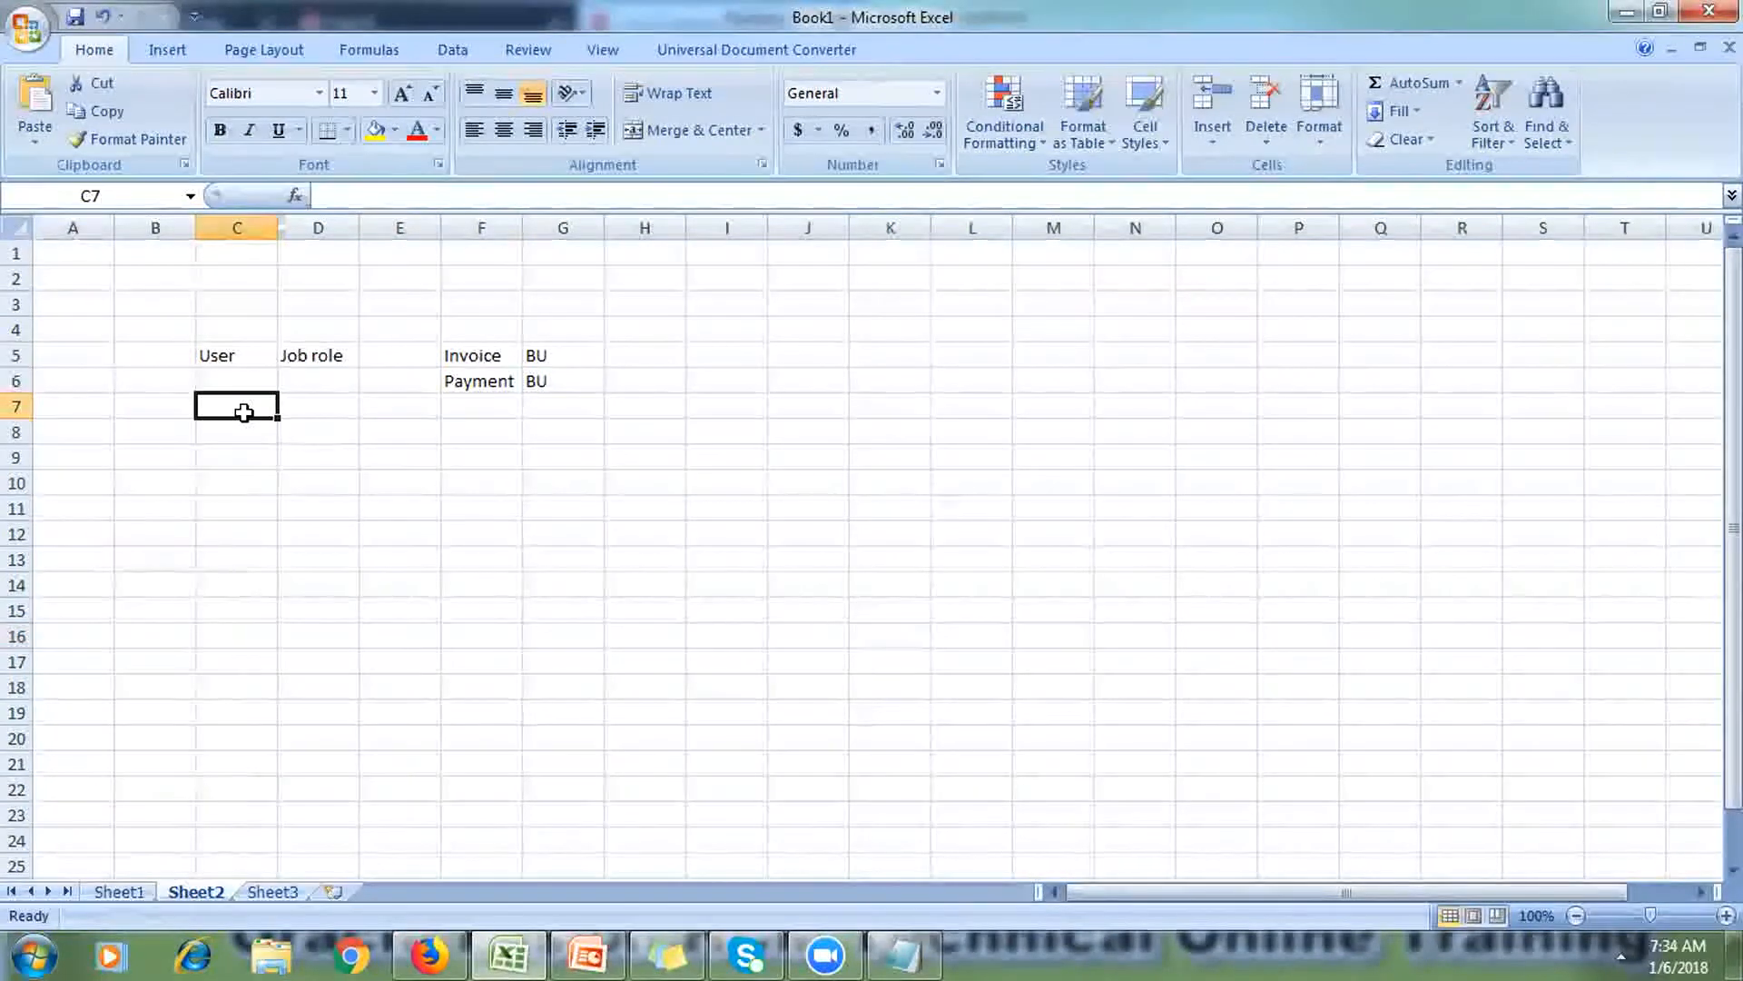
{"action": "left_click", "coordinate": [567, 345]}
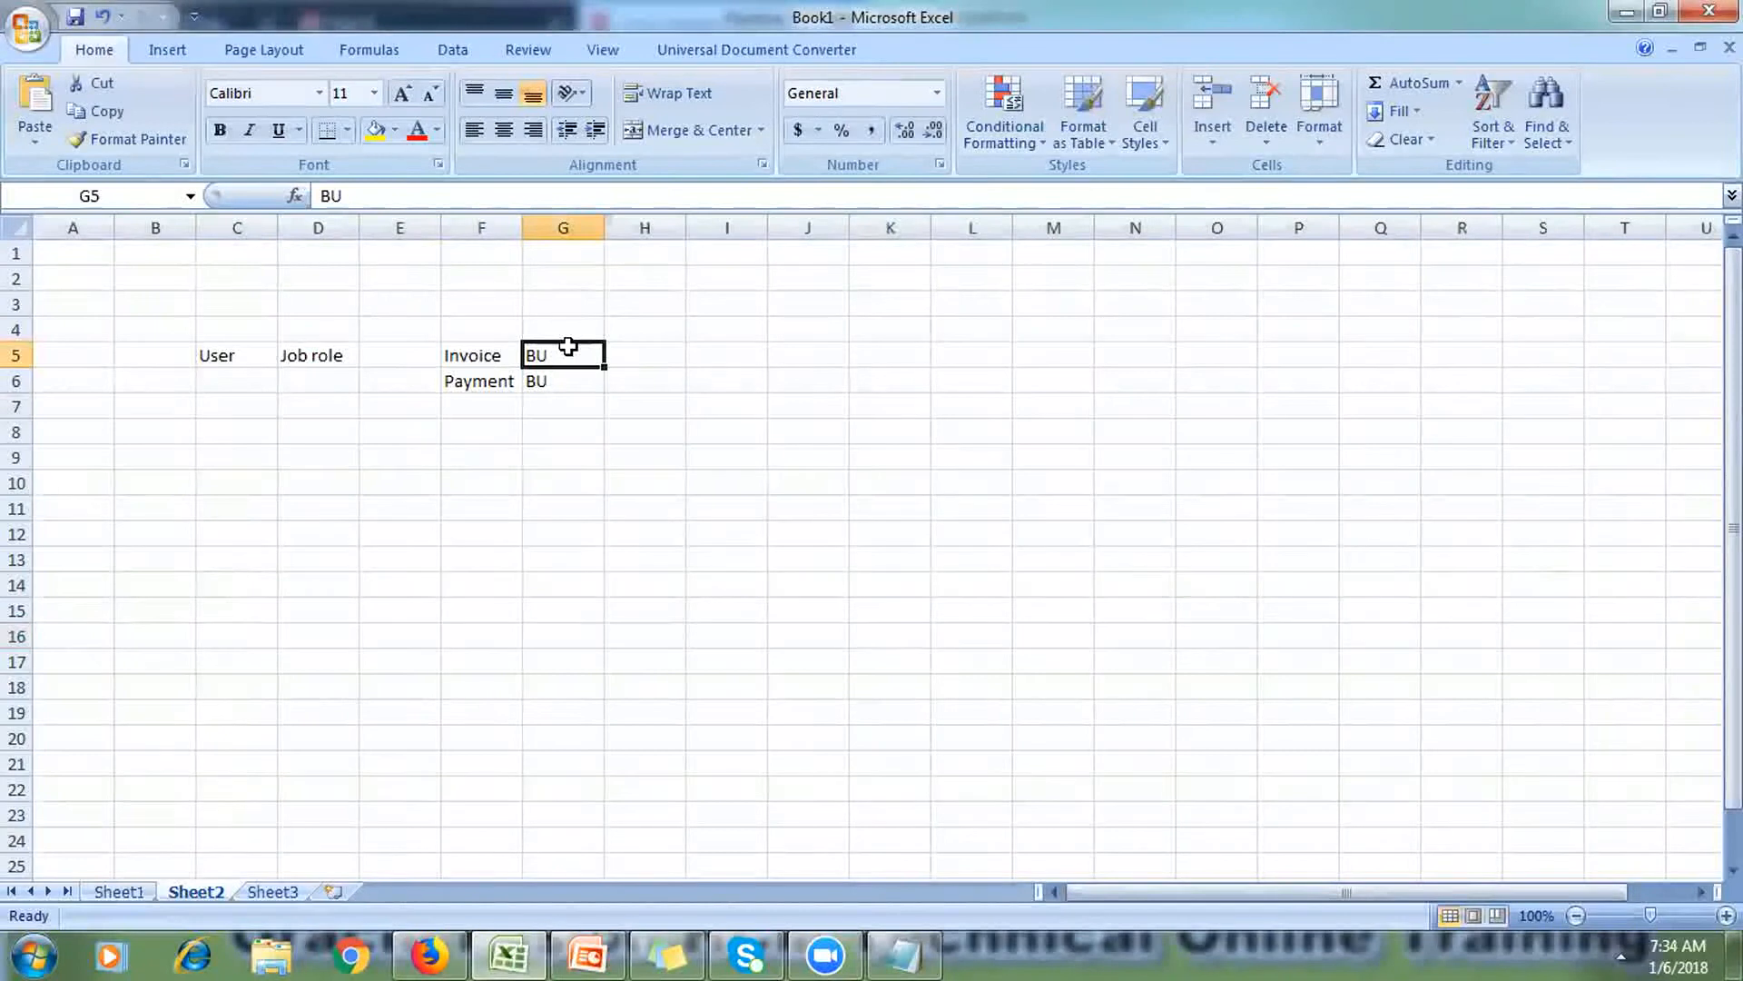
Step: Type 'Data Role' in cell C11 and give it a yellow fill
{"action": "left_click", "coordinate": [261, 514]}
{"action": "type", "text": "Dta"}
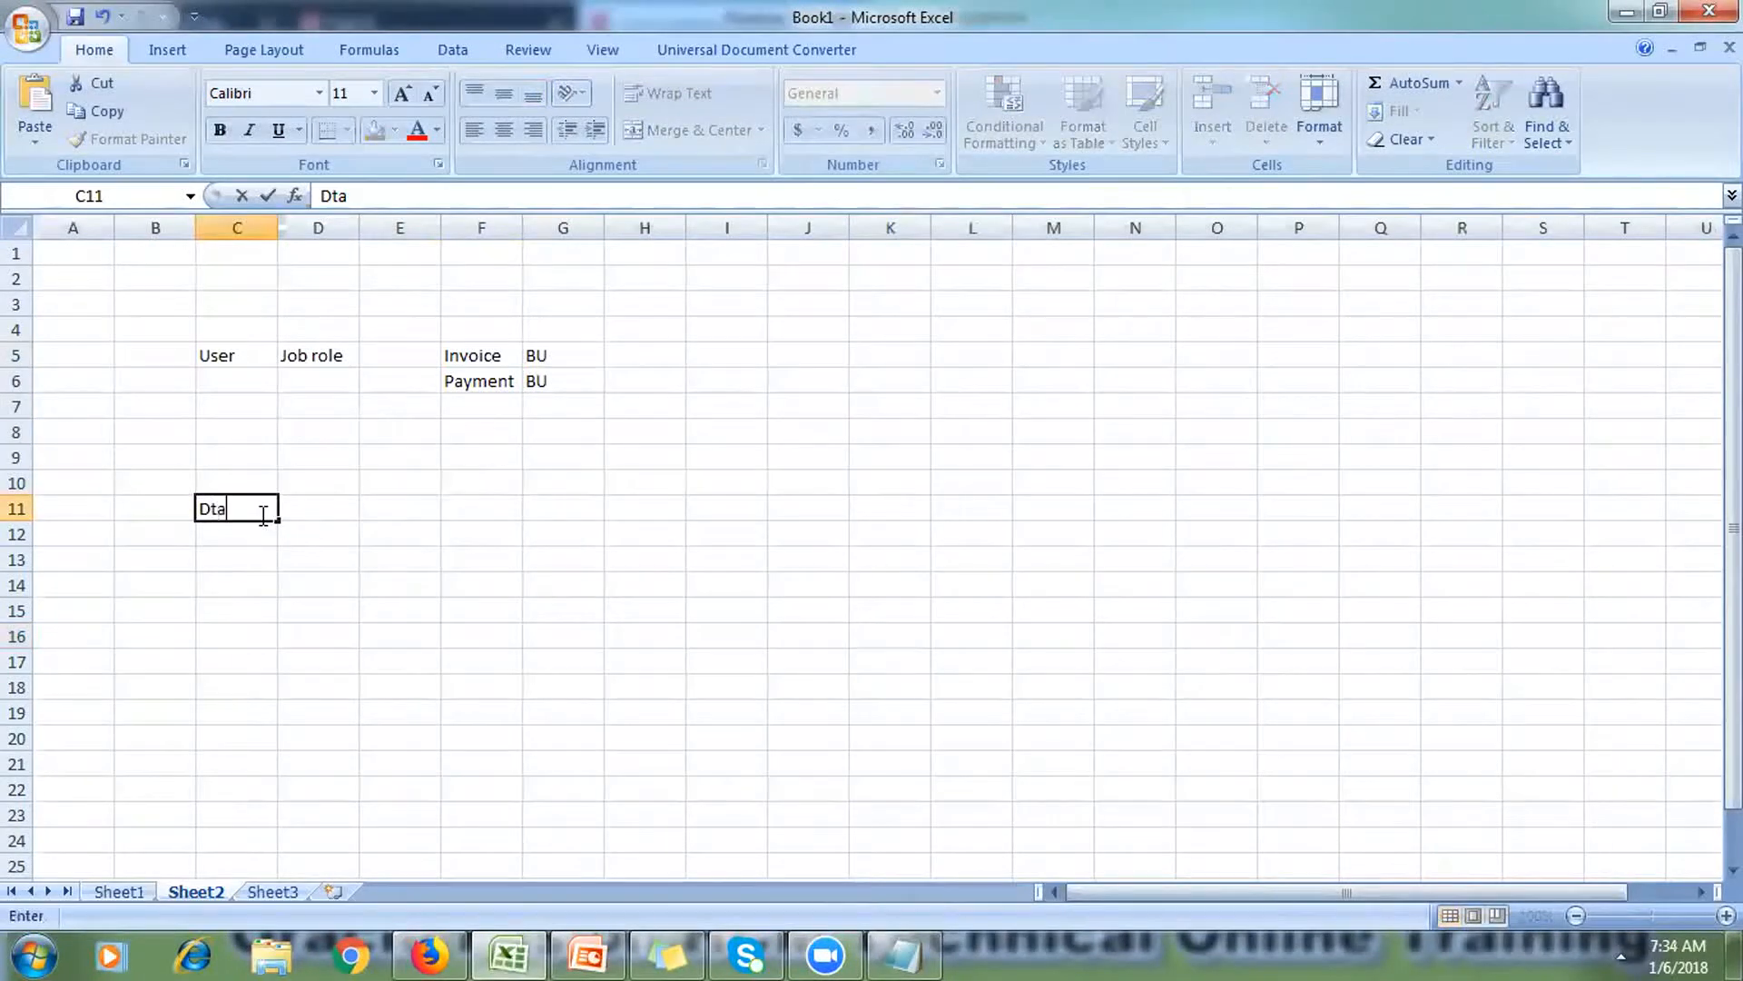
{"action": "key", "text": "BackSpace"}
{"action": "key", "text": "BackSpace"}
{"action": "type", "text": "at"}
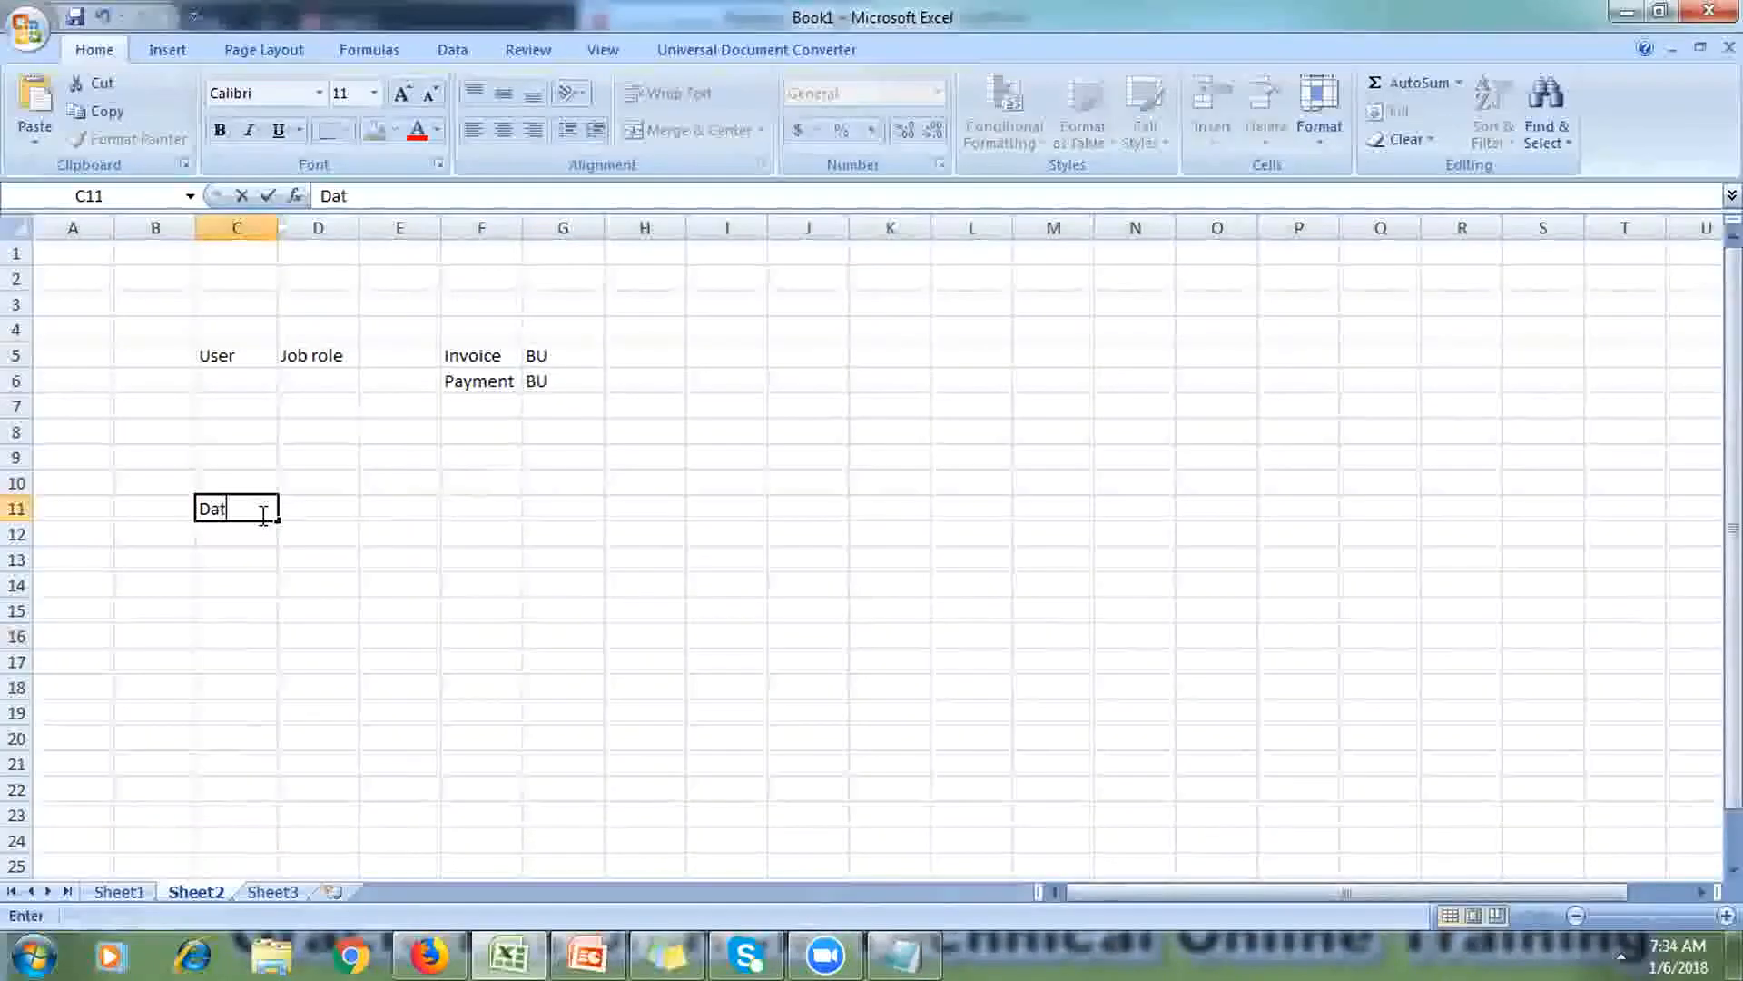
{"action": "type", "text": "a Role"}
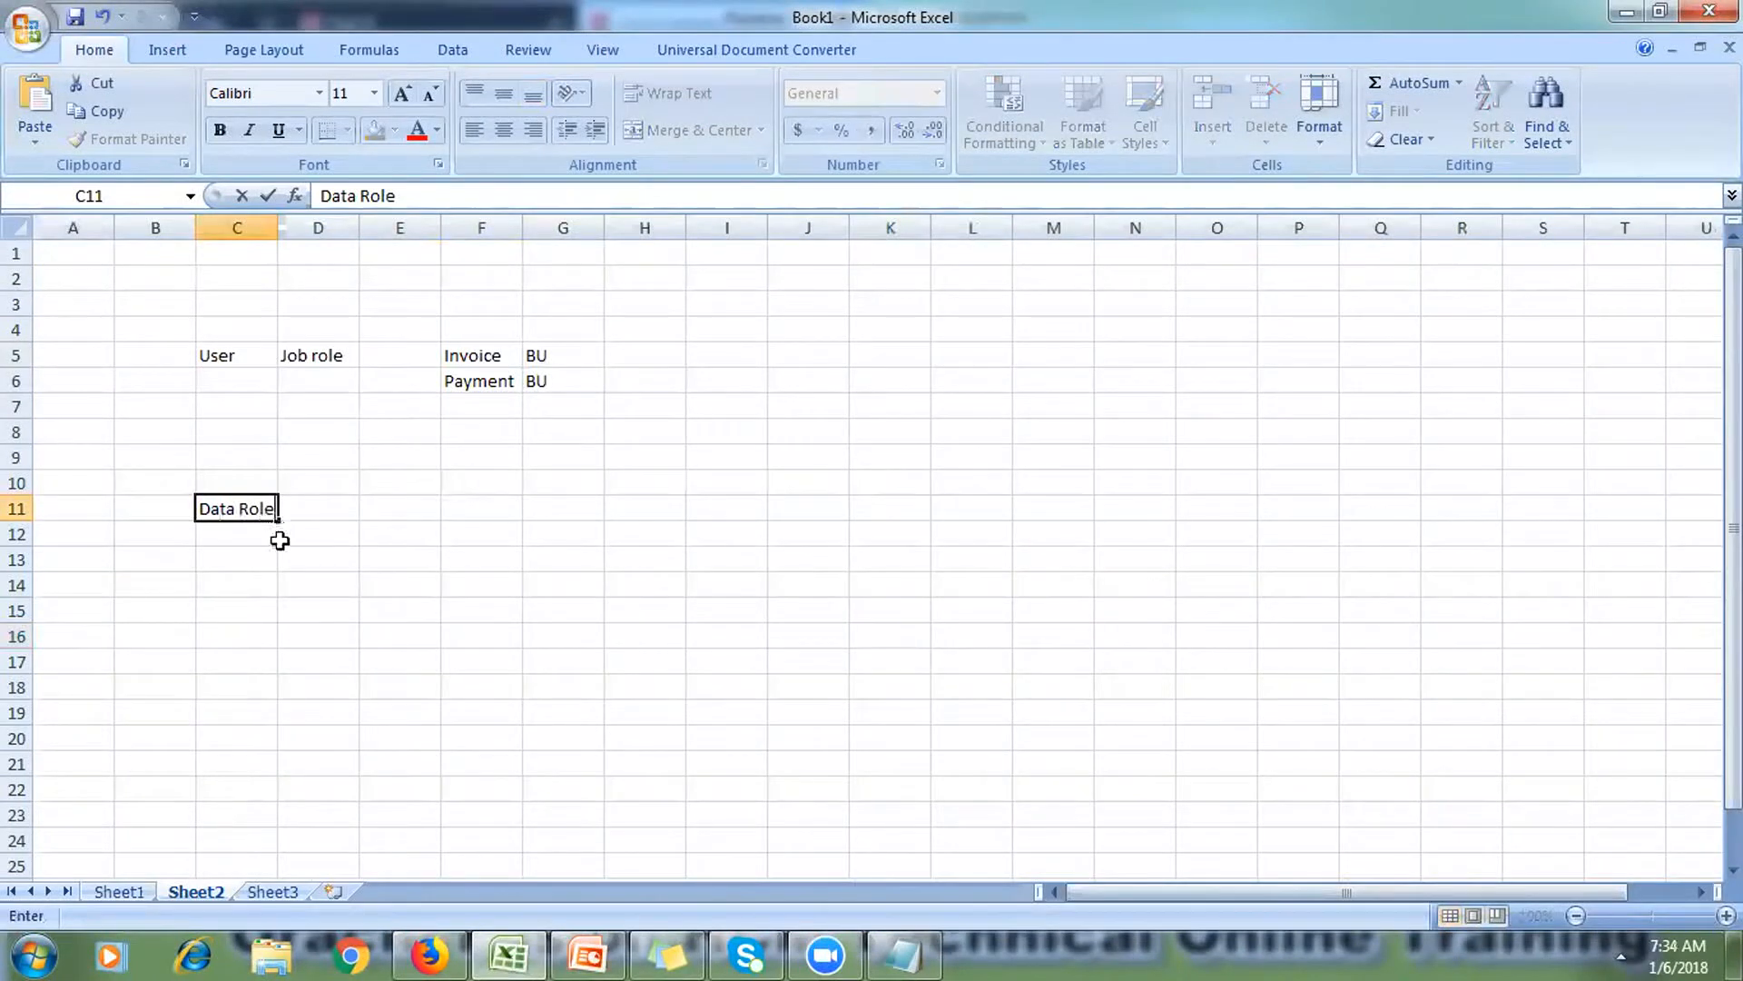
{"action": "left_click", "coordinate": [282, 536]}
{"action": "left_click", "coordinate": [236, 519]}
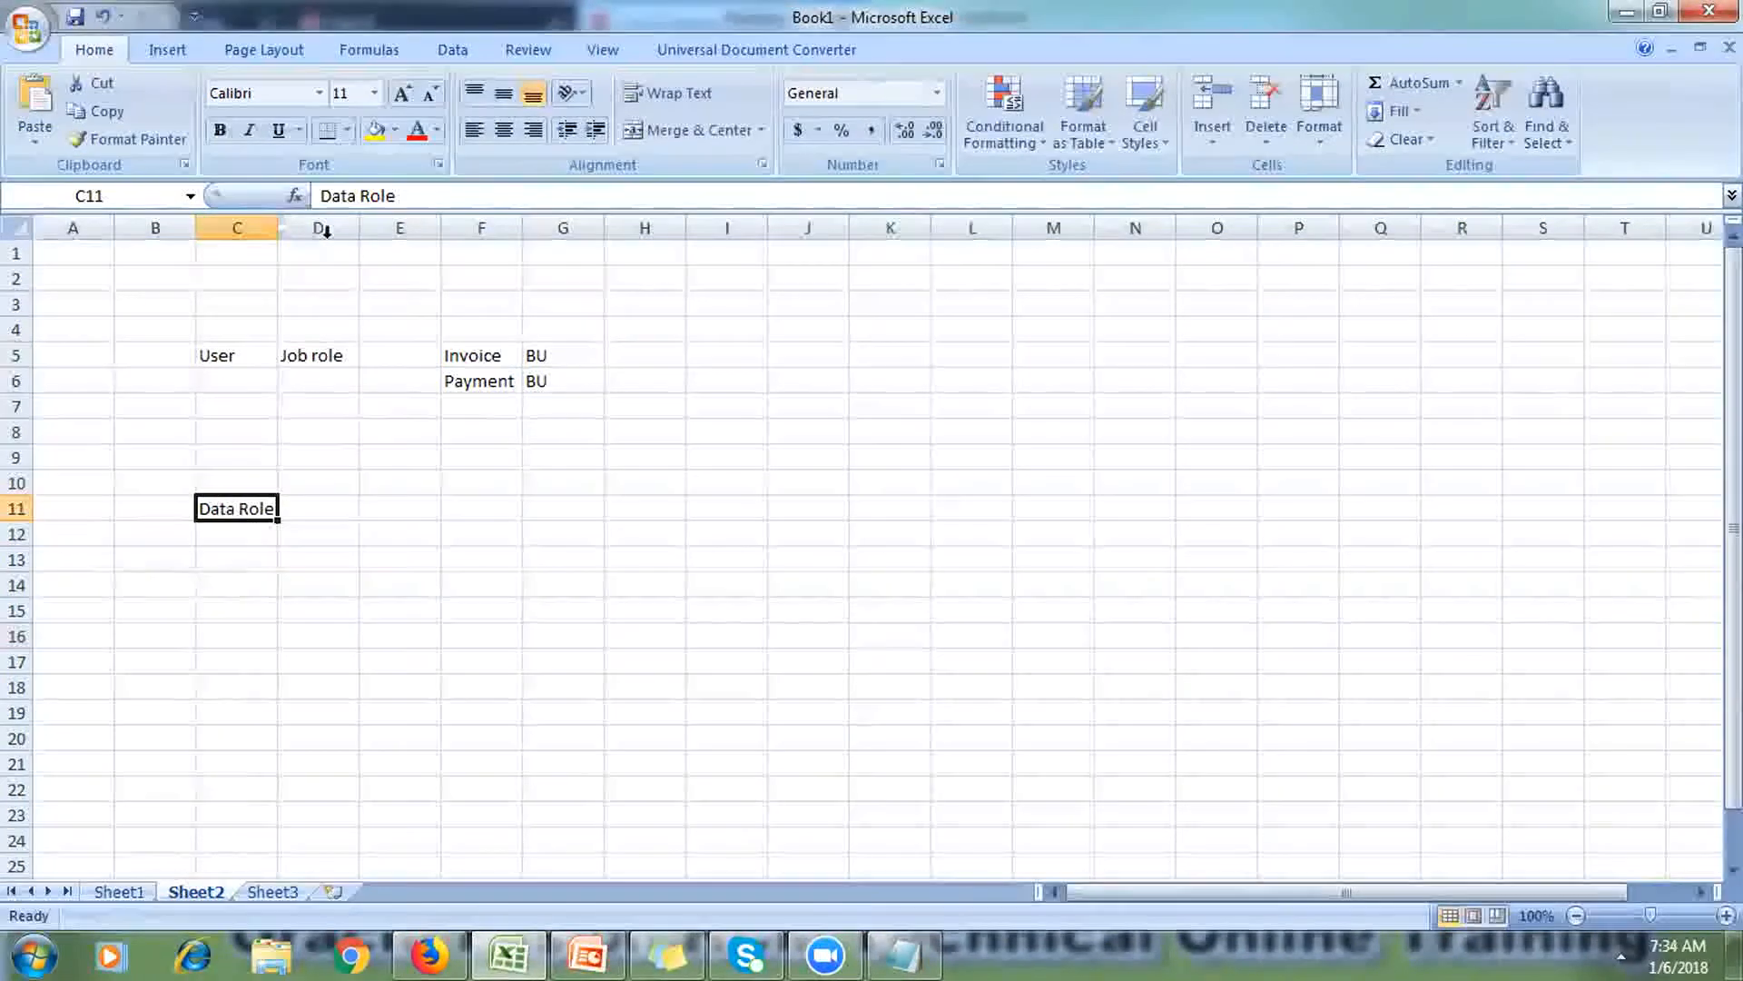
{"action": "left_click", "coordinate": [372, 132]}
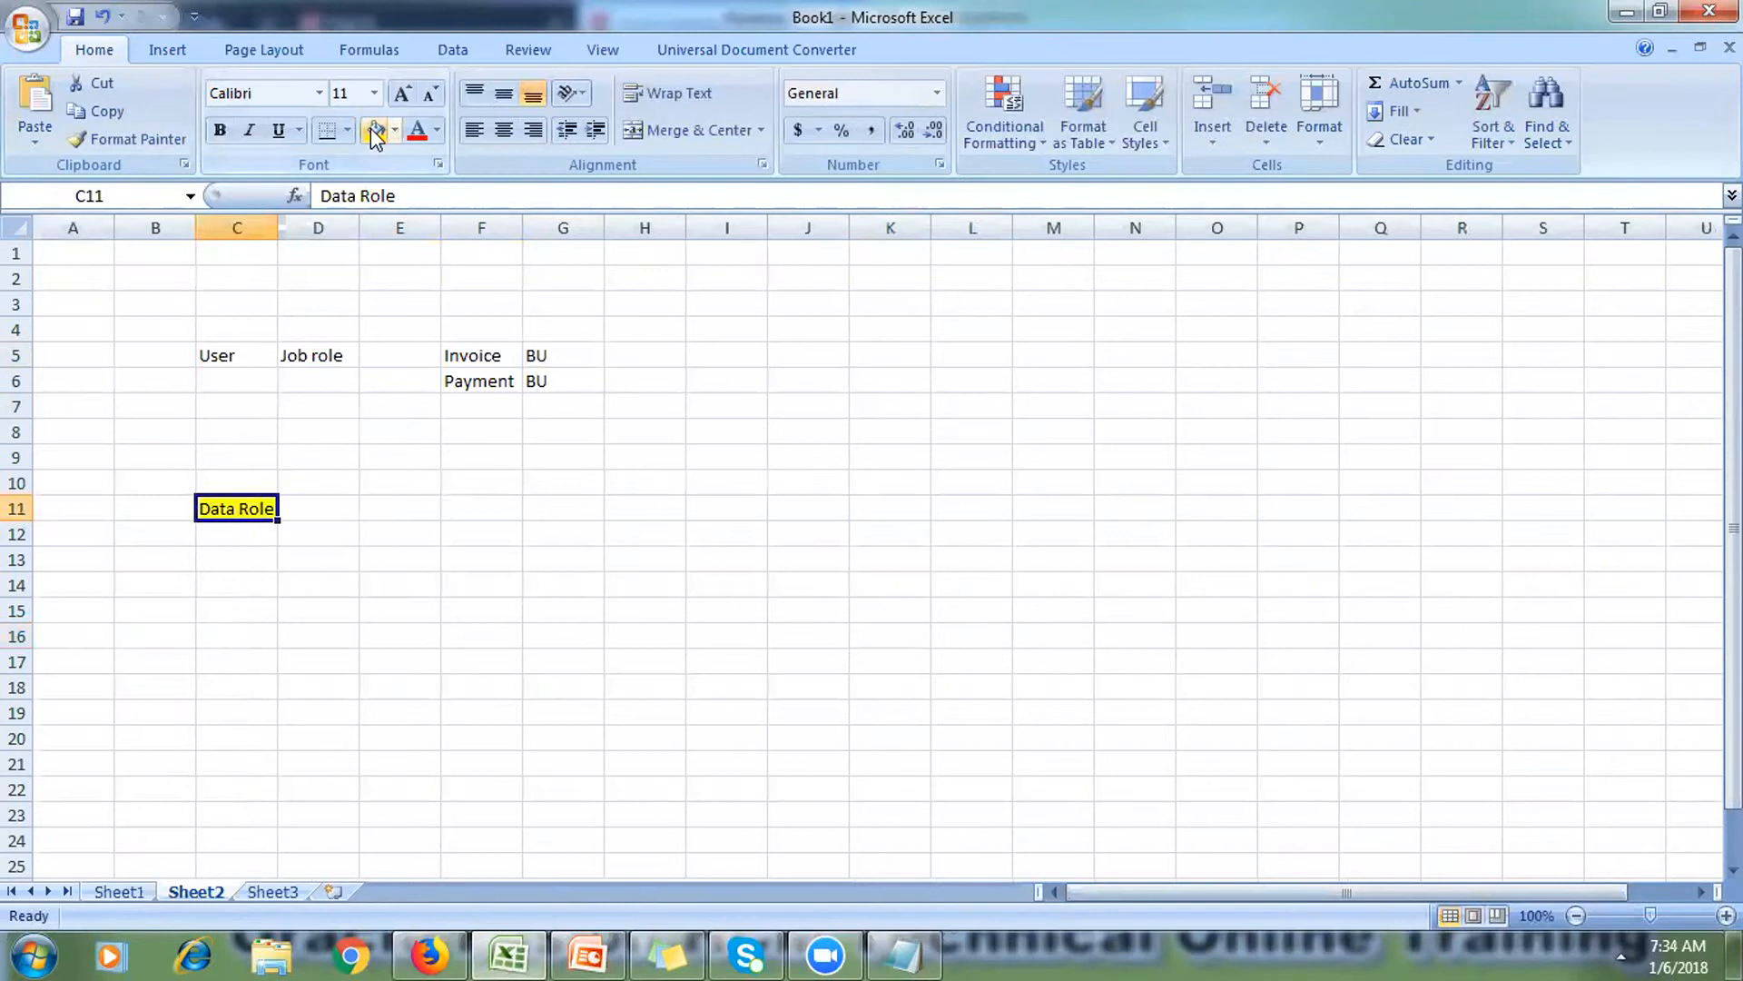
{"action": "left_click", "coordinate": [473, 636]}
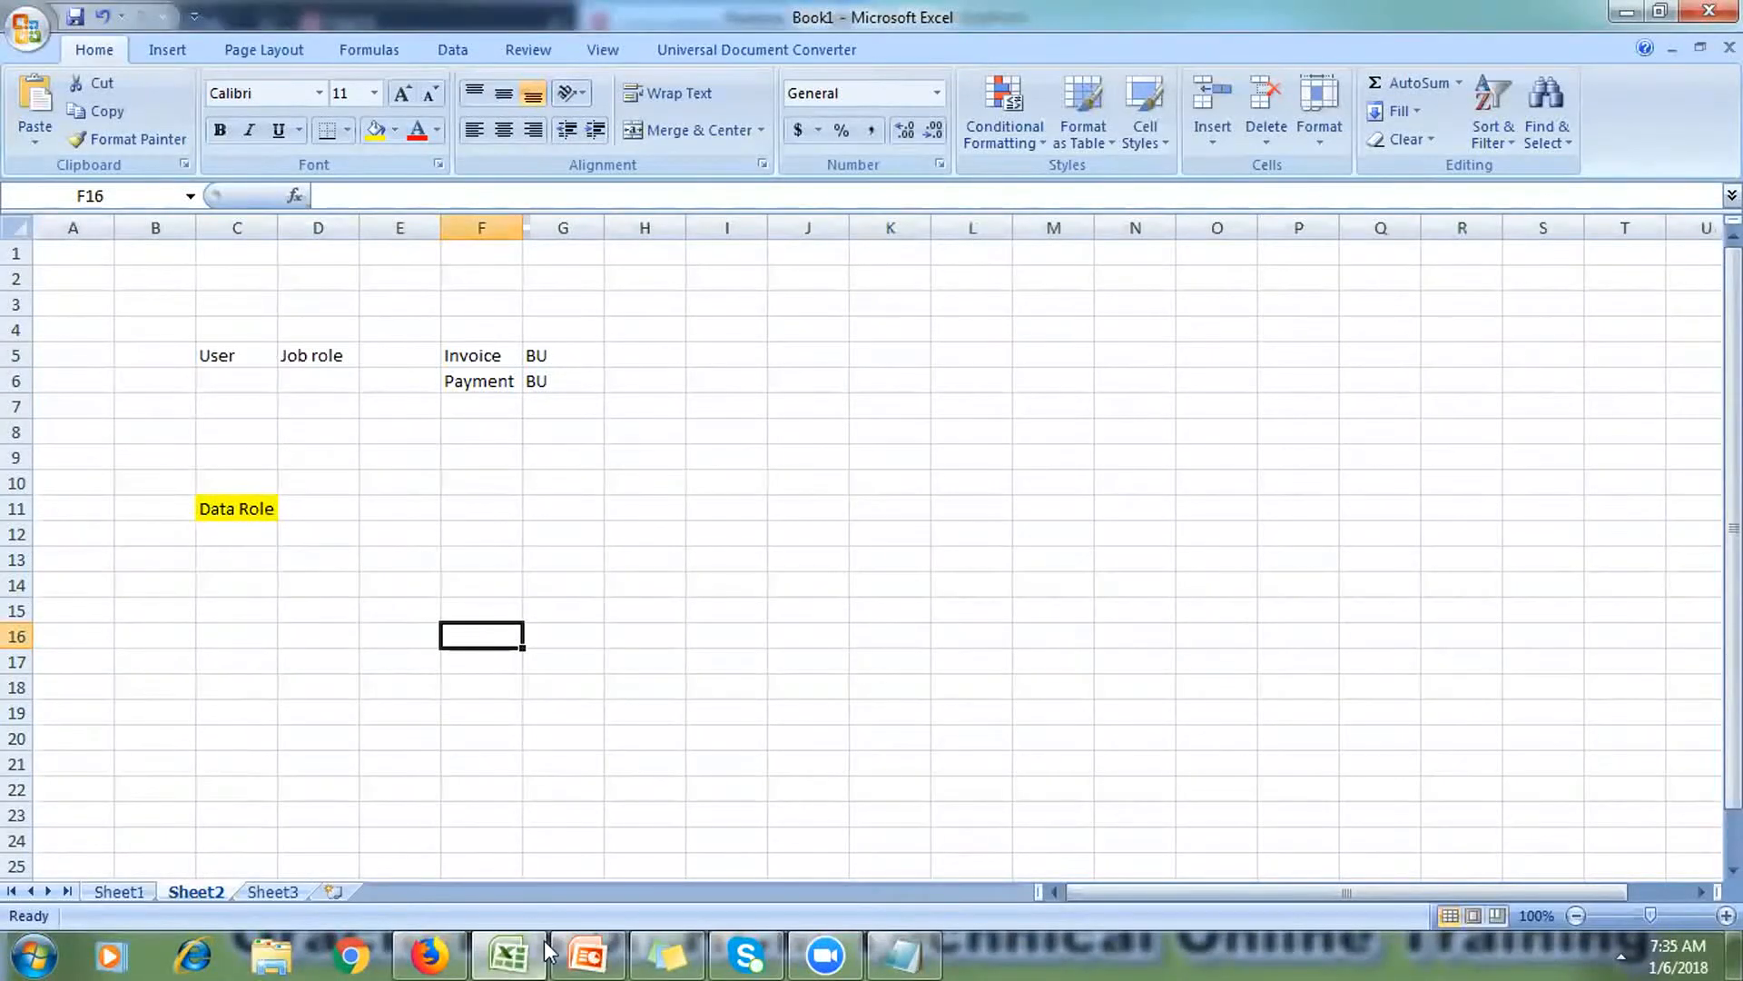
{"action": "left_click", "coordinate": [587, 955]}
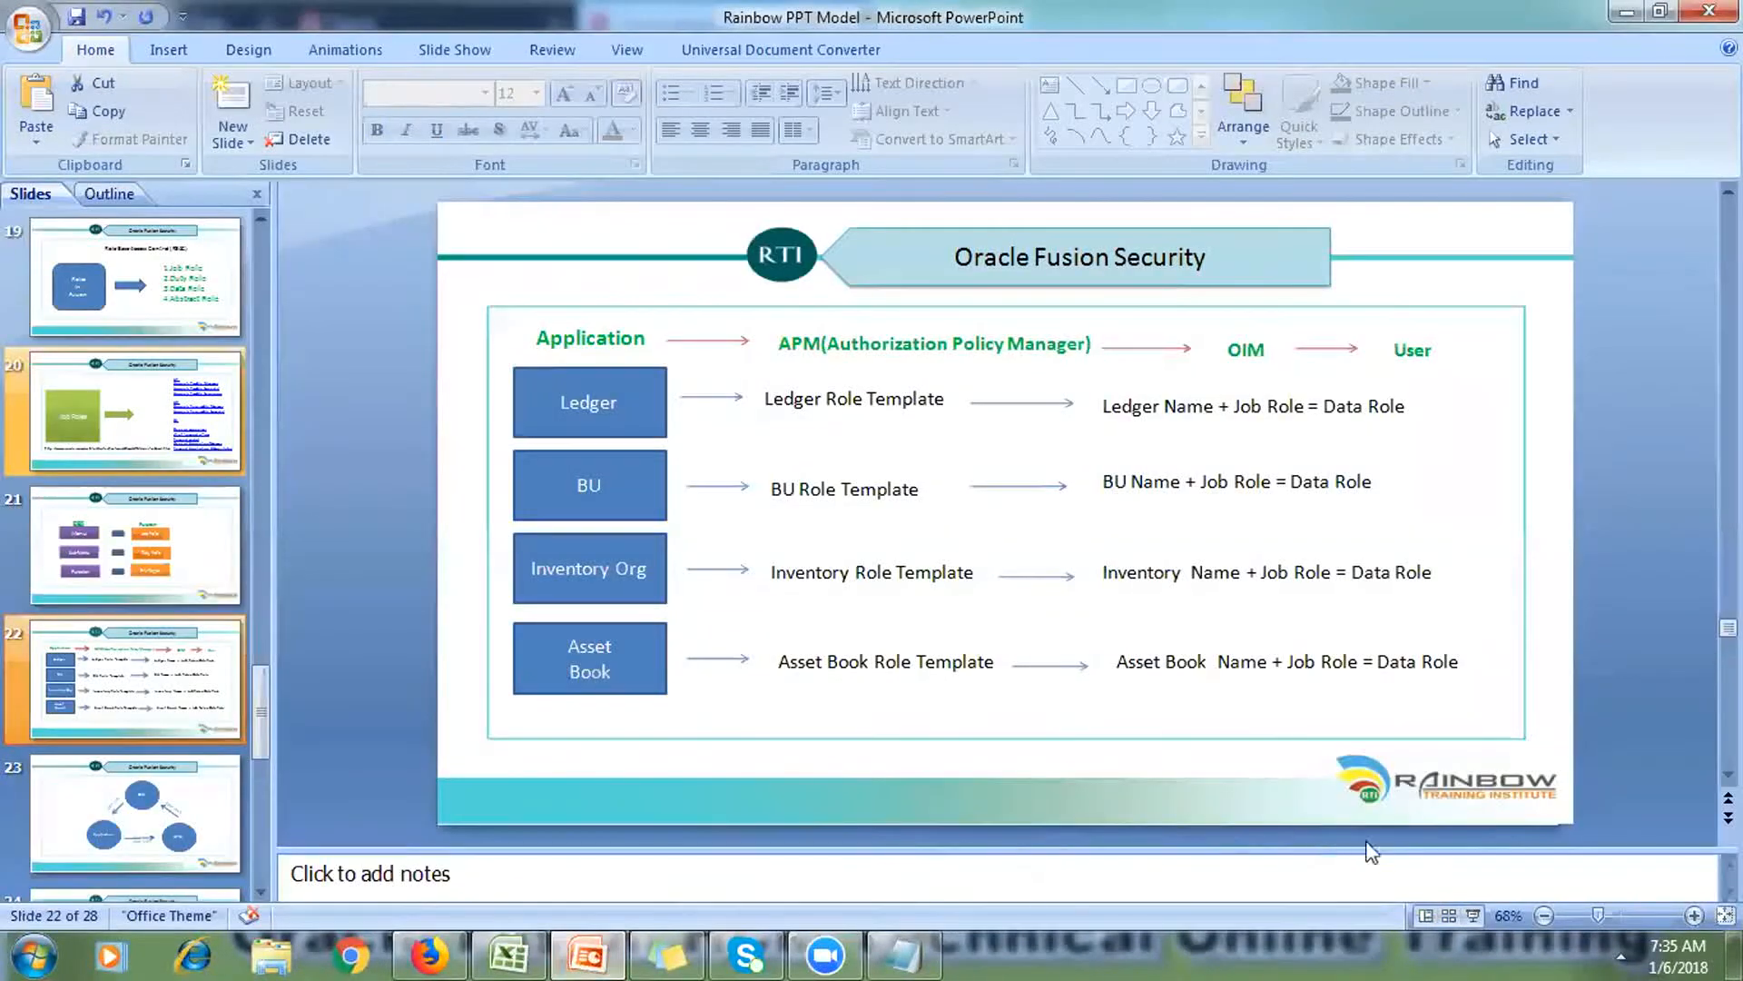
{"action": "left_click", "coordinate": [1473, 916]}
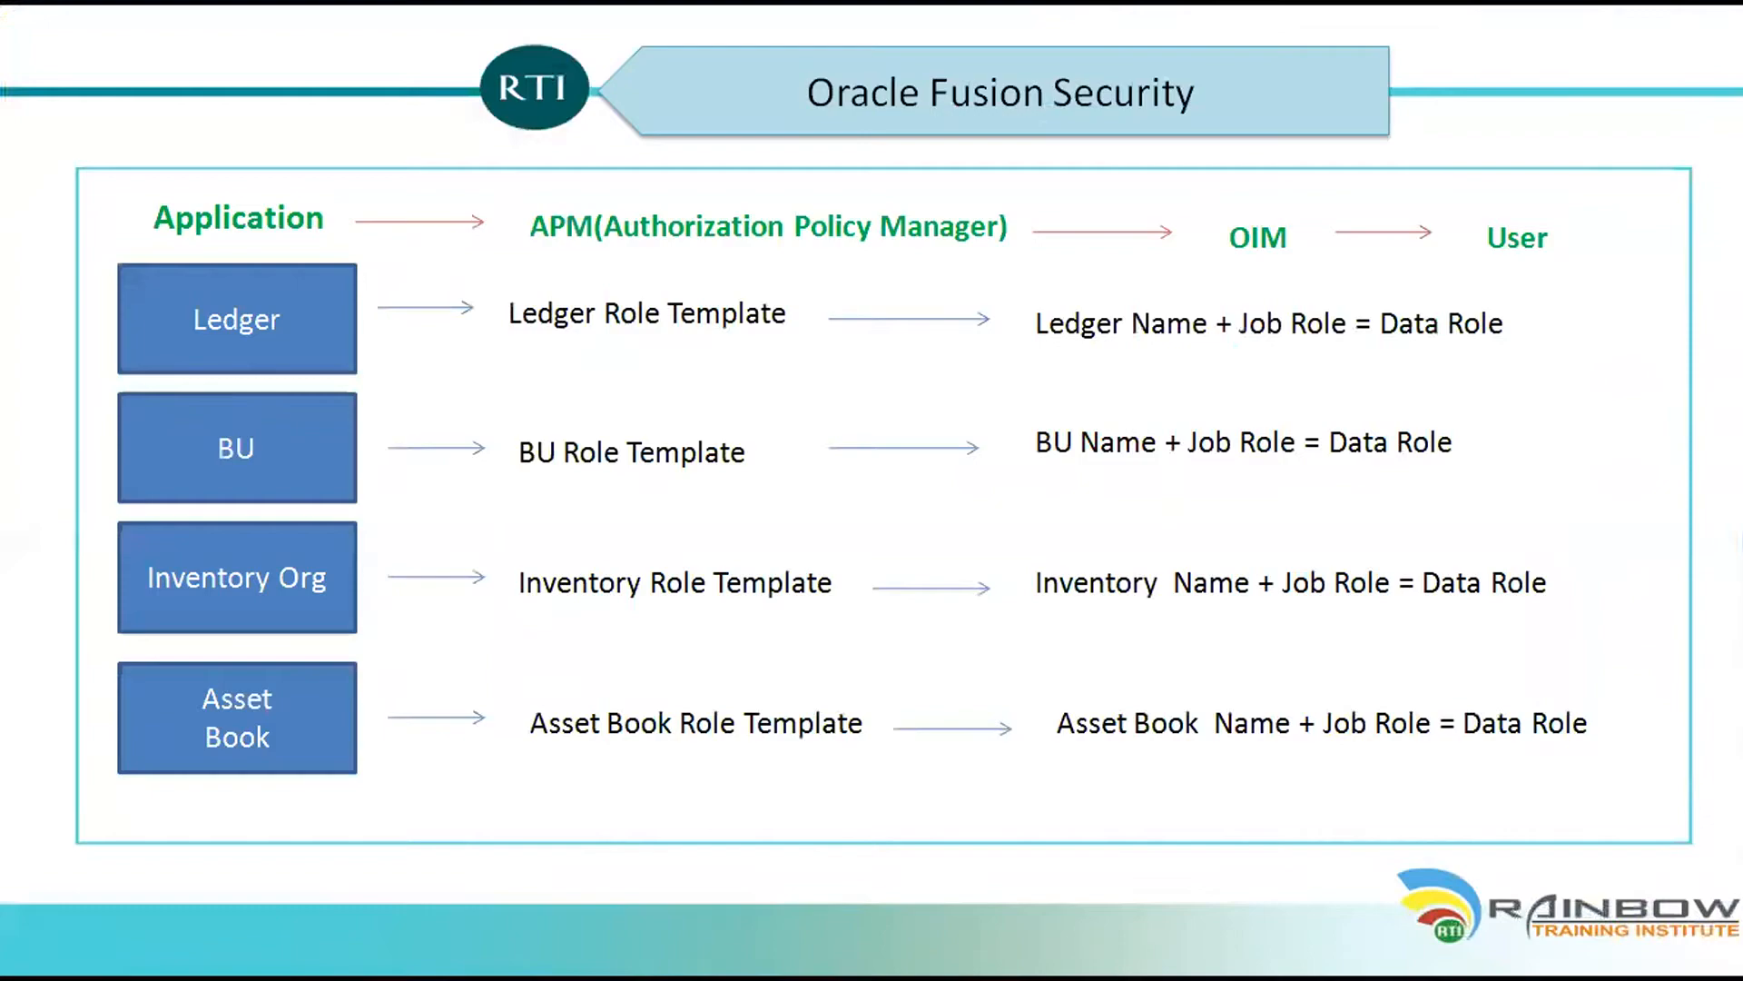
{"action": "key", "text": "Escape"}
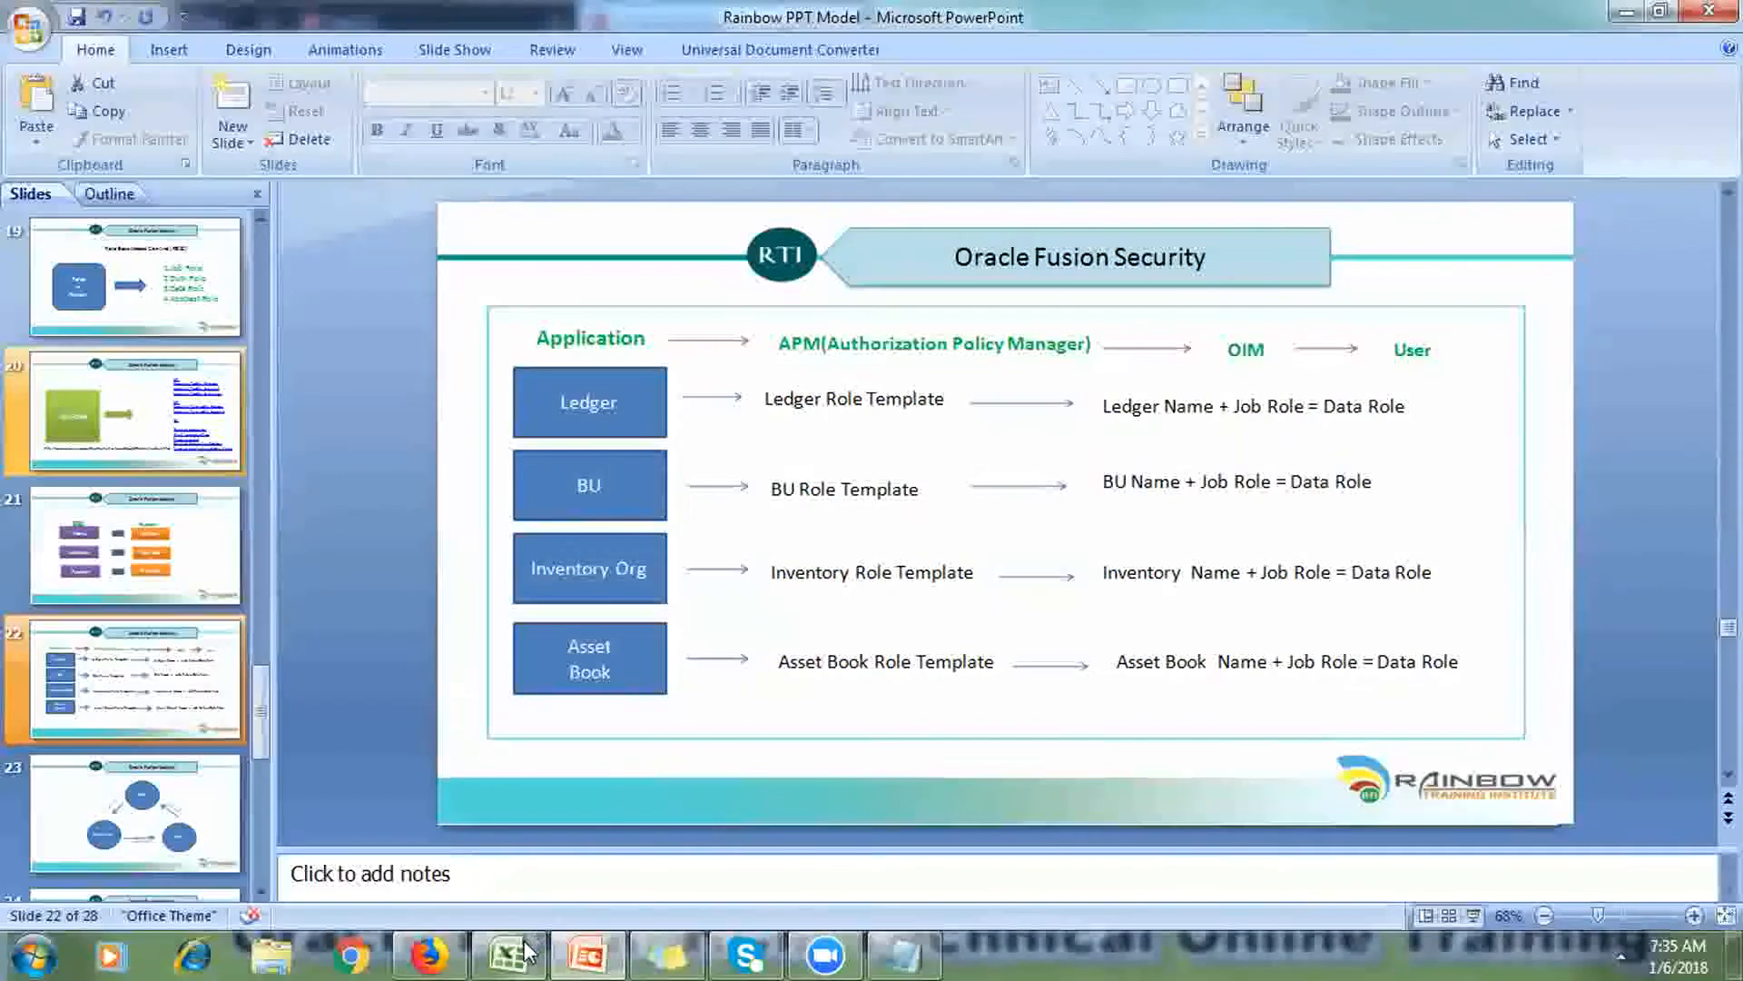
{"action": "left_click", "coordinate": [524, 951]}
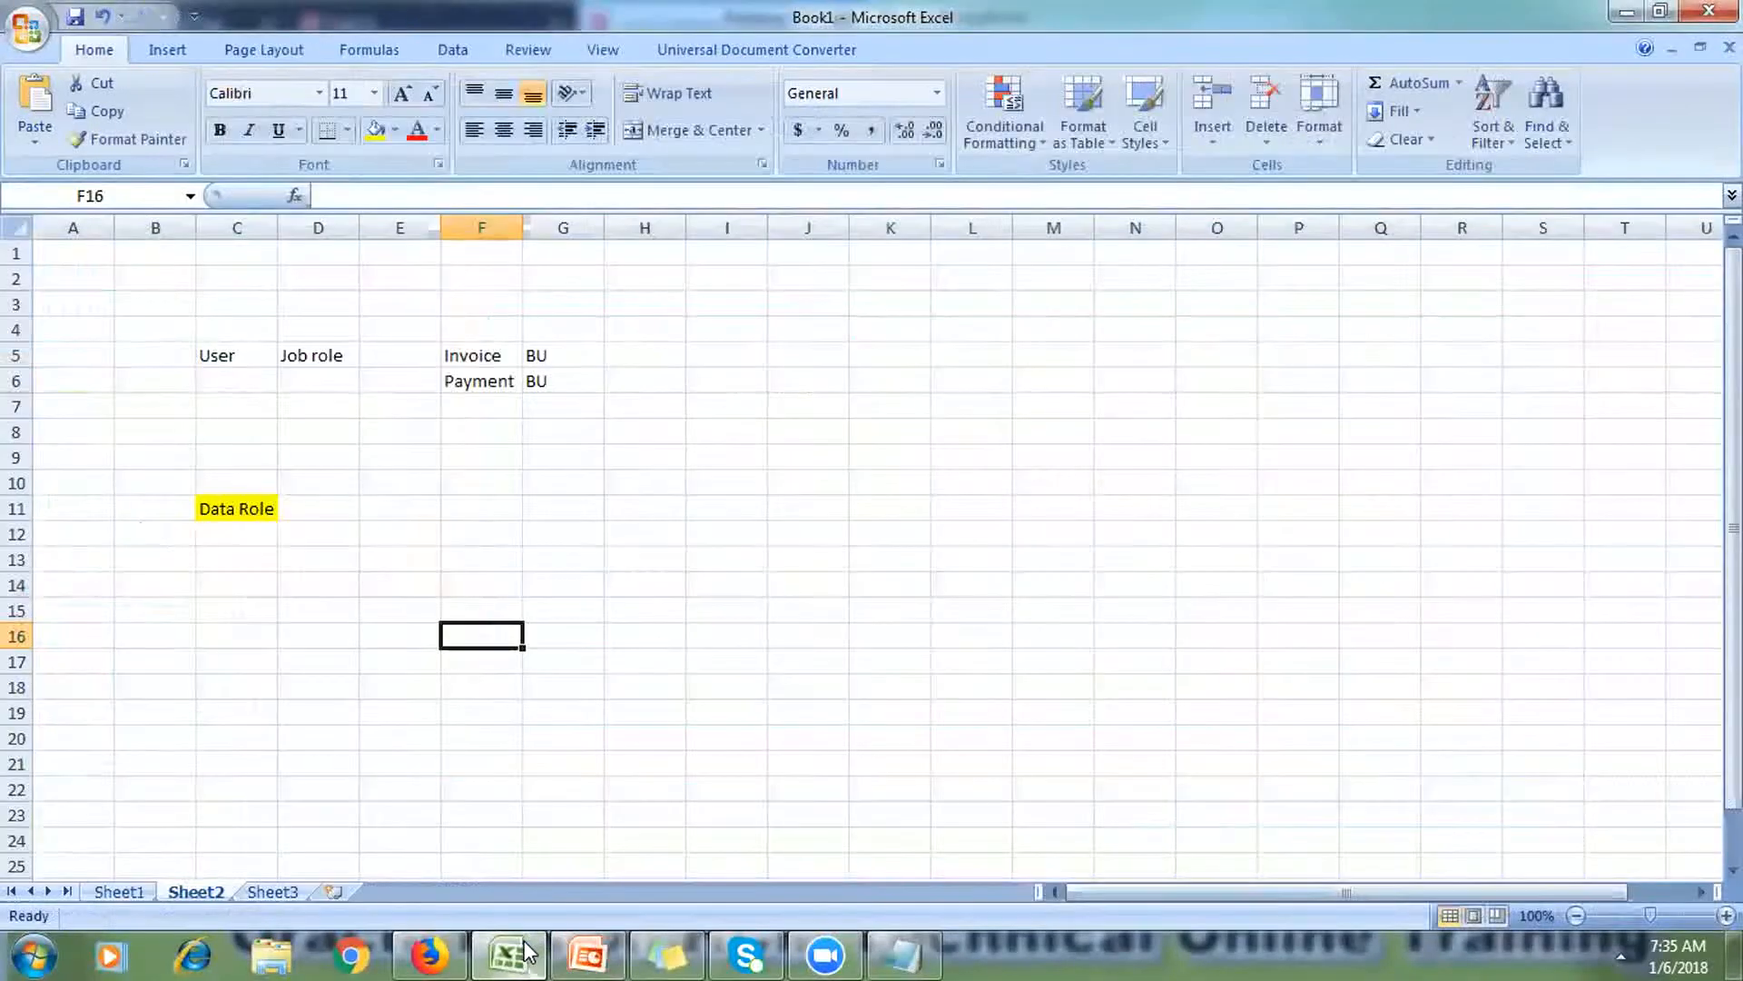
Step: Enter 'Application' in E14, widen column E, and centre the cell with yellow fill
{"action": "left_click", "coordinate": [384, 592]}
{"action": "type", "text": "Application"}
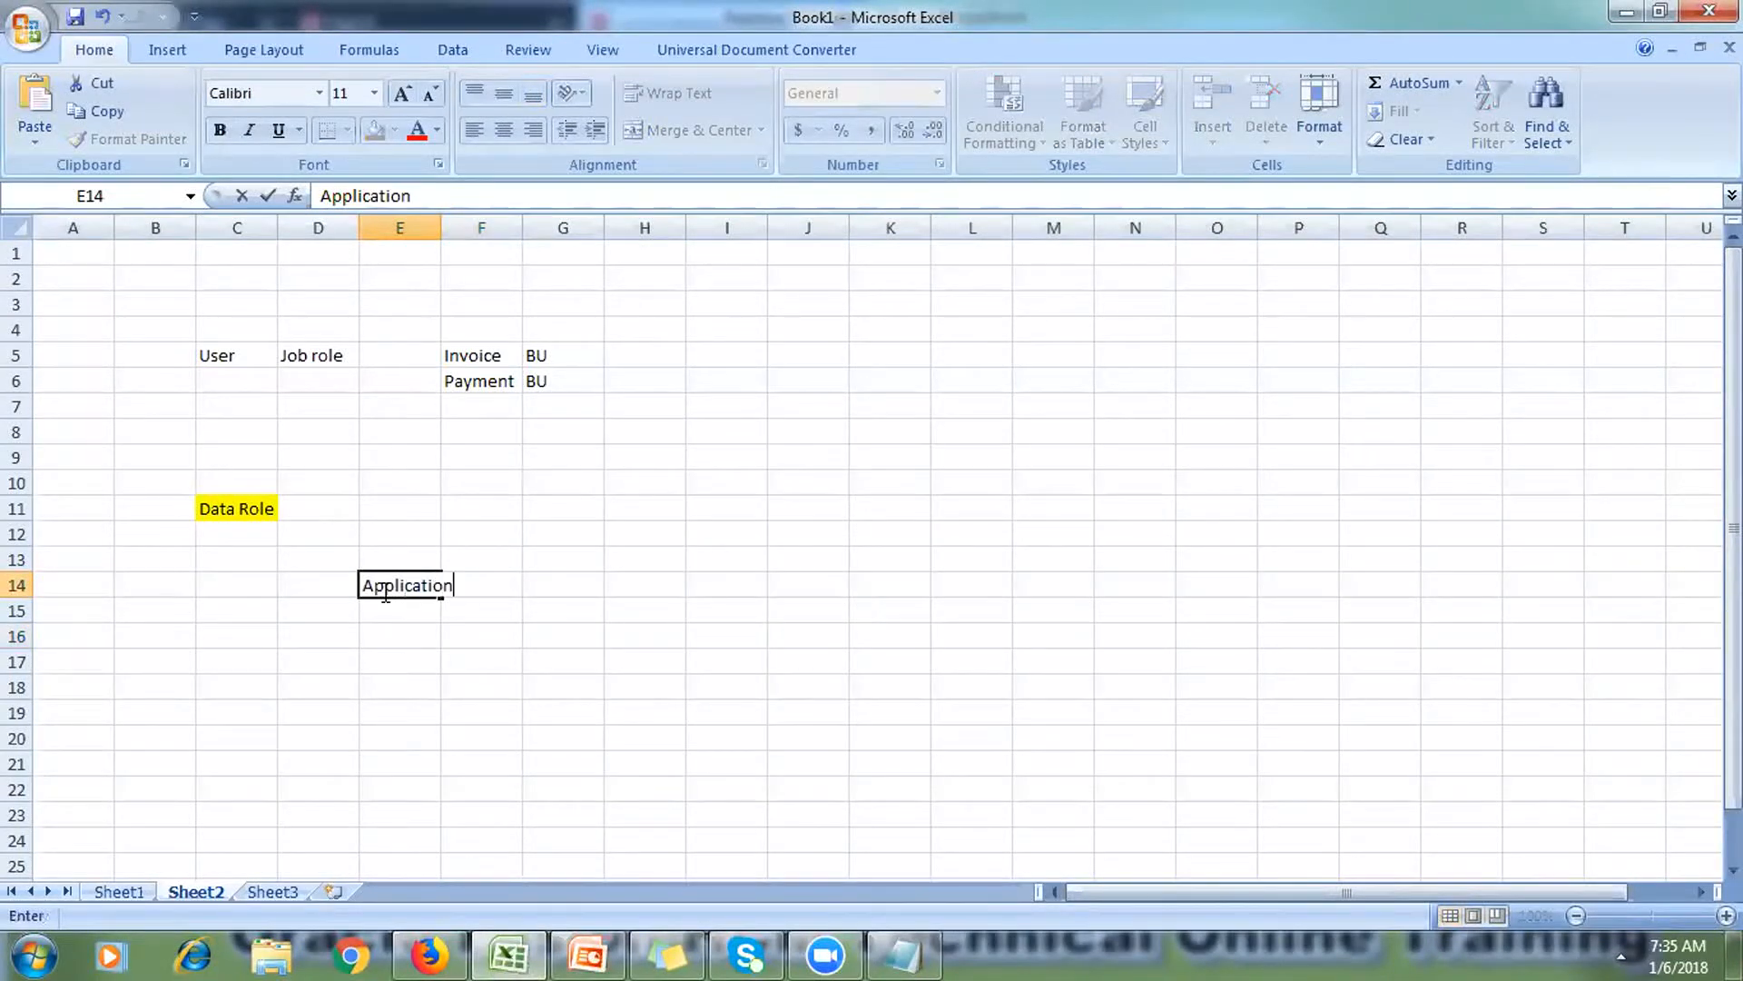
{"action": "left_click", "coordinate": [427, 710]}
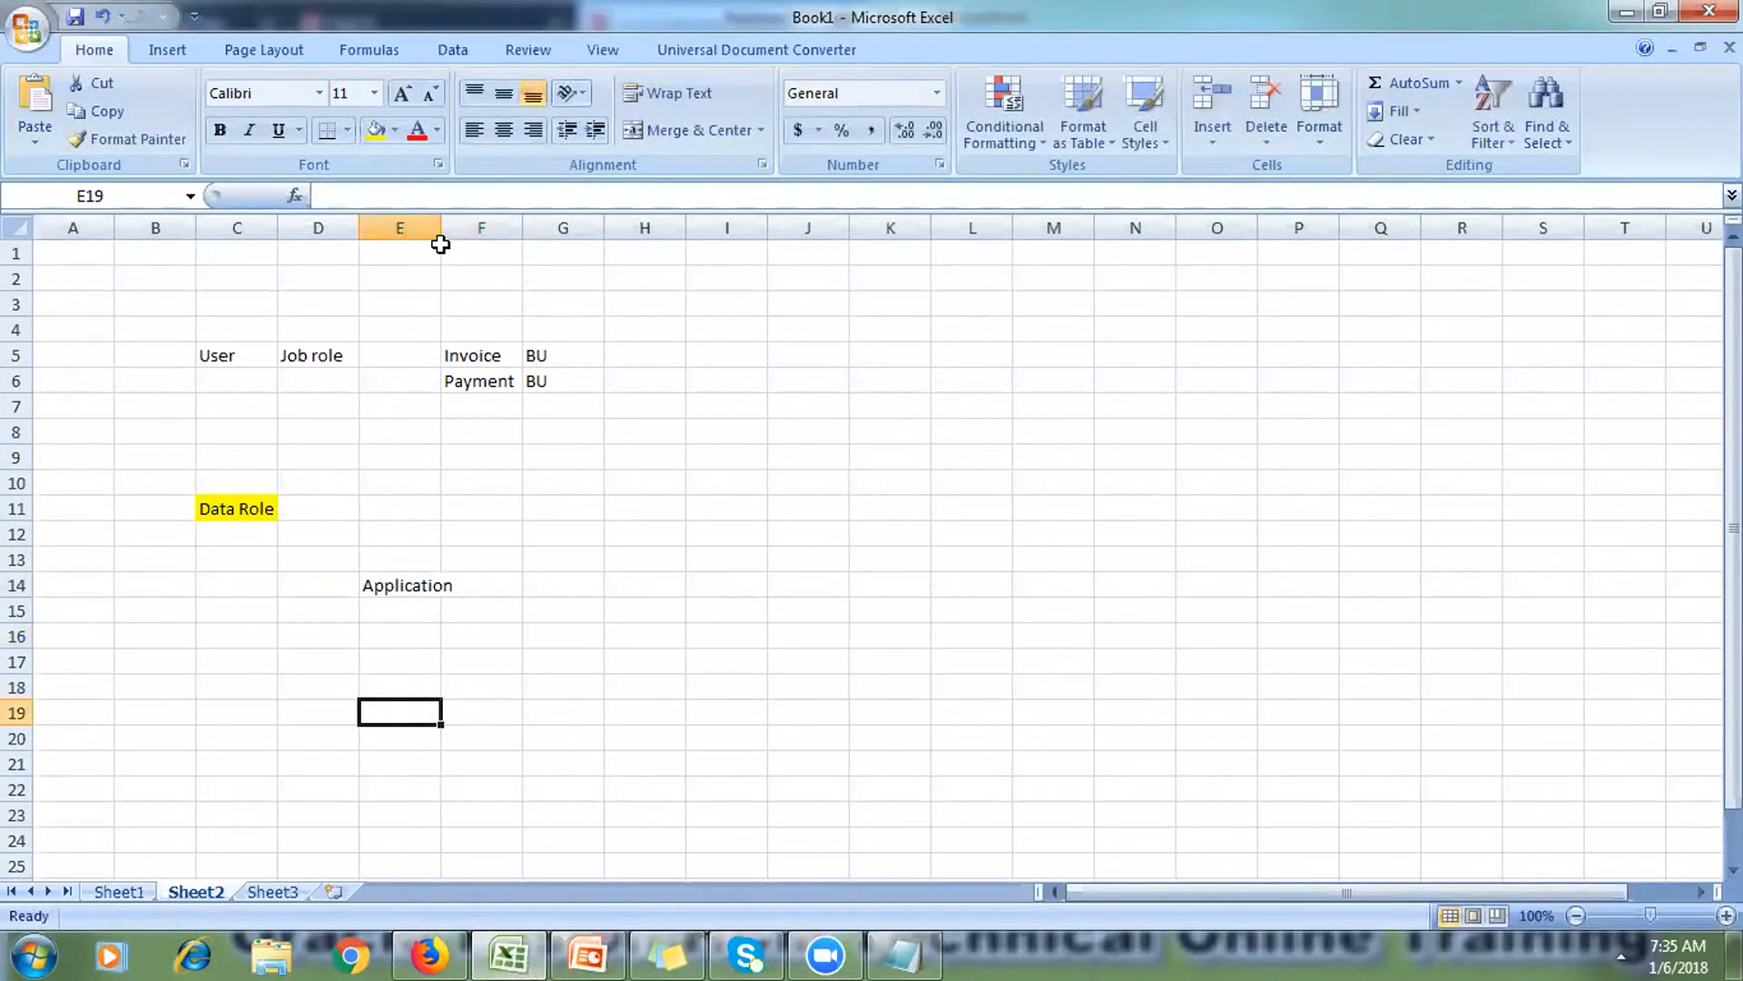
{"action": "left_click_drag", "start_coordinate": [441, 233], "coordinate": [563, 238]}
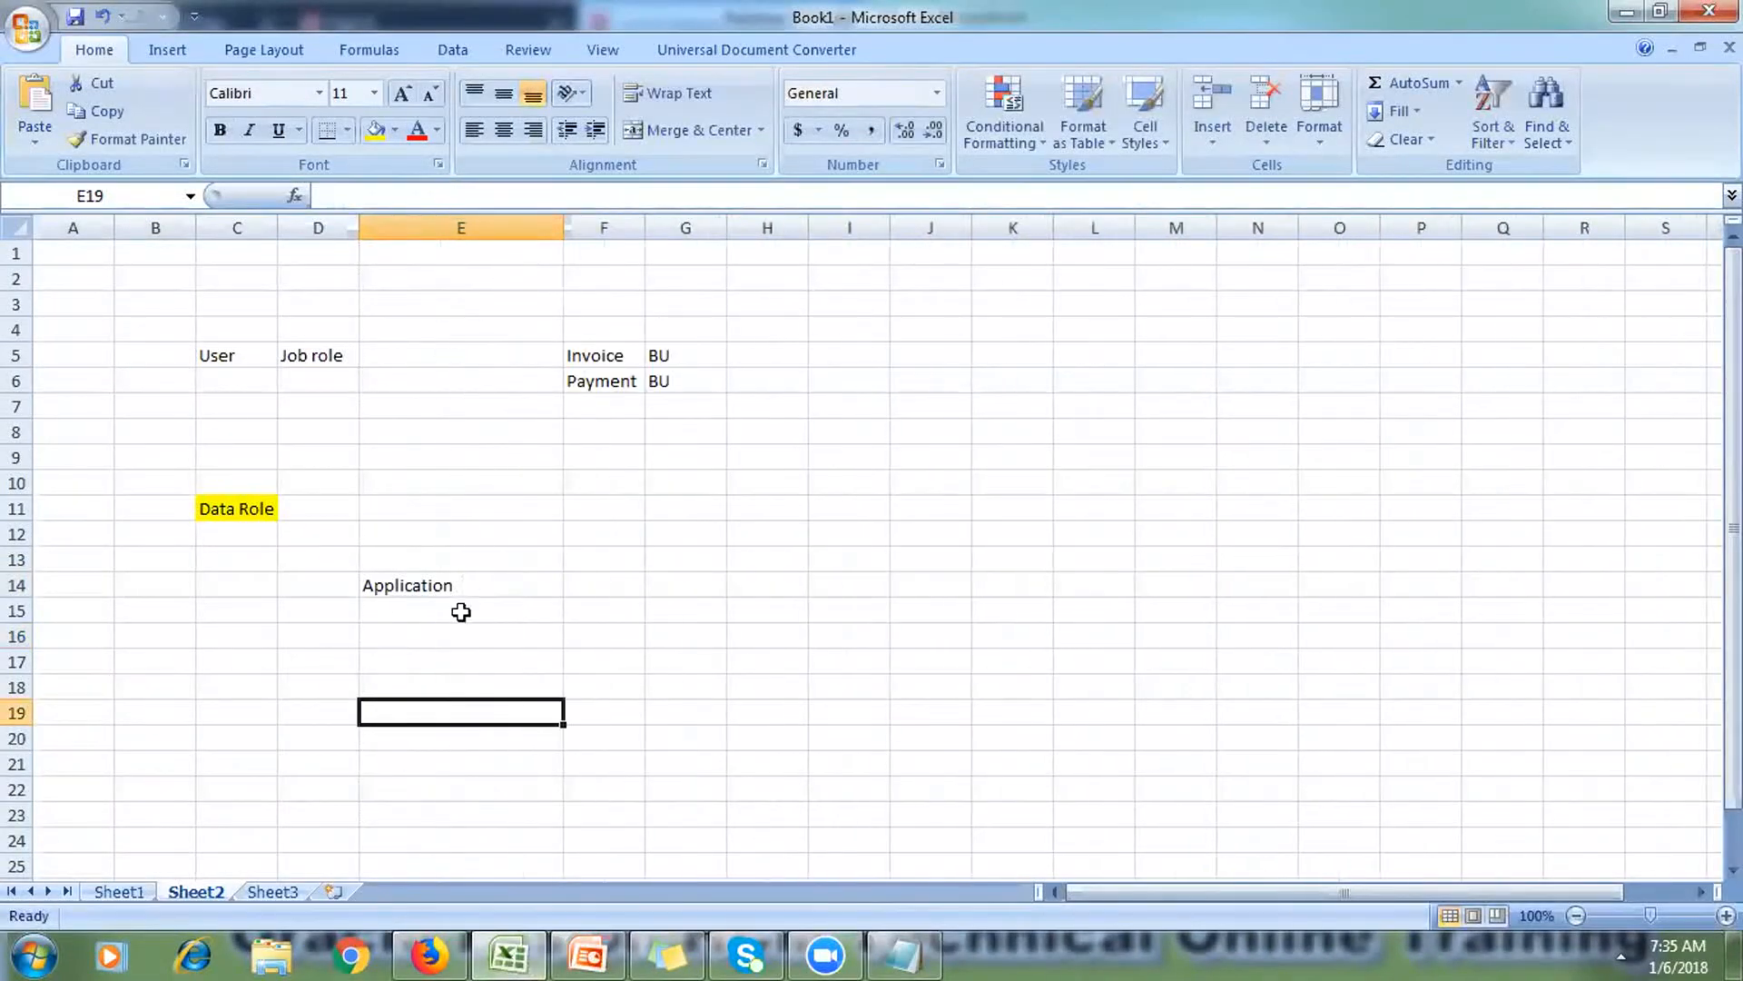
{"action": "left_click", "coordinate": [448, 591]}
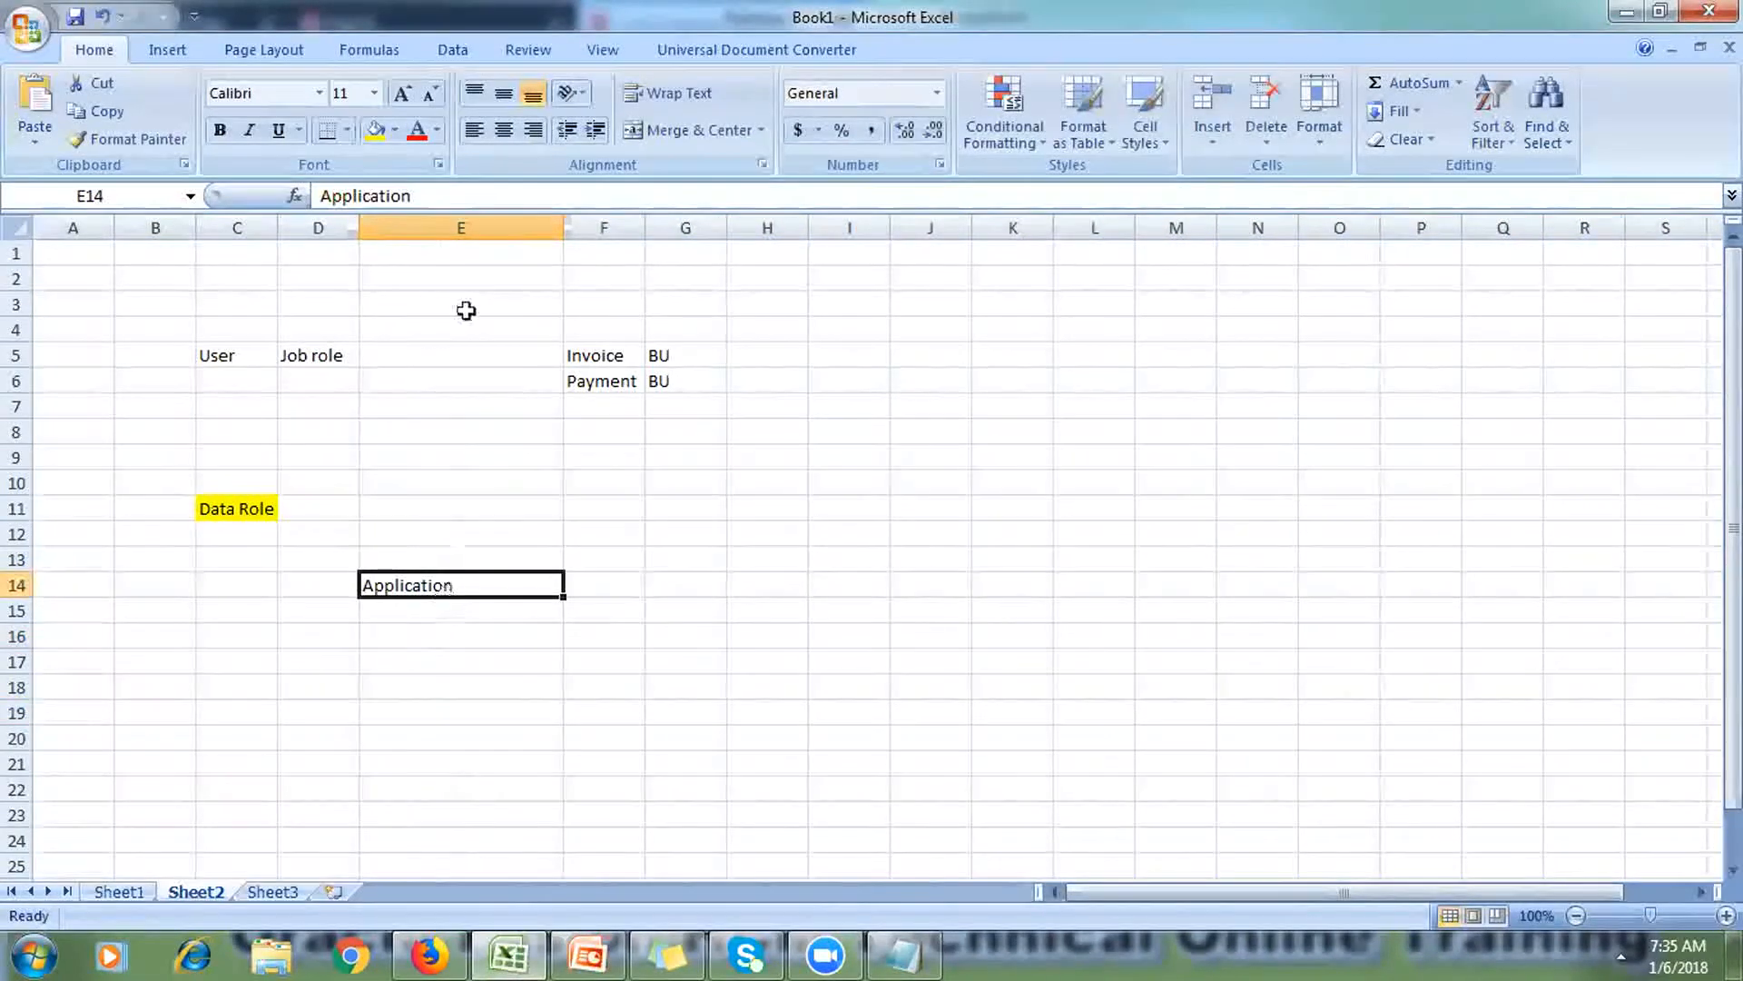
{"action": "left_click", "coordinate": [503, 130]}
{"action": "left_click", "coordinate": [375, 130]}
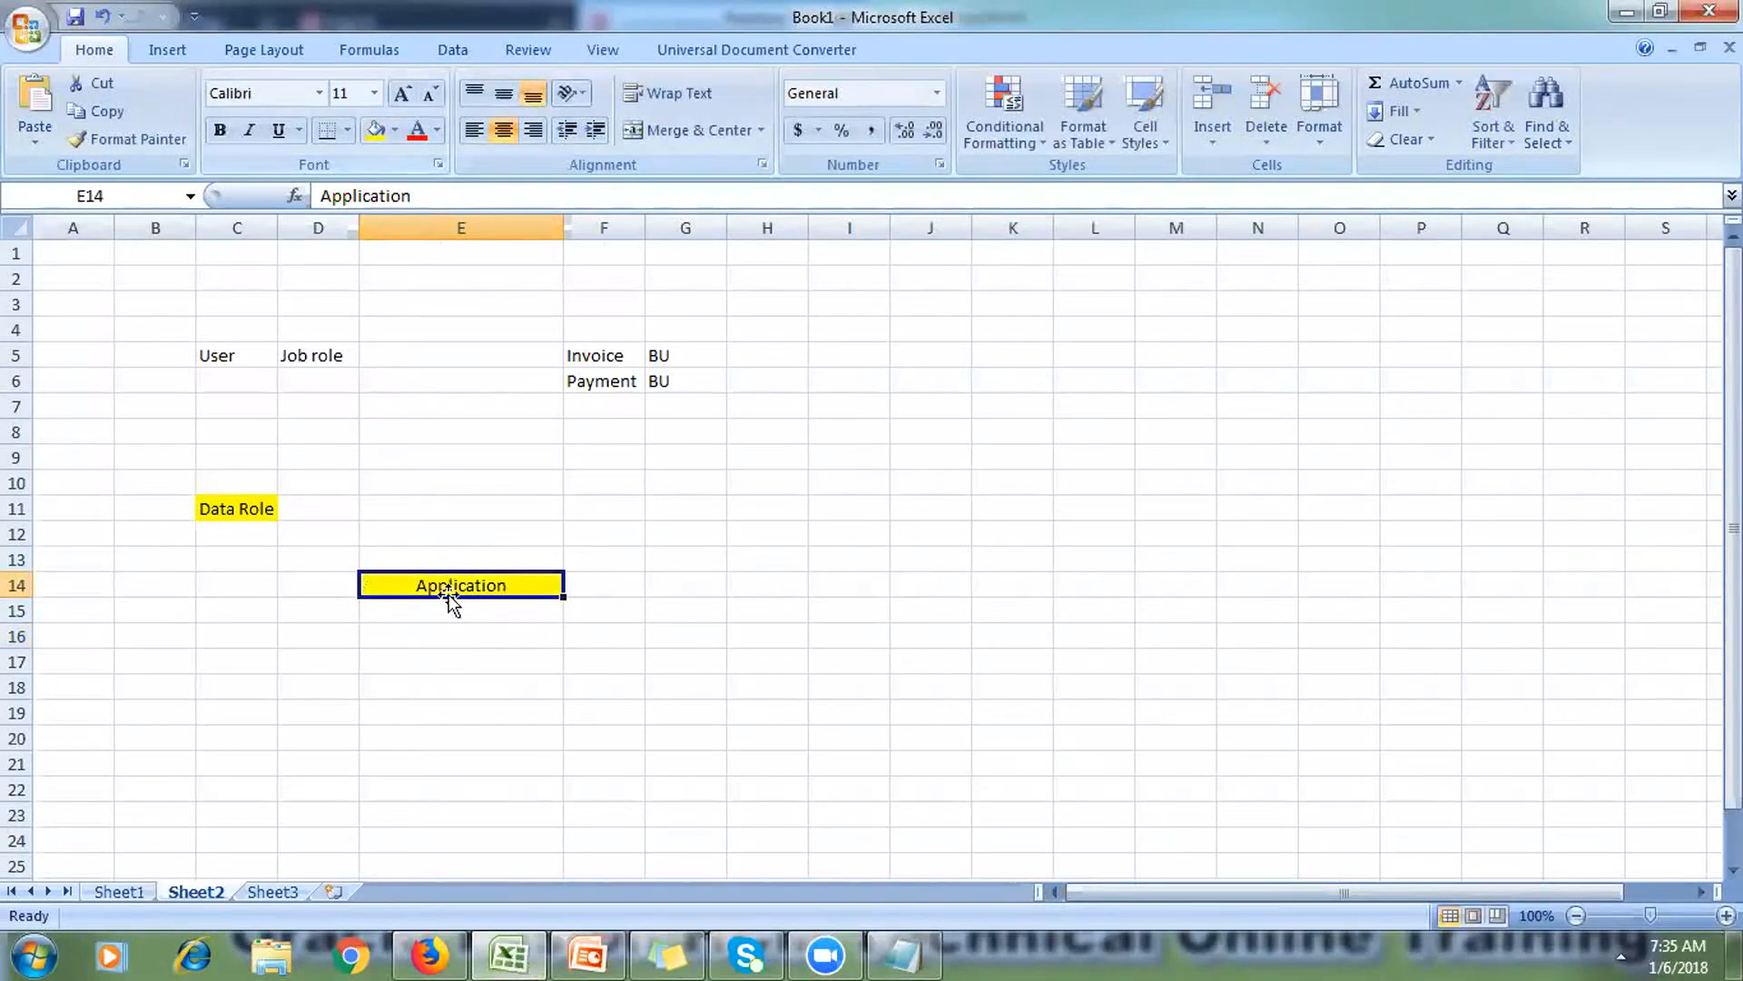
{"action": "left_click", "coordinate": [412, 656]}
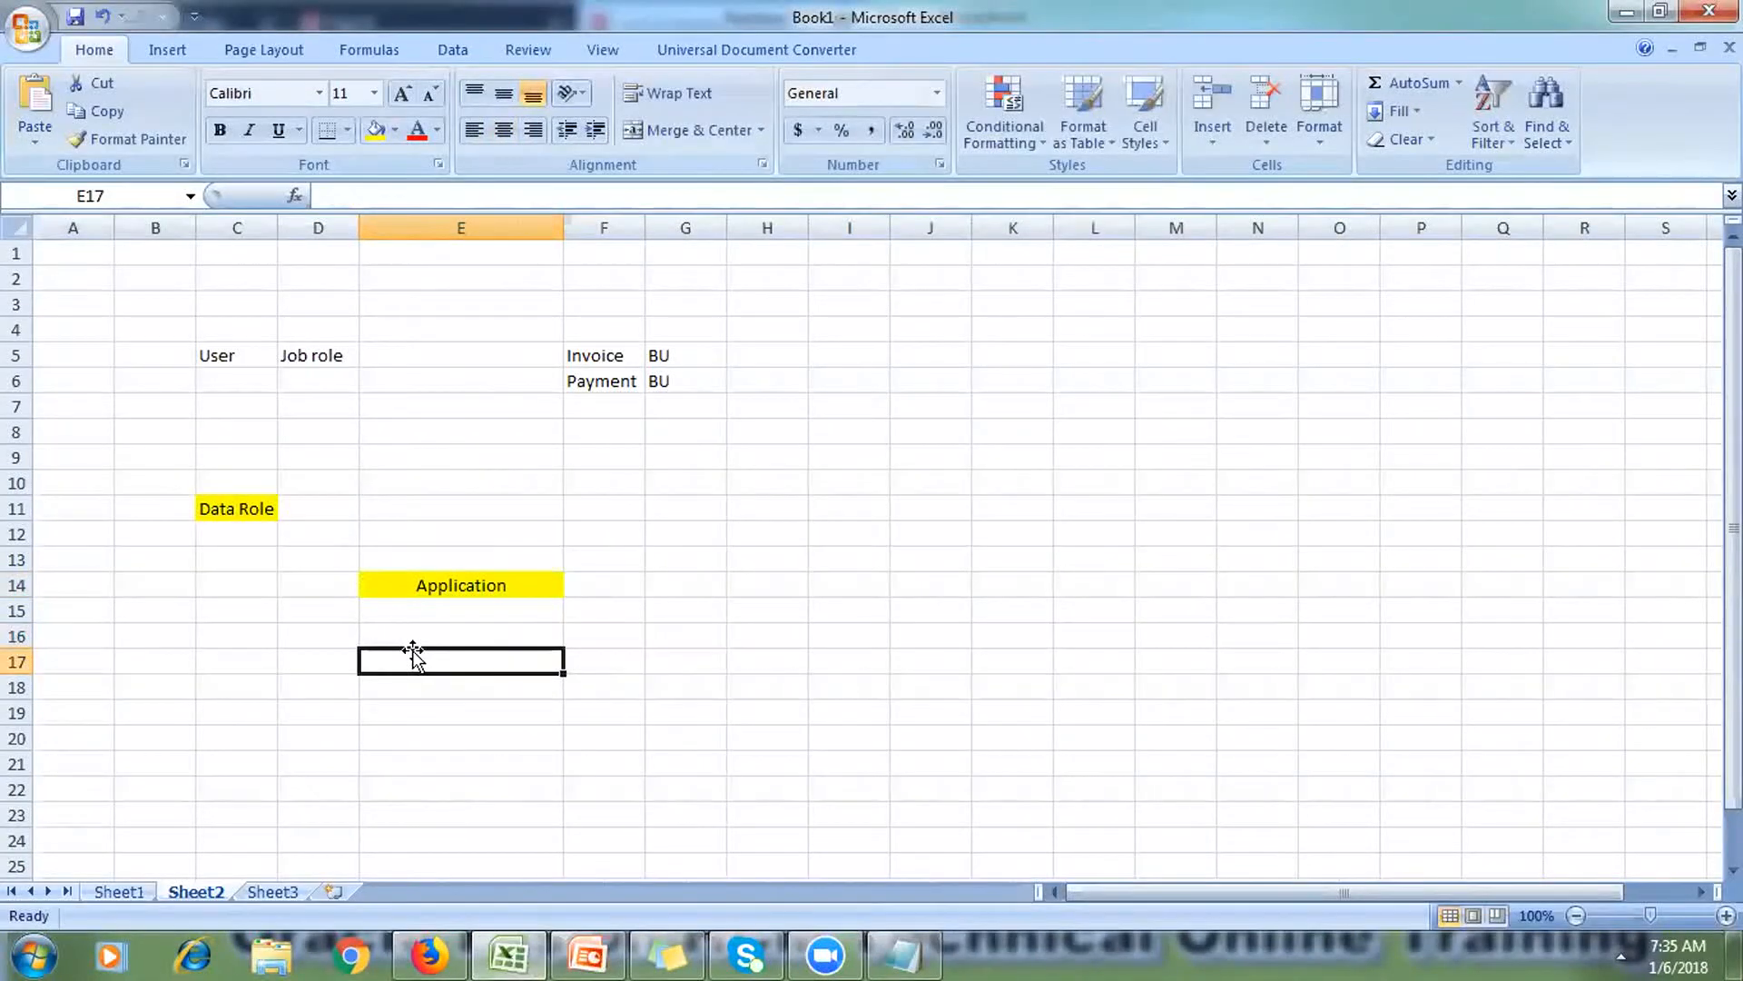
Step: Enter 'US Primary Ledger' in E17 and 'UK Primary Ledger' in E24
{"action": "type", "text": "US"}
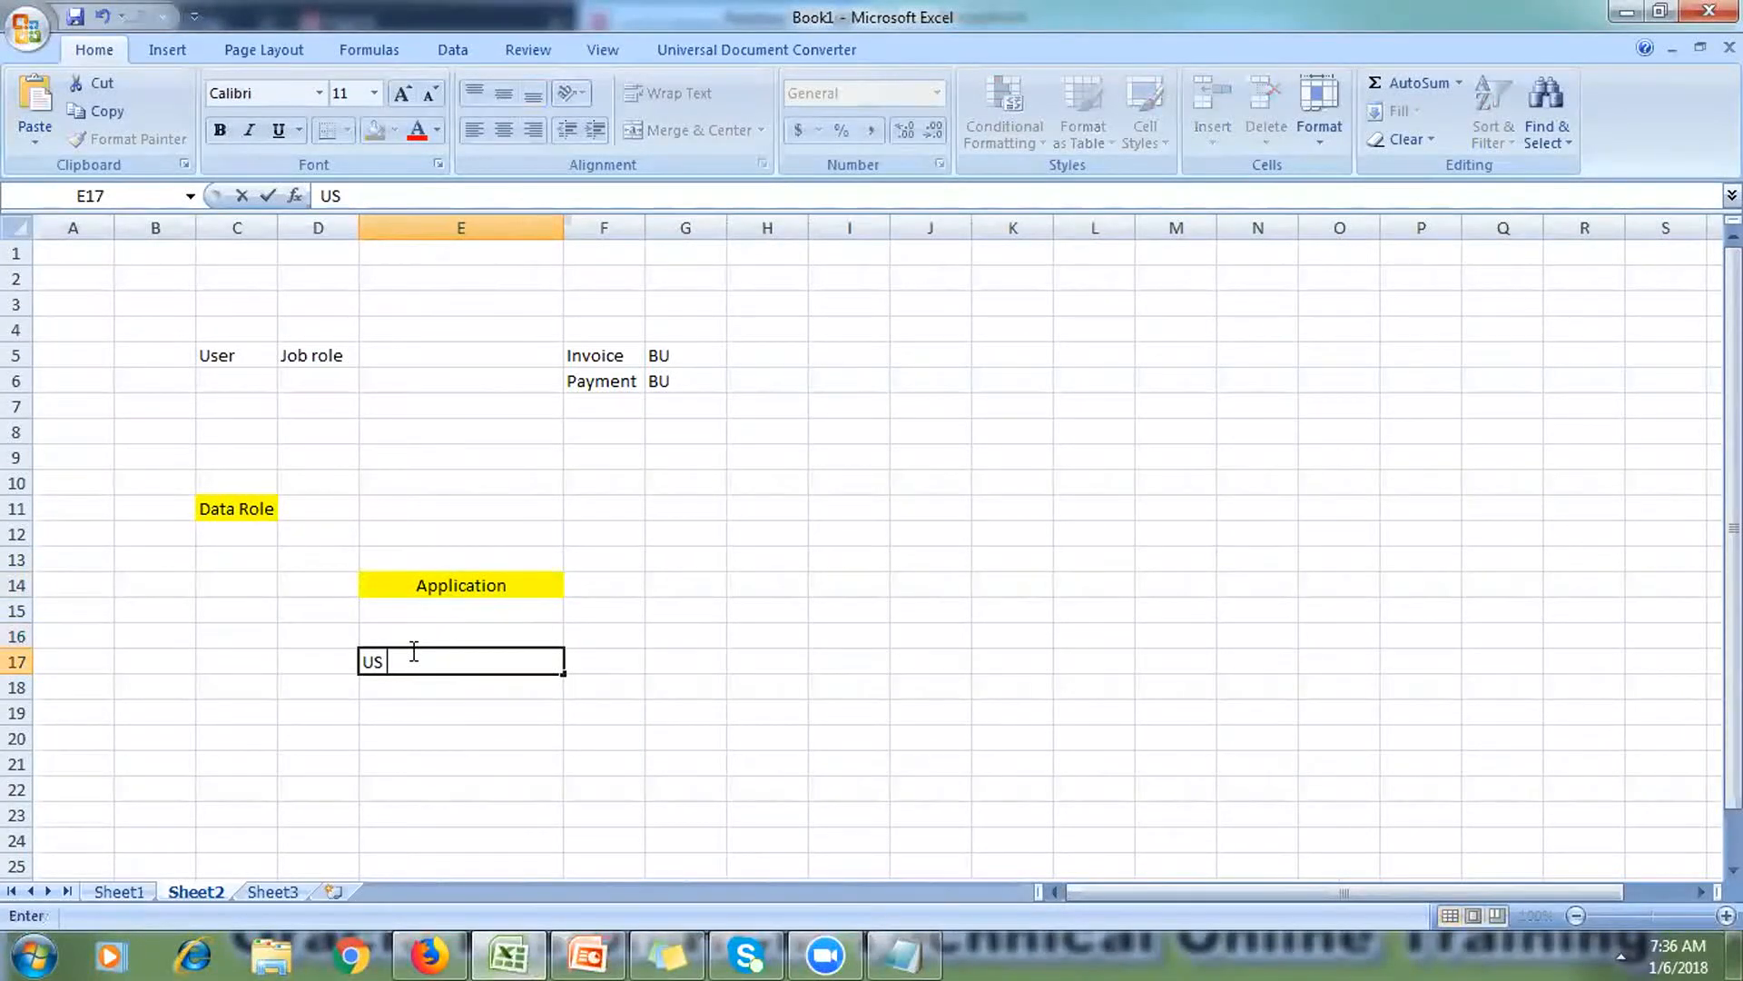
{"action": "type", "text": " Primary Ledger"}
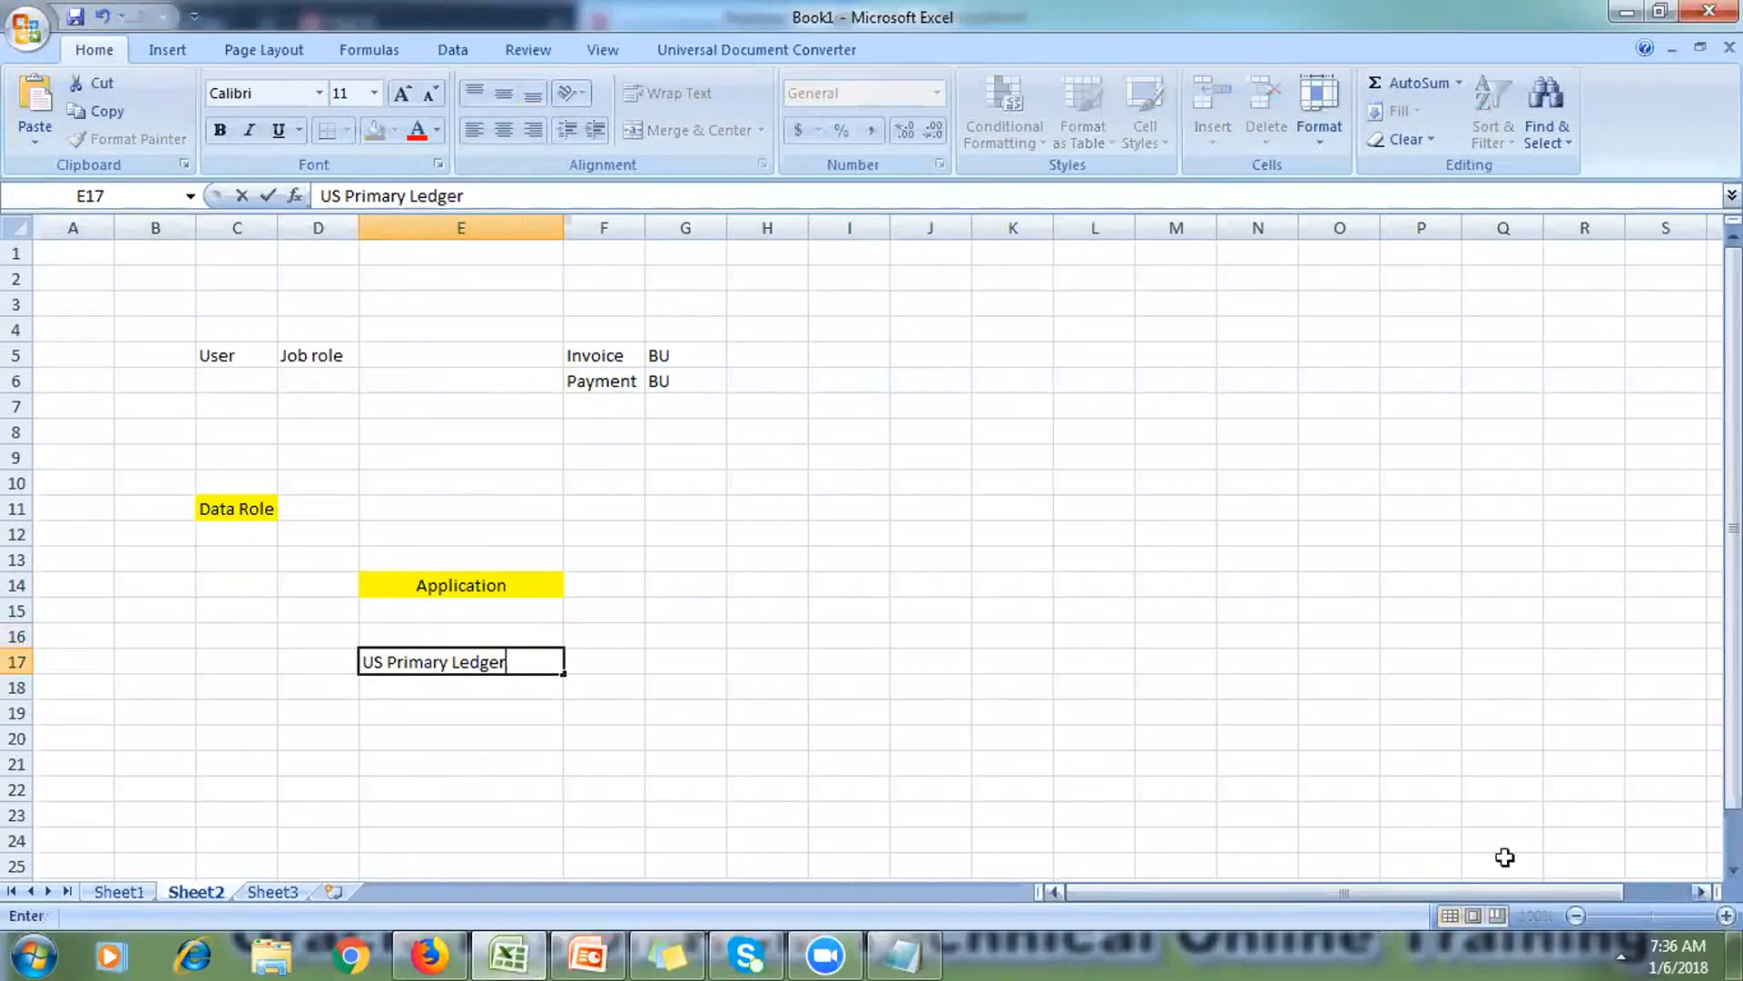
{"action": "scroll", "coordinate": [606, 712], "scroll_direction": "down", "scroll_amount": 3}
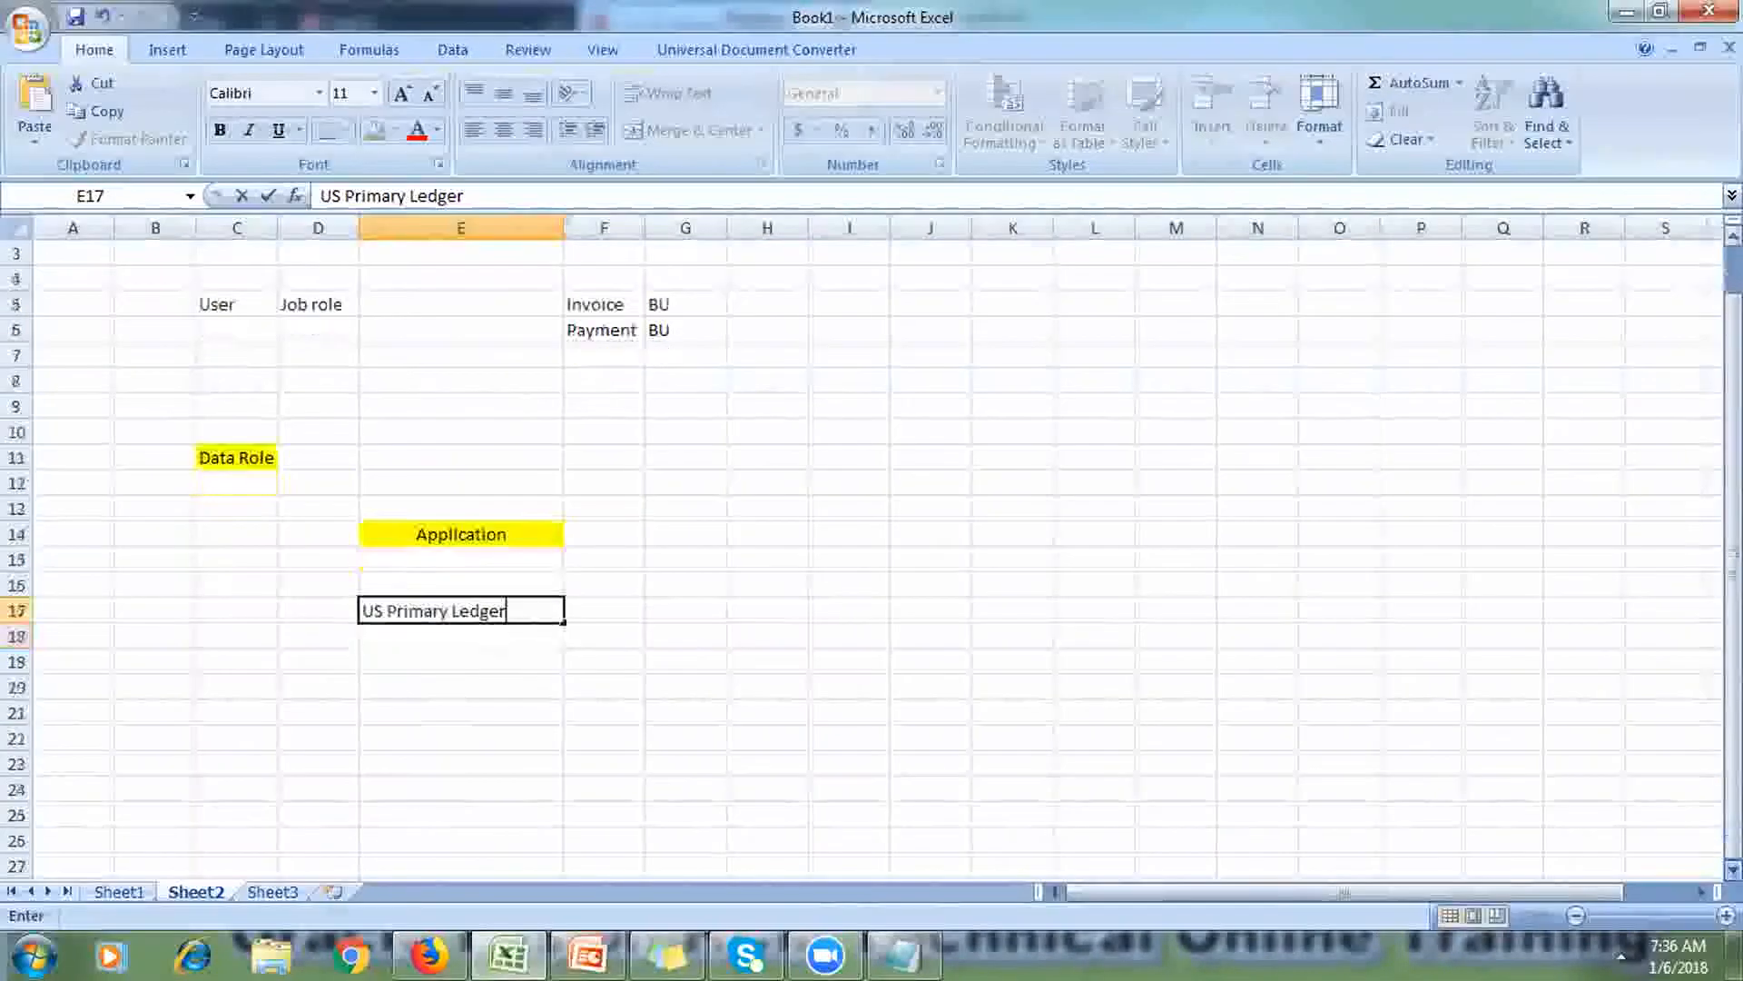
{"action": "left_click", "coordinate": [427, 658]}
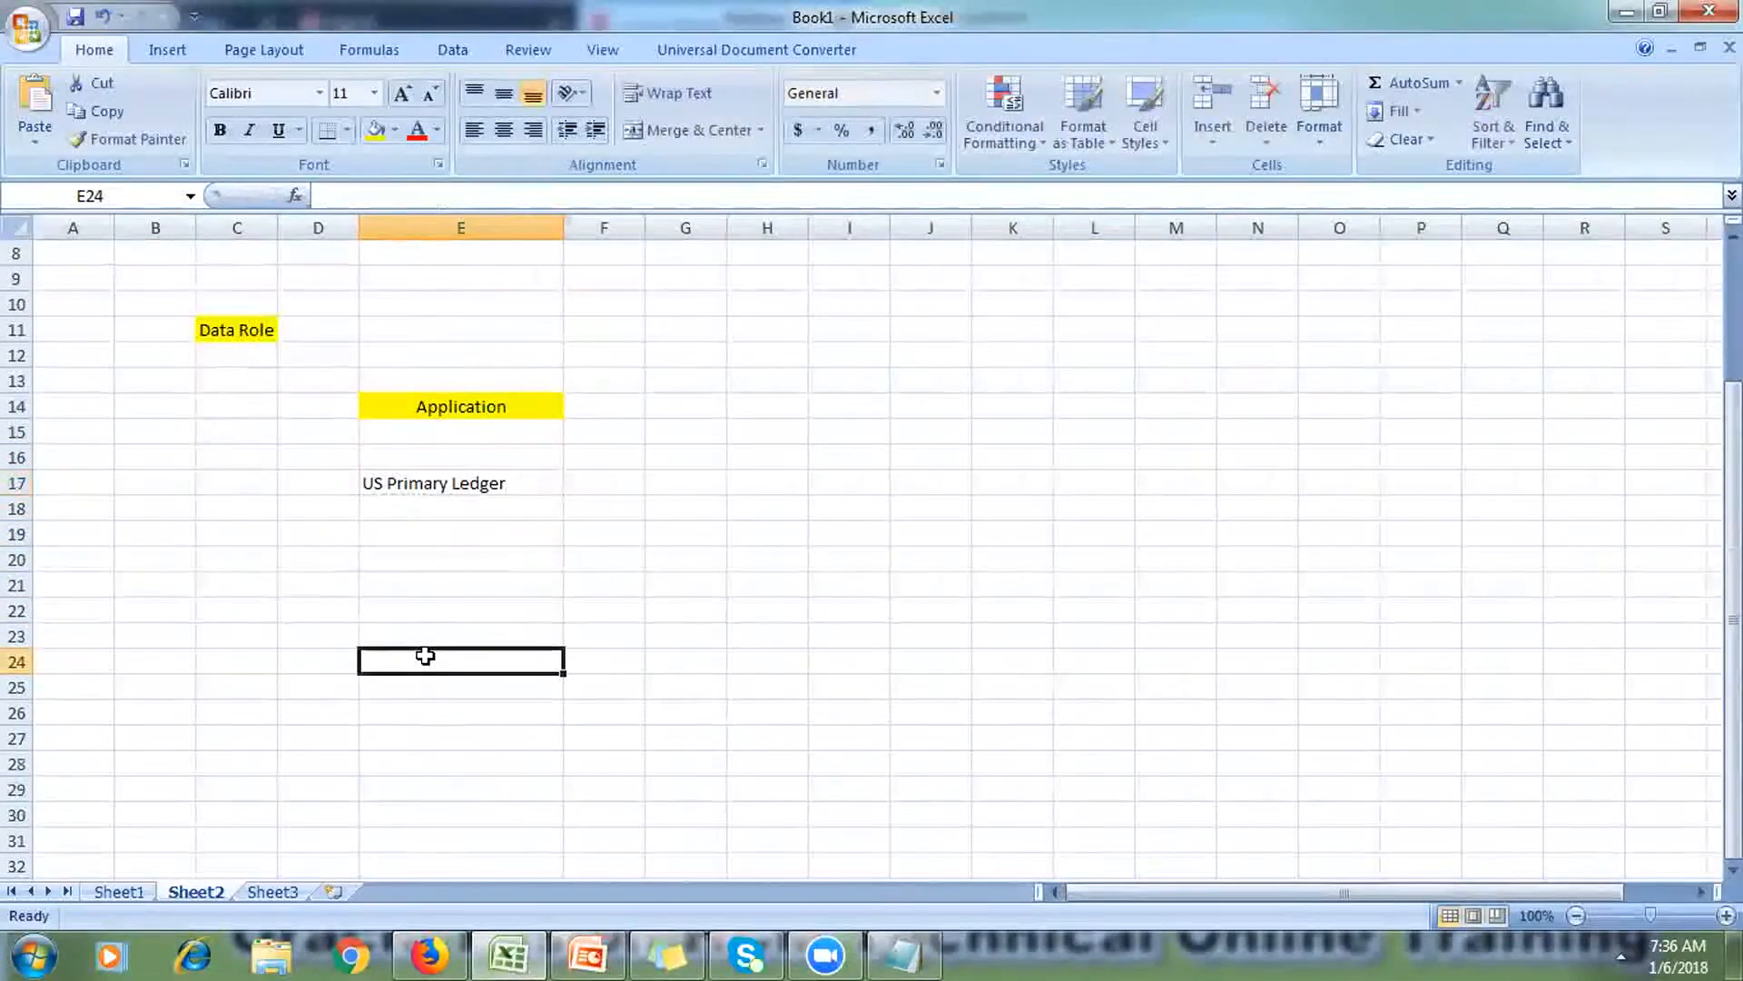
{"action": "type", "text": "UK Primar"}
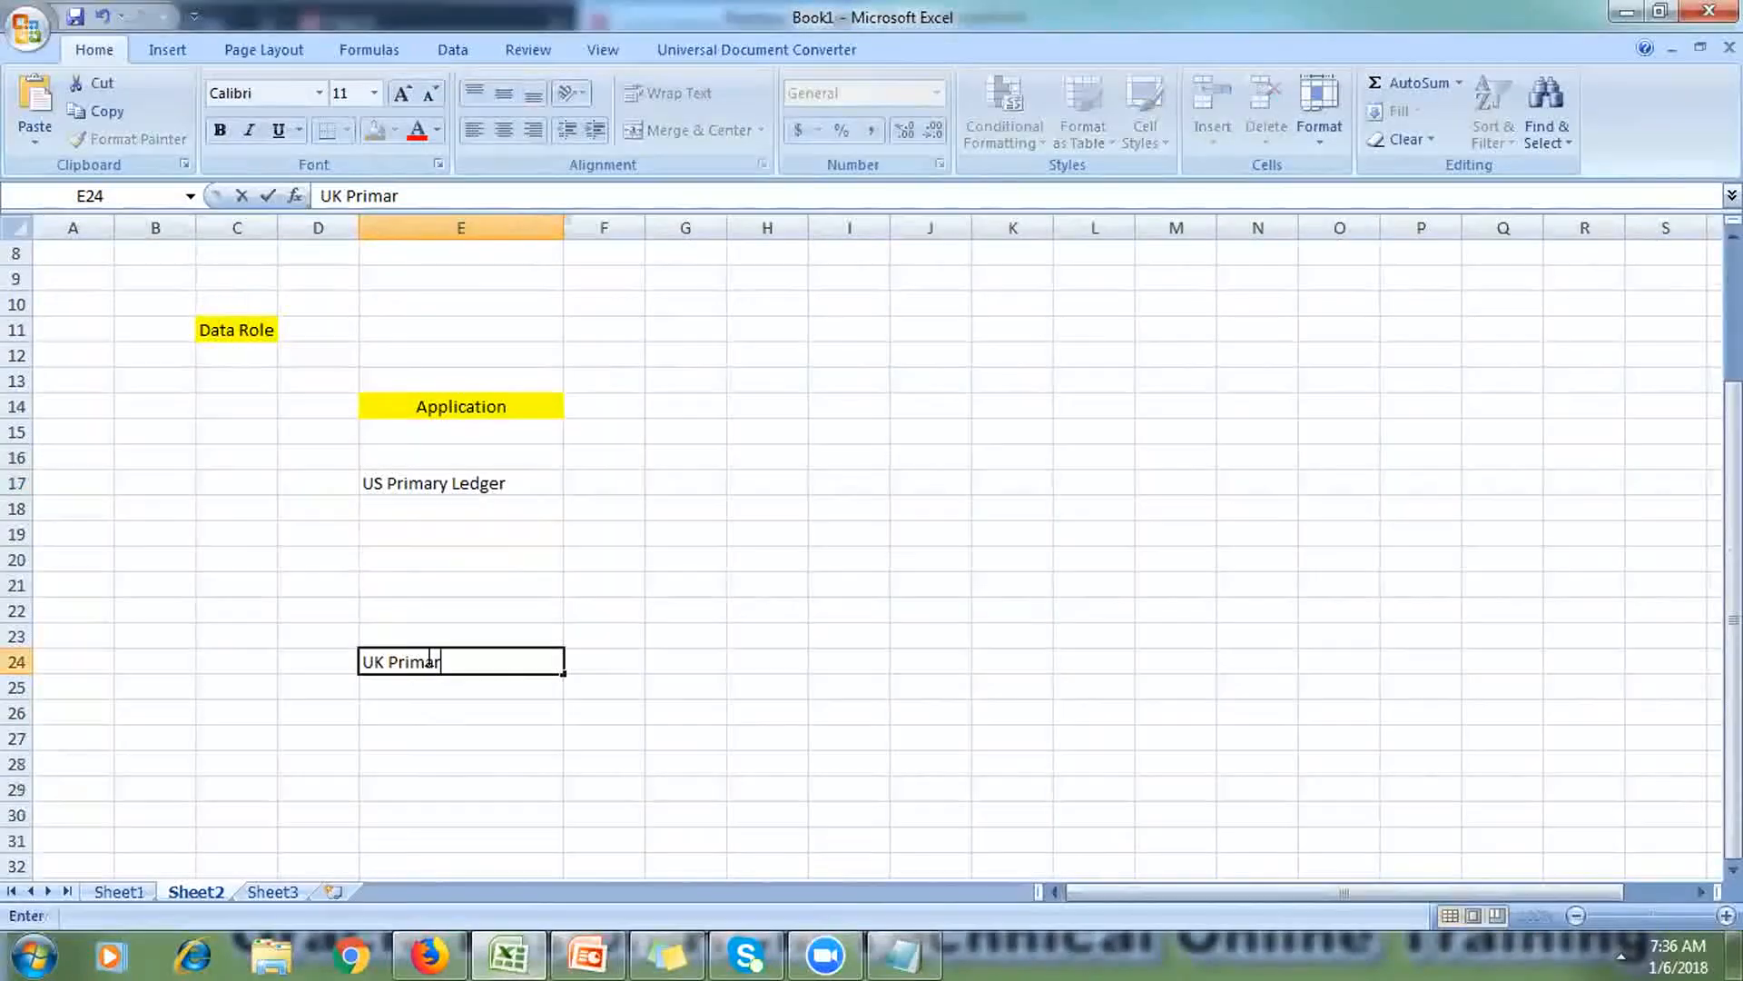
{"action": "type", "text": "y Ledger"}
{"action": "left_click", "coordinate": [436, 760]}
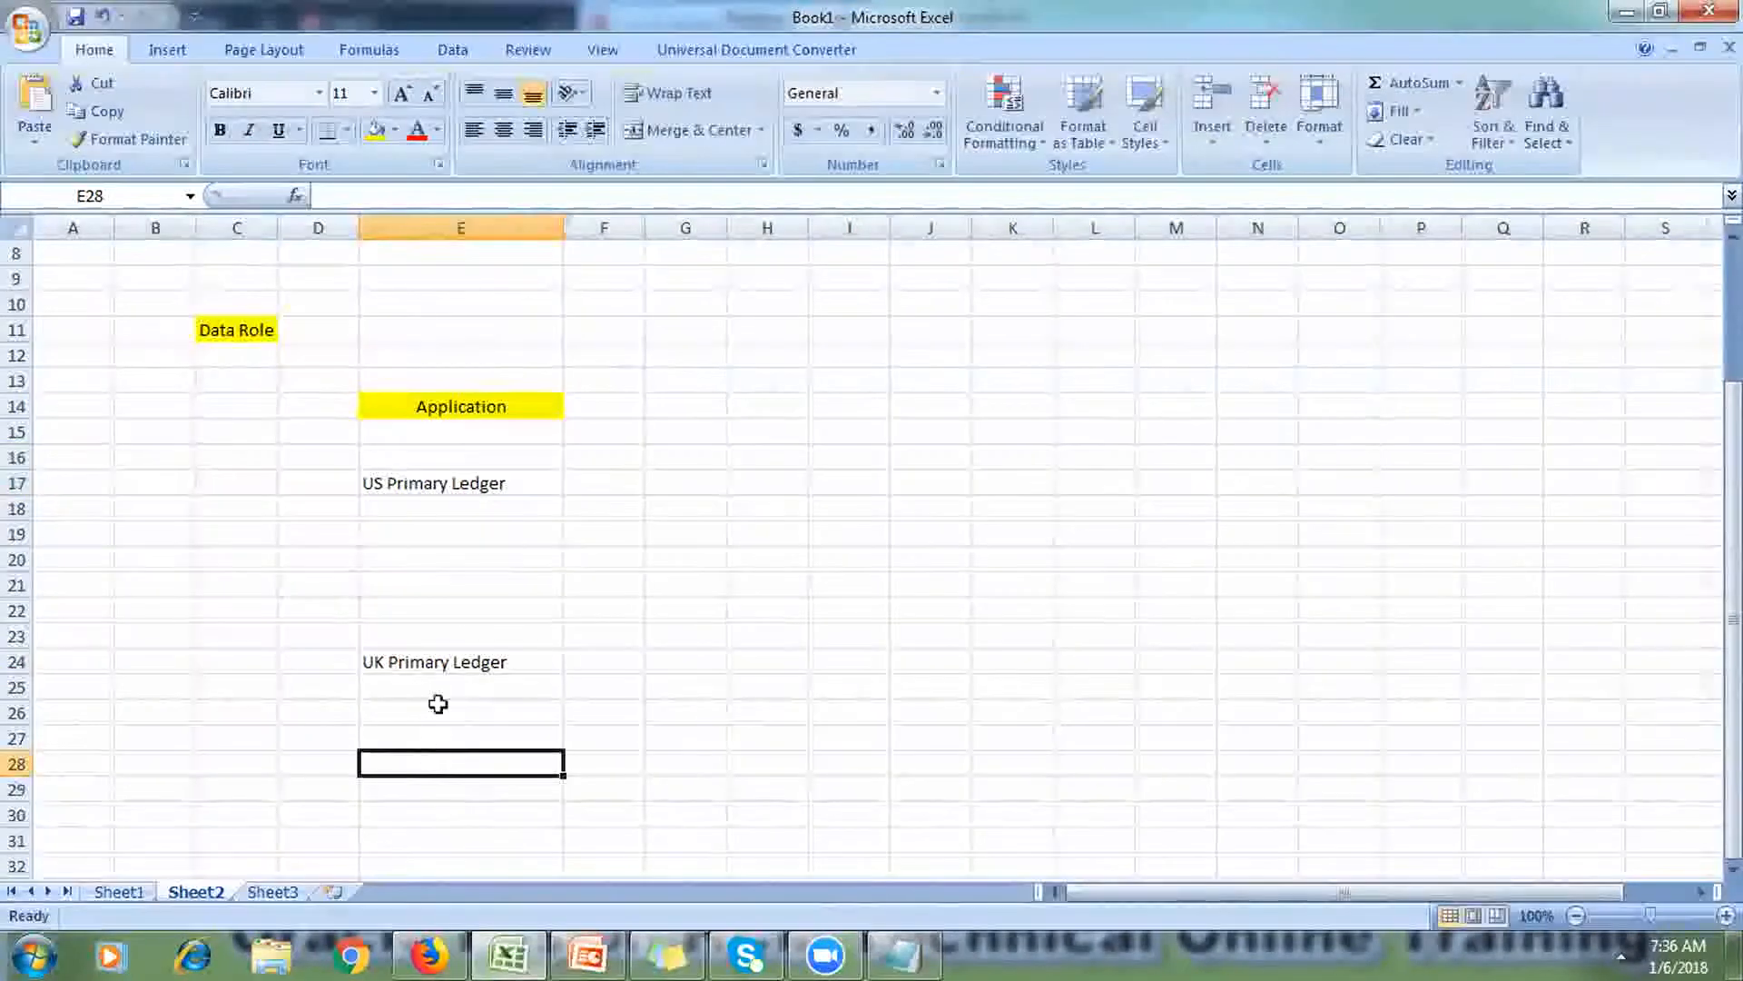
Step: Fill both the US and UK Primary Ledger cells light blue
{"action": "left_click", "coordinate": [463, 488]}
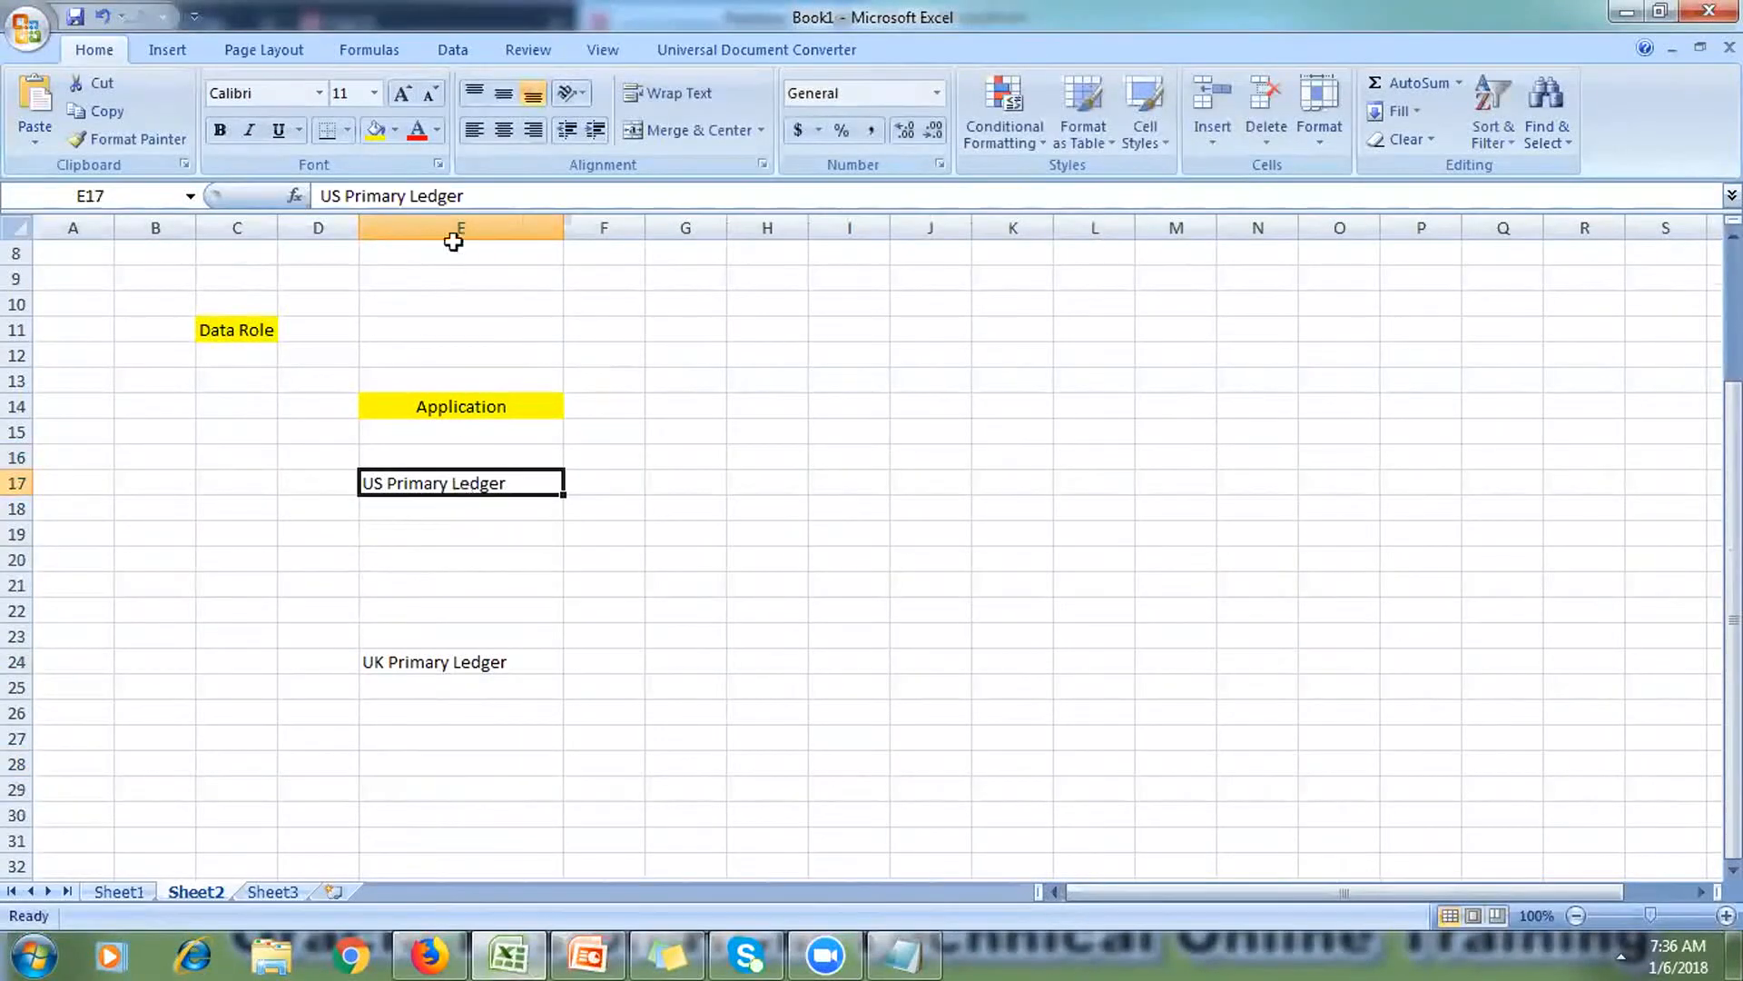
{"action": "left_click", "coordinate": [396, 128]}
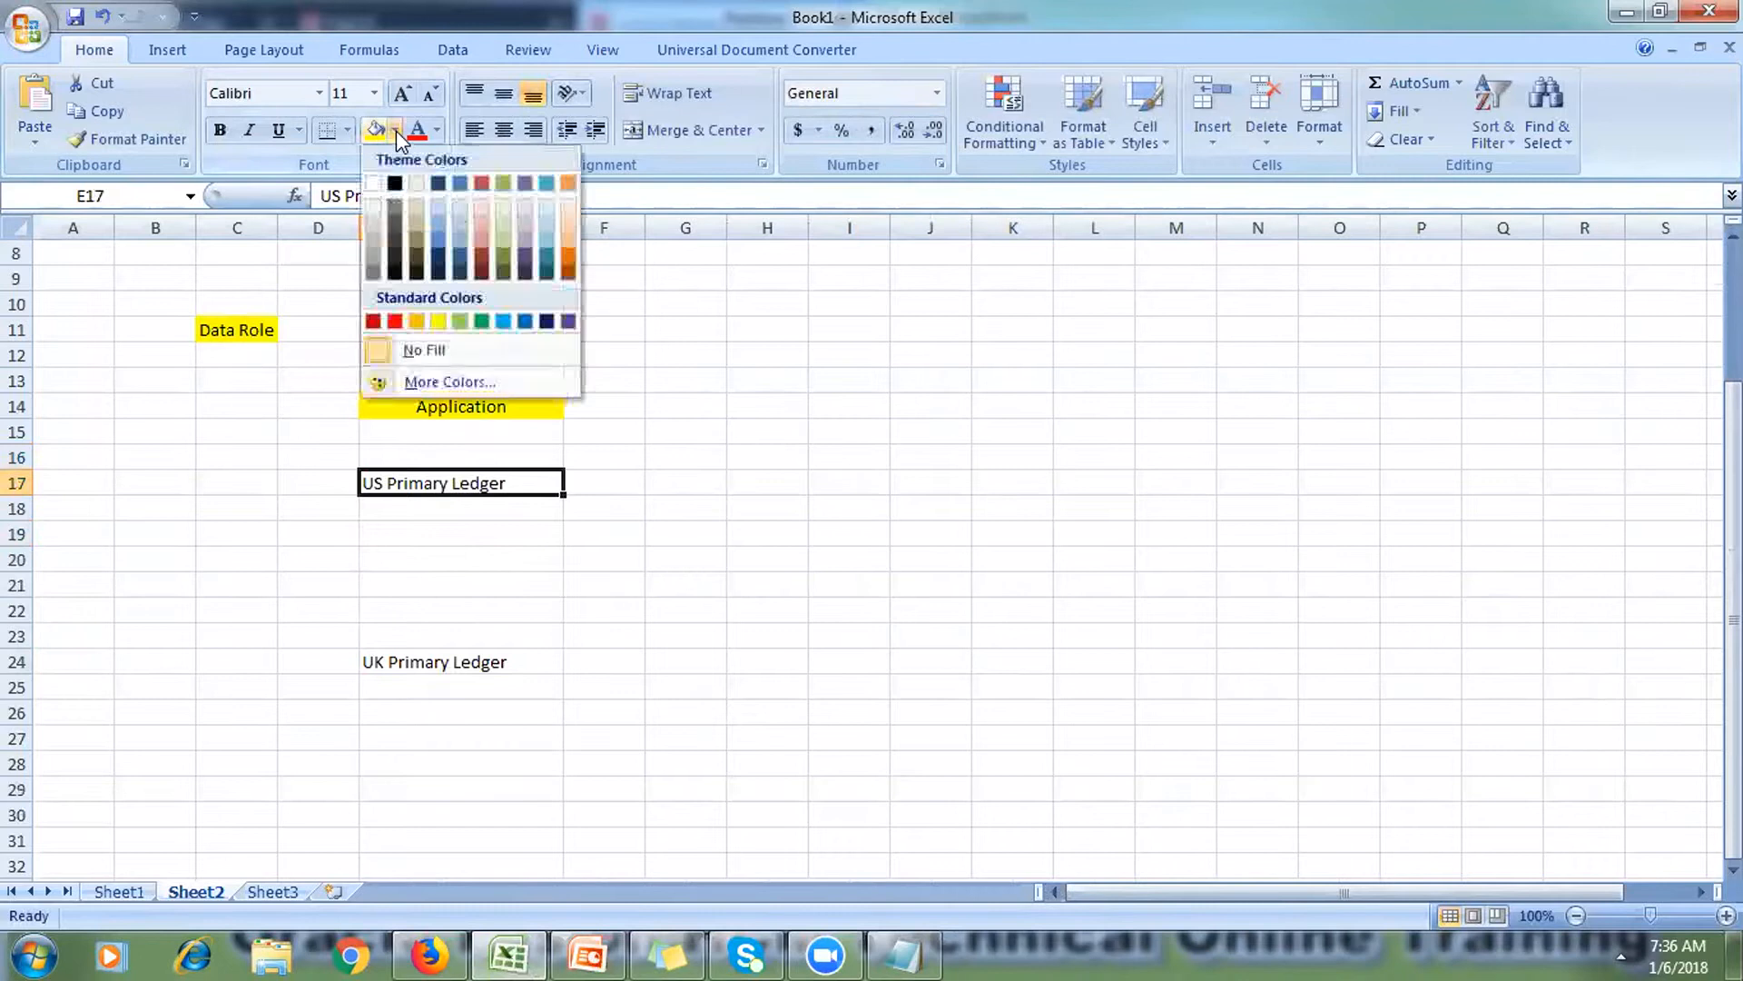
{"action": "left_click", "coordinate": [432, 207]}
{"action": "left_click", "coordinate": [458, 661]}
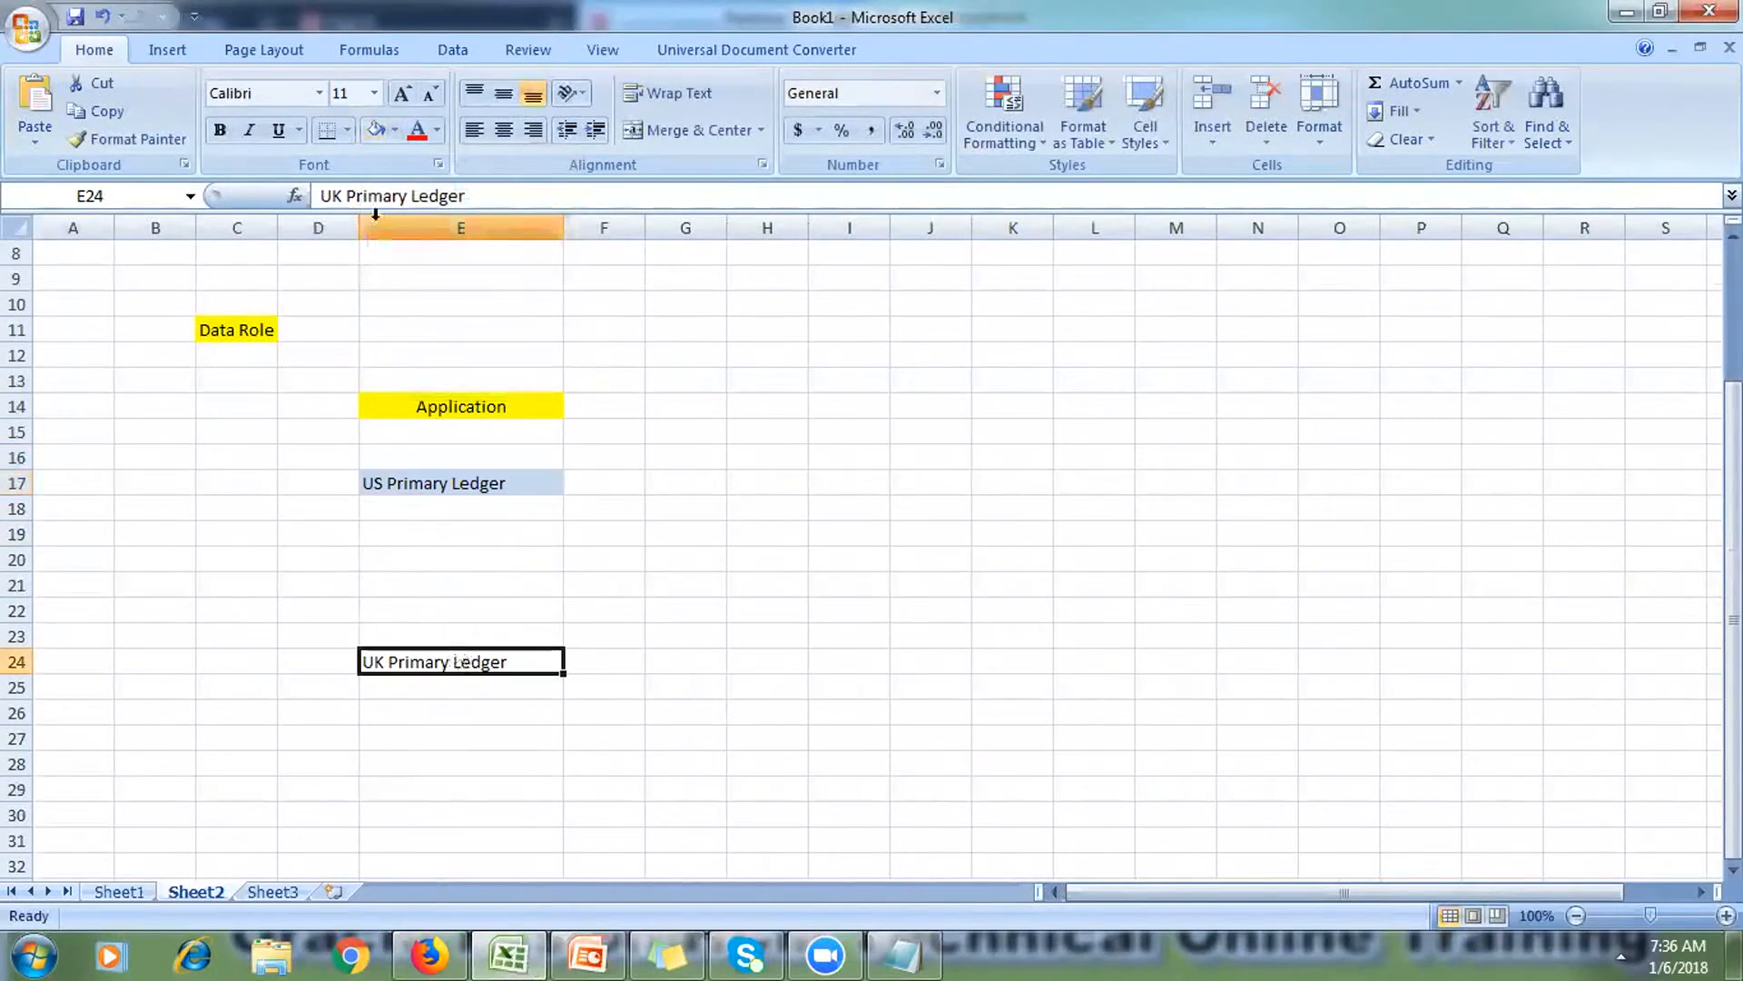
{"action": "left_click", "coordinate": [381, 136]}
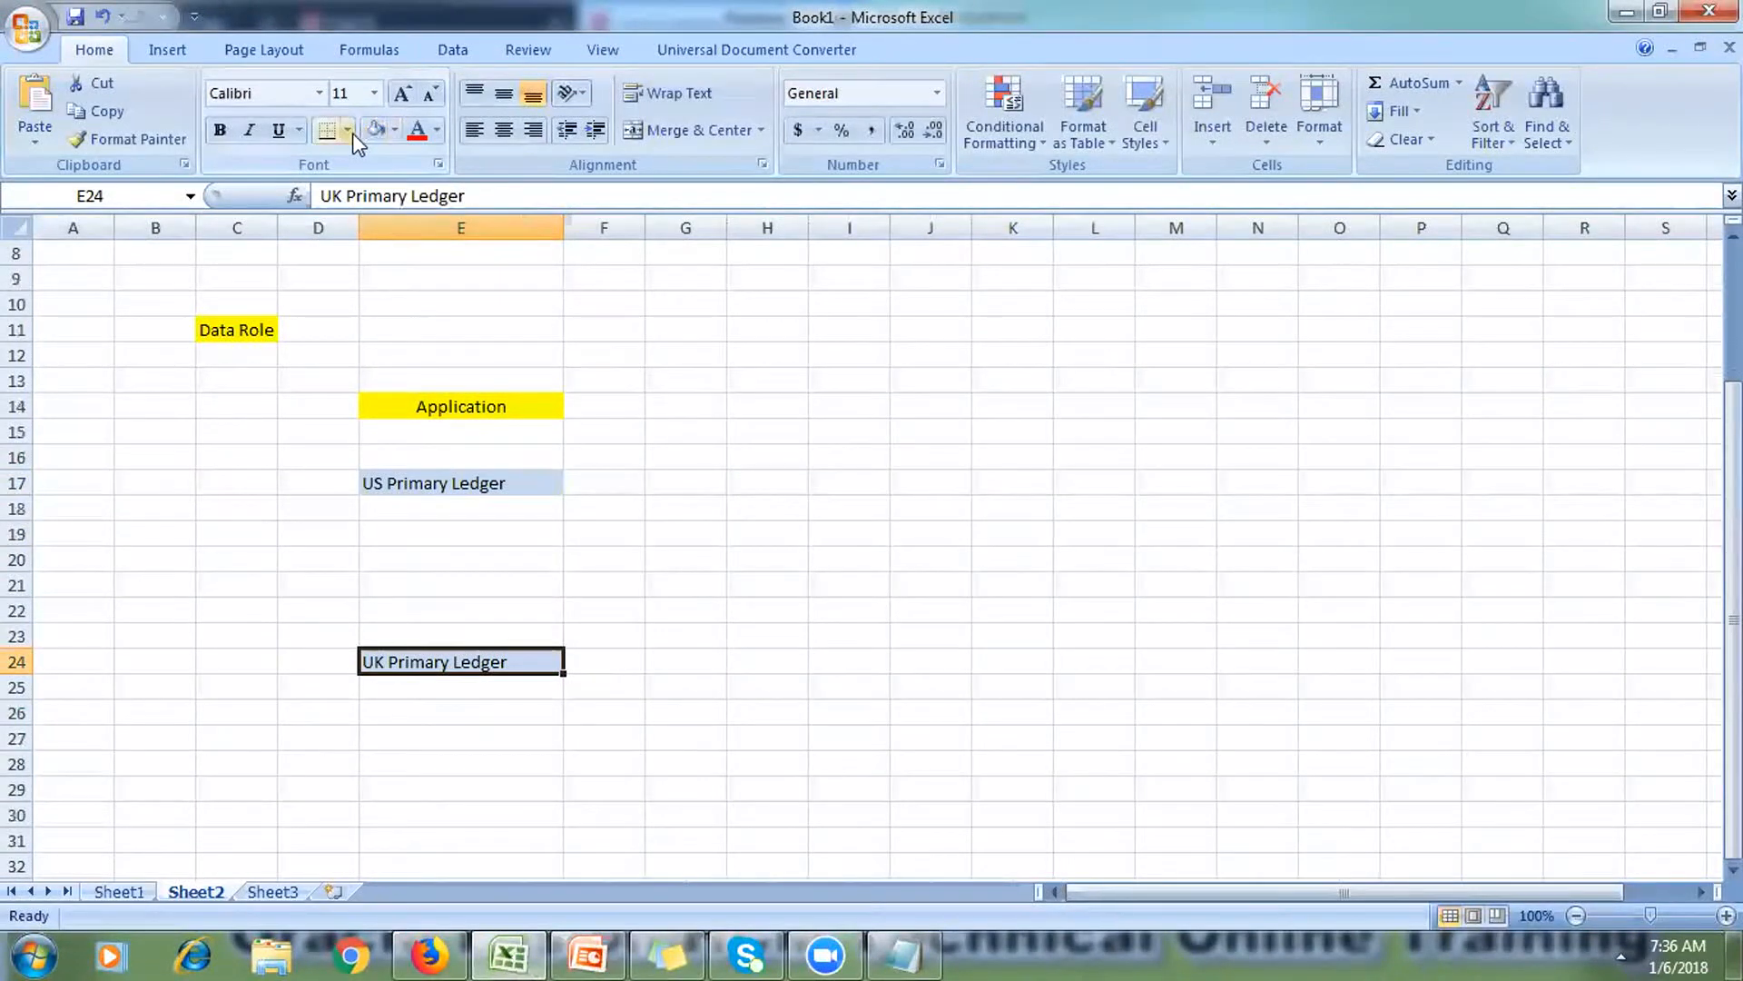
{"action": "left_click", "coordinate": [587, 955]}
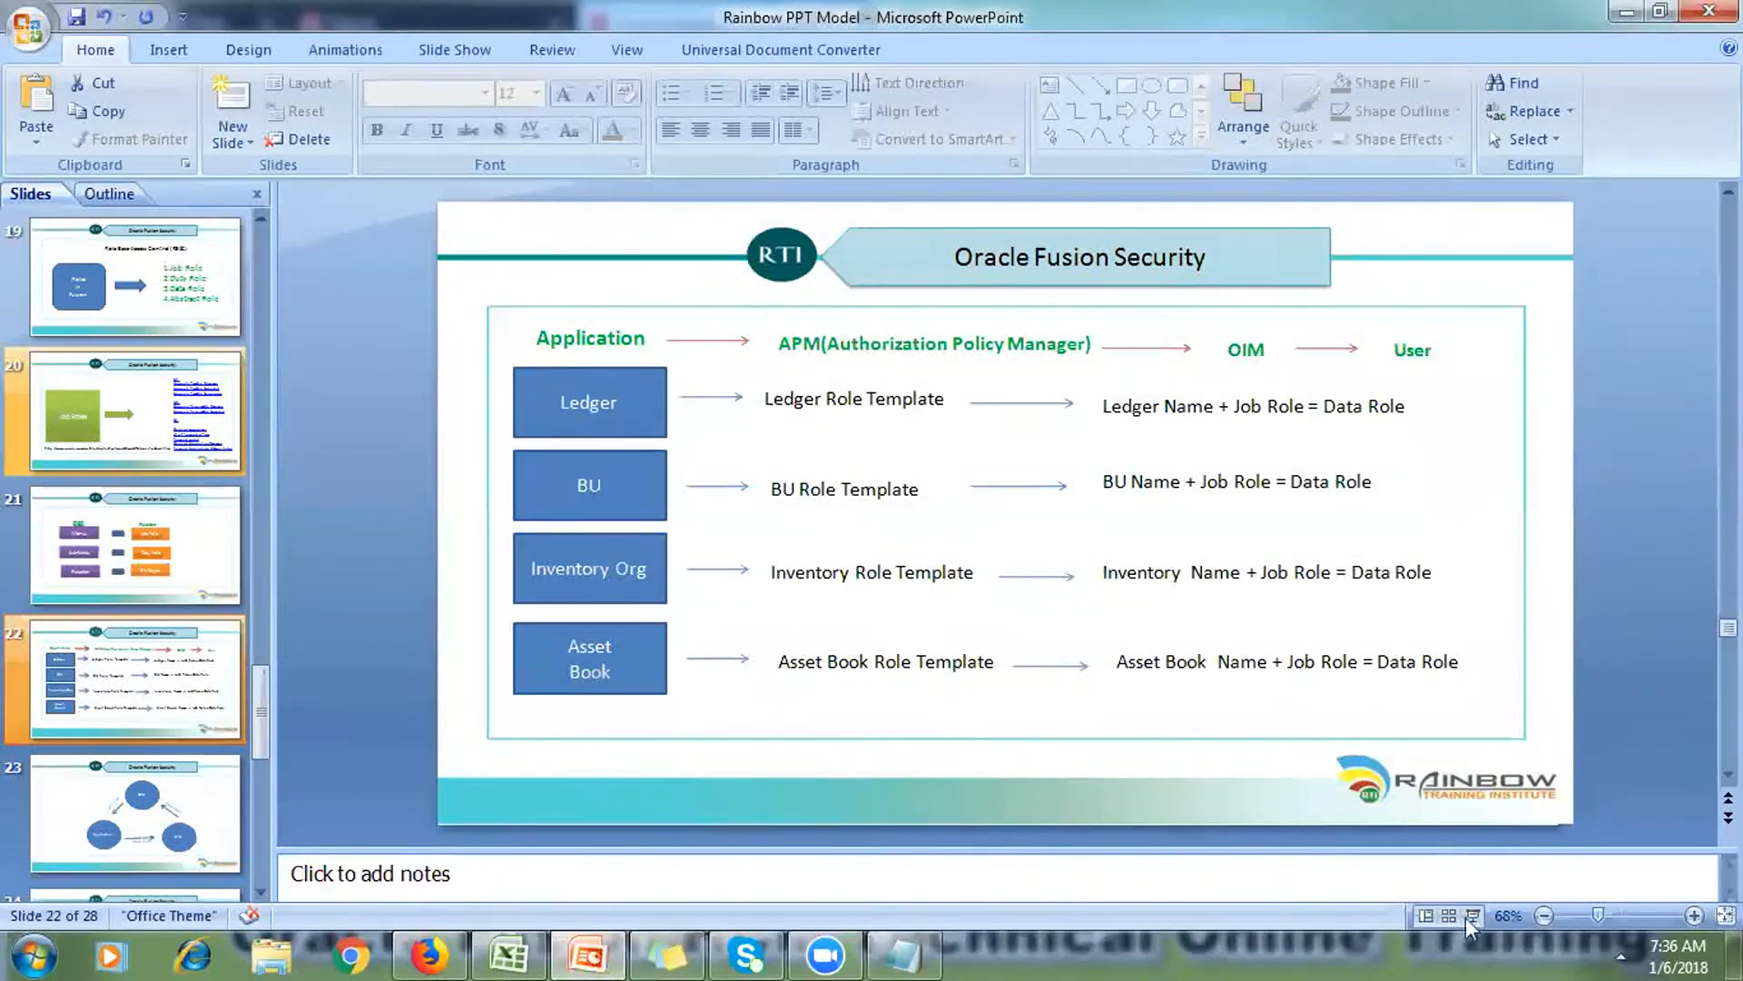
Step: Briefly present slide 22 full screen, then return to Sheet2 of Book1 in Excel
{"action": "left_click", "coordinate": [1473, 915]}
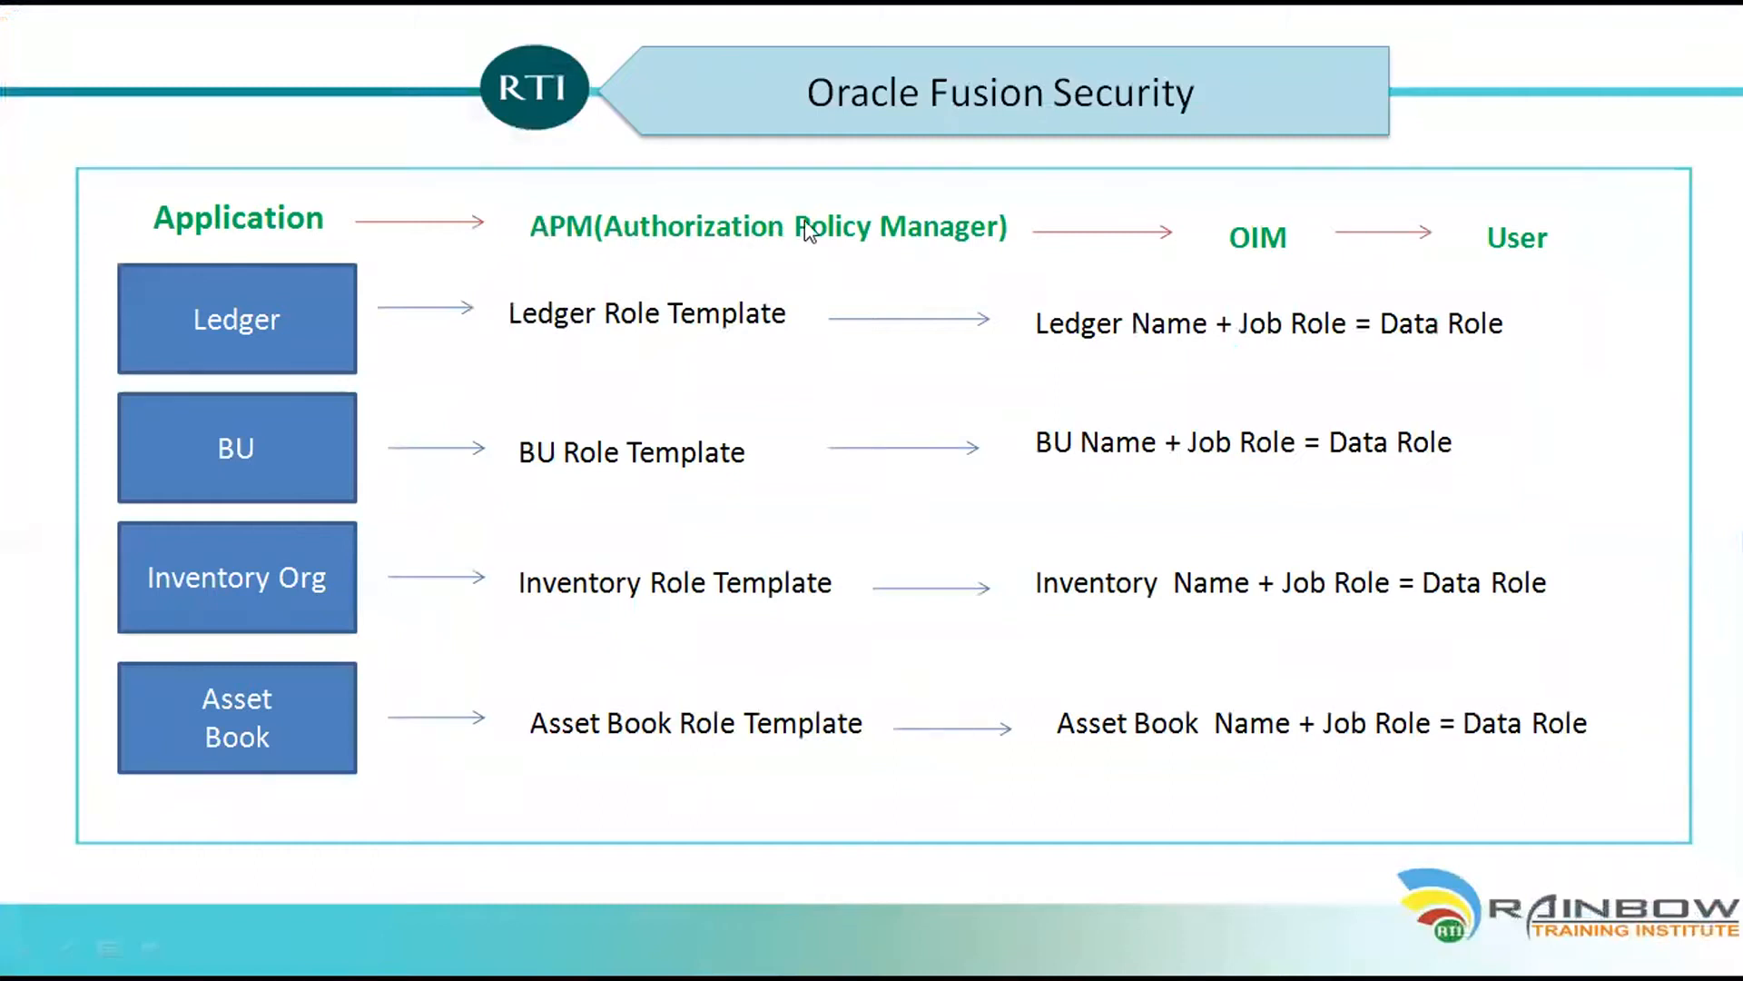
{"action": "key", "text": "Escape"}
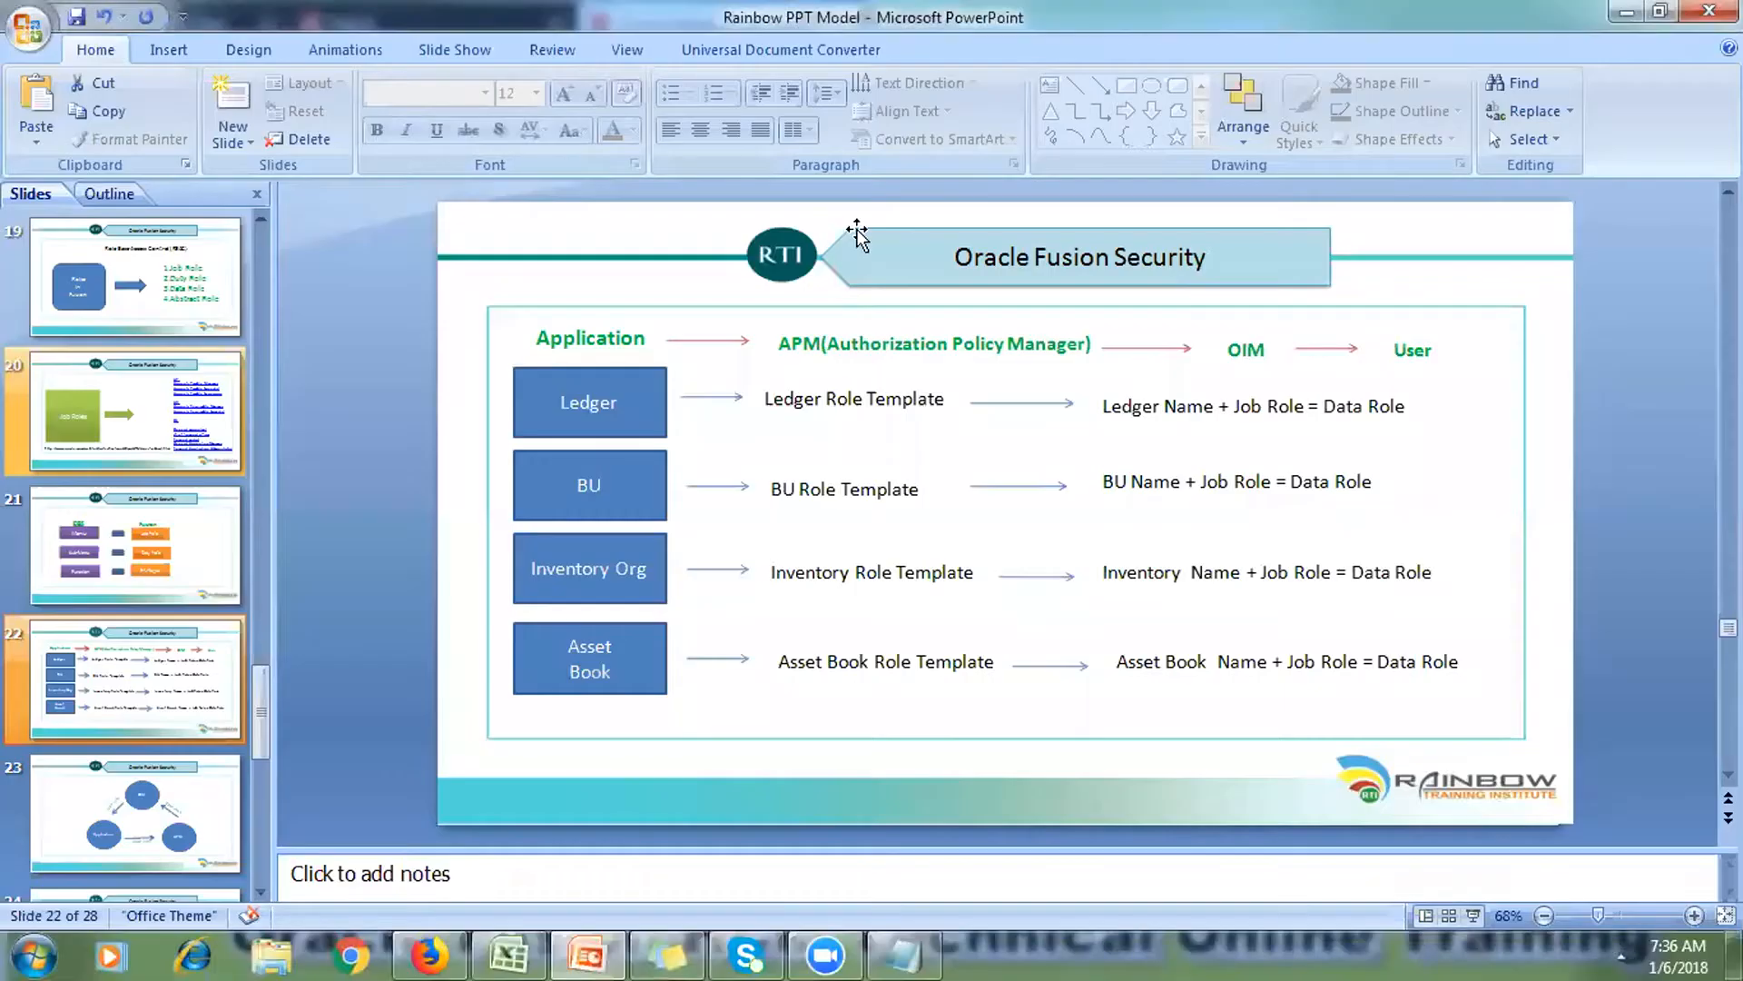
{"action": "left_click", "coordinate": [522, 952]}
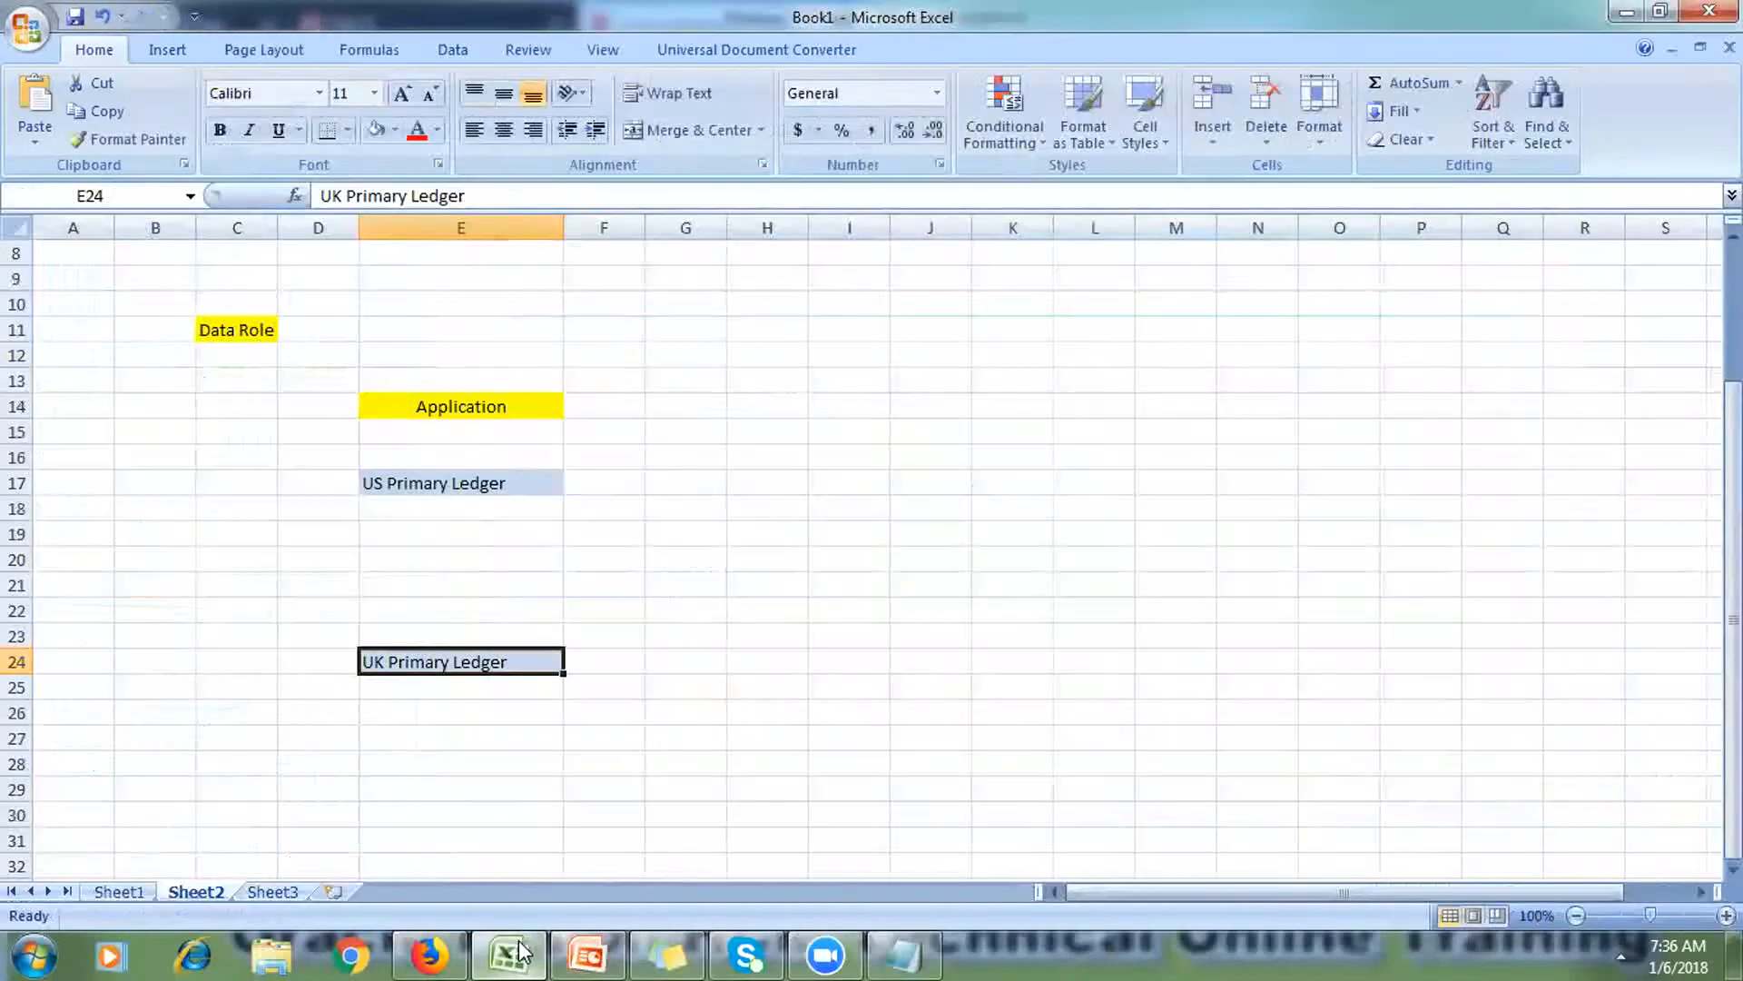
Step: Shade cells F14:F26 with a tan fill
{"action": "left_click", "coordinate": [495, 789]}
{"action": "left_click_drag", "start_coordinate": [608, 408], "coordinate": [616, 723]}
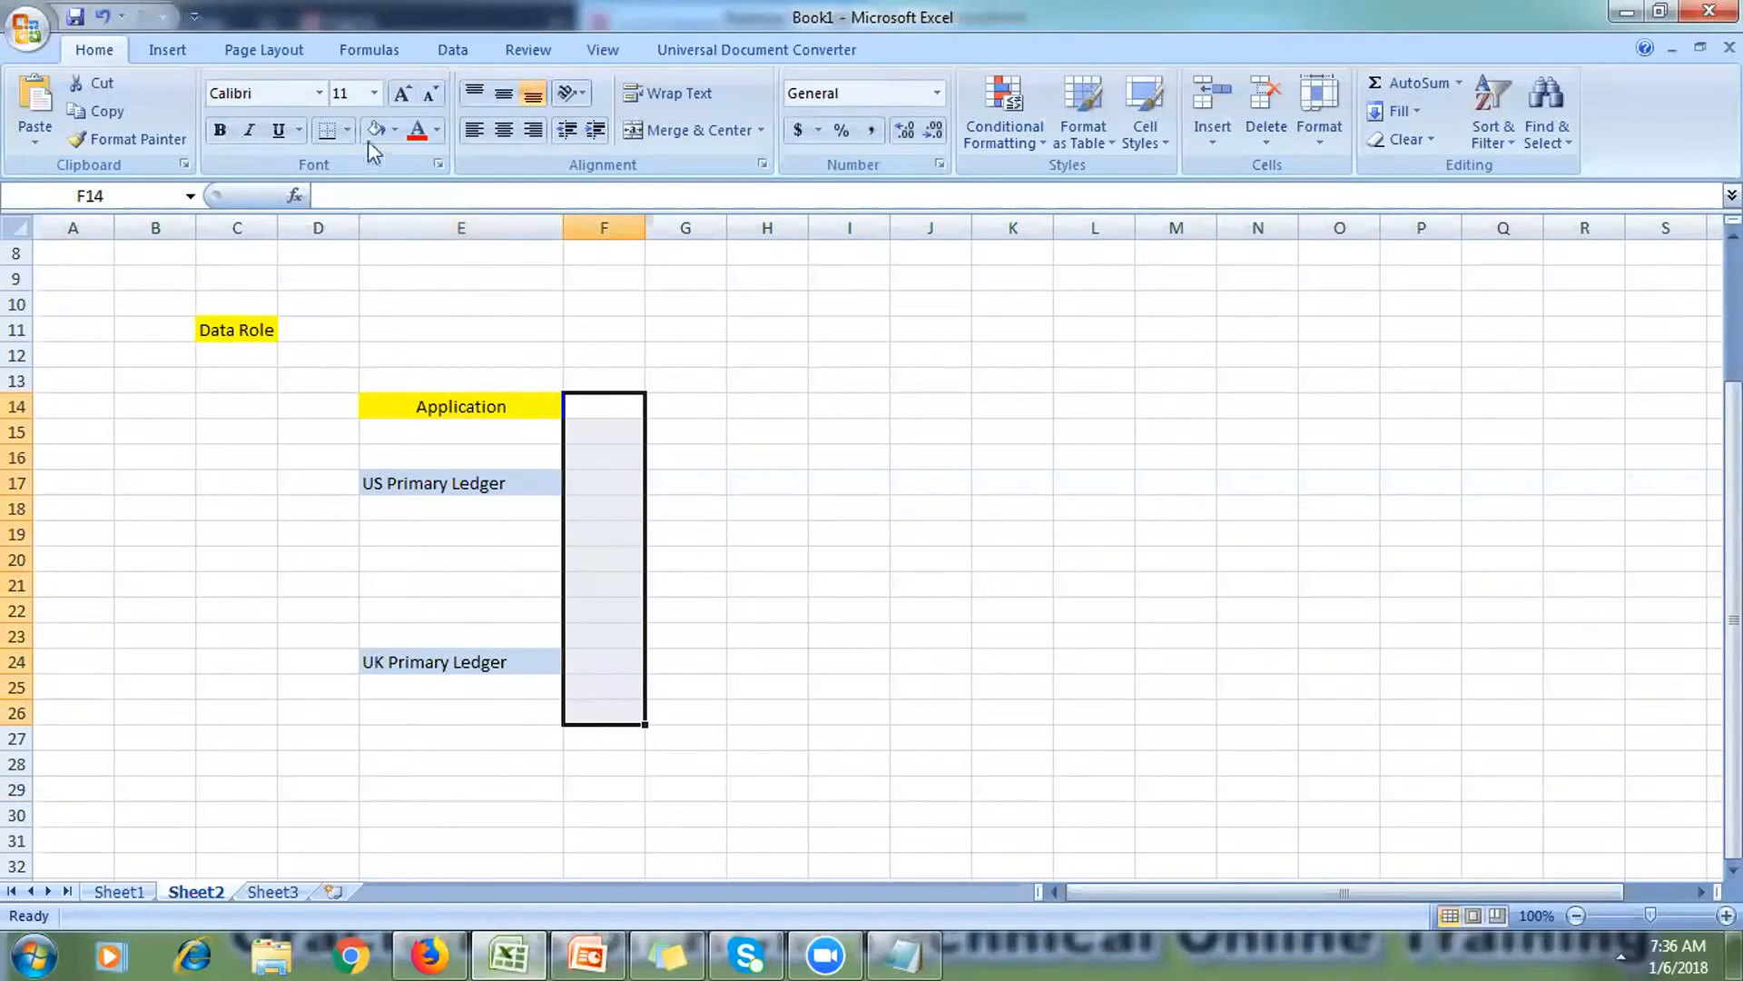
{"action": "left_click", "coordinate": [394, 130]}
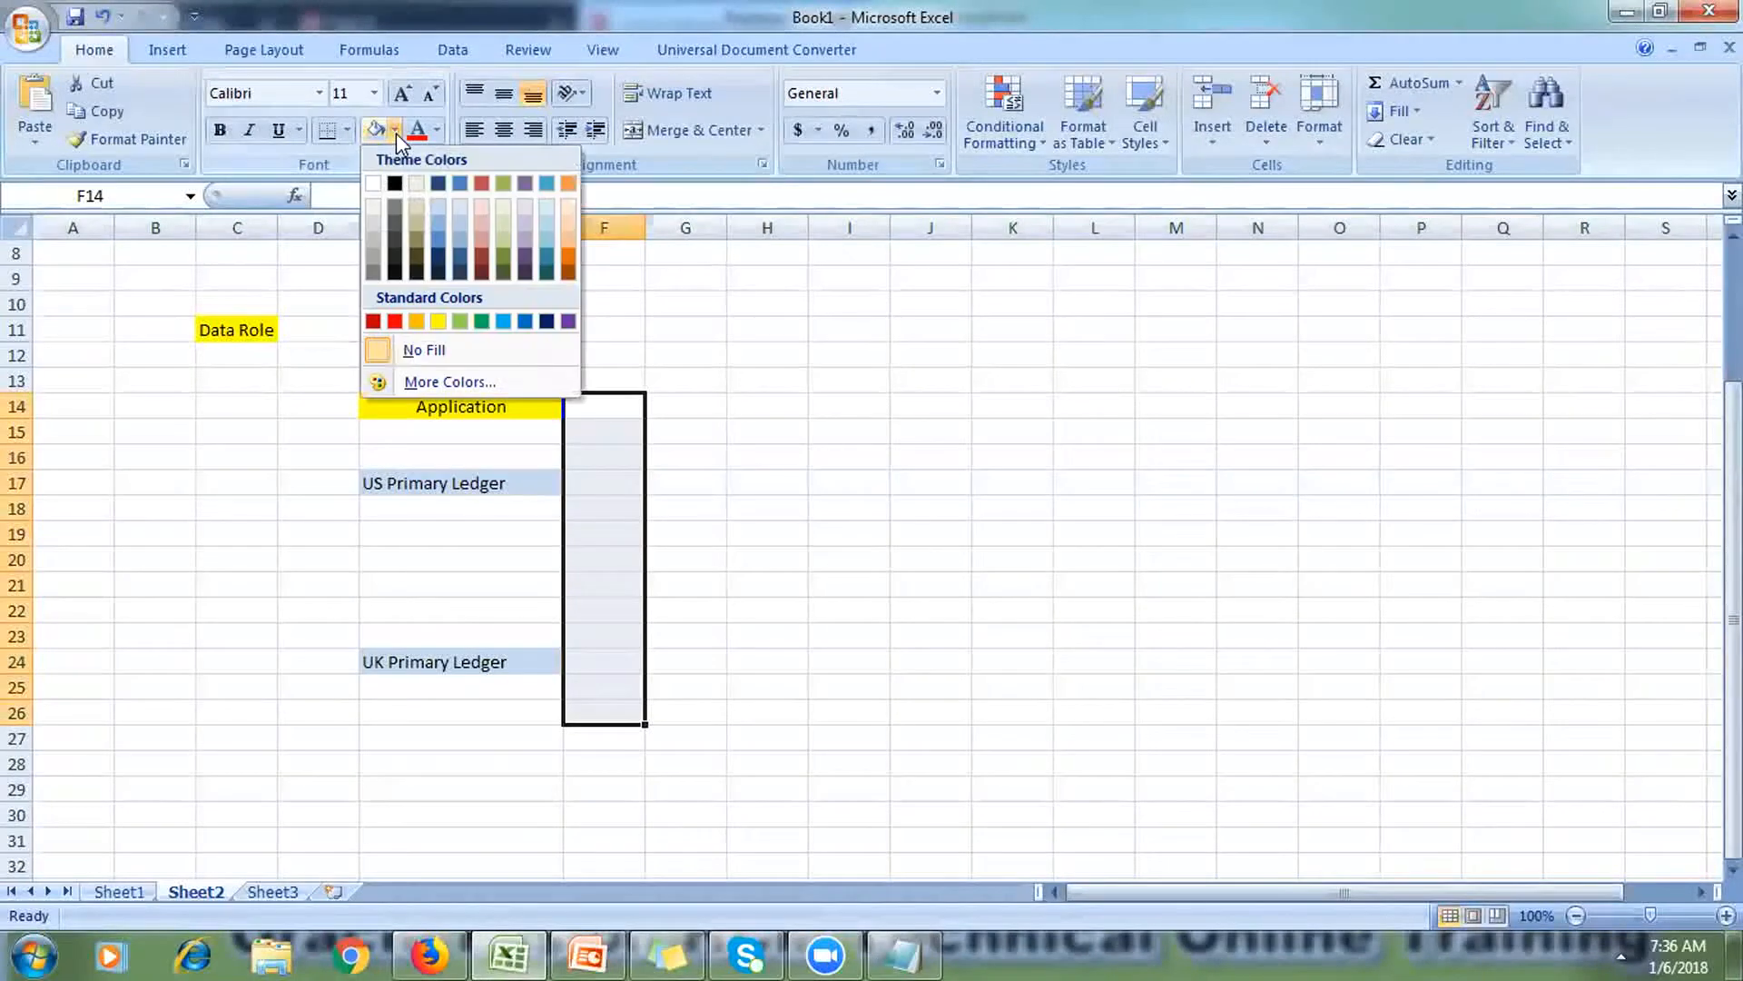
{"action": "left_click", "coordinate": [421, 221]}
Step: Widen column G, type 'APM' in G14, then 'OIM' in F9 and 'APM' in F10
{"action": "left_click", "coordinate": [699, 378]}
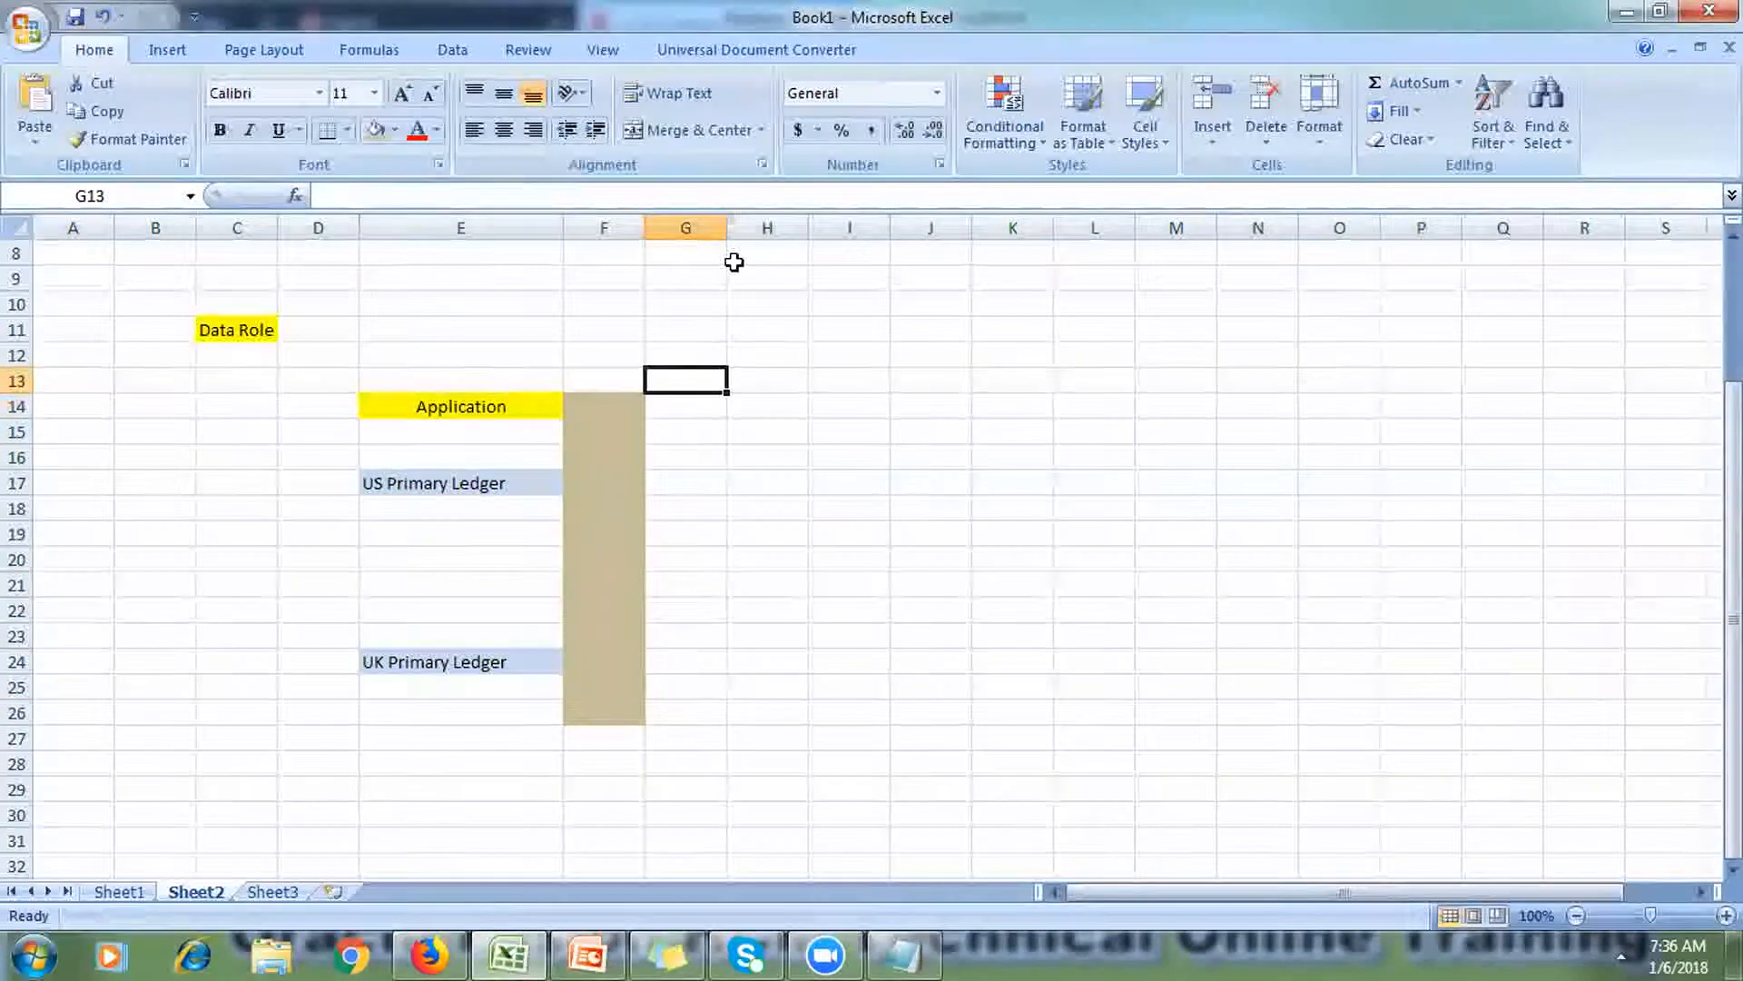
{"action": "left_click_drag", "start_coordinate": [727, 227], "coordinate": [872, 264]}
{"action": "left_click", "coordinate": [760, 404]}
{"action": "type", "text": "AP"}
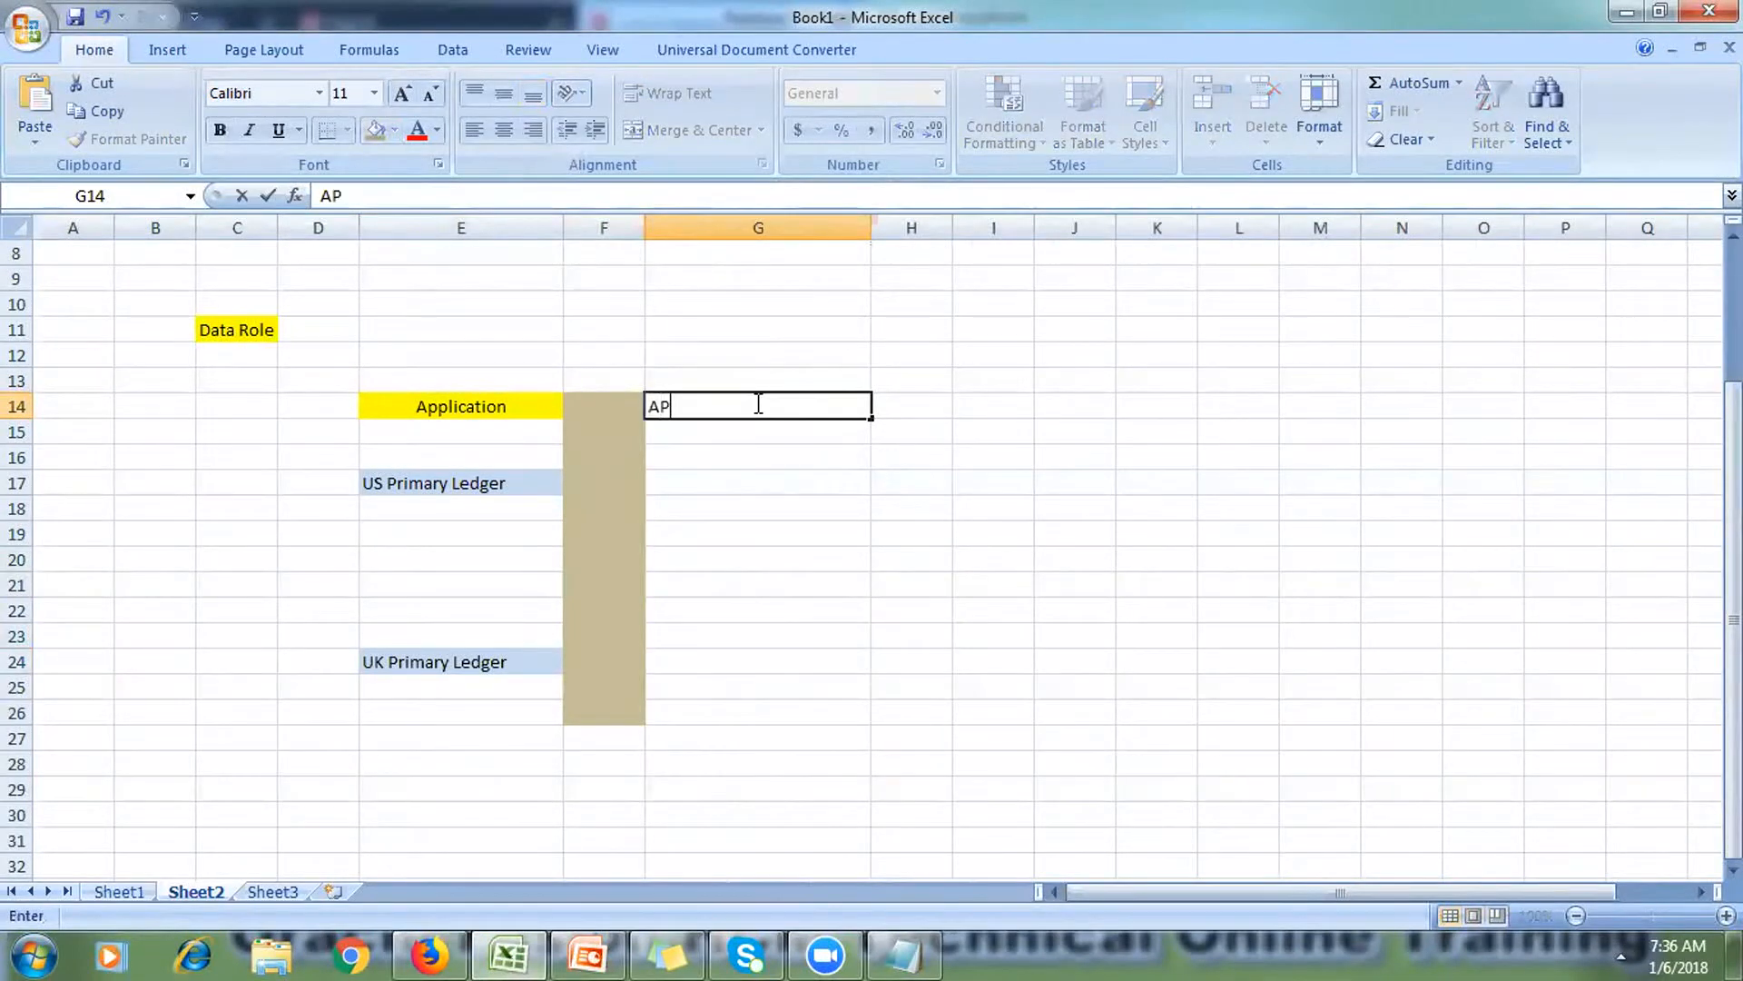
{"action": "type", "text": "M"}
{"action": "left_click", "coordinate": [602, 272]}
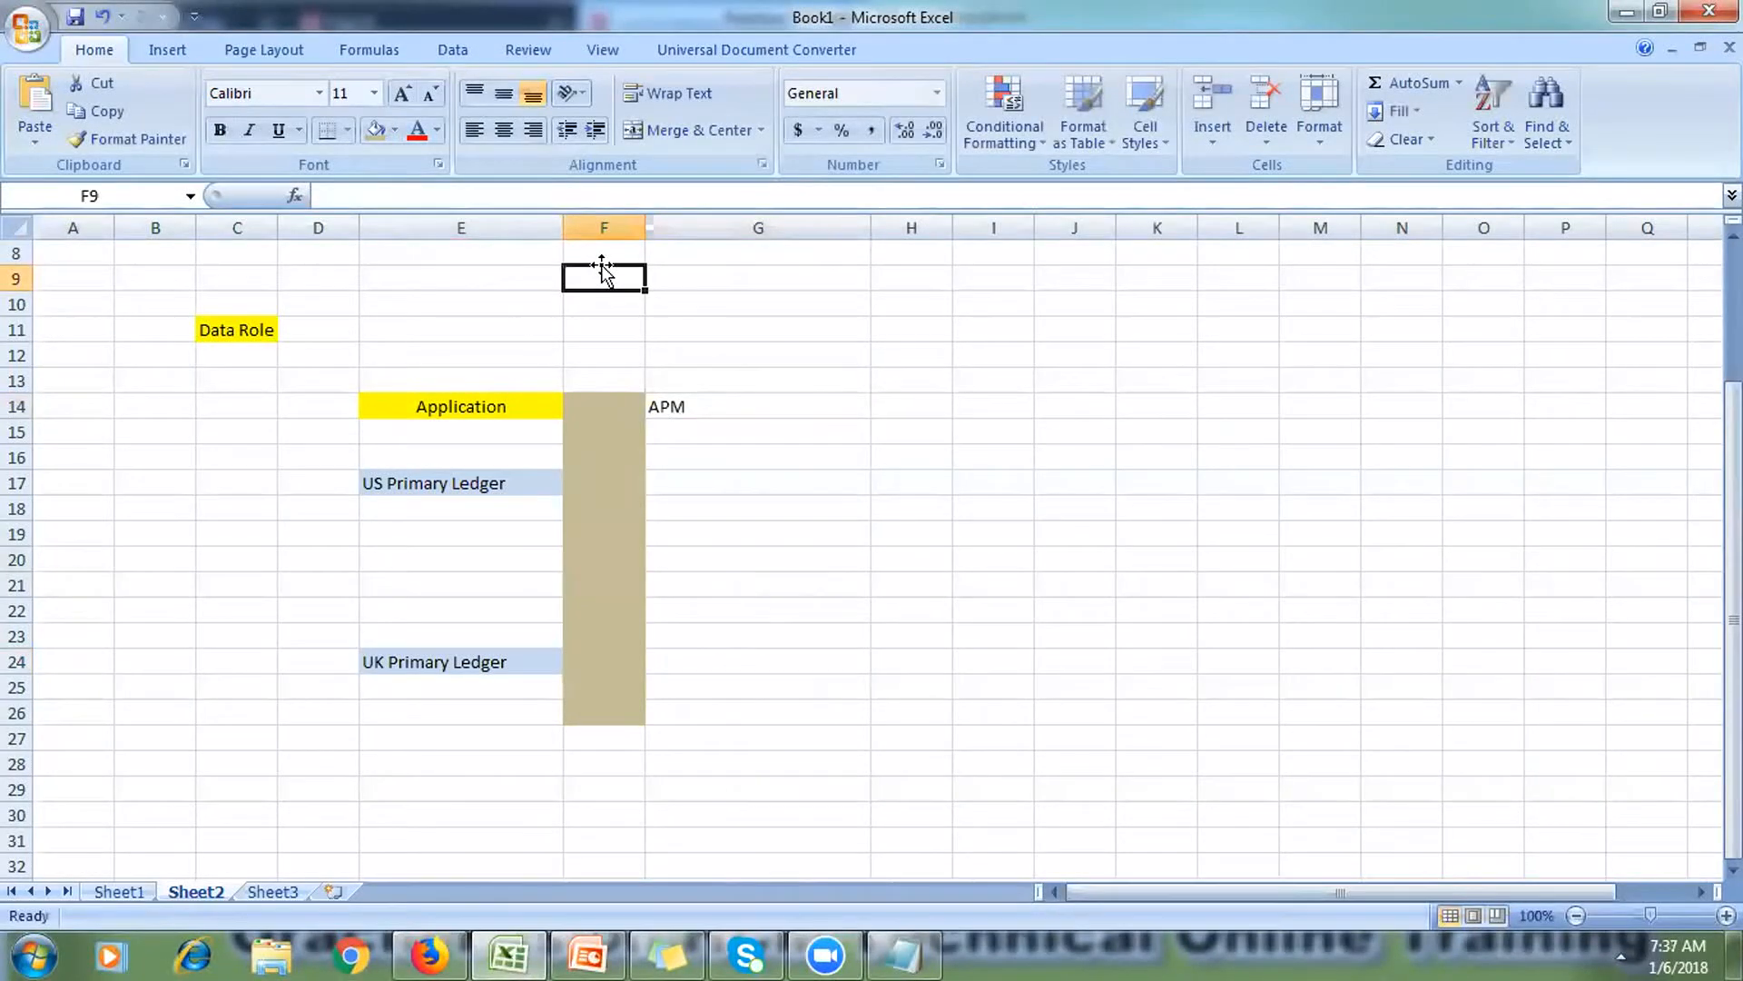
{"action": "type", "text": "OIM"}
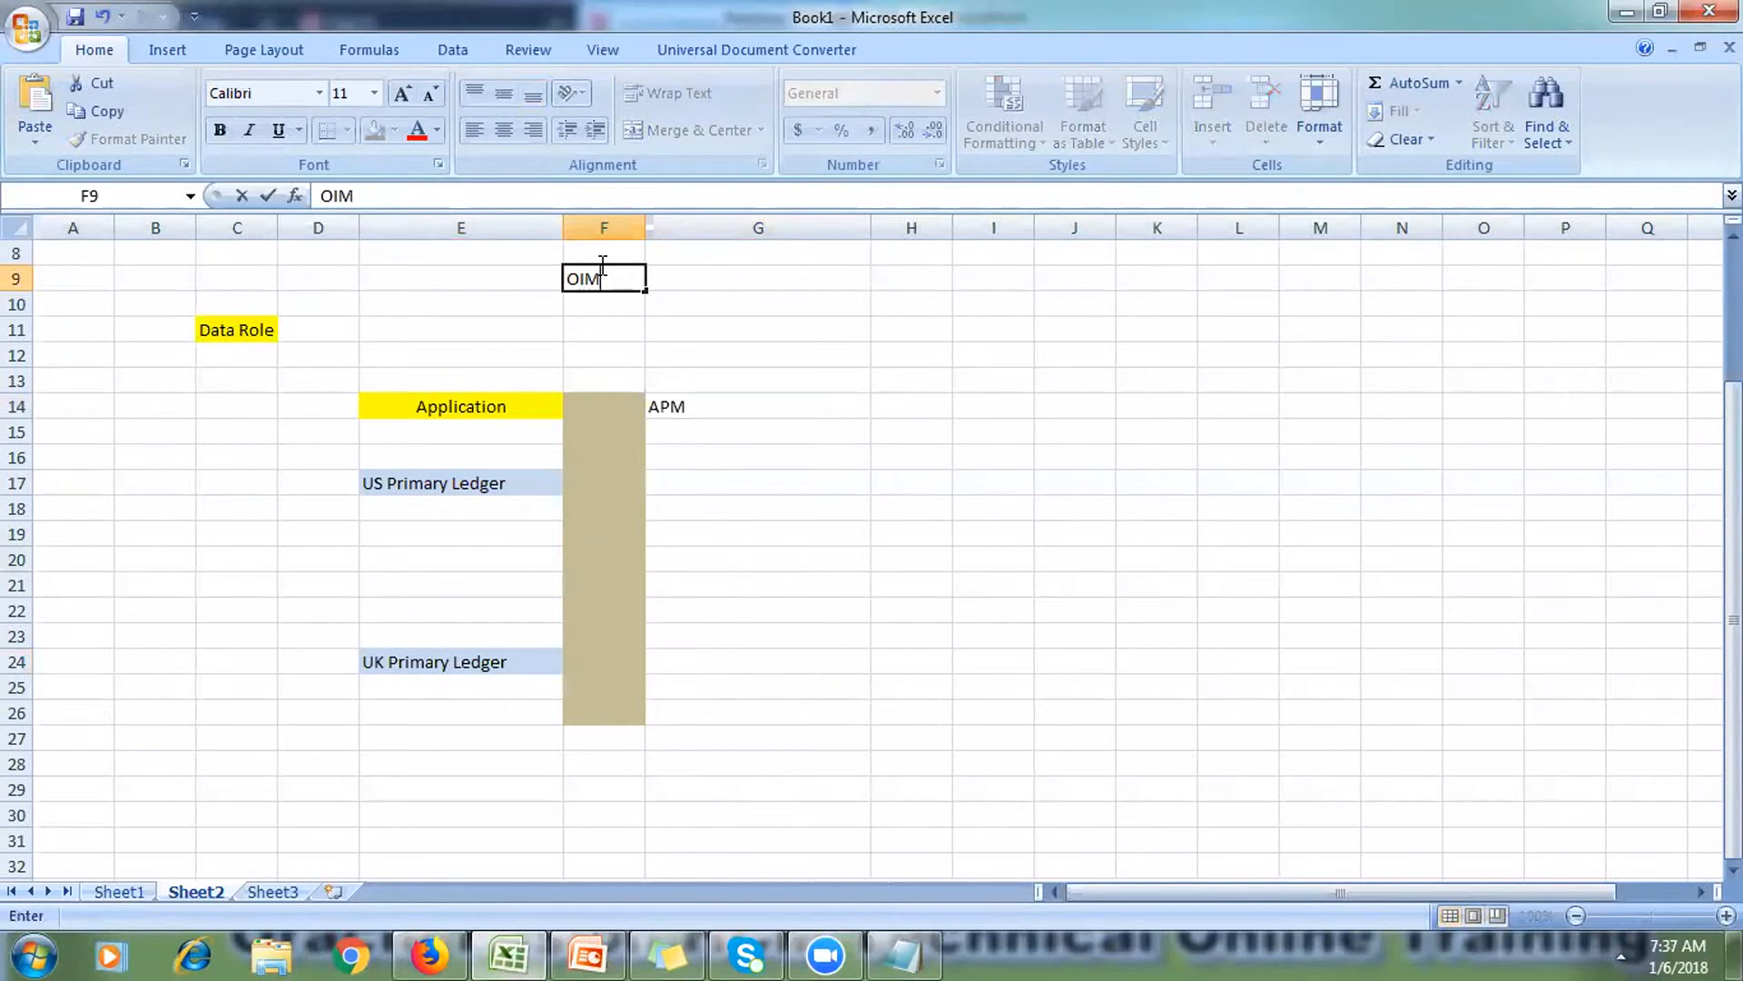
{"action": "key", "text": "Return"}
{"action": "type", "text": "APM"}
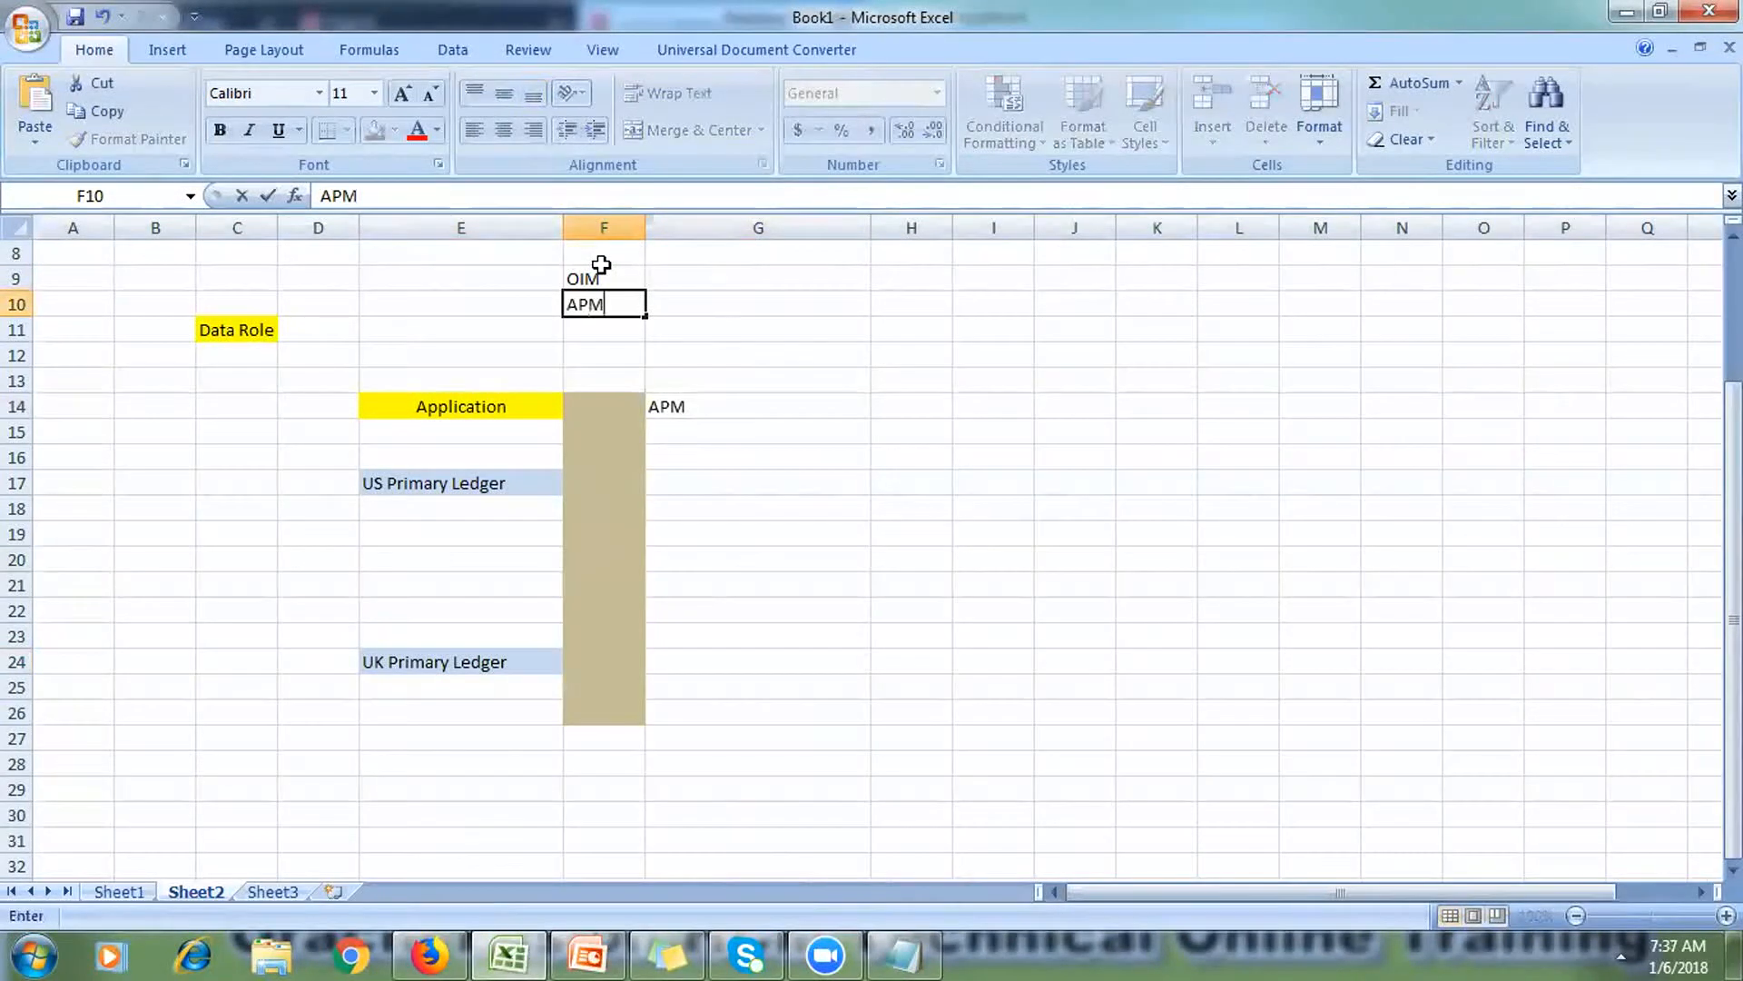
{"action": "left_click", "coordinate": [604, 634]}
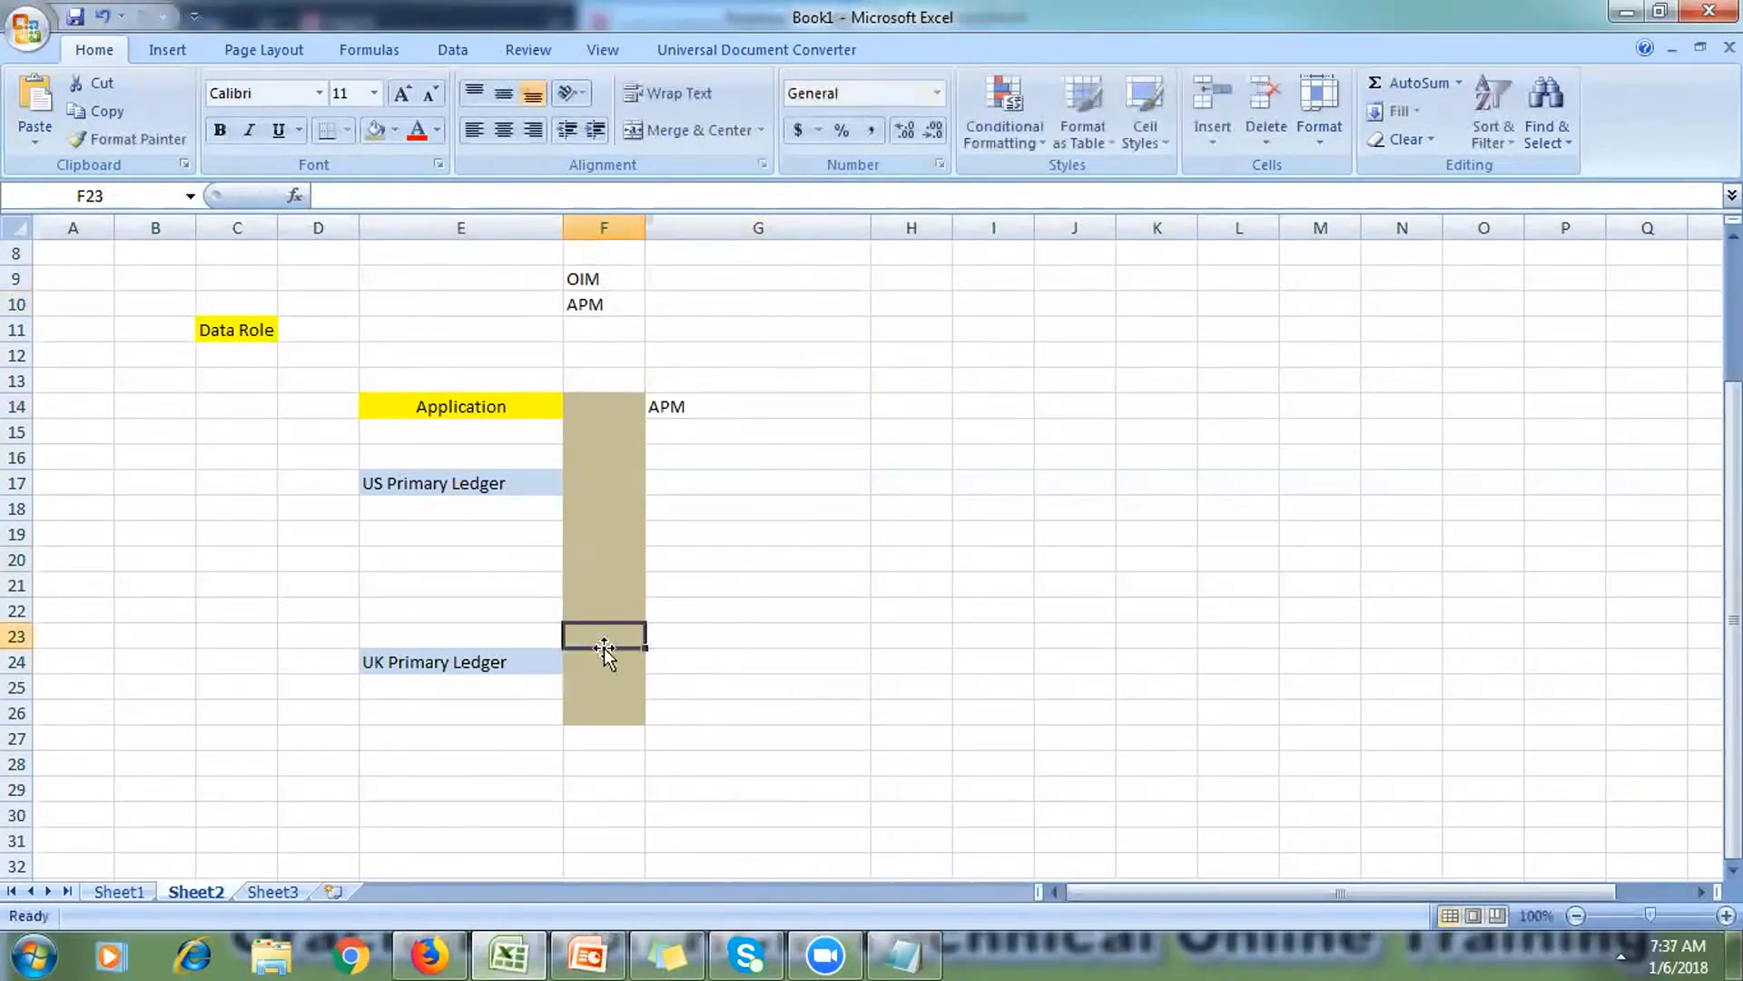
Step: Centre the APM heading in G14 and fill it blue
{"action": "left_click", "coordinate": [706, 409]}
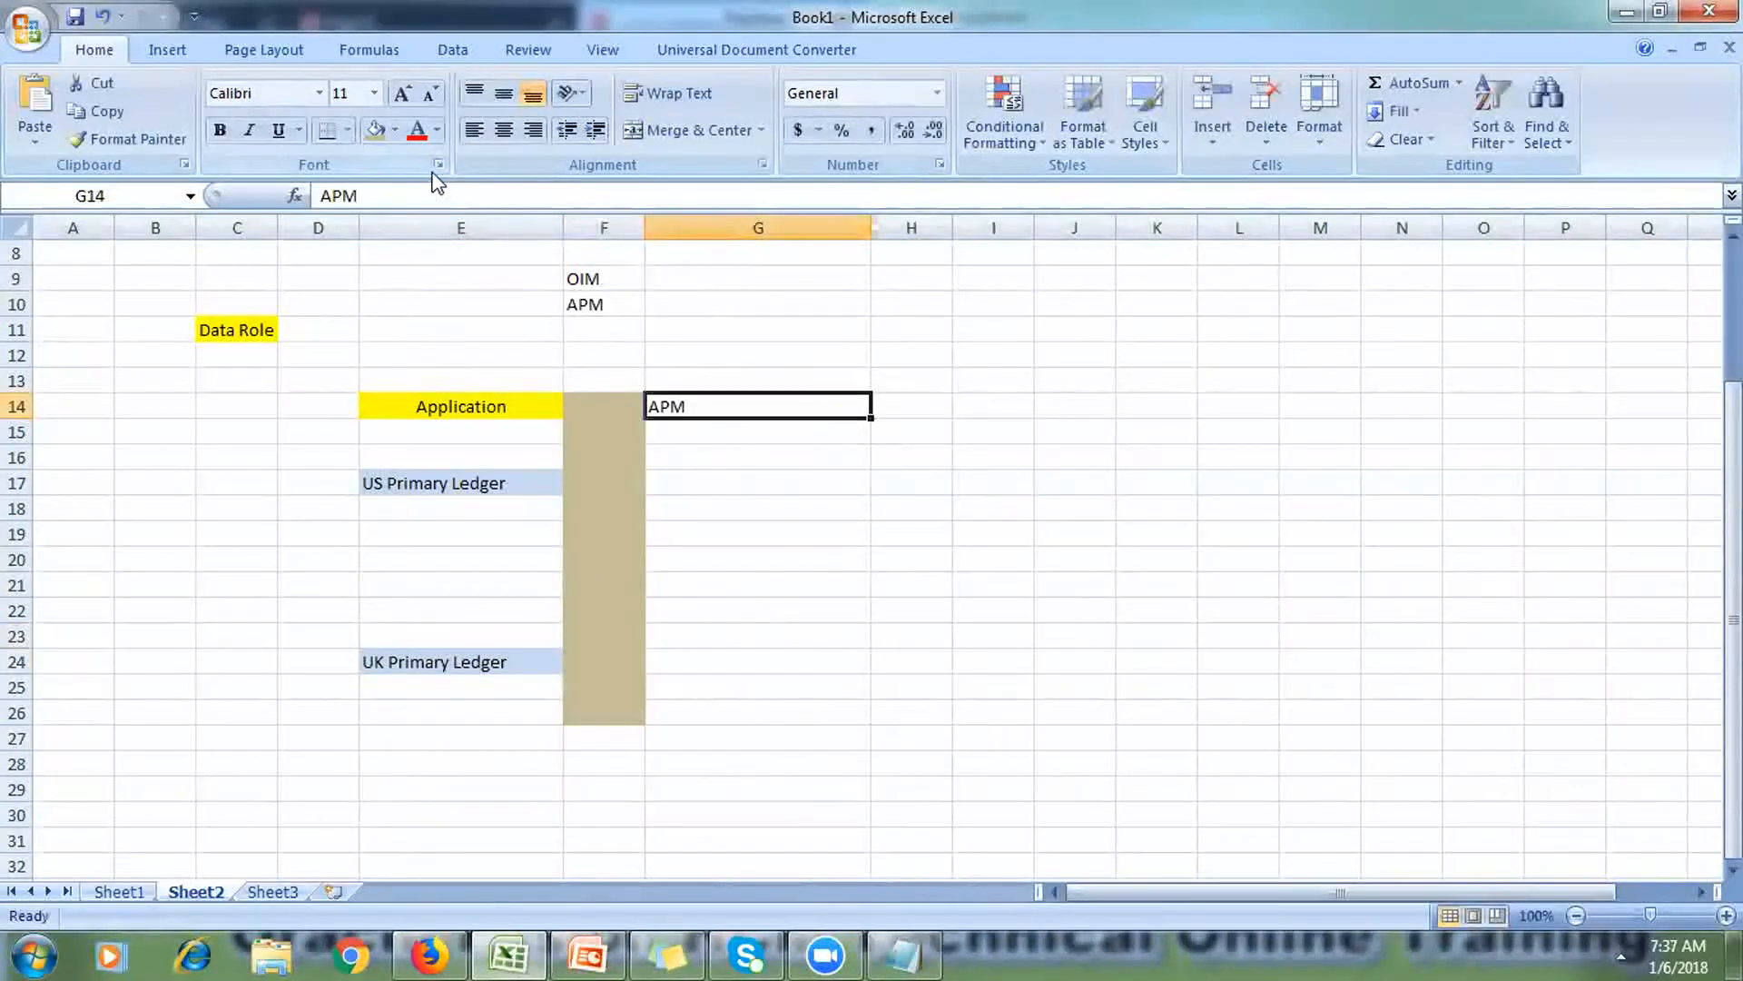
{"action": "left_click", "coordinate": [502, 137]}
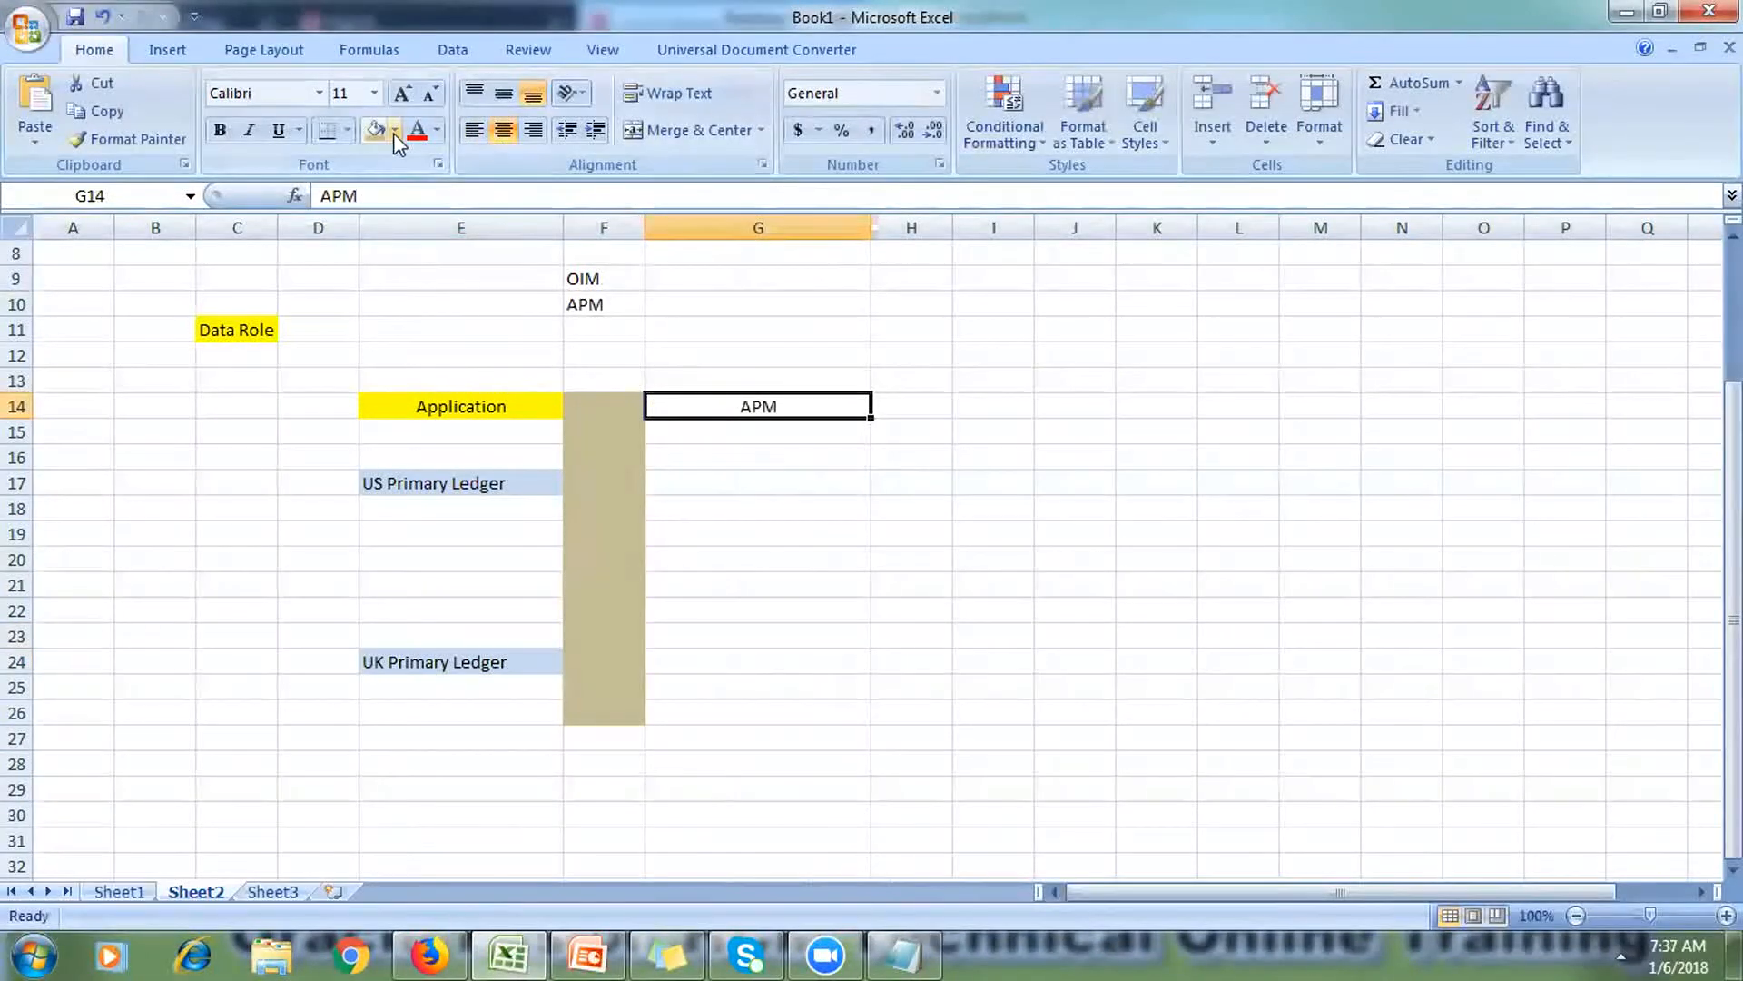
{"action": "left_click", "coordinate": [395, 131]}
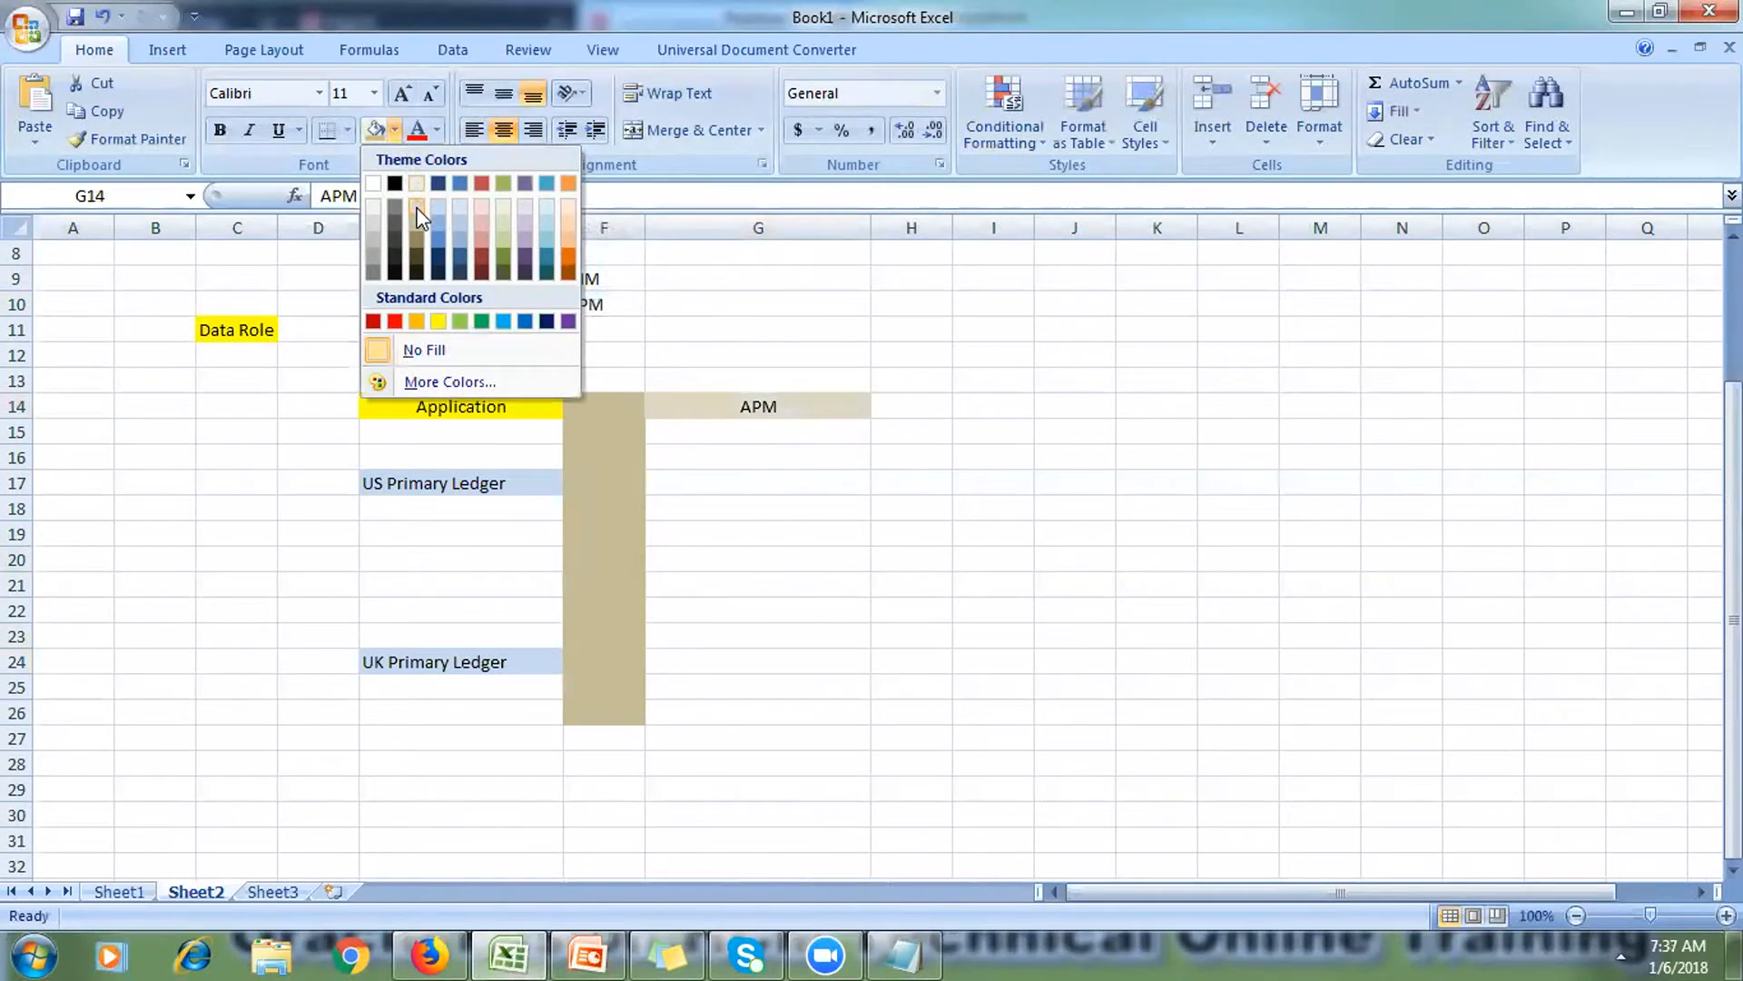
{"action": "left_click", "coordinate": [440, 225]}
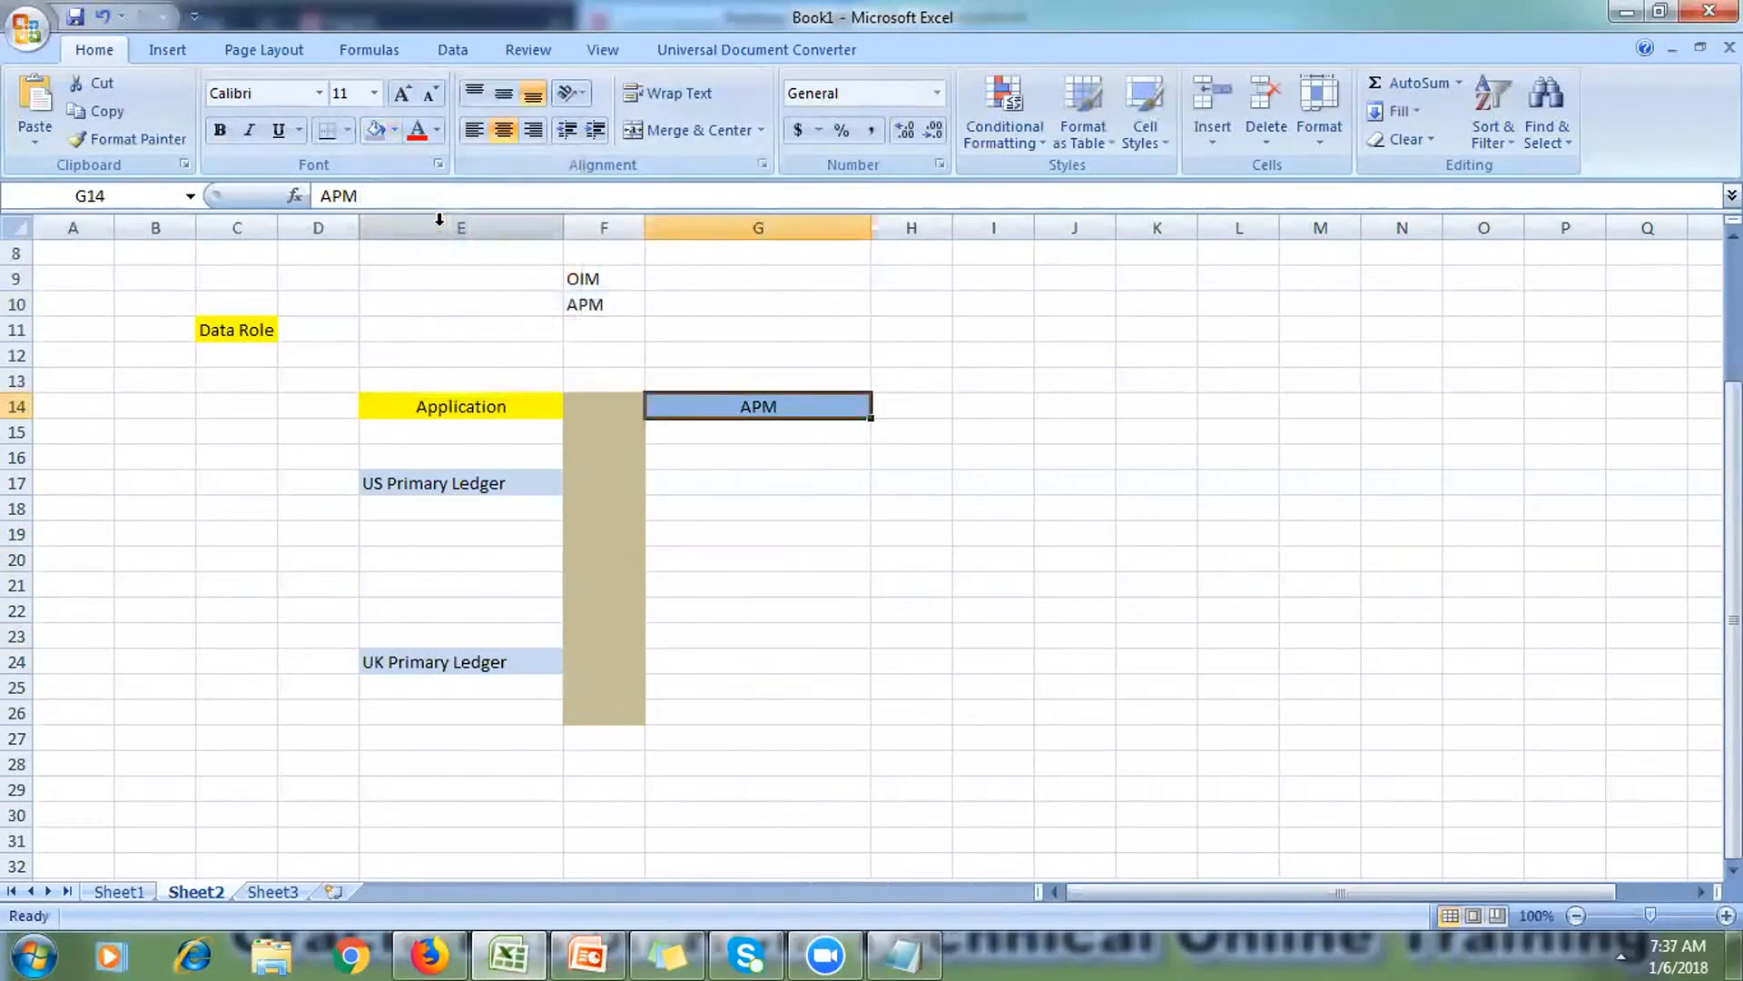
{"action": "left_click", "coordinate": [1732, 869]}
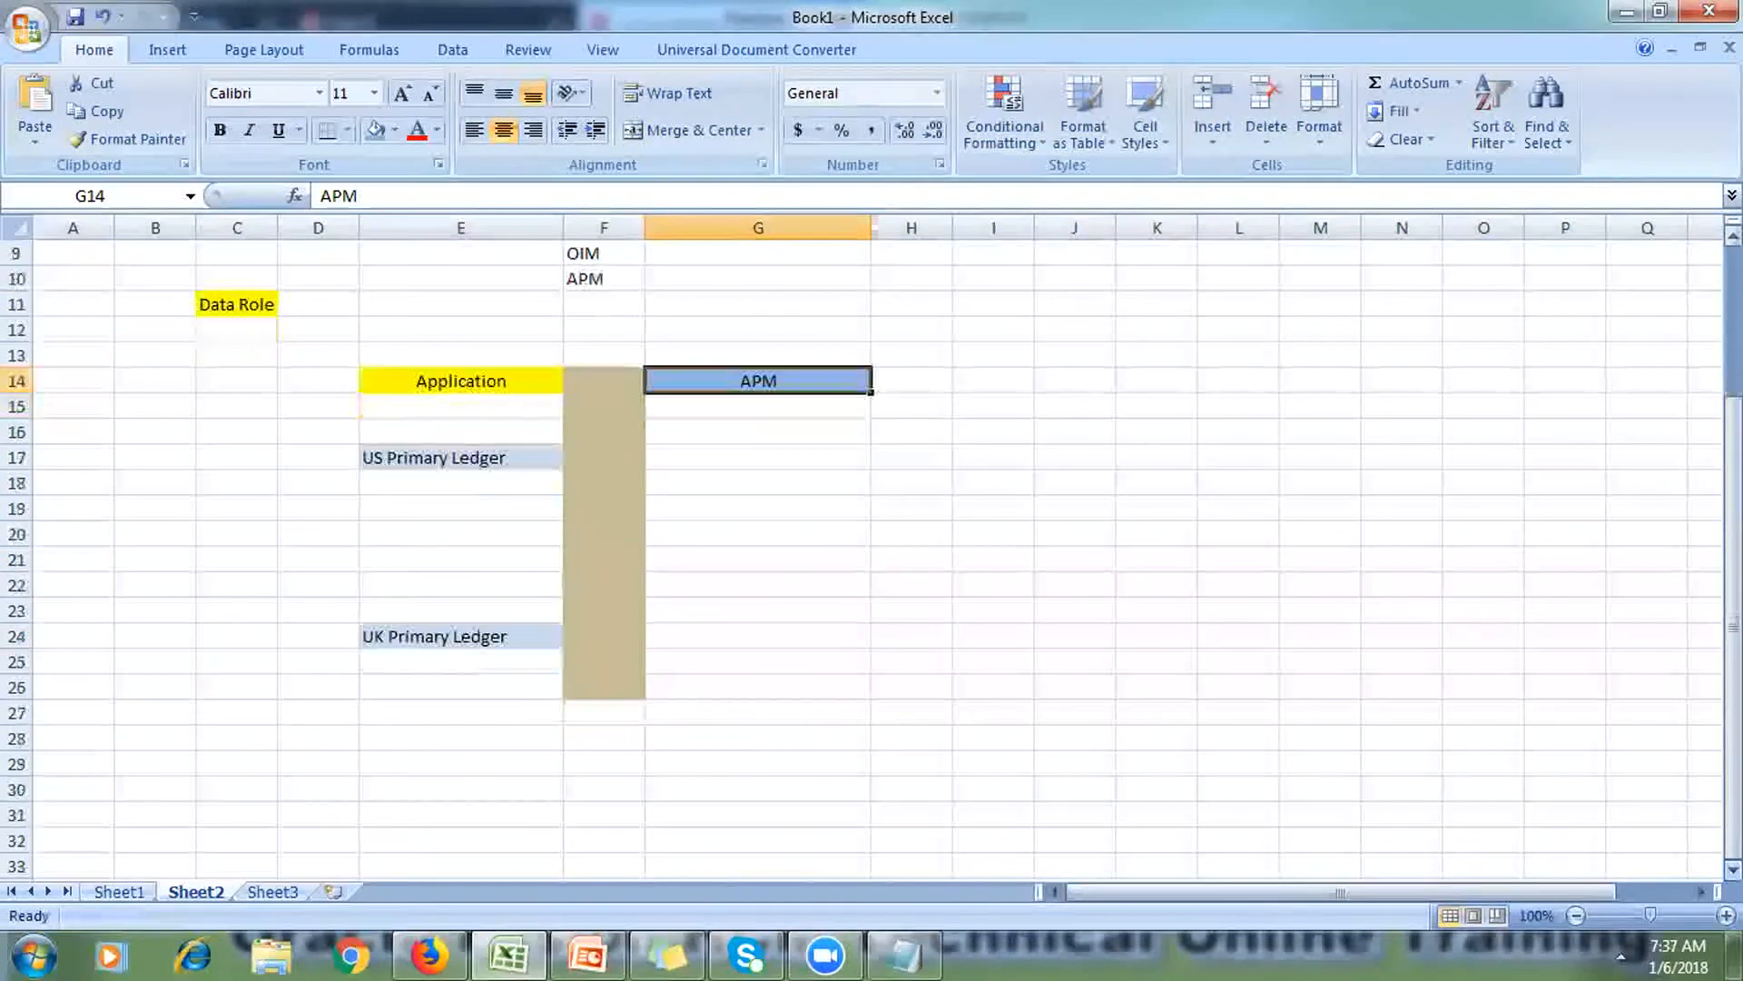
{"action": "scroll", "coordinate": [589, 440], "scroll_direction": "down", "scroll_amount": 7}
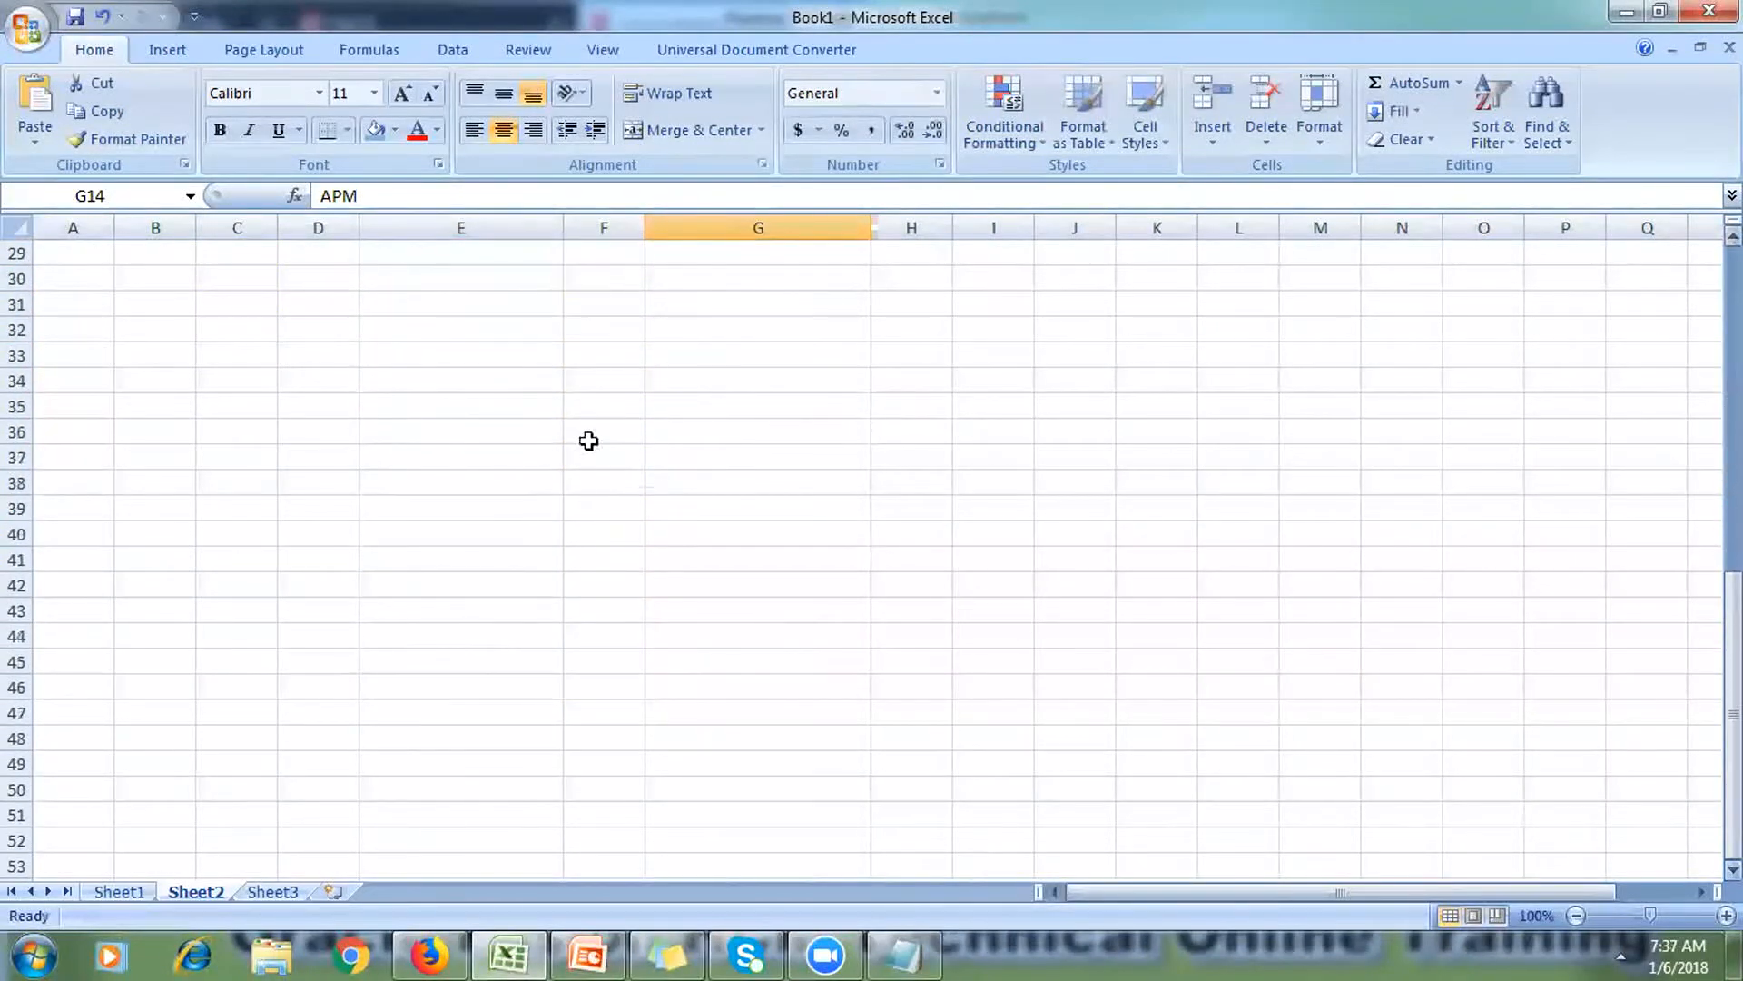
Step: Enter 'APM' in D34 and a centred, blue-filled 'Role Templates' heading in E34
{"action": "left_click", "coordinate": [297, 380]}
{"action": "type", "text": "APM"}
{"action": "key", "text": "Tab"}
{"action": "type", "text": "R"}
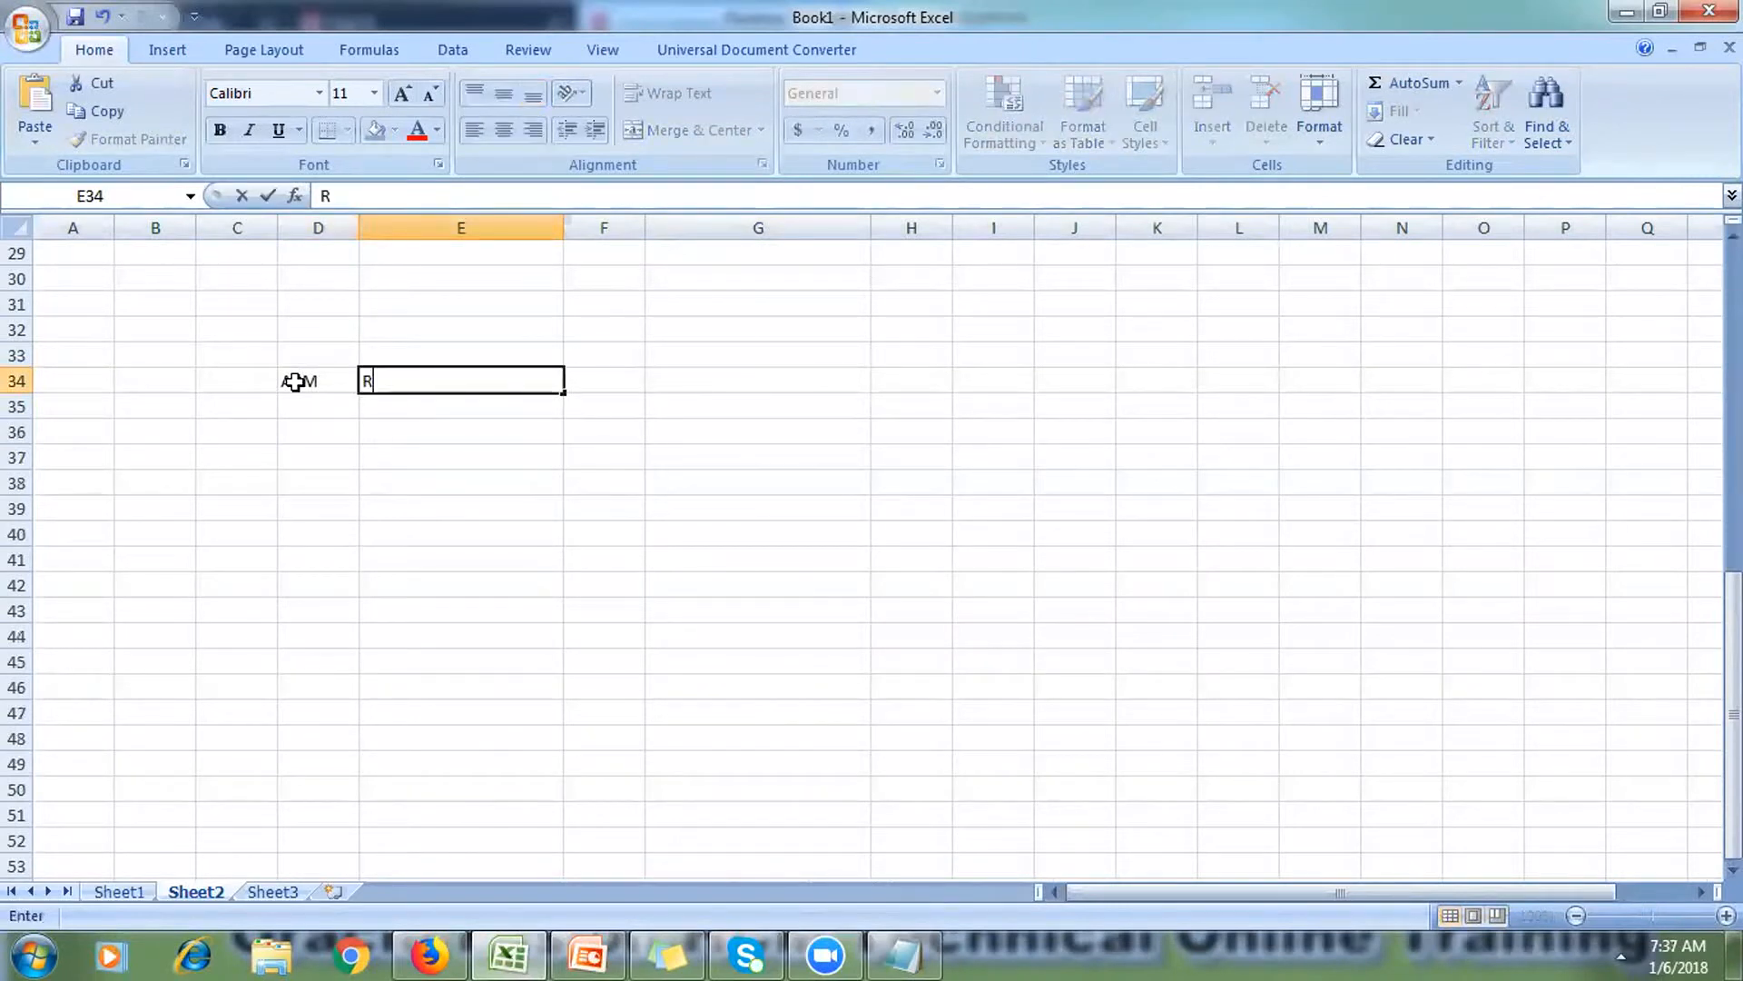
{"action": "type", "text": "ole Templates"}
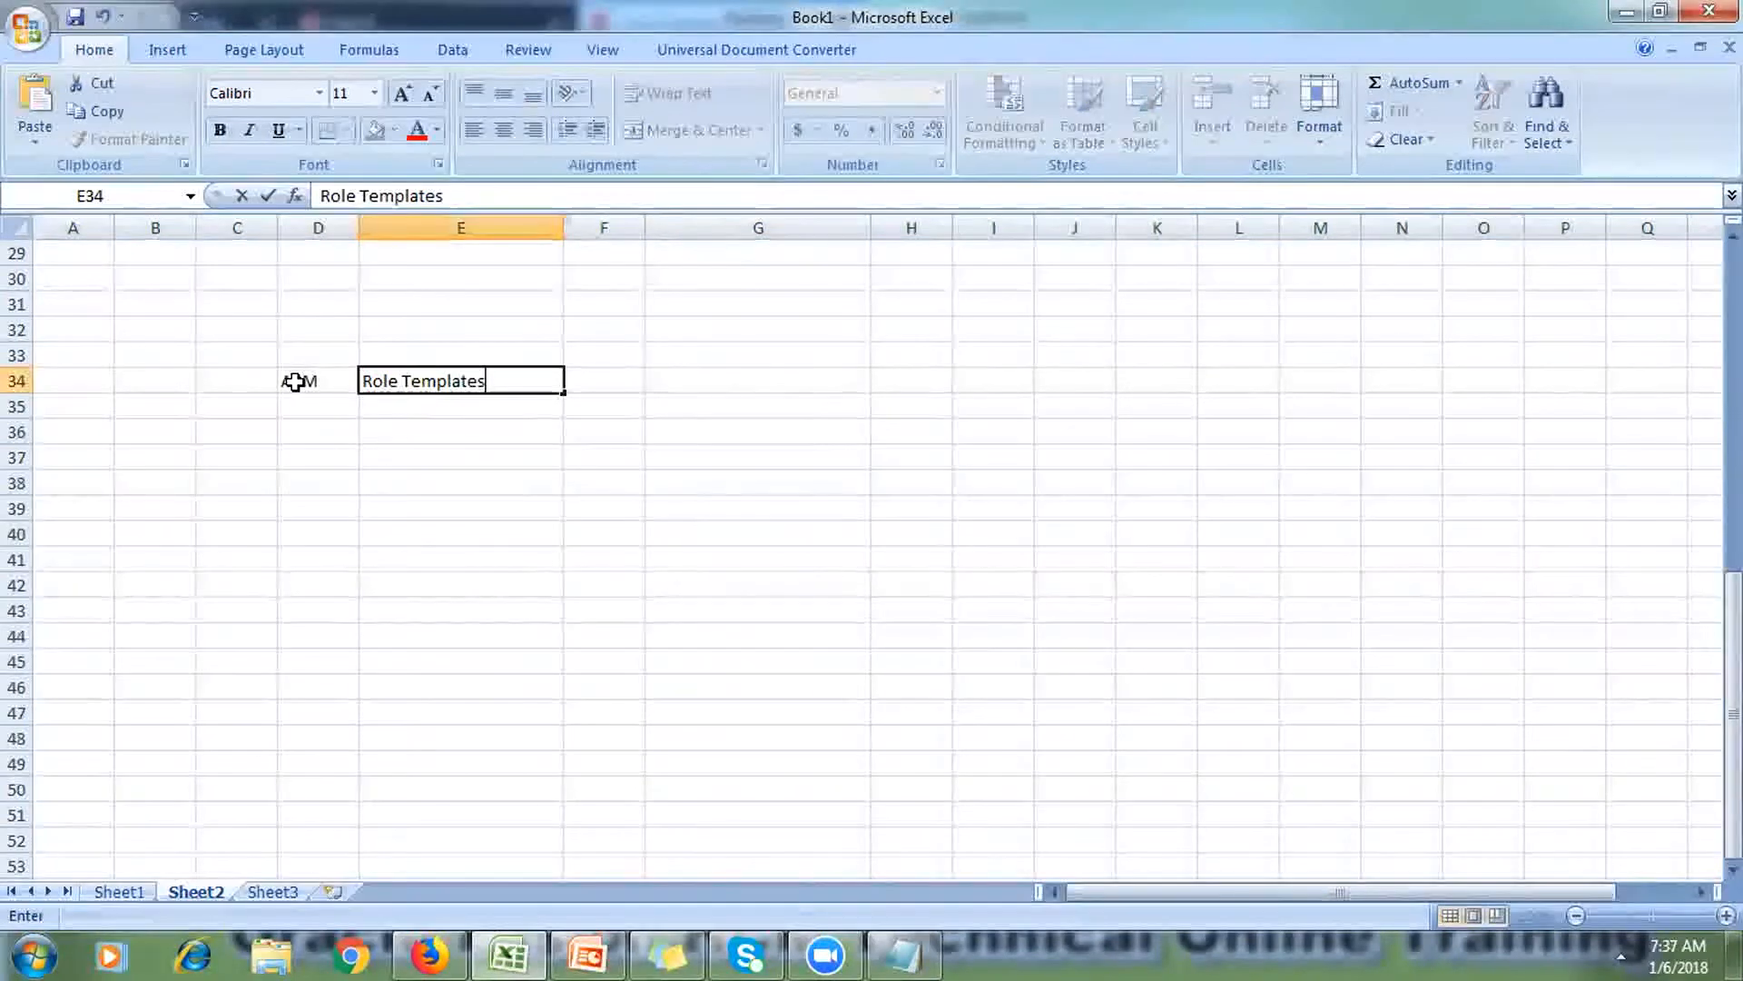
{"action": "left_click", "coordinate": [325, 437]}
{"action": "left_click", "coordinate": [414, 379]}
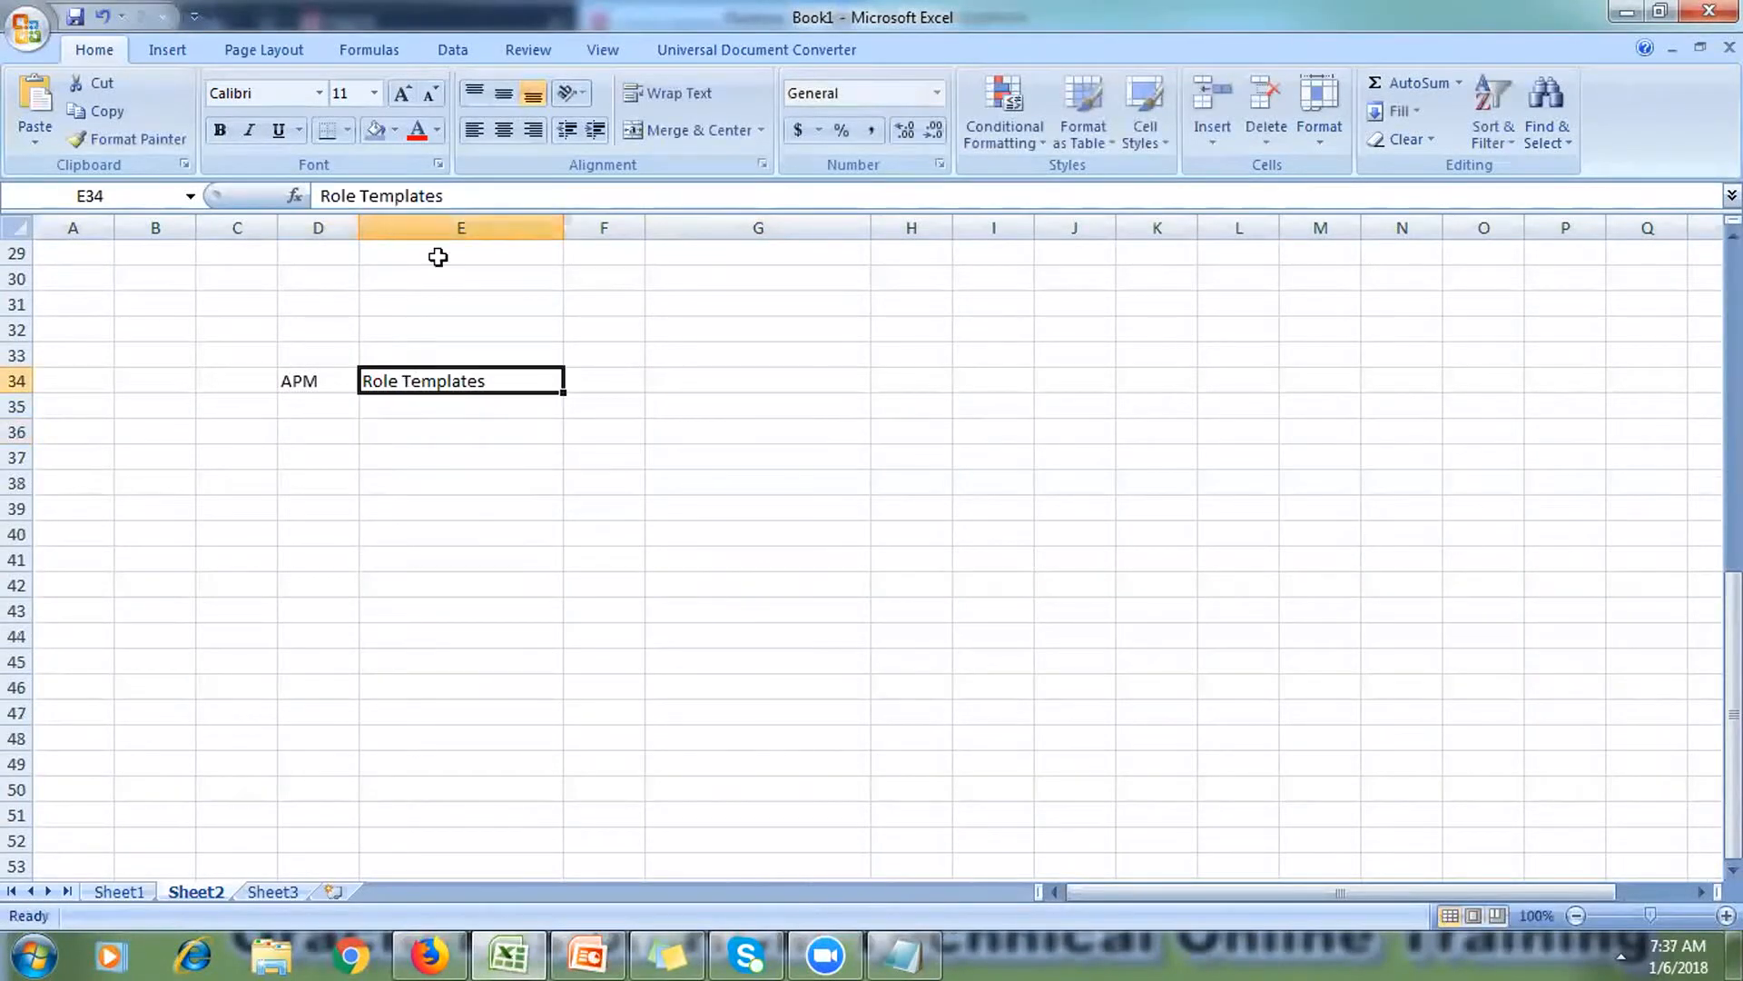
{"action": "left_click", "coordinate": [504, 130]}
{"action": "left_click", "coordinate": [376, 132]}
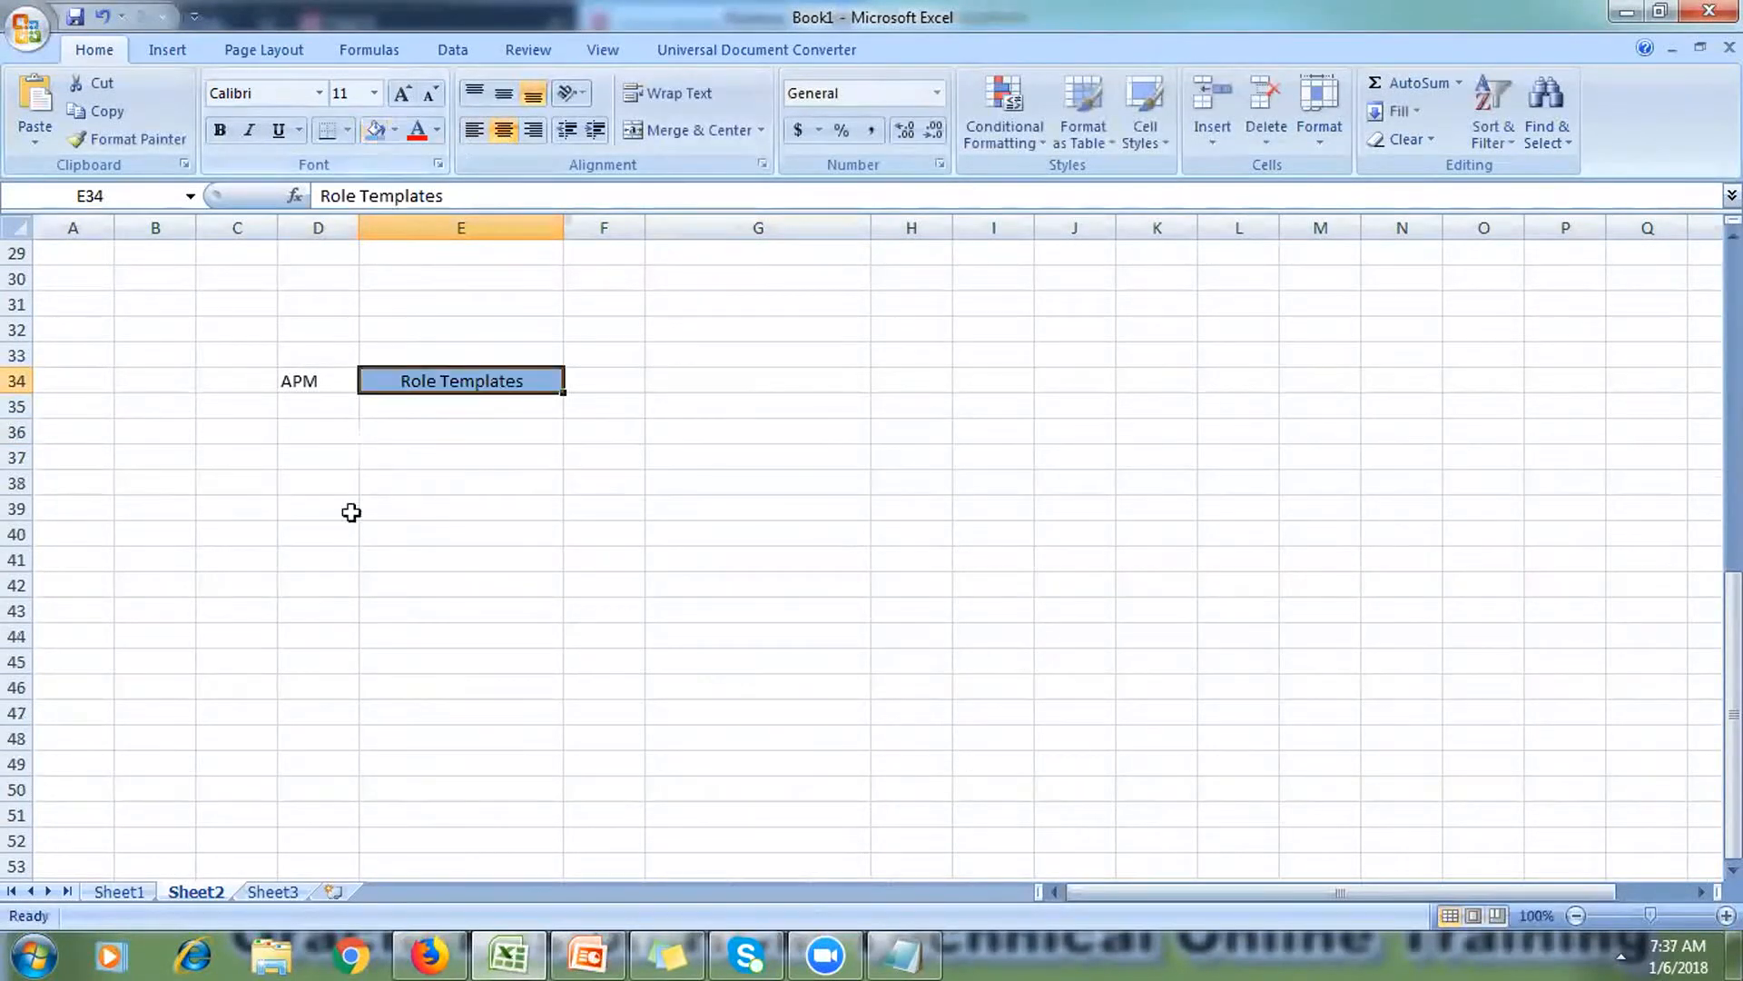
Step: List 'Ledger' in D37 and 'BU' in D38 under the Role Templates section
{"action": "left_click", "coordinate": [315, 448]}
{"action": "type", "text": "Ledger"}
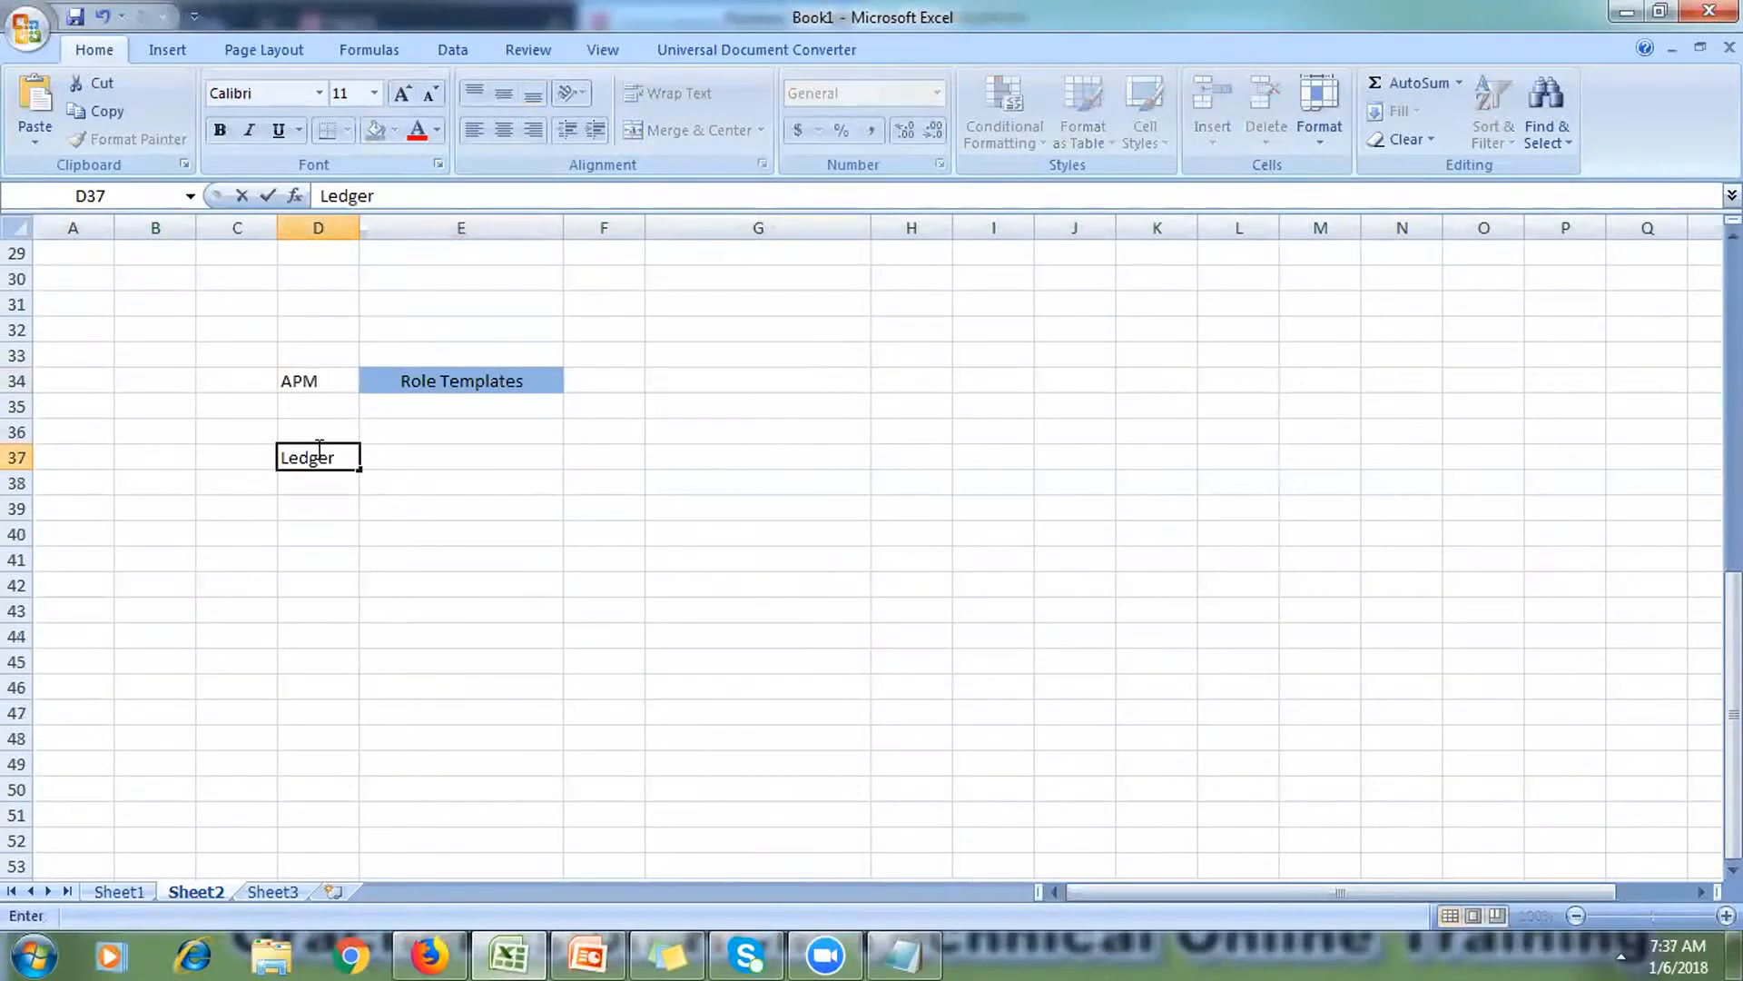
{"action": "left_click", "coordinate": [320, 479]}
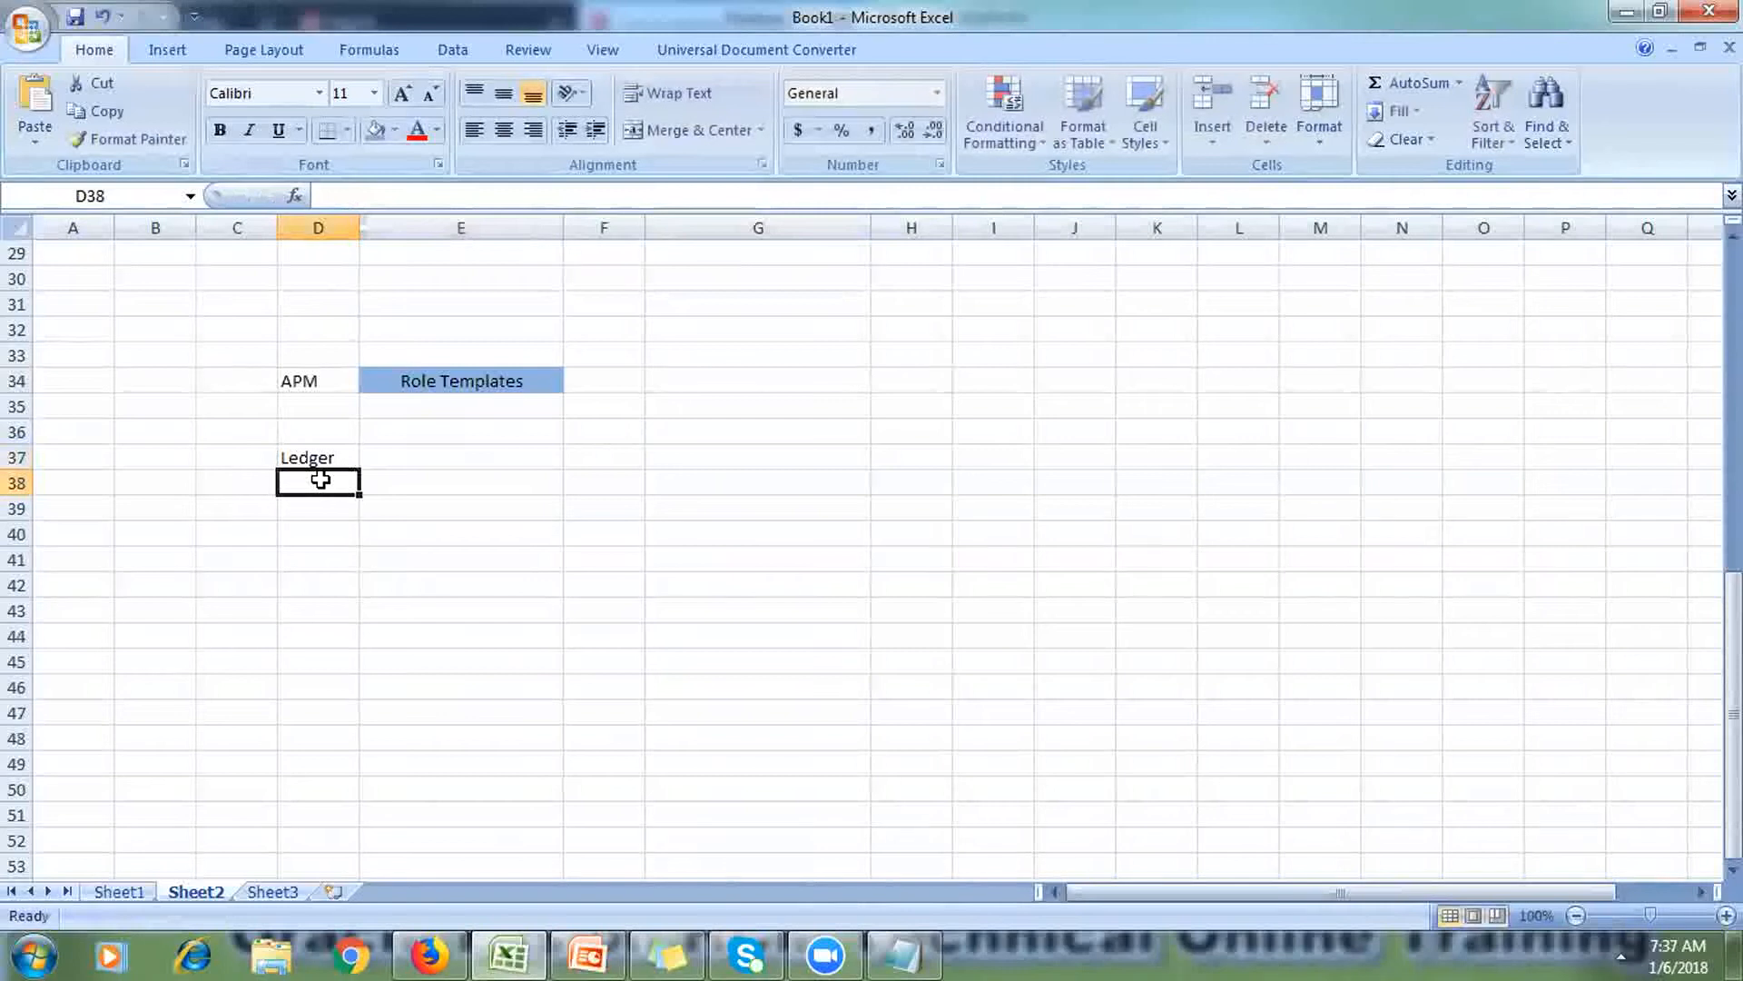
{"action": "type", "text": "BU"}
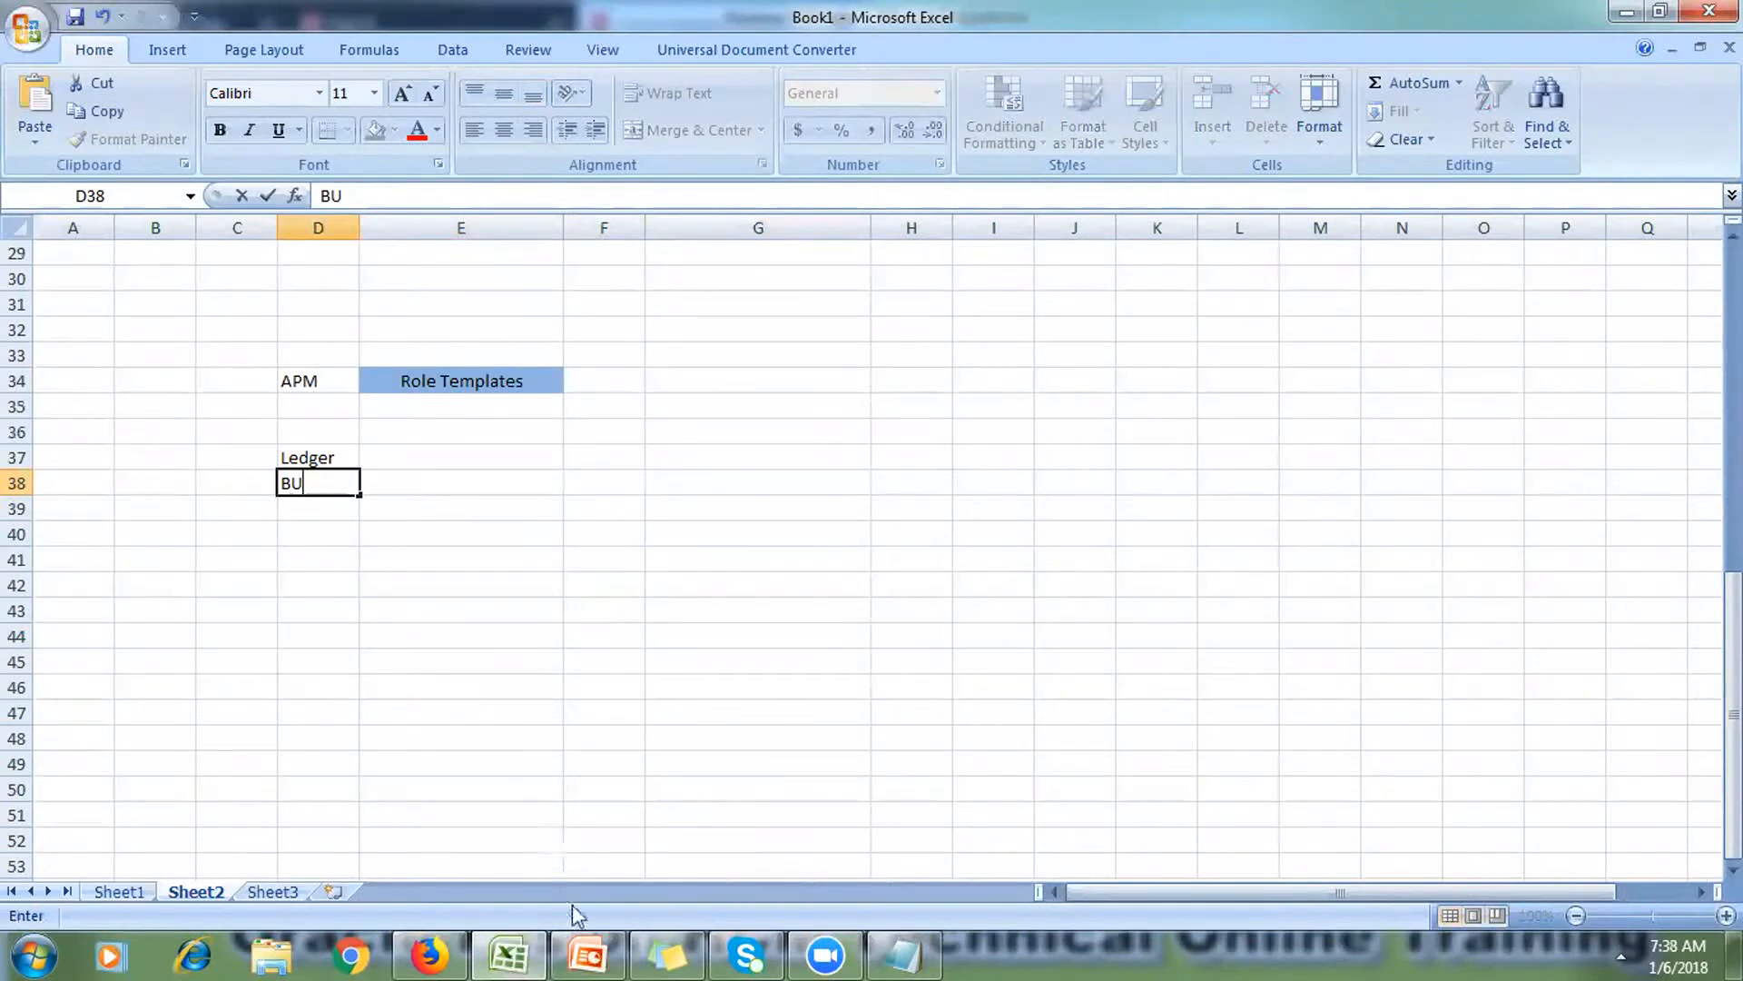
{"action": "left_click", "coordinate": [587, 953]}
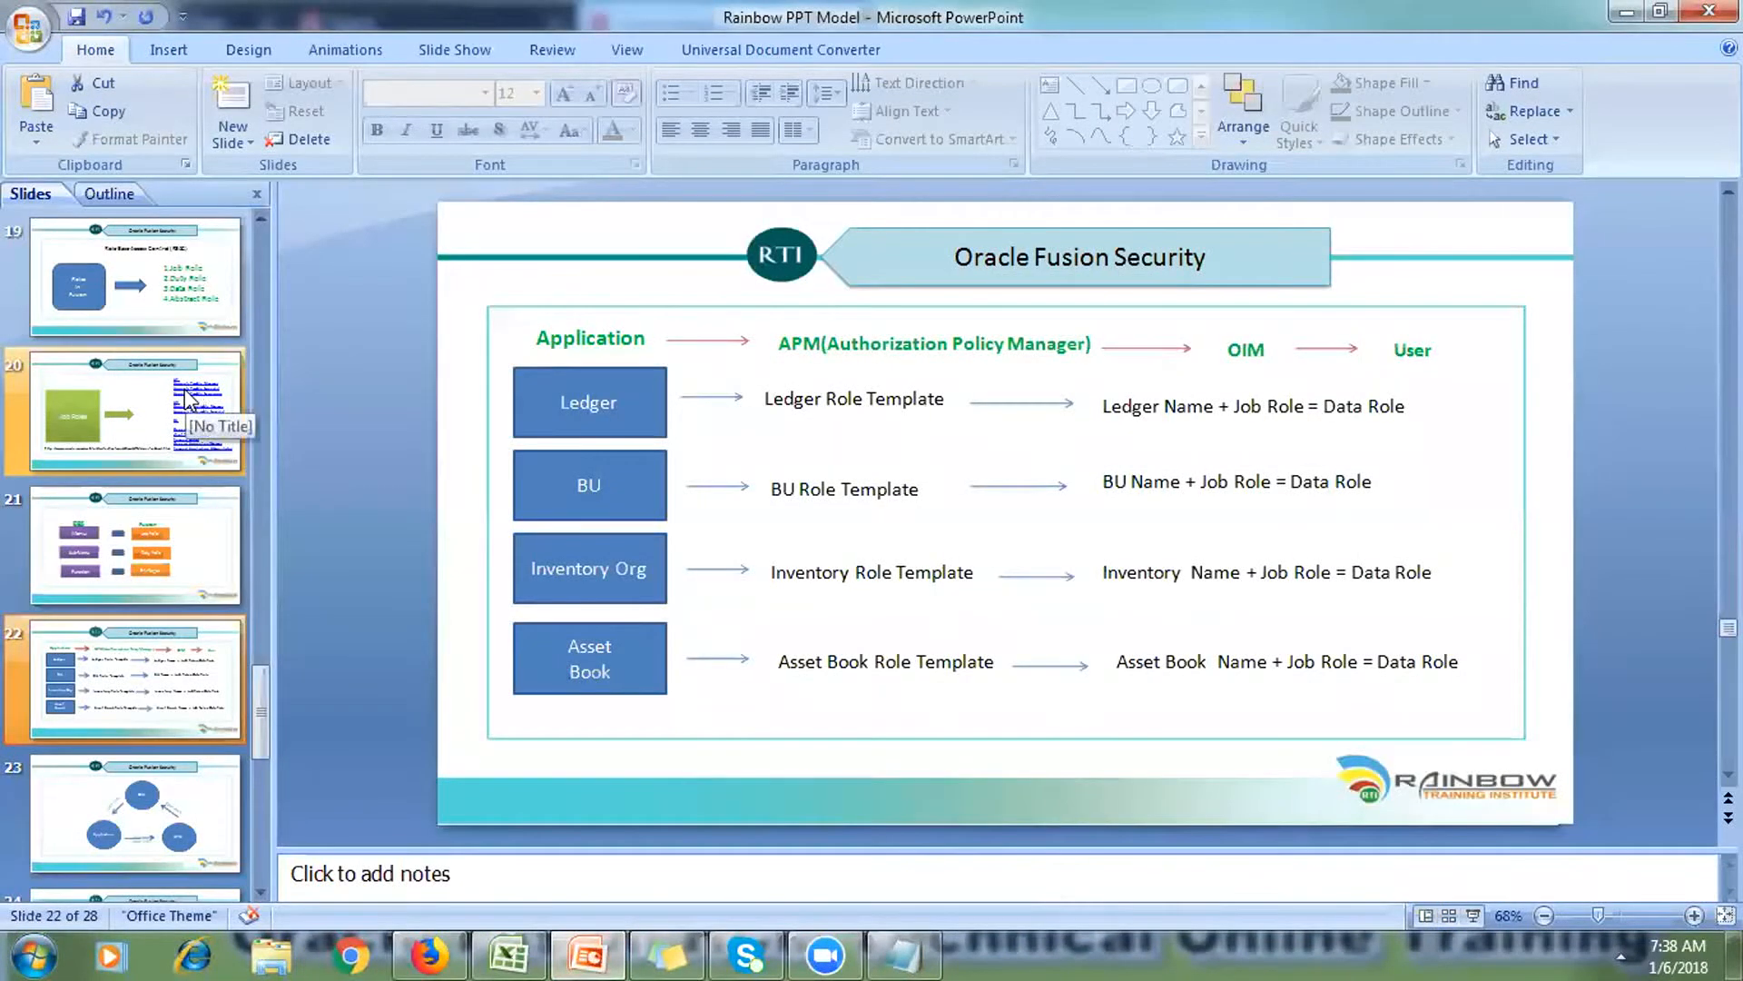
Step: Review slide 20's AP, AR and GL job roles, then go back to Book1
{"action": "left_click", "coordinate": [211, 404]}
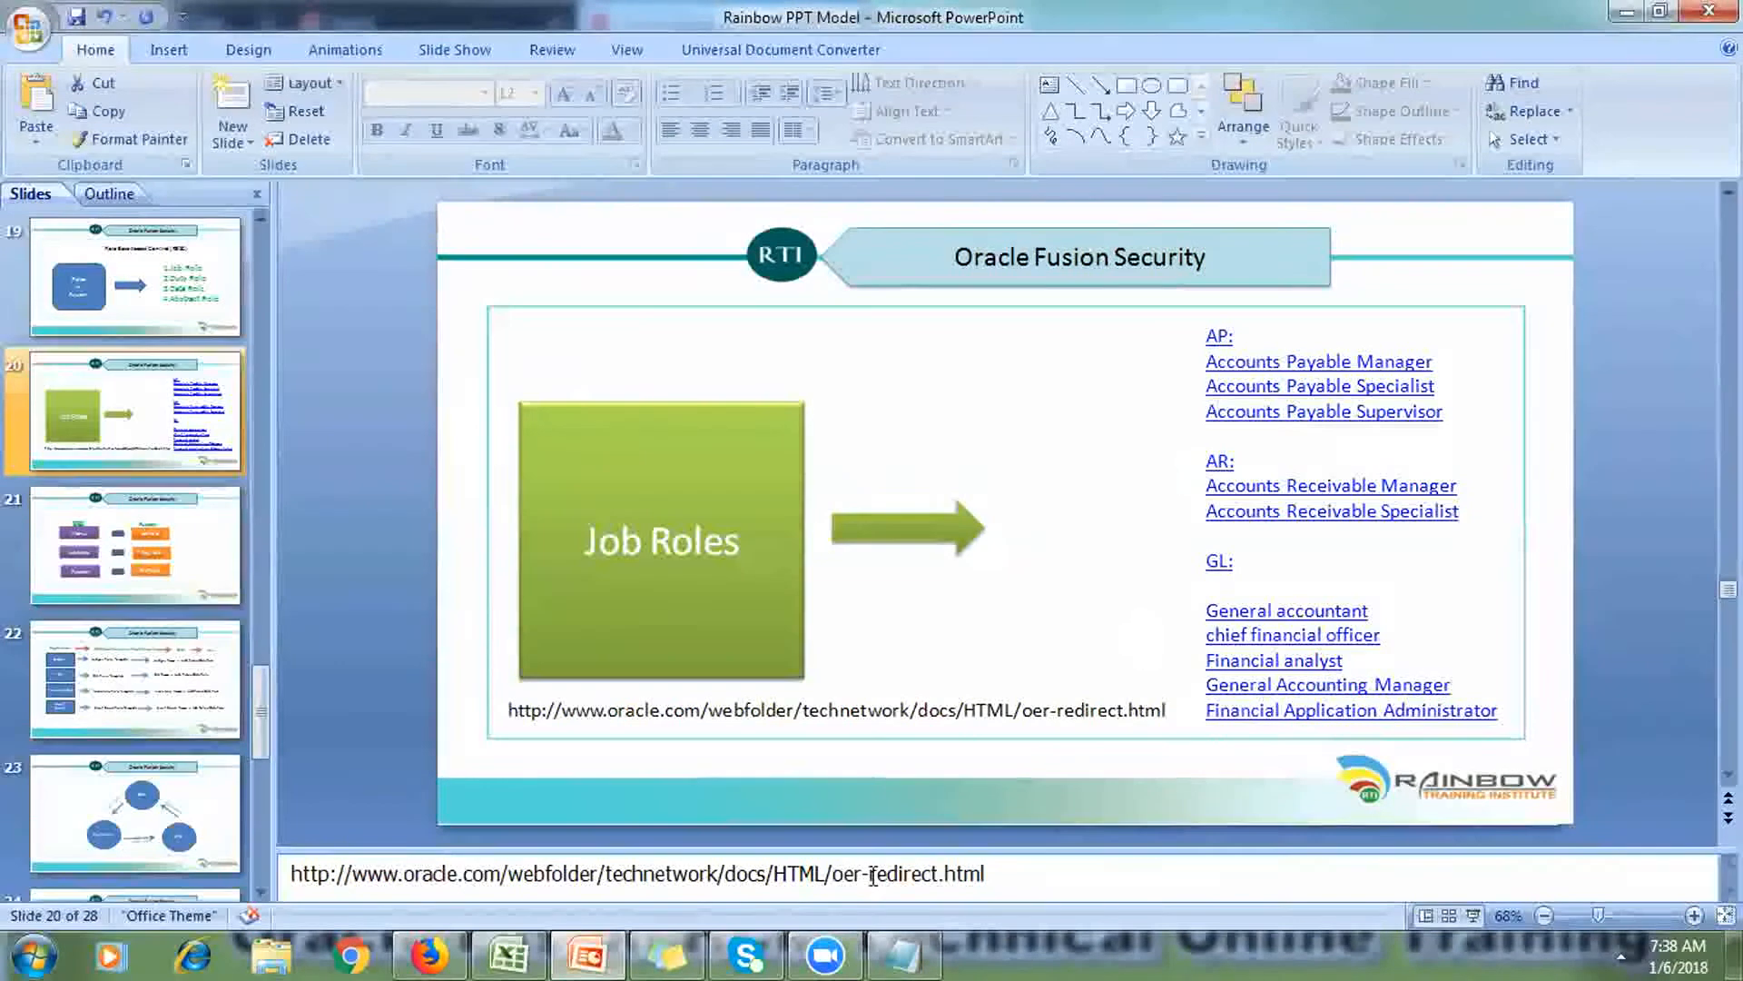
{"action": "left_click", "coordinate": [515, 953]}
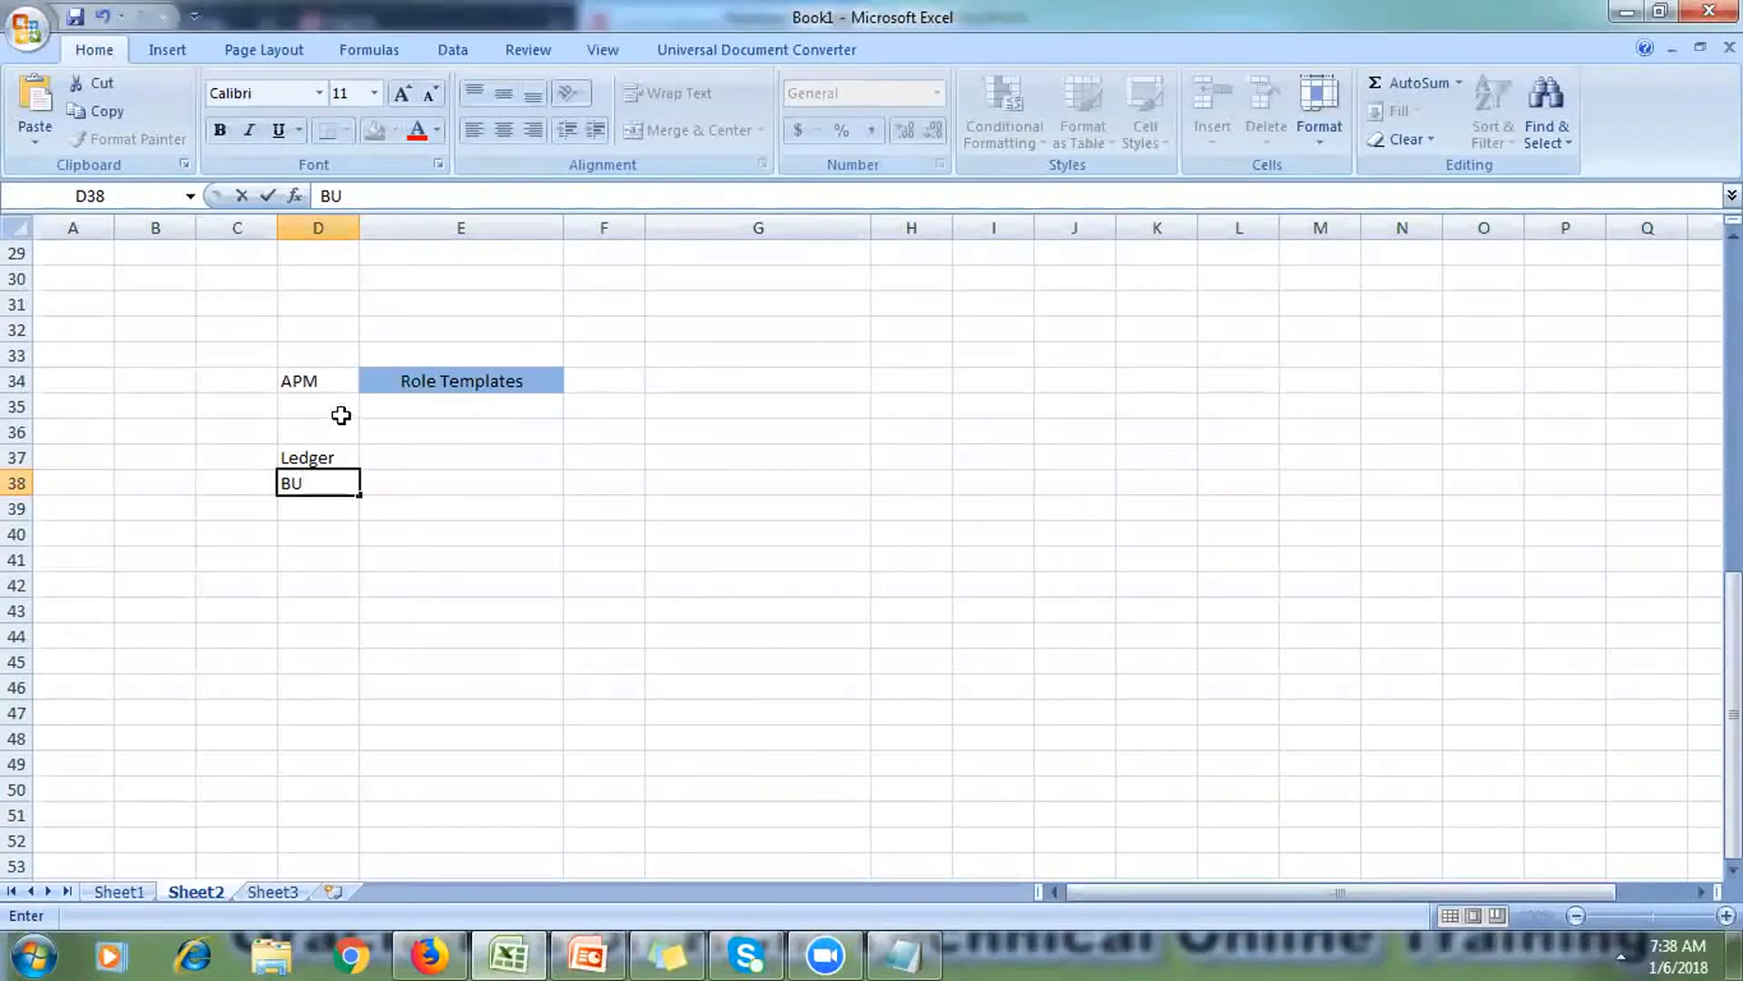
{"action": "left_click", "coordinate": [311, 501]}
{"action": "left_click", "coordinate": [326, 450]}
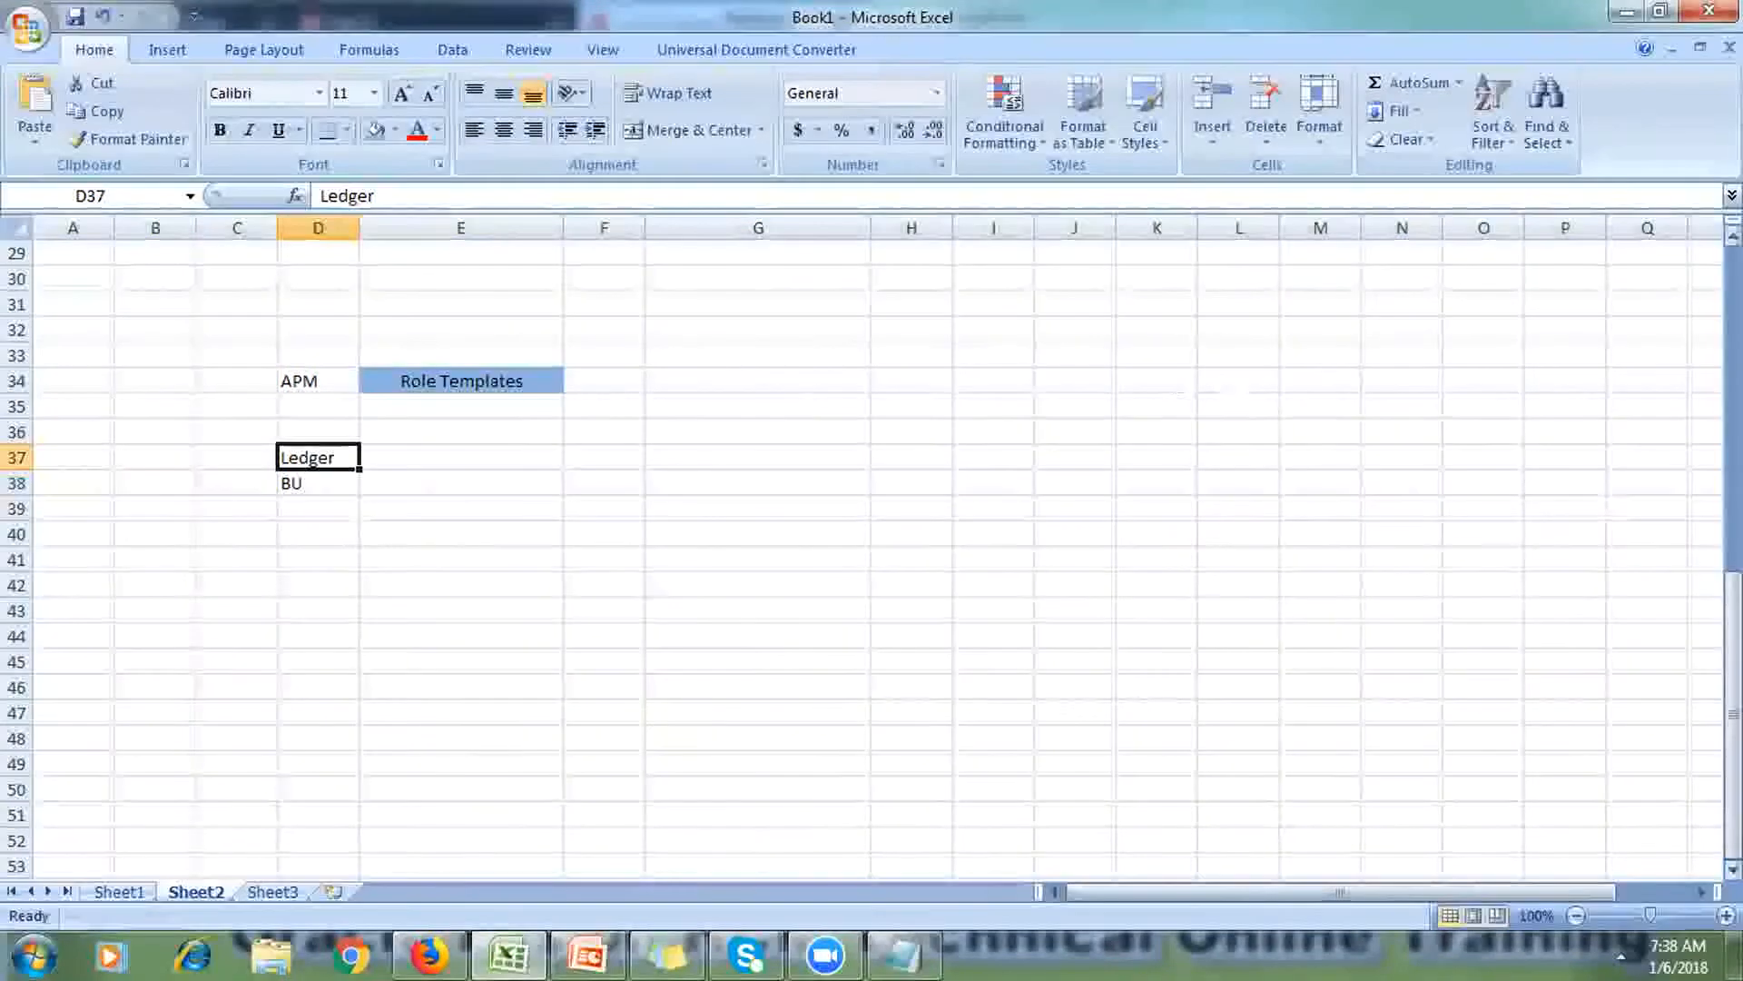
{"action": "left_click_drag", "start_coordinate": [1732, 633], "coordinate": [1732, 342]}
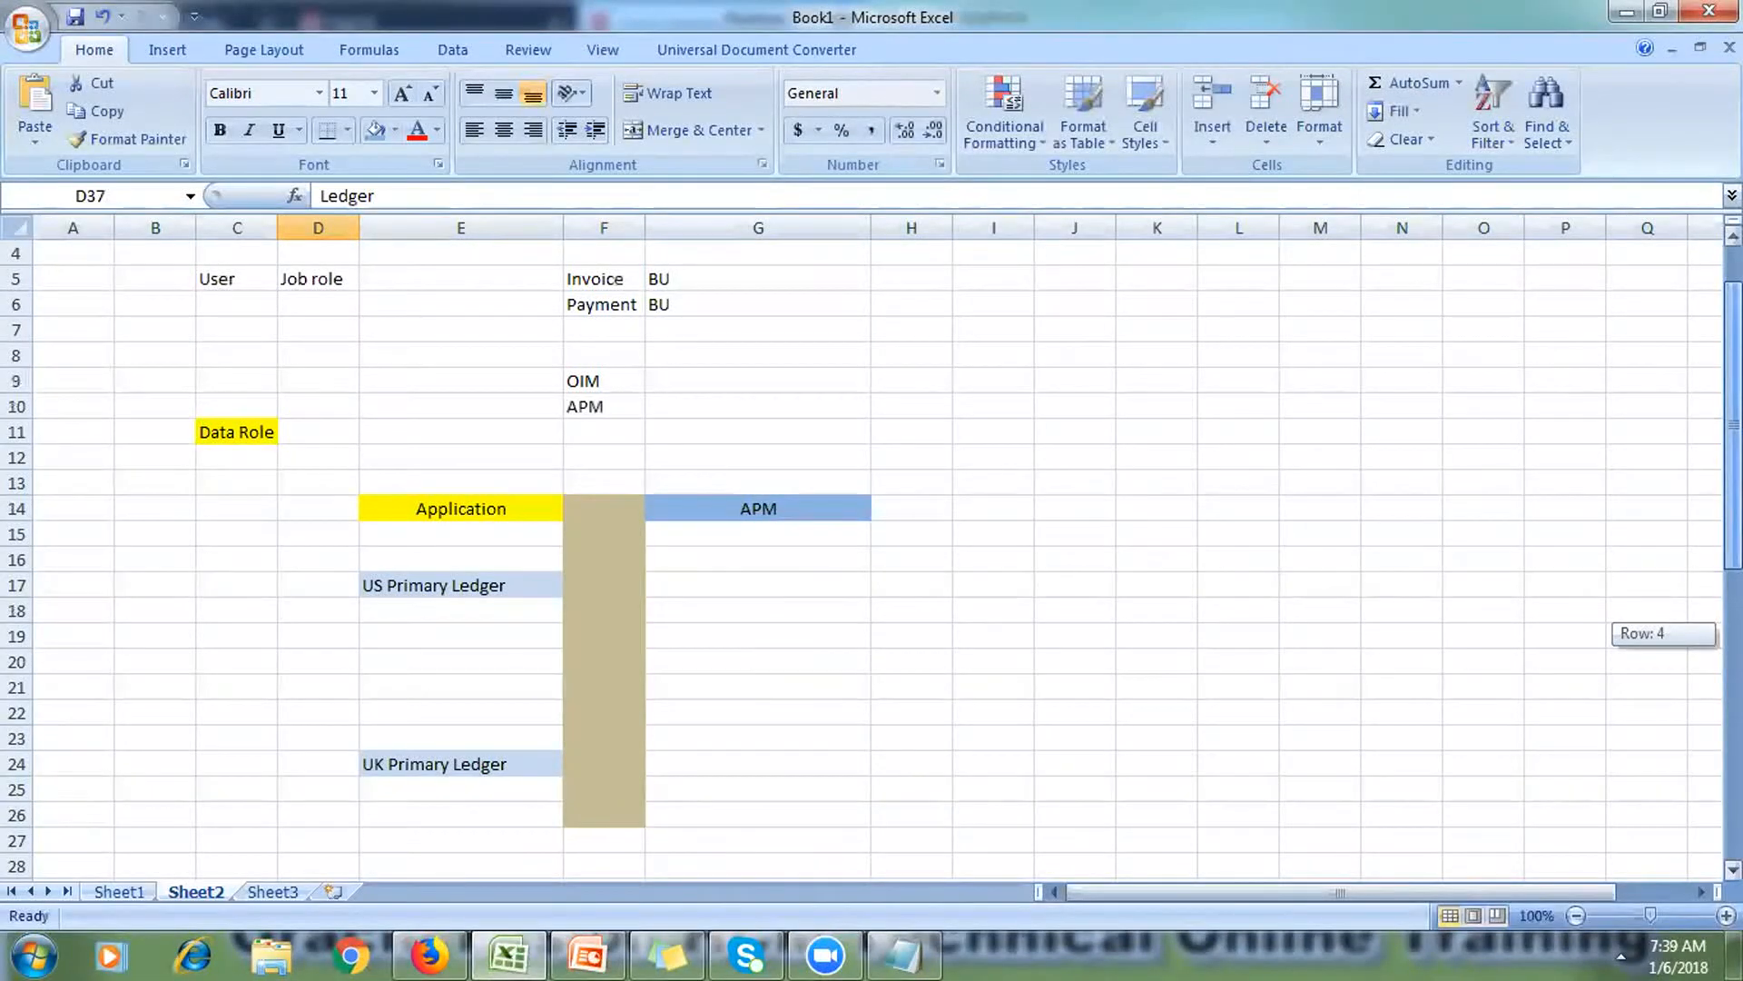
{"action": "left_click_drag", "start_coordinate": [1733, 632], "coordinate": [1733, 640]}
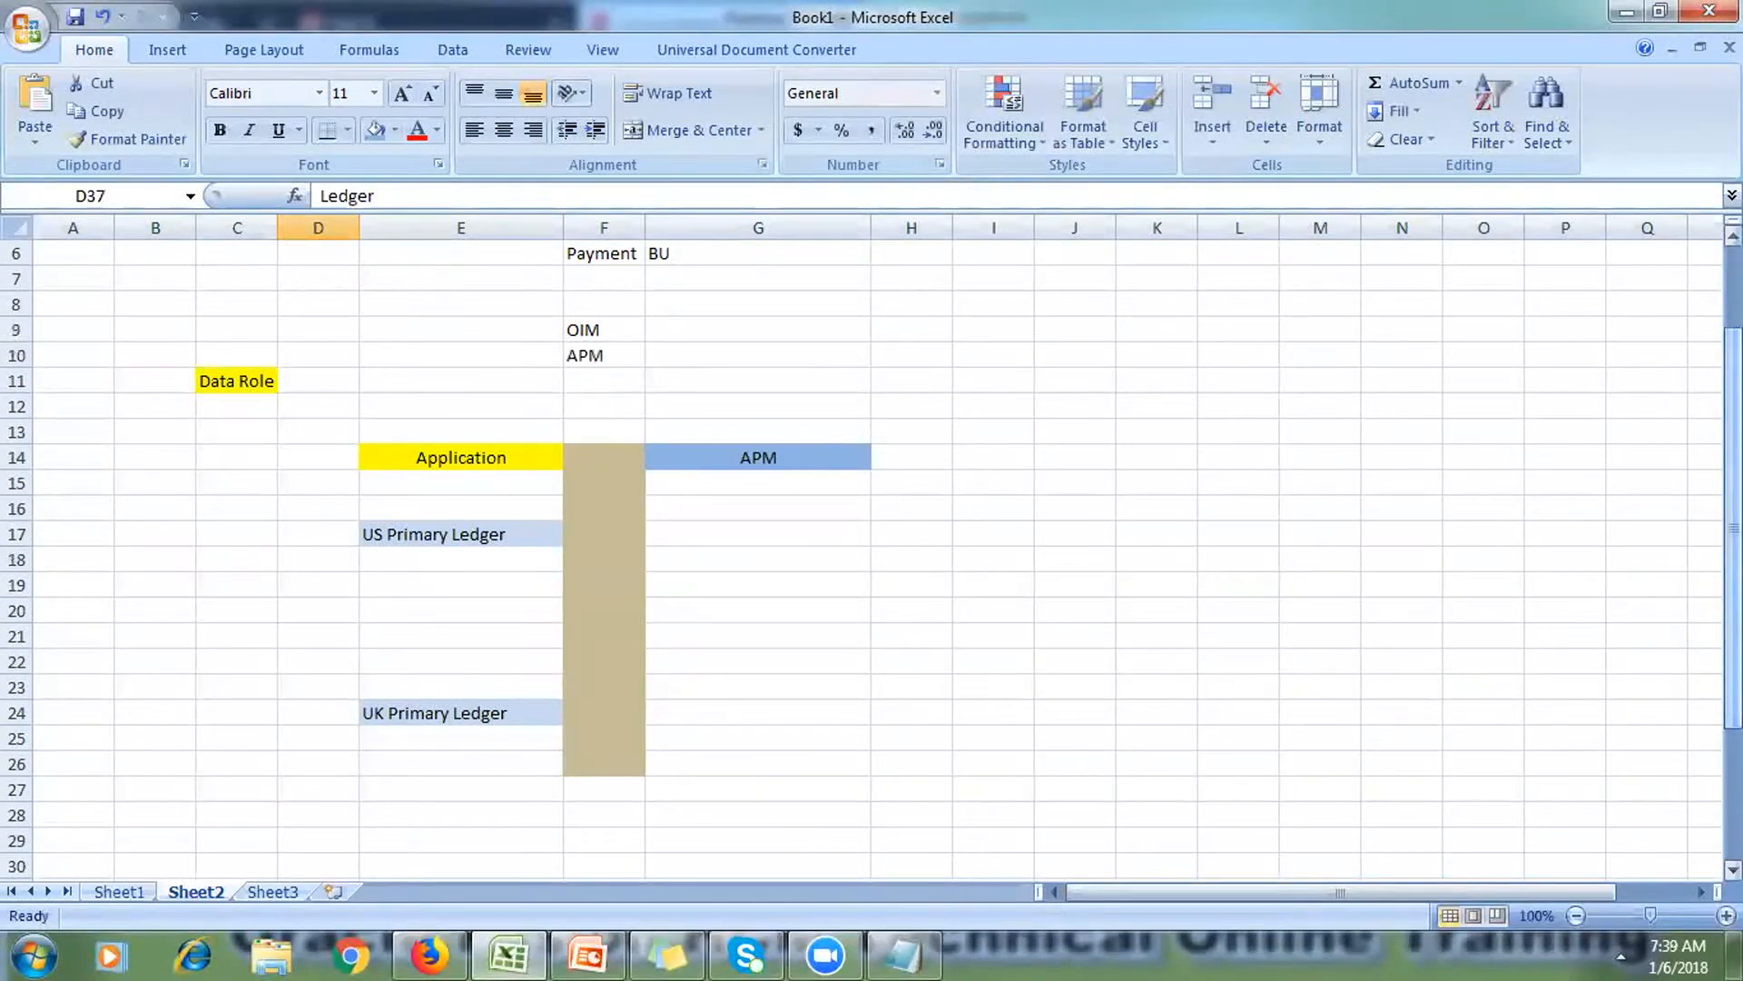
{"action": "left_click", "coordinate": [693, 565]}
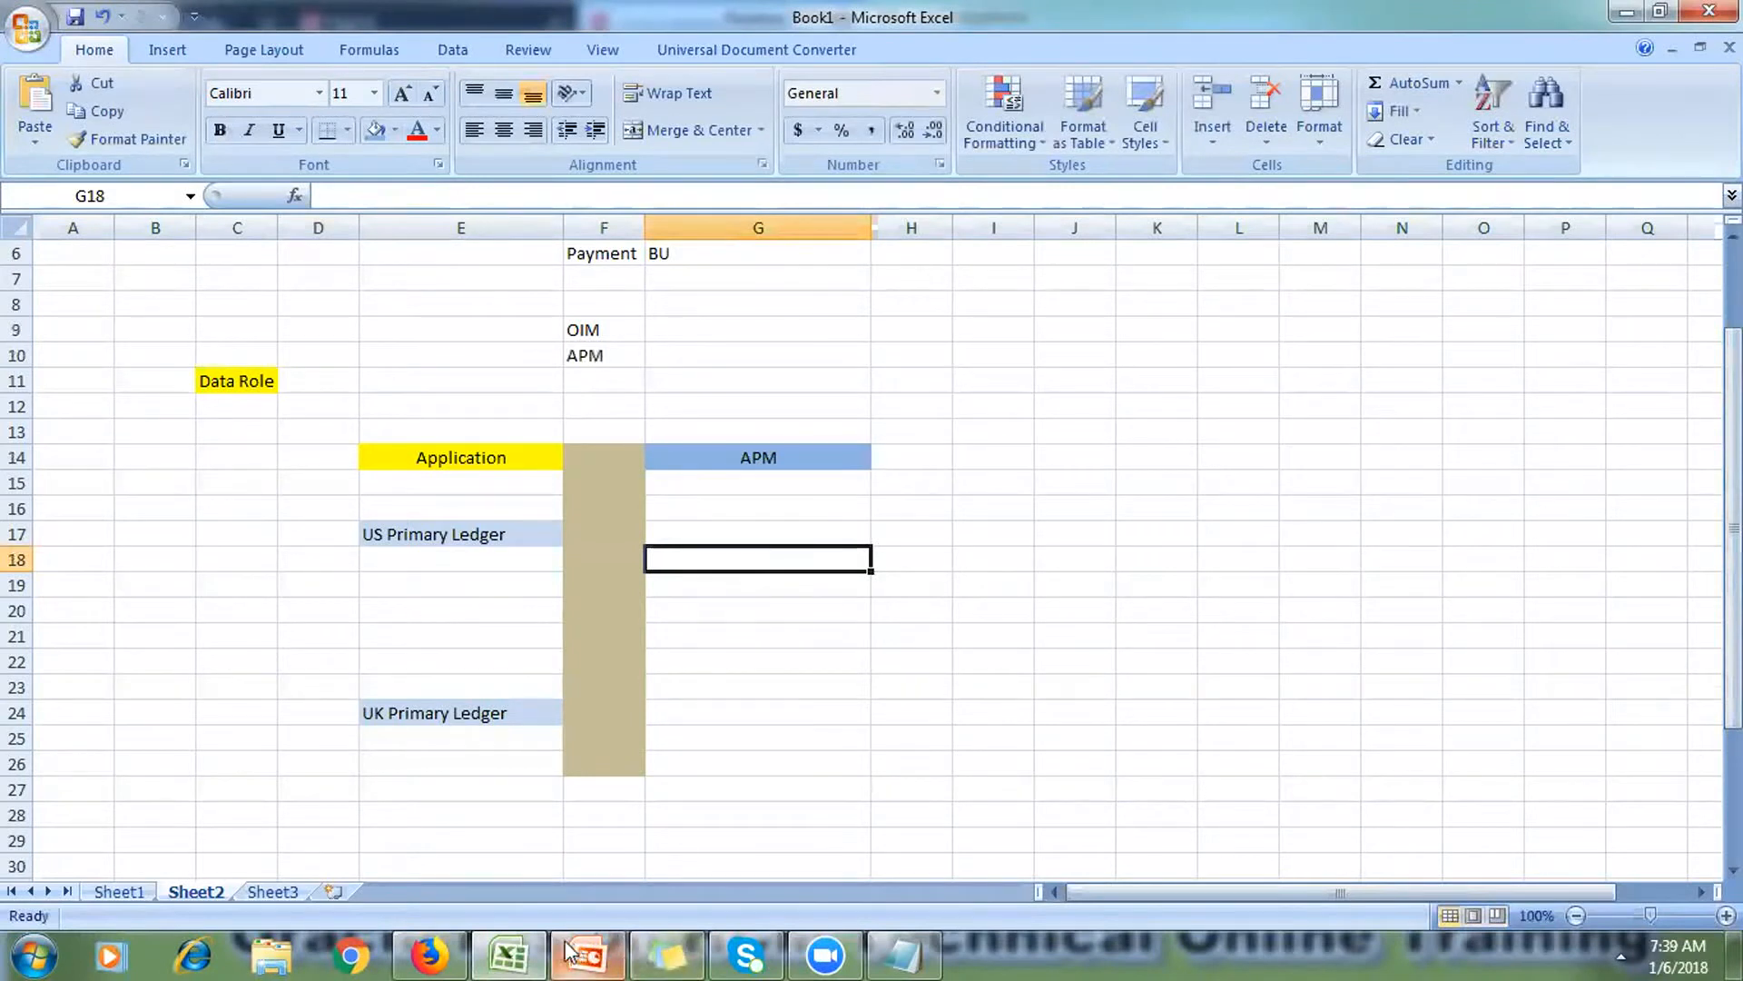
Step: Copy the five GL job role lines from slide 20 into the Notepad scratch file
{"action": "left_click", "coordinate": [522, 953]}
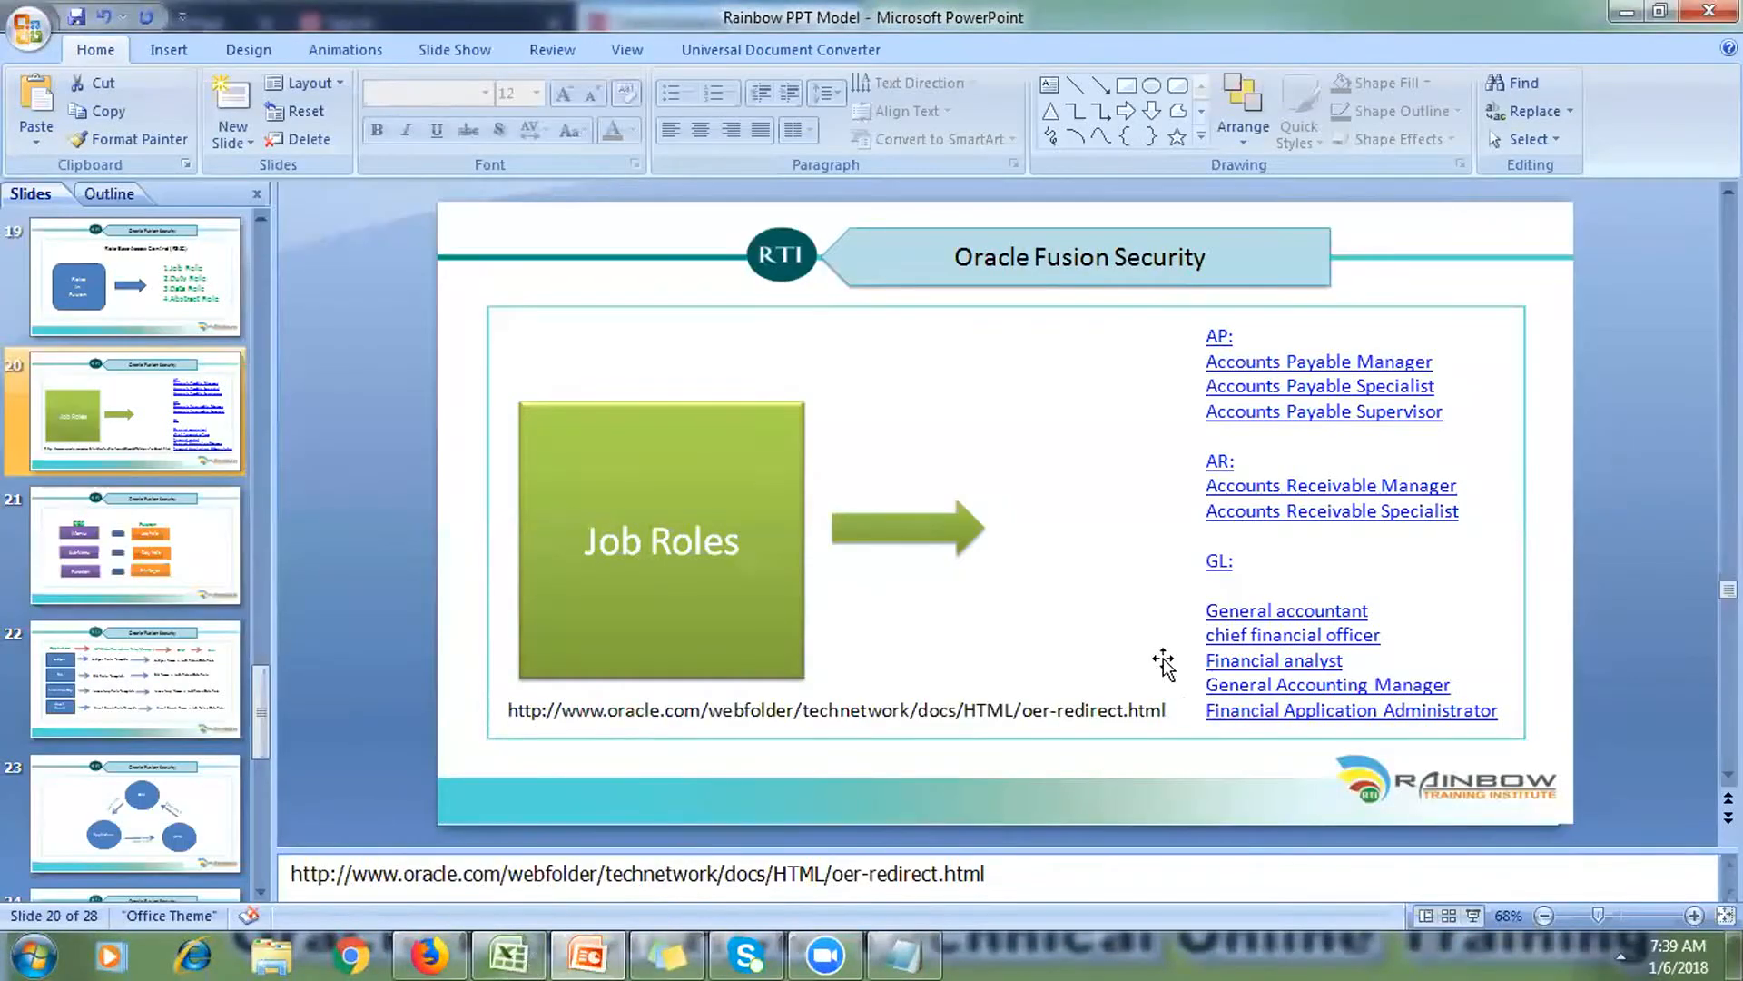
{"action": "left_click_drag", "start_coordinate": [1207, 609], "coordinate": [1437, 727]}
{"action": "key", "text": "ctrl+c"}
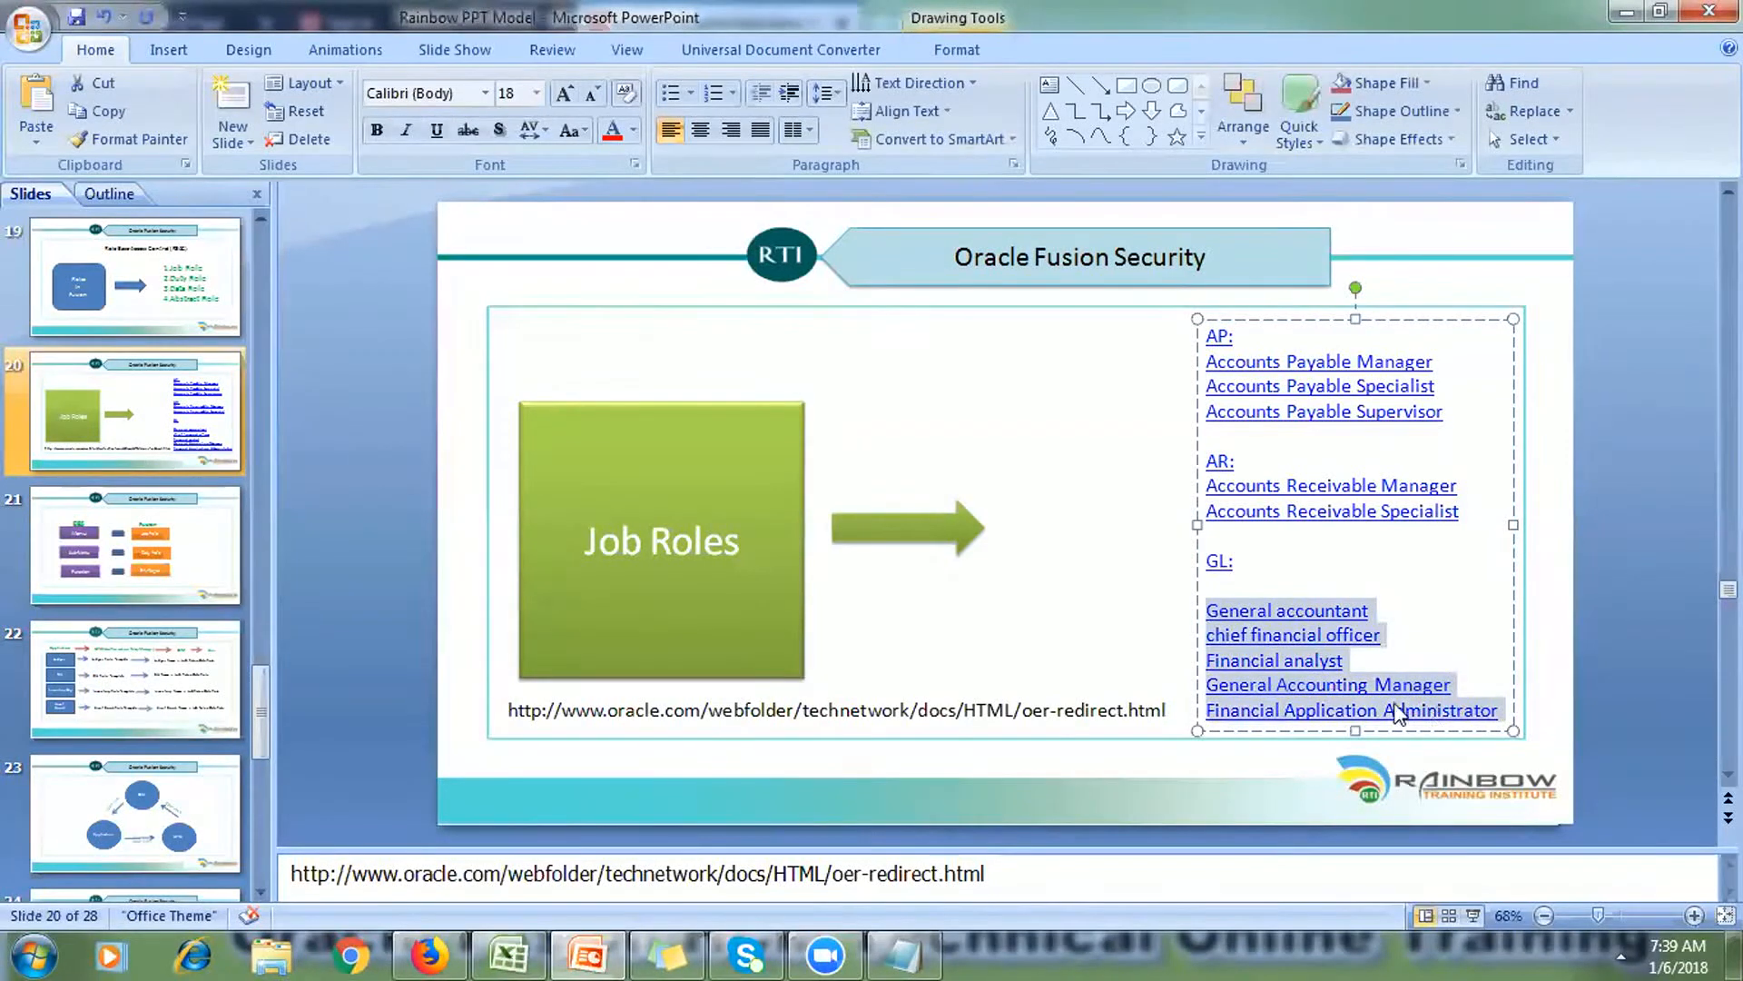
{"action": "left_click", "coordinate": [919, 953]}
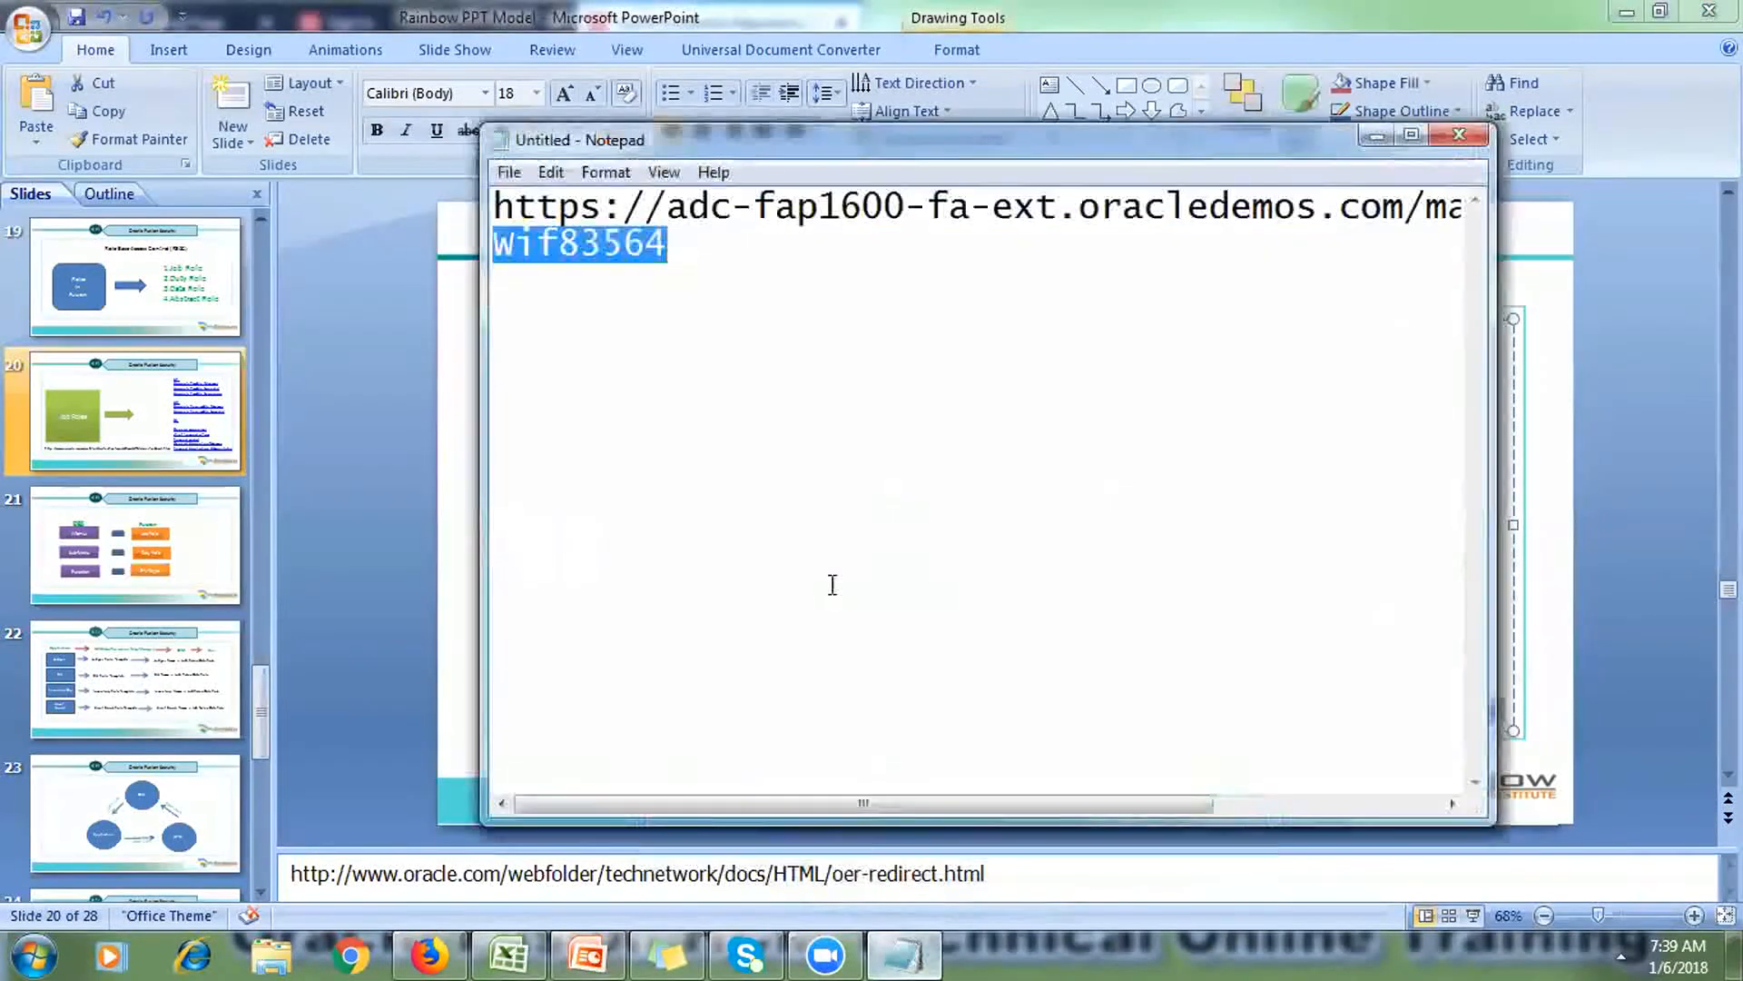
{"action": "left_click", "coordinate": [799, 373]}
{"action": "key", "text": "Return"}
{"action": "key", "text": "Return"}
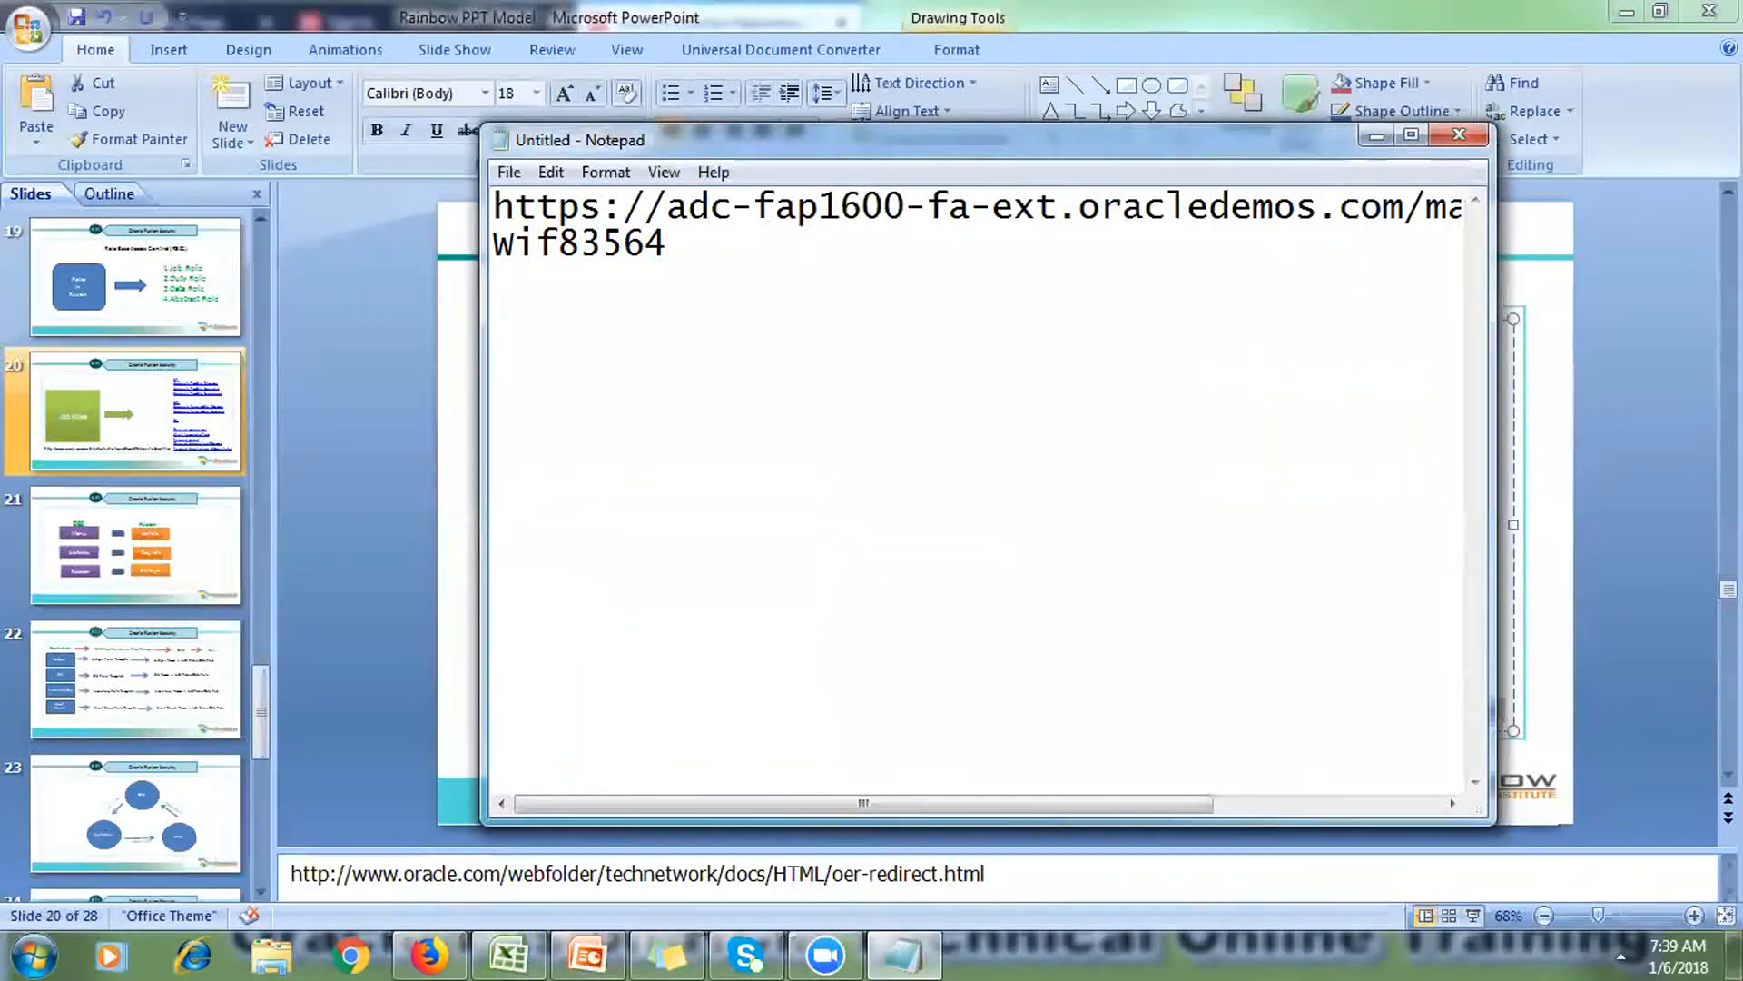
{"action": "key", "text": "ctrl+v"}
Step: Paste the five job roles from Notepad into Excel cells G18:G22 under APM
{"action": "left_click_drag", "start_coordinate": [1265, 475], "coordinate": [476, 330]}
{"action": "key", "text": "ctrl+c"}
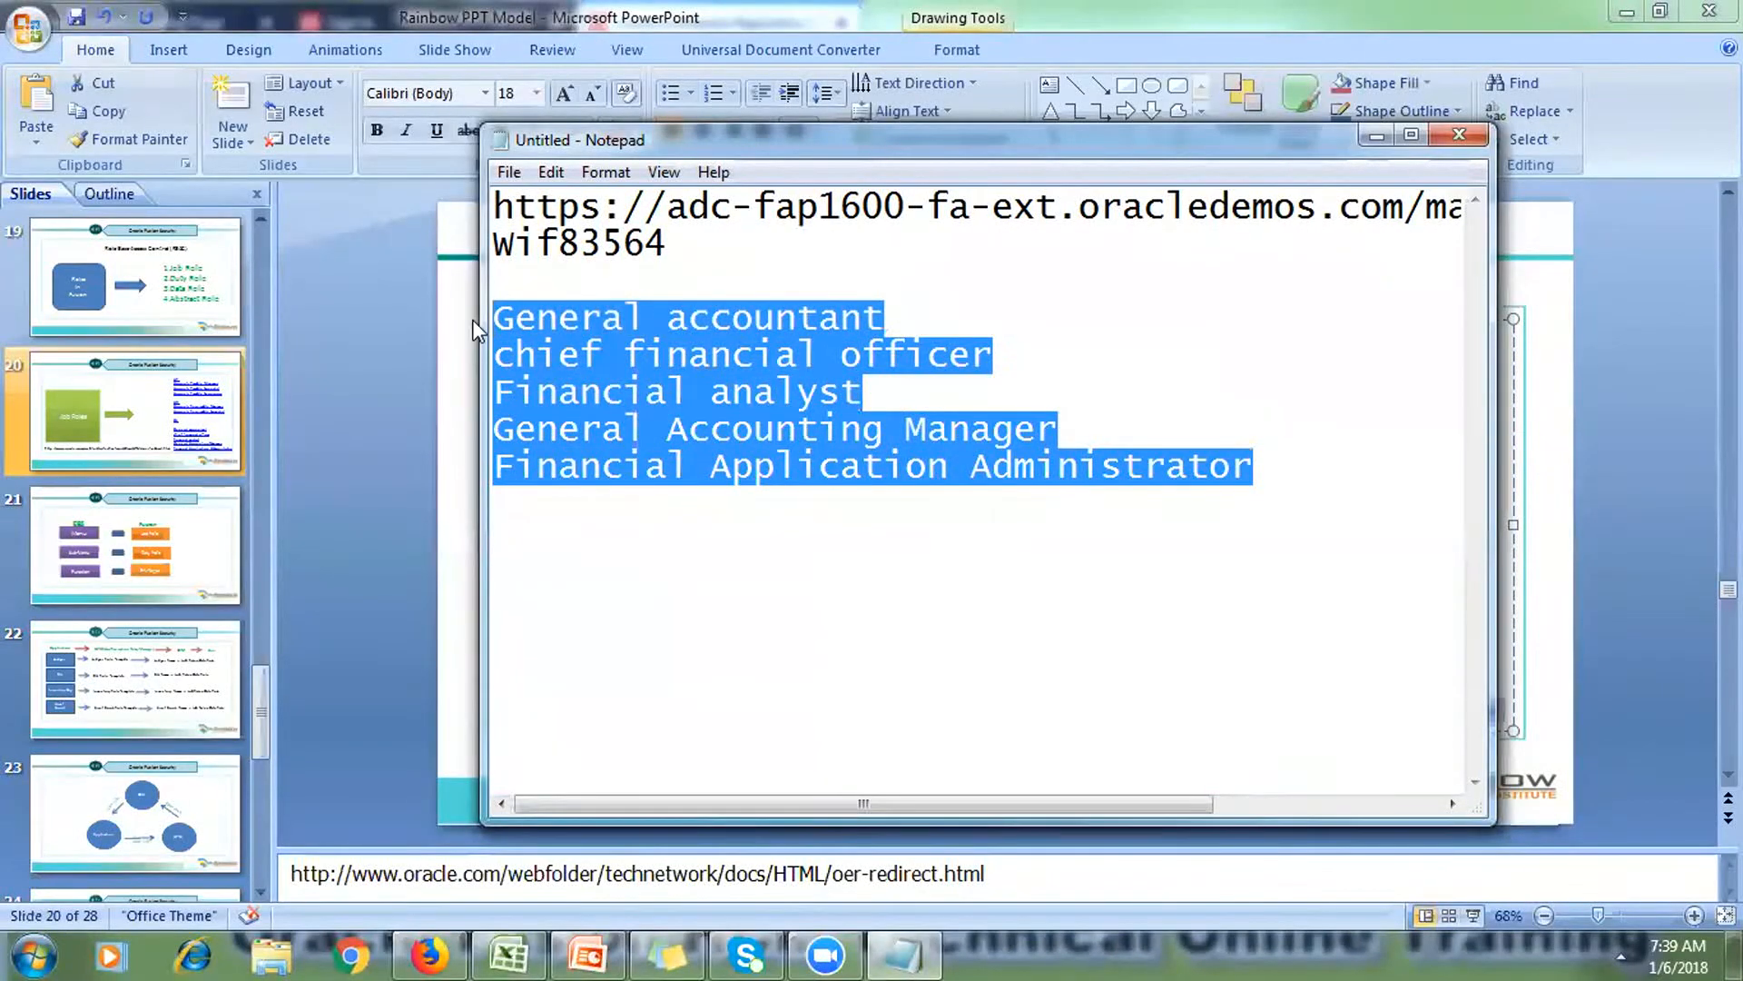
{"action": "left_click", "coordinate": [502, 951]}
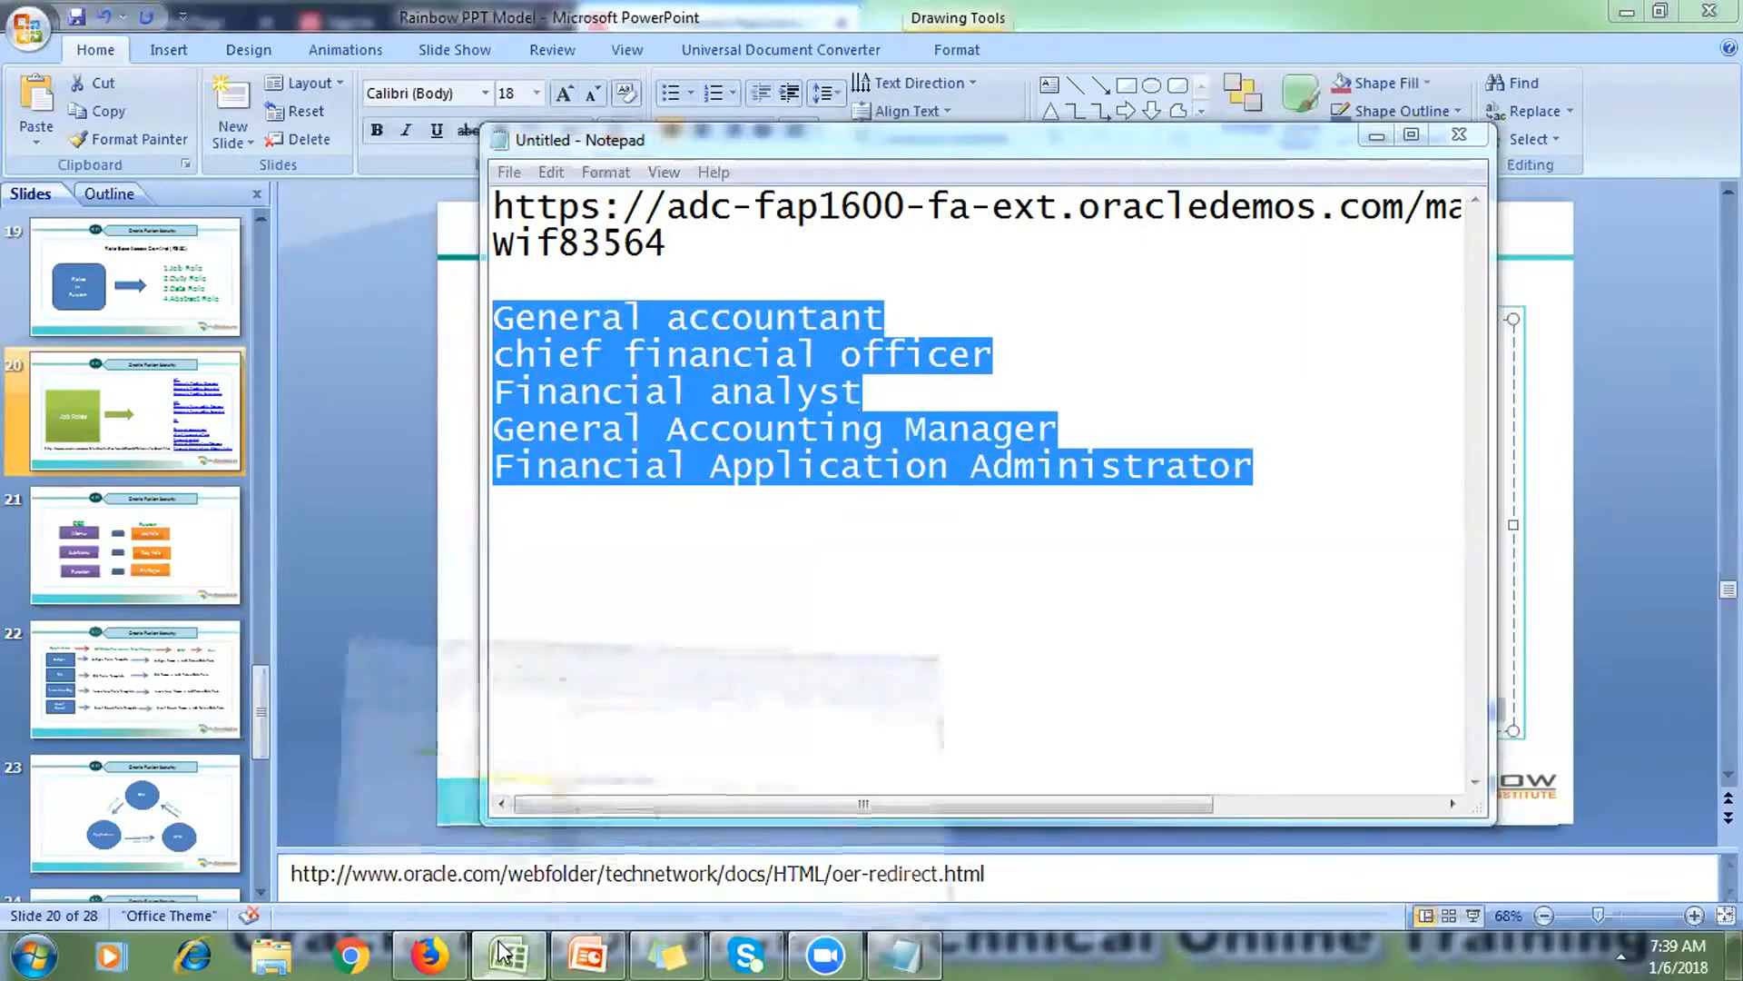
{"action": "left_click_drag", "start_coordinate": [683, 554], "coordinate": [696, 683]}
{"action": "key", "text": "ctrl+v"}
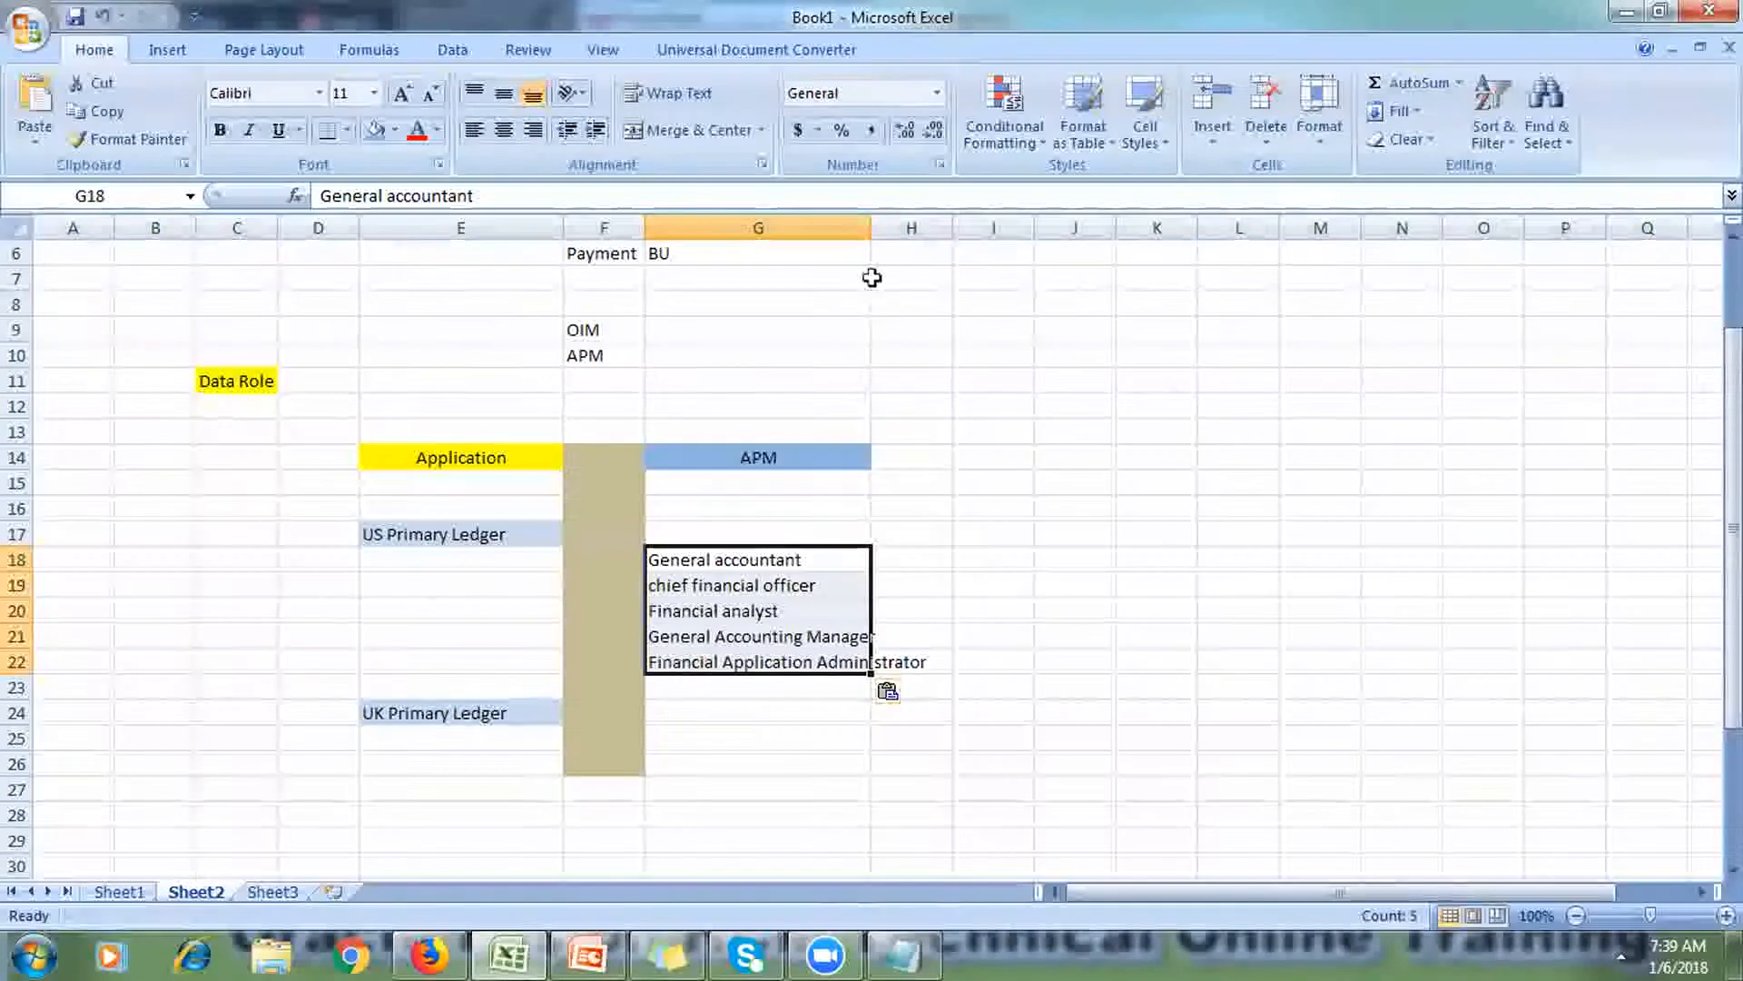
Step: Widen column G and append '+ US Primary Ledger' to the G18, G19 and G20 roles
{"action": "left_click_drag", "start_coordinate": [871, 227], "coordinate": [973, 233]}
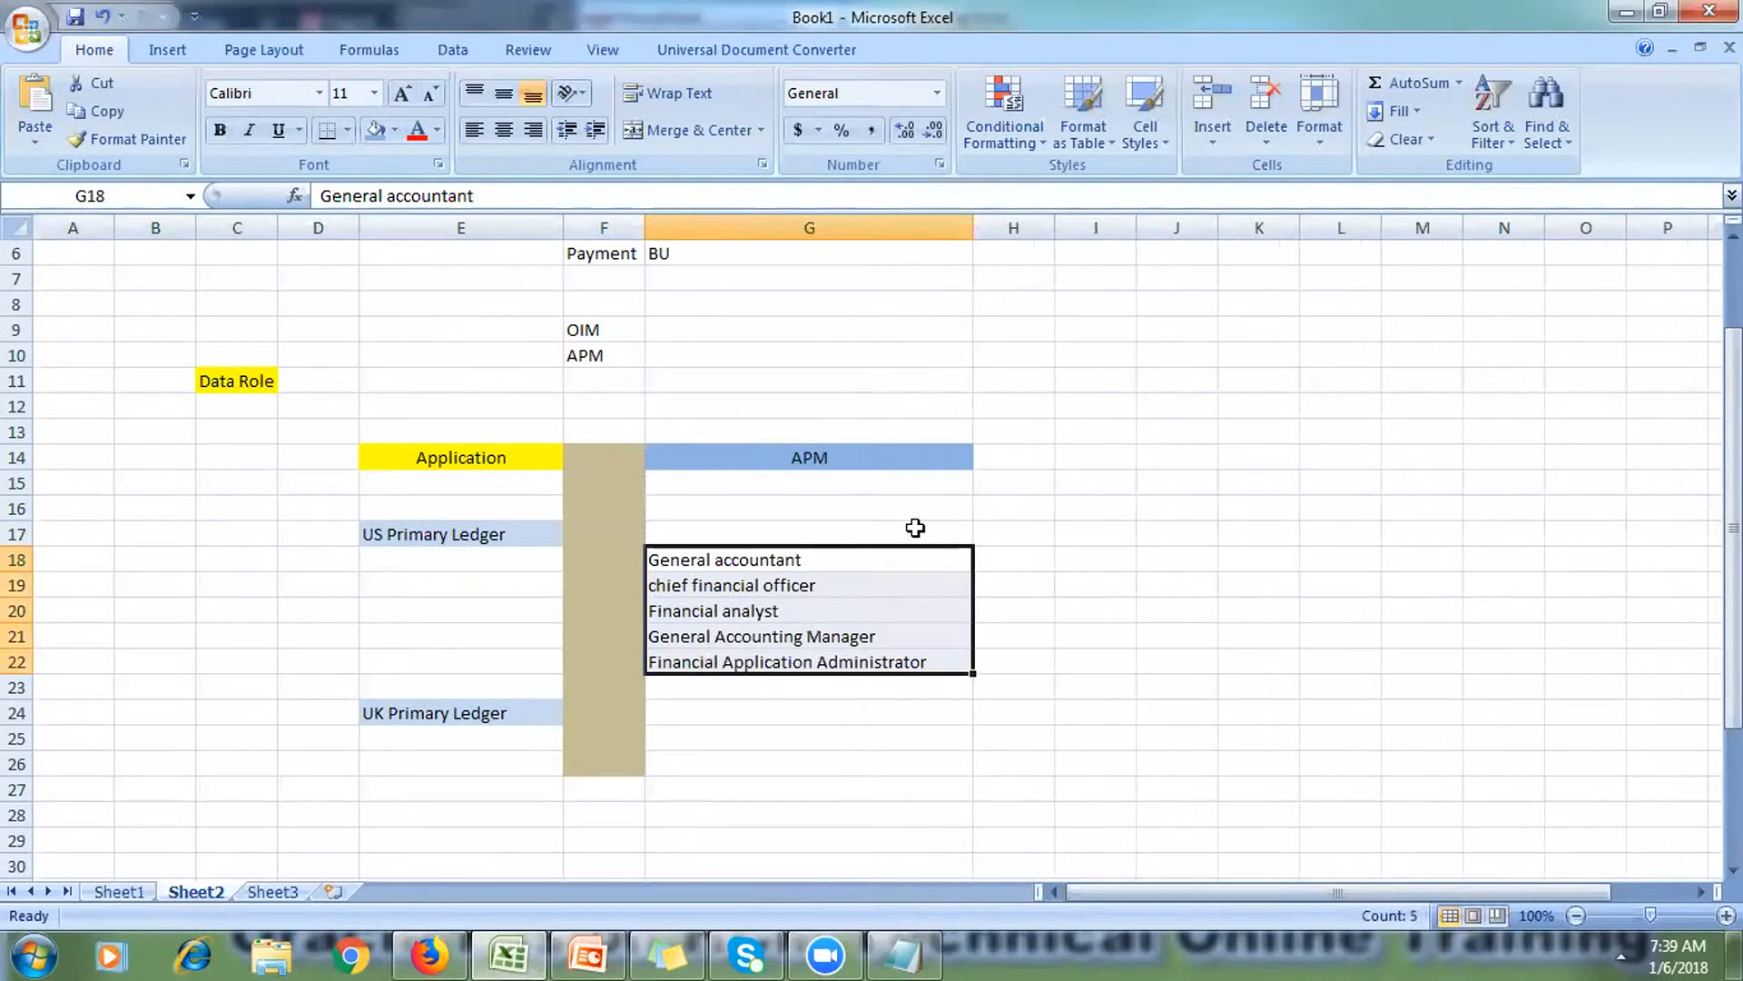
{"action": "double_click", "coordinate": [877, 554]}
{"action": "type", "text": "+ US"}
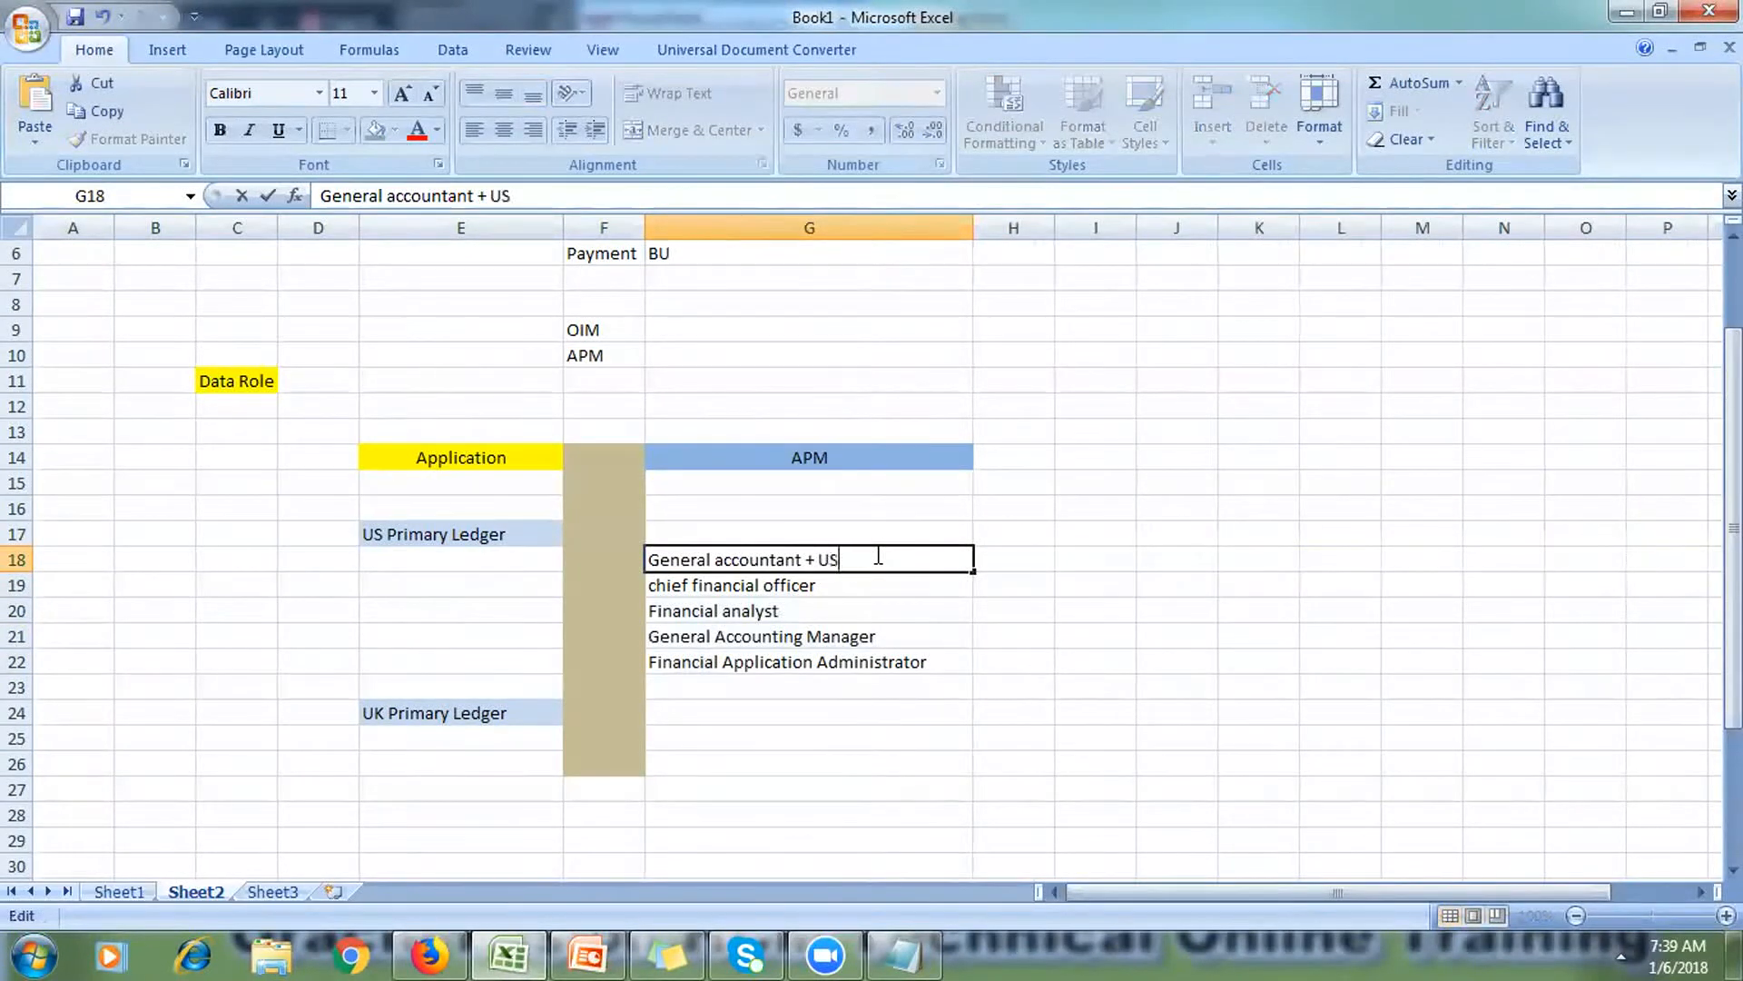
{"action": "type", "text": " Primary Ledger"}
{"action": "double_click", "coordinate": [876, 588]}
{"action": "type", "text": "+ US Primary "}
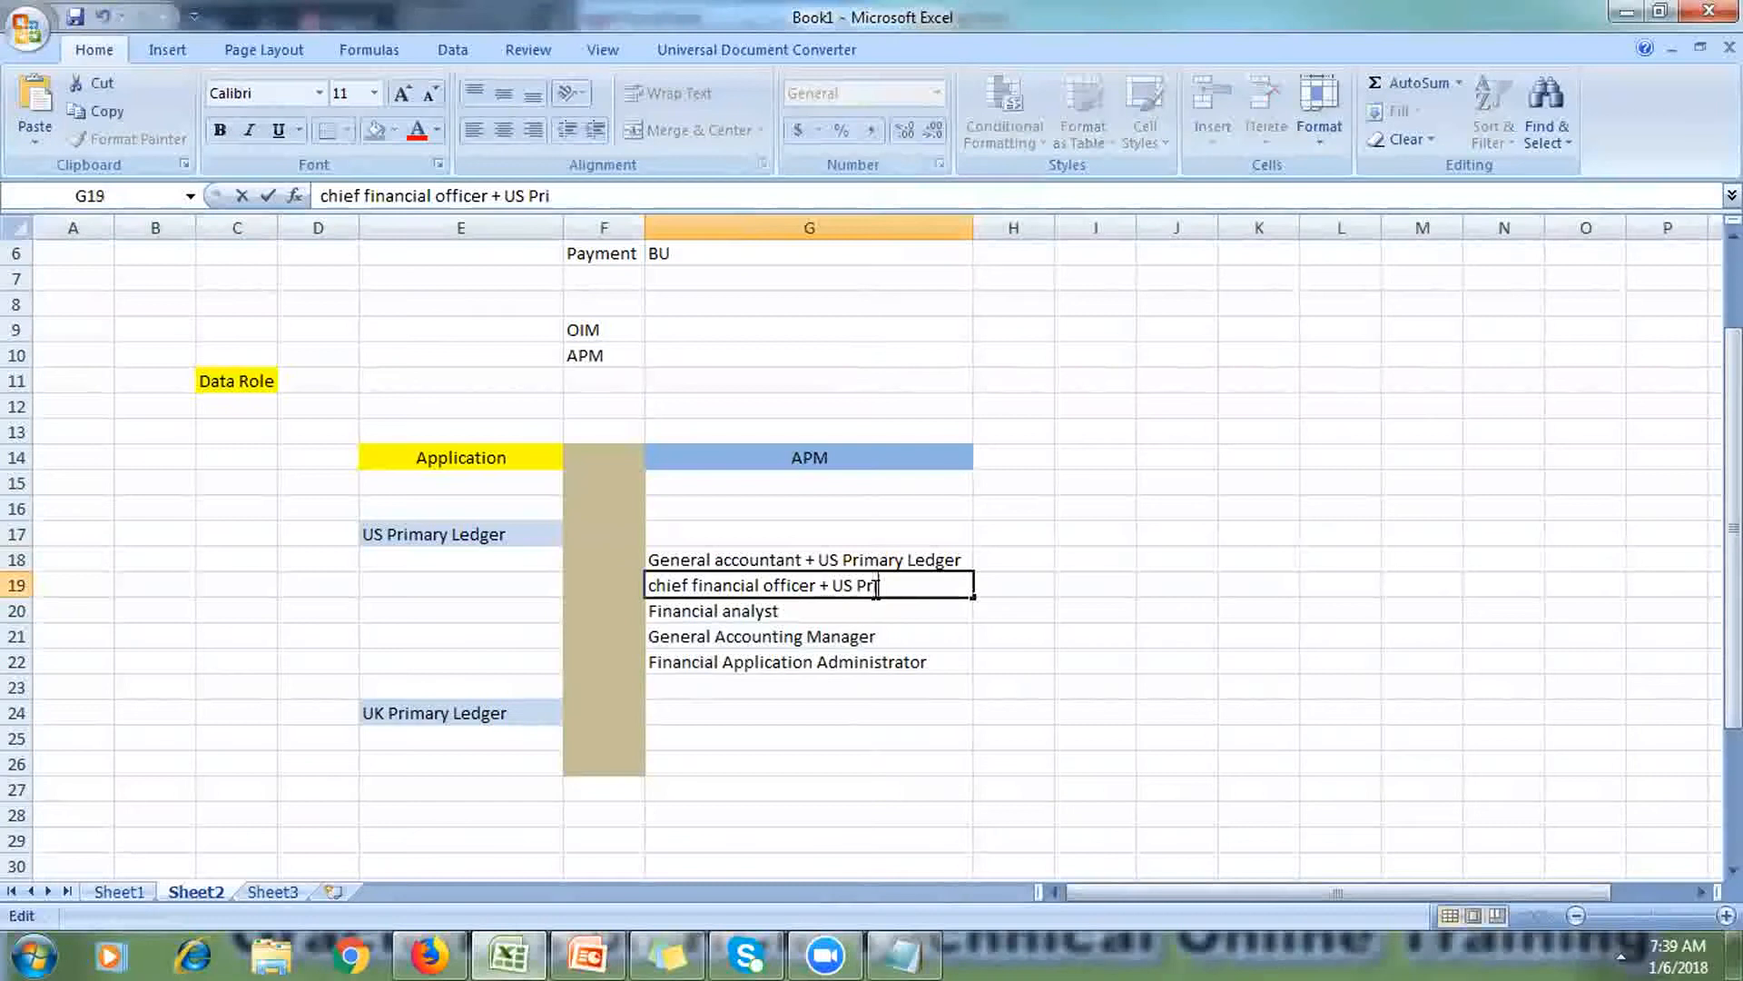
{"action": "type", "text": "Ledger"}
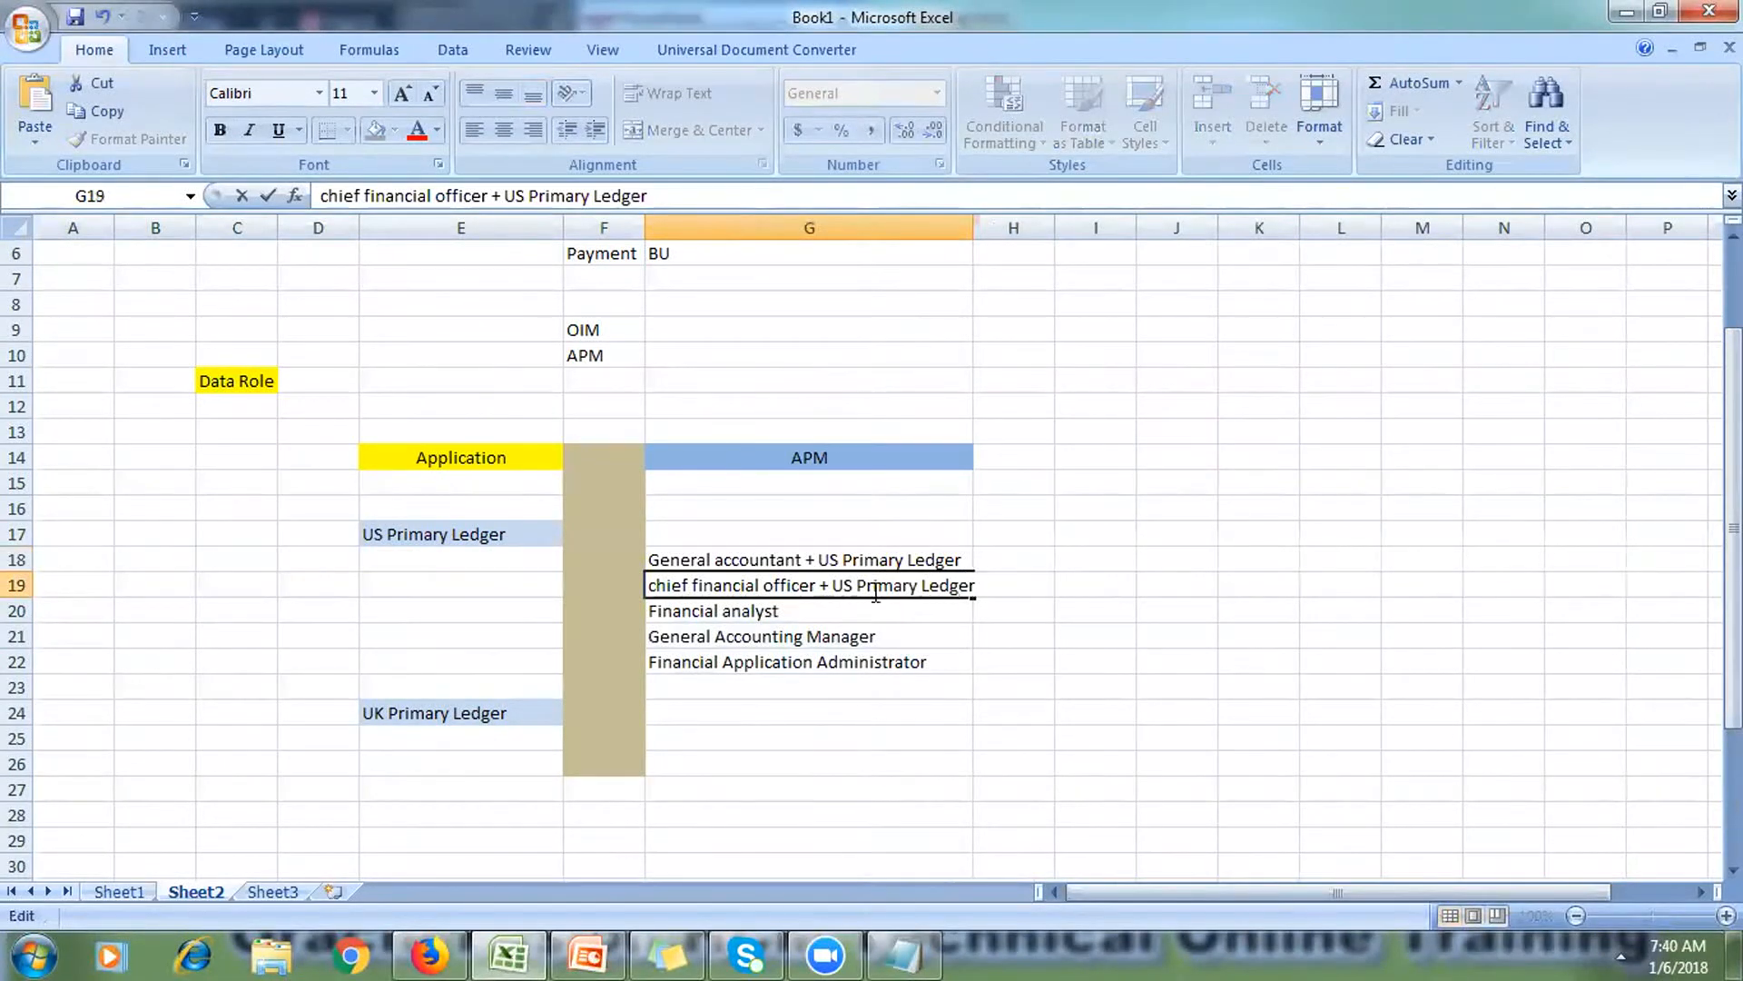
{"action": "left_click", "coordinate": [867, 601]}
{"action": "double_click", "coordinate": [874, 604]}
{"action": "type", "text": "+ u"}
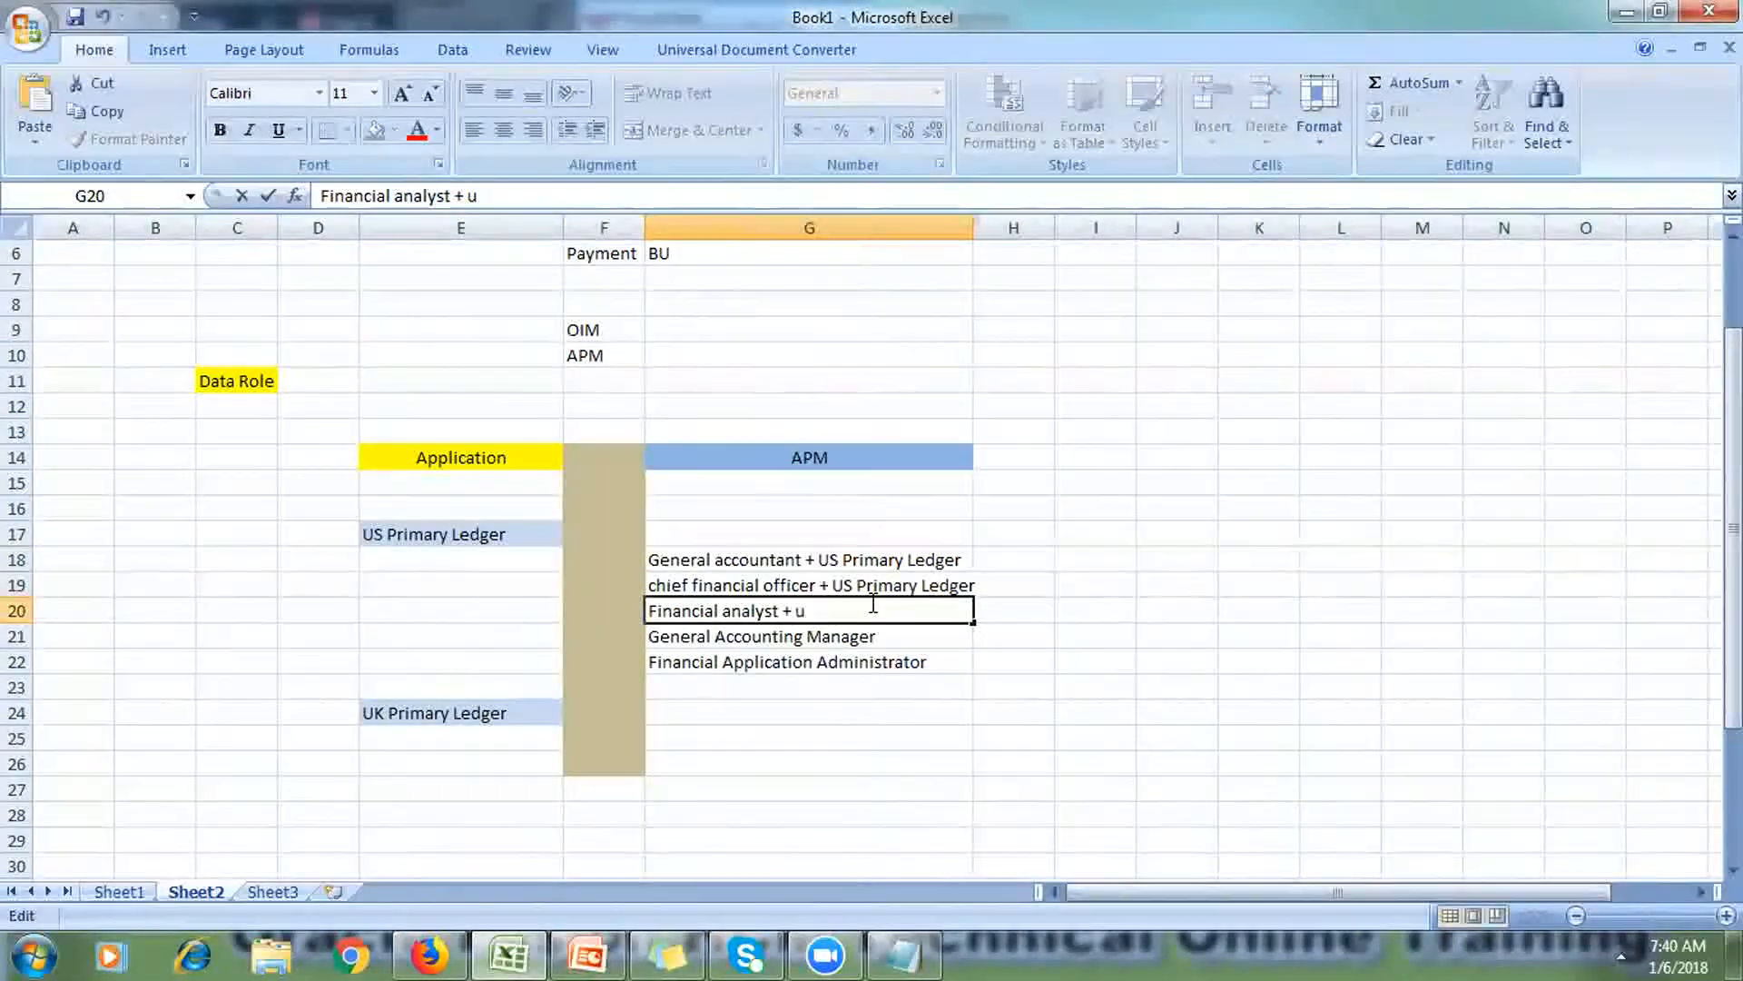
{"action": "key", "text": "BackSpace"}
{"action": "type", "text": "Us Primary Led"}
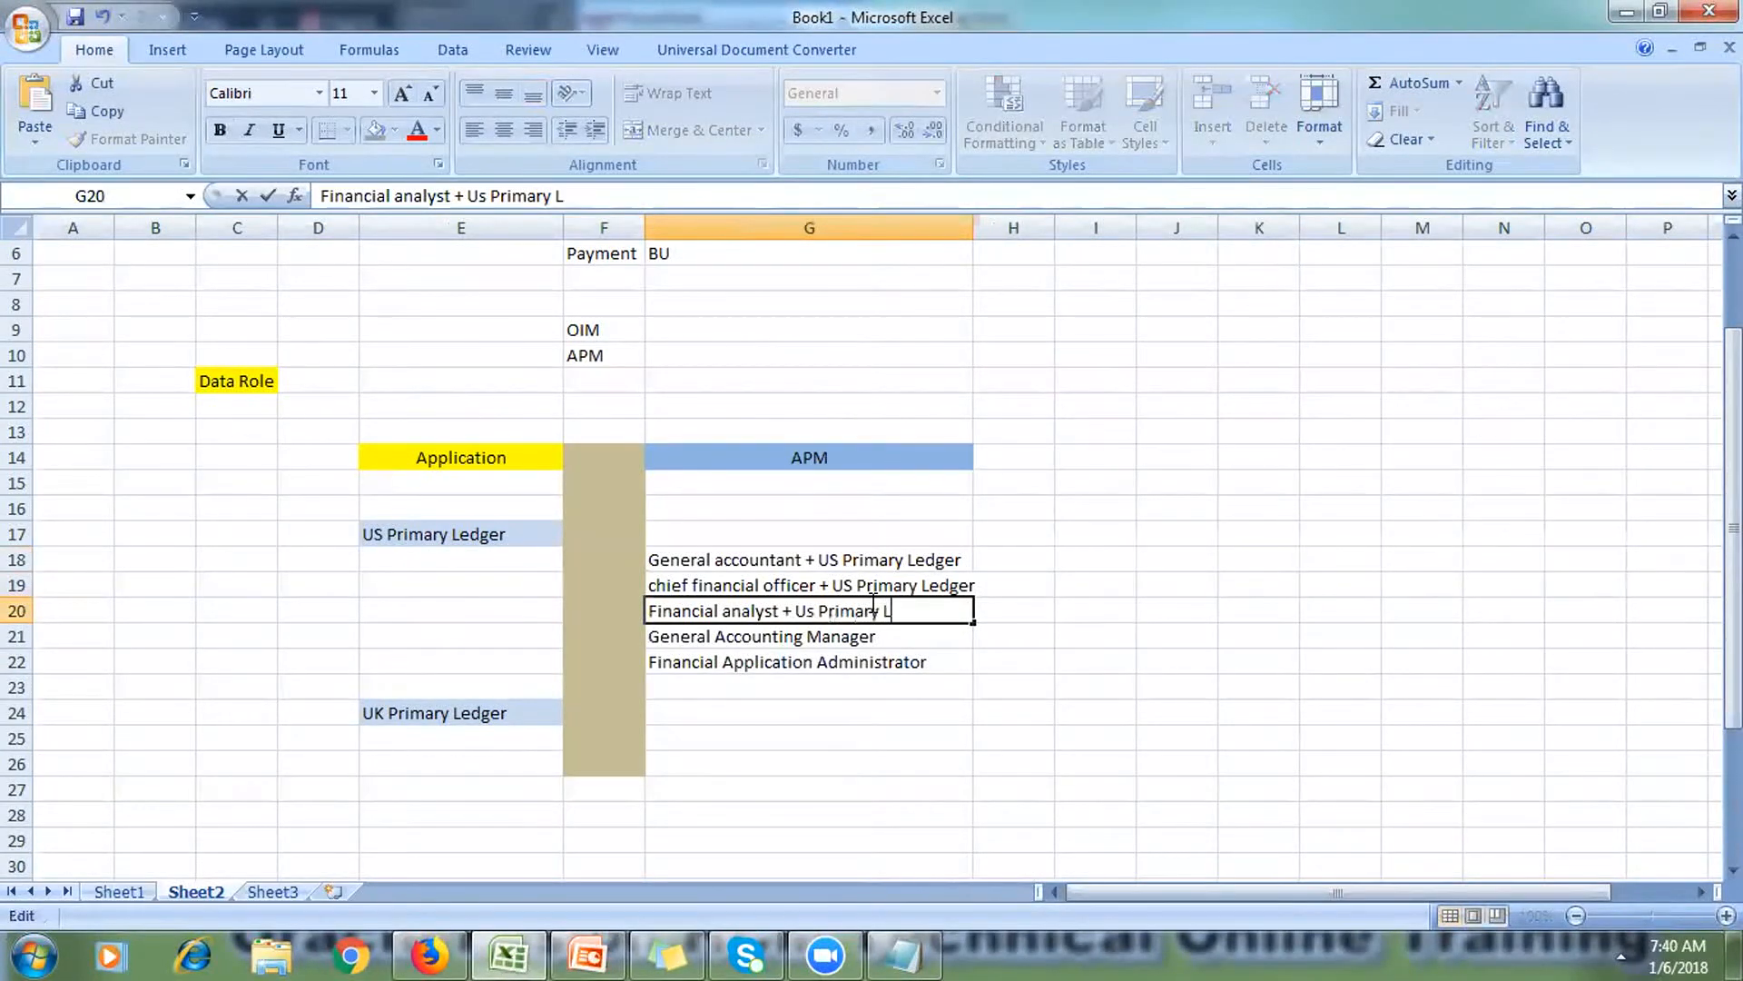
{"action": "type", "text": "ger"}
Step: Widen column G further and append '+ Us Primary Ledger' to the G21 and G22 roles
{"action": "left_click_drag", "start_coordinate": [947, 608], "coordinate": [796, 610]}
{"action": "key", "text": "ctrl+c"}
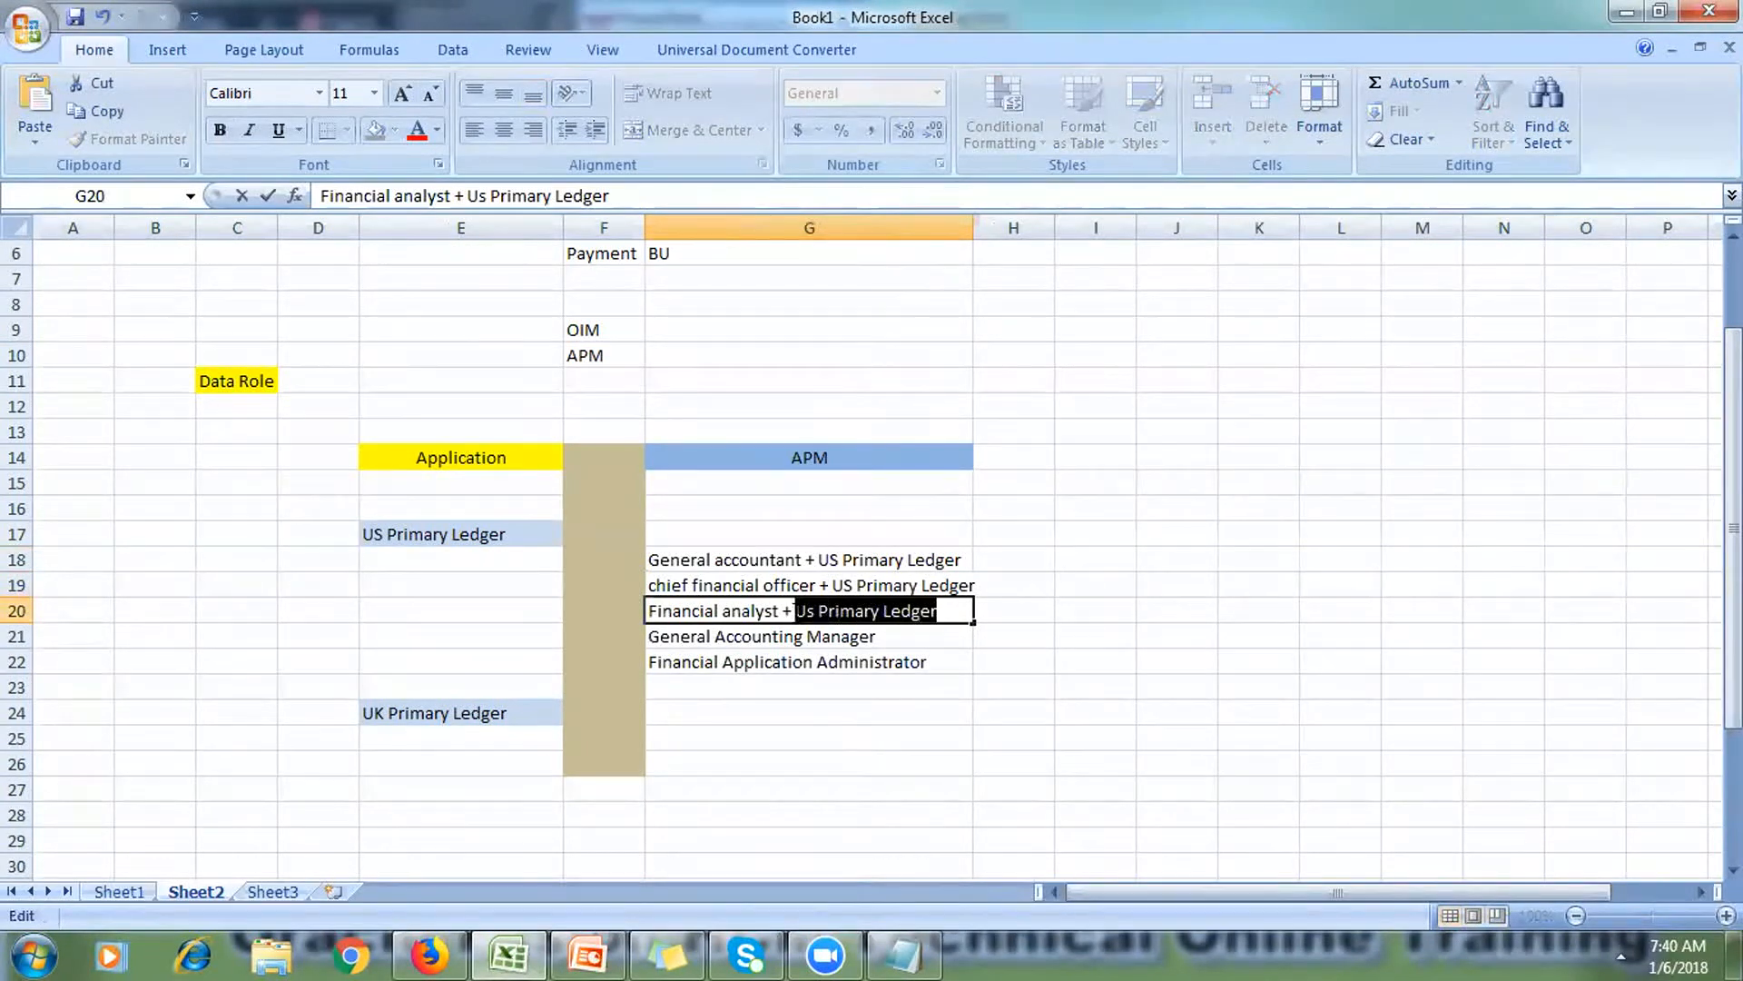
{"action": "left_click", "coordinate": [1094, 405]}
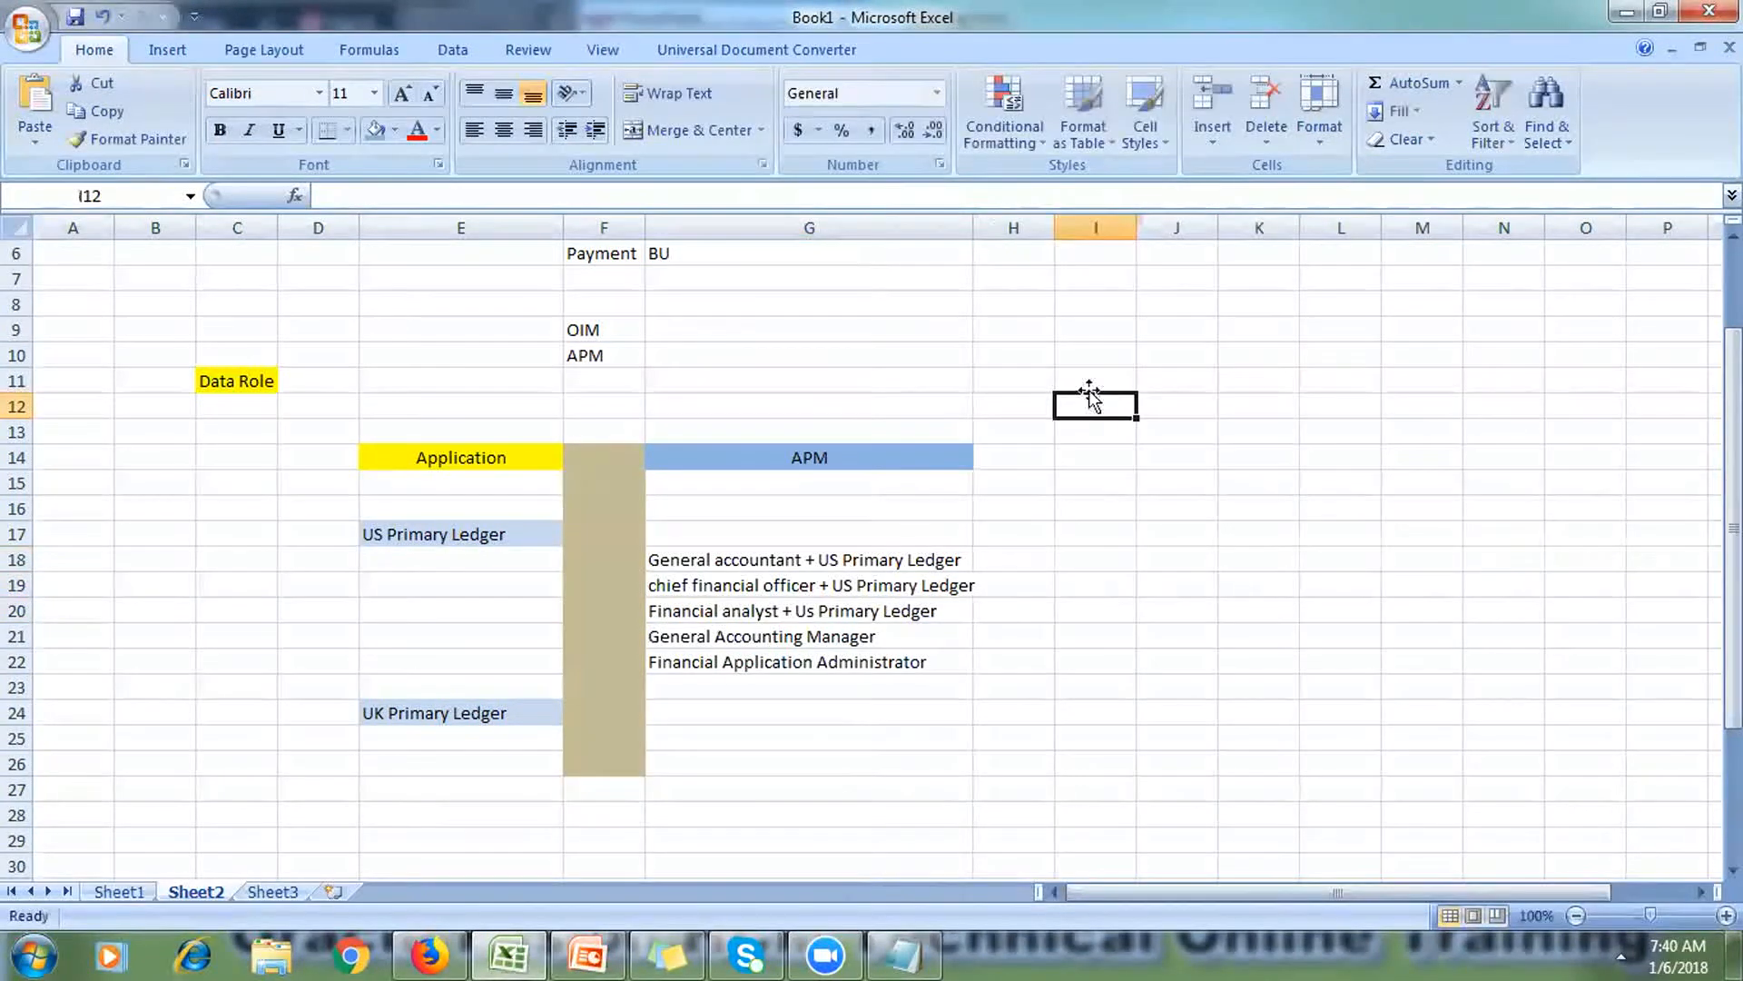
{"action": "left_click_drag", "start_coordinate": [973, 226], "coordinate": [1102, 243]}
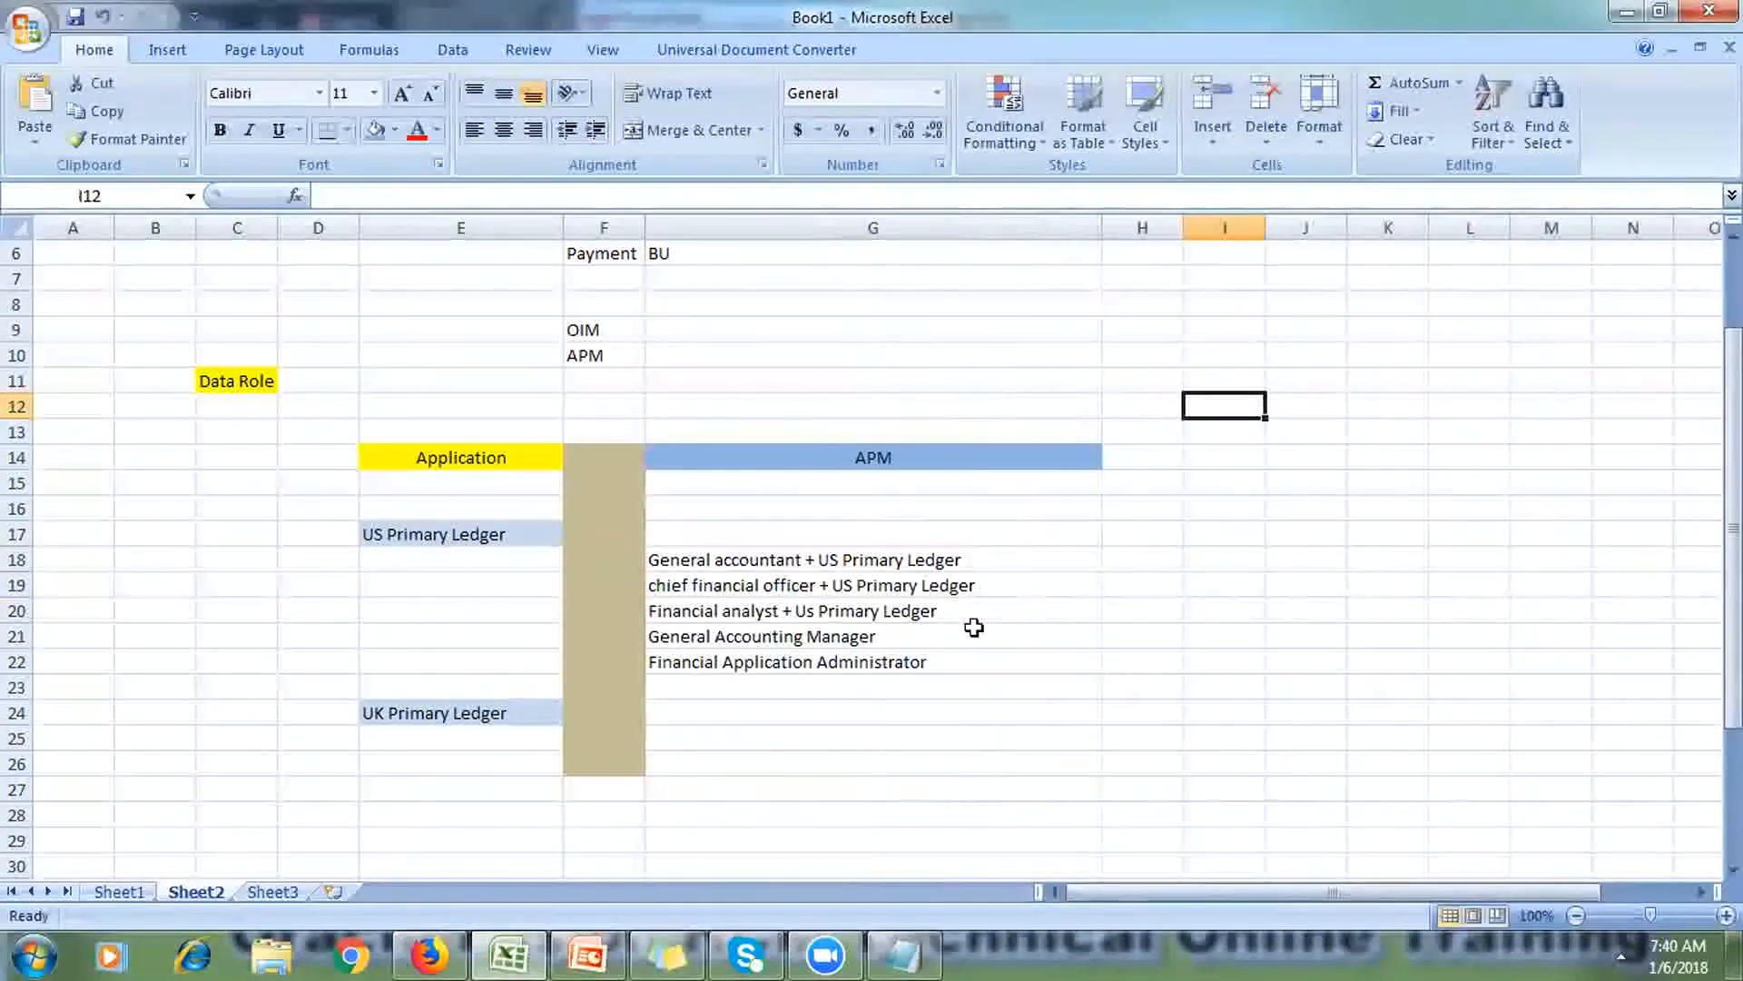
{"action": "left_click", "coordinate": [937, 635]}
{"action": "double_click", "coordinate": [937, 635]}
{"action": "type", "text": "+"}
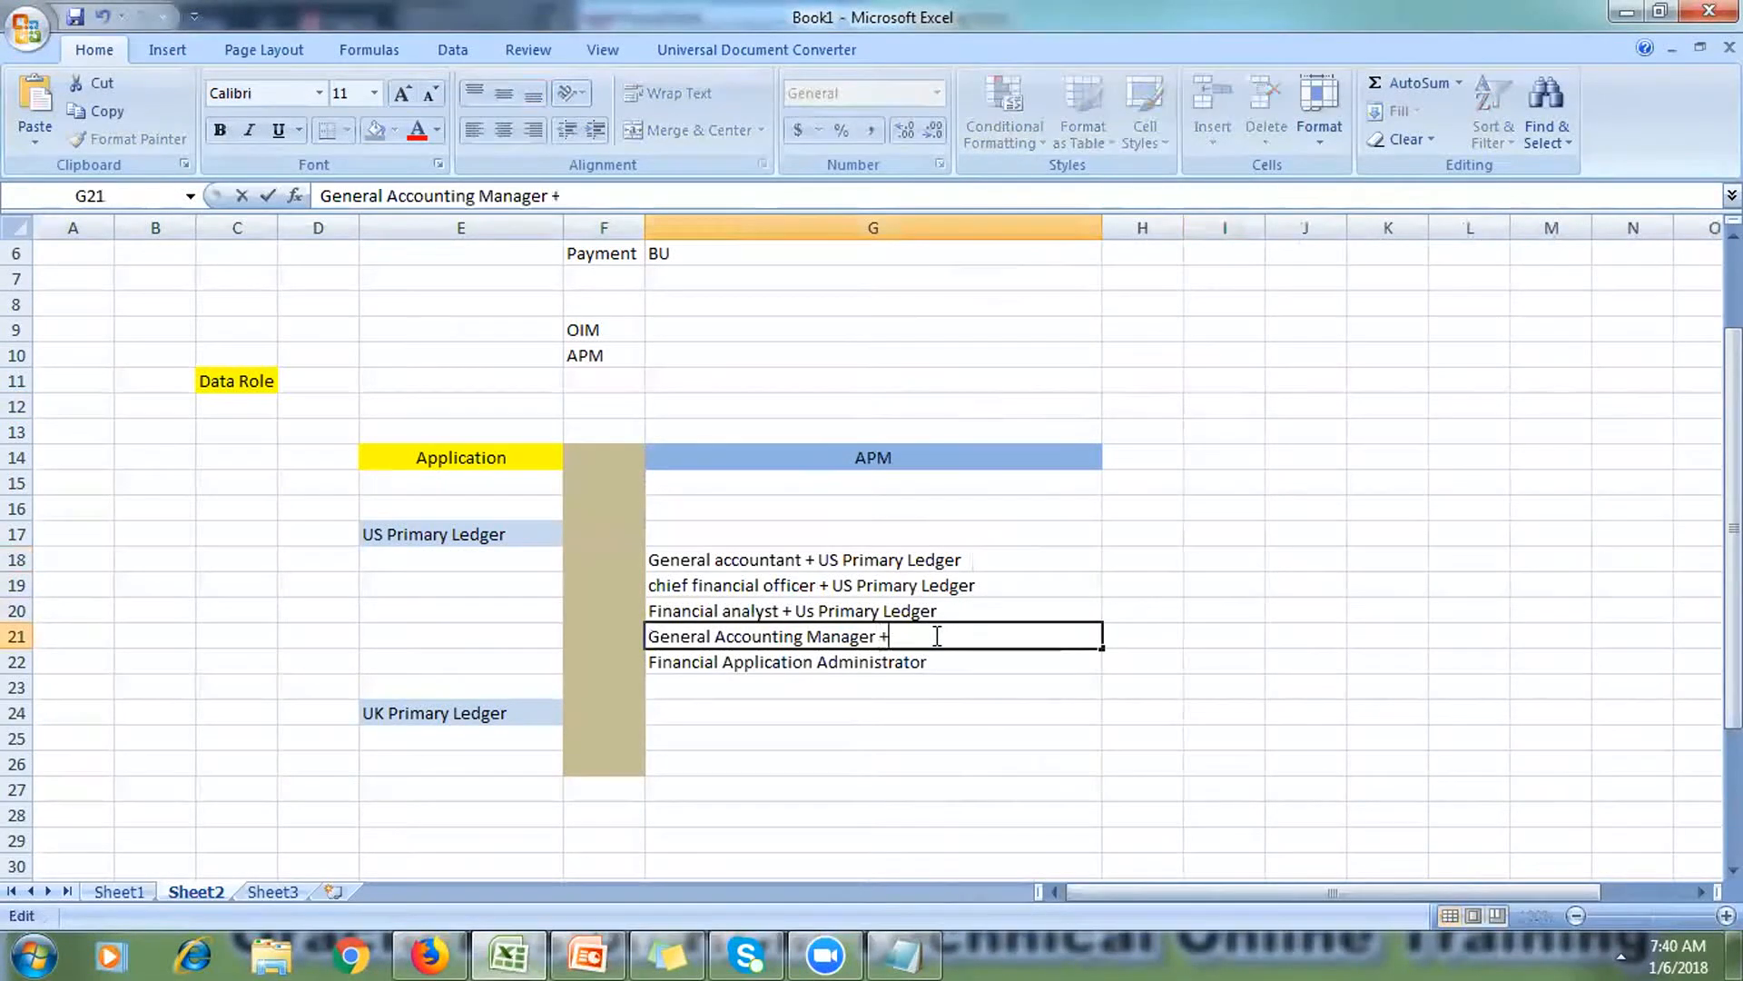
{"action": "key", "text": "ctrl+v"}
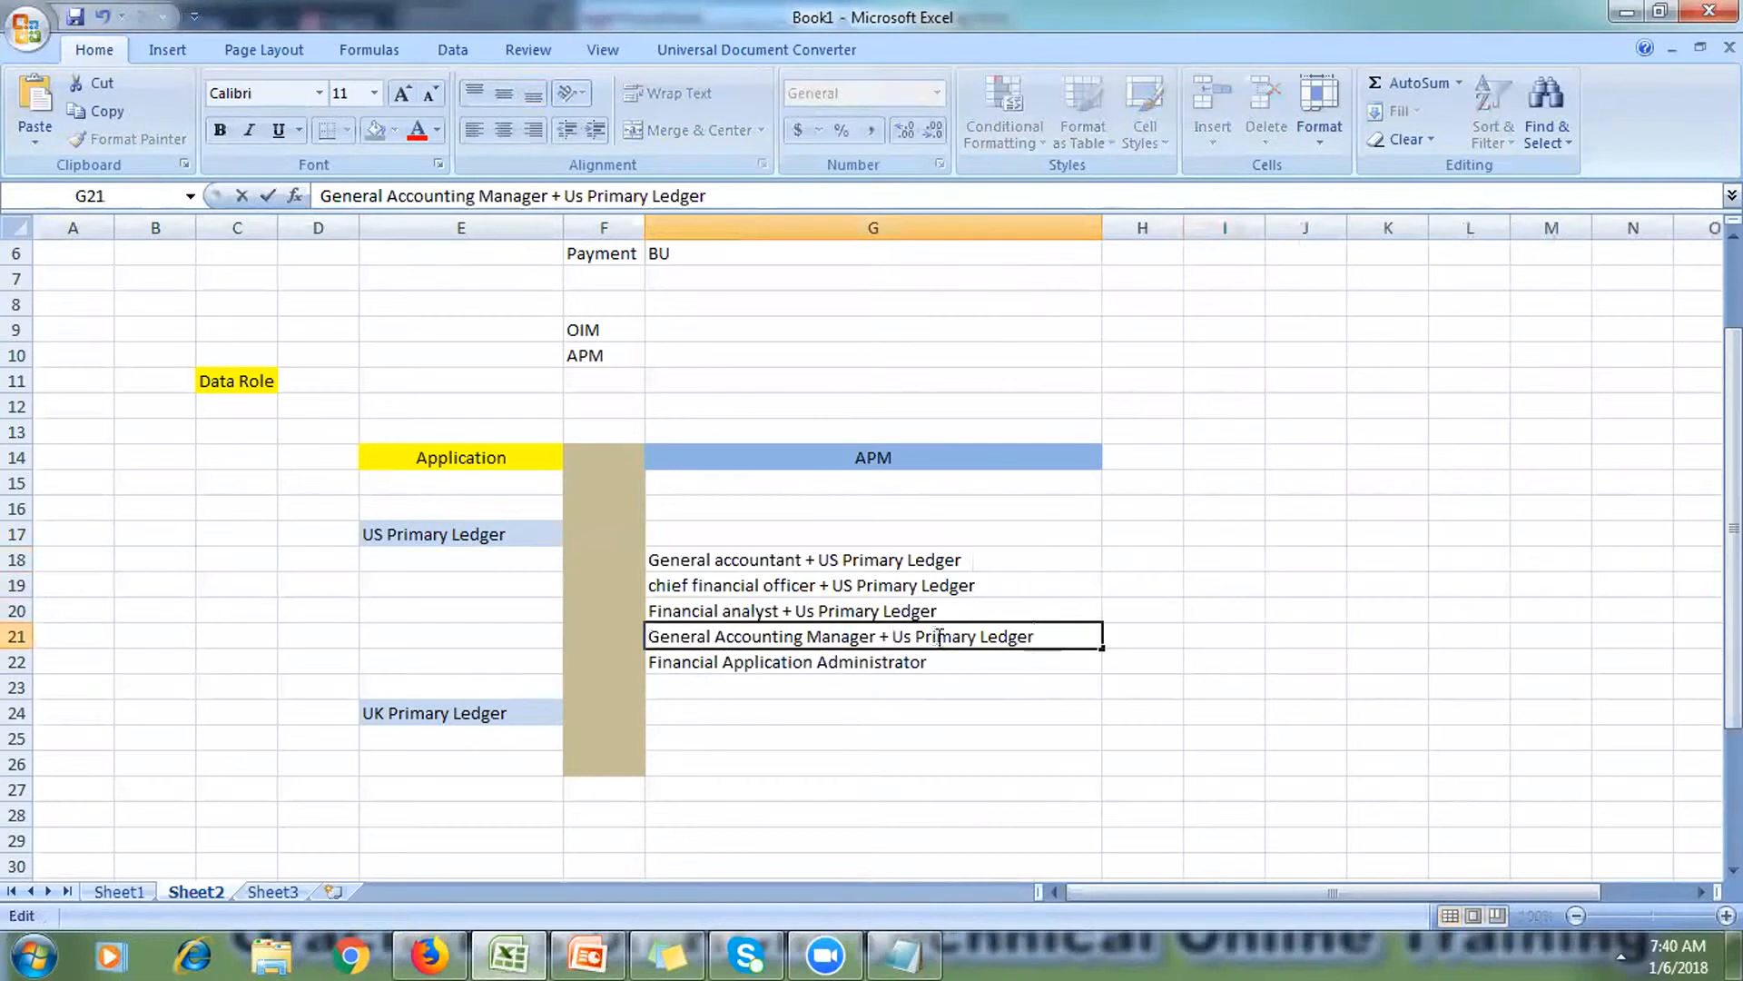
{"action": "key", "text": "Return"}
{"action": "type", "text": "+"}
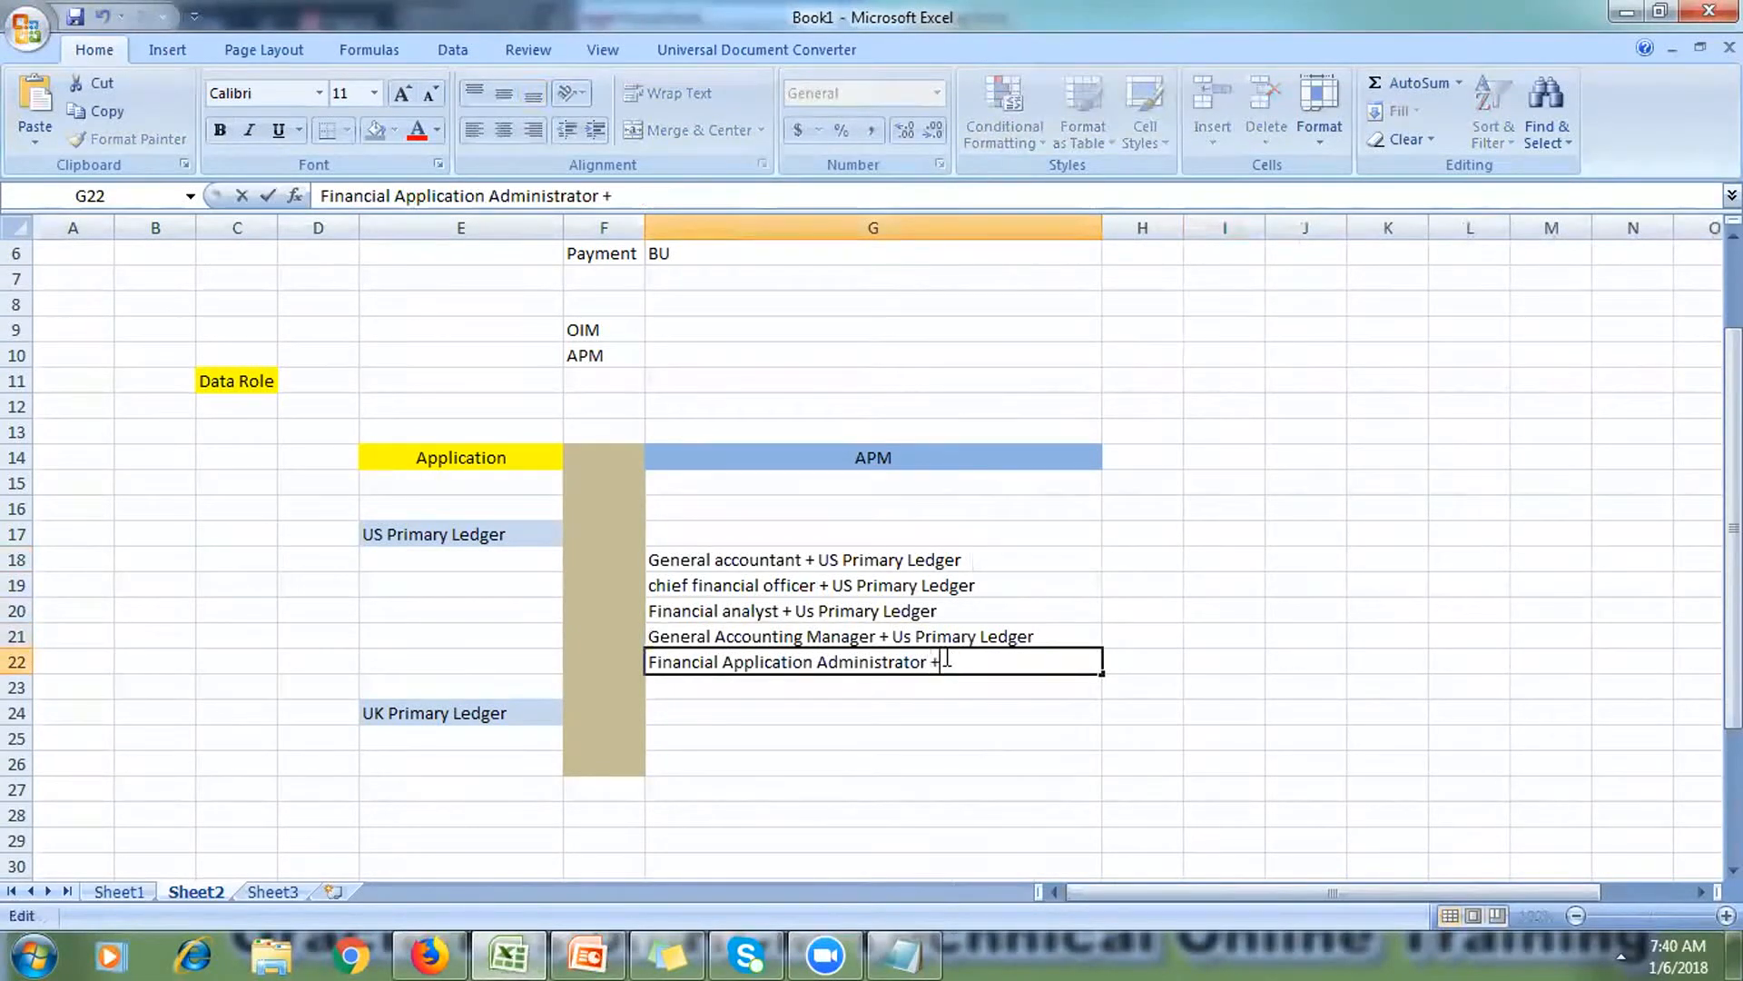
{"action": "key", "text": "ctrl+v"}
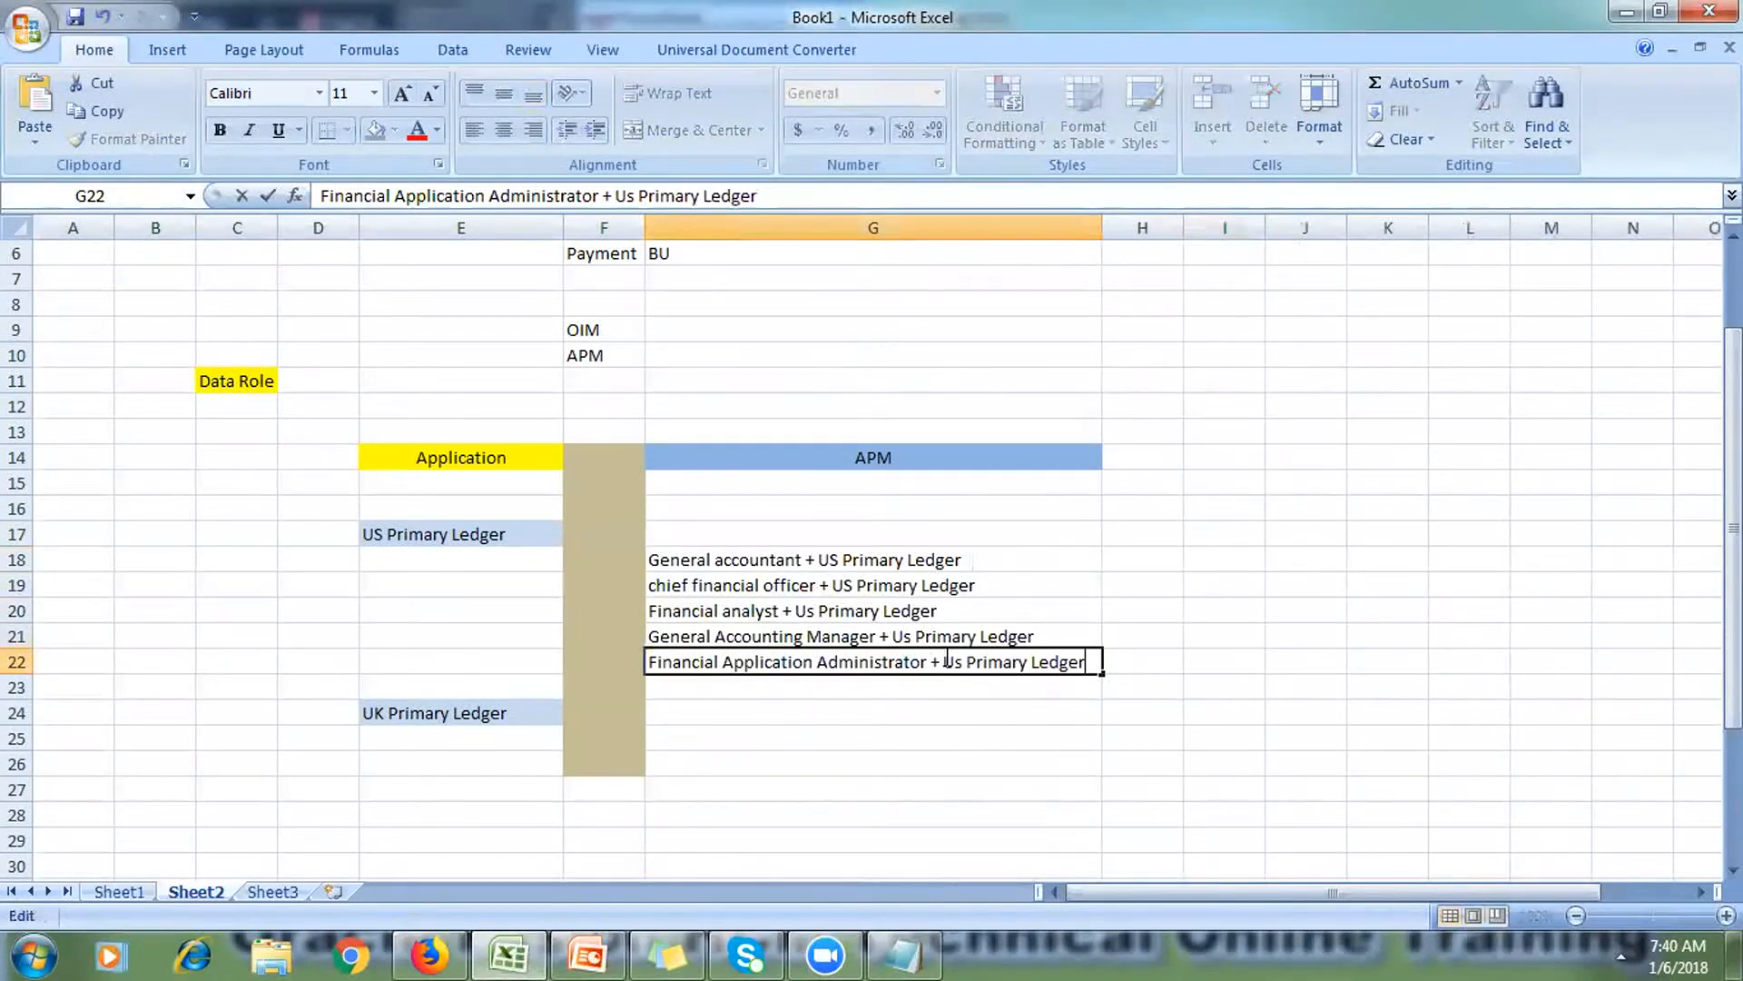
{"action": "left_click", "coordinate": [906, 837]}
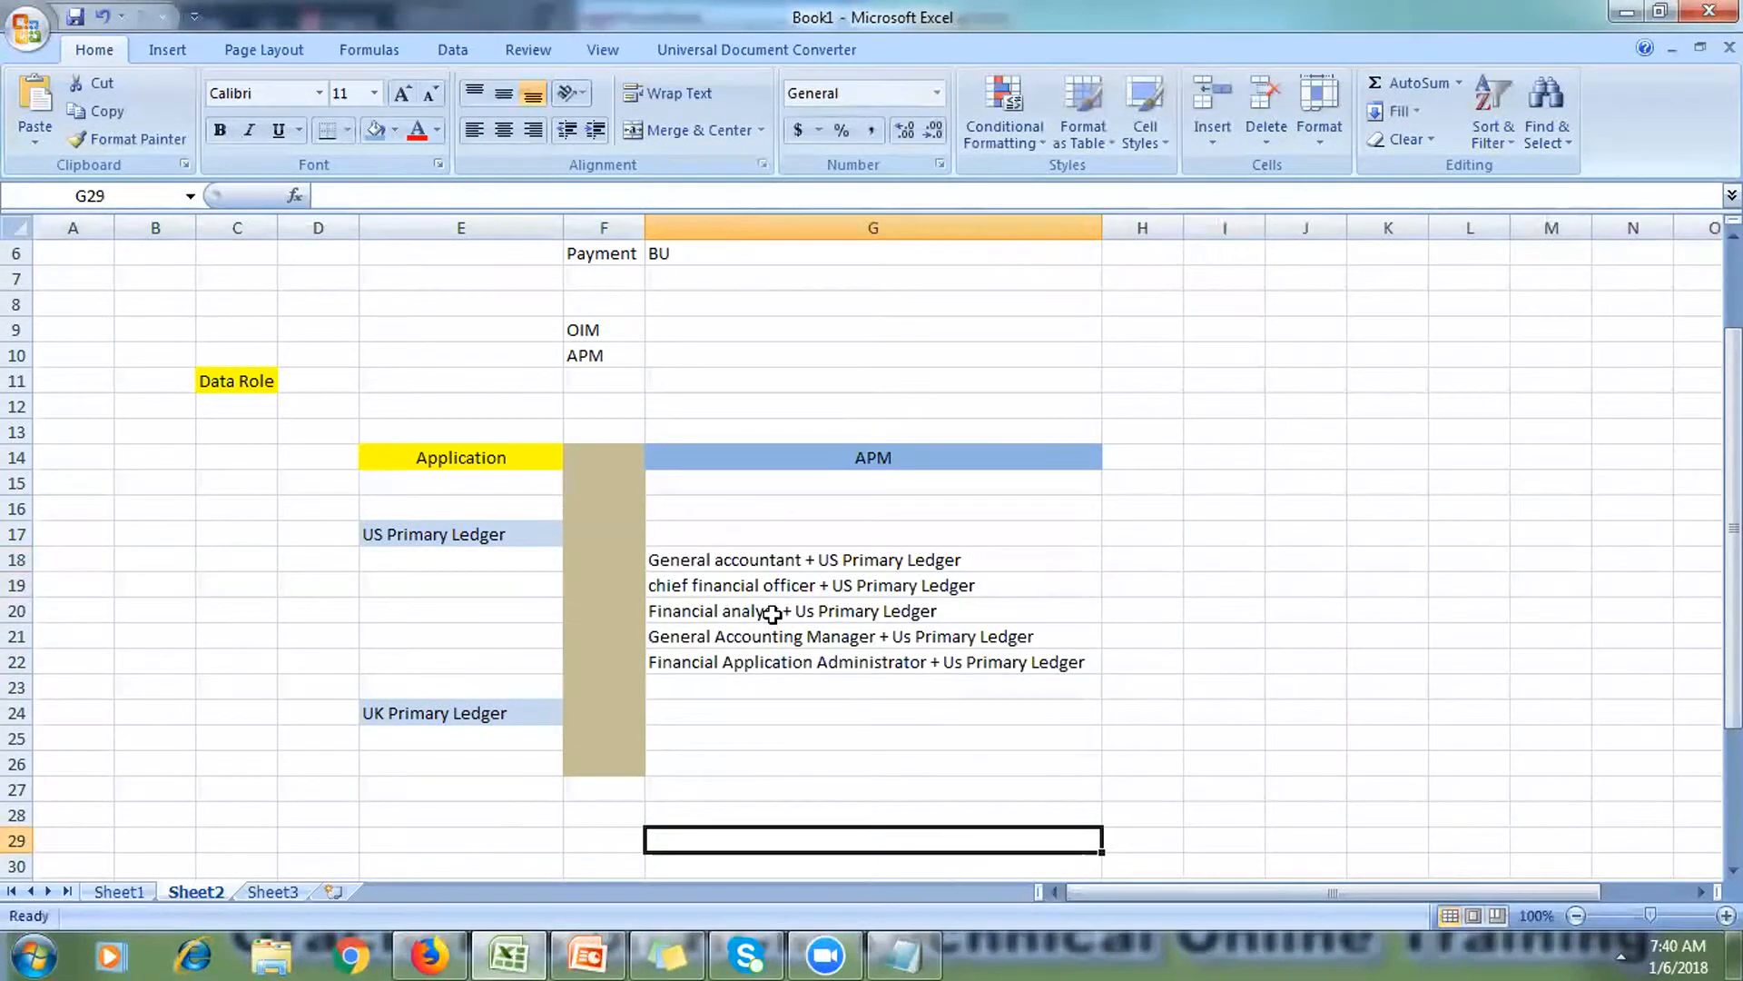
Step: Copy the five US ledger role entries from G18:G22 into G25:G29
{"action": "left_click", "coordinate": [739, 565]}
{"action": "left_click_drag", "start_coordinate": [736, 585], "coordinate": [742, 652]}
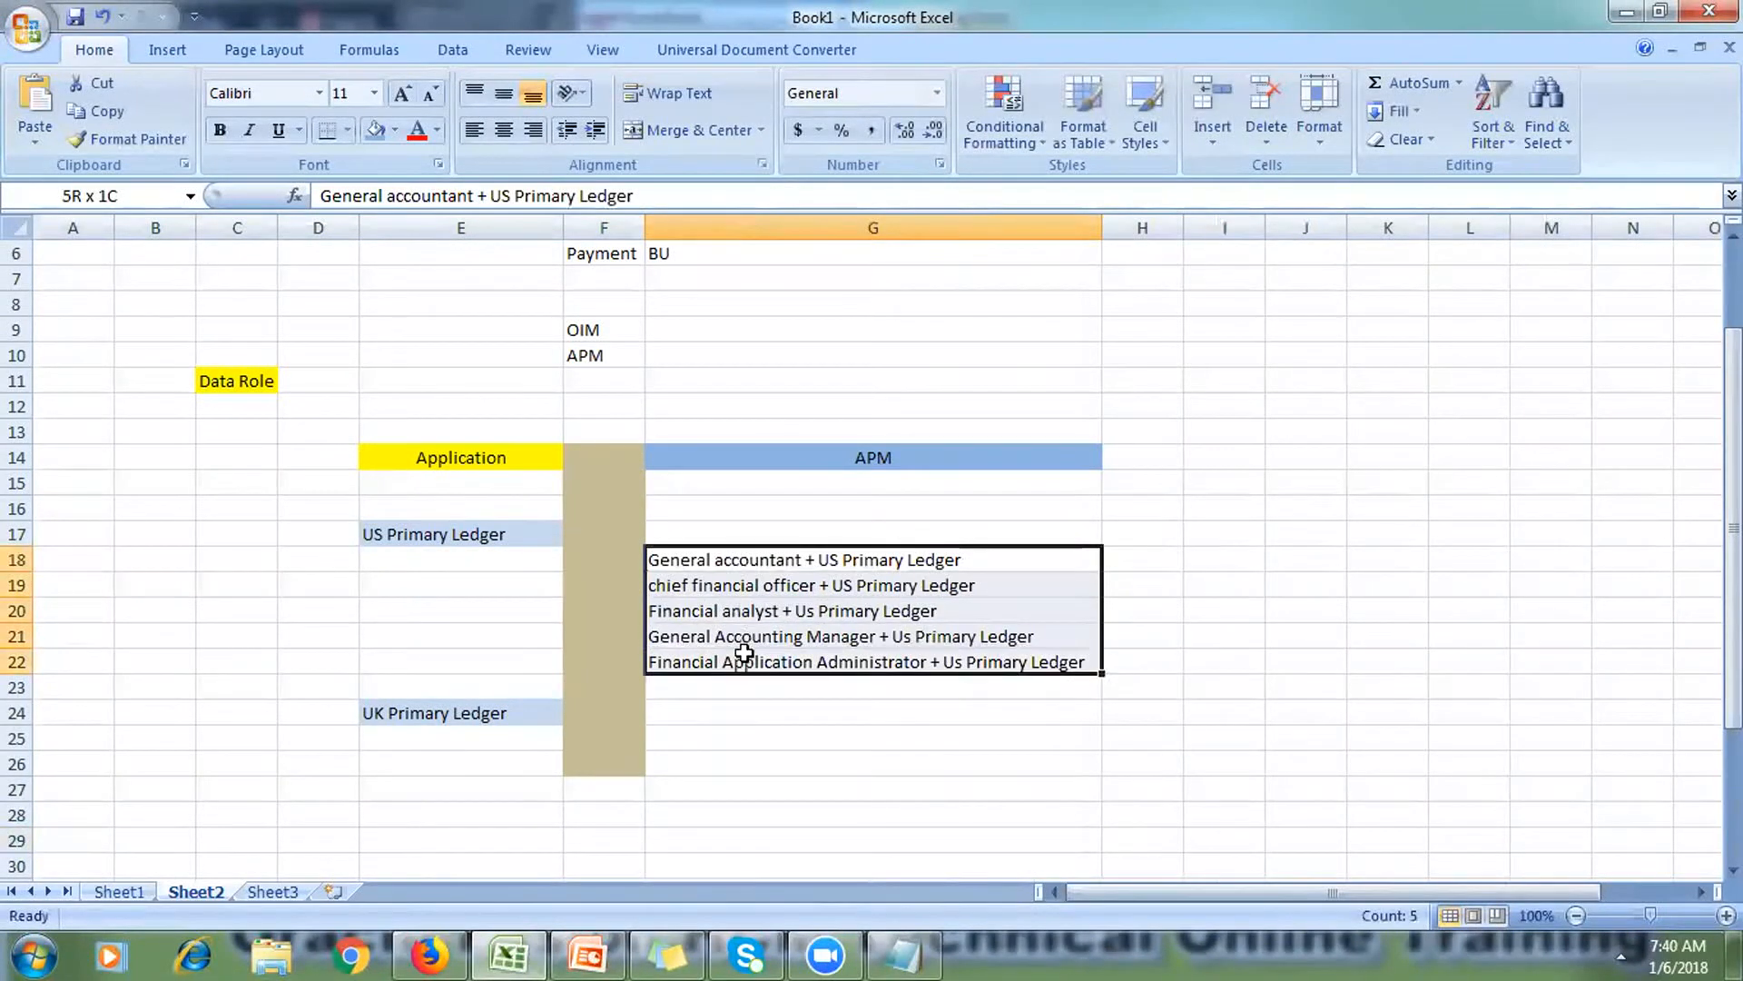
{"action": "key", "text": "ctrl+c"}
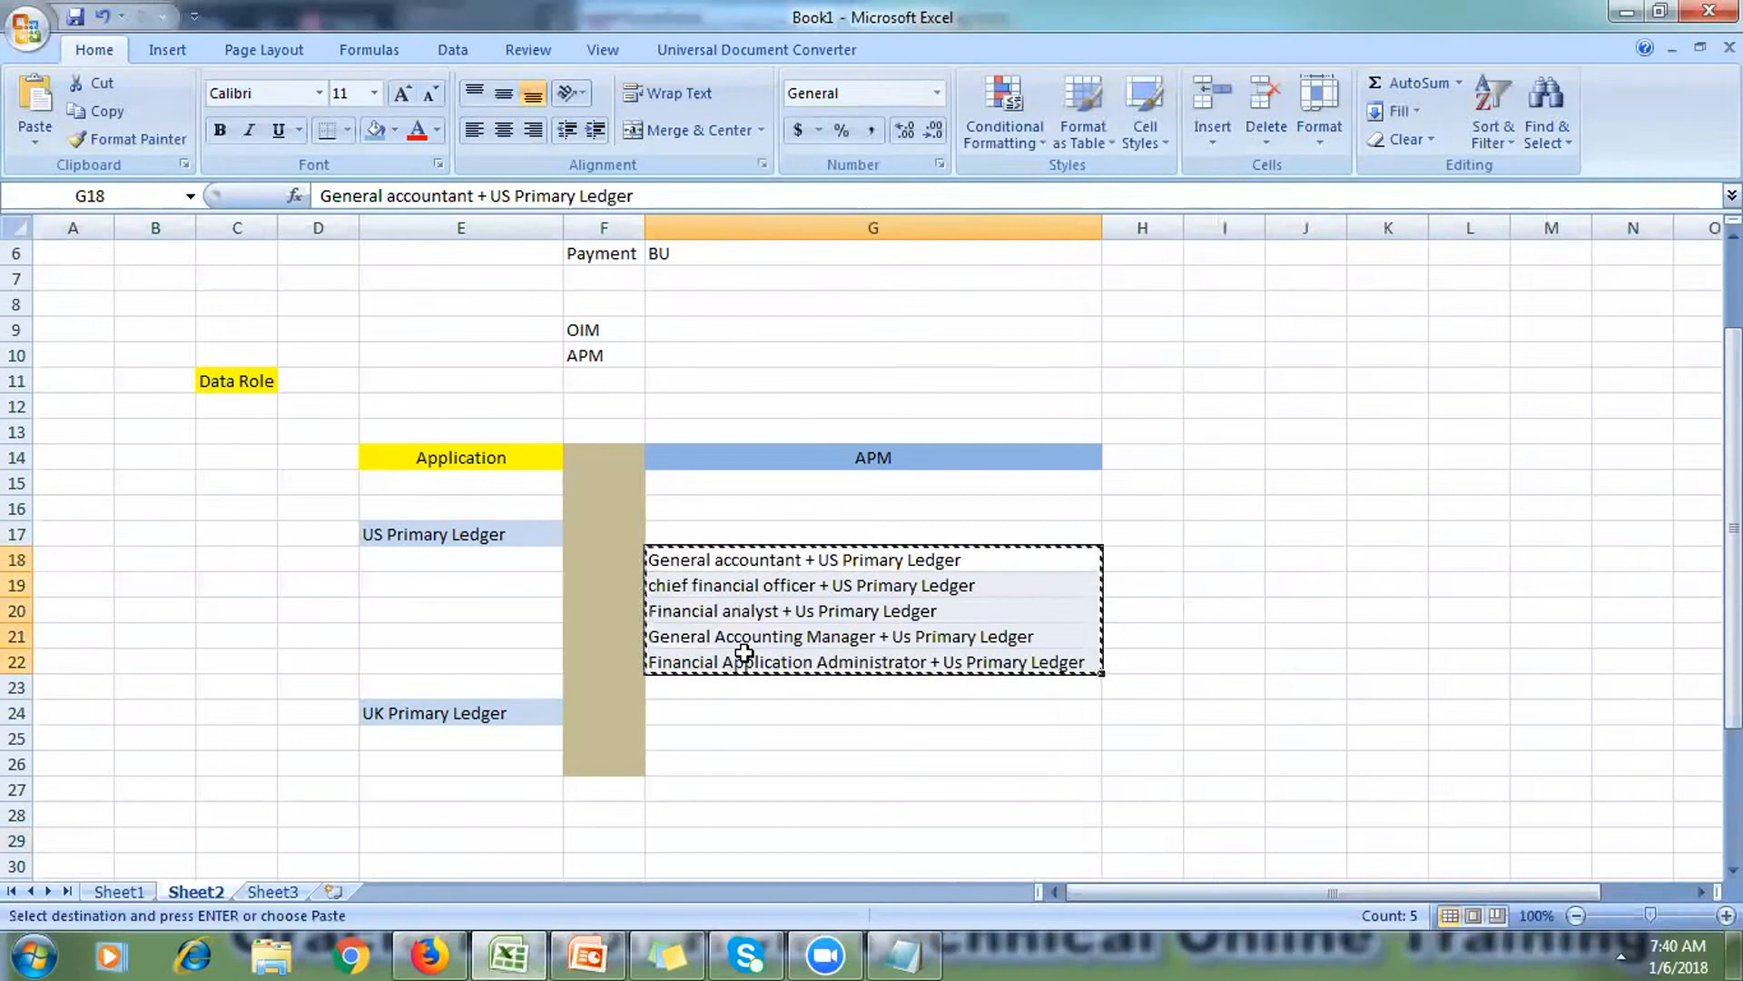
{"action": "left_click_drag", "start_coordinate": [717, 737], "coordinate": [724, 848]}
{"action": "key", "text": "ctrl+v"}
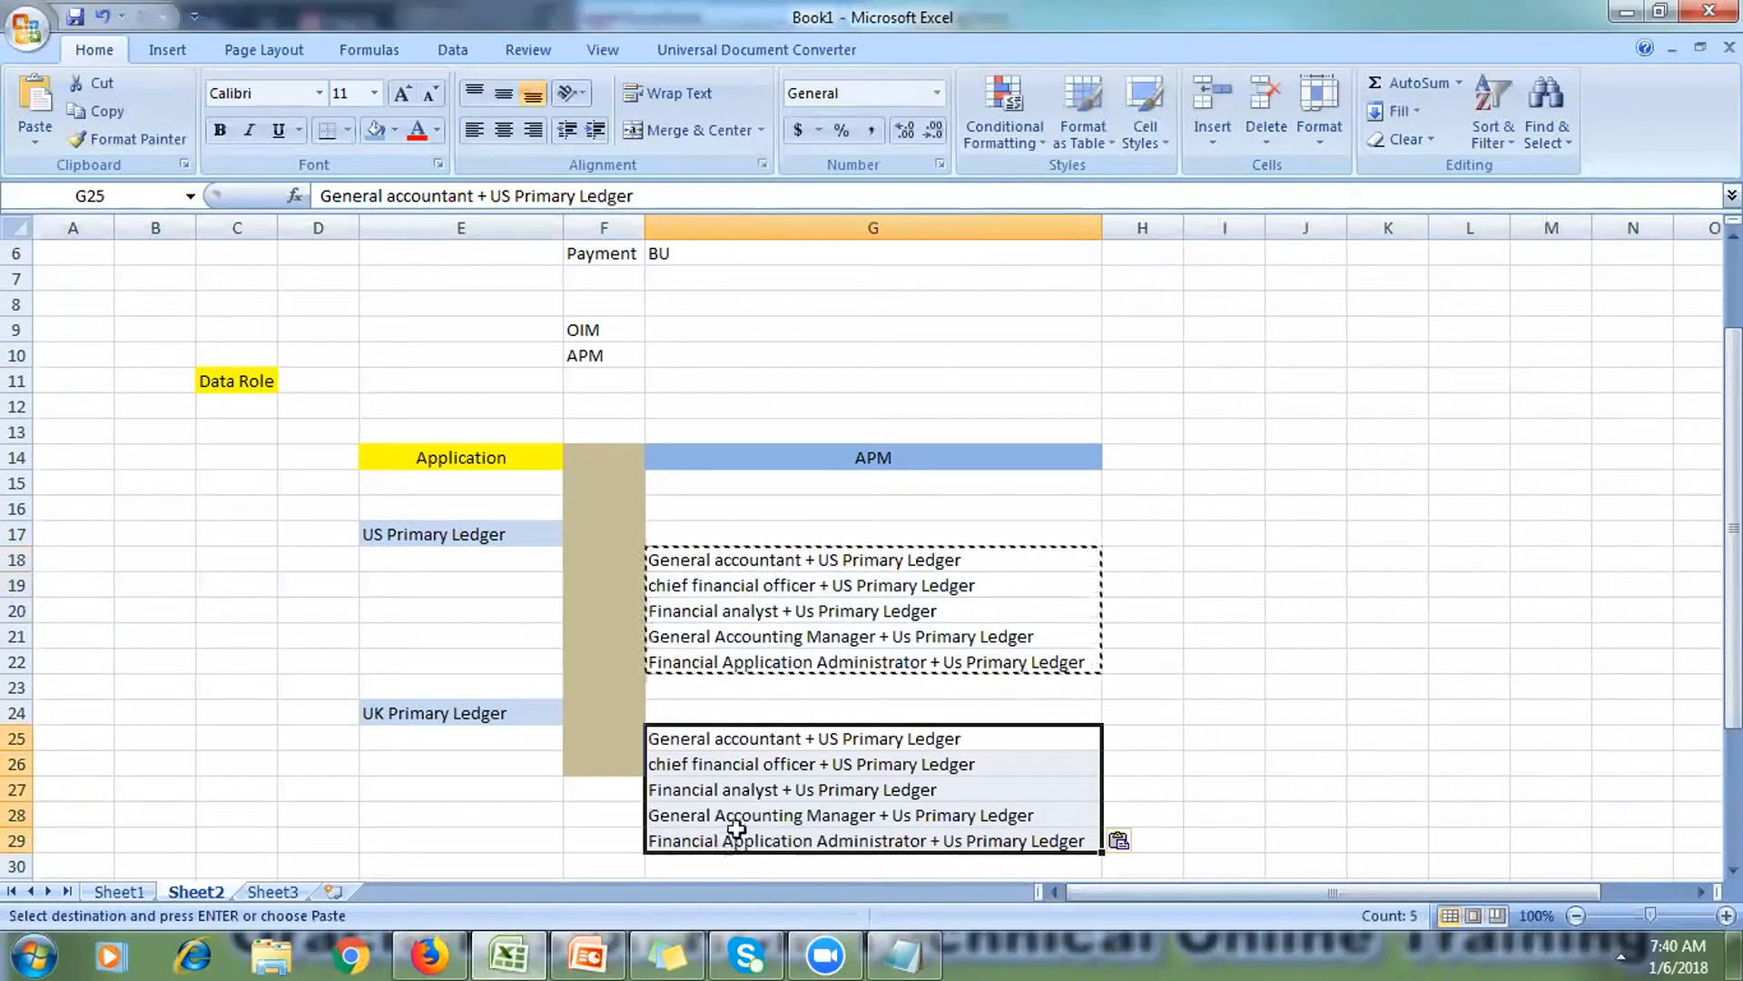
Step: Change 'Us' to 'UK' in the G25, G26 and G27 entries
{"action": "double_click", "coordinate": [835, 738]}
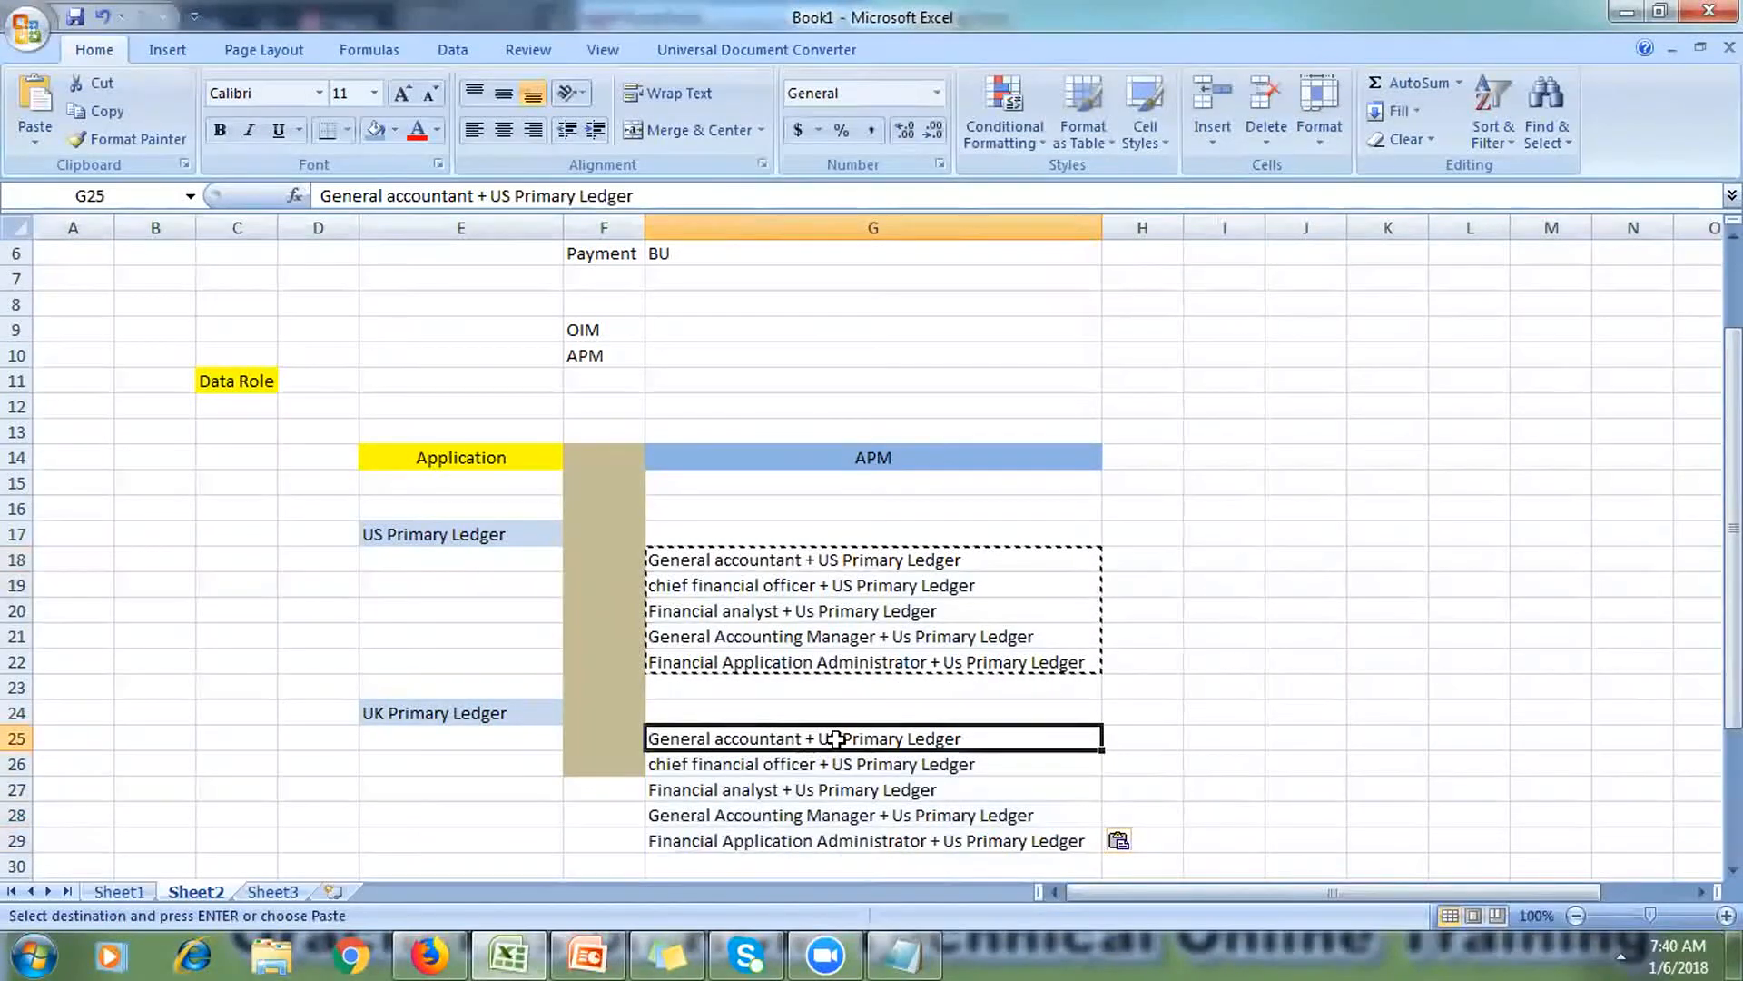
{"action": "key", "text": "BackSpace"}
{"action": "type", "text": "K"}
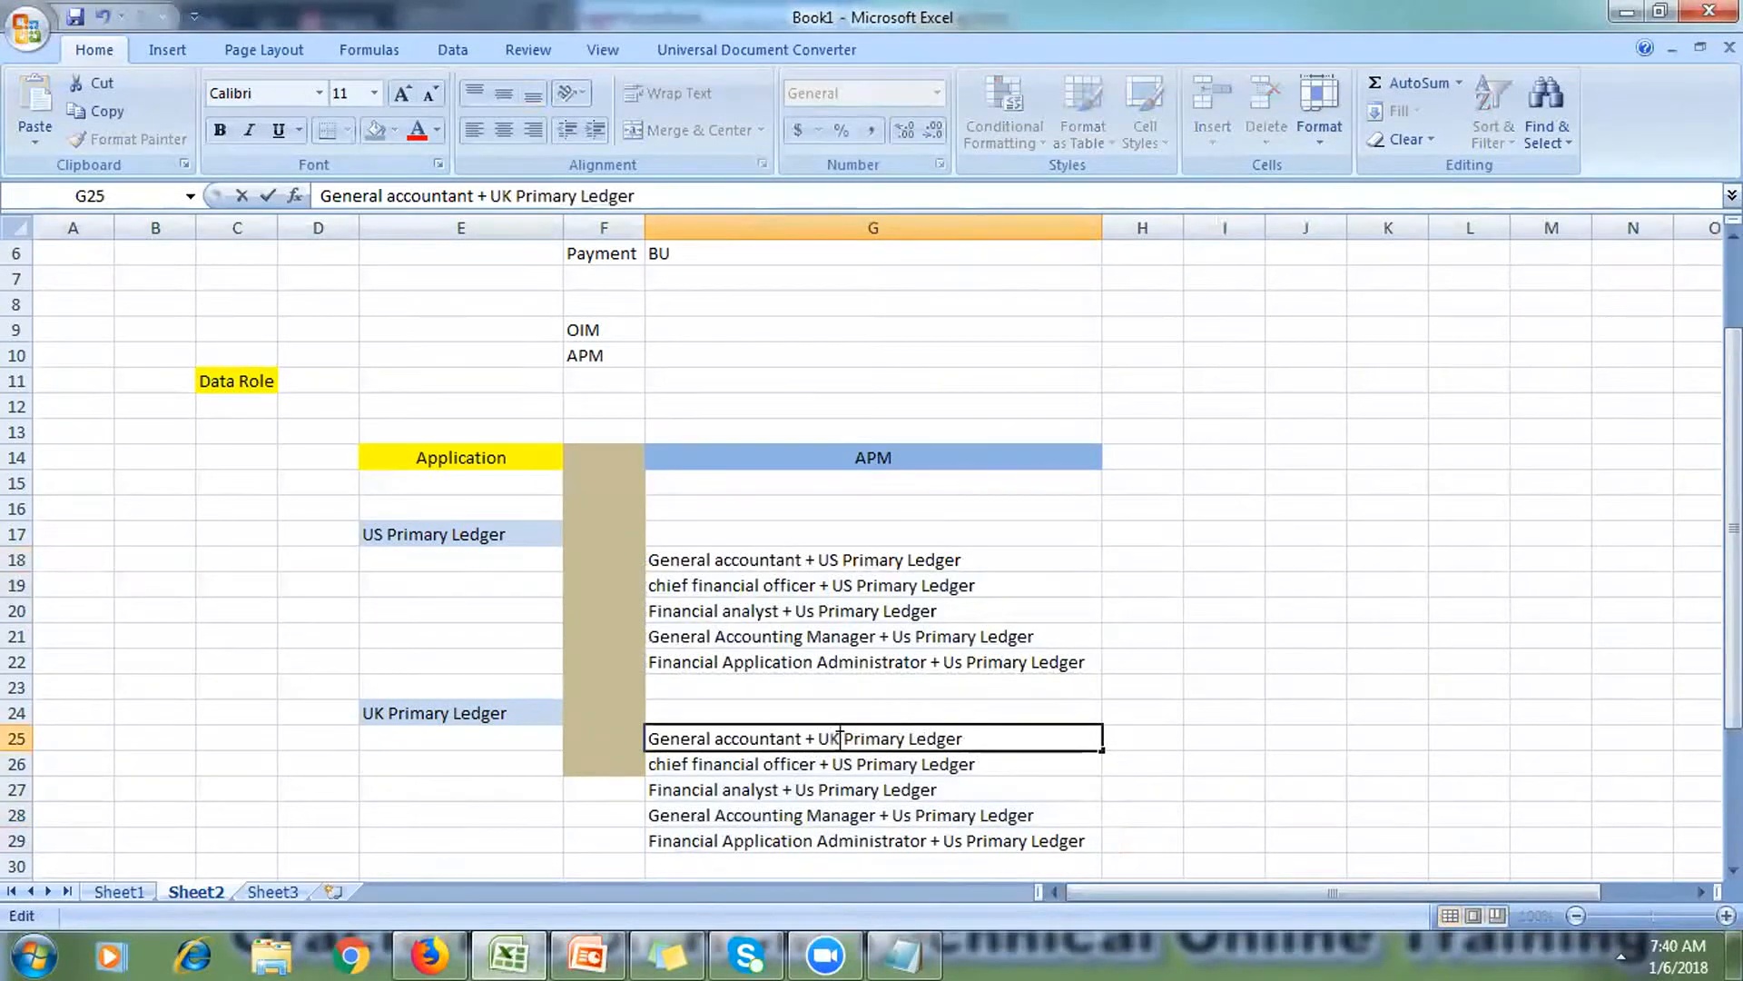
{"action": "left_click", "coordinate": [849, 761]}
{"action": "double_click", "coordinate": [849, 761]}
{"action": "key", "text": "BackSpace"}
{"action": "type", "text": "K"}
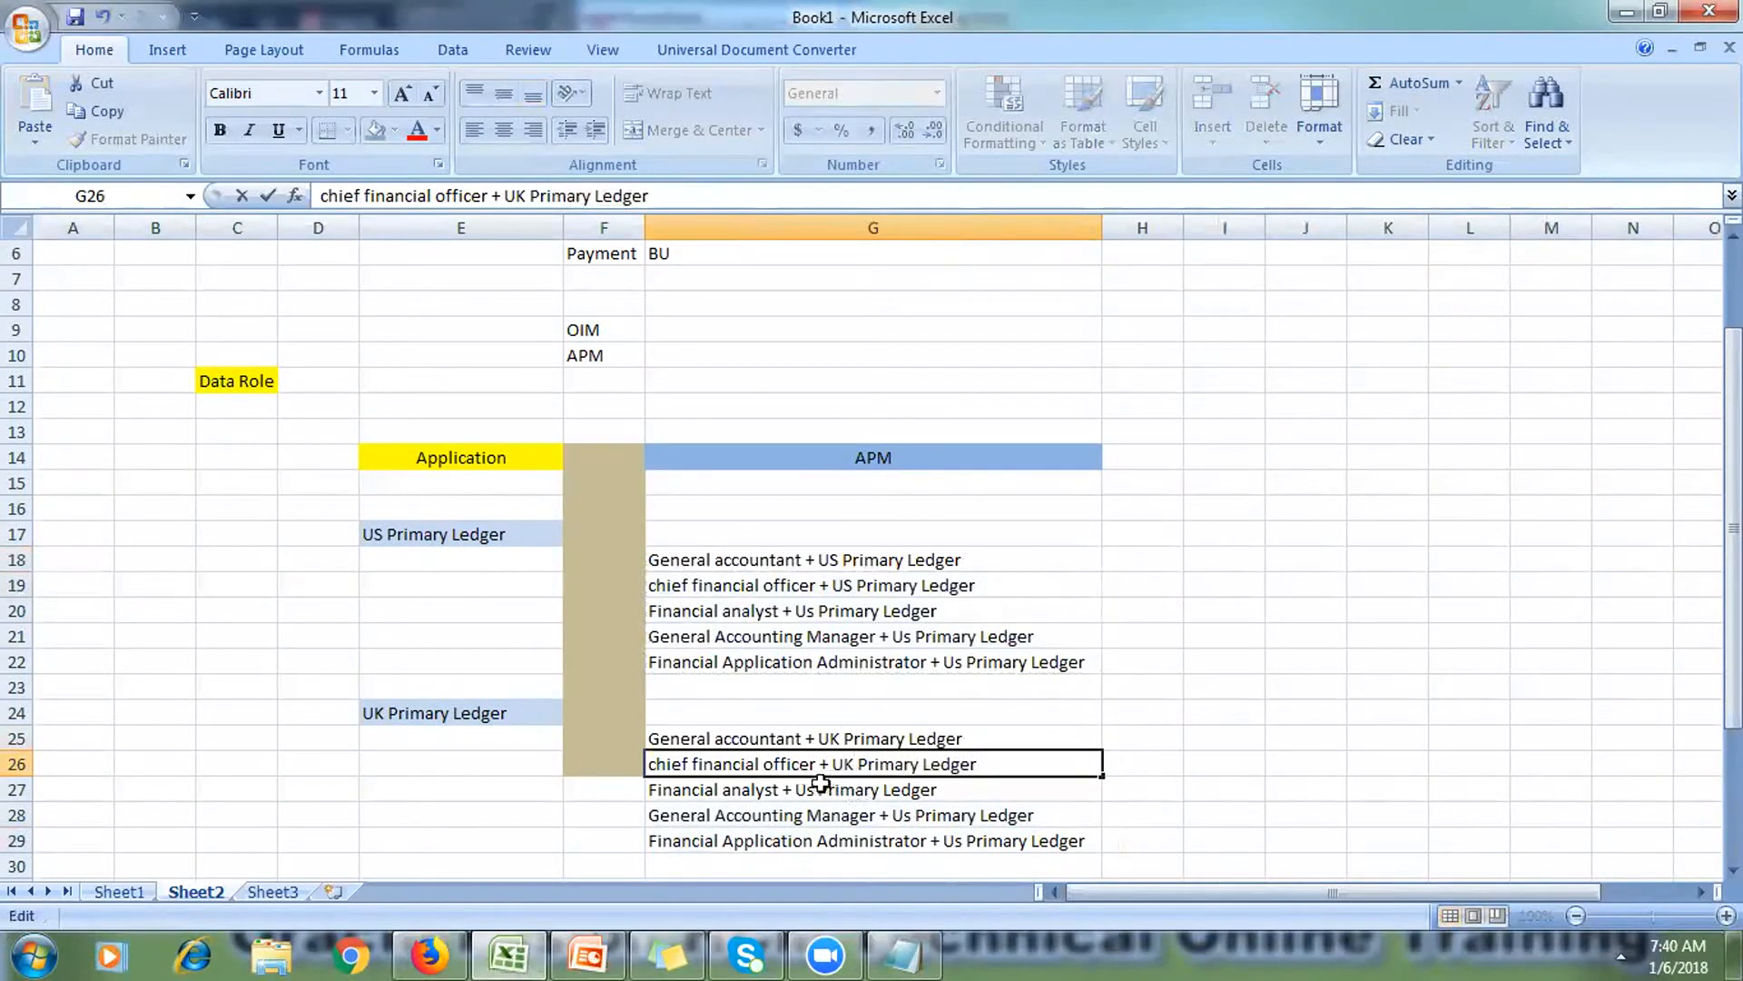
{"action": "left_click", "coordinate": [815, 789]}
{"action": "double_click", "coordinate": [814, 789]}
{"action": "key", "text": "BackSpace"}
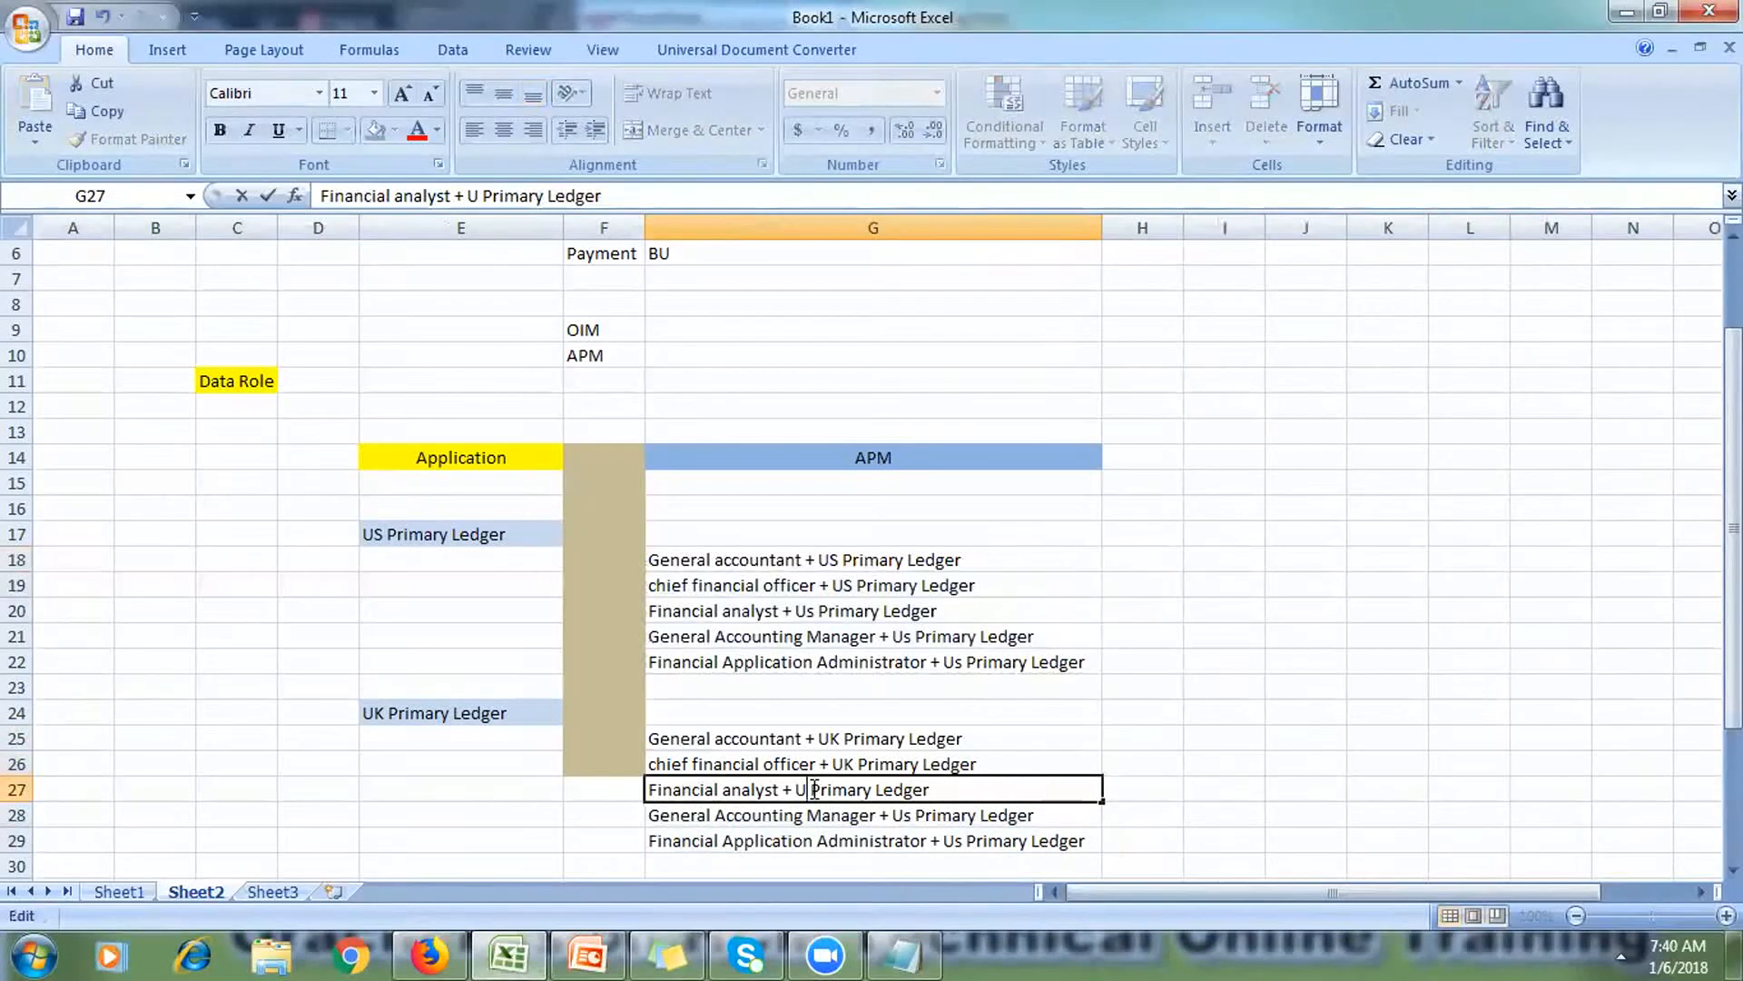
{"action": "type", "text": "K"}
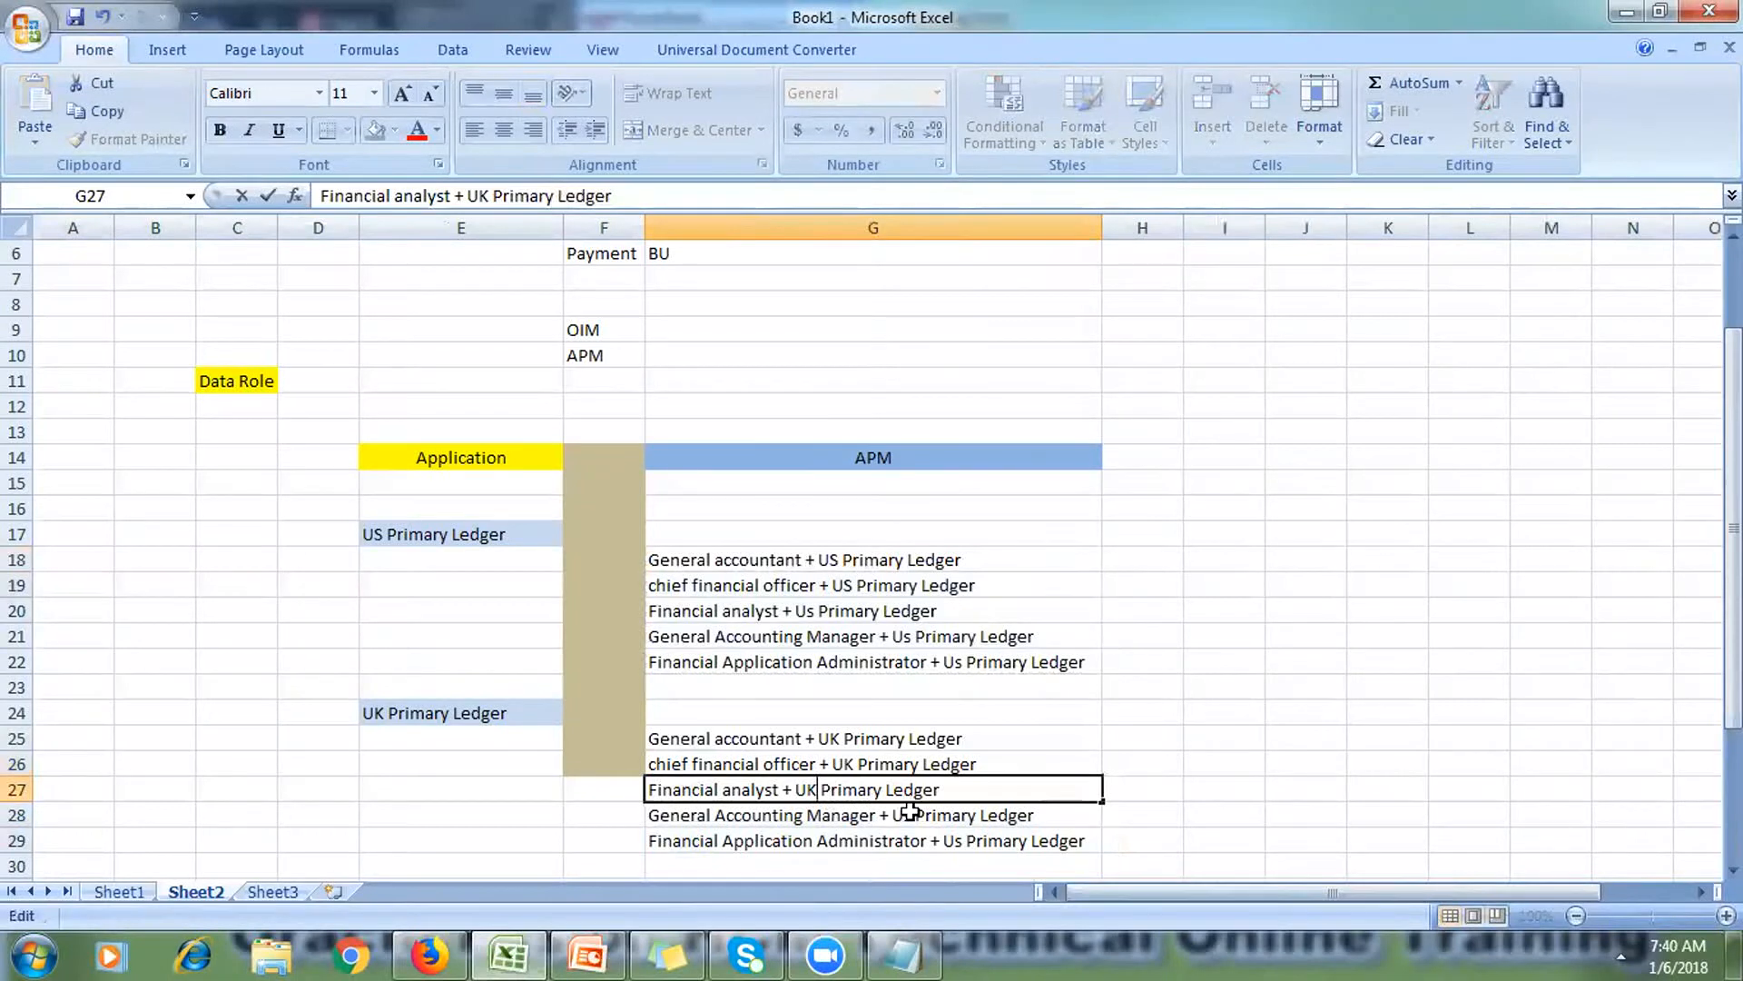
Step: Change G28 and G29 to end with 'UK Primary Ledger' as well
{"action": "left_click", "coordinate": [911, 808]}
{"action": "double_click", "coordinate": [911, 808]}
{"action": "key", "text": "BackSpace"}
{"action": "type", "text": "K"}
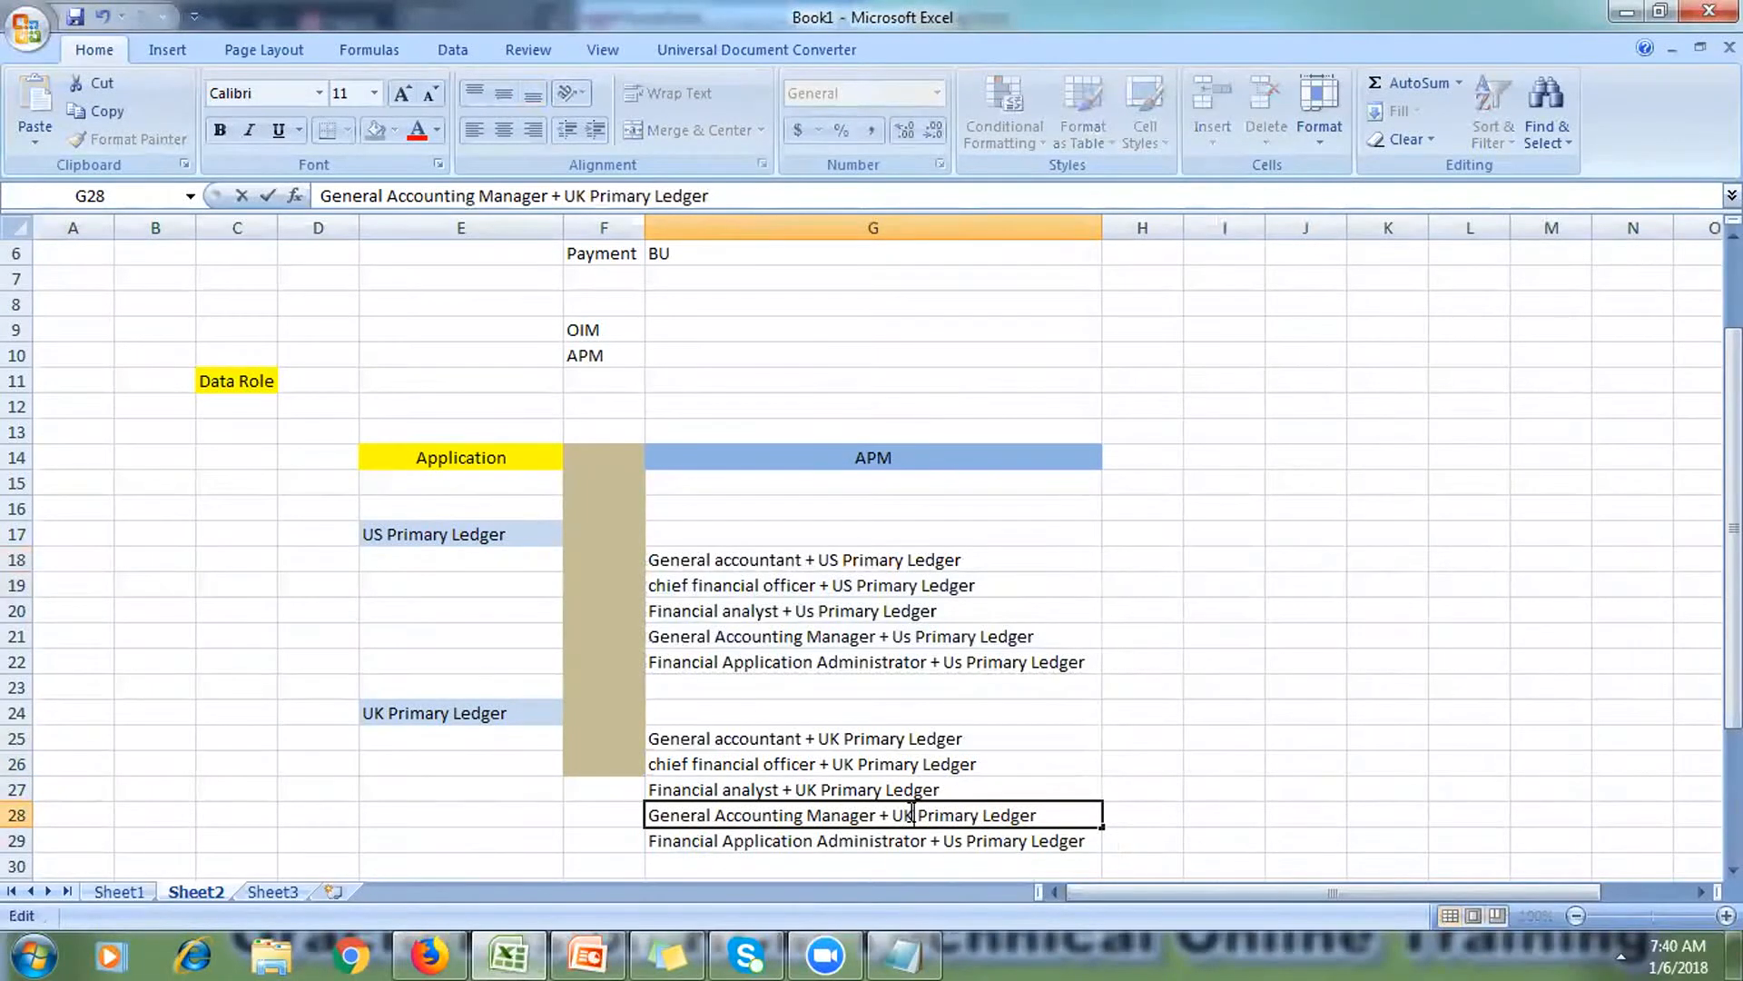
{"action": "left_click", "coordinate": [949, 842]}
{"action": "double_click", "coordinate": [960, 841]}
{"action": "key", "text": "BackSpace"}
{"action": "type", "text": "K"}
{"action": "left_click", "coordinate": [1307, 762]}
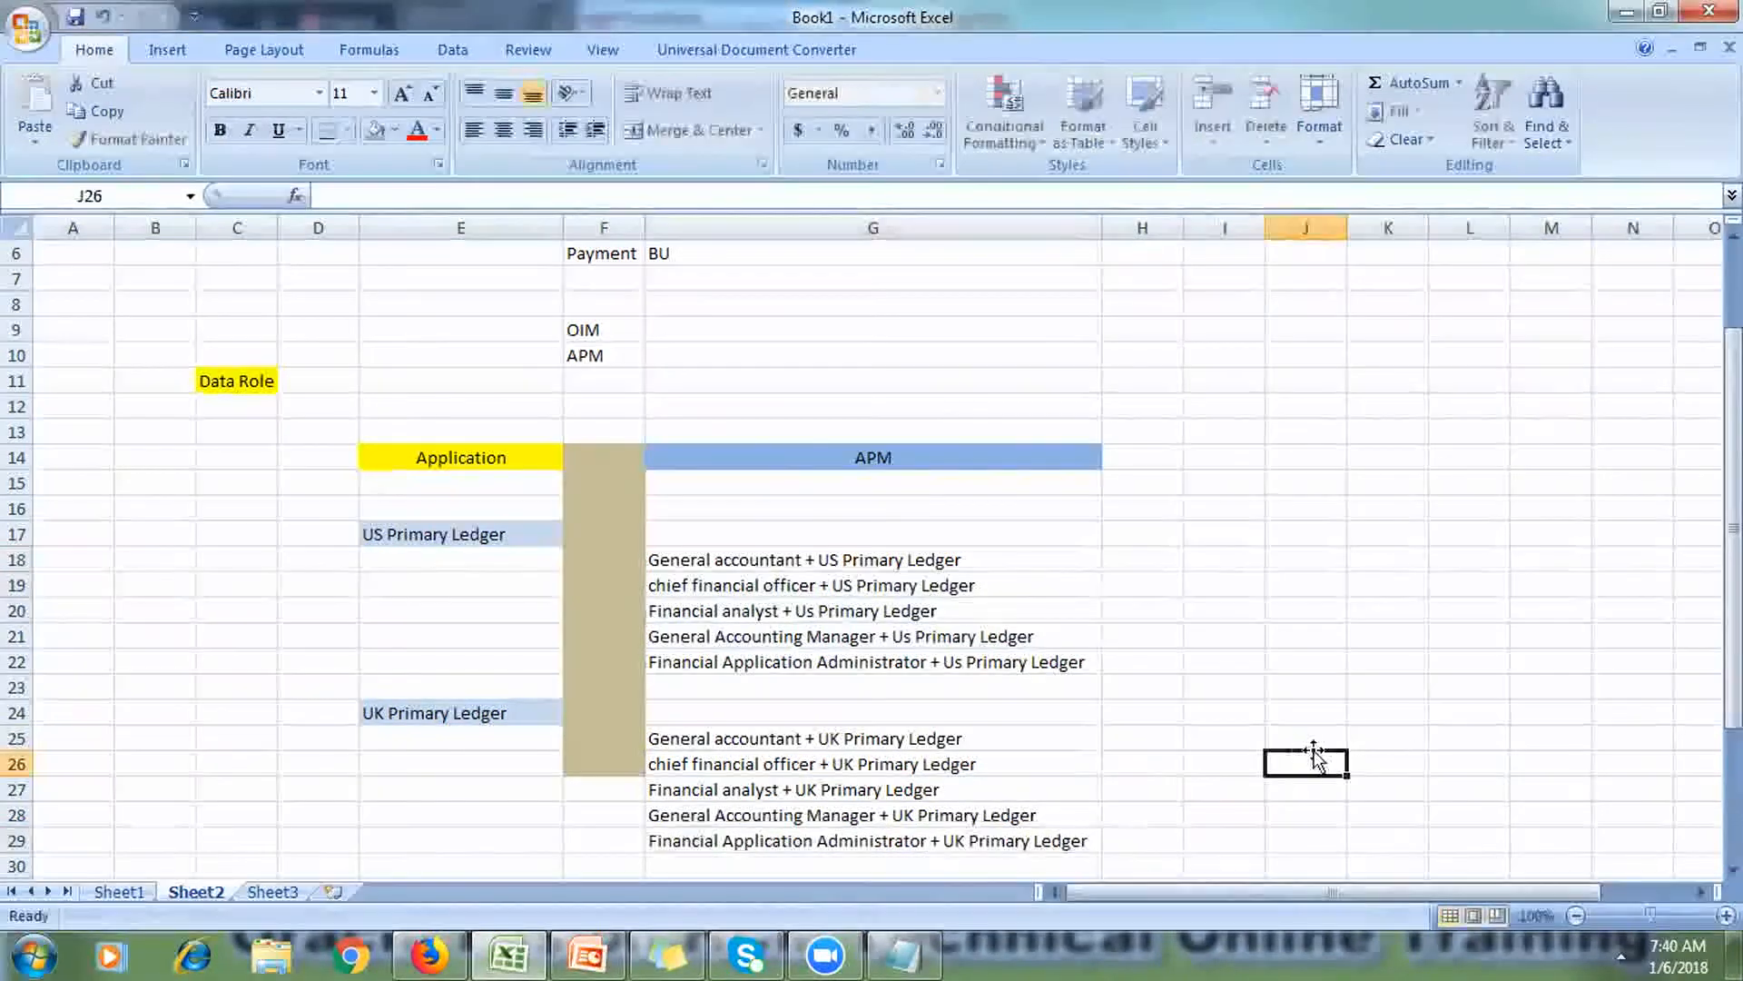
{"action": "left_click_drag", "start_coordinate": [1735, 663], "coordinate": [1735, 759]}
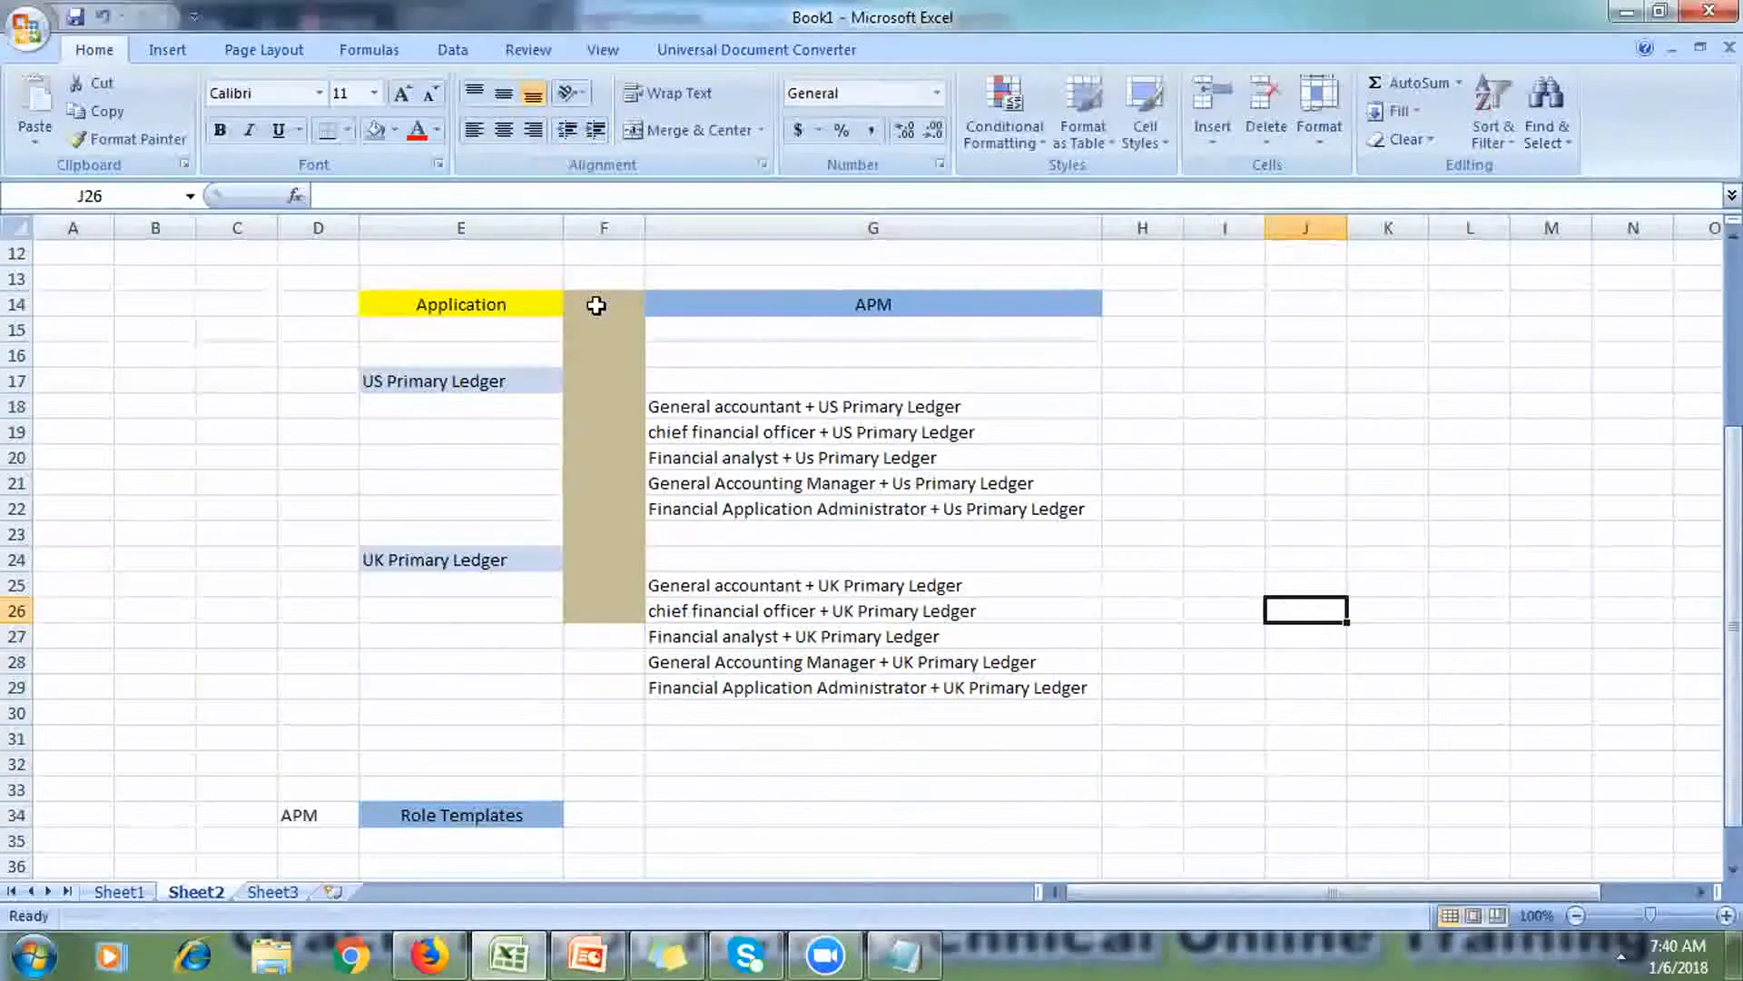
Step: Fill F14:F29 with a tan colour
{"action": "left_click_drag", "start_coordinate": [595, 303], "coordinate": [631, 688]}
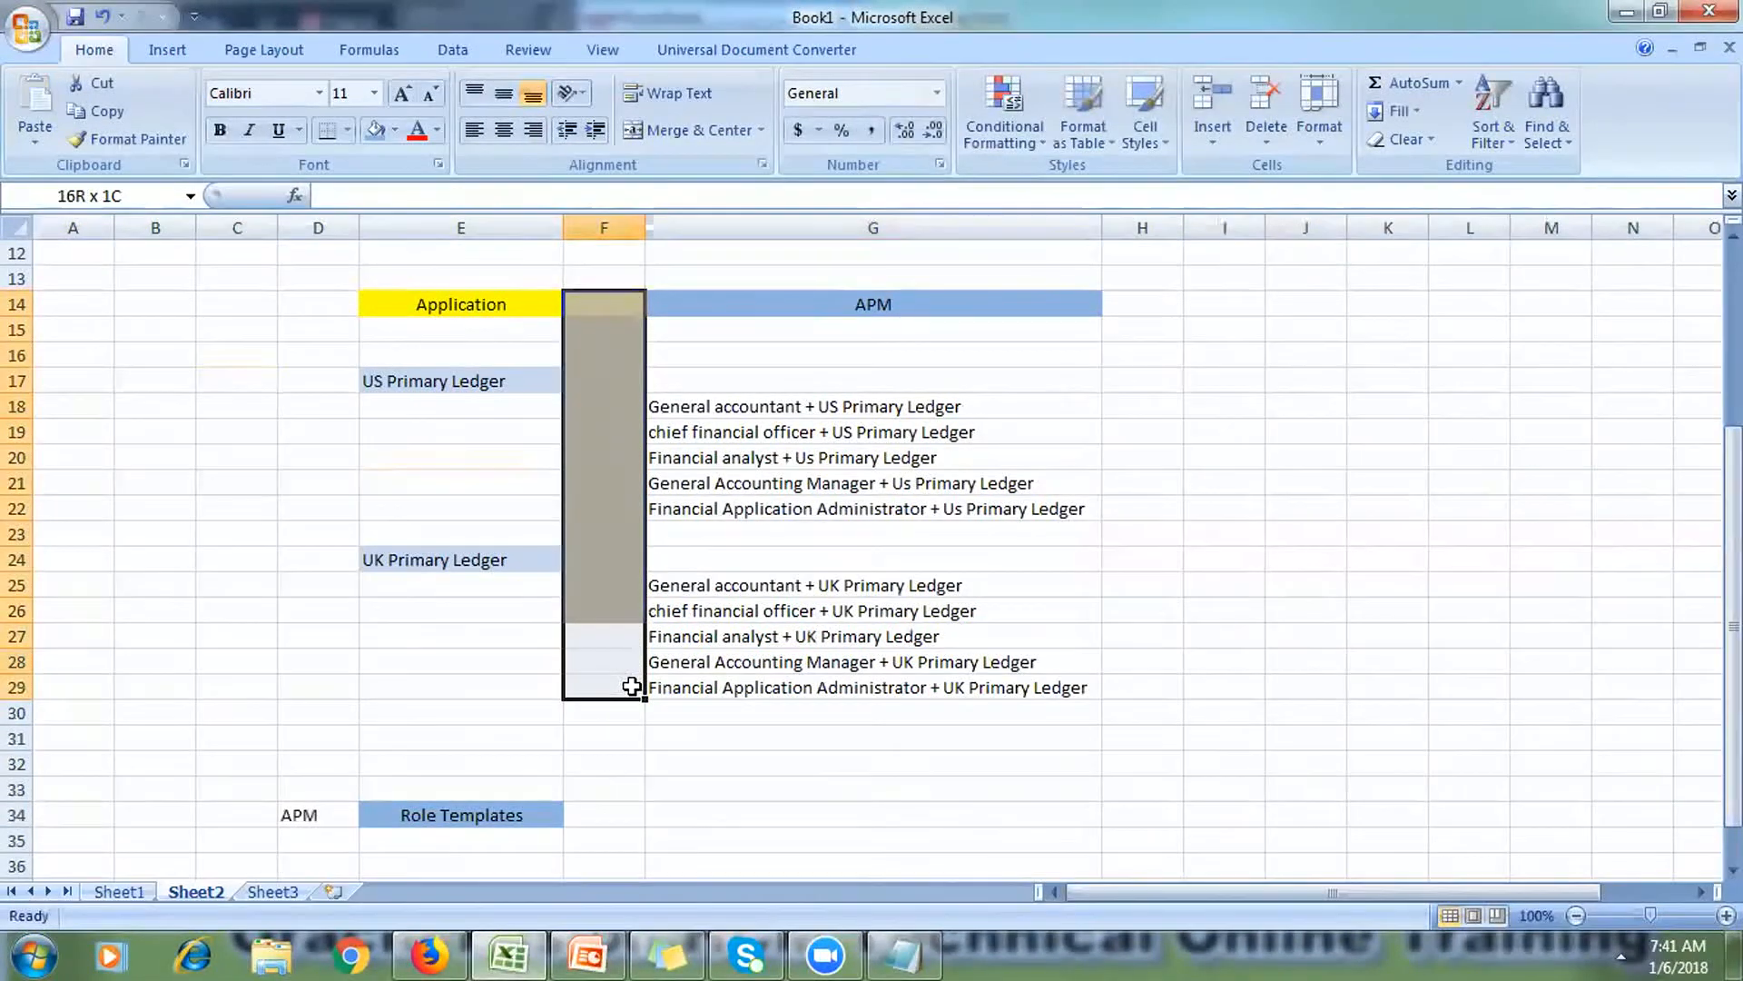
{"action": "left_click", "coordinate": [396, 129]}
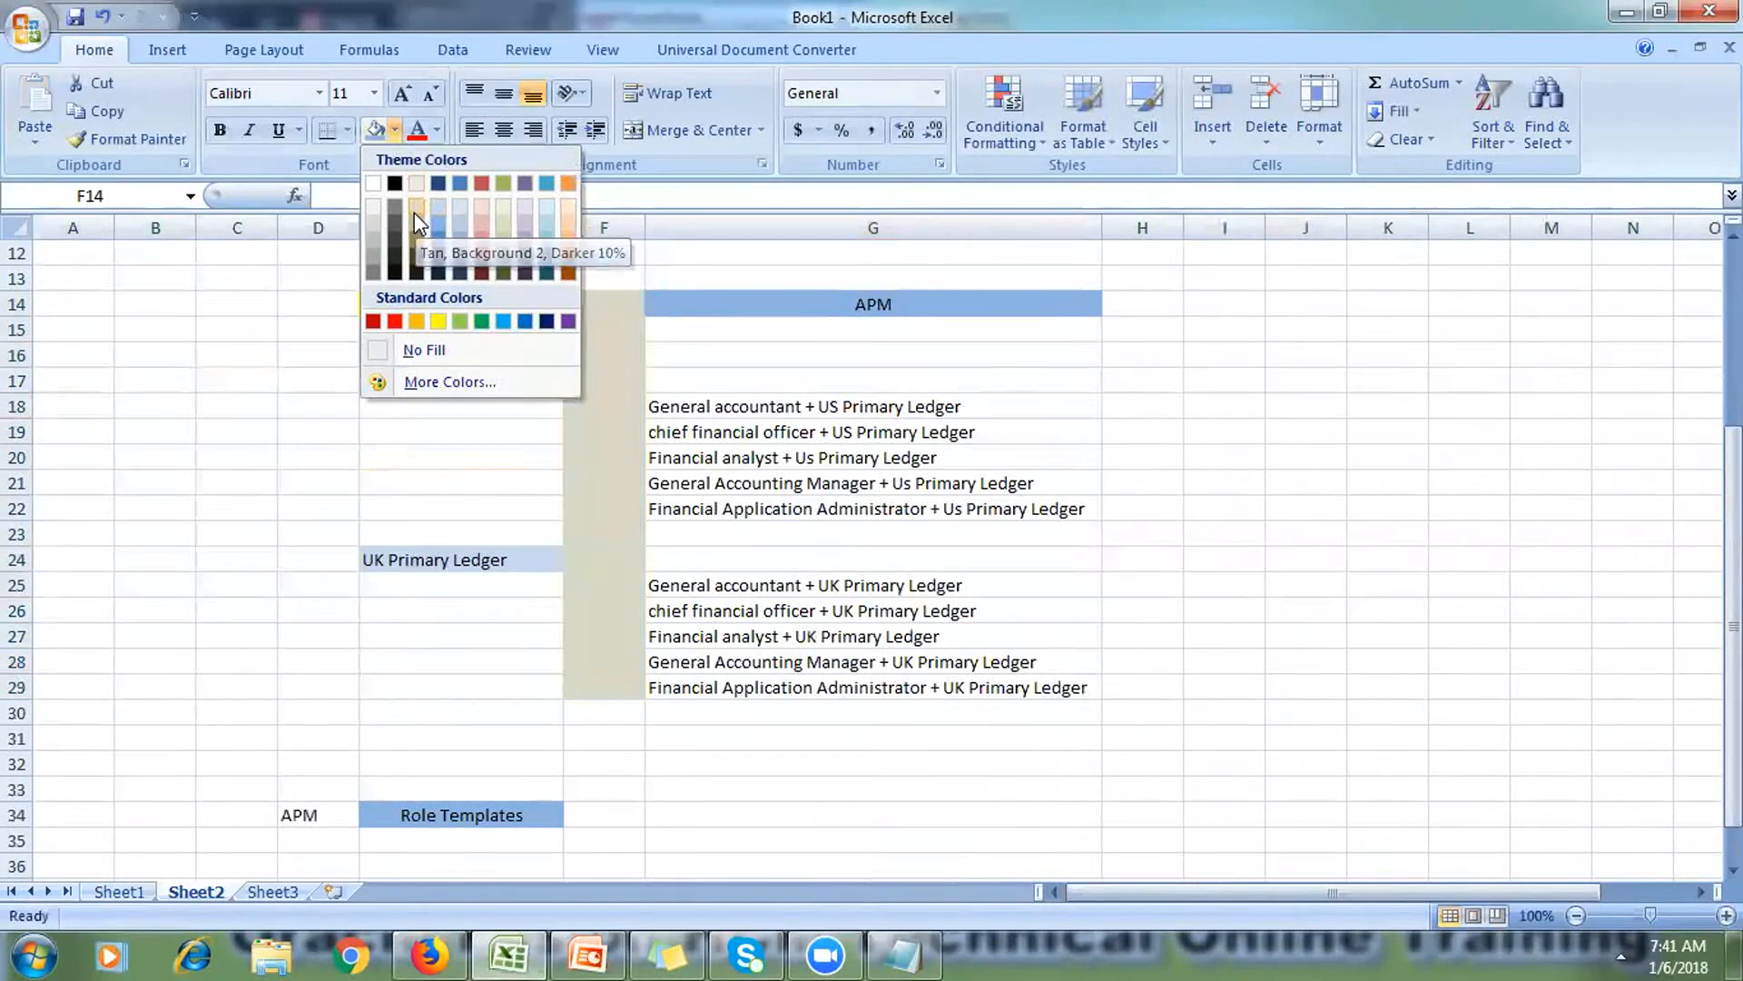
{"action": "left_click", "coordinate": [414, 213]}
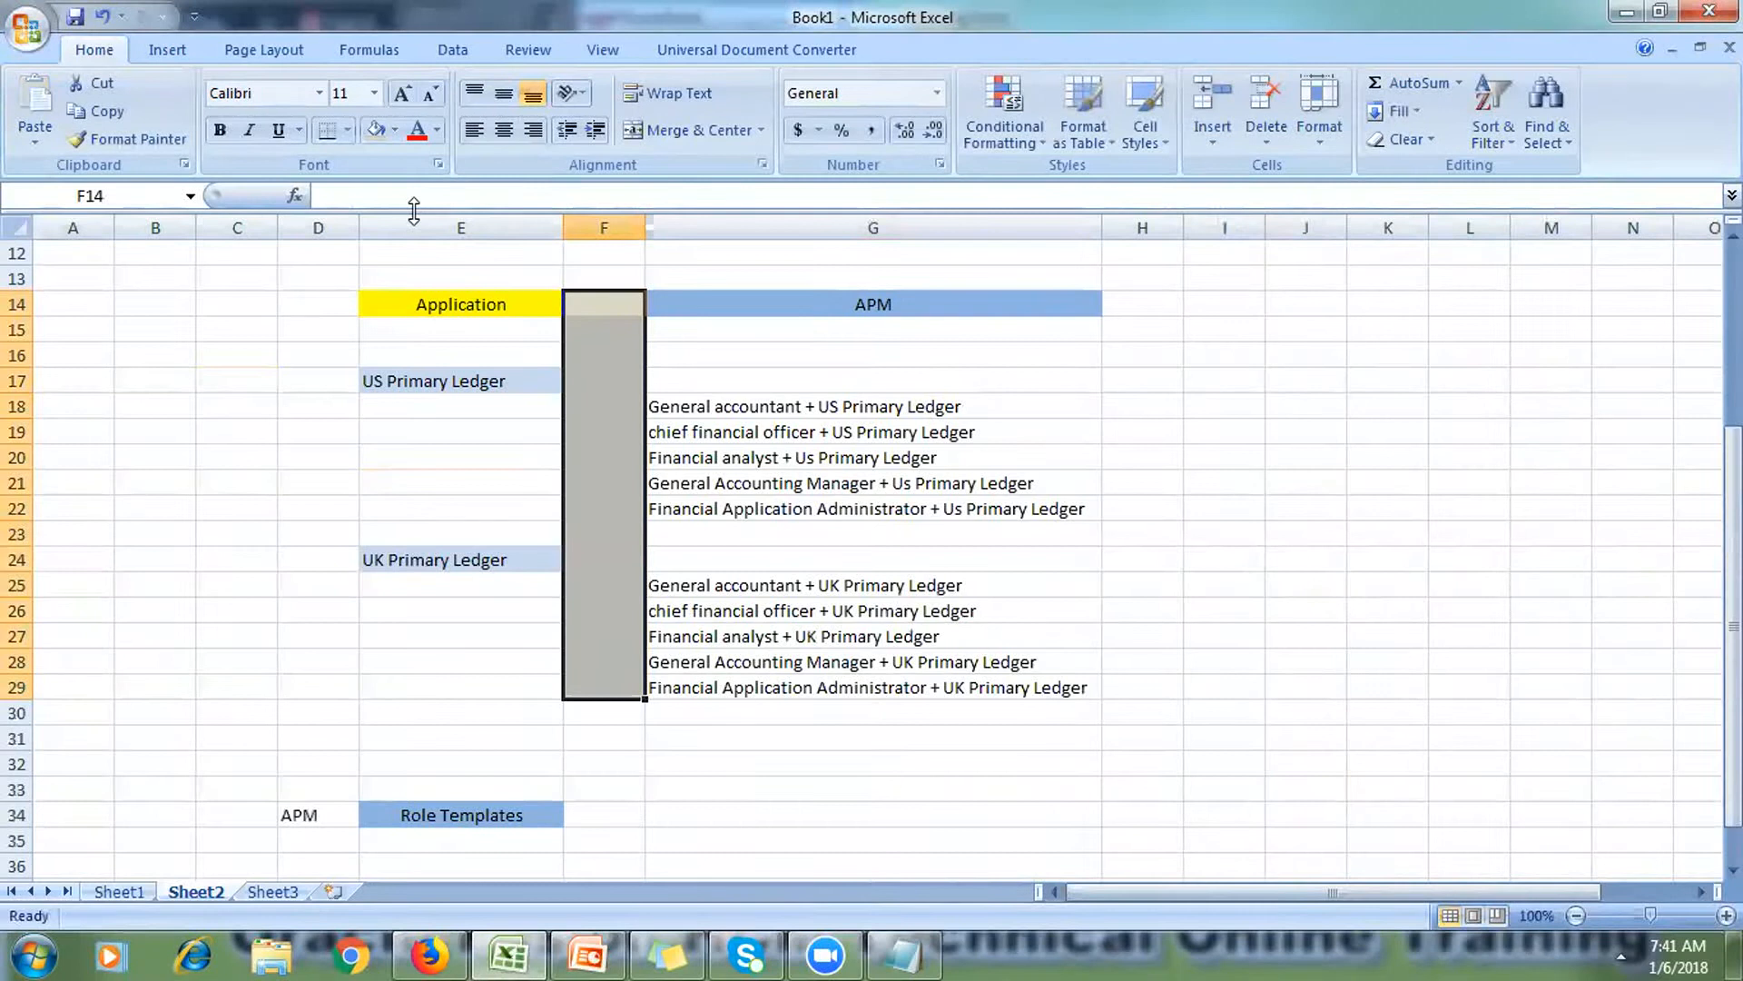
Step: Fill H14:H29 light blue and widen column I slightly
{"action": "left_click_drag", "start_coordinate": [1129, 307], "coordinate": [1126, 688]}
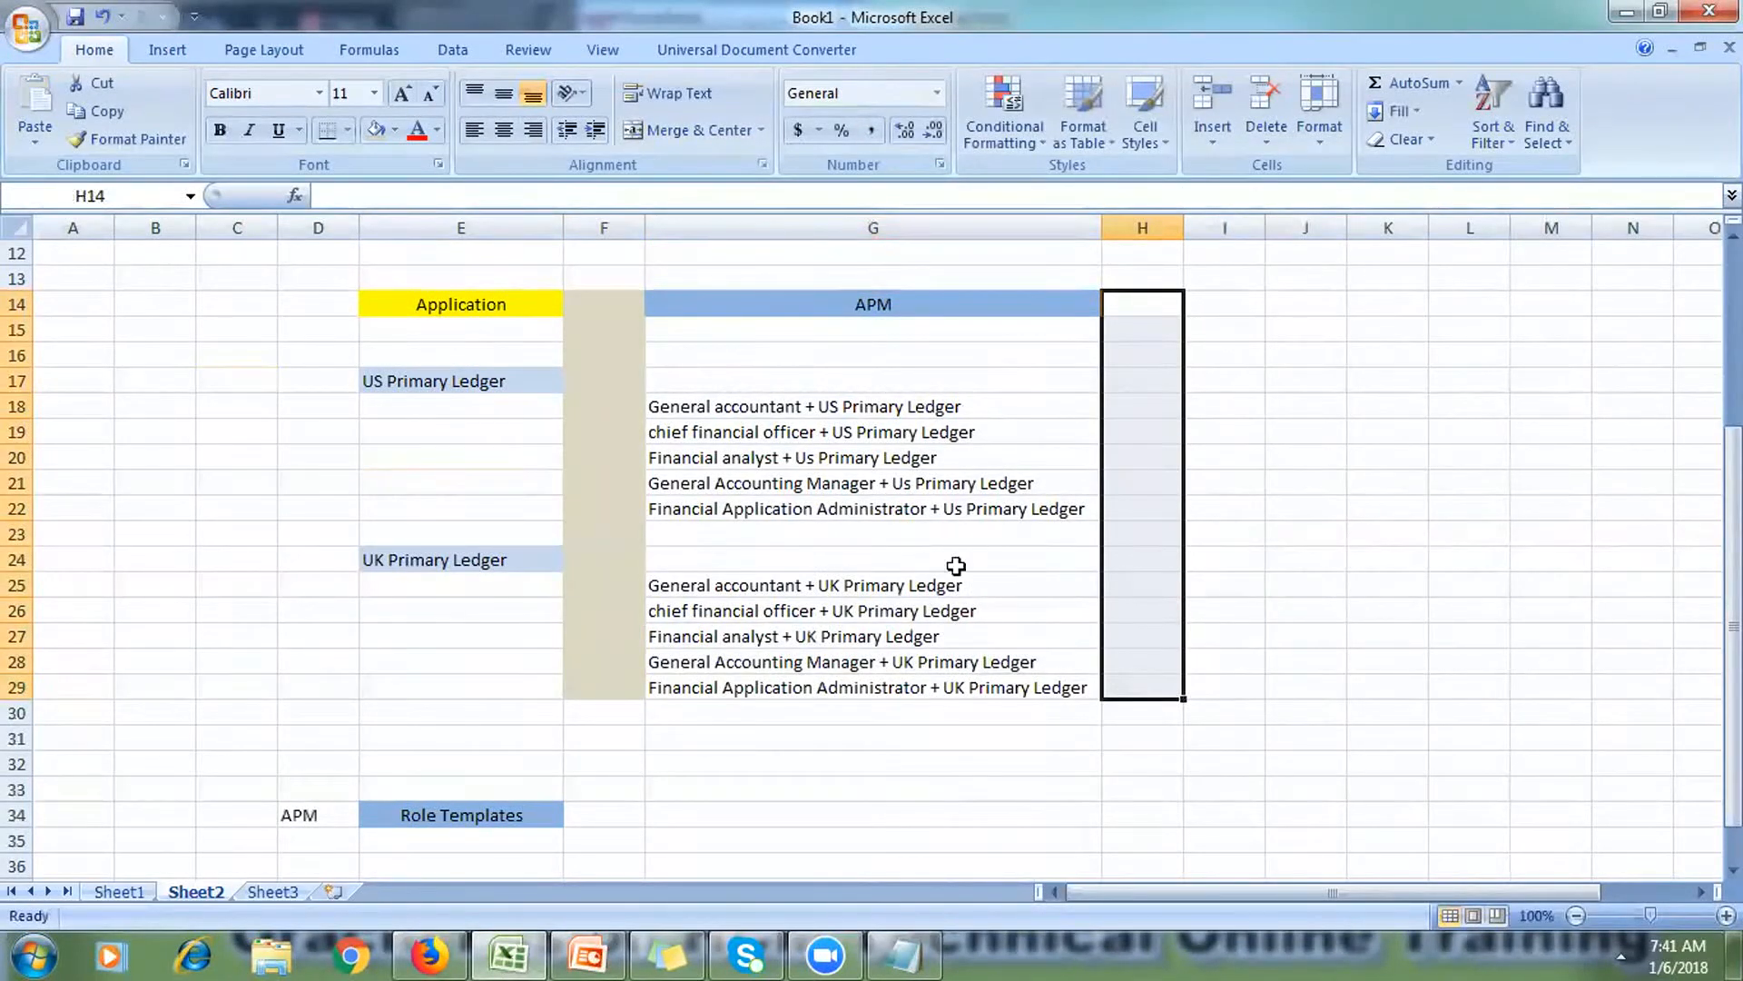
{"action": "left_click", "coordinate": [395, 131]}
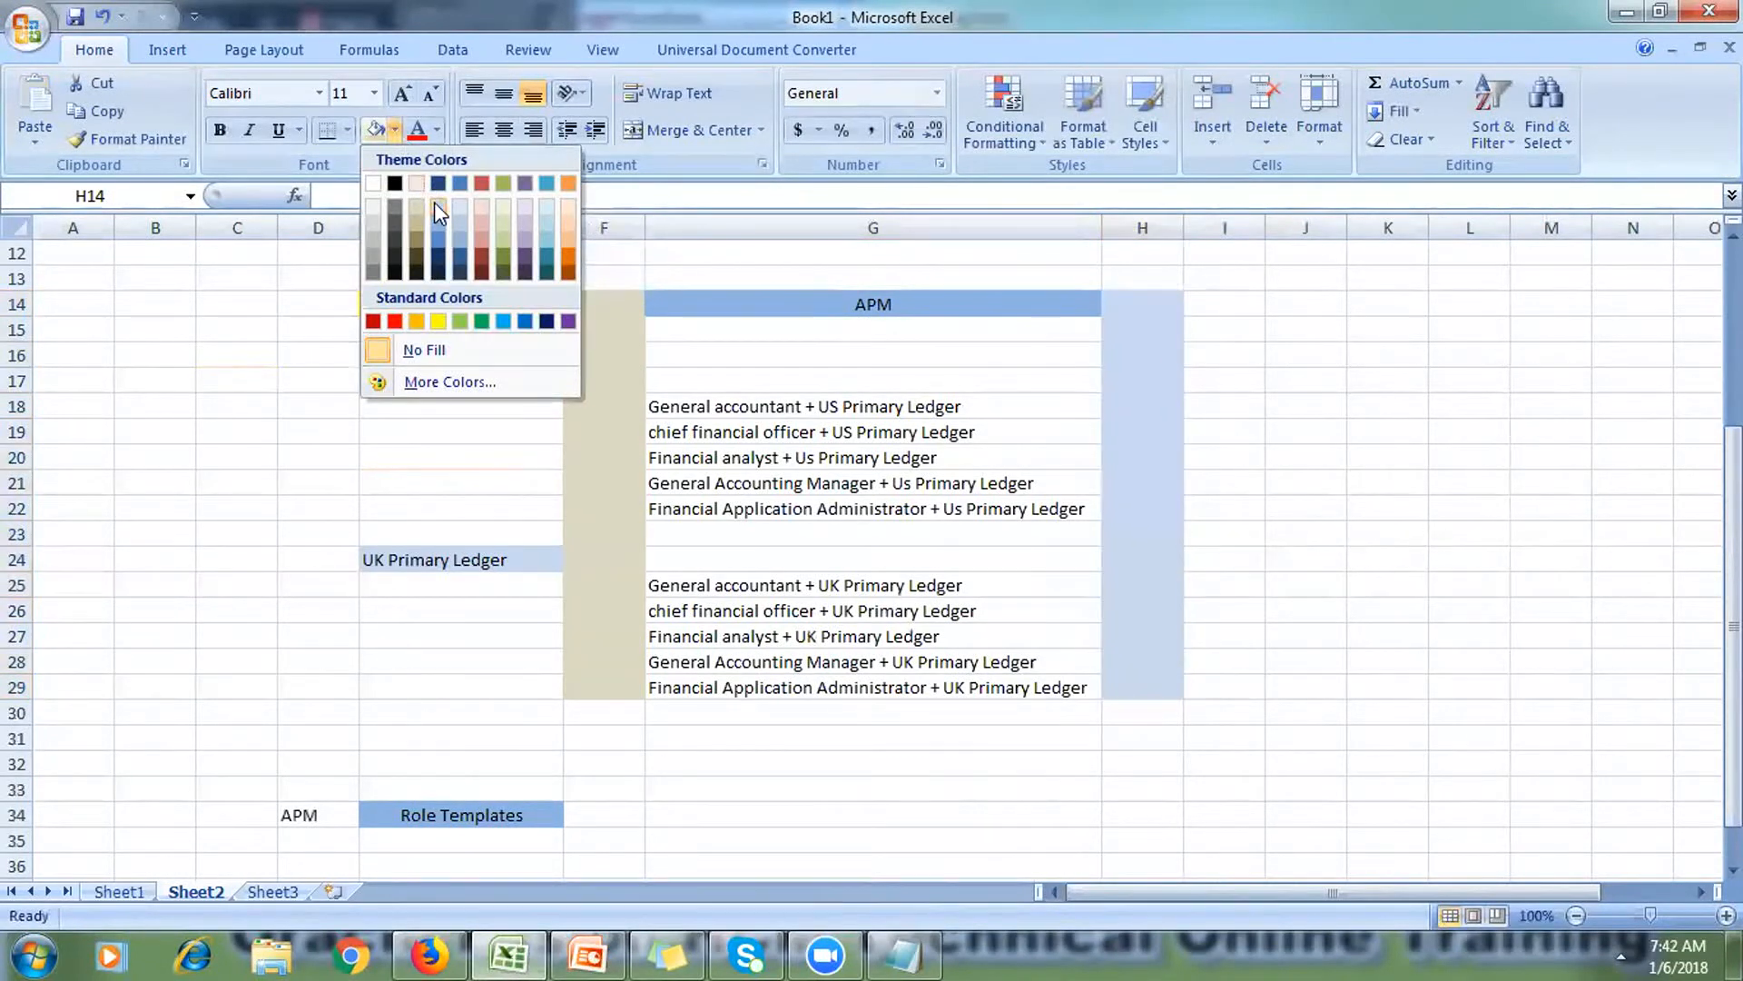
{"action": "left_click", "coordinate": [437, 208]}
{"action": "left_click", "coordinate": [1229, 306]}
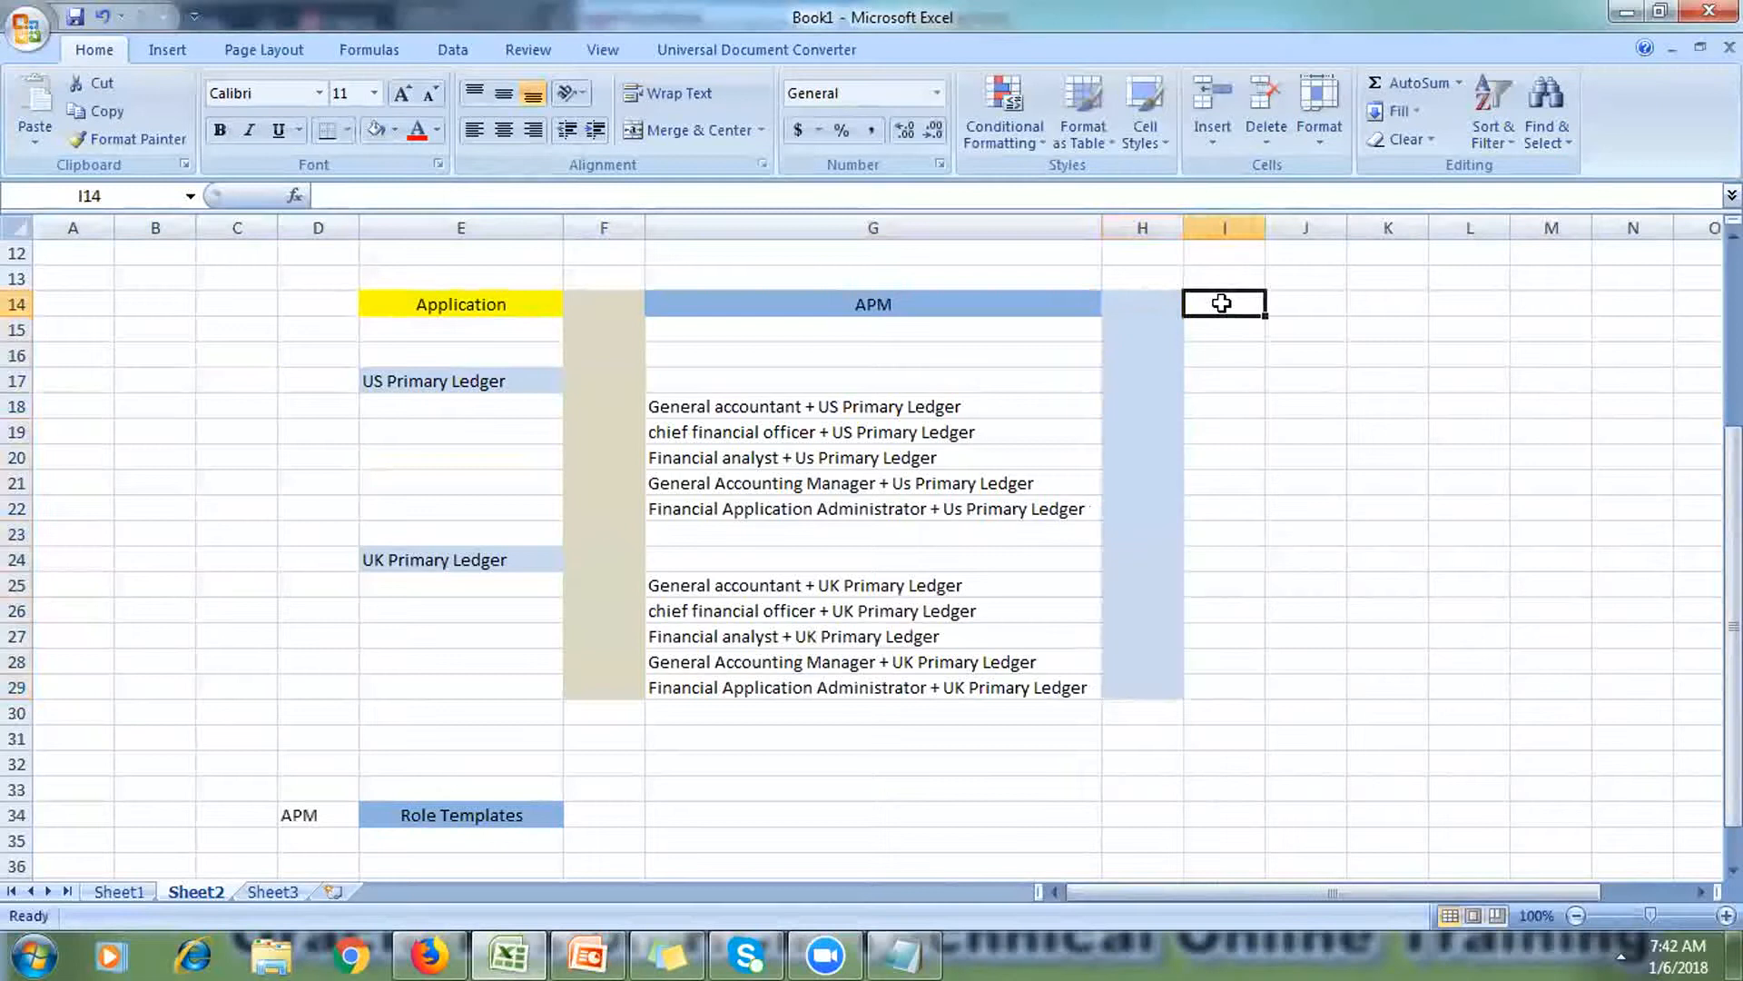
{"action": "left_click_drag", "start_coordinate": [1265, 227], "coordinate": [1355, 257]}
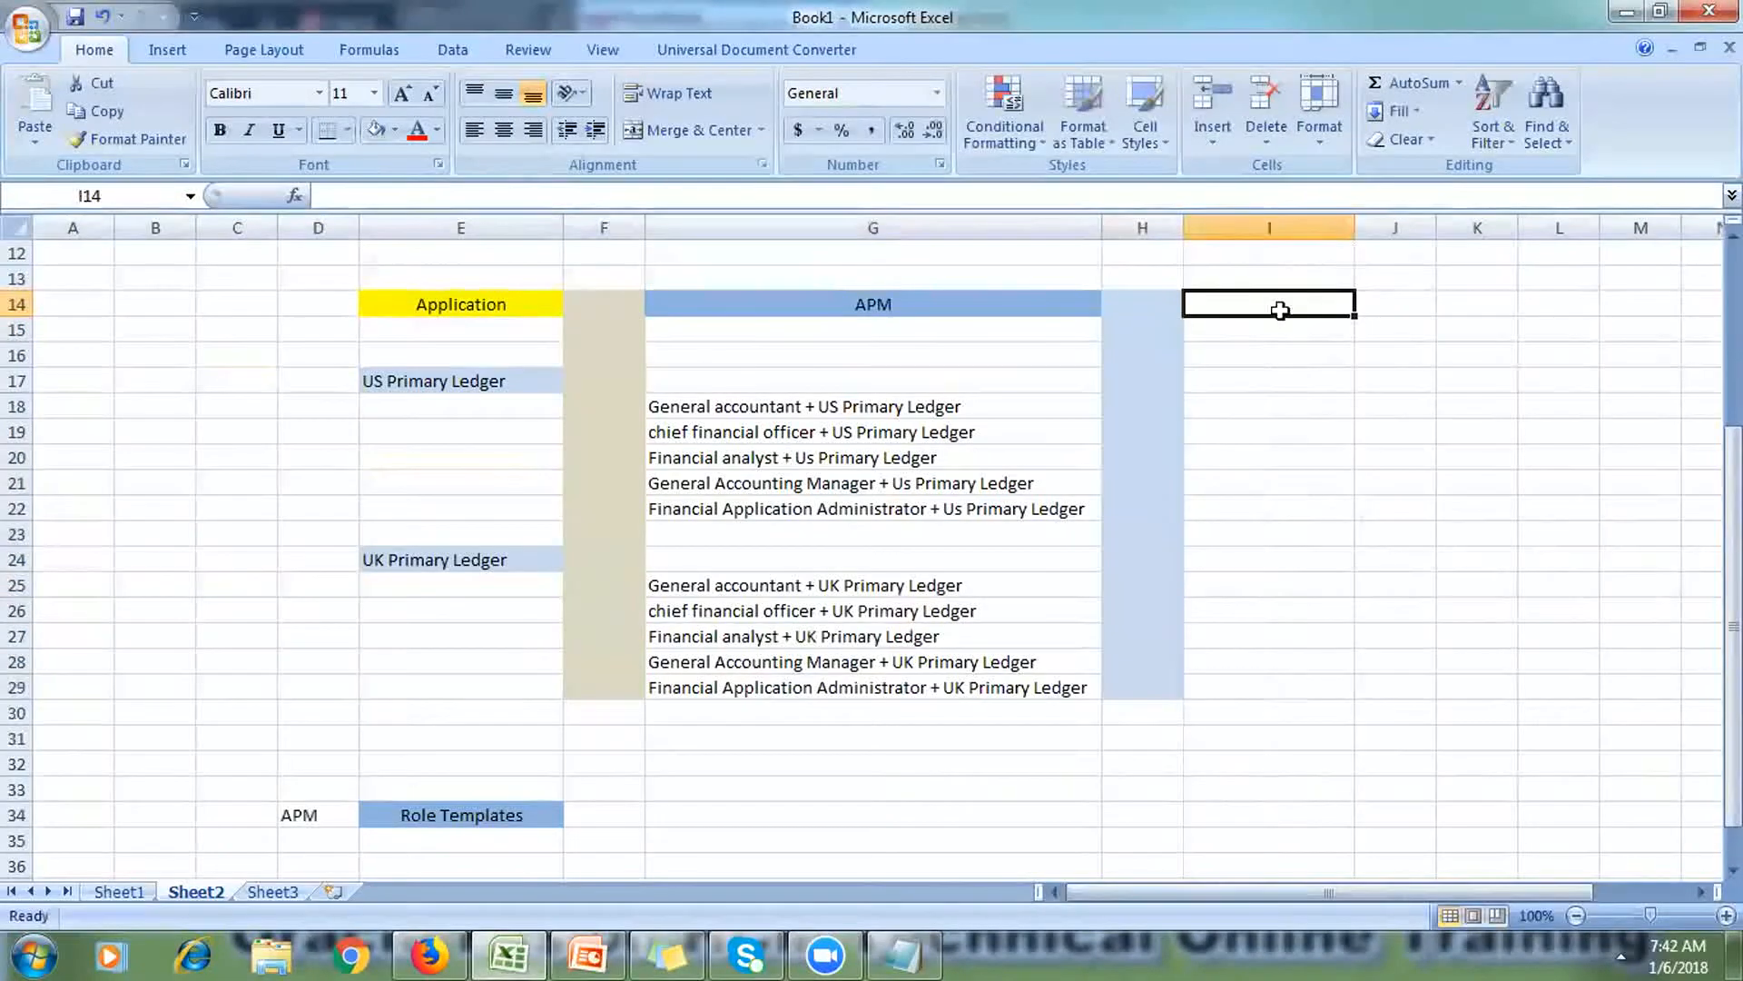
Step: Enter a centred 'OIM' heading in I14 and widen column I
{"action": "type", "text": "OIM"}
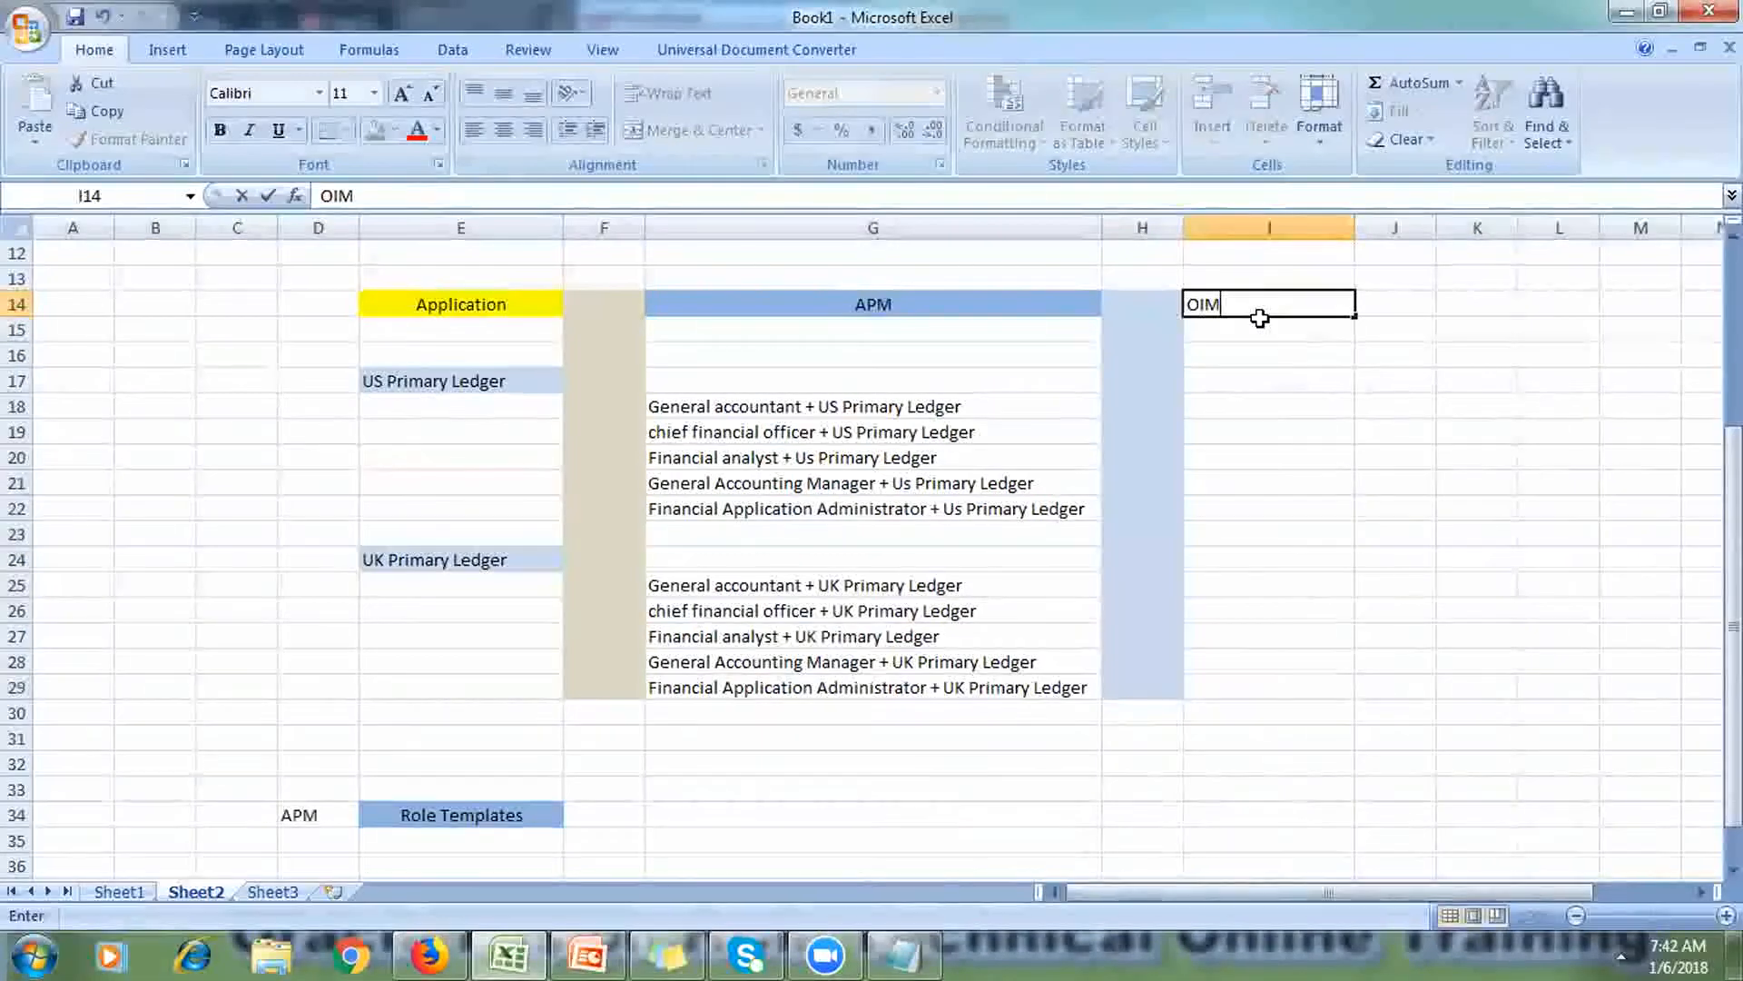
{"action": "left_click", "coordinate": [1477, 354]}
{"action": "left_click", "coordinate": [1272, 306]}
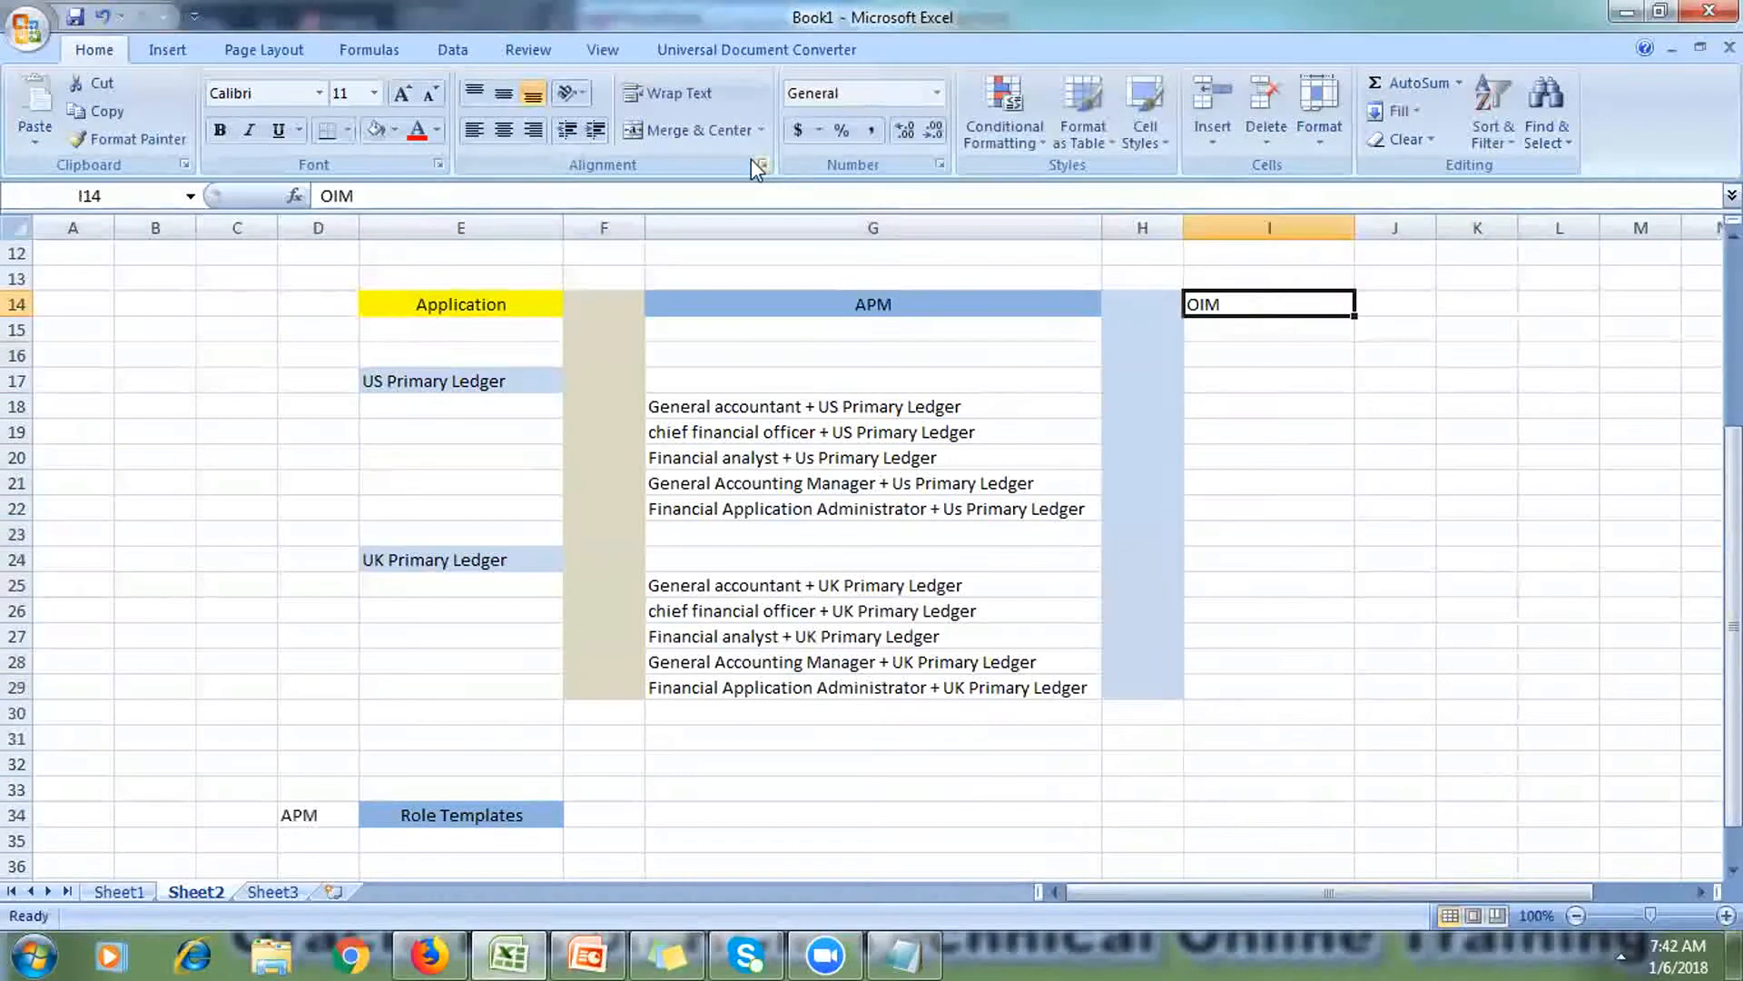
{"action": "left_click", "coordinate": [505, 130]}
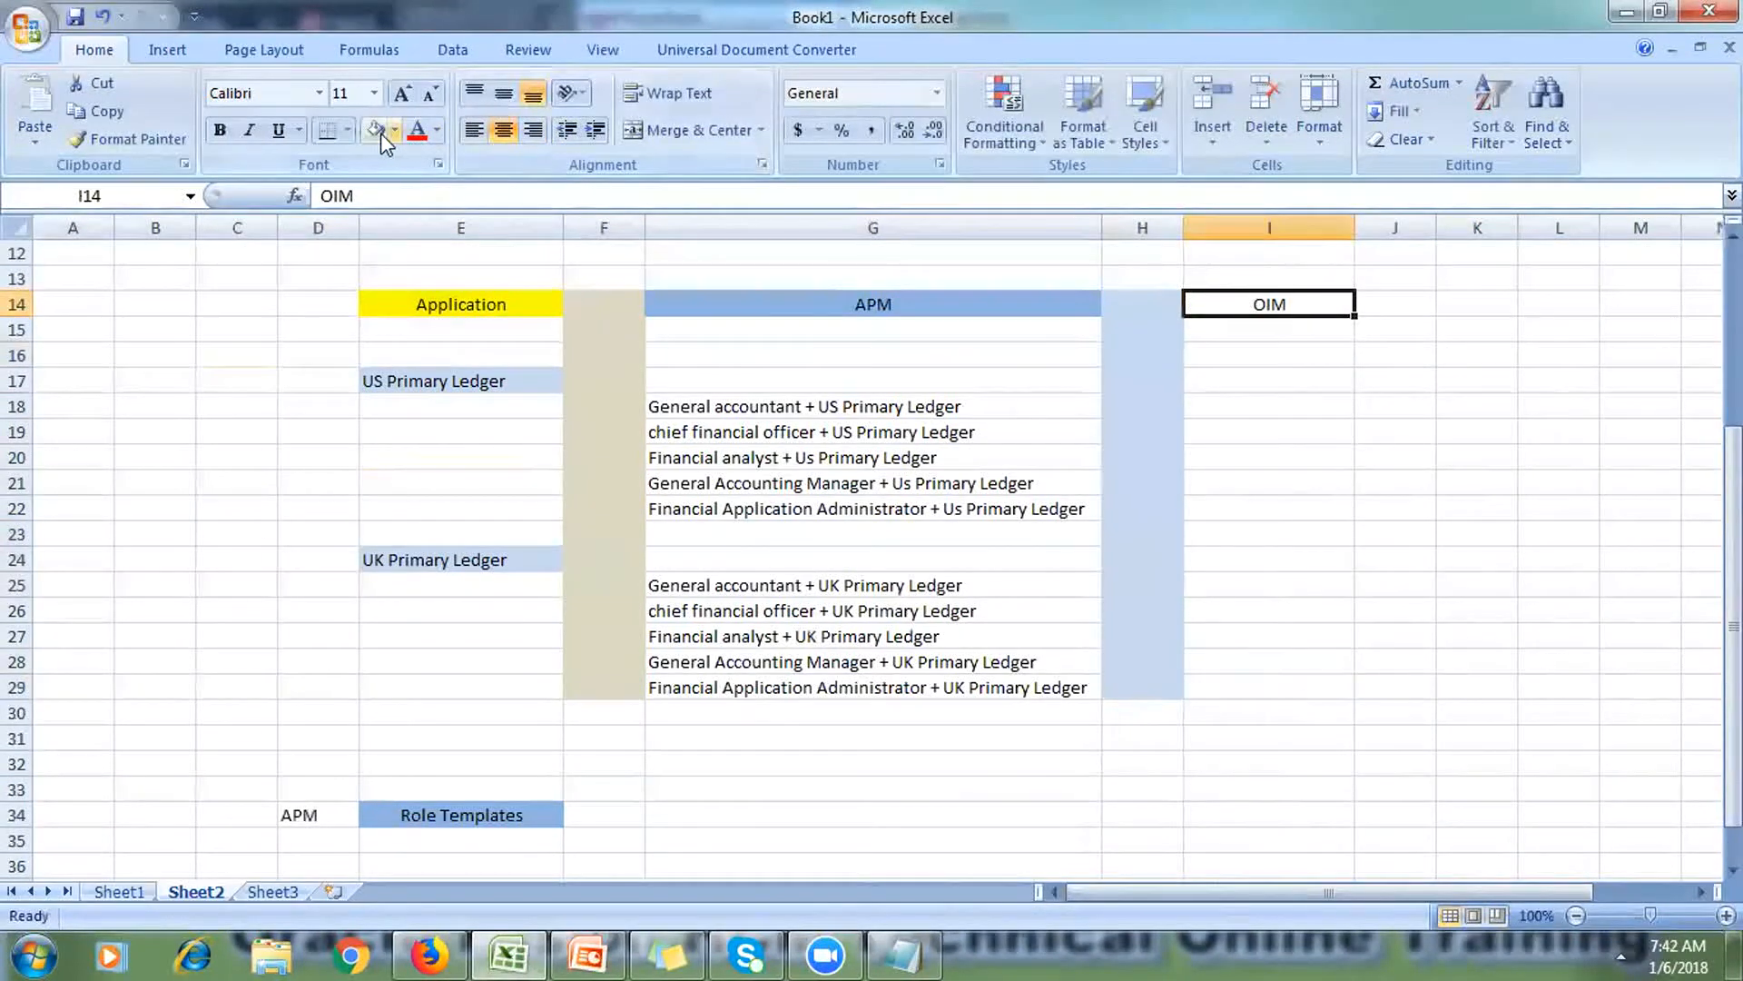
{"action": "left_click_drag", "start_coordinate": [1355, 229], "coordinate": [1453, 268]}
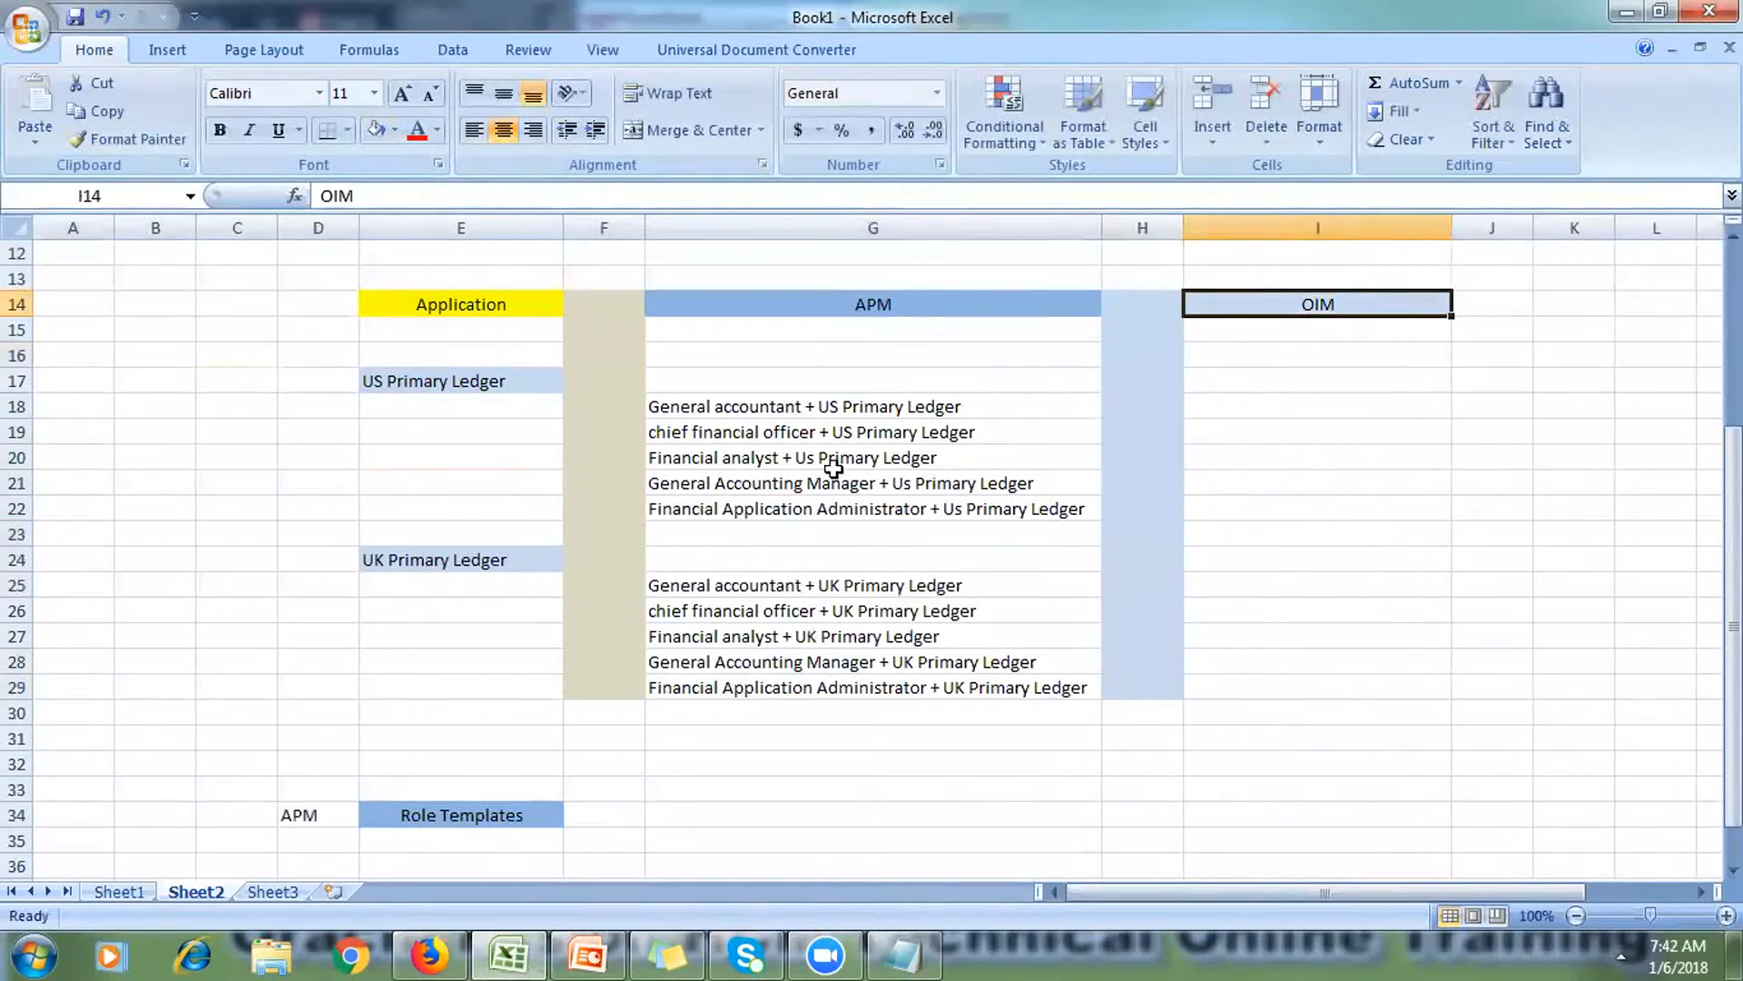
Step: Copy the US and UK role lists from G18:G22 and G25:G29 into I18:I22 and I25:I29
{"action": "left_click_drag", "start_coordinate": [778, 405], "coordinate": [800, 501]}
{"action": "key", "text": "ctrl+c"}
{"action": "left_click_drag", "start_coordinate": [1205, 402], "coordinate": [1226, 505]}
{"action": "key", "text": "ctrl+v"}
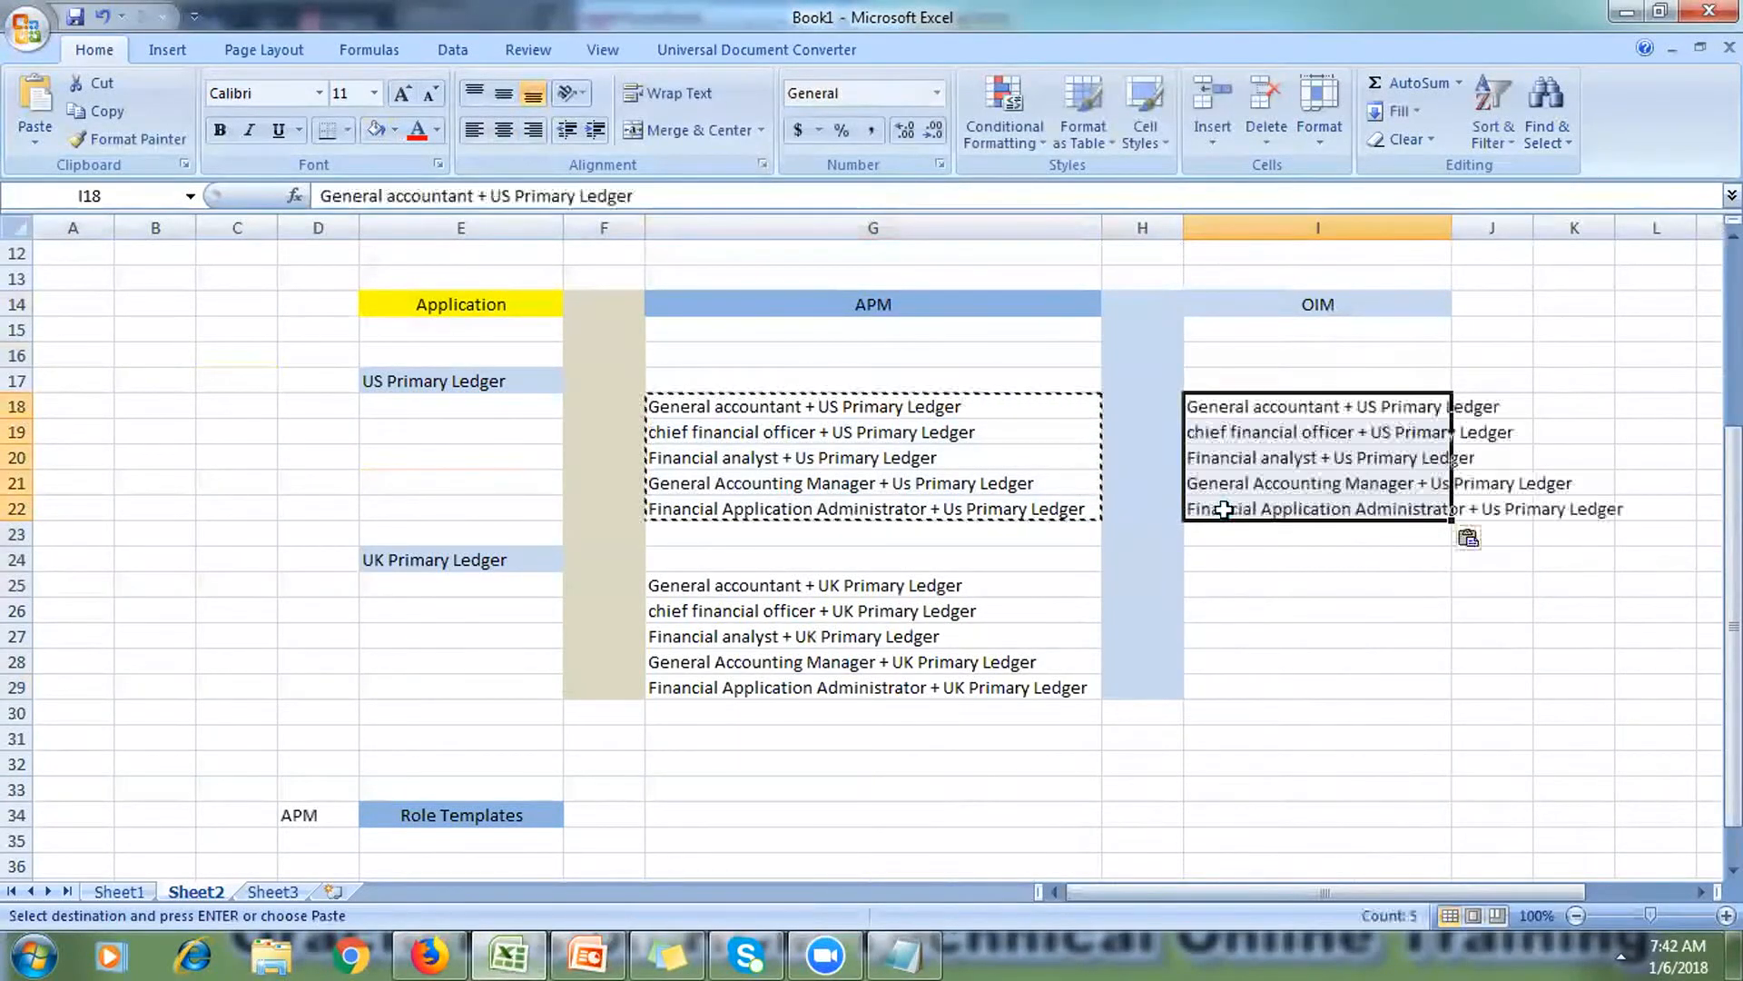
{"action": "left_click", "coordinate": [720, 592]}
{"action": "left_click_drag", "start_coordinate": [720, 607], "coordinate": [739, 681]}
{"action": "key", "text": "ctrl+c"}
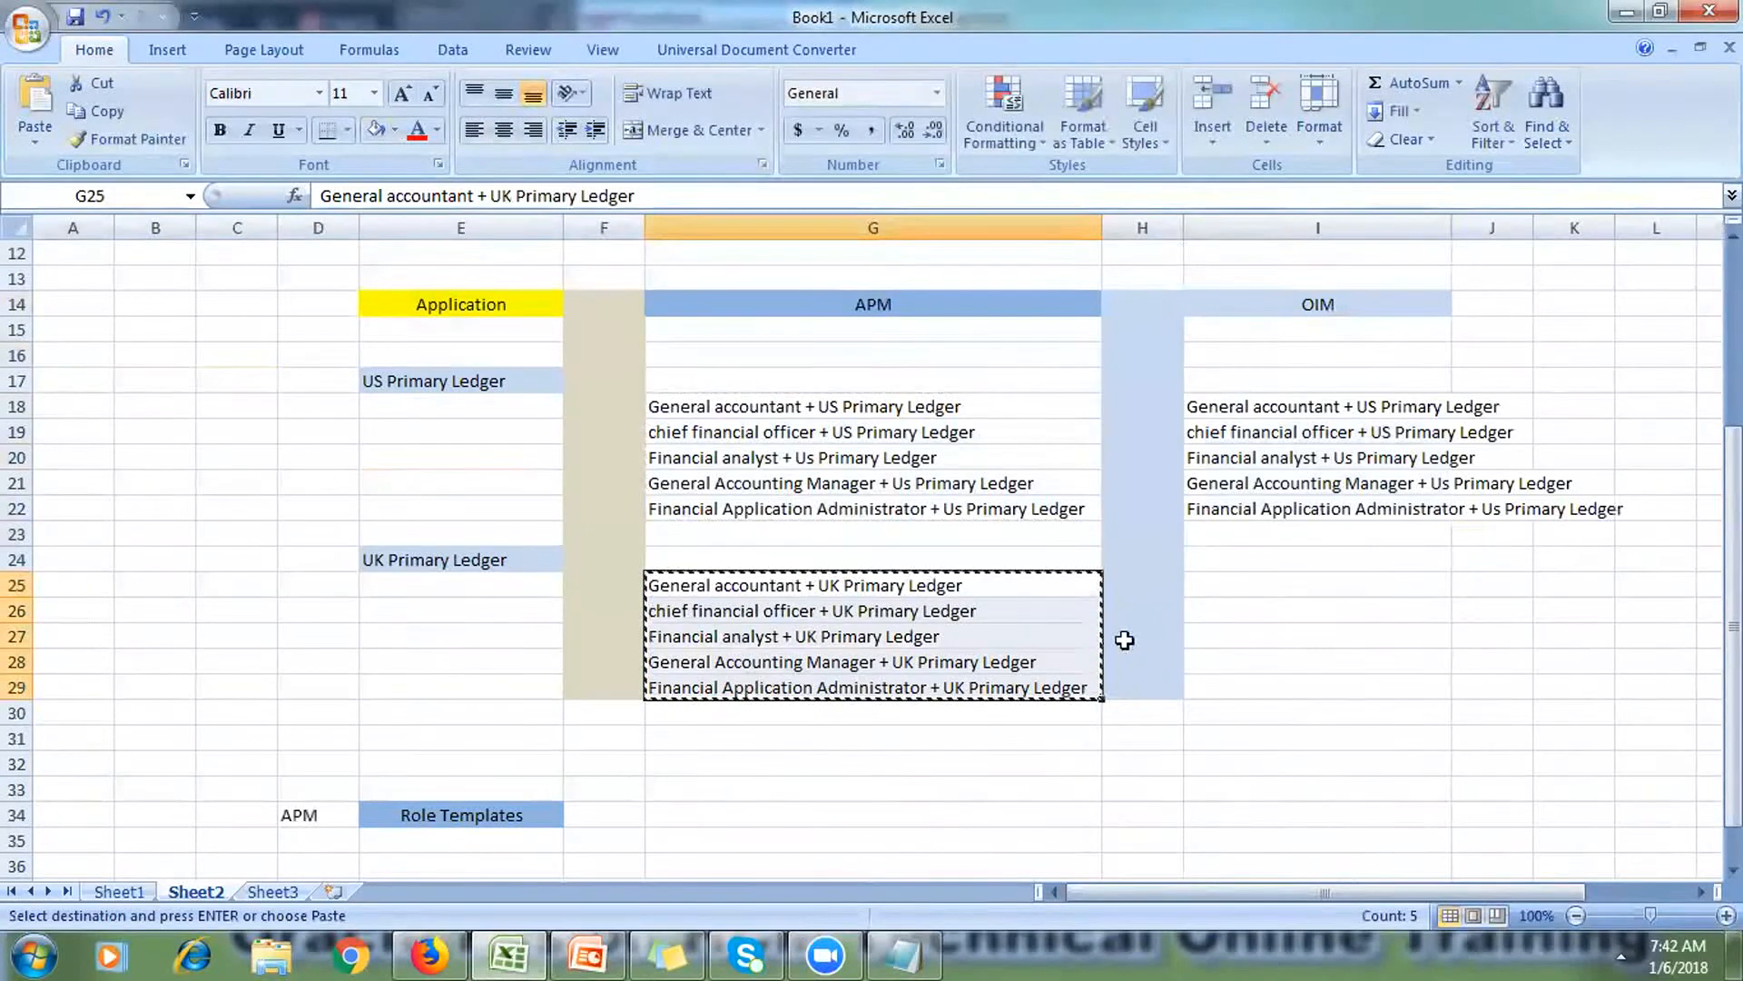
{"action": "left_click_drag", "start_coordinate": [1207, 587], "coordinate": [1268, 681]}
{"action": "key", "text": "ctrl+v"}
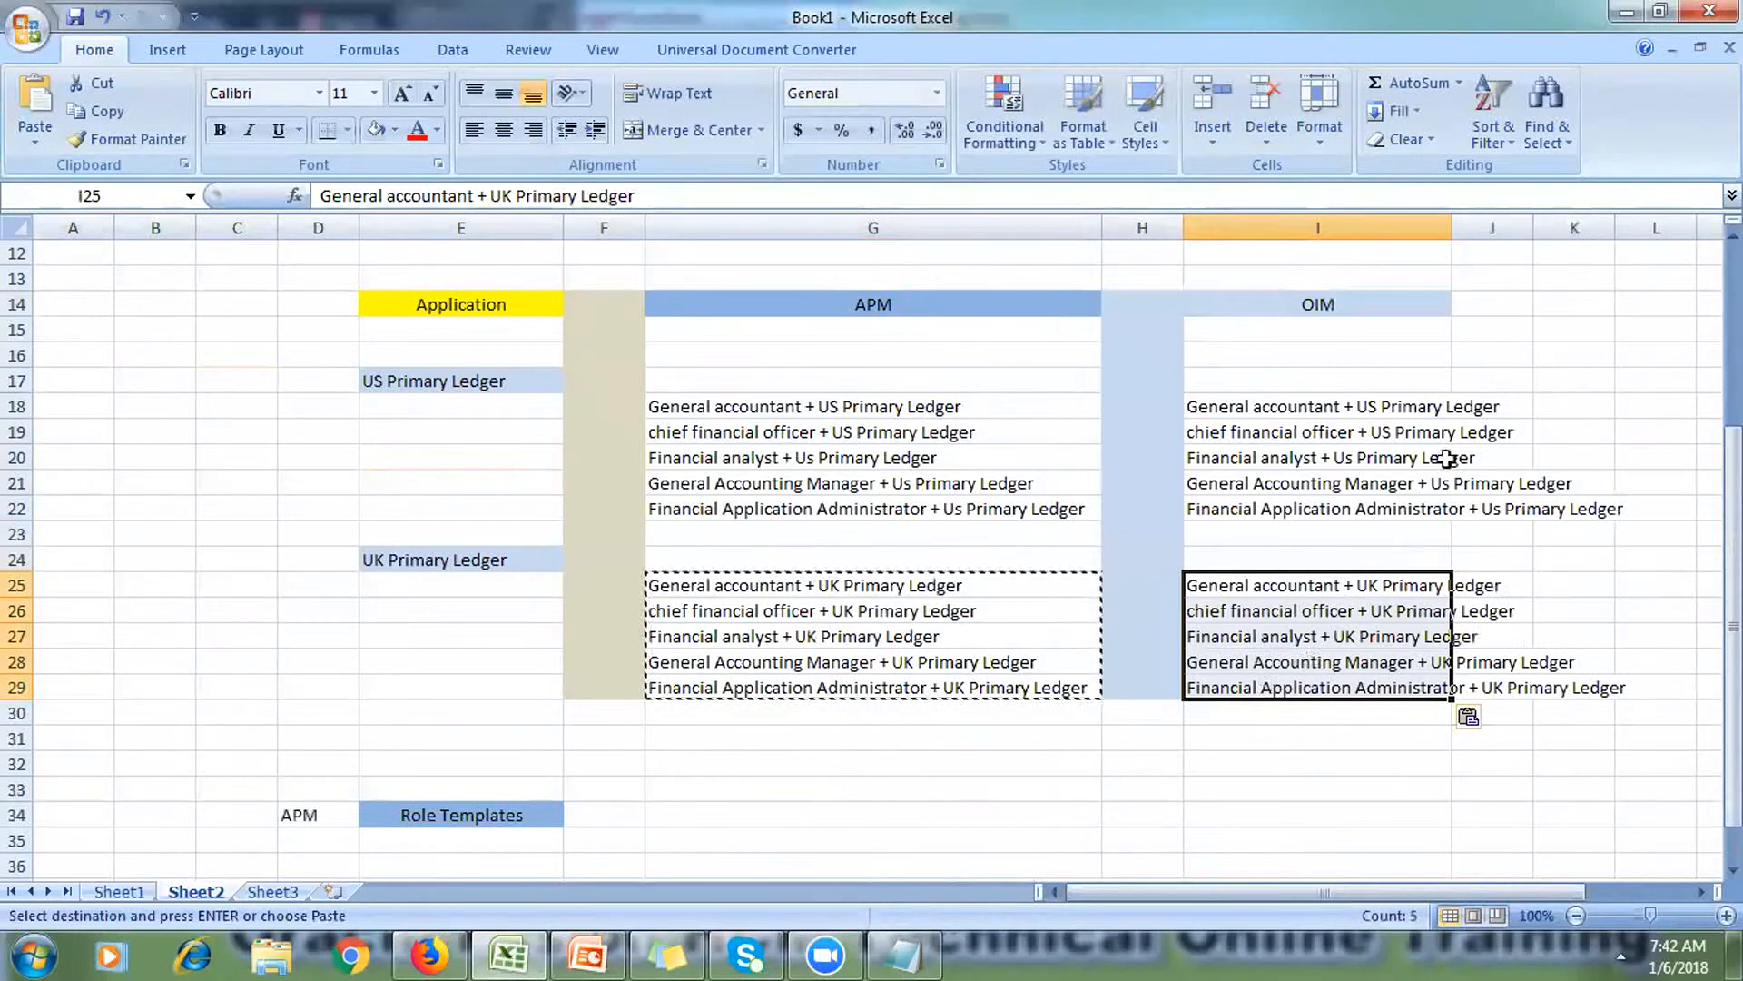
{"action": "left_click", "coordinate": [1510, 357]}
{"action": "left_click_drag", "start_coordinate": [1451, 228], "coordinate": [1613, 228]}
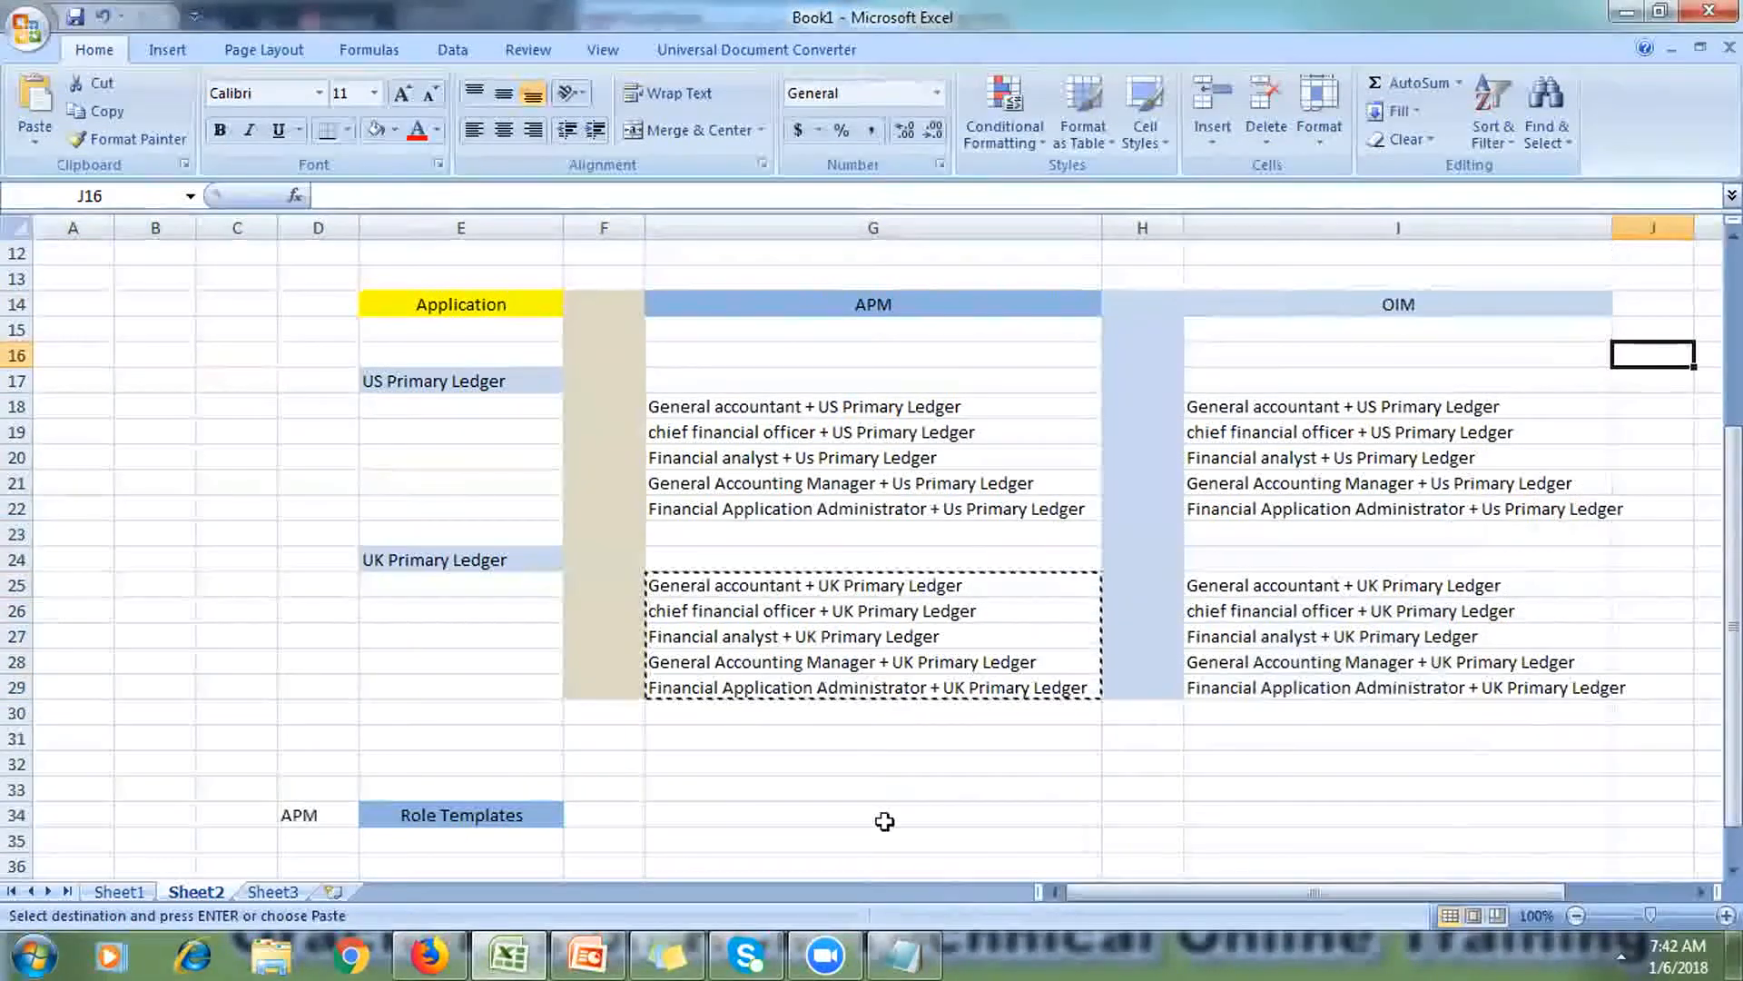
{"action": "left_click", "coordinate": [581, 951]}
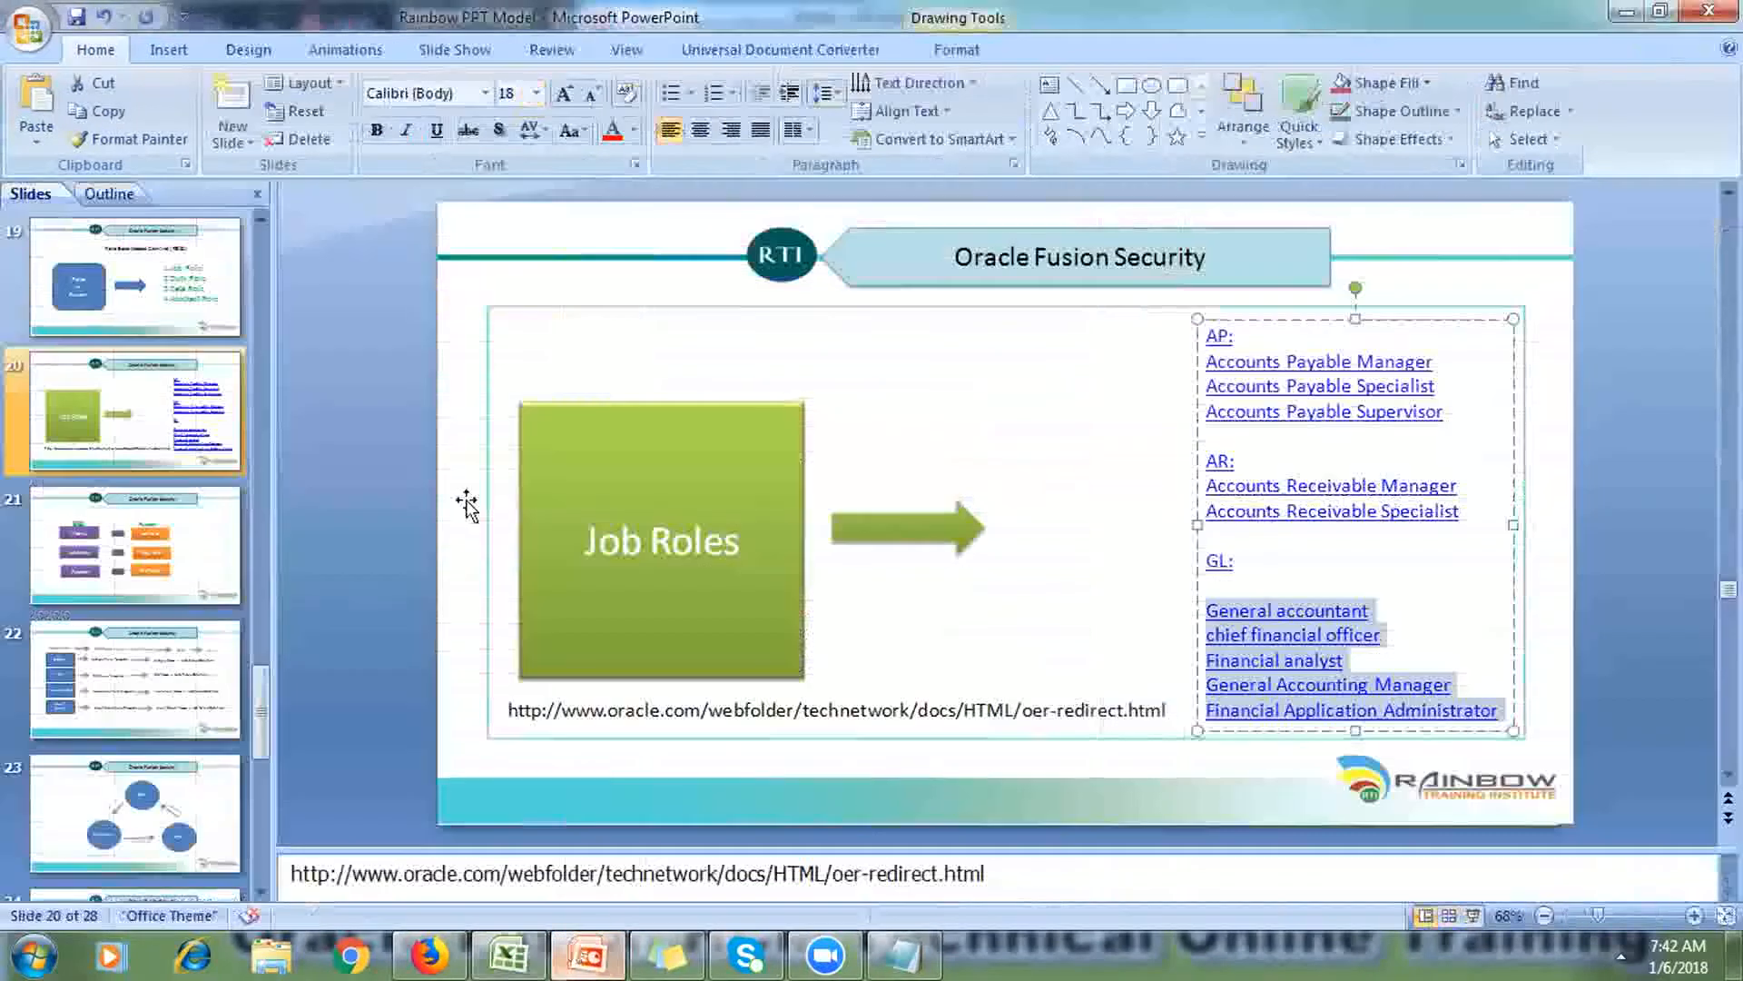
Step: Review the 'Up To Fusion R11 Version' and 'Fusion R12 onwards' slides, then return to Excel
{"action": "left_click", "coordinate": [259, 219]}
{"action": "left_click", "coordinate": [258, 218]}
{"action": "left_click", "coordinate": [259, 219]}
{"action": "left_click", "coordinate": [259, 219]}
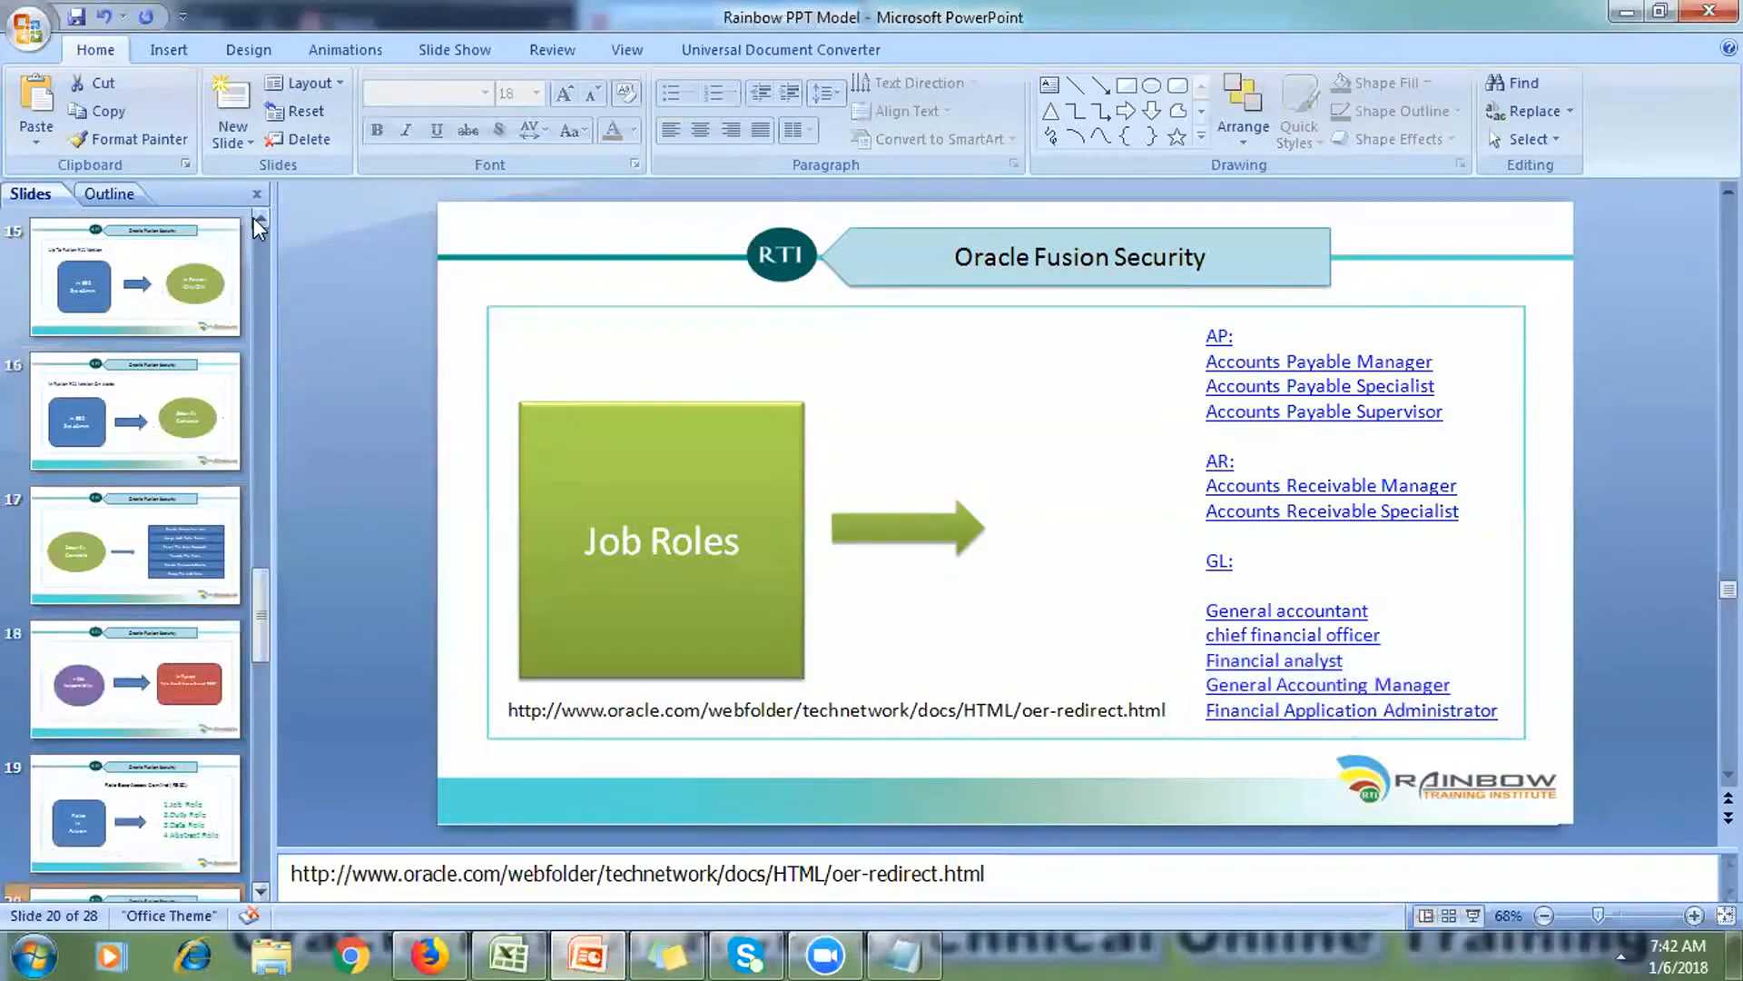
{"action": "left_click", "coordinate": [198, 266]}
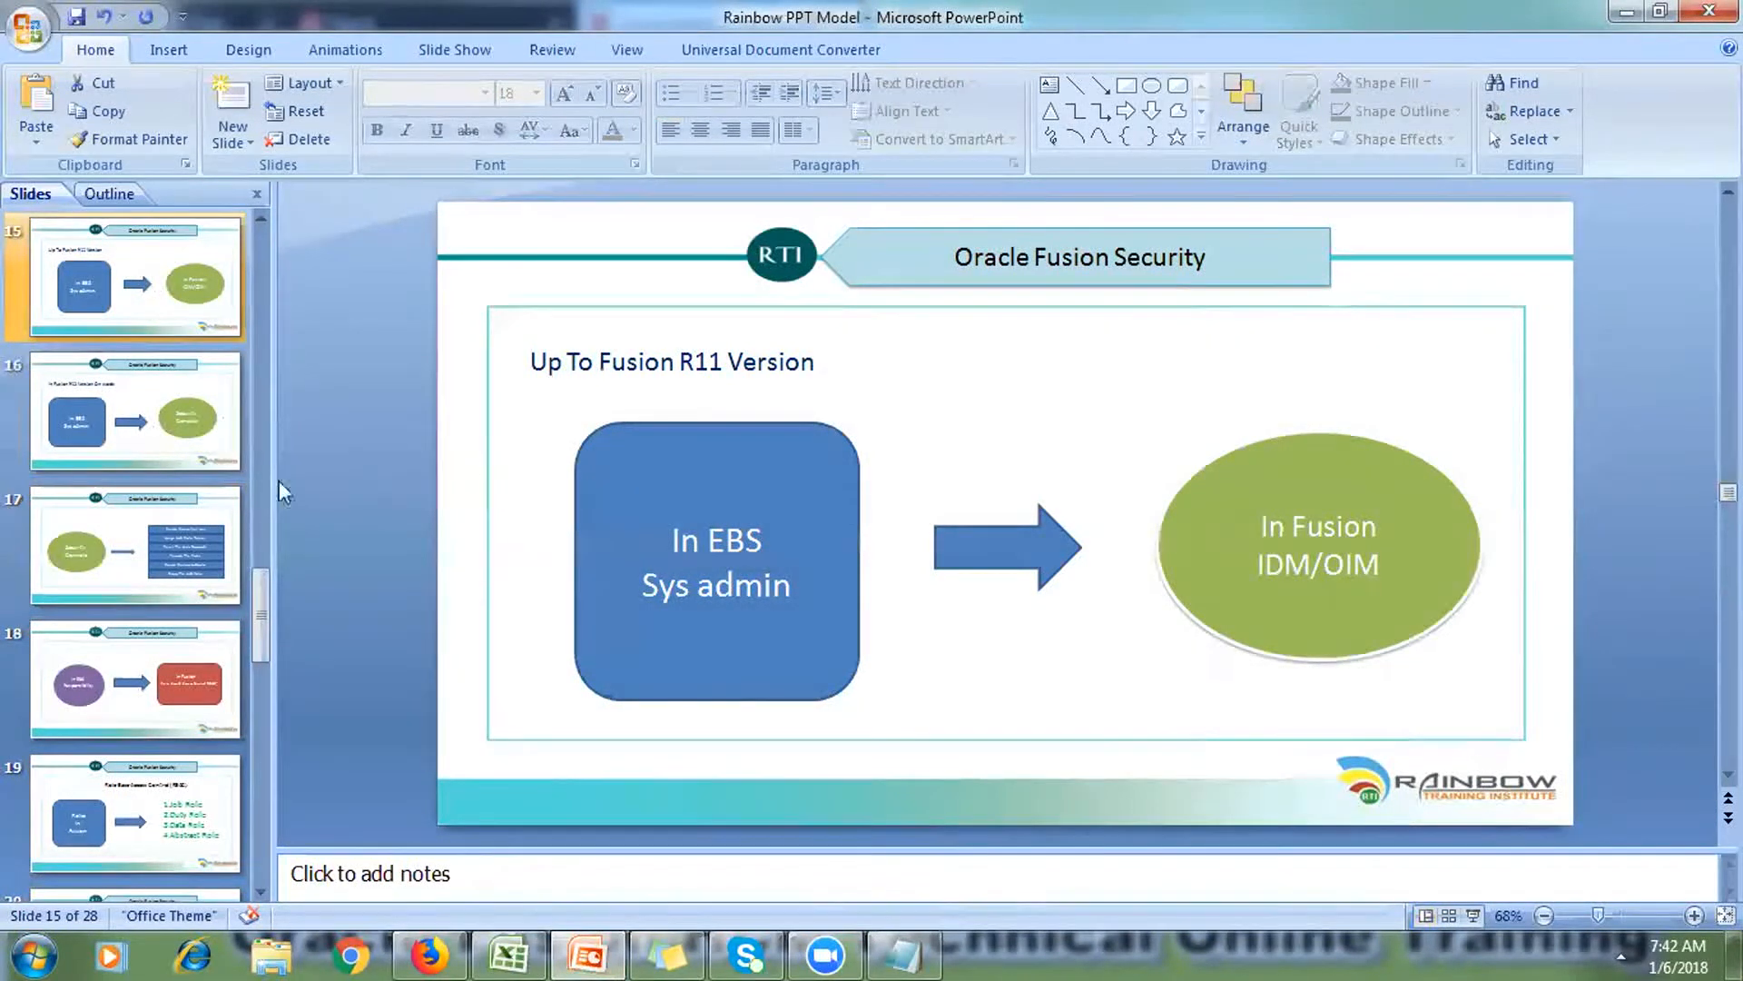
{"action": "left_click", "coordinate": [166, 452]}
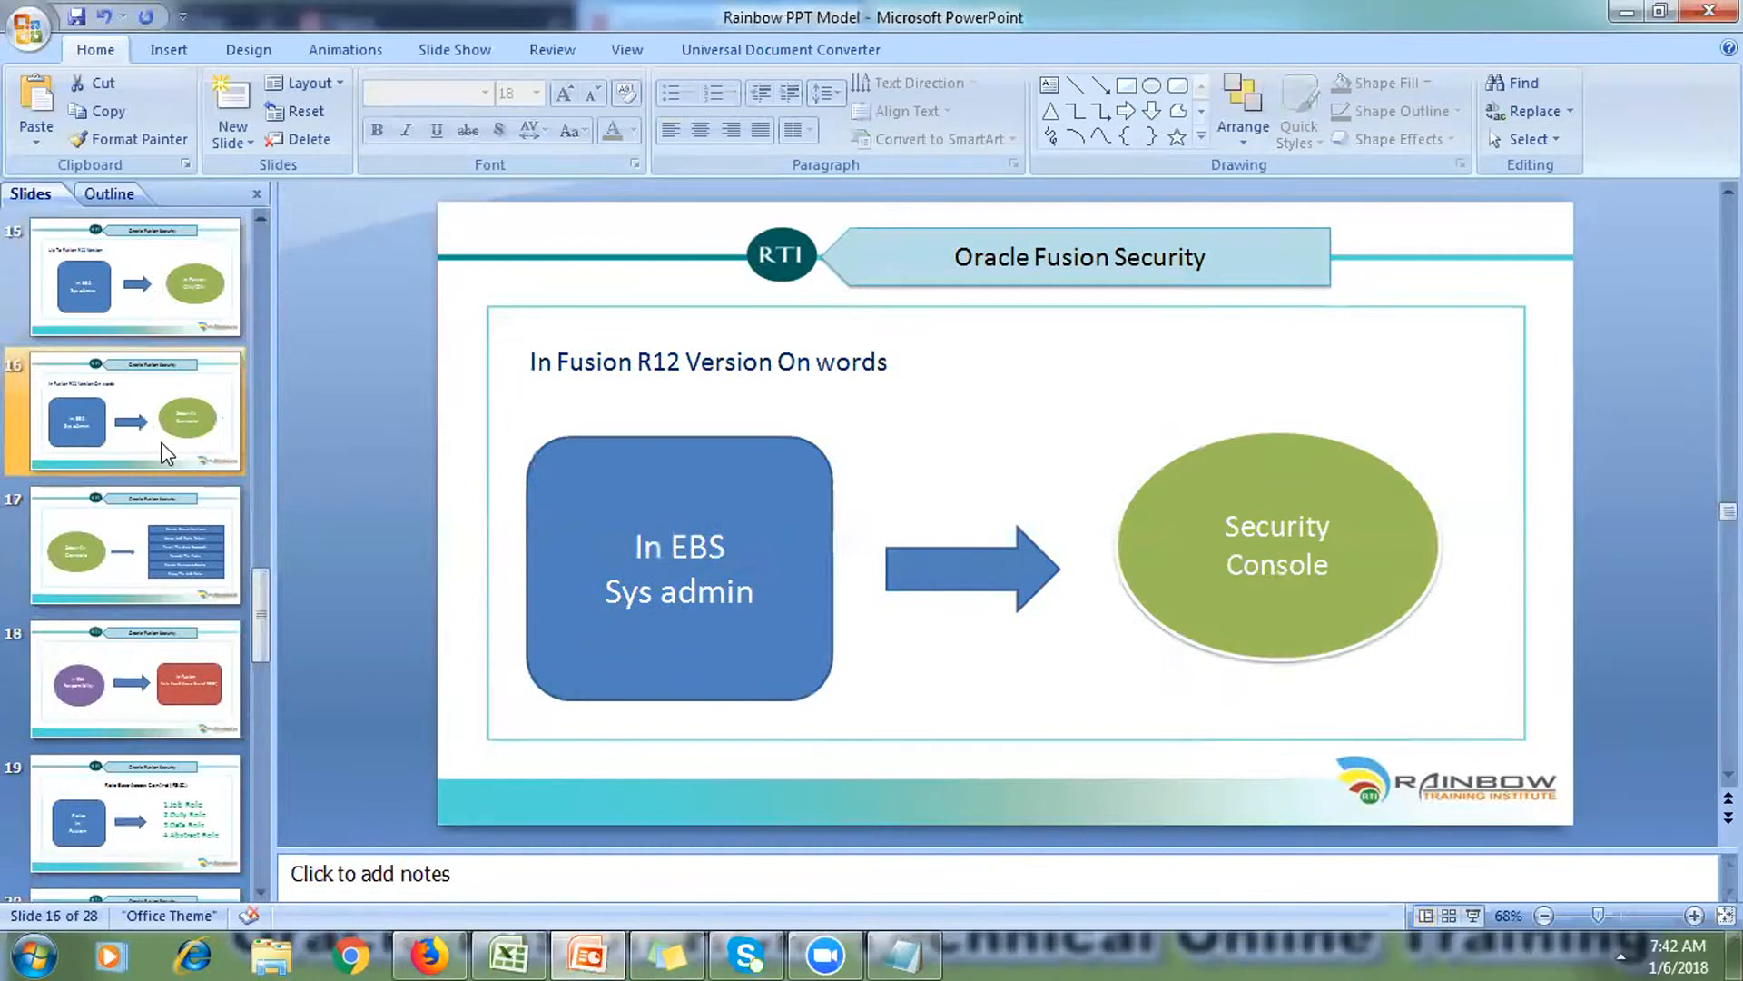
{"action": "left_click", "coordinate": [128, 232]}
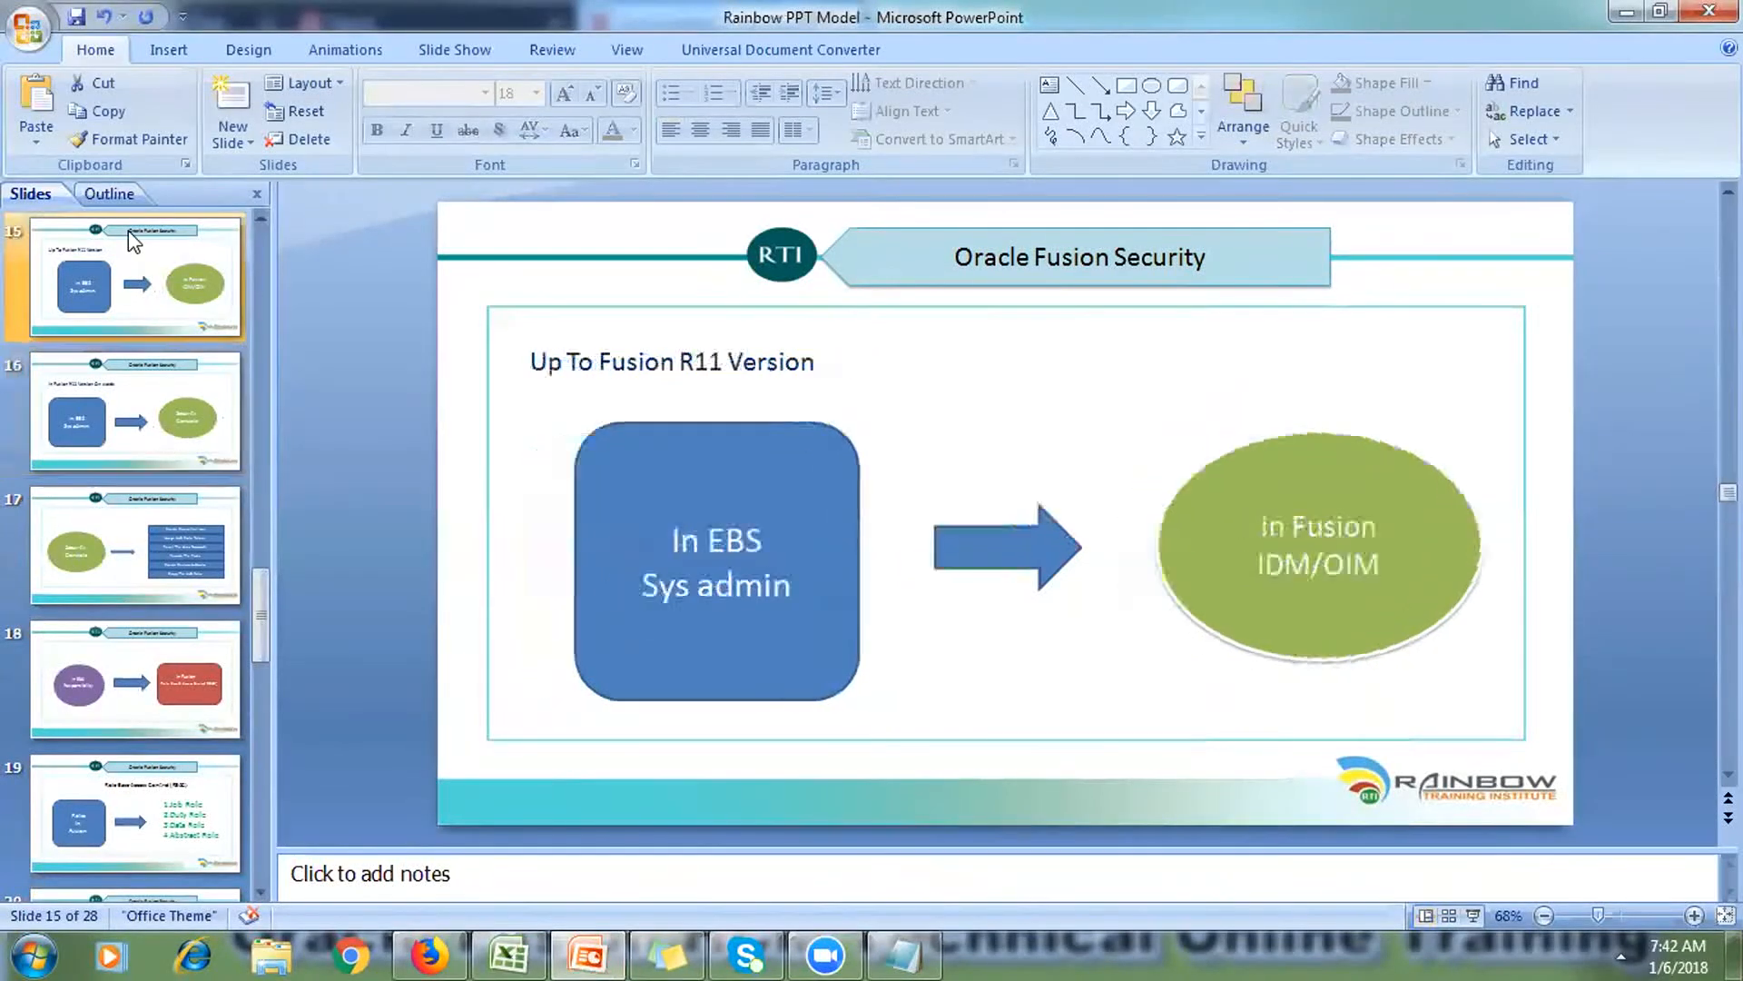
{"action": "left_click", "coordinate": [510, 953]}
{"action": "left_click", "coordinate": [1326, 798]}
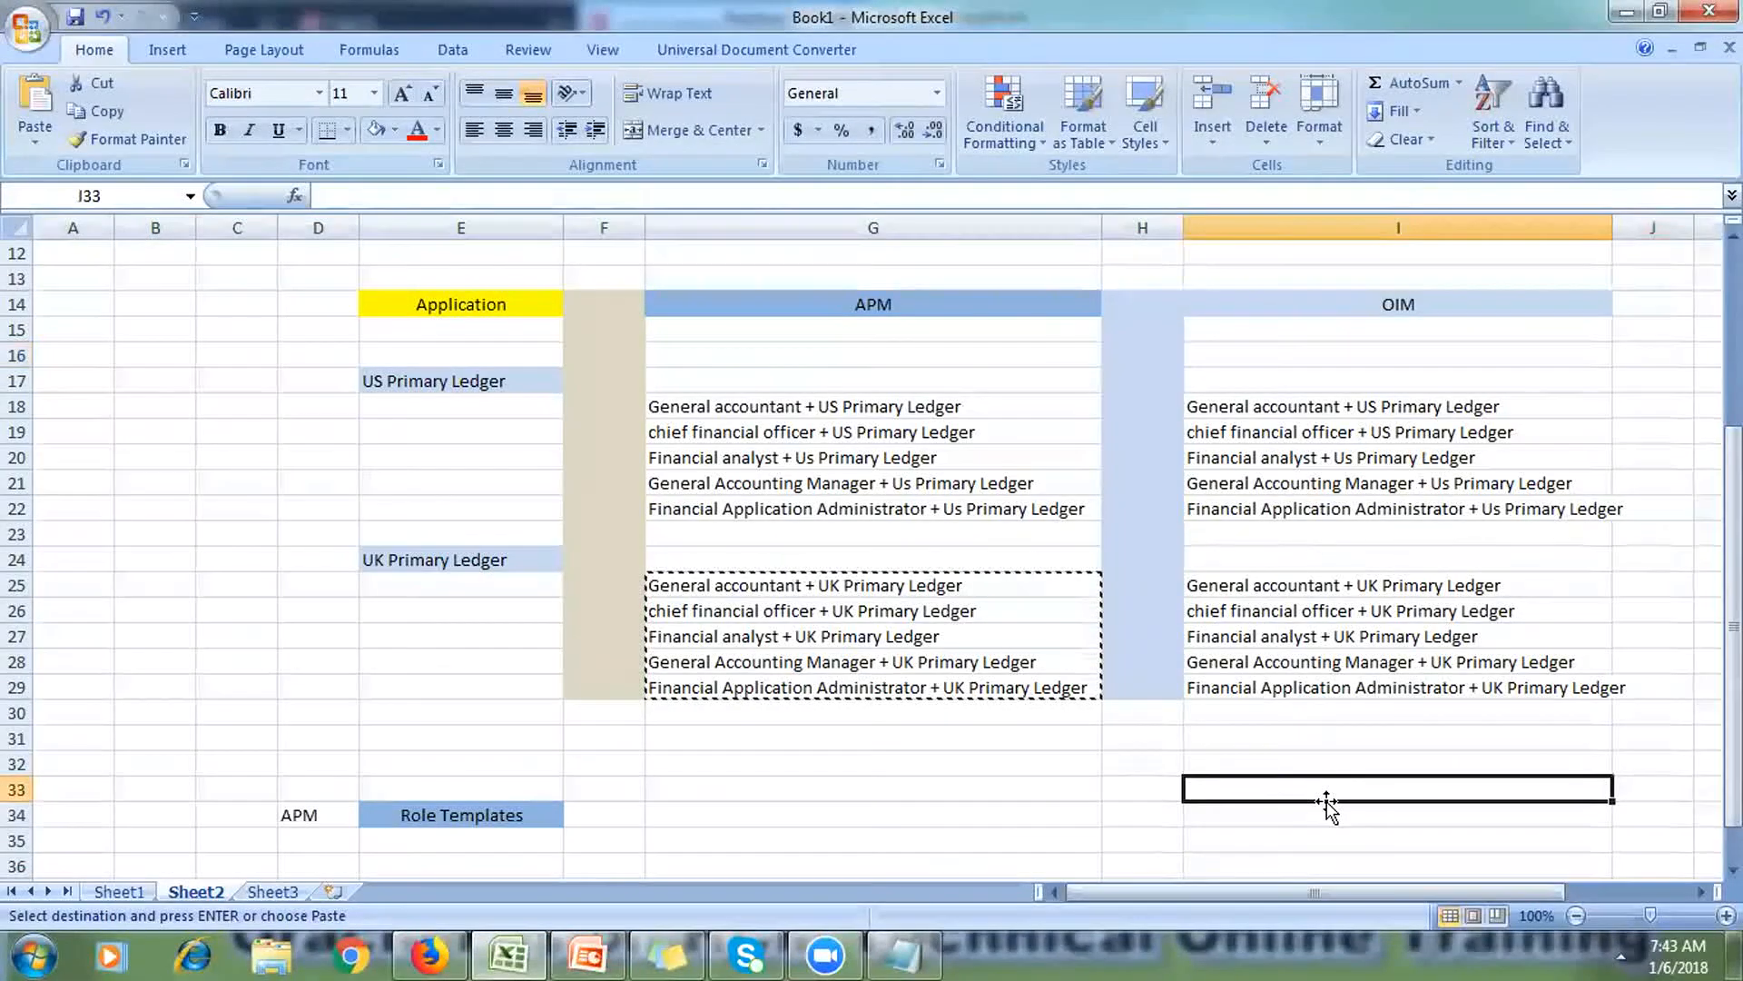
Step: Widen the OIM column I to fit the role names
{"action": "left_click", "coordinate": [1432, 355]}
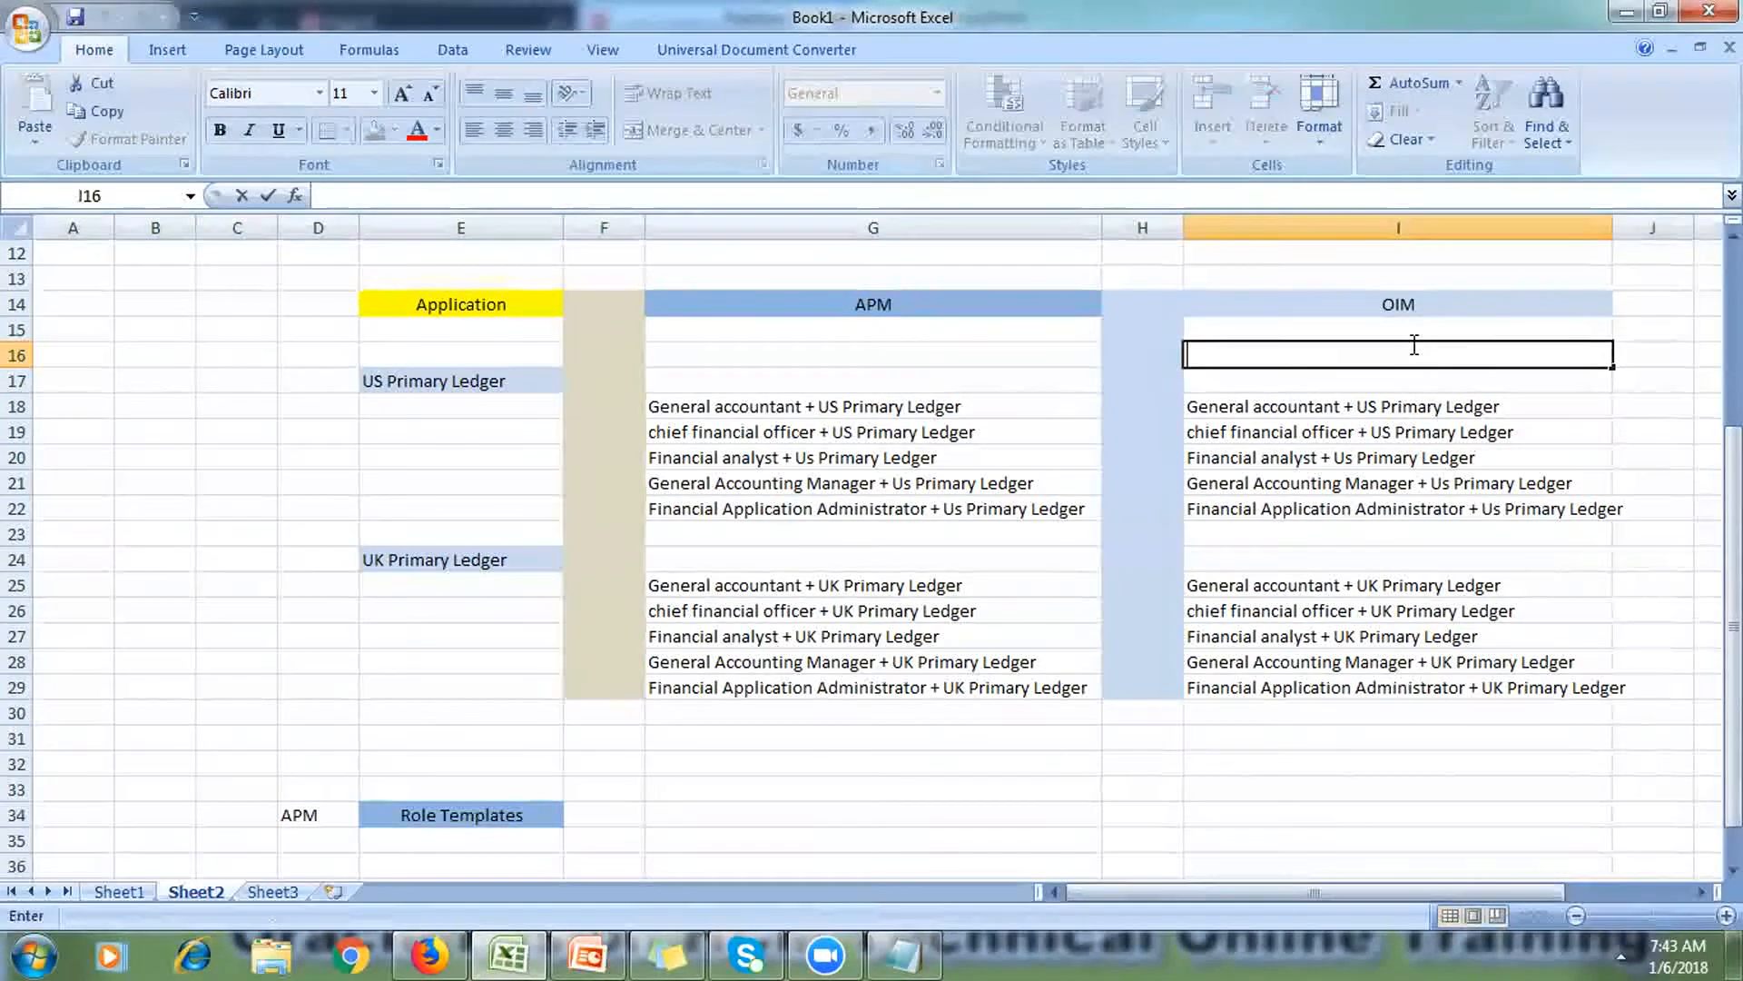
{"action": "left_click", "coordinate": [1700, 891]}
{"action": "left_click", "coordinate": [1701, 892]}
{"action": "left_click", "coordinate": [1701, 892]}
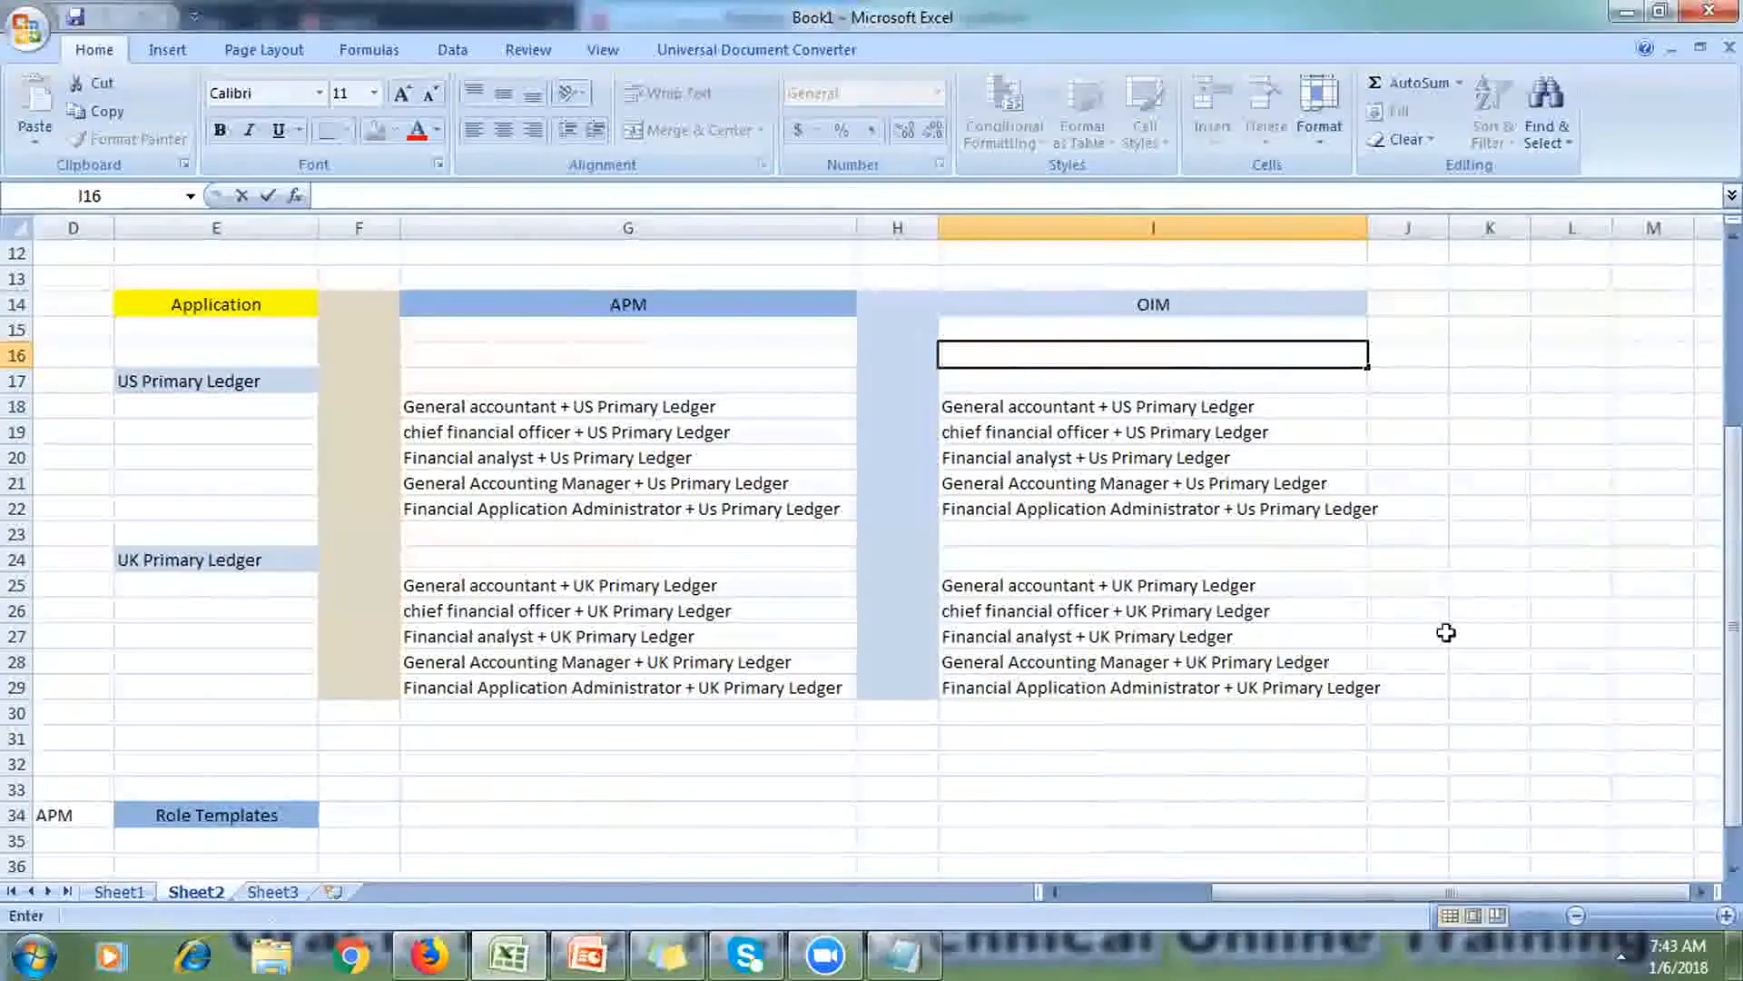
{"action": "left_click", "coordinate": [1359, 229]}
{"action": "left_click_drag", "start_coordinate": [1364, 230], "coordinate": [1403, 231]}
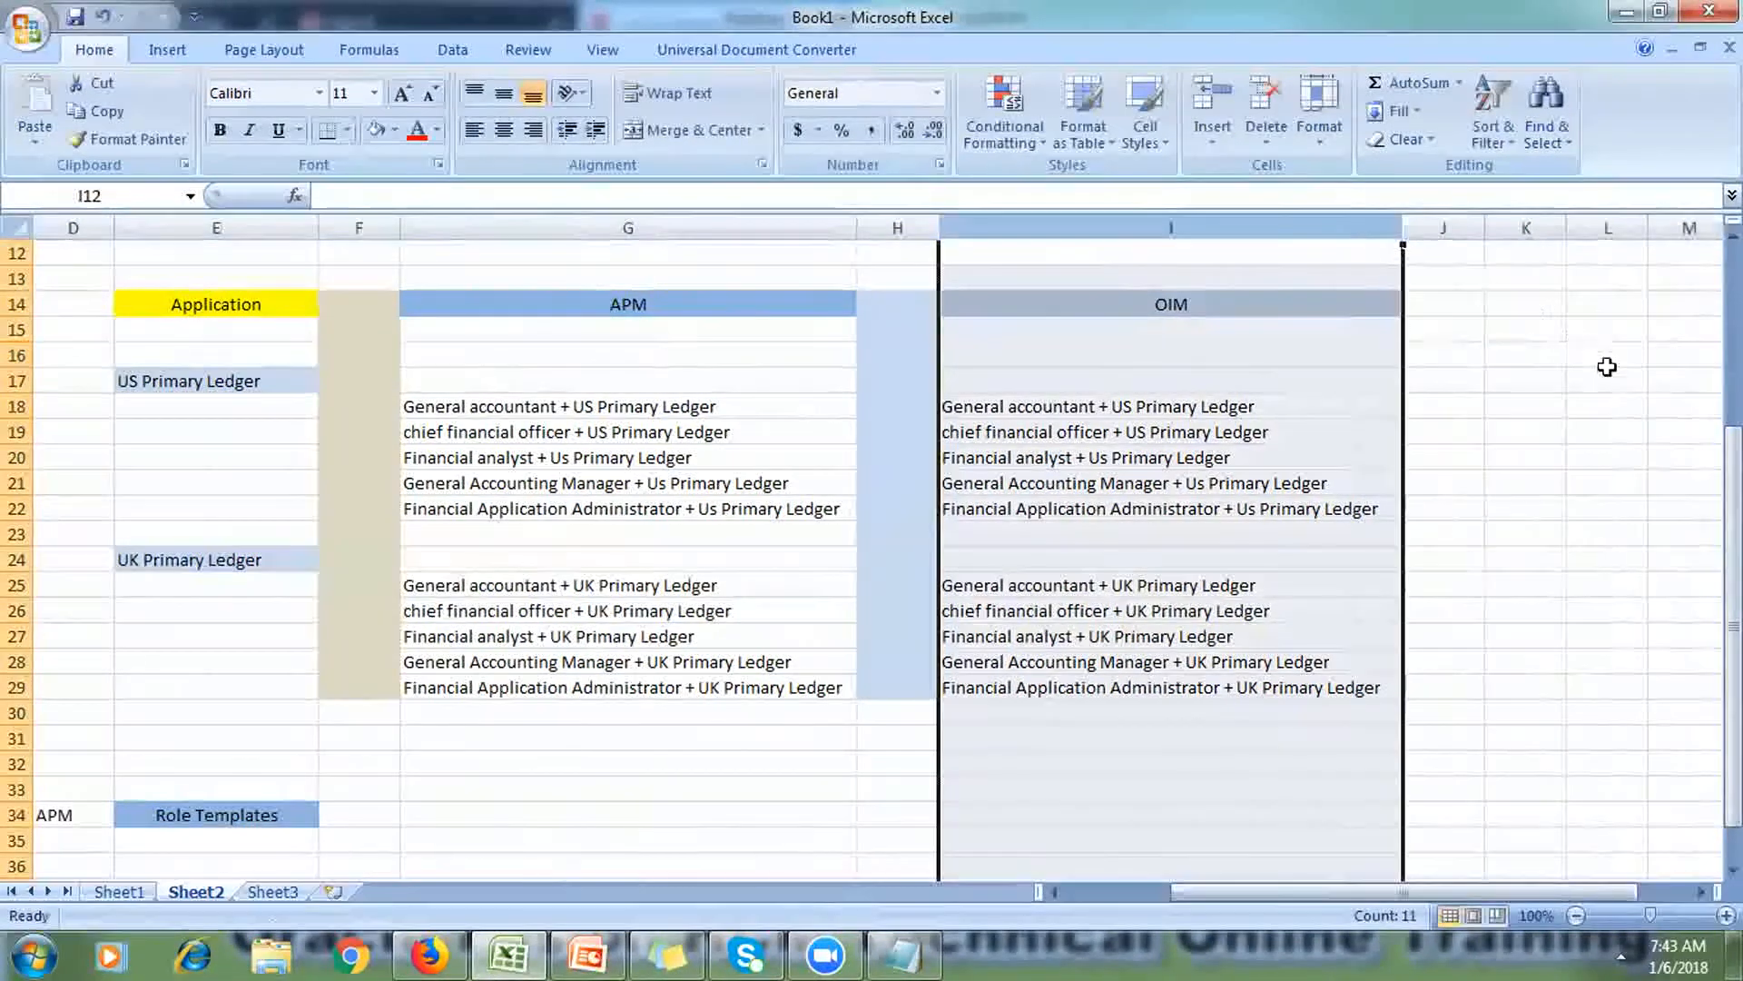
Step: Label L17 'USER-1' and L25 'User-2'
{"action": "left_click", "coordinate": [1590, 378]}
{"action": "type", "text": "US"}
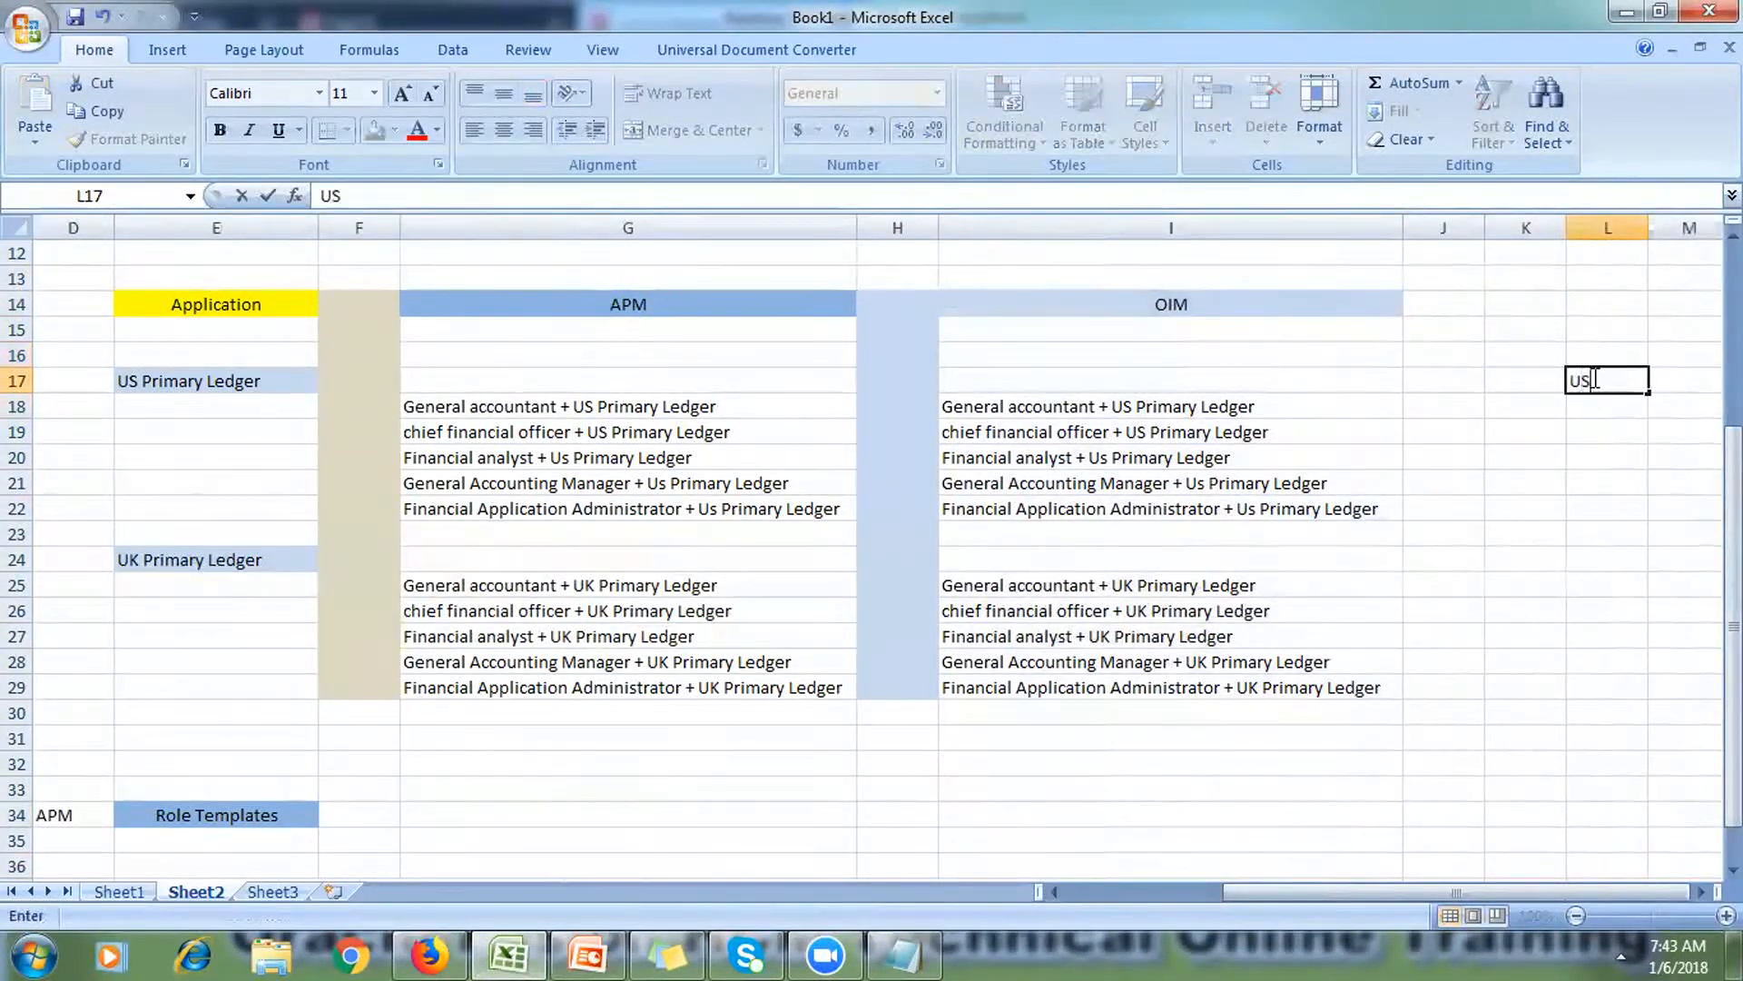
{"action": "type", "text": "ER-1"}
{"action": "left_click", "coordinate": [1614, 574]}
{"action": "type", "text": "U"}
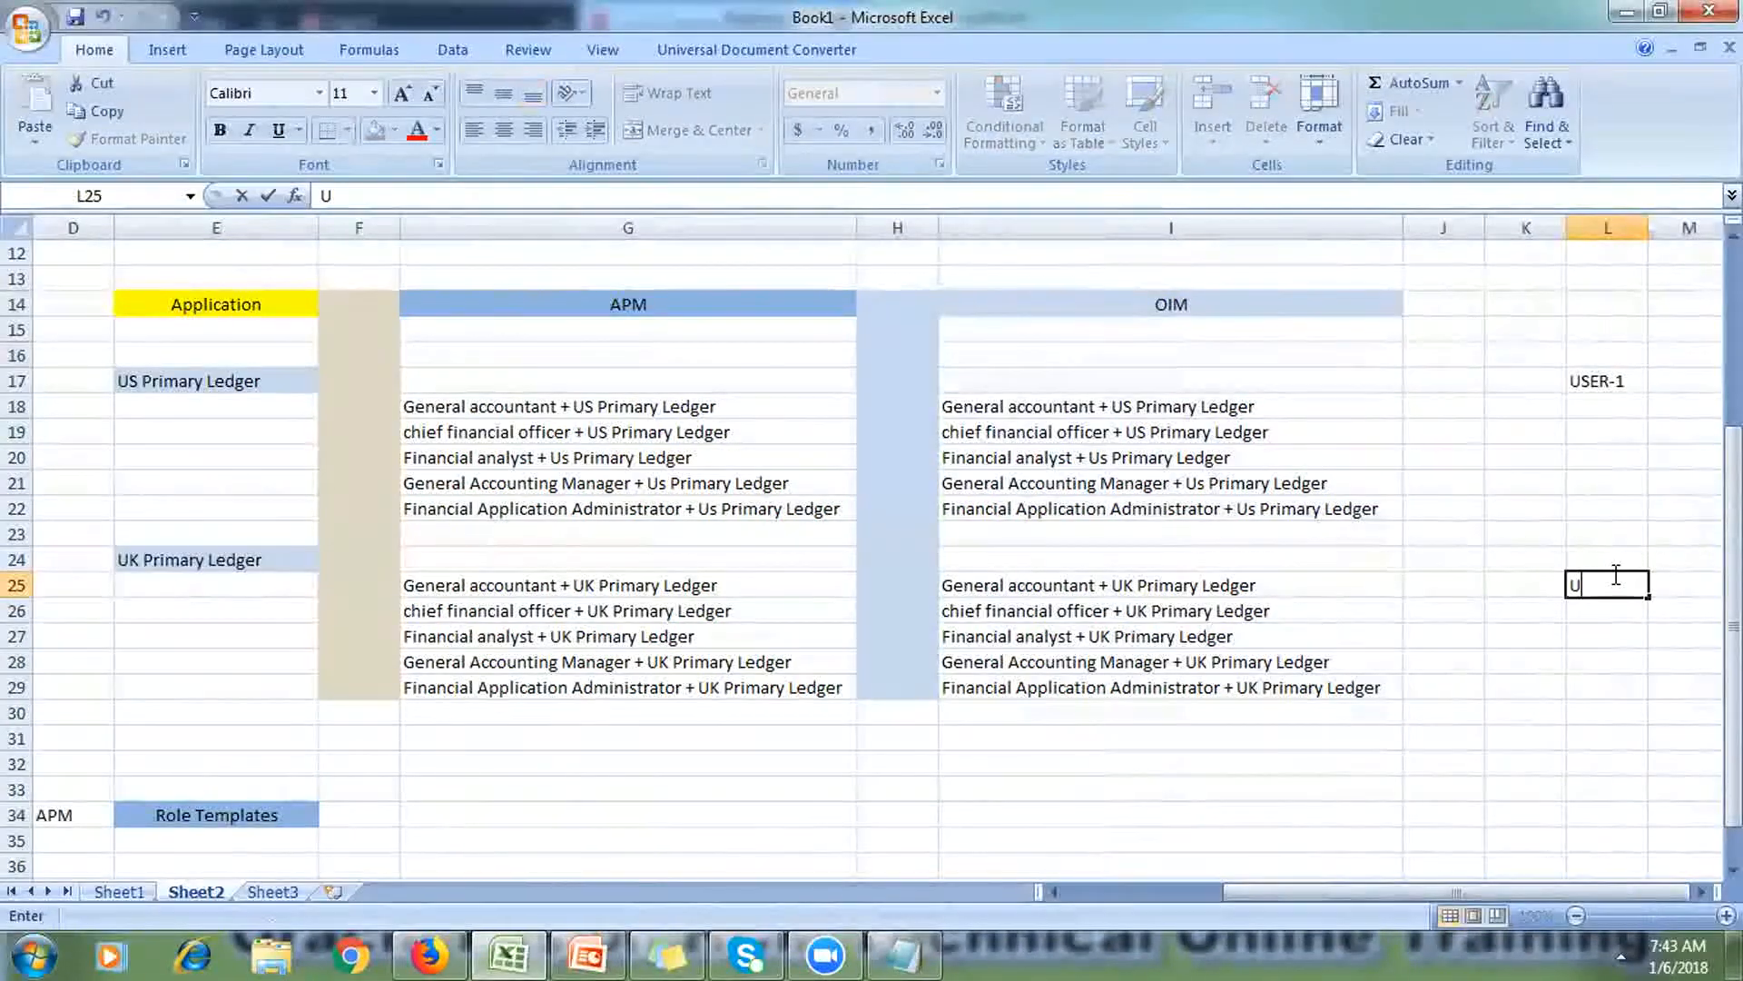
{"action": "type", "text": "ser-2"}
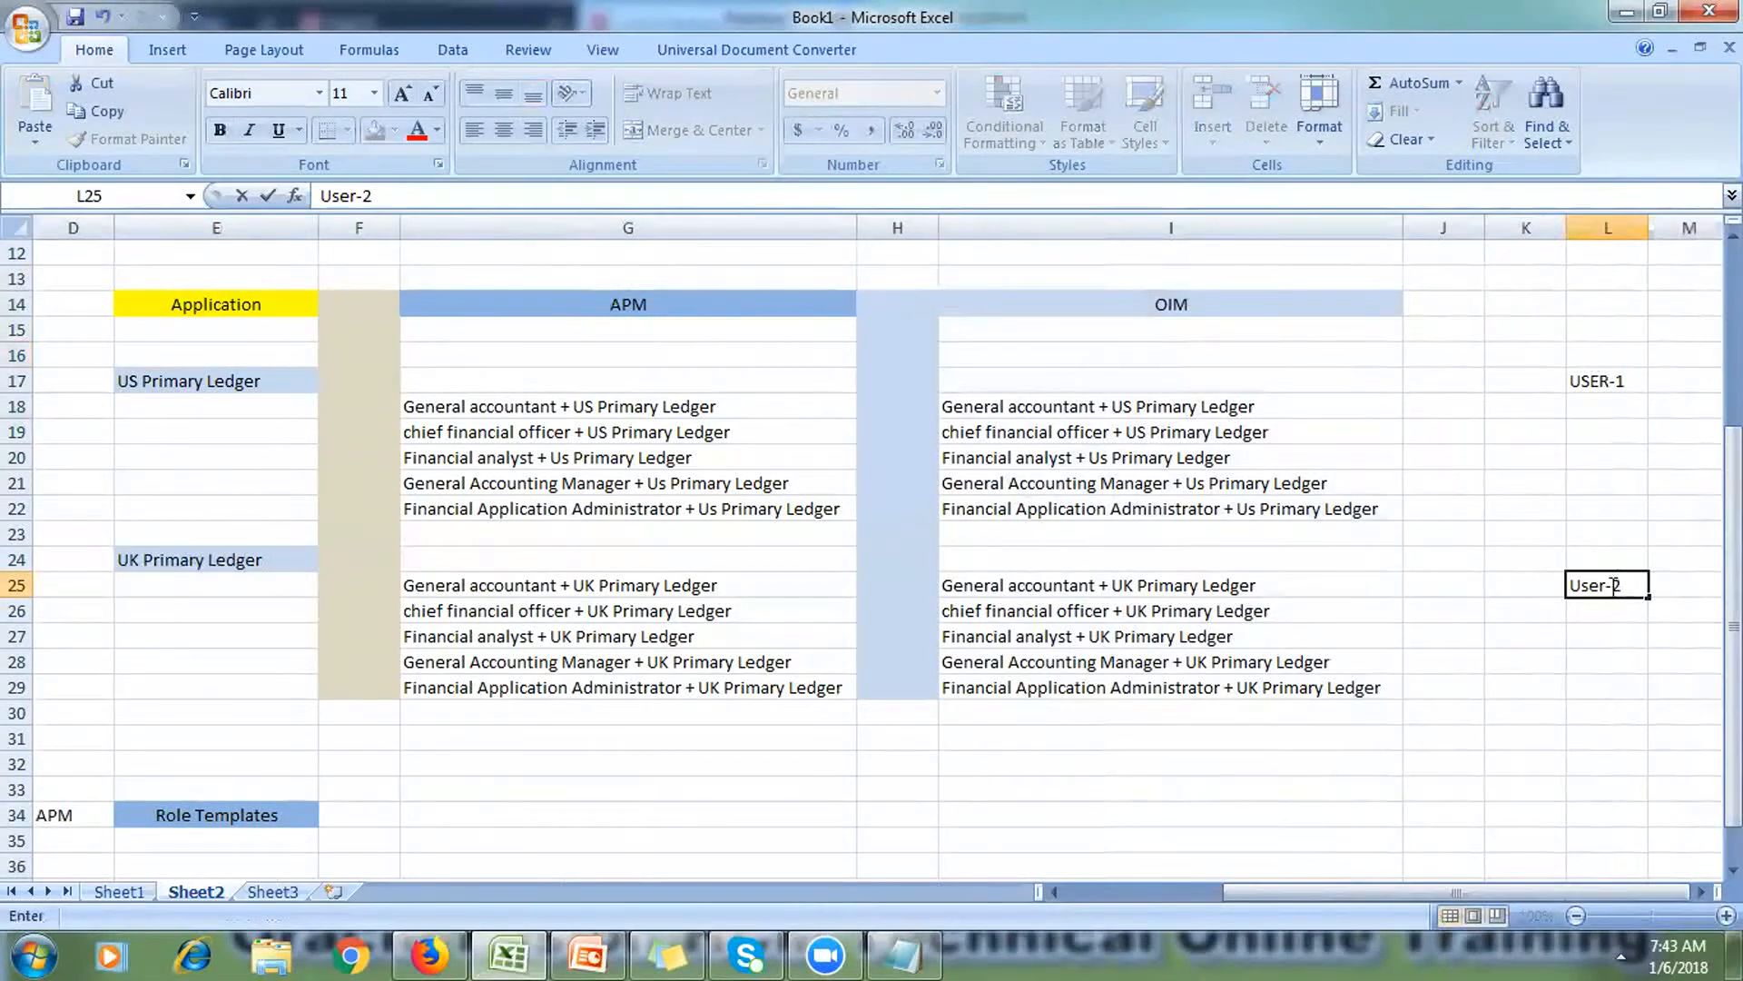
{"action": "left_click", "coordinate": [1534, 712]}
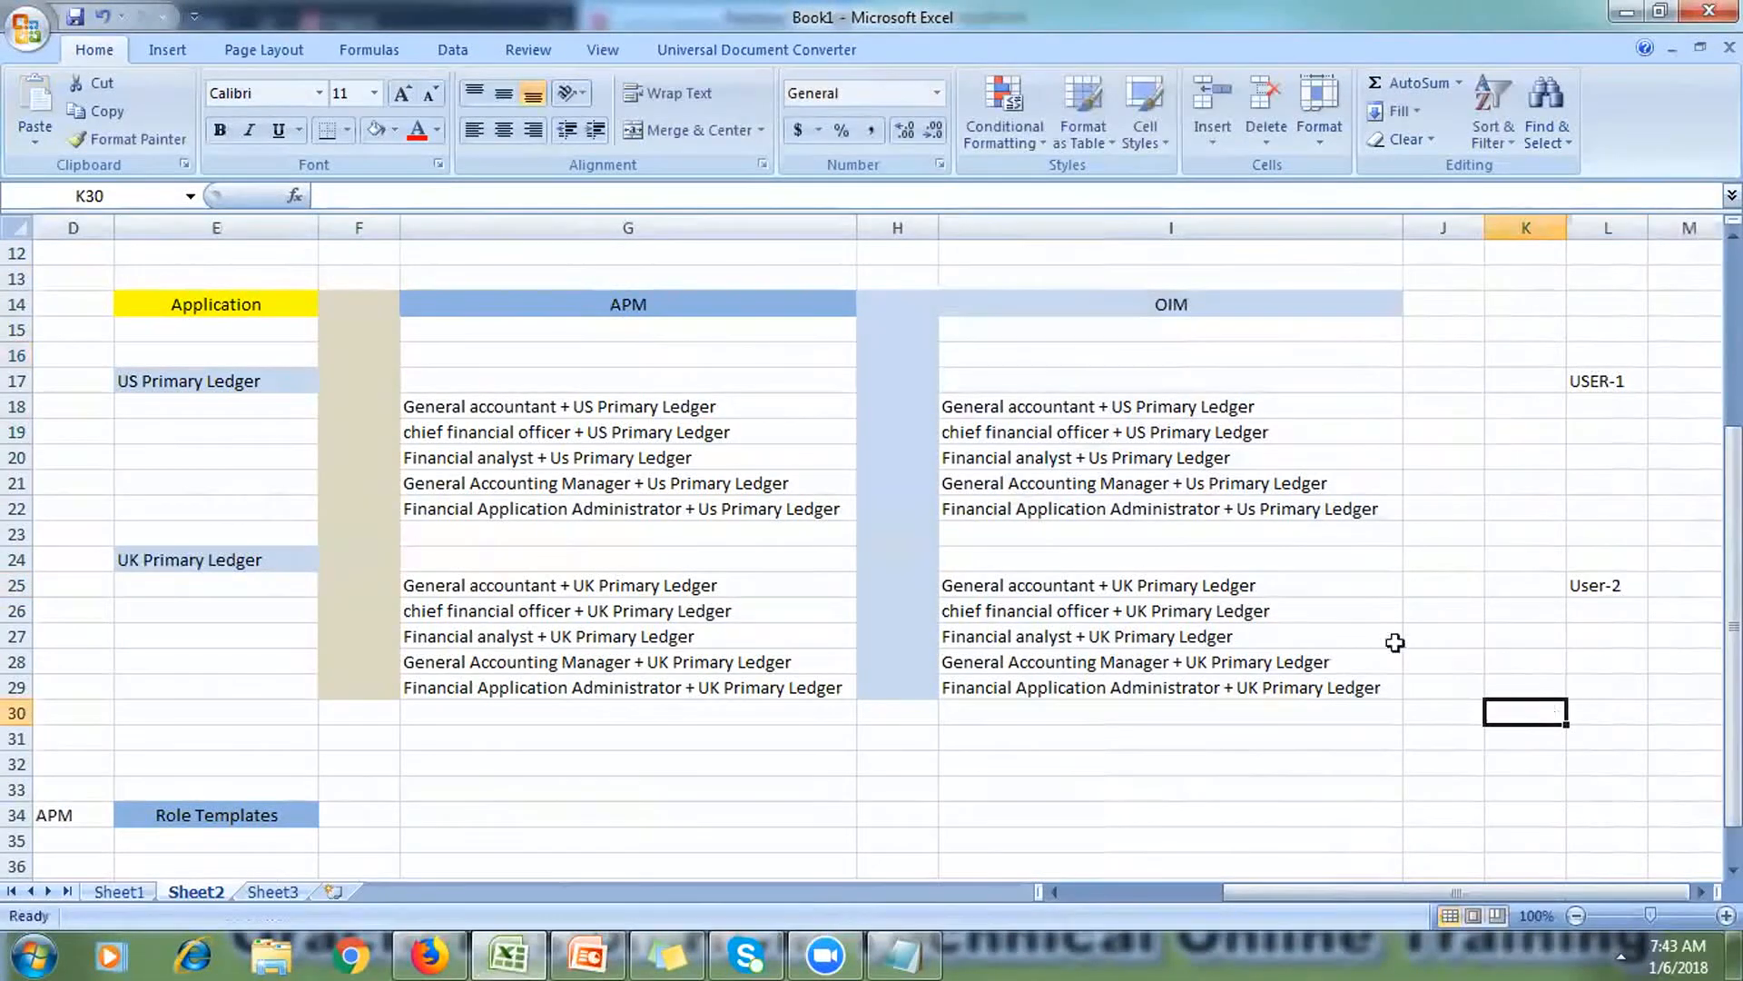
Step: Draw an arrow from the US OIM role list to USER-1
{"action": "left_click", "coordinate": [161, 49]}
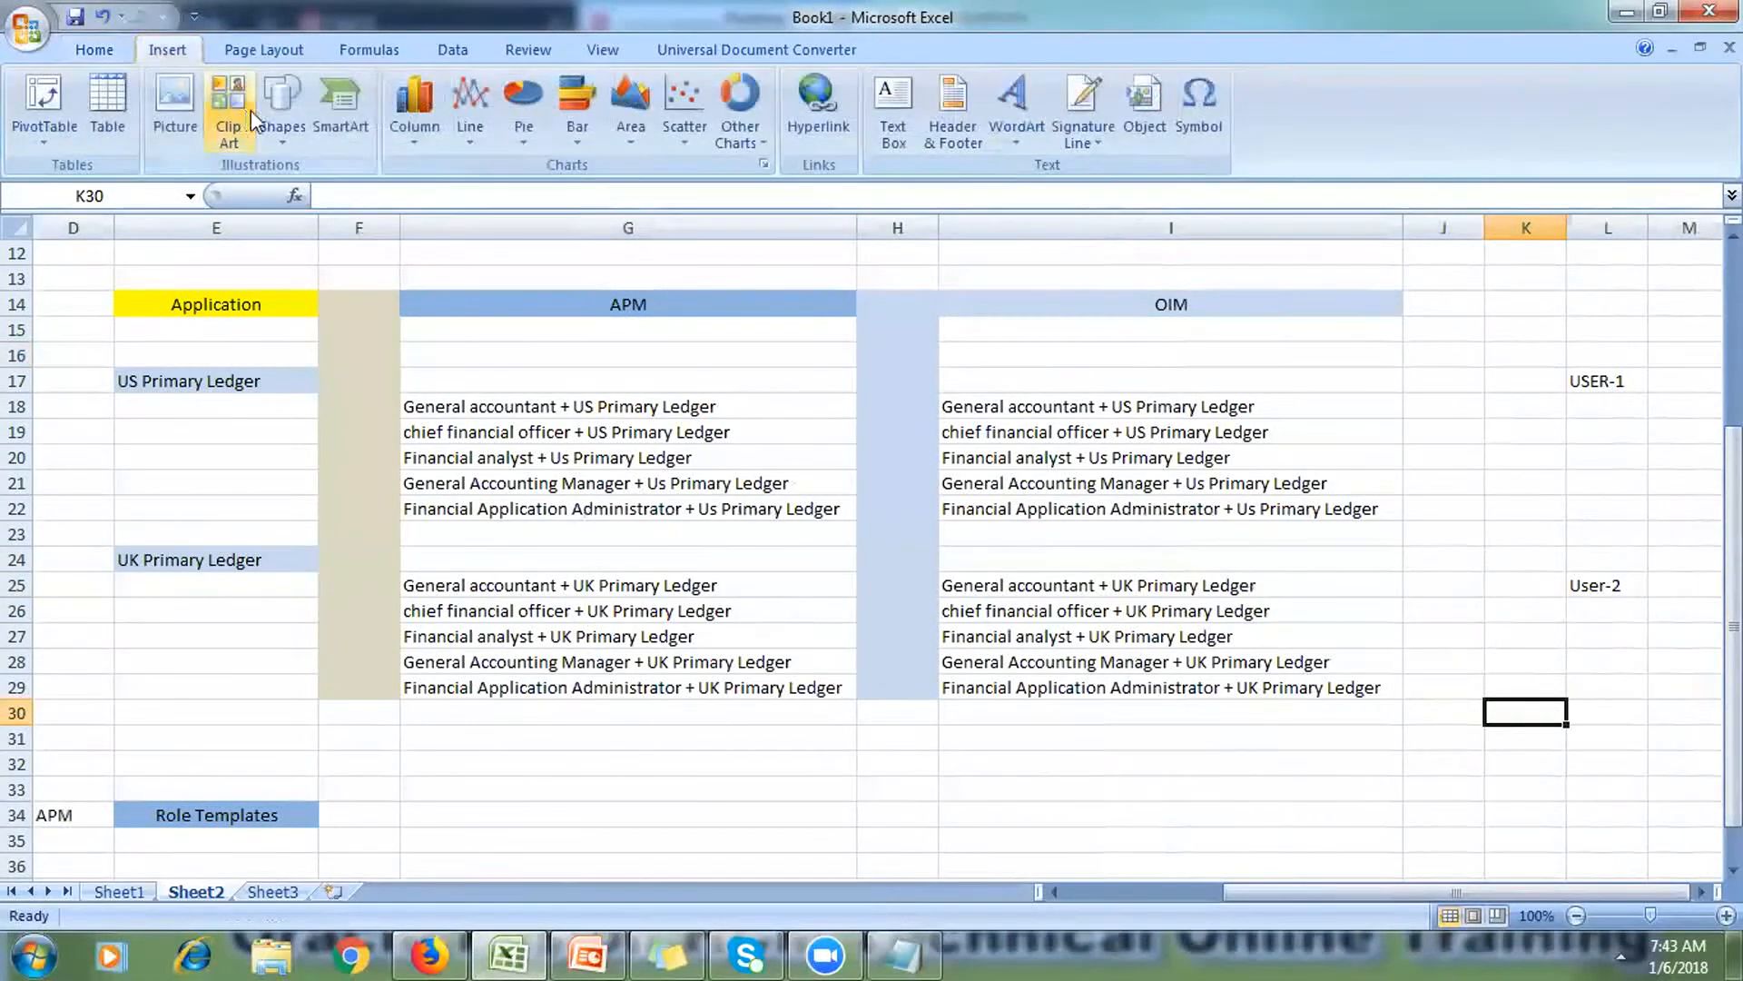
{"action": "left_click", "coordinate": [279, 109]}
{"action": "left_click", "coordinate": [322, 194]}
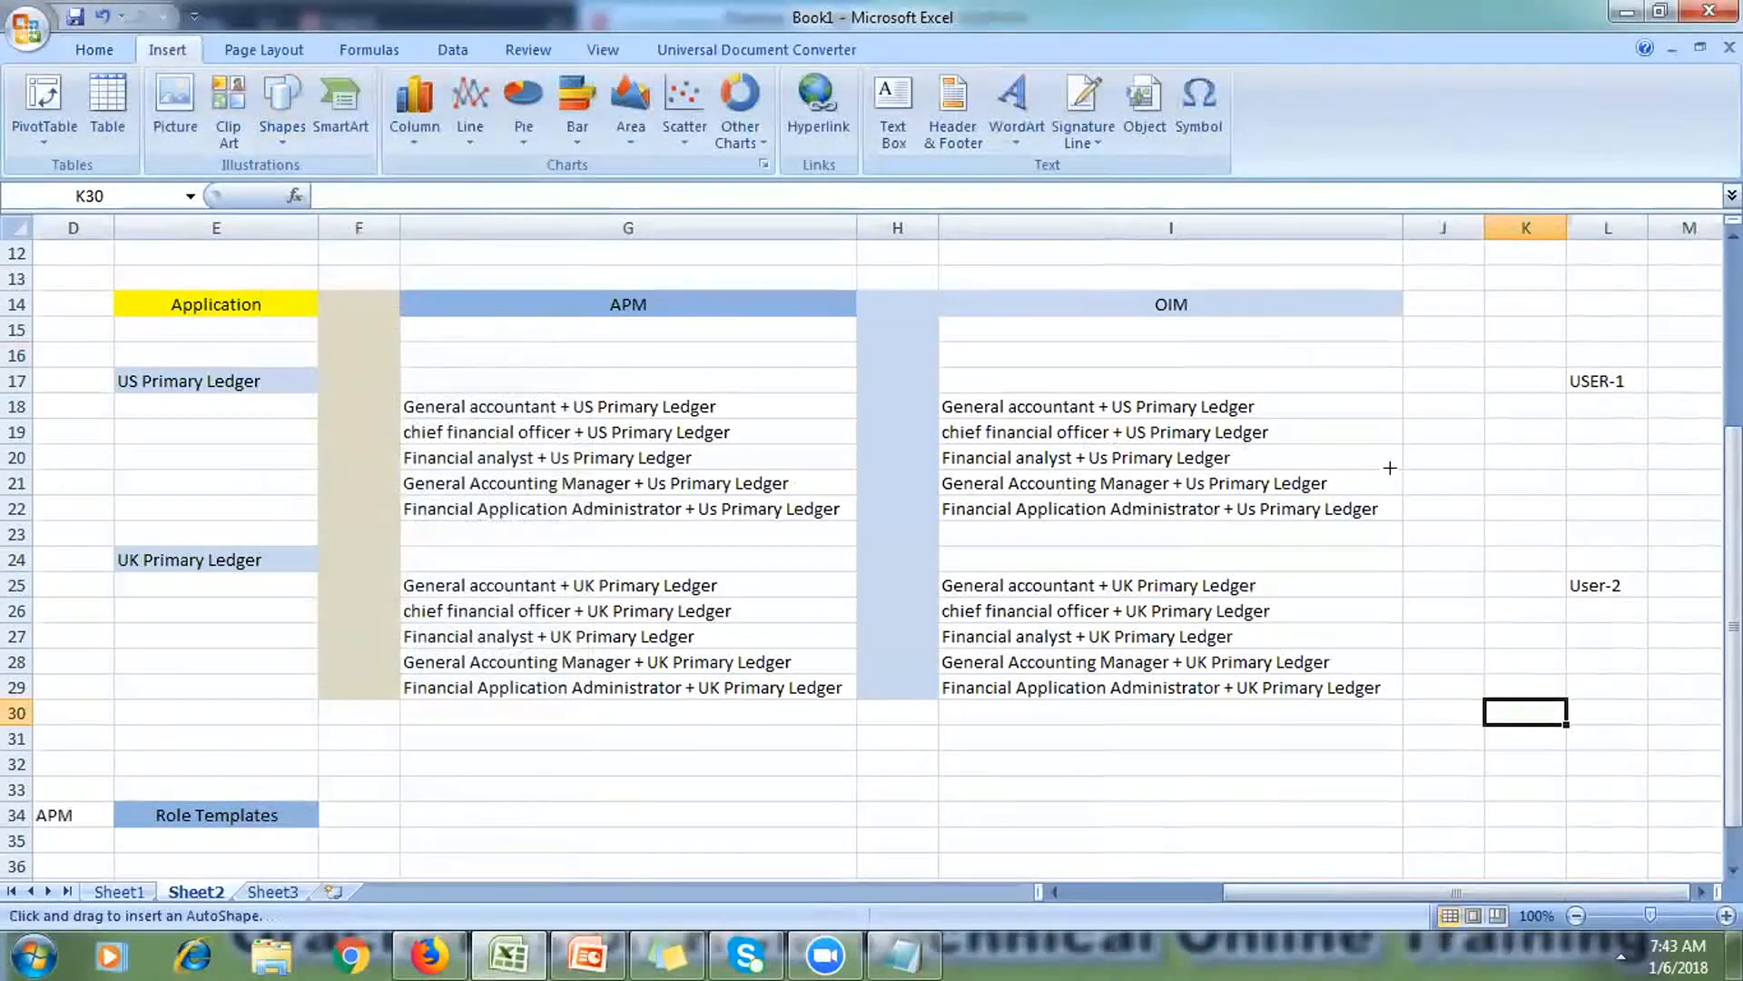
{"action": "left_click_drag", "start_coordinate": [1373, 472], "coordinate": [1556, 388]}
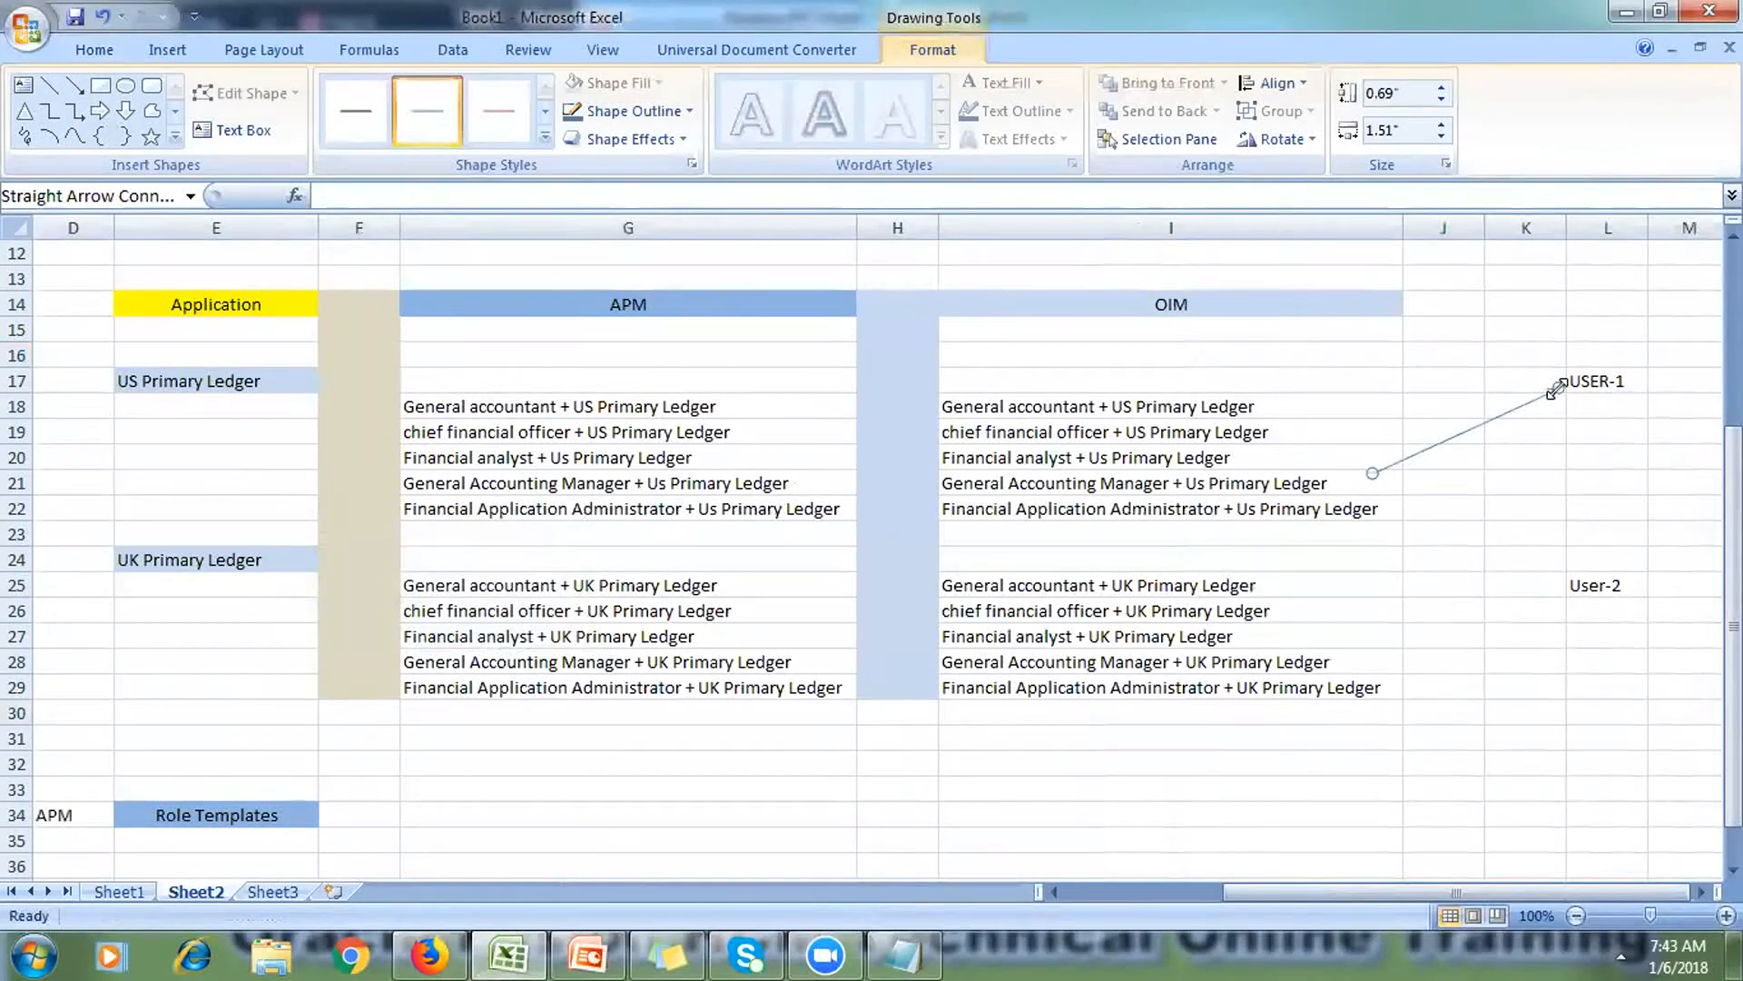
Step: Draw two more arrows from the OIM lists to User-2 and centre the User-2 label
{"action": "left_click", "coordinate": [80, 87]}
{"action": "left_click_drag", "start_coordinate": [1352, 430], "coordinate": [1587, 551]}
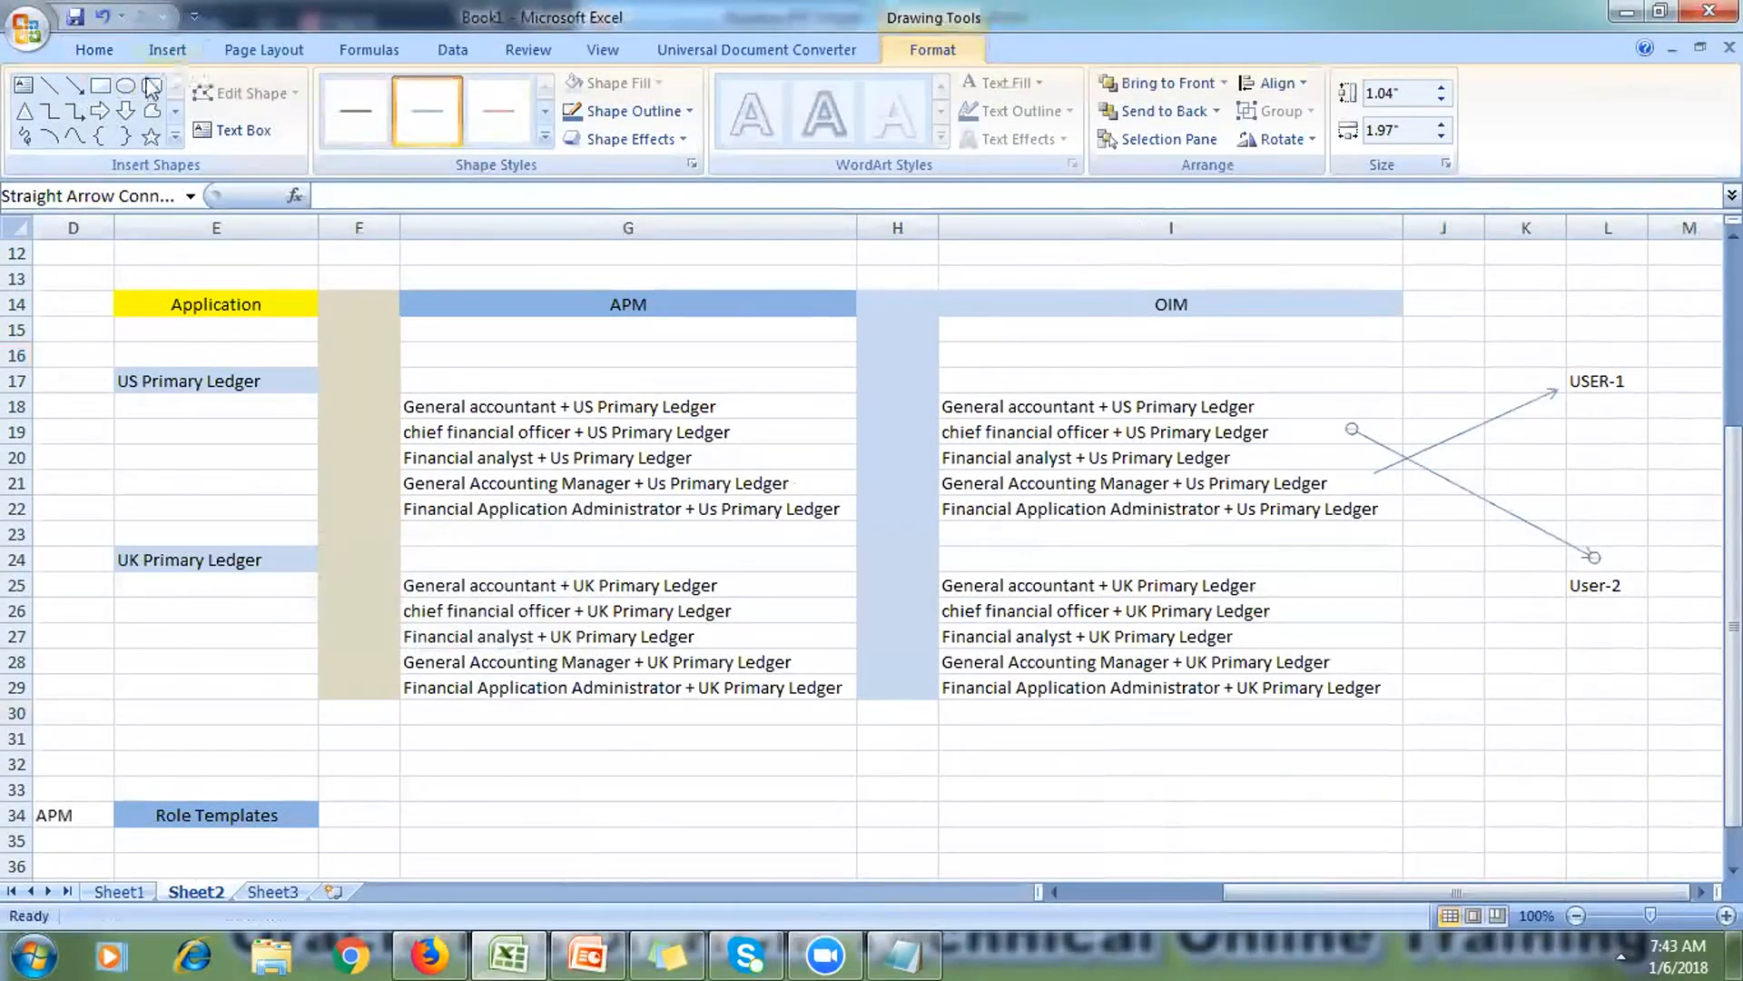
{"action": "left_click", "coordinate": [75, 86]}
{"action": "left_click_drag", "start_coordinate": [1382, 649], "coordinate": [1591, 559]}
{"action": "left_click", "coordinate": [1583, 586]}
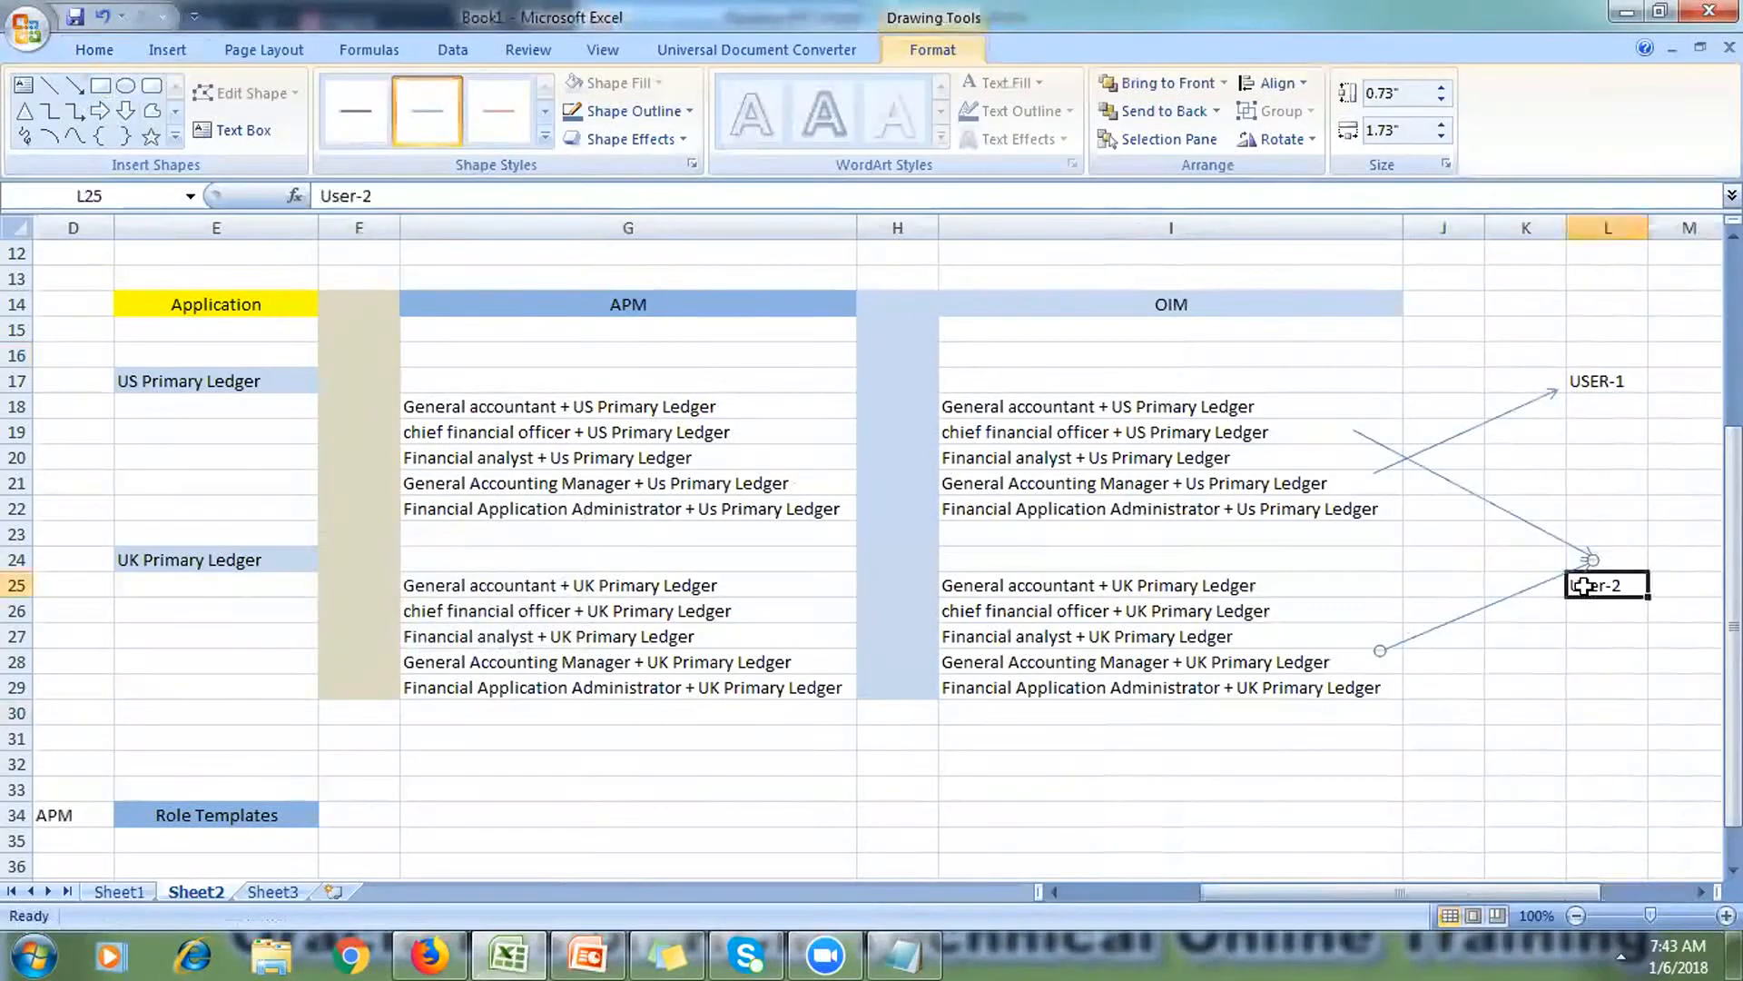
{"action": "left_click", "coordinate": [503, 130]}
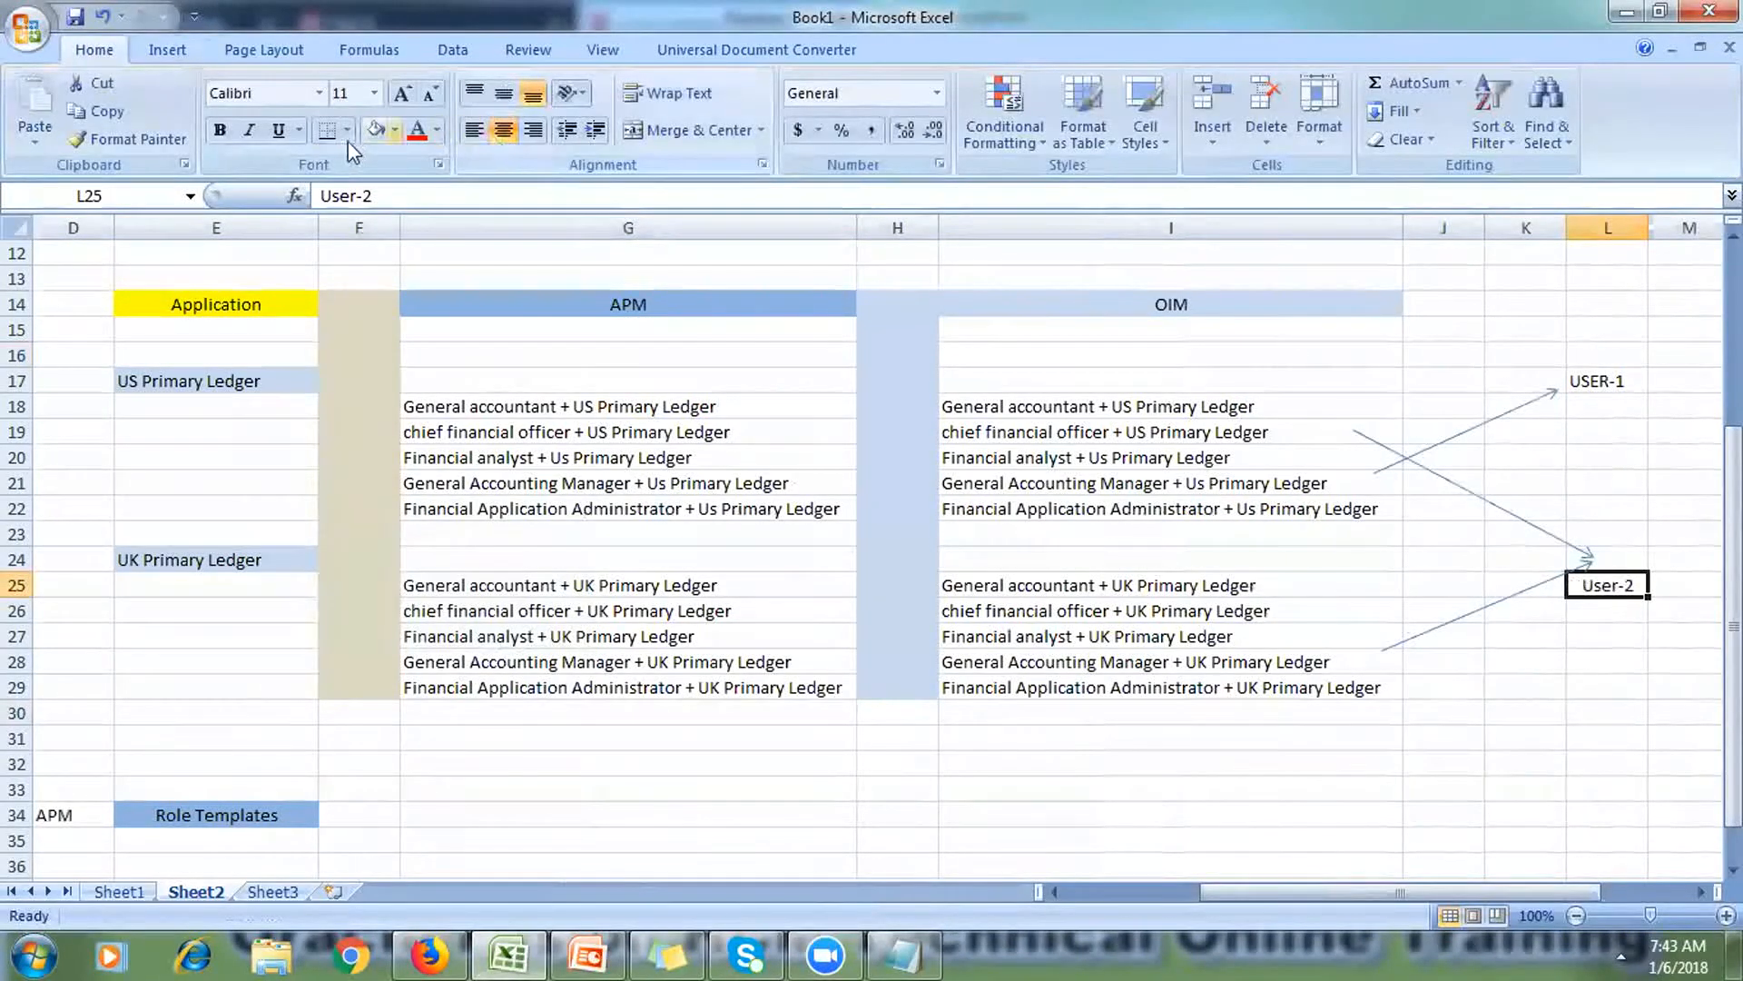
Step: Give the L17 and L25 user labels a light blue fill, then select block E16:I29
{"action": "left_click", "coordinate": [1609, 377]}
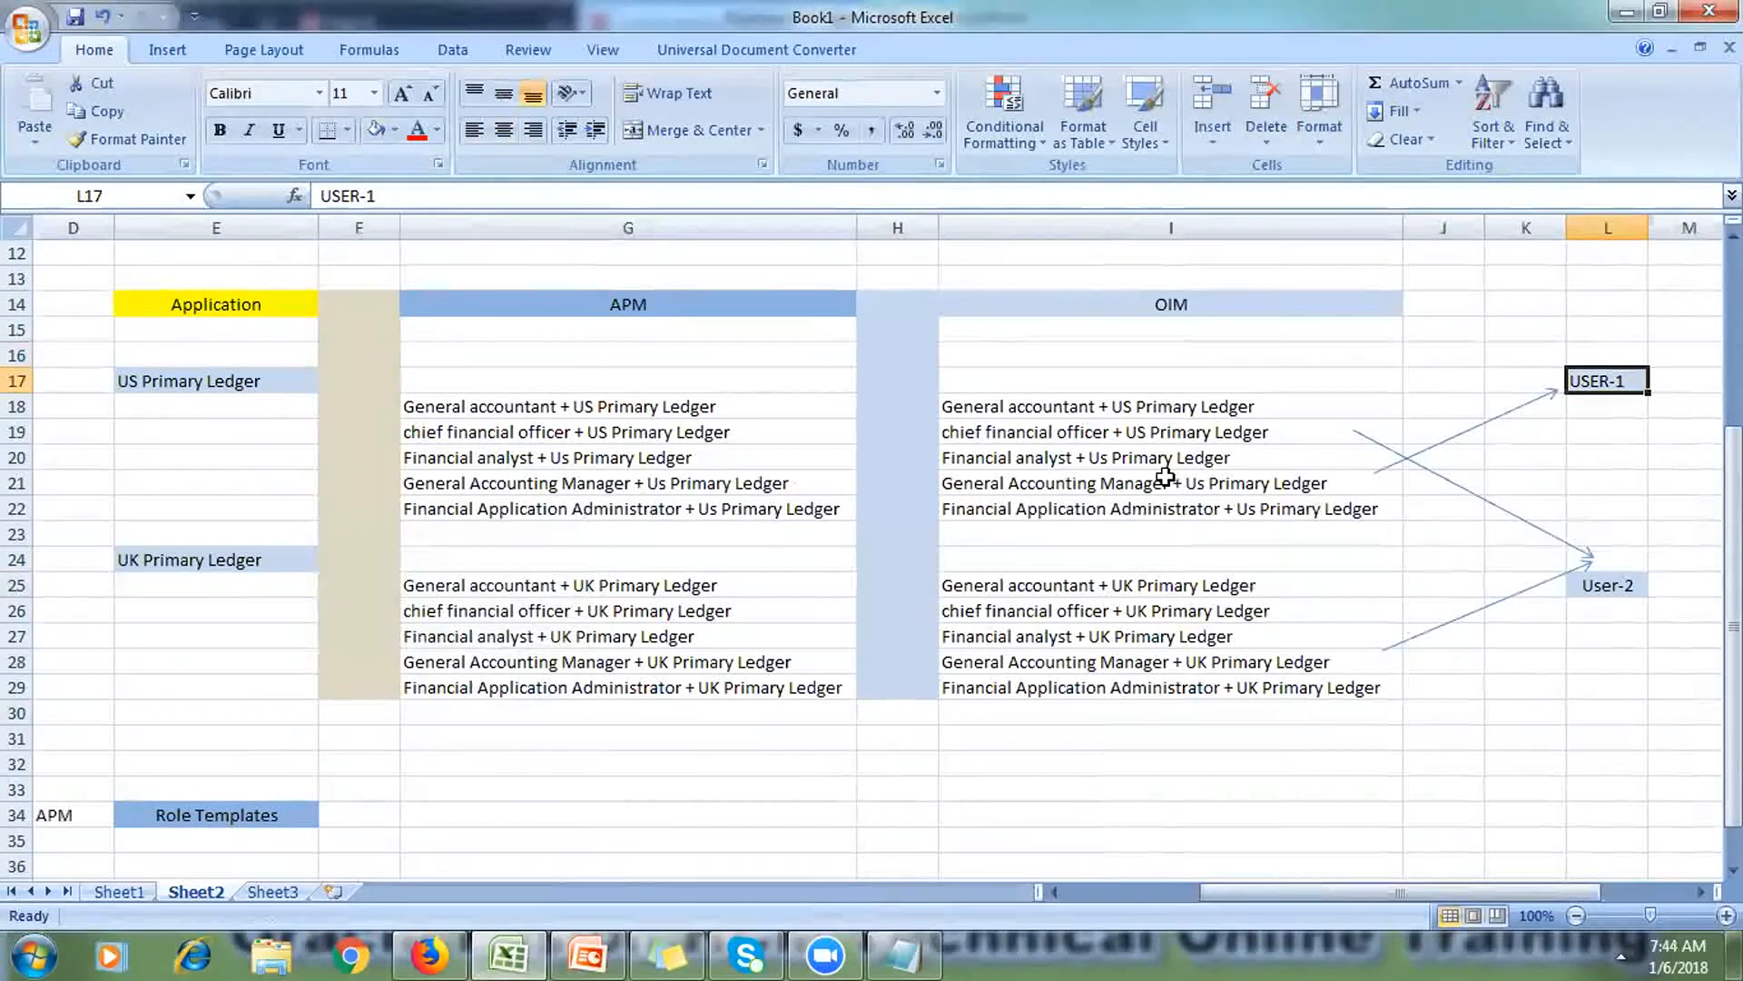
{"action": "left_click", "coordinate": [1610, 584]}
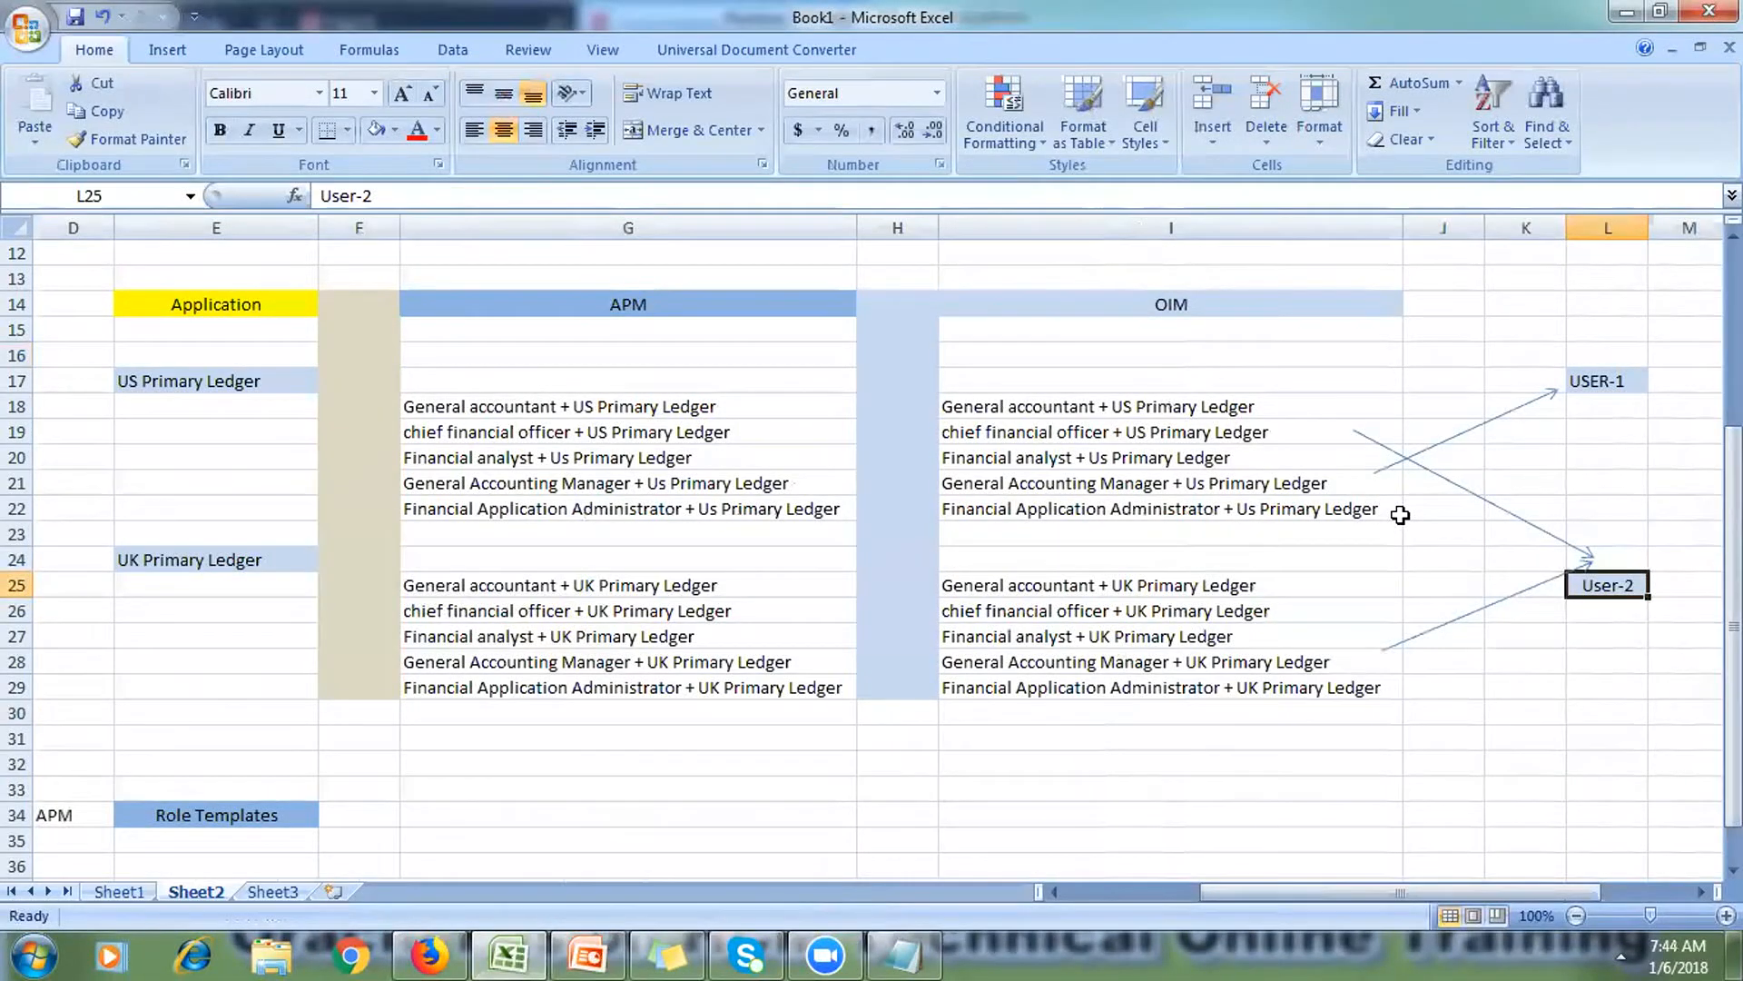
{"action": "left_click_drag", "start_coordinate": [148, 349], "coordinate": [1318, 681]}
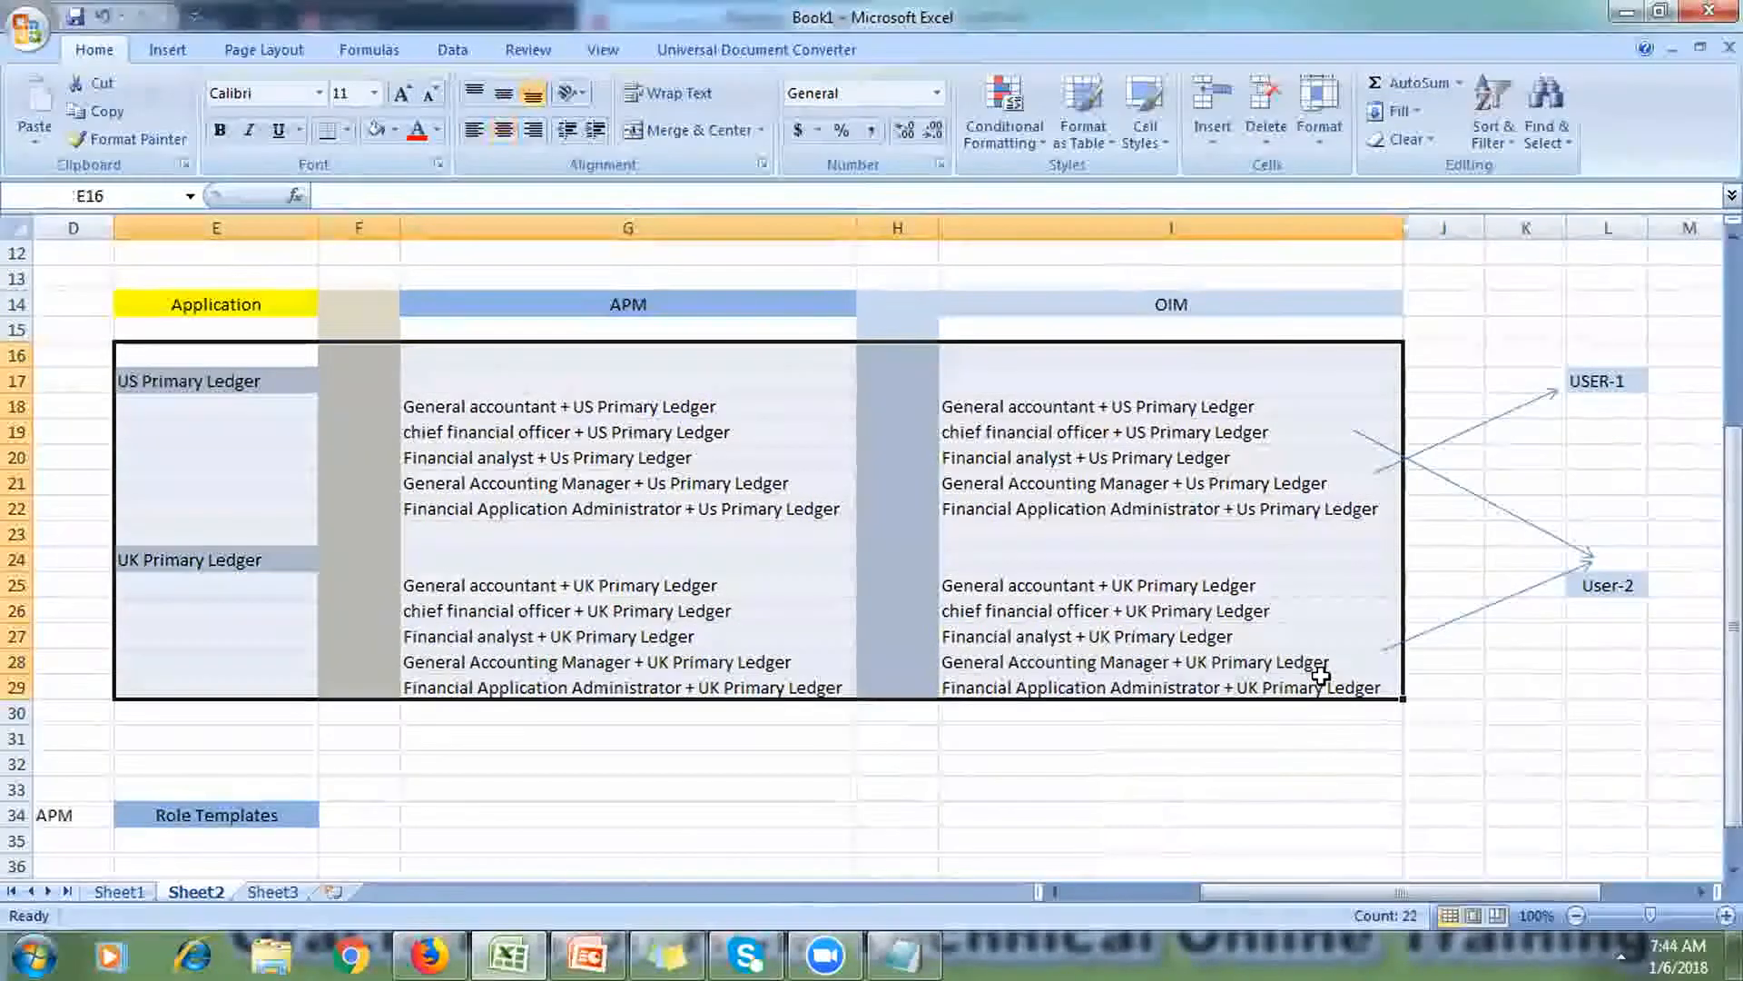
Step: Apply All Borders to the APM role lists G18:G22 and G25:G29
{"action": "left_click_drag", "start_coordinate": [520, 400], "coordinate": [538, 522]}
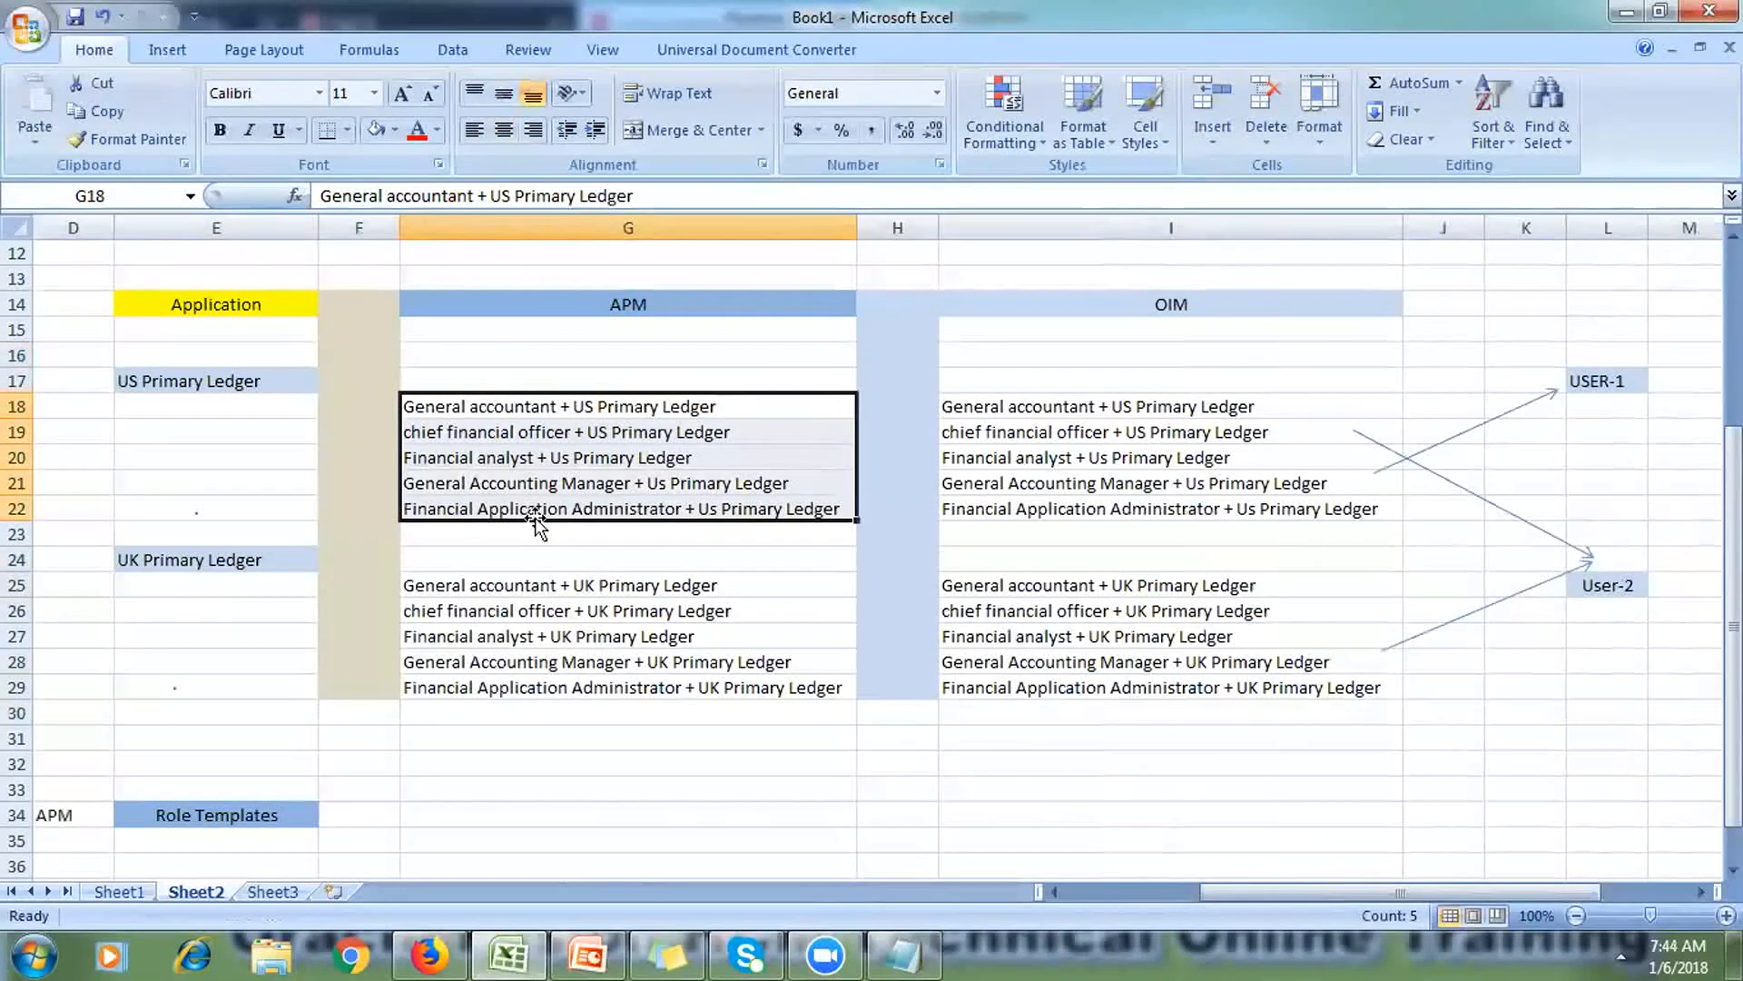
{"action": "left_click", "coordinate": [346, 129]}
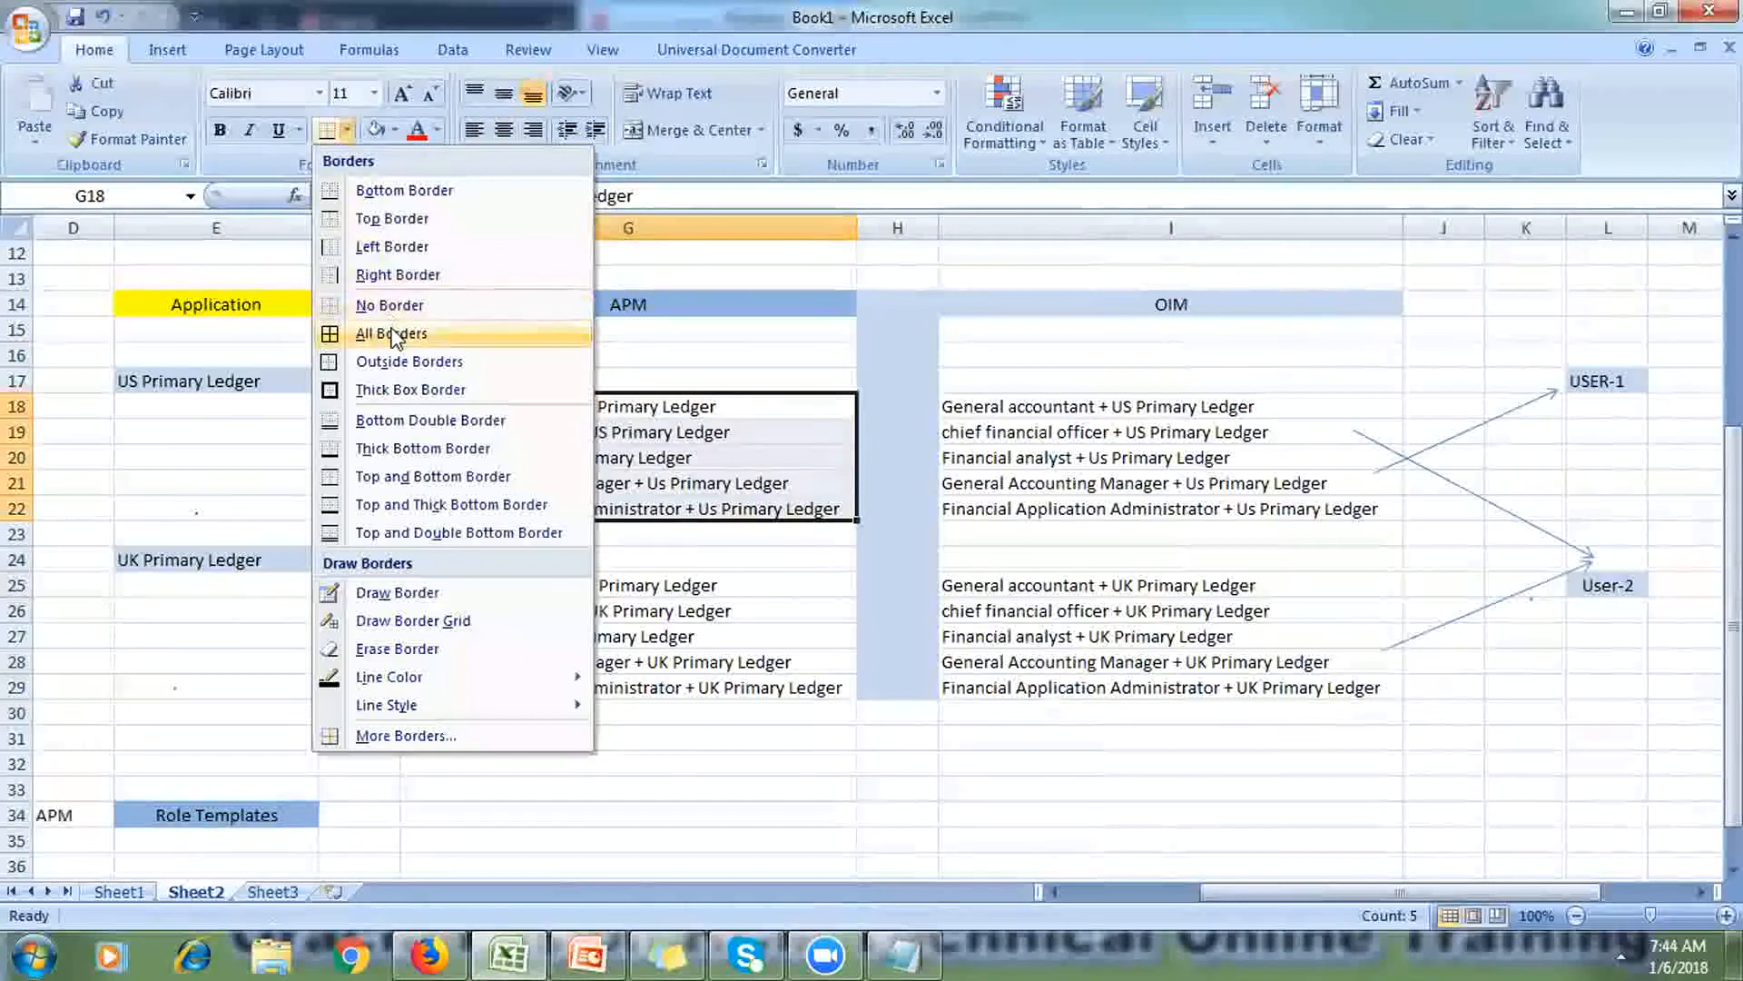
{"action": "left_click", "coordinate": [391, 334]}
{"action": "left_click_drag", "start_coordinate": [517, 588], "coordinate": [545, 683]}
{"action": "left_click", "coordinate": [319, 132]}
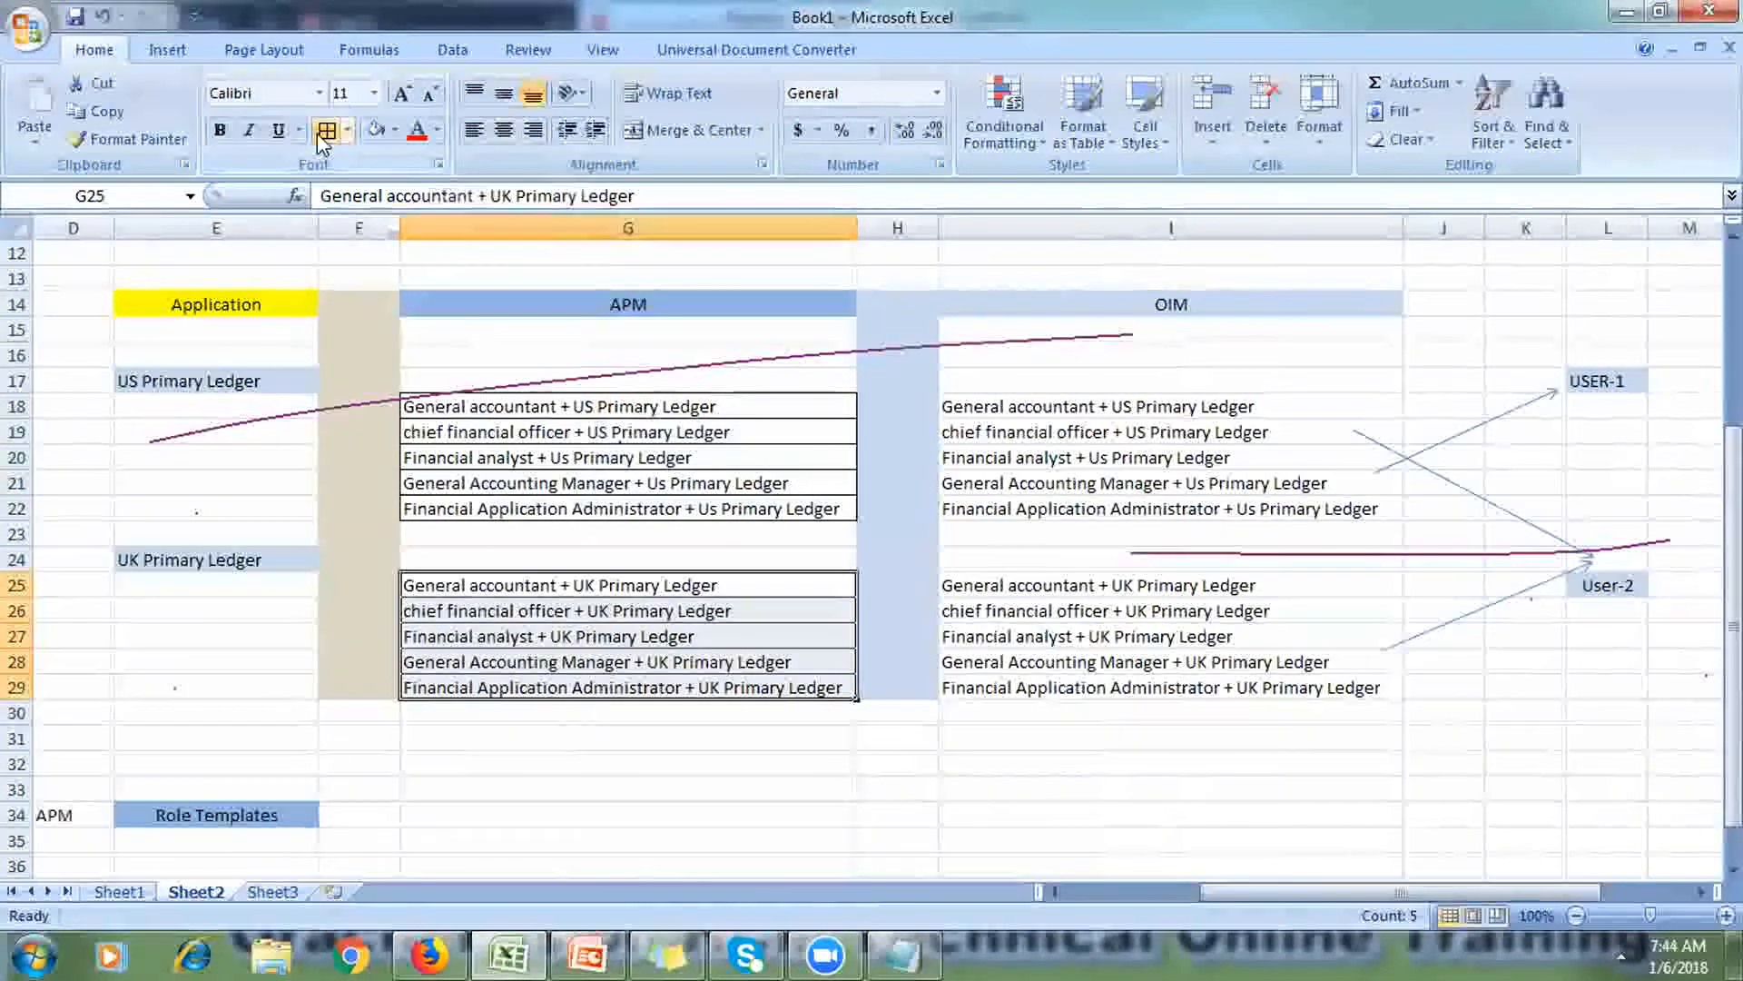
{"action": "left_click", "coordinate": [820, 38]}
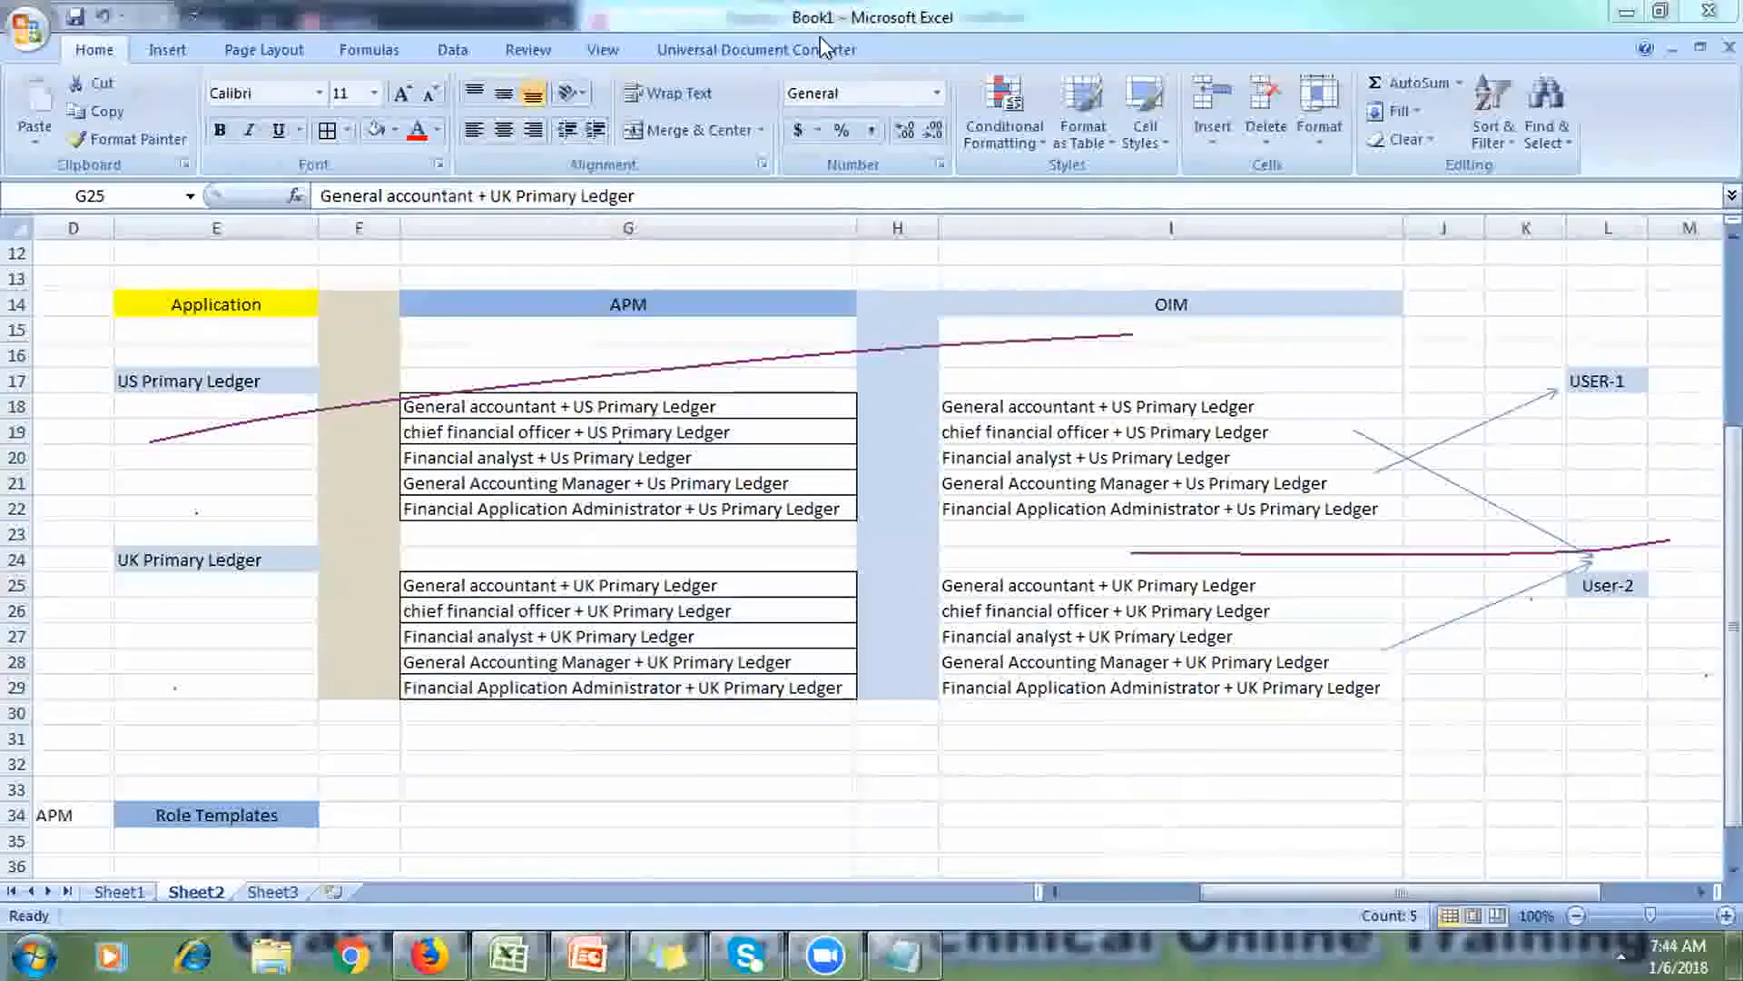
{"action": "left_click", "coordinate": [1169, 187]}
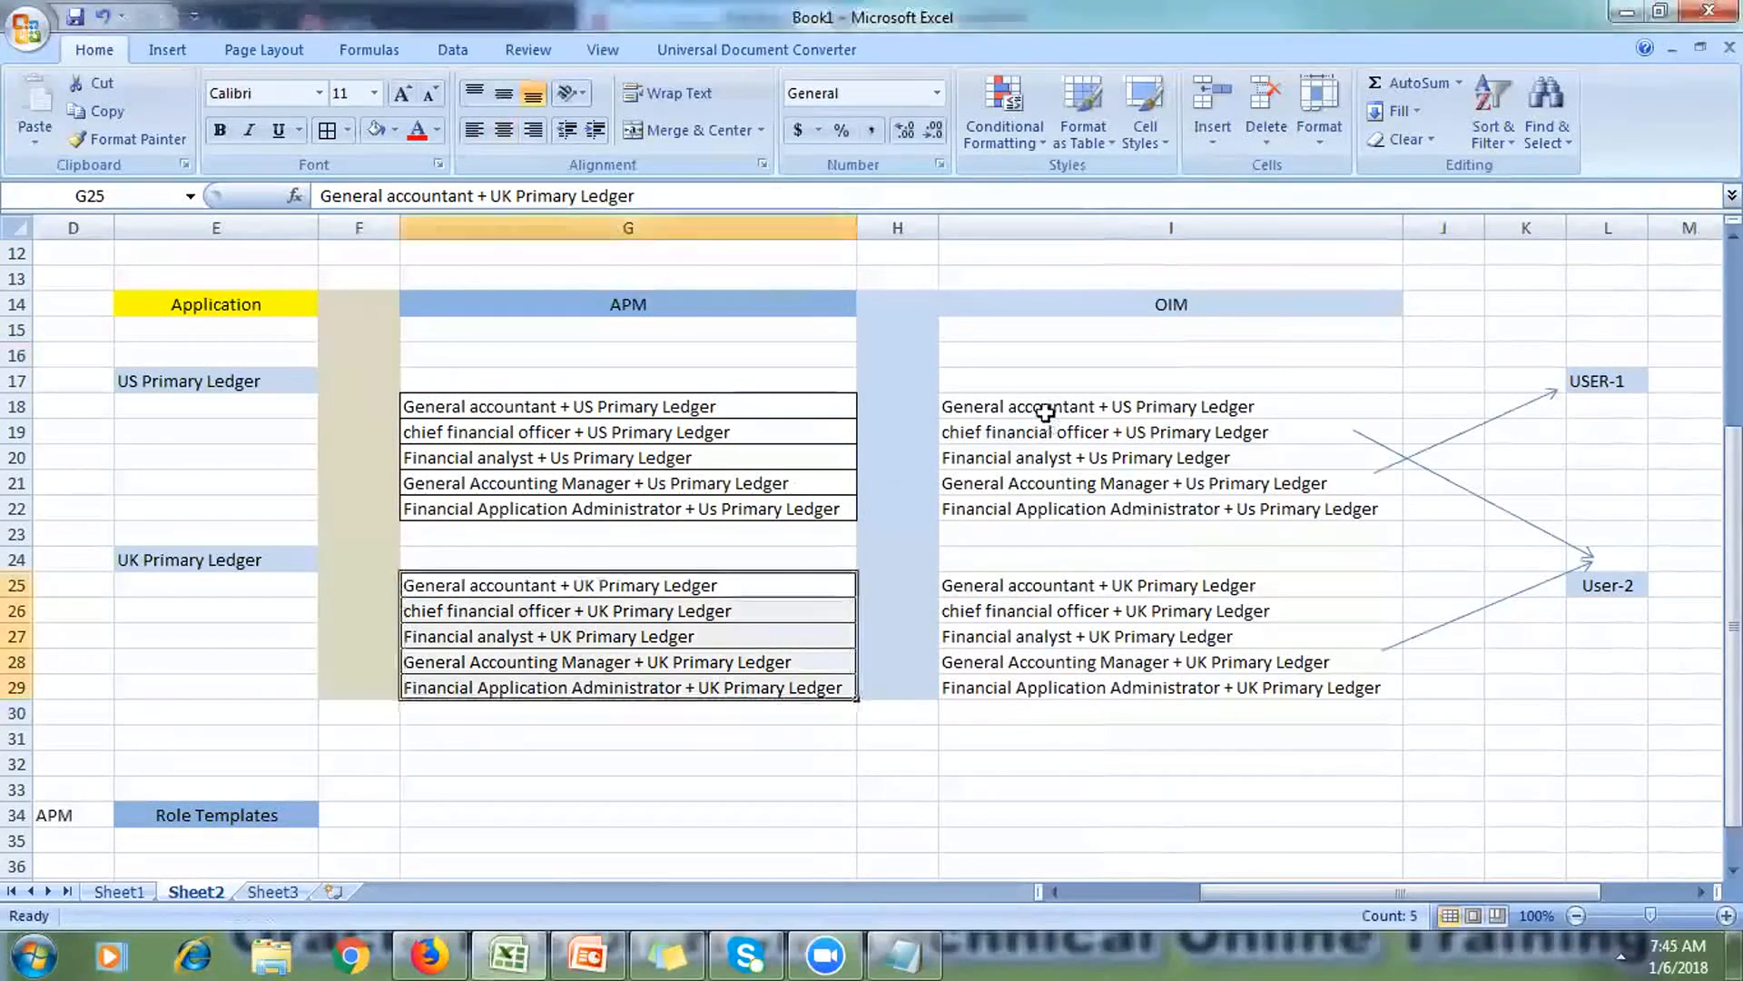
Step: Apply All Borders to the OIM role lists I18:I22 and I25:I29
{"action": "left_click_drag", "start_coordinate": [1052, 407], "coordinate": [1071, 497]}
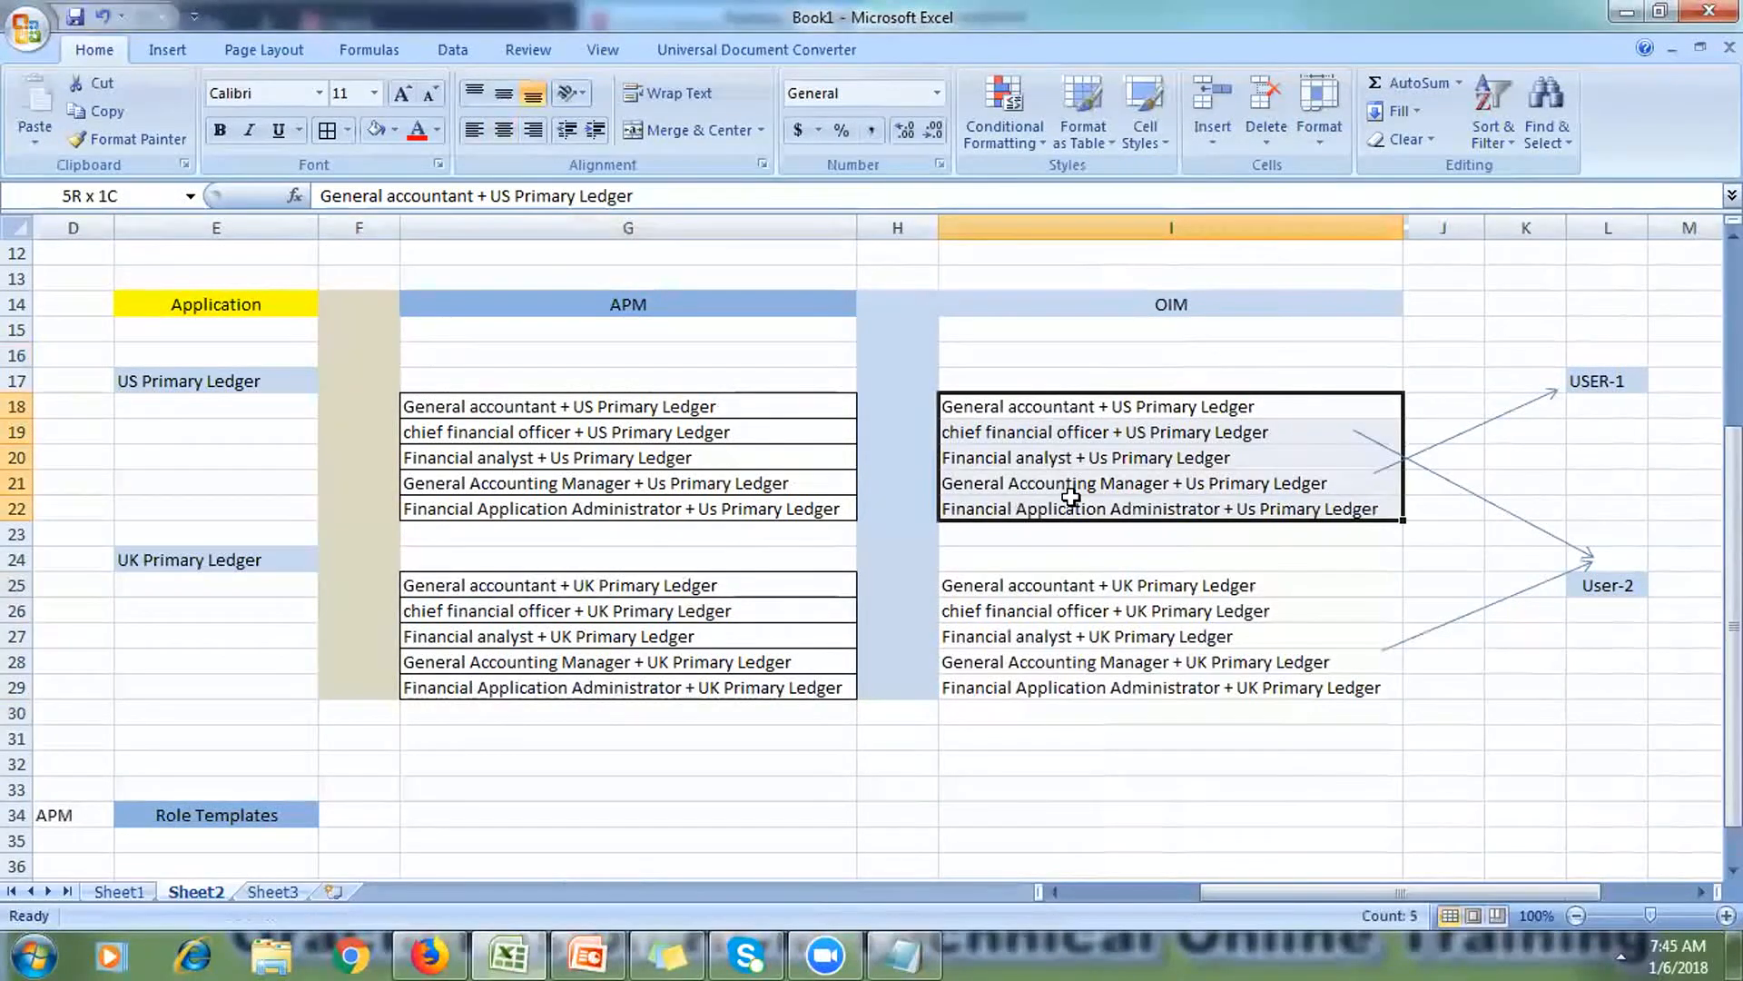
{"action": "left_click", "coordinate": [327, 130]}
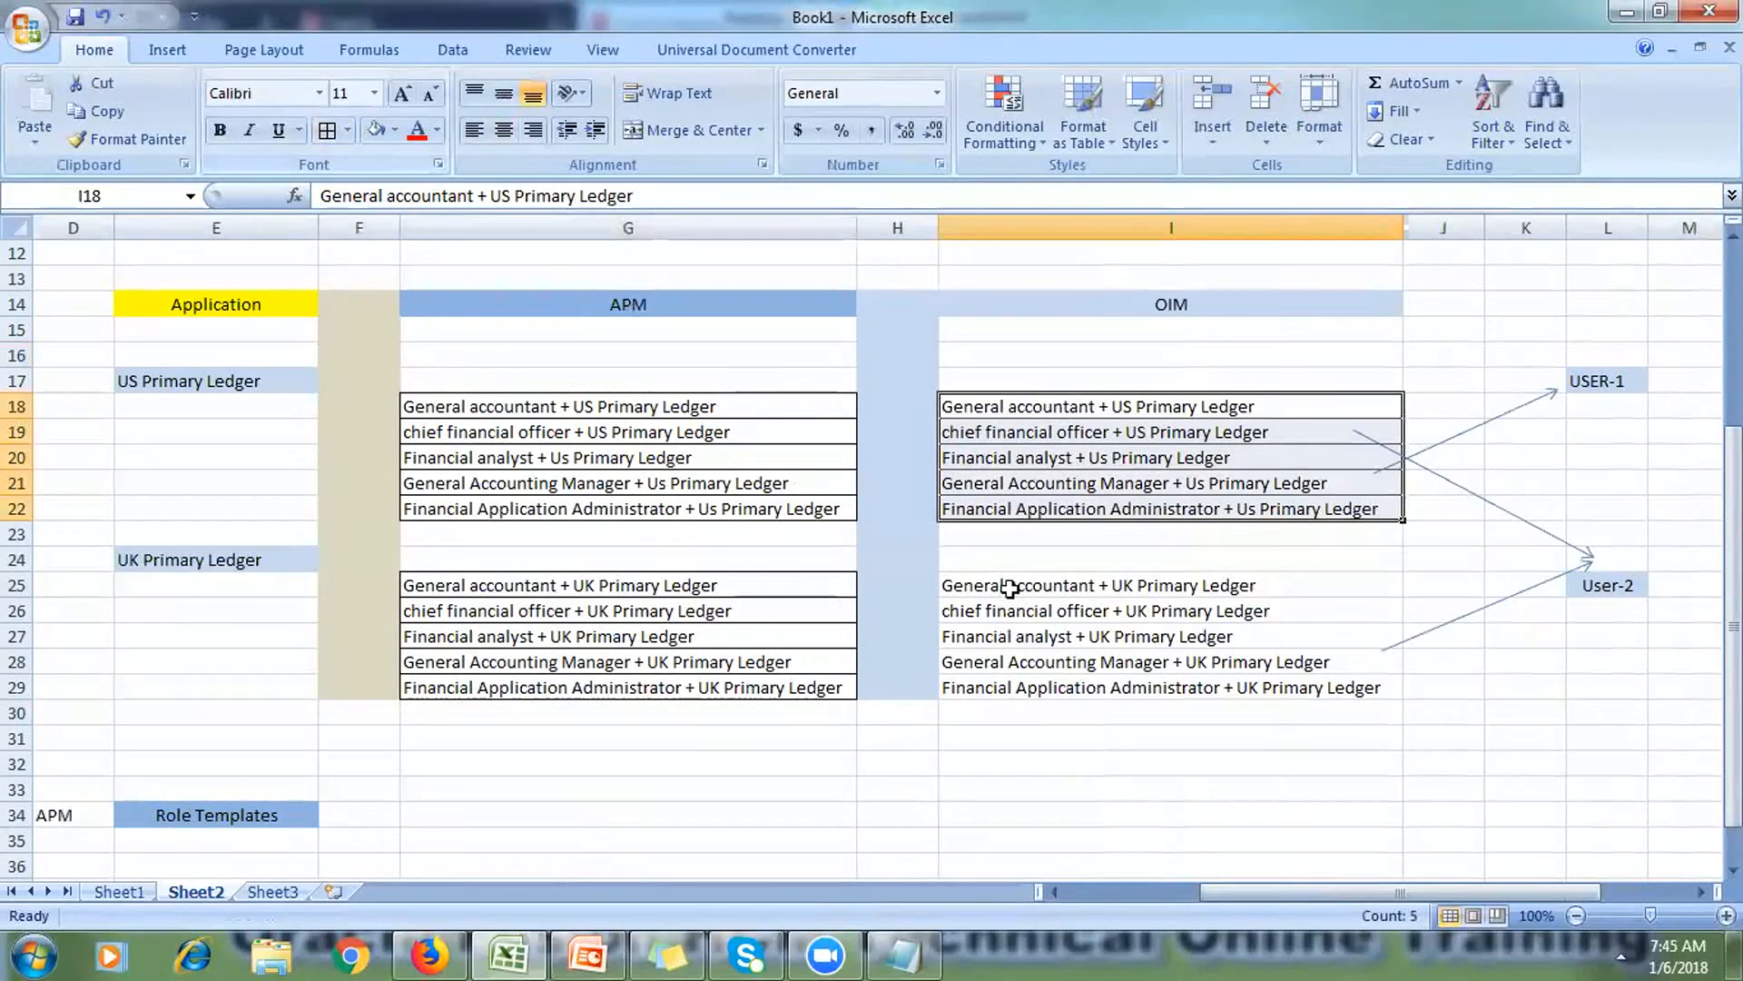
{"action": "left_click_drag", "start_coordinate": [1035, 592], "coordinate": [1035, 679]}
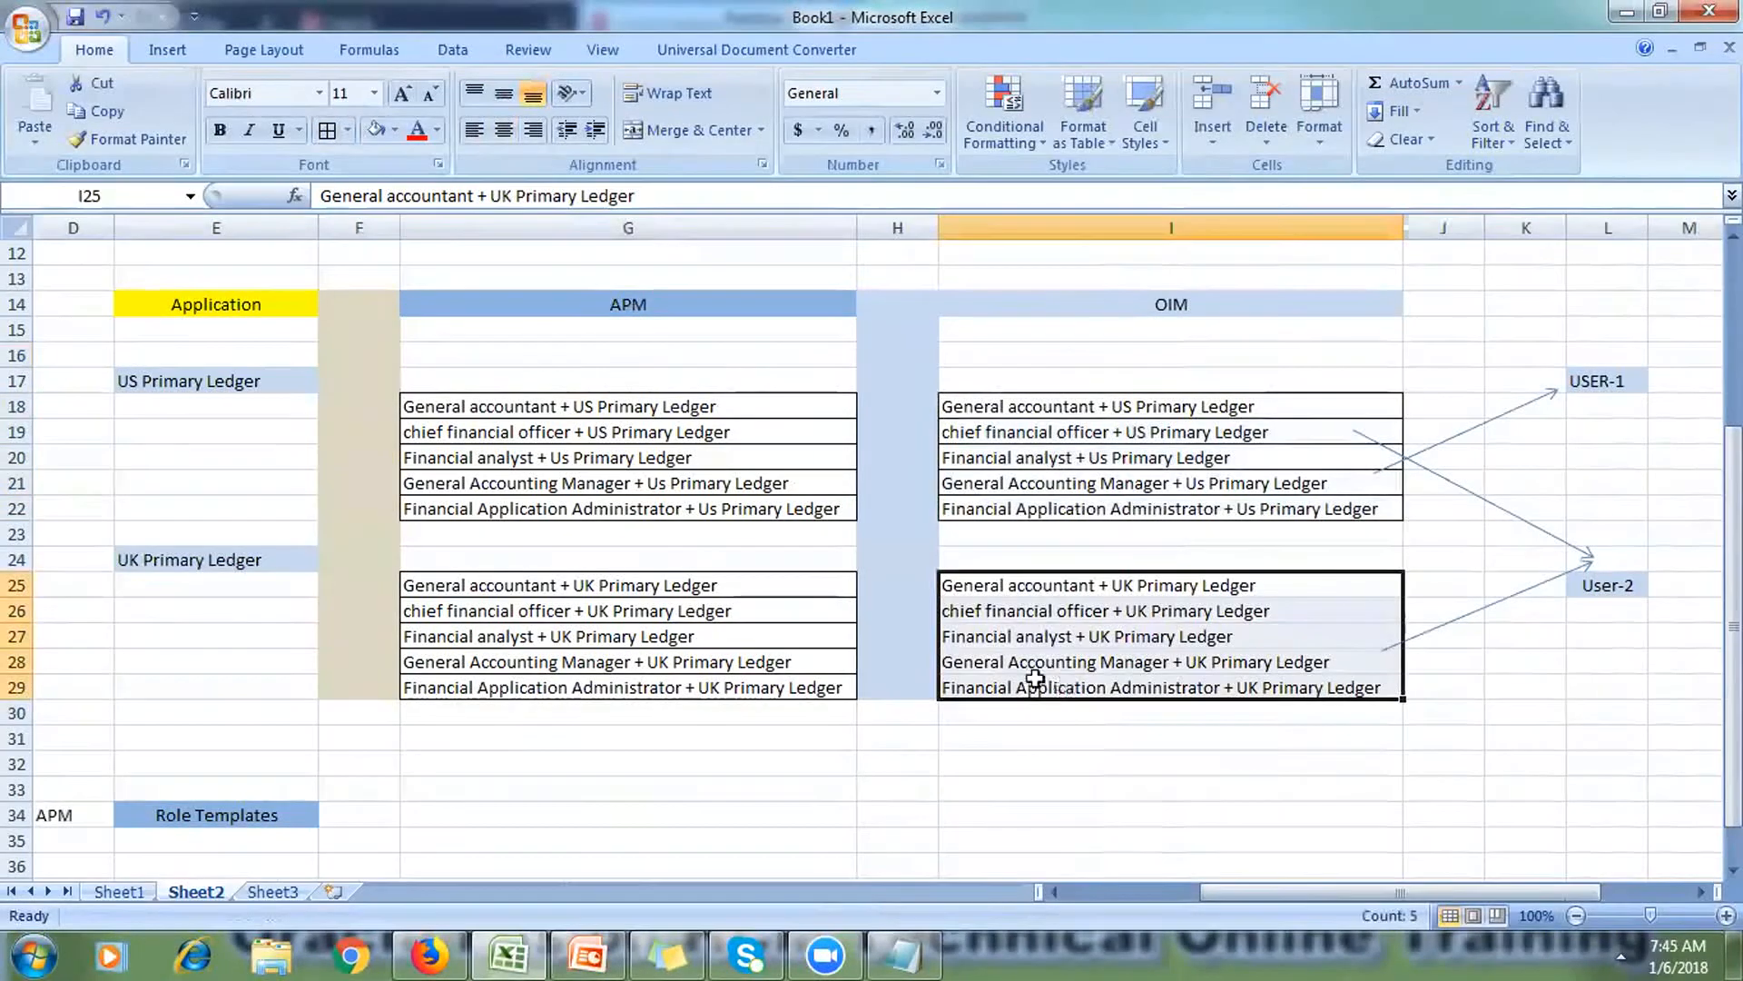
{"action": "left_click", "coordinate": [327, 130]}
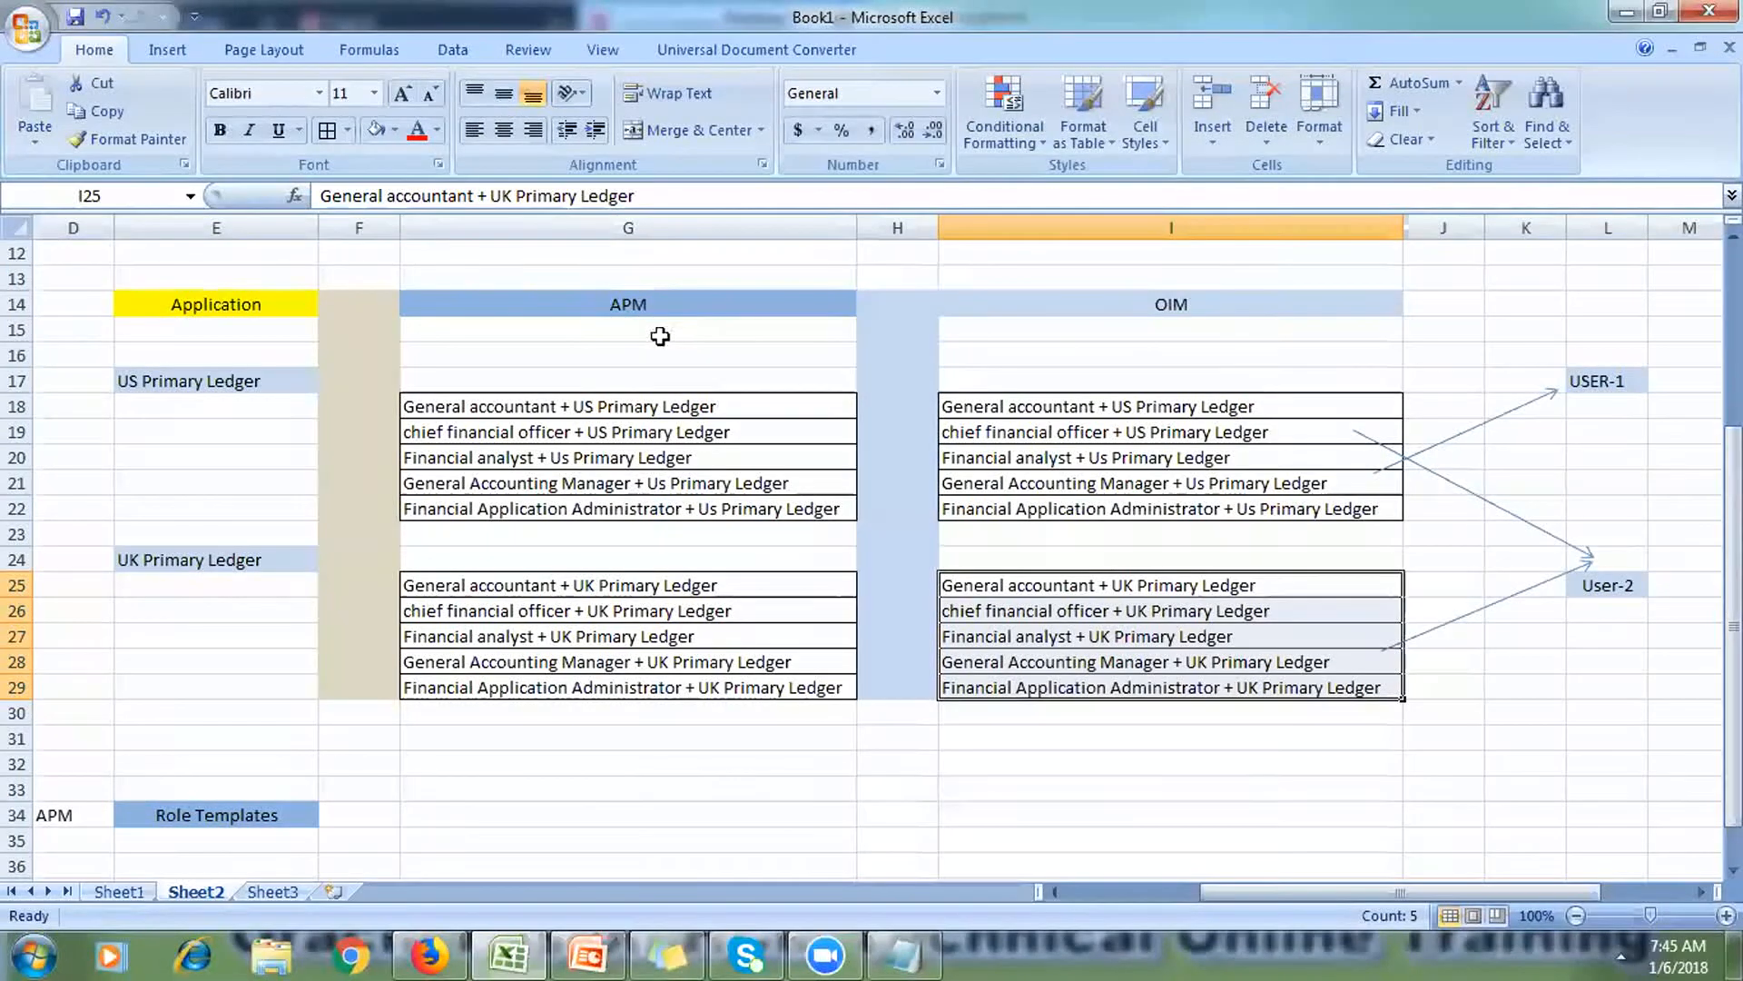
{"action": "left_click", "coordinate": [599, 954]}
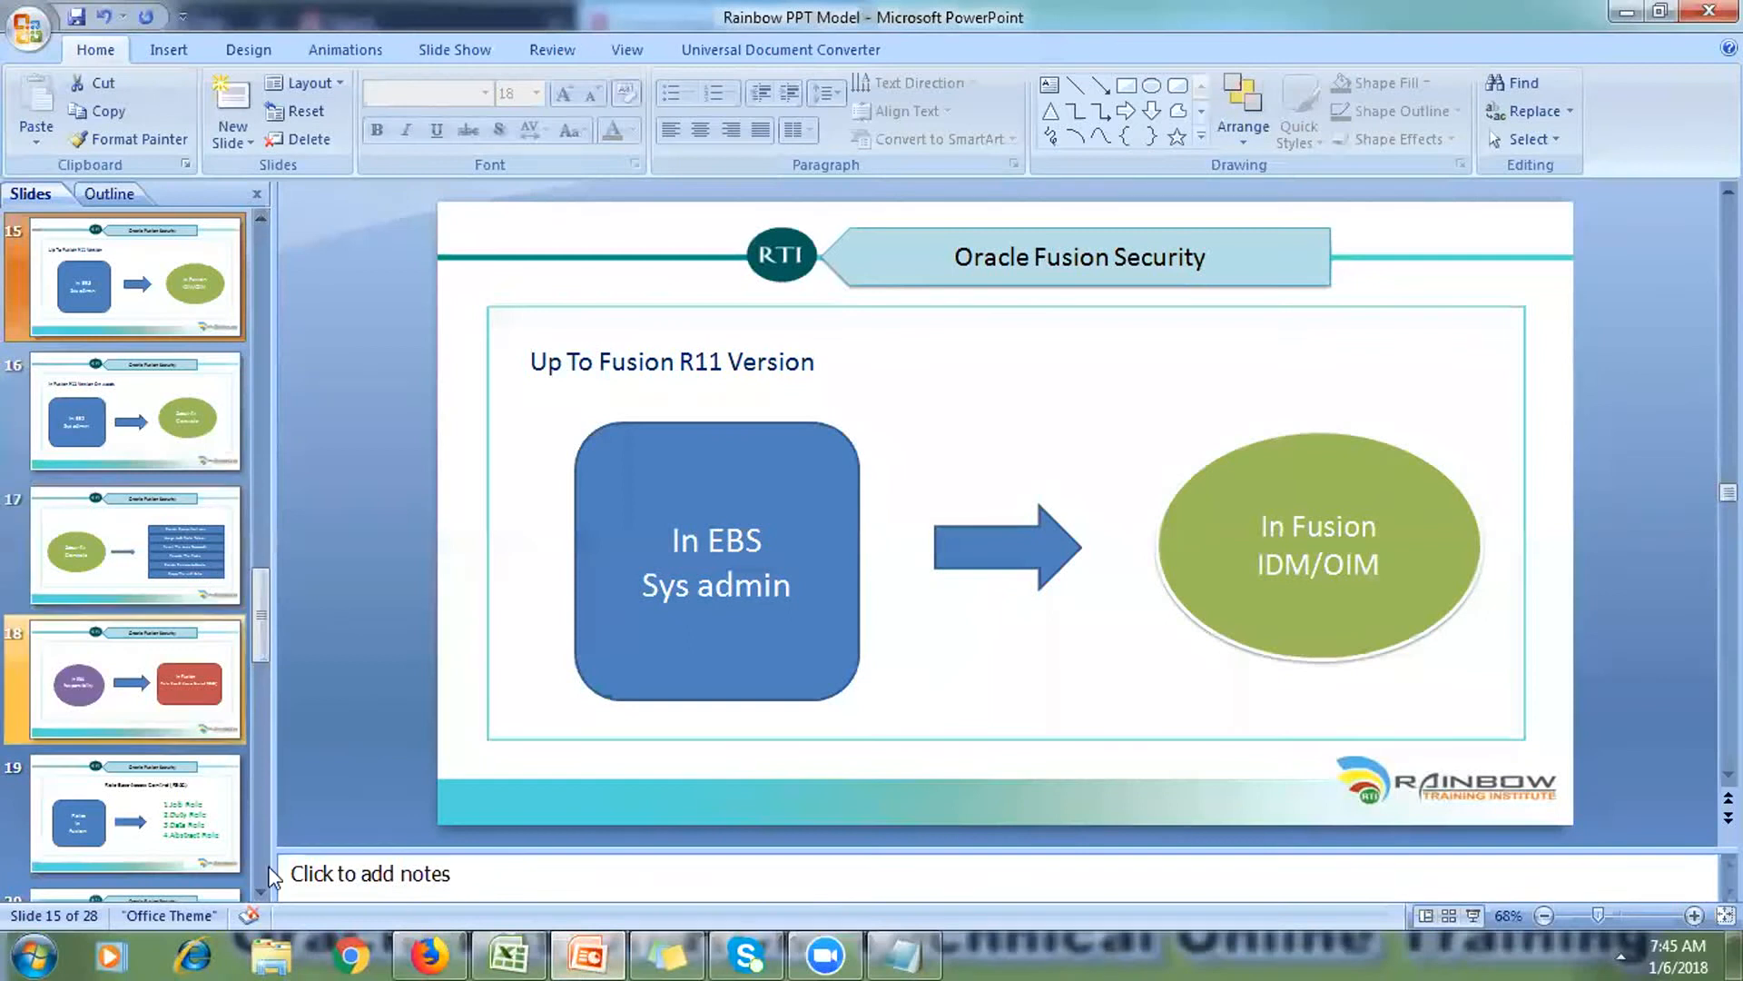
{"action": "left_click", "coordinate": [262, 890]}
{"action": "left_click", "coordinate": [262, 889]}
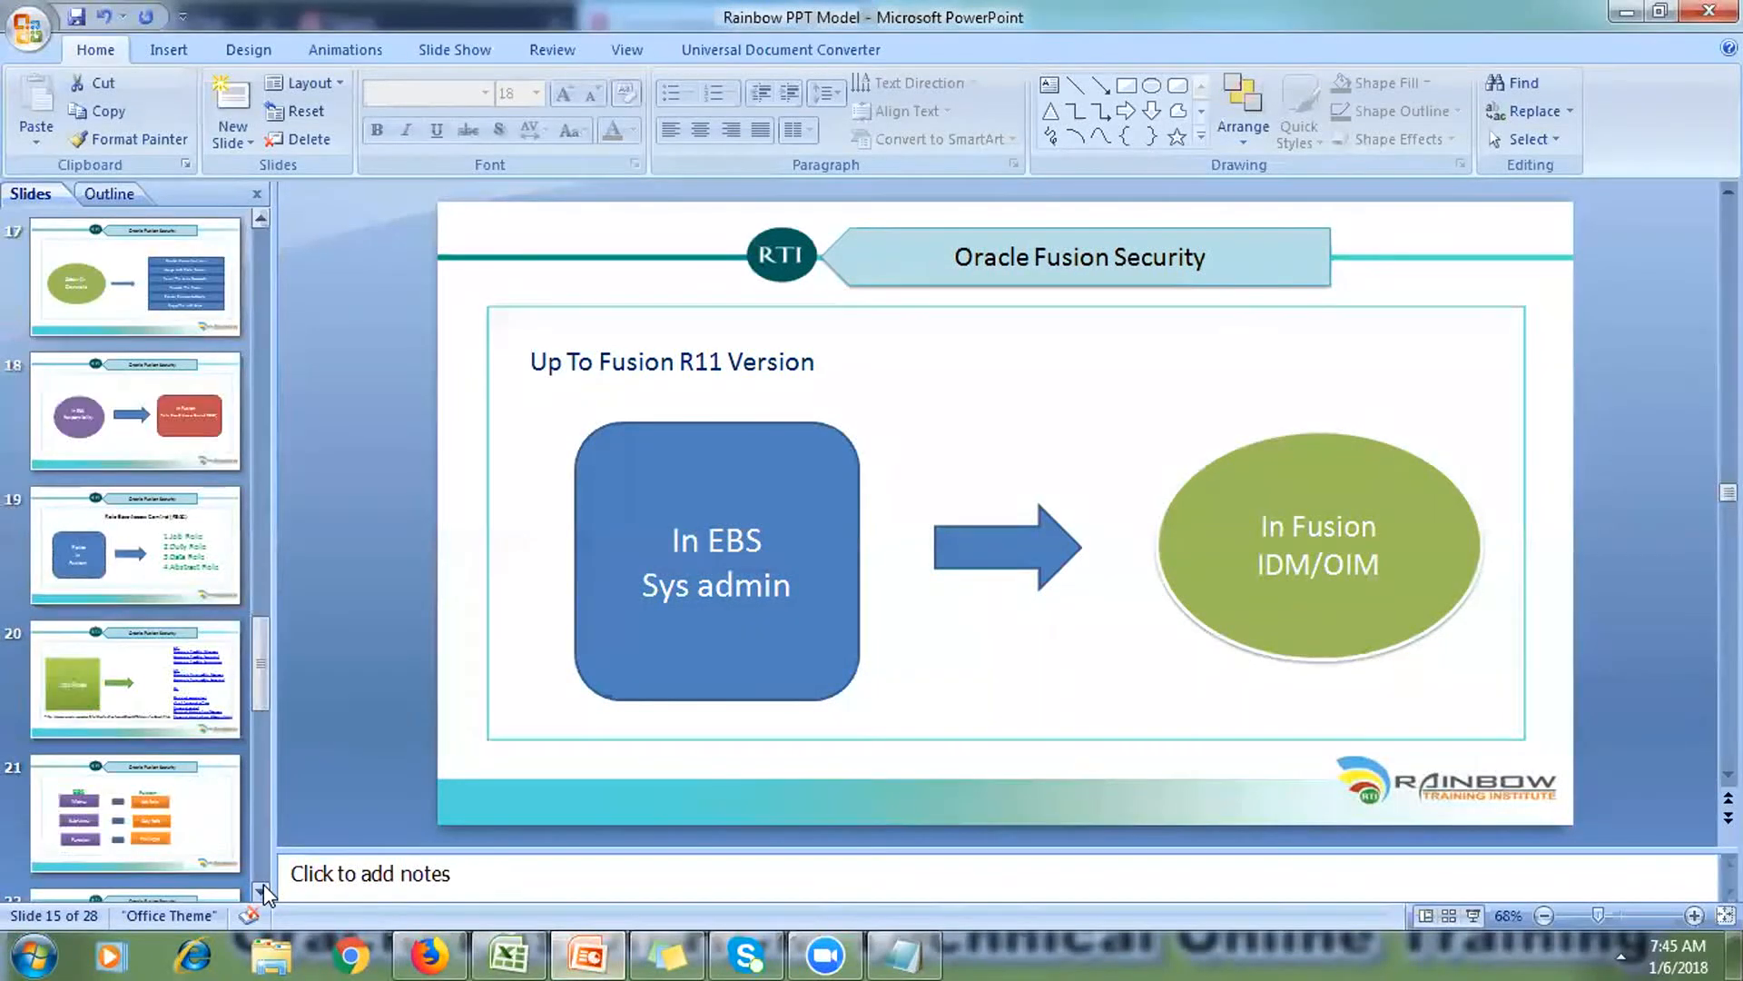
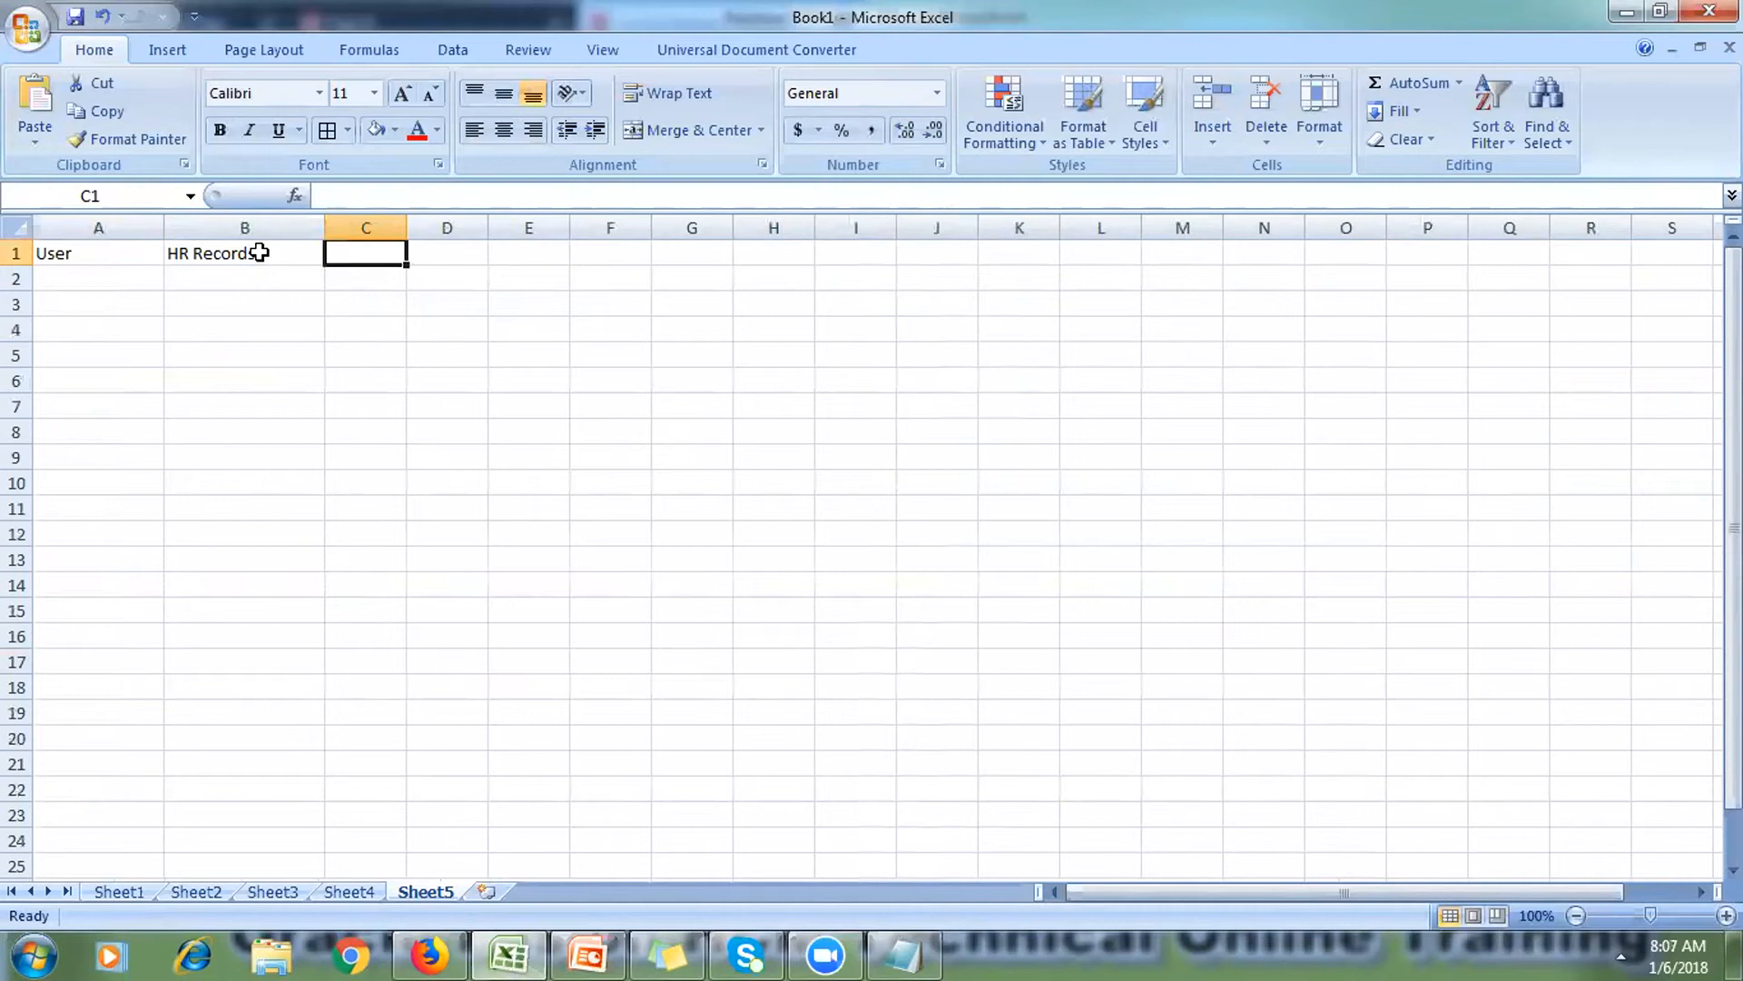
Step: Clear the old labels from A1:B1 and widen column A
{"action": "left_click", "coordinate": [268, 289]}
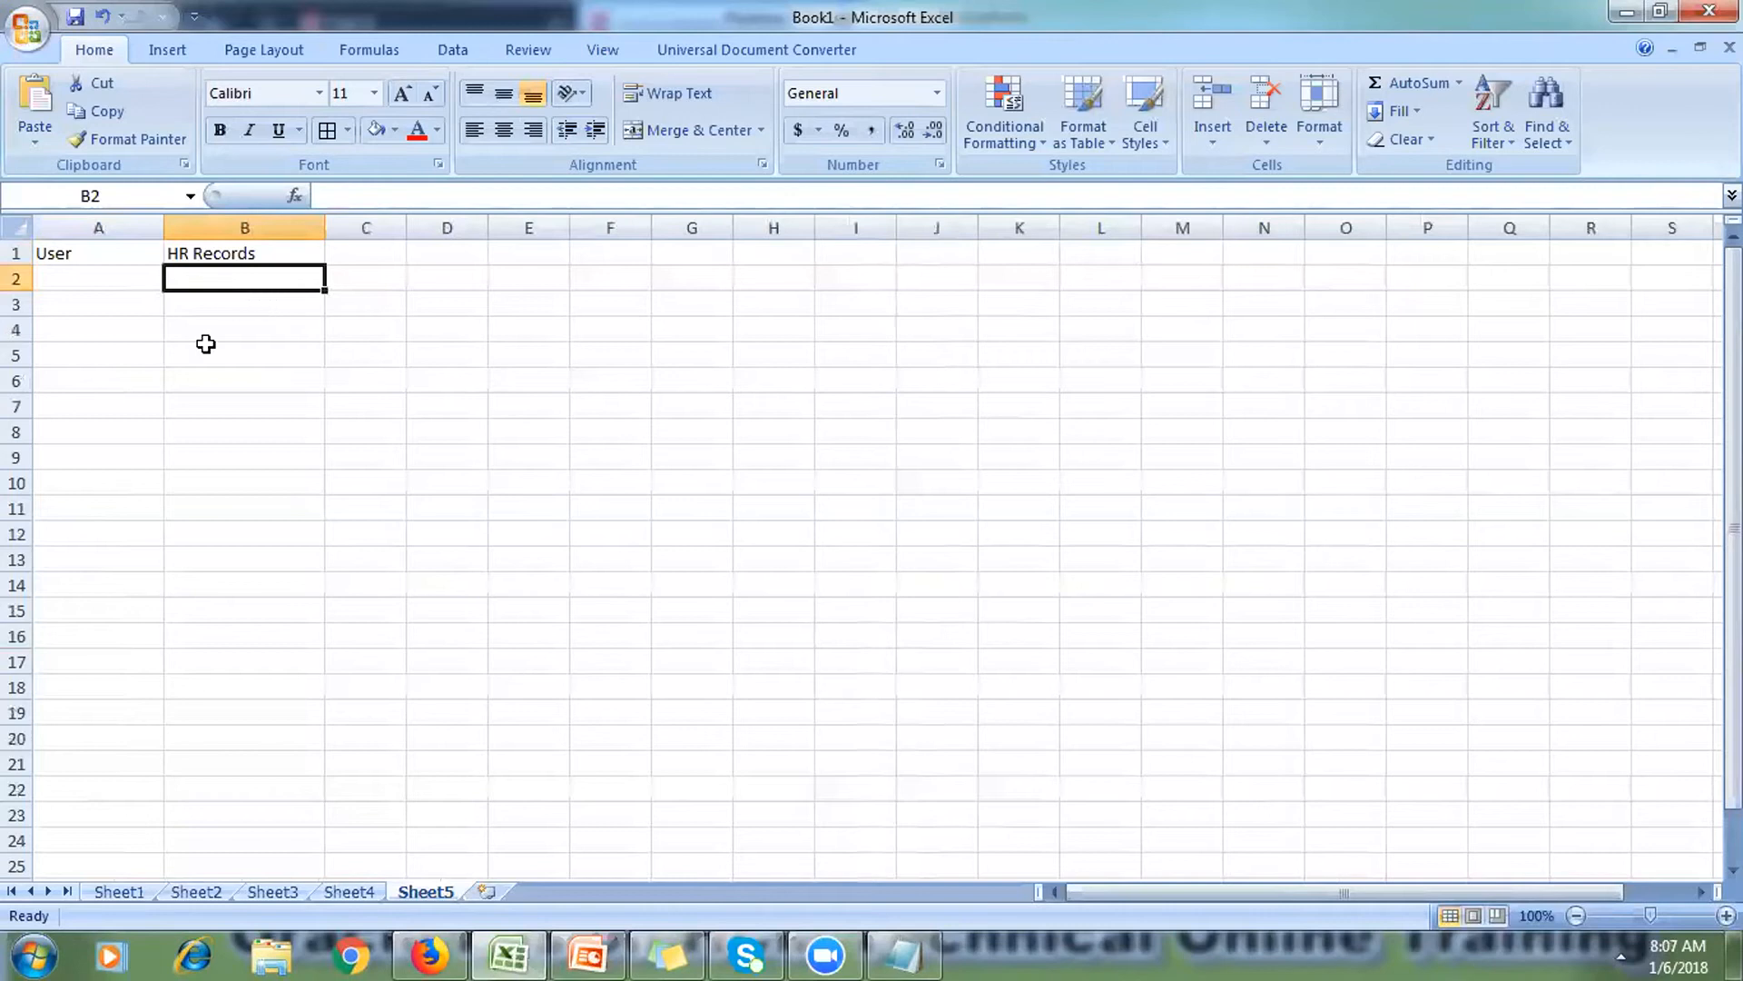
{"action": "left_click_drag", "start_coordinate": [55, 253], "coordinate": [225, 255]}
{"action": "right_click", "coordinate": [225, 255]}
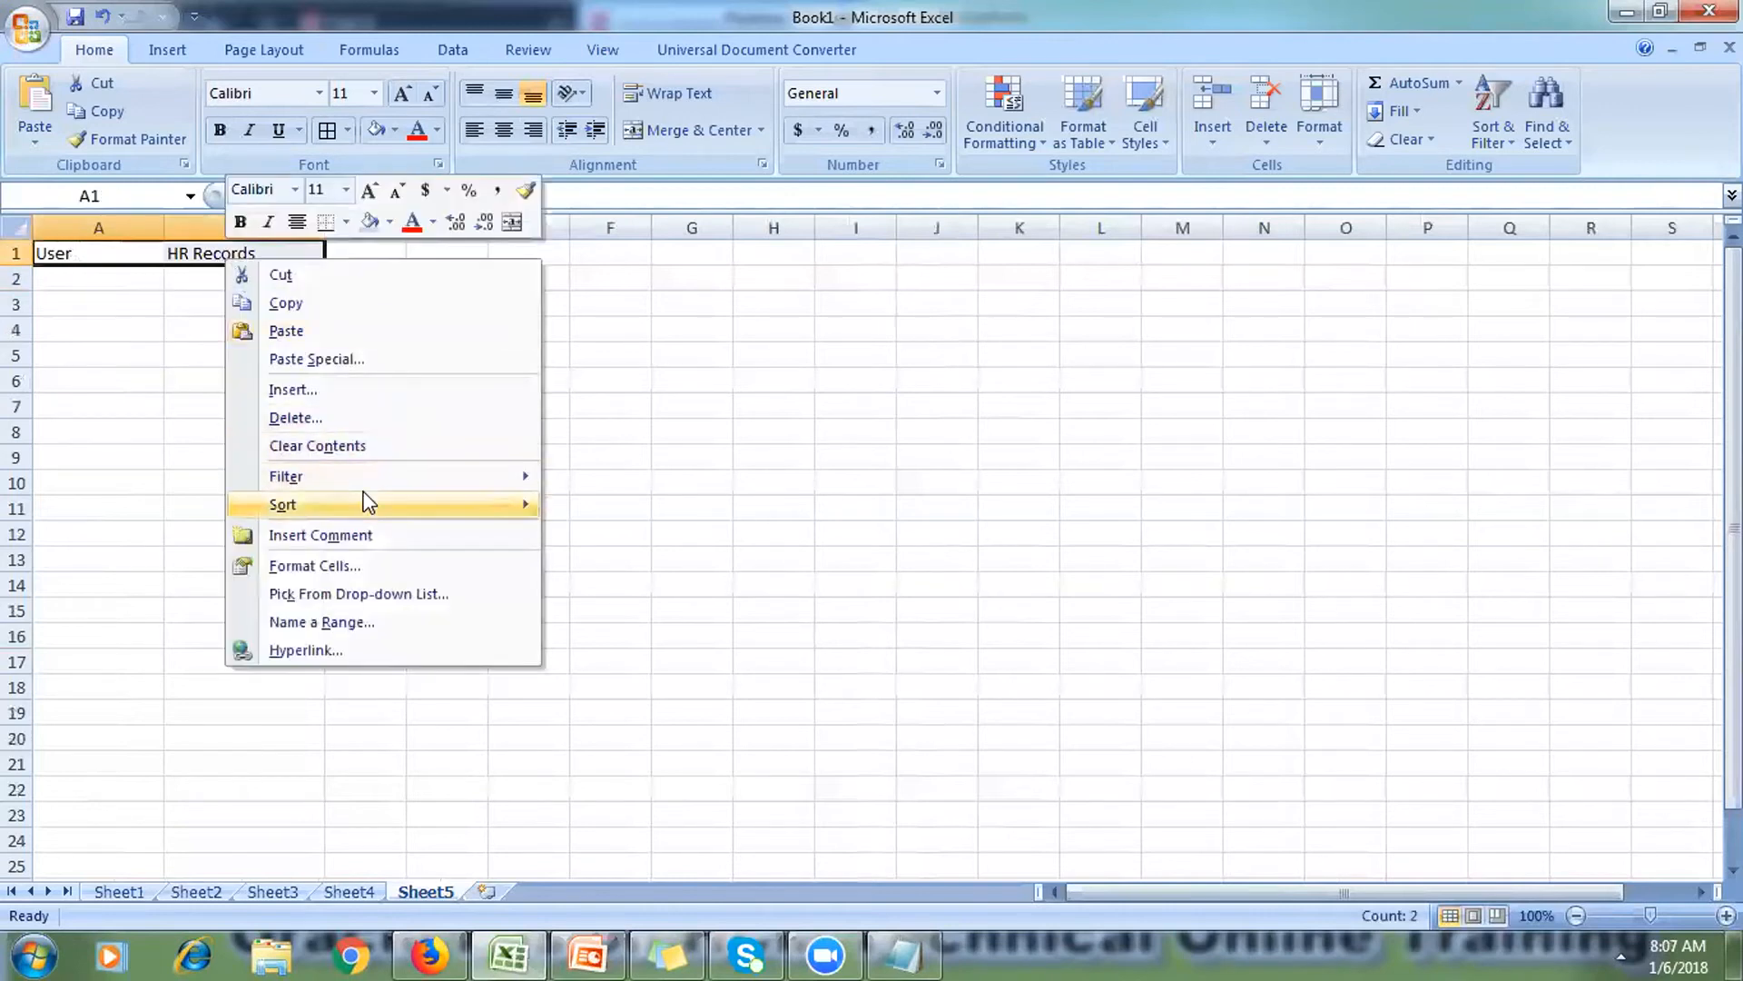
{"action": "left_click", "coordinate": [328, 451]}
{"action": "left_click", "coordinate": [199, 450]}
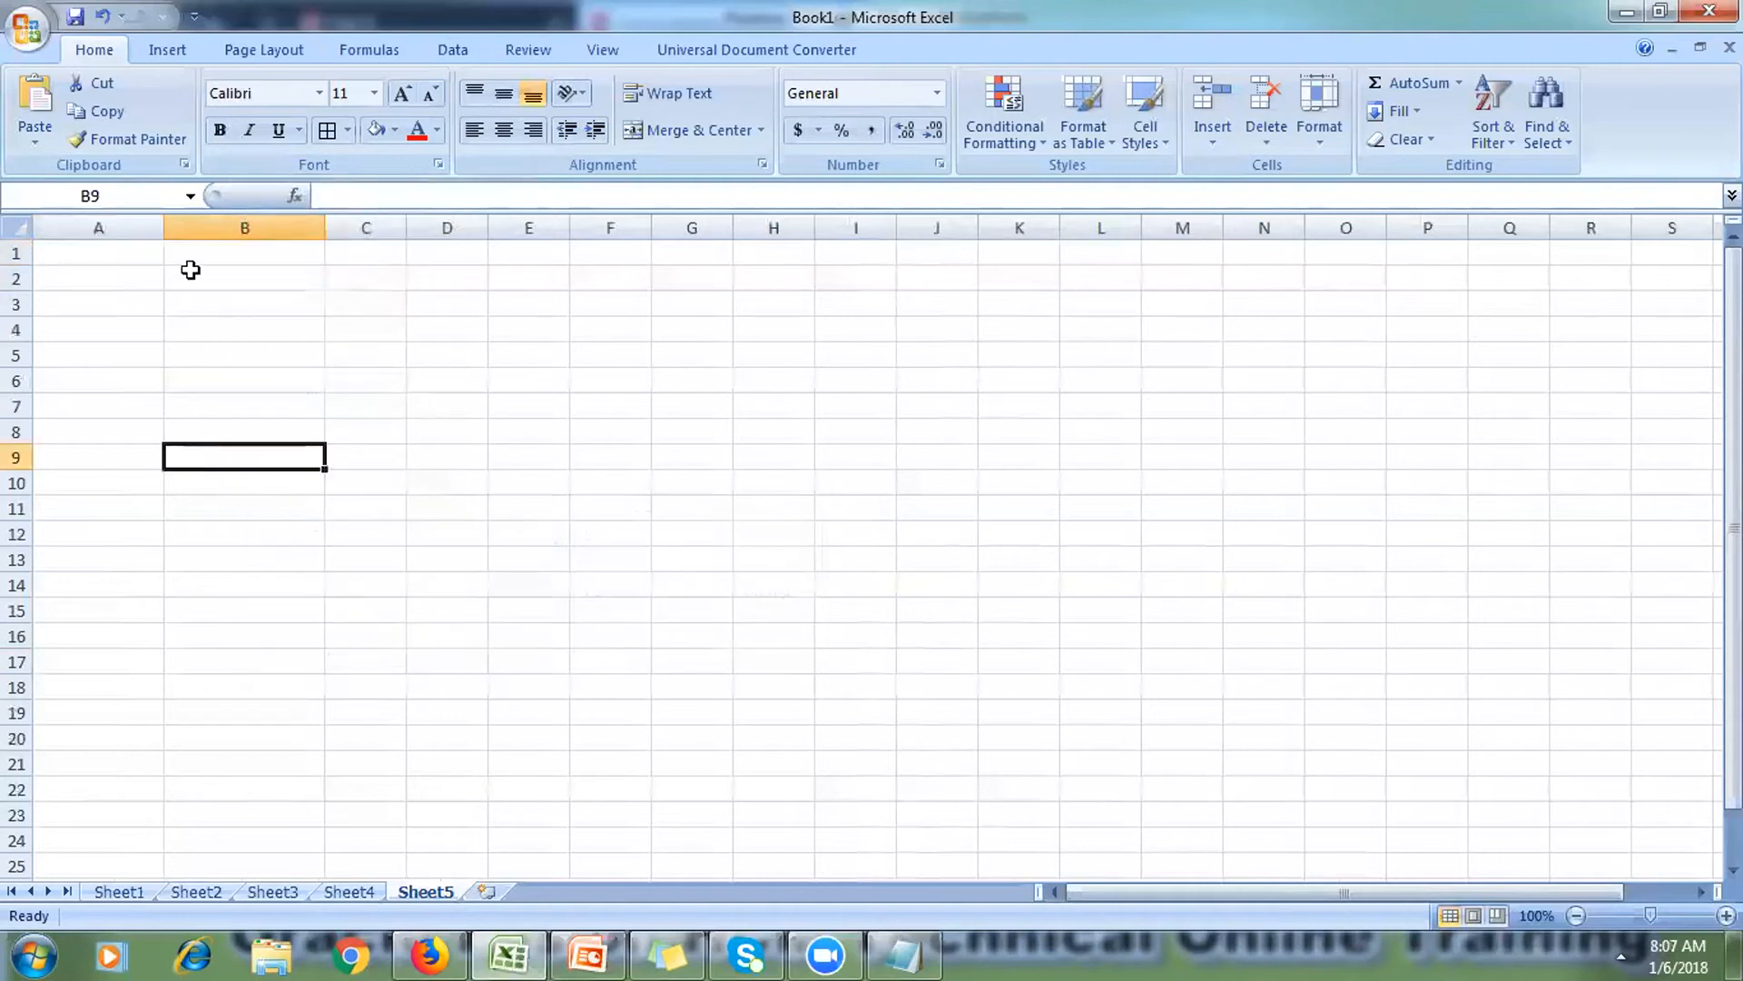
{"action": "left_click_drag", "start_coordinate": [161, 228], "coordinate": [227, 228]}
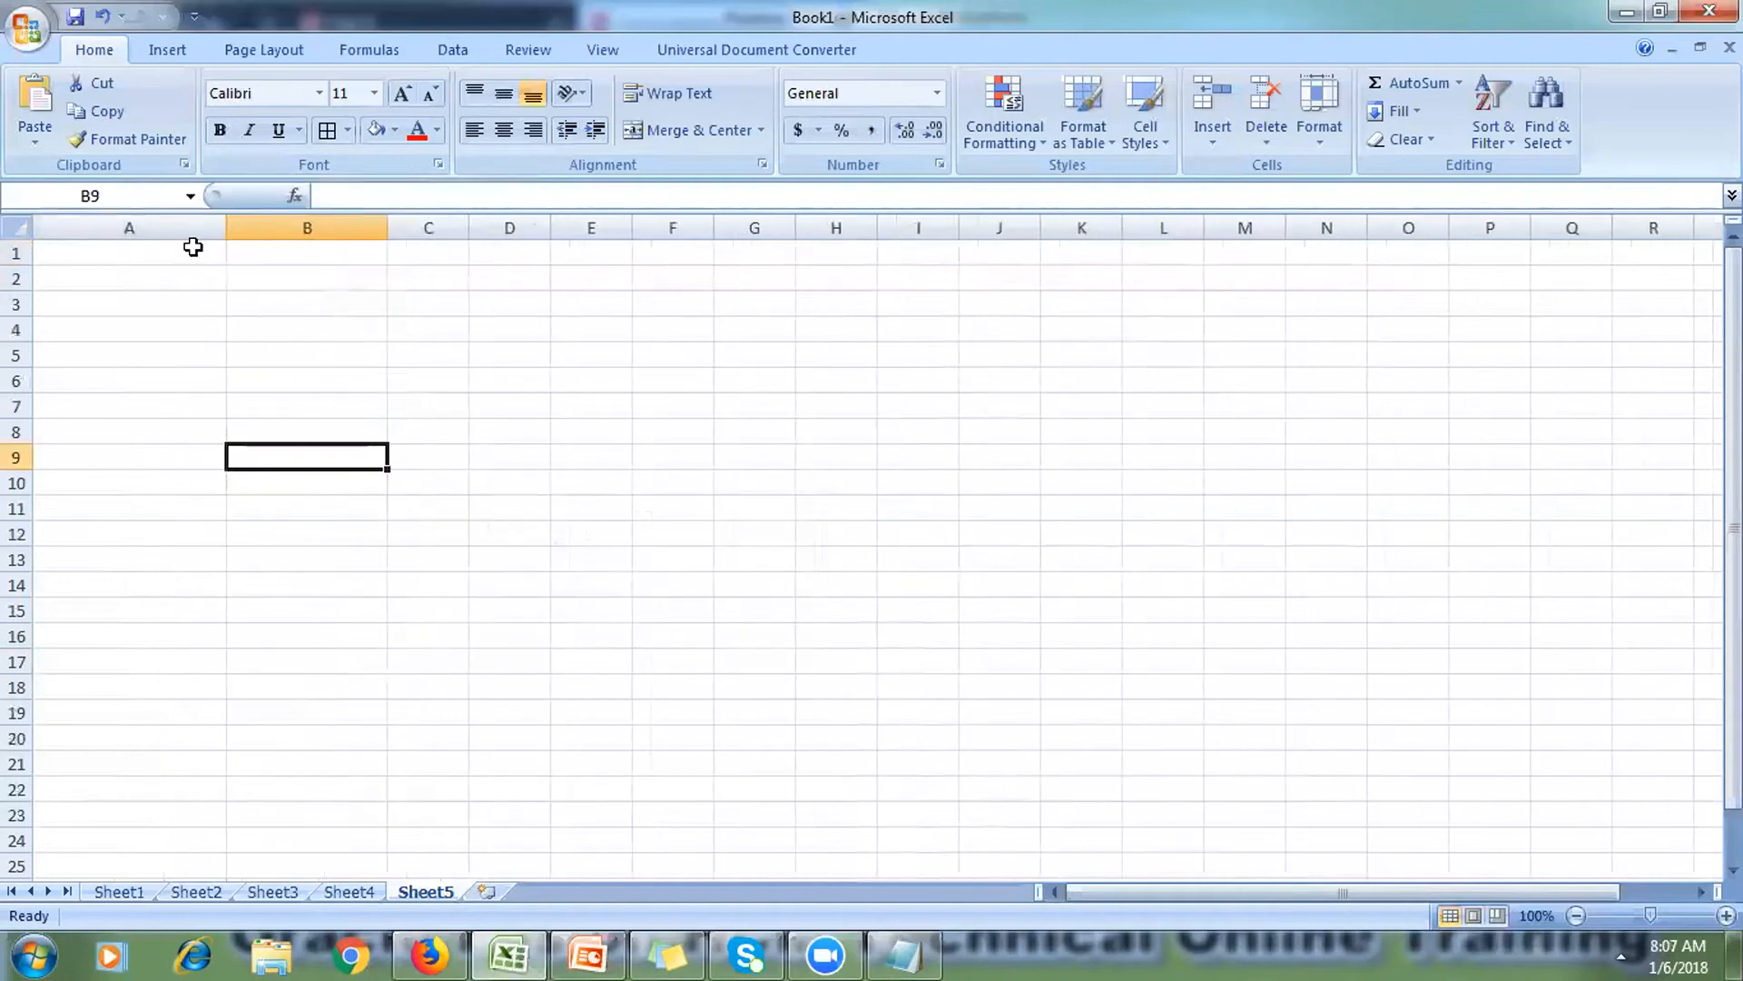
Step: Enter 'Admin User' in A1 and 'Consultant User' in B2
{"action": "left_click", "coordinate": [187, 253]}
{"action": "type", "text": "A"}
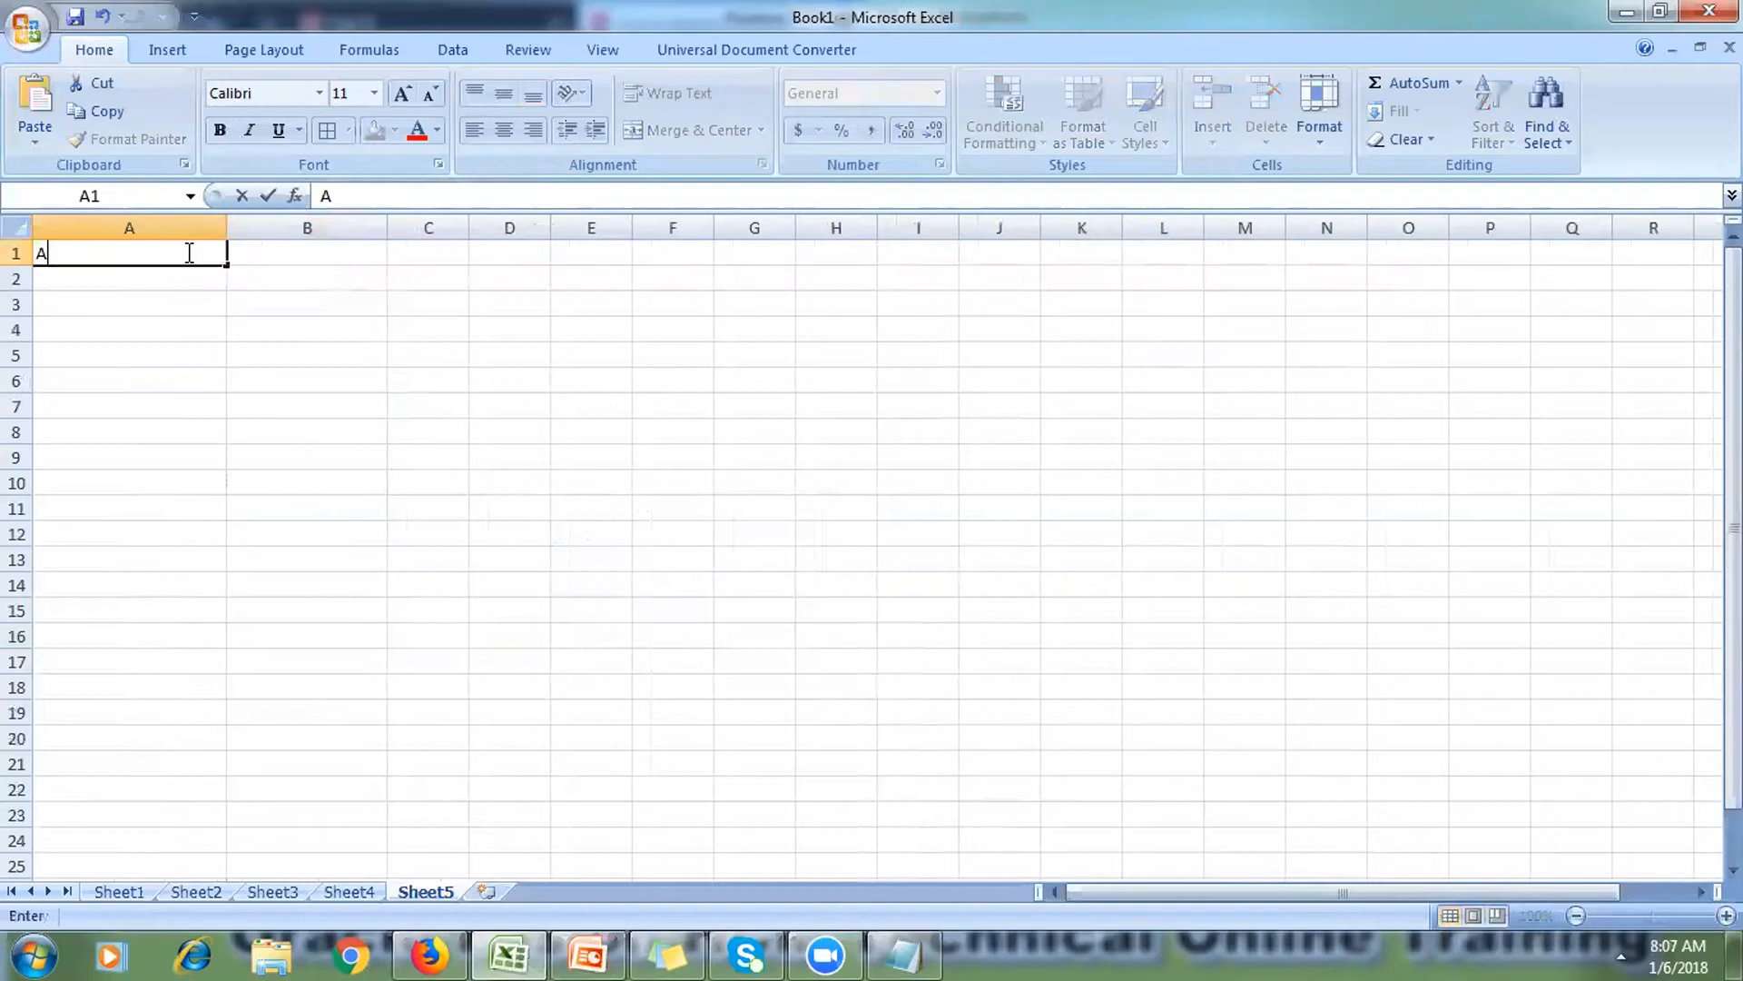
{"action": "type", "text": "dmin User"}
{"action": "left_click", "coordinate": [200, 298]}
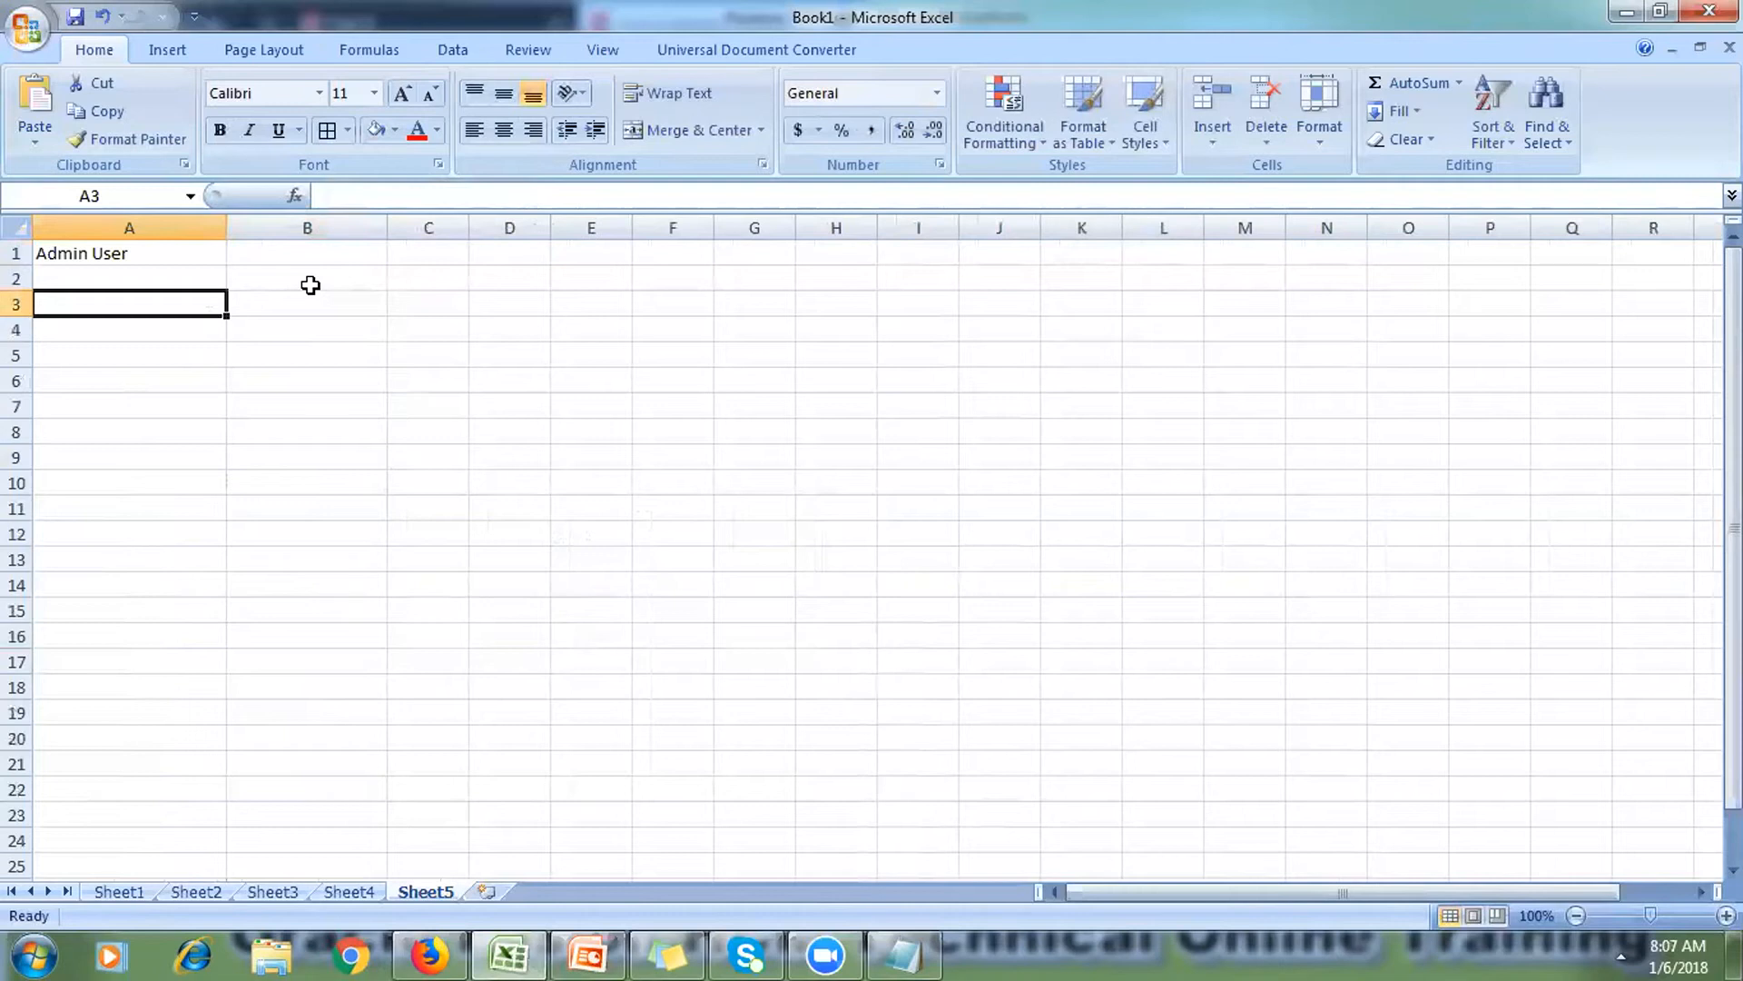
{"action": "left_click", "coordinate": [311, 285]}
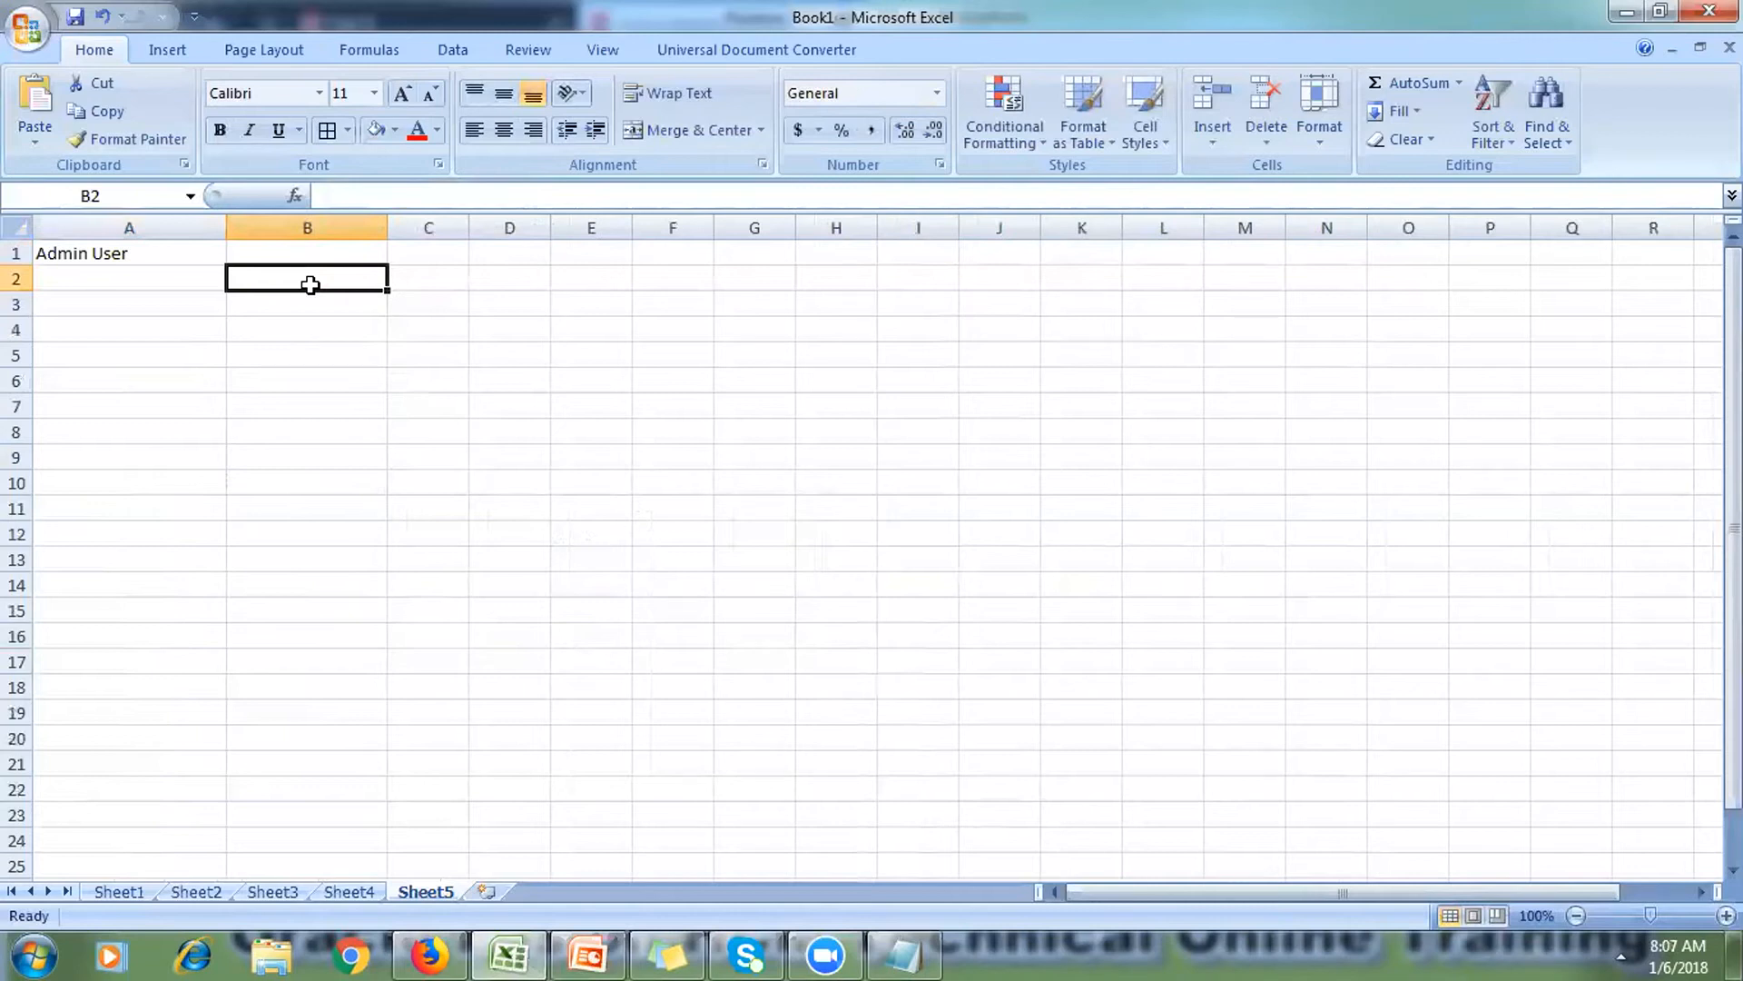
{"action": "type", "text": "Consultnat"}
{"action": "key", "text": "BackSpace"}
{"action": "key", "text": "BackSpace"}
{"action": "key", "text": "BackSpace"}
{"action": "key", "text": "BackSpace"}
{"action": "key", "text": "BackSpace"}
{"action": "key", "text": "BackSpace"}
{"action": "key", "text": "BackSpace"}
{"action": "key", "text": "BackSpace"}
{"action": "key", "text": "BackSpace"}
{"action": "key", "text": "BackSpace"}
{"action": "type", "text": "C"}
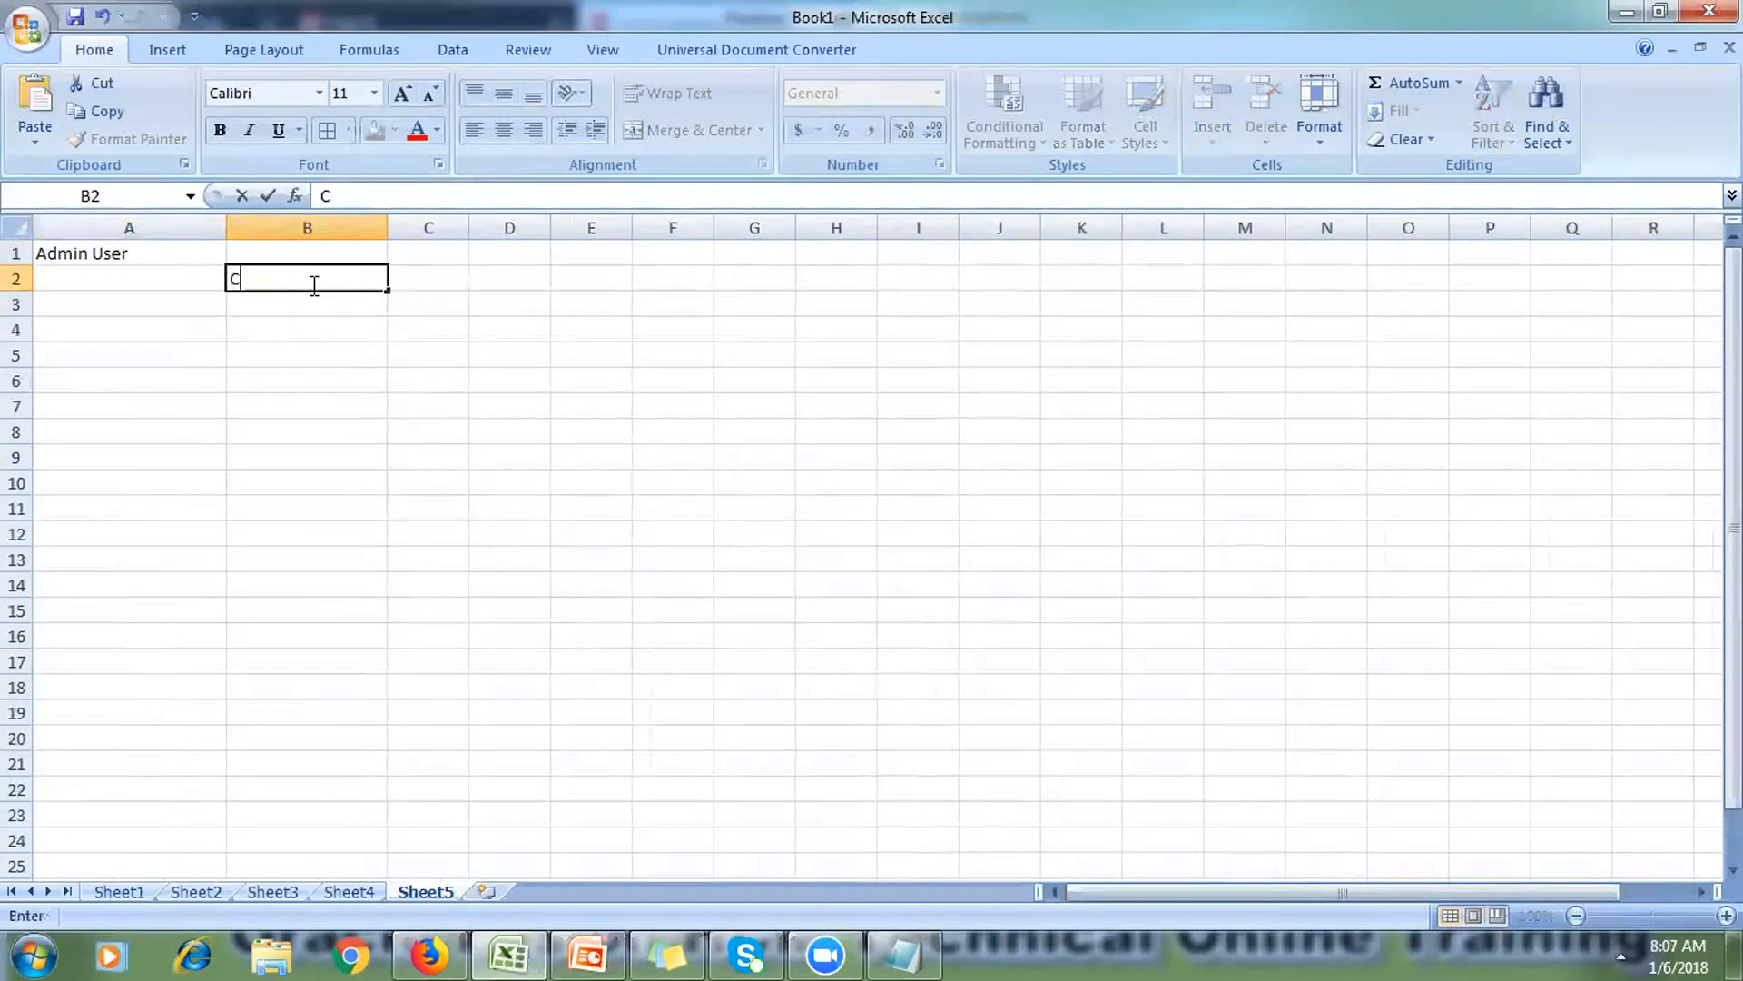
{"action": "type", "text": "onsultant User"}
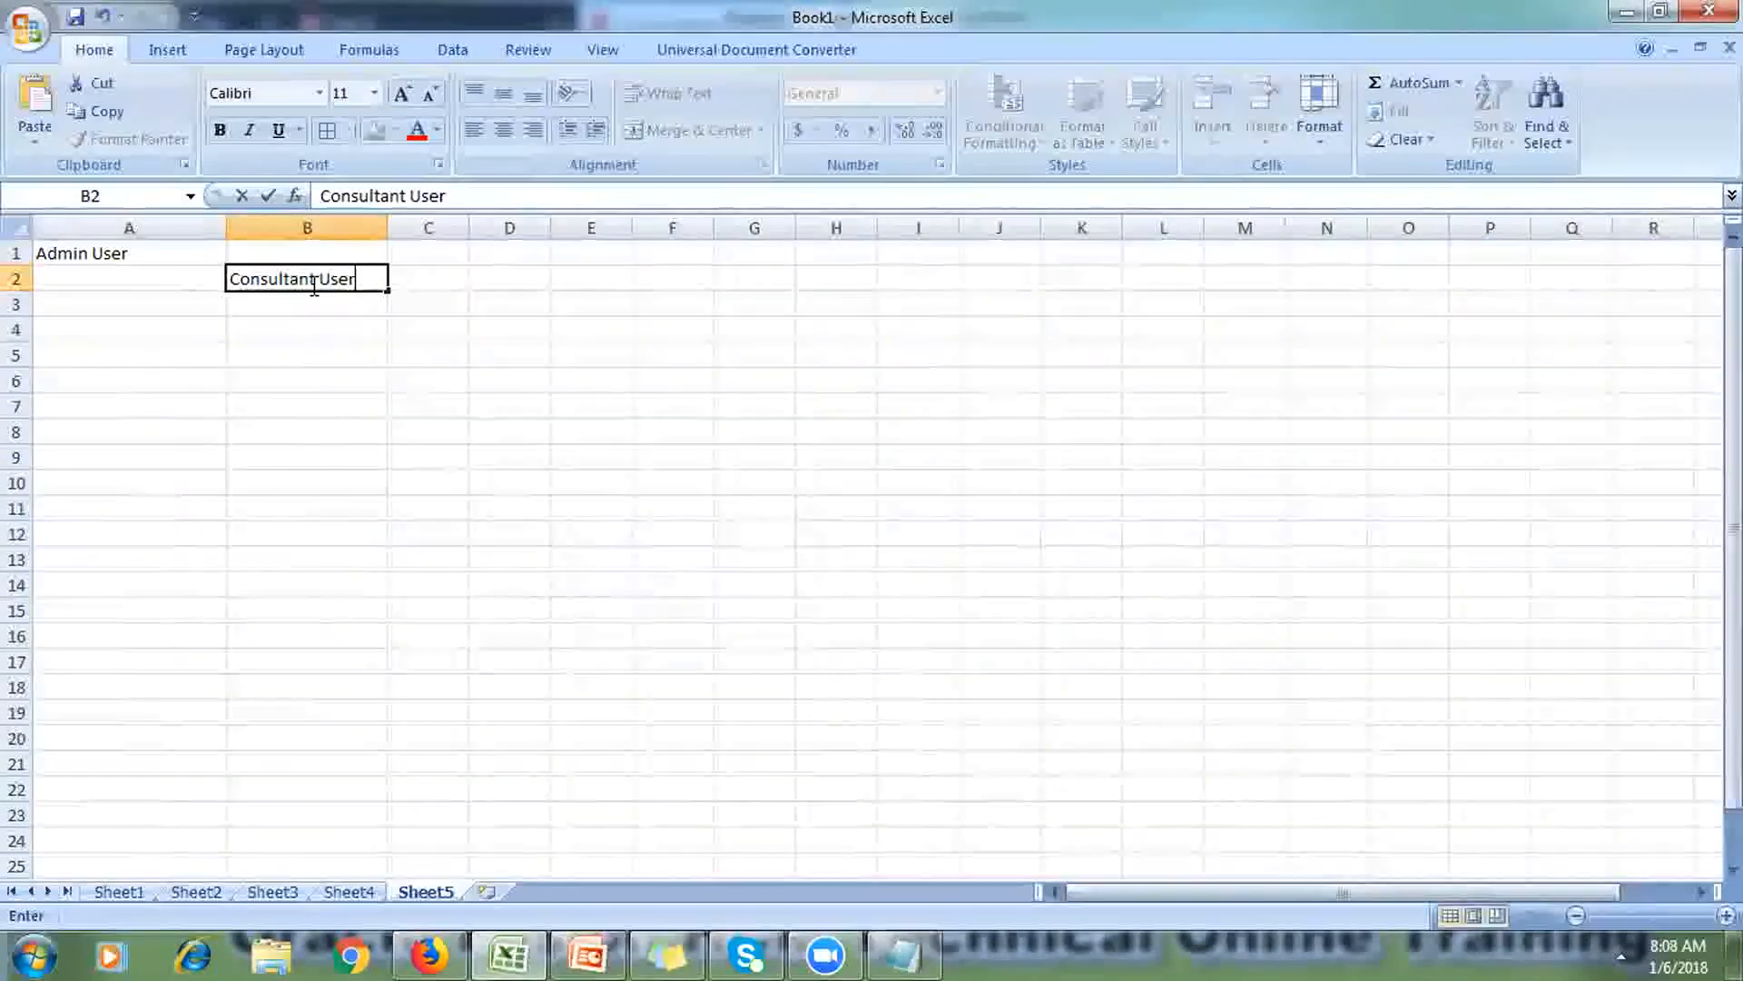
{"action": "key", "text": "Tab"}
{"action": "left_click", "coordinate": [351, 355]}
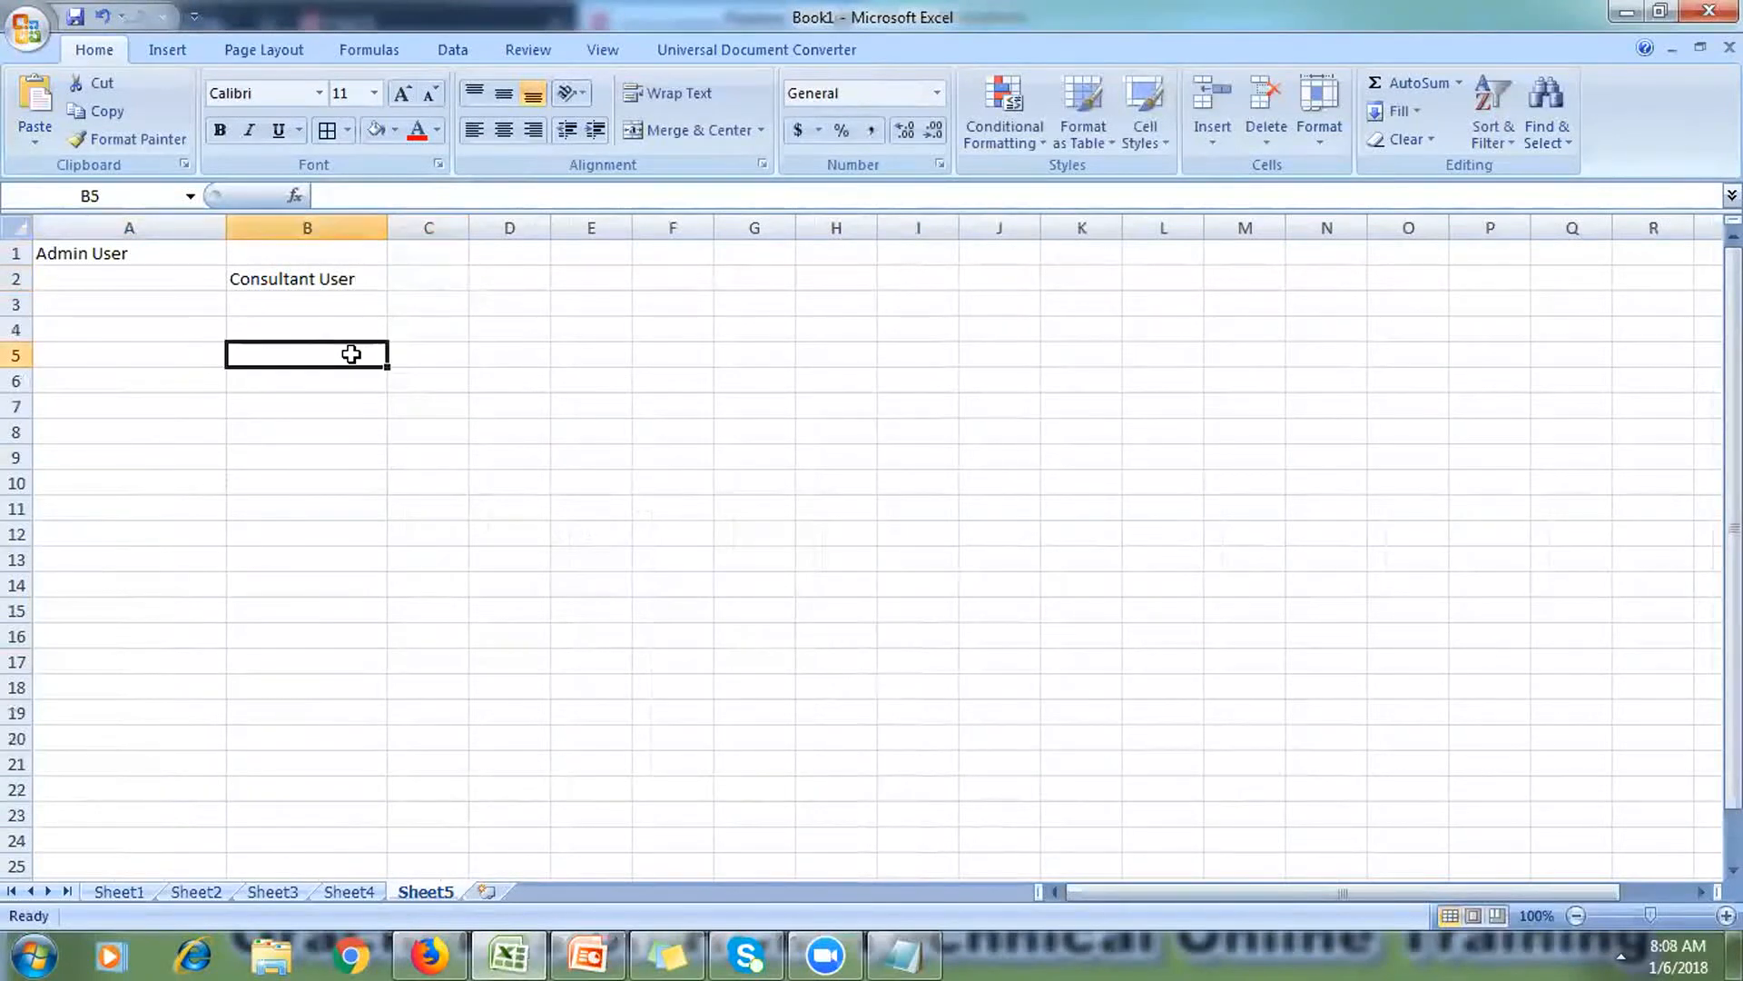
Step: Drag the C/D header border right to make column C wider
{"action": "left_click_drag", "start_coordinate": [463, 231], "coordinate": [616, 275]}
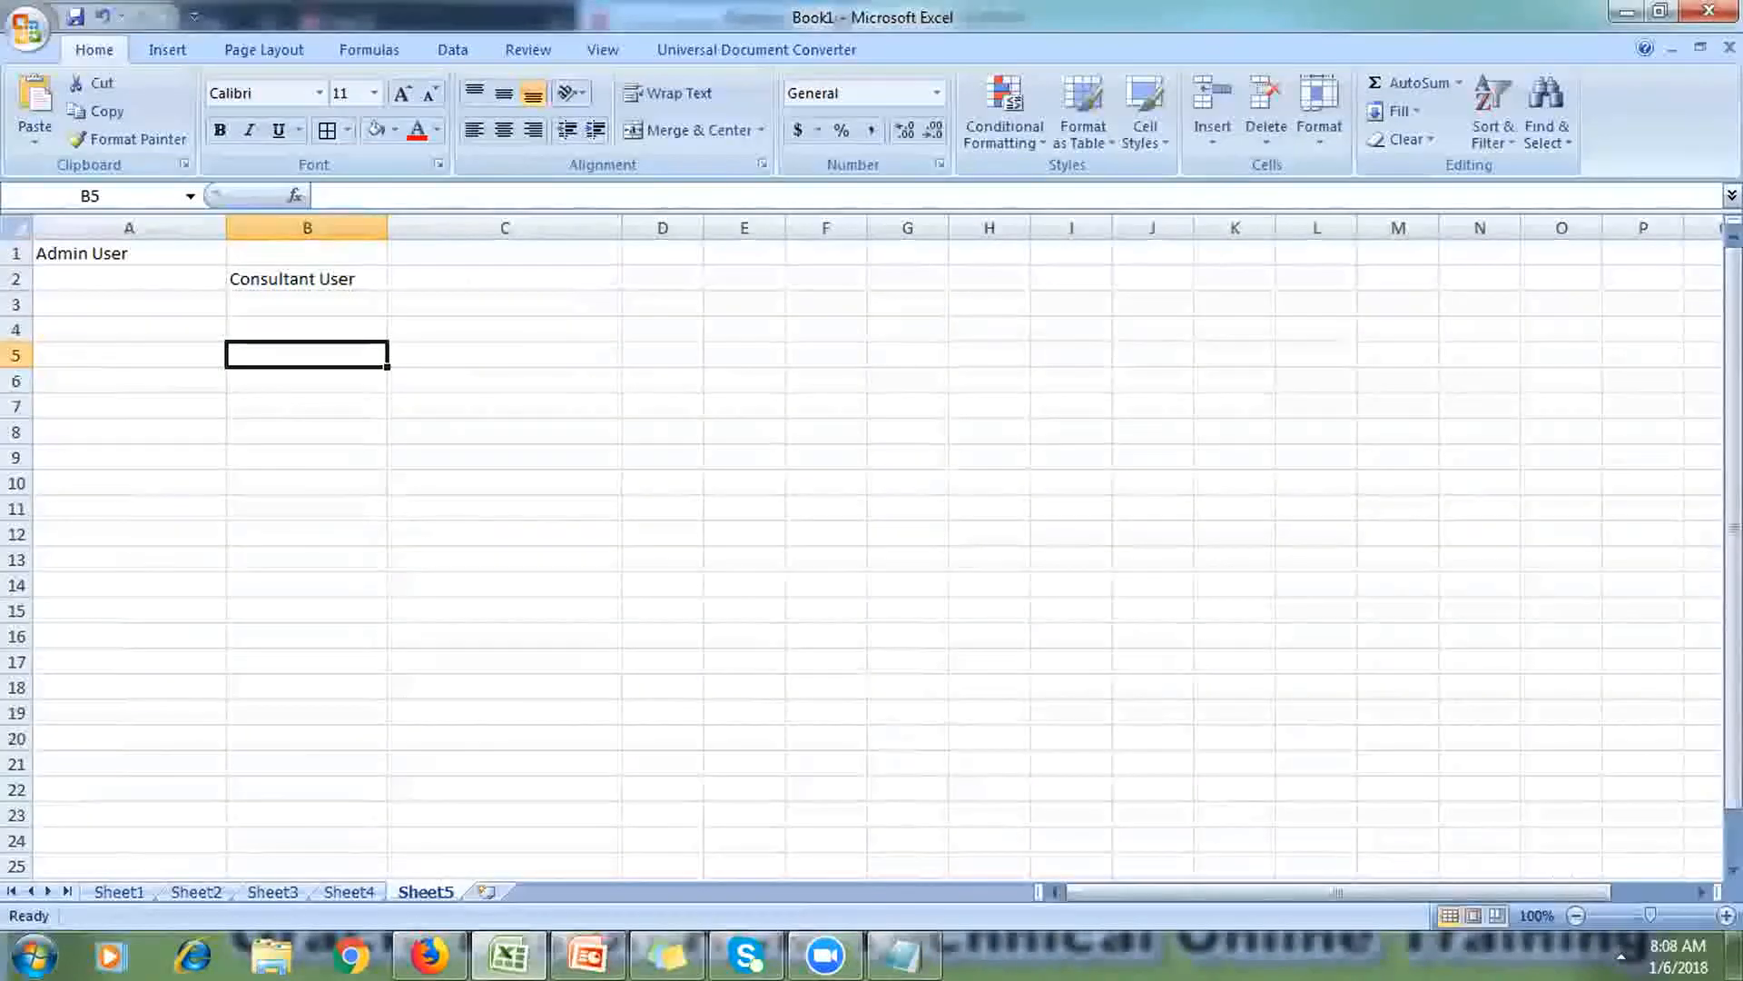
Step: Enter 'EBS' in L6 and 'Consultant user' in N7, widening column N to fit
{"action": "left_click", "coordinate": [1702, 892]}
{"action": "left_click", "coordinate": [1702, 892]}
{"action": "left_click", "coordinate": [1702, 892]}
{"action": "left_click", "coordinate": [1701, 892]}
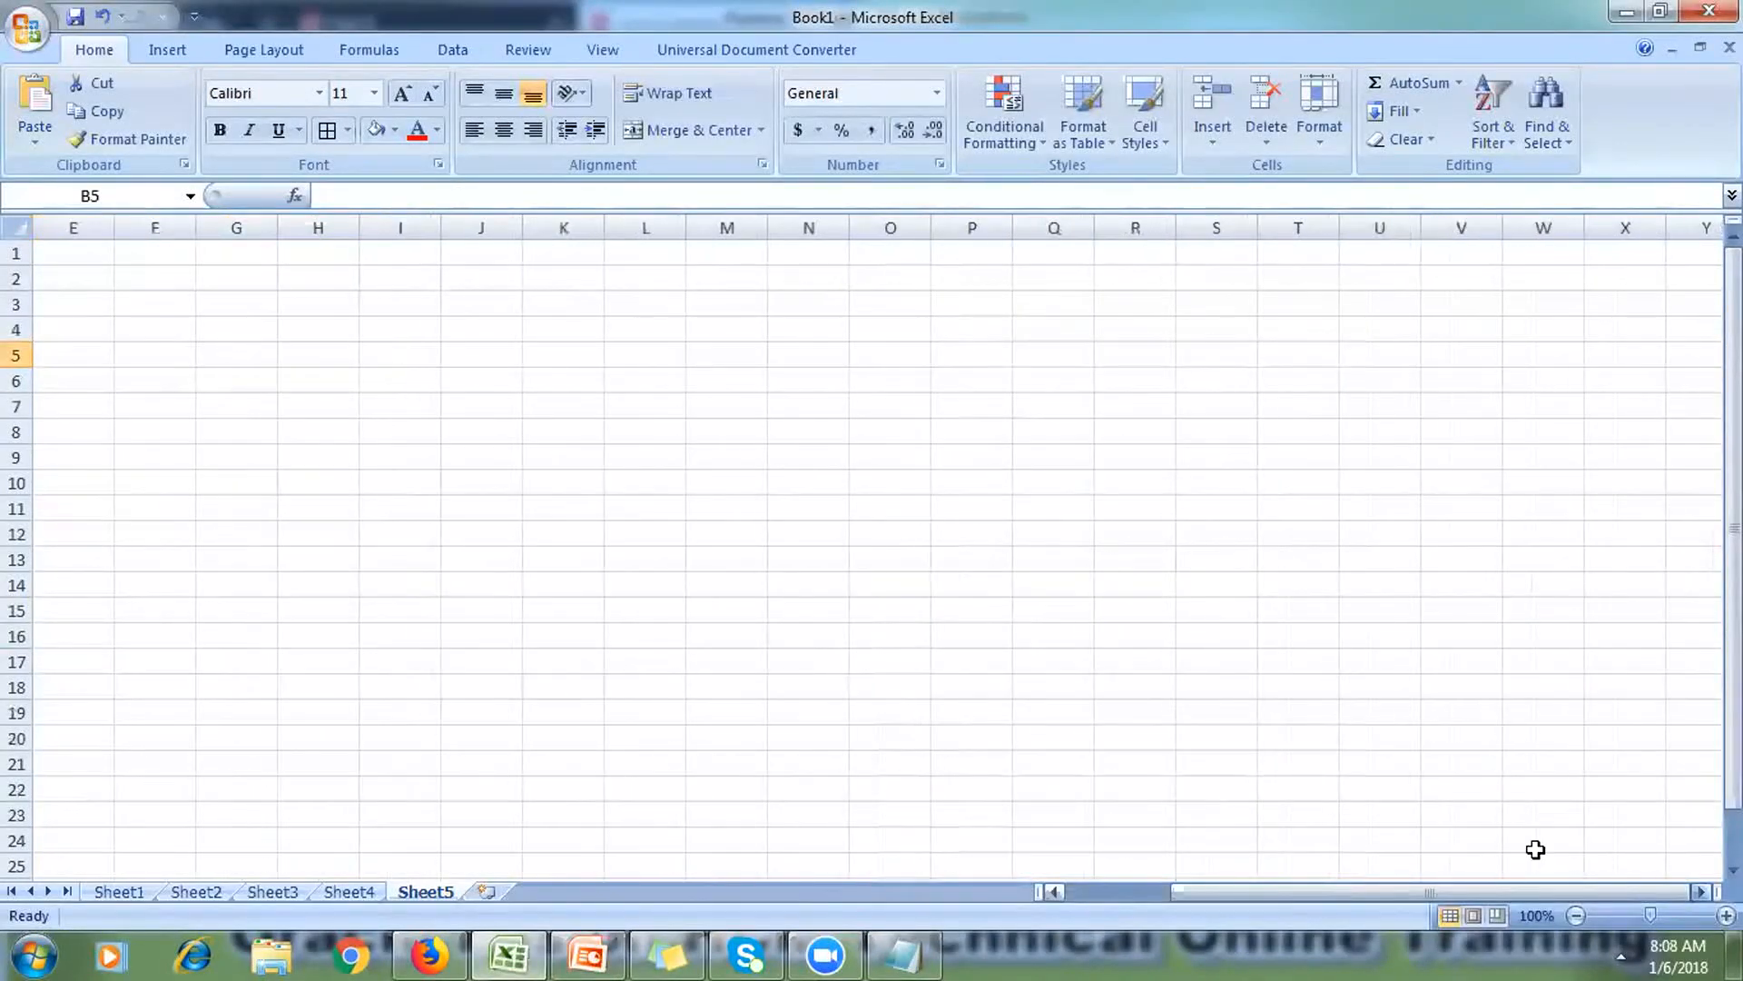
{"action": "left_click", "coordinate": [639, 386]}
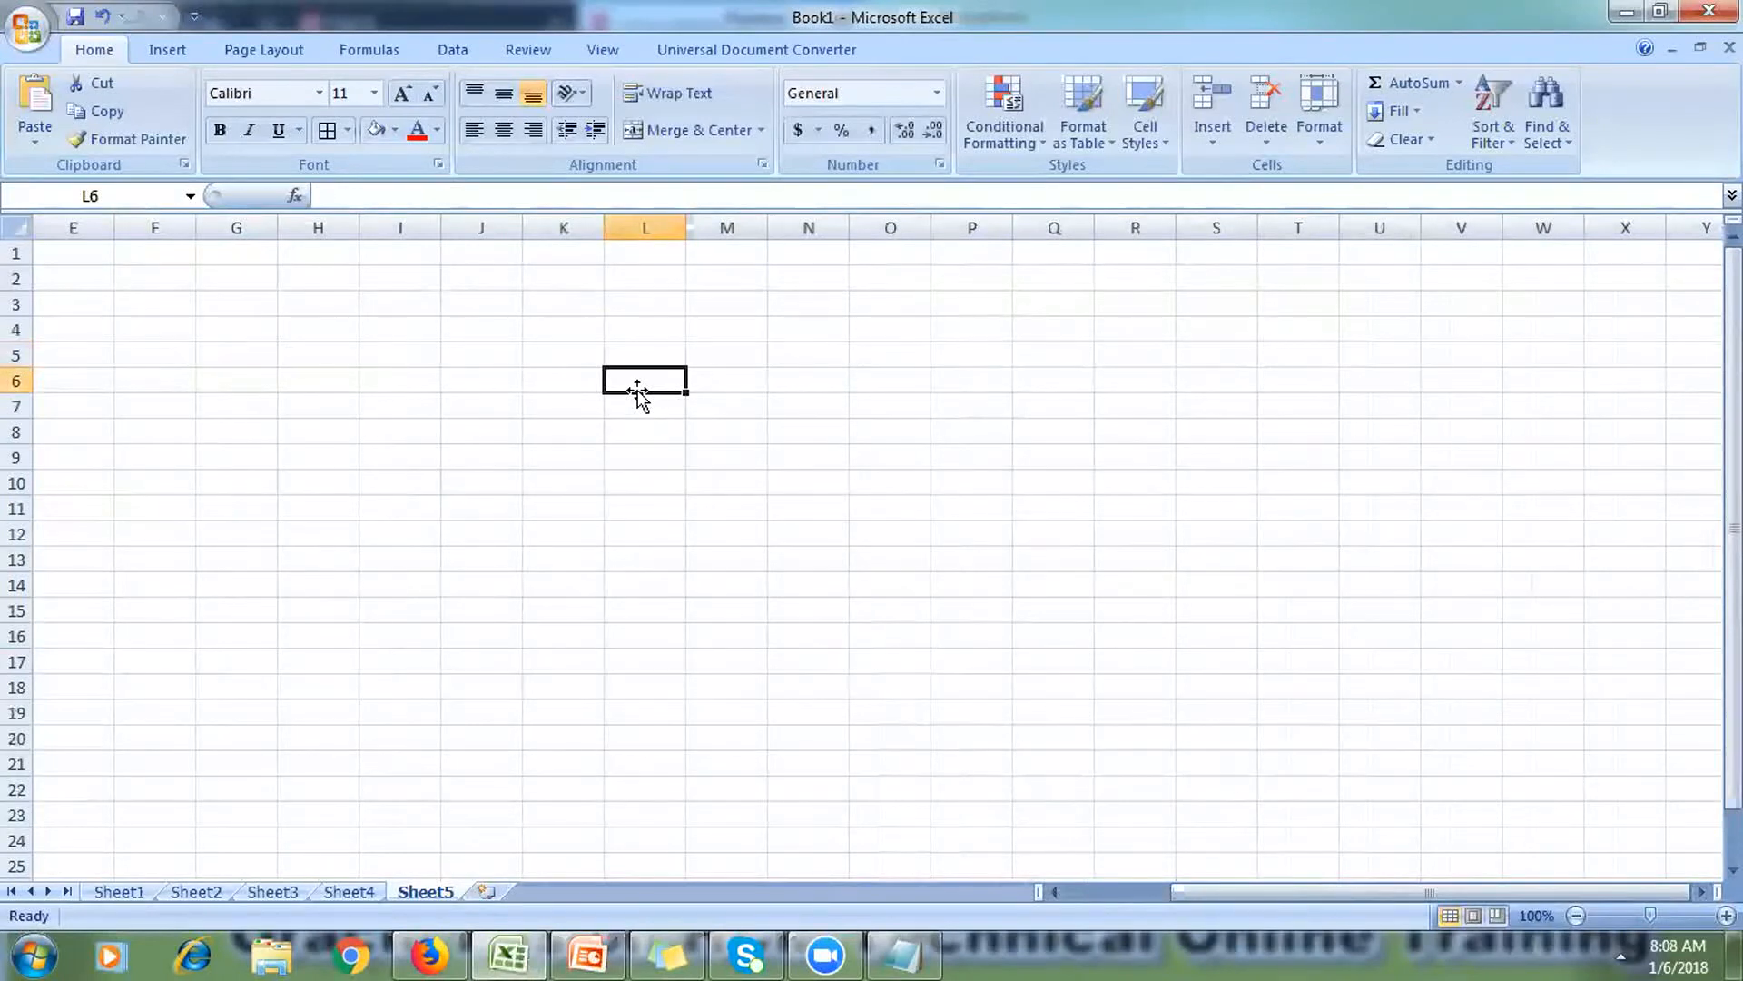
{"action": "type", "text": "EBS"}
{"action": "key", "text": "Tab"}
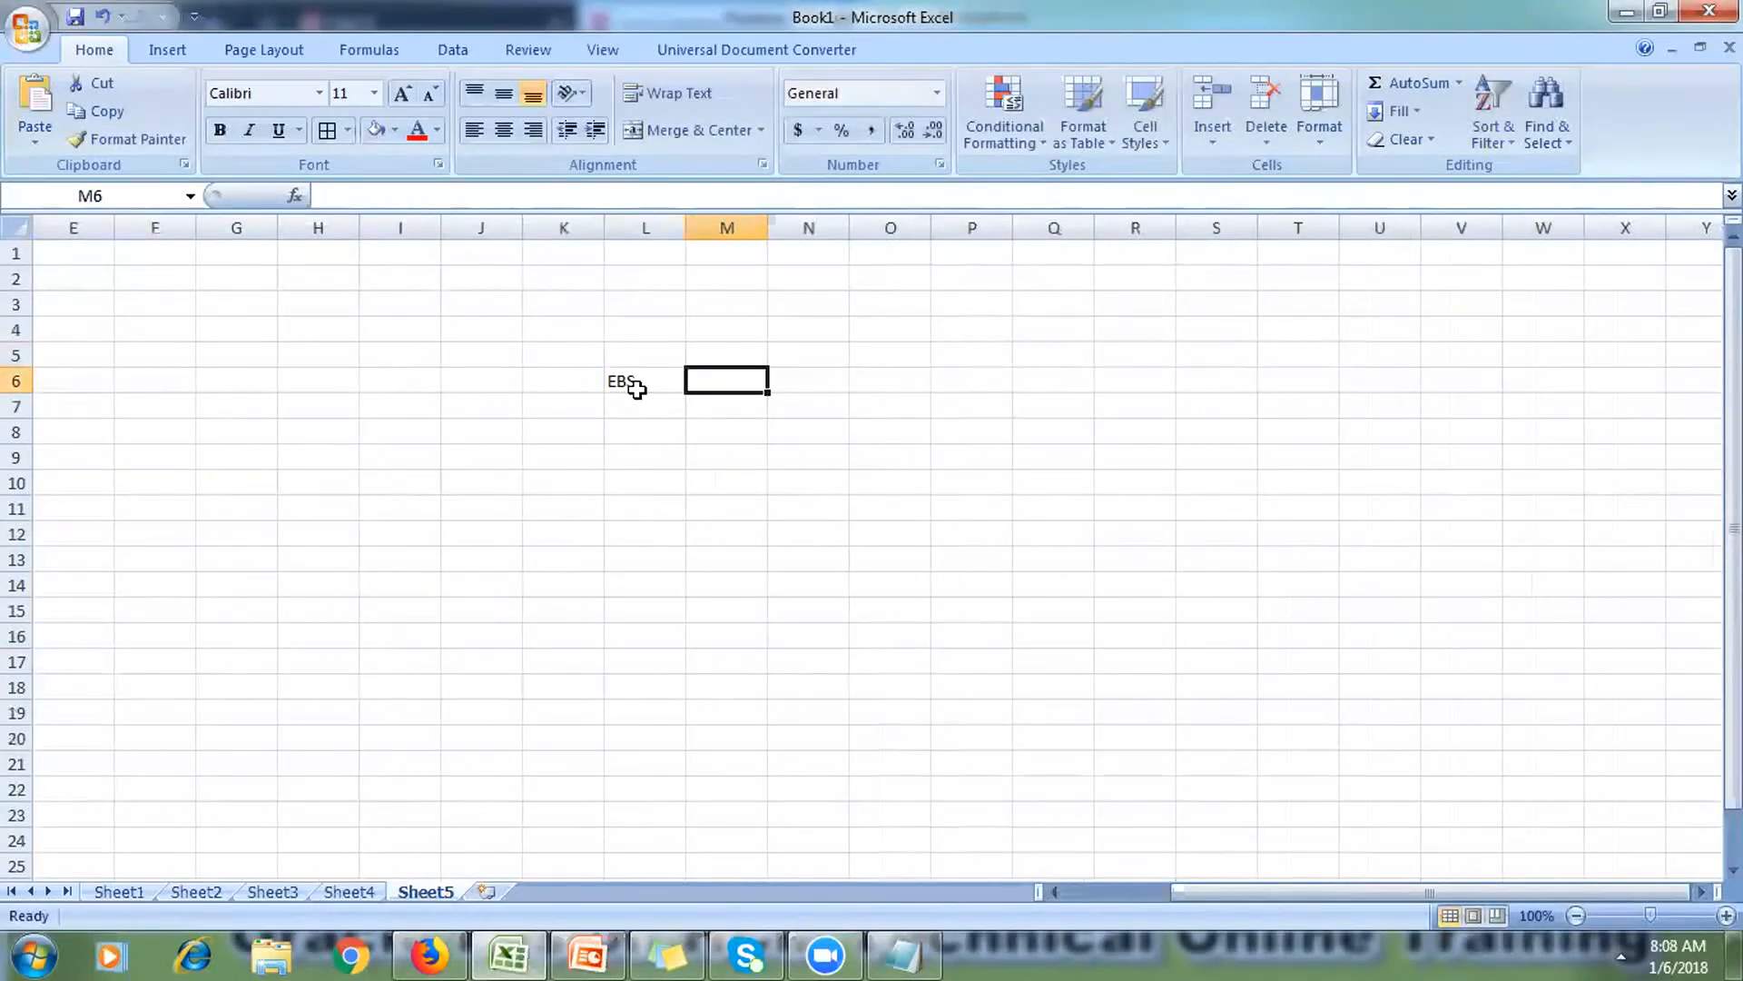
{"action": "key", "text": "Right"}
{"action": "key", "text": "Left"}
{"action": "key", "text": "Down"}
{"action": "key", "text": "Right"}
{"action": "type", "text": "C"}
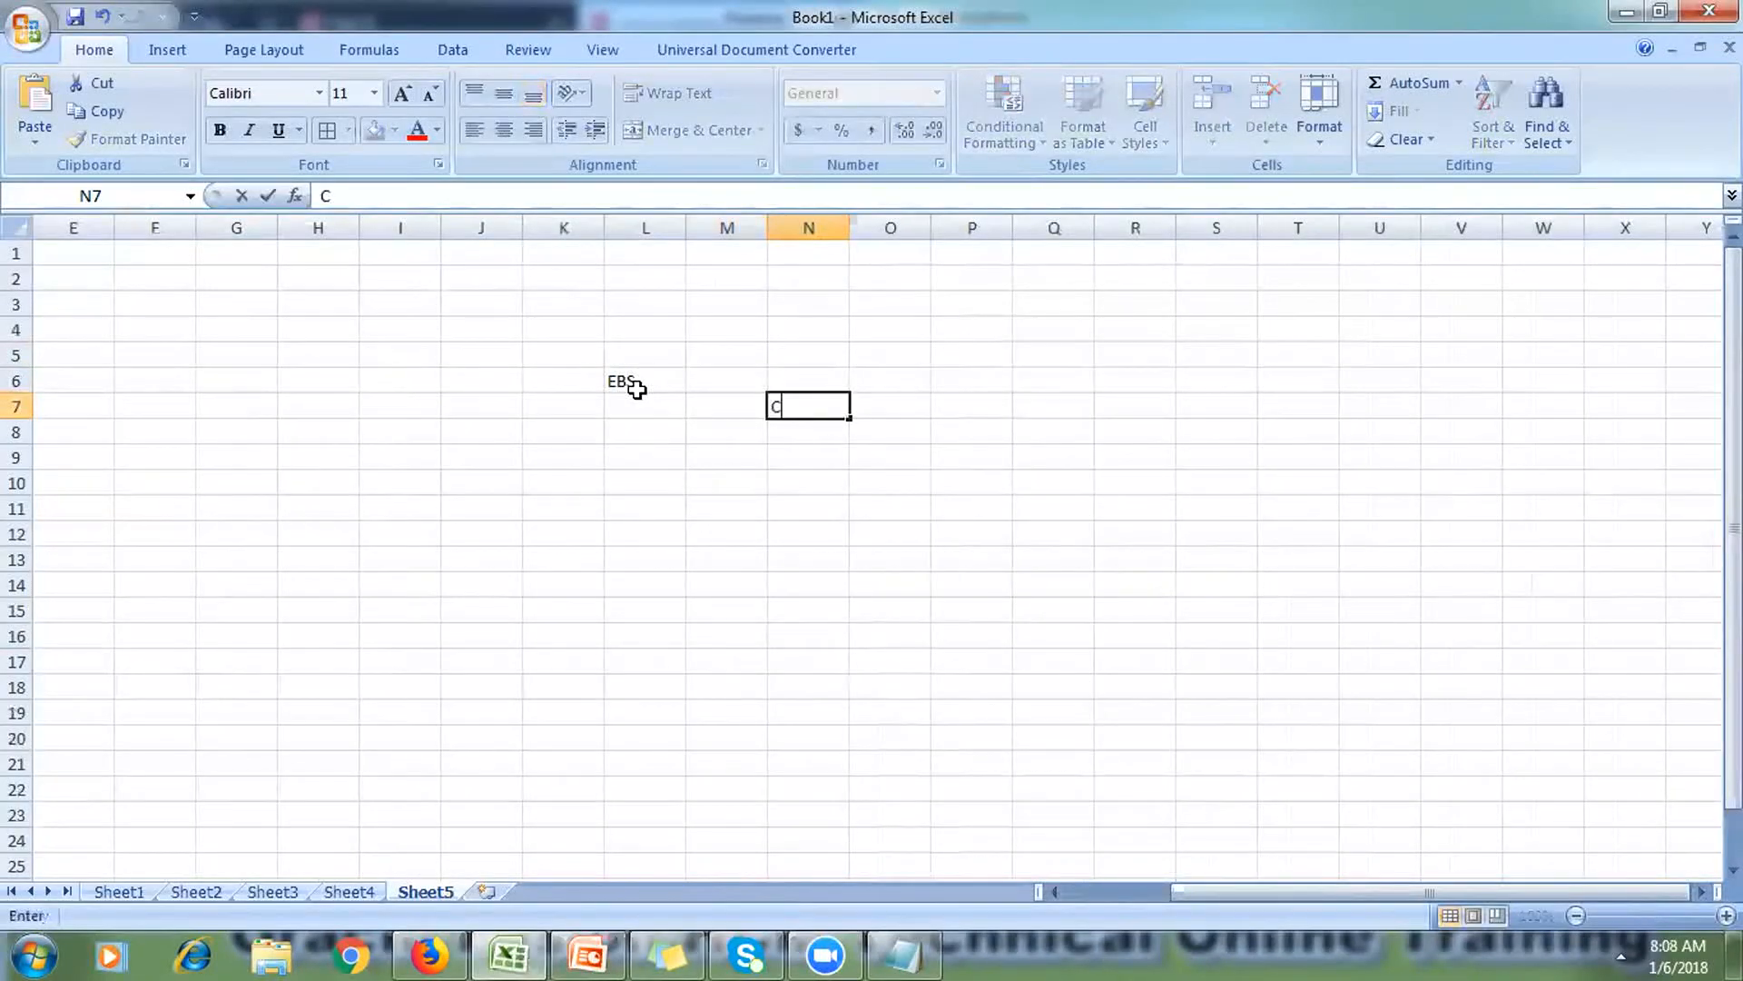
{"action": "type", "text": "onsulta"}
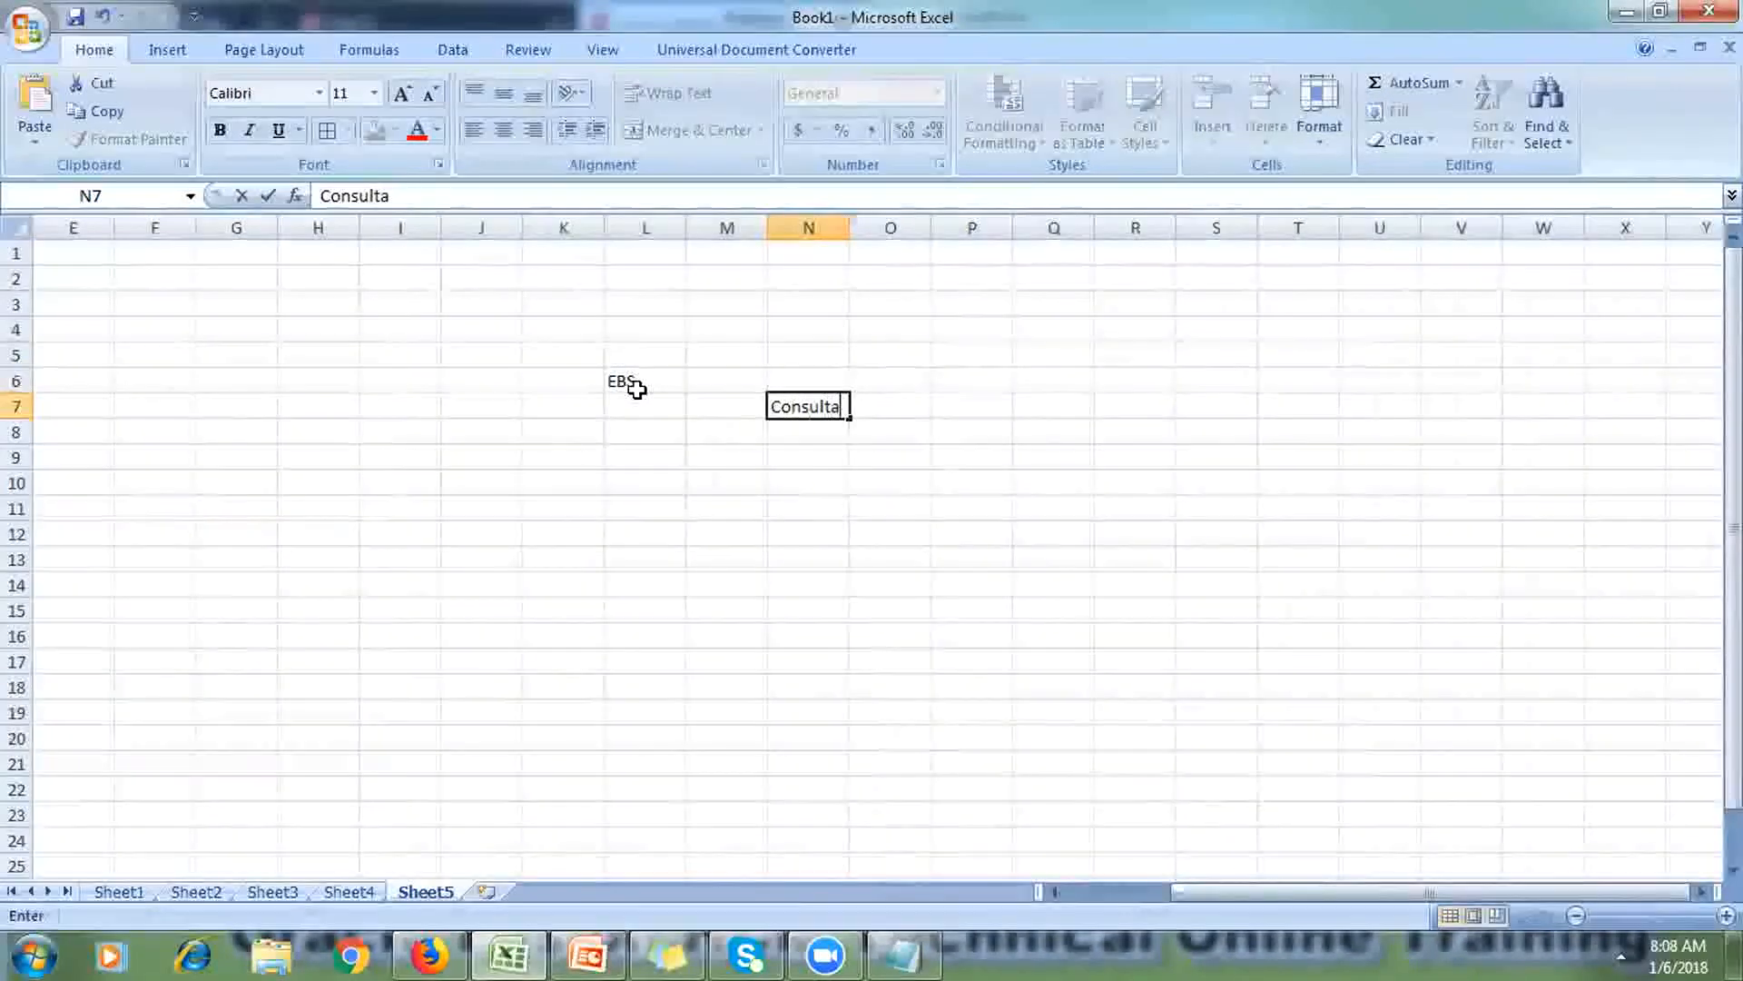
{"action": "type", "text": "nt user"}
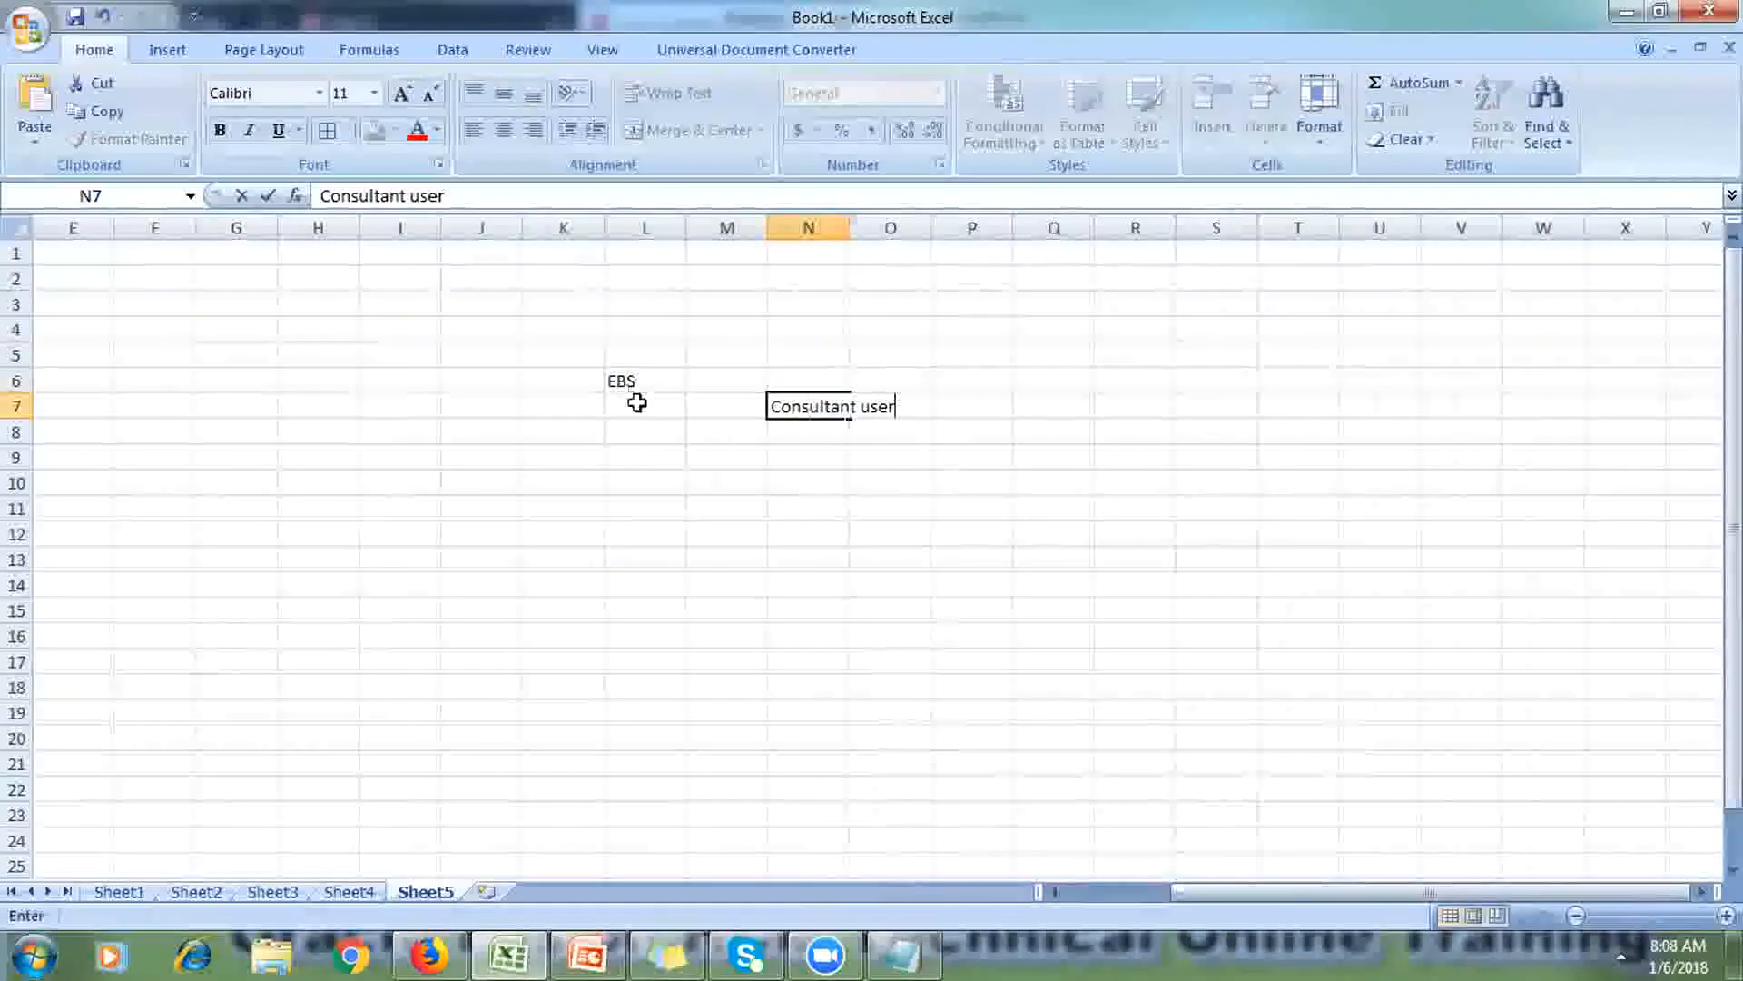
{"action": "left_click", "coordinate": [645, 455]}
{"action": "left_click_drag", "start_coordinate": [848, 223], "coordinate": [899, 224]}
{"action": "left_click", "coordinate": [862, 406]}
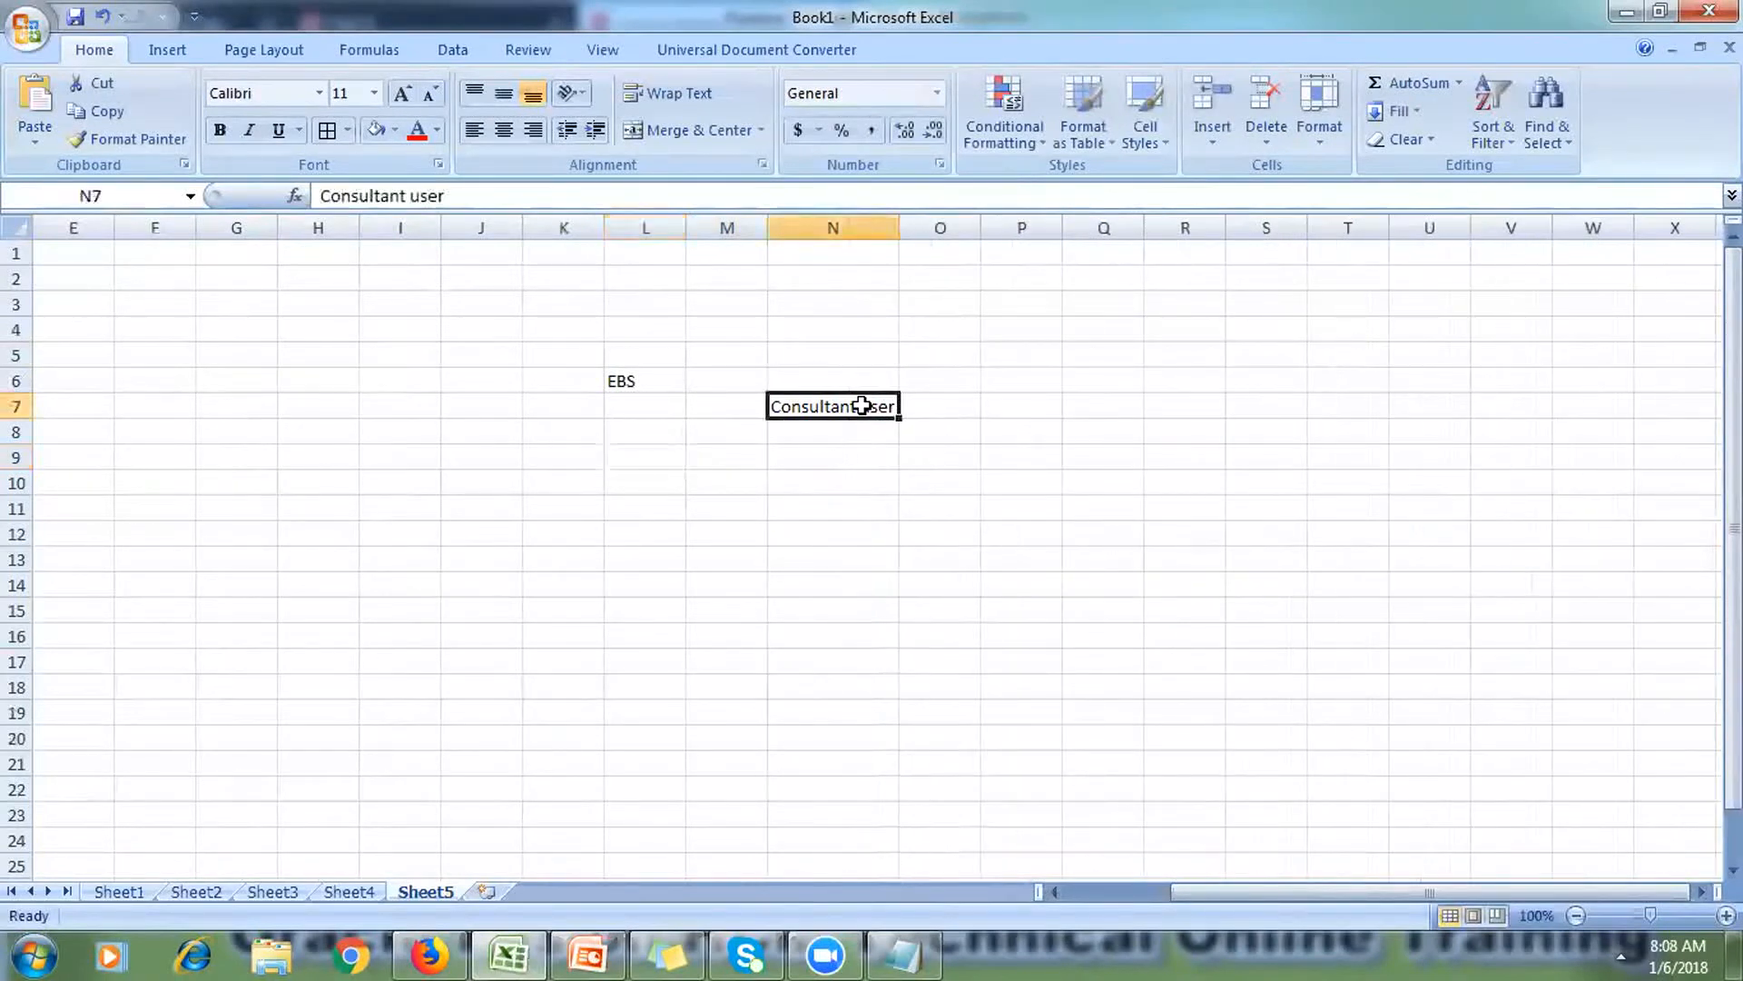
Step: Enter 'Res' in O8 and a light-filled 'Multi-Org' in P9, widening column P
{"action": "left_click", "coordinate": [942, 427]}
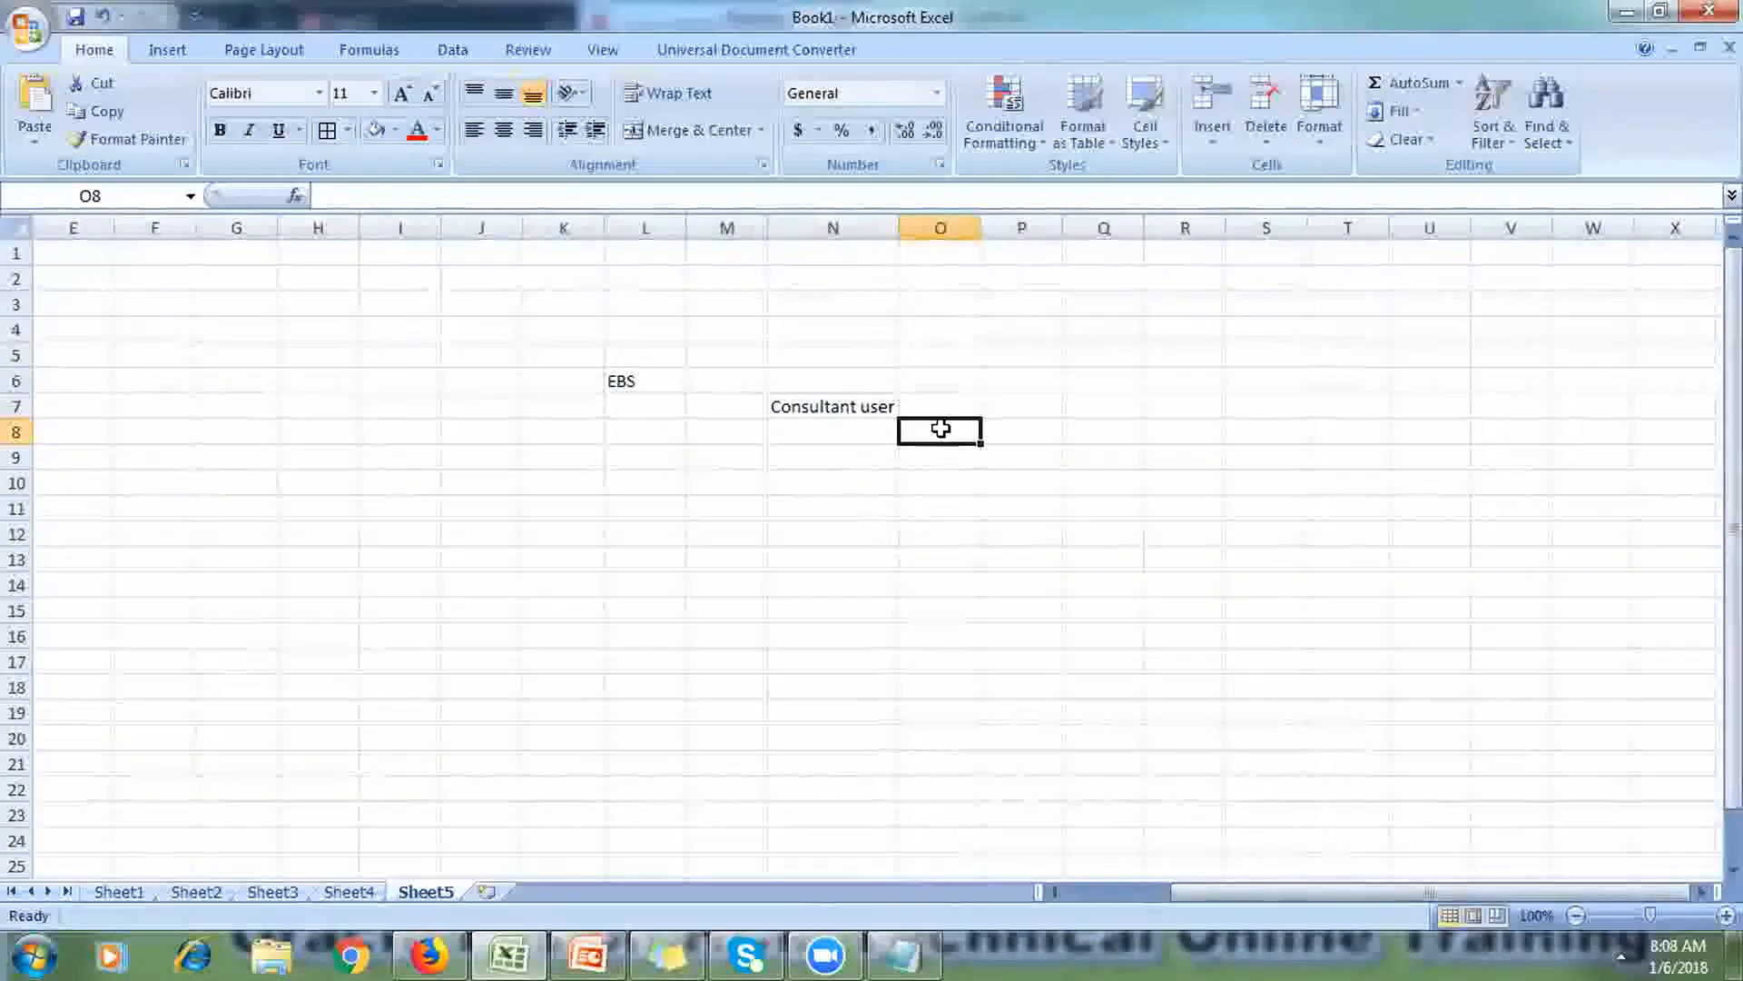
{"action": "type", "text": "Res"}
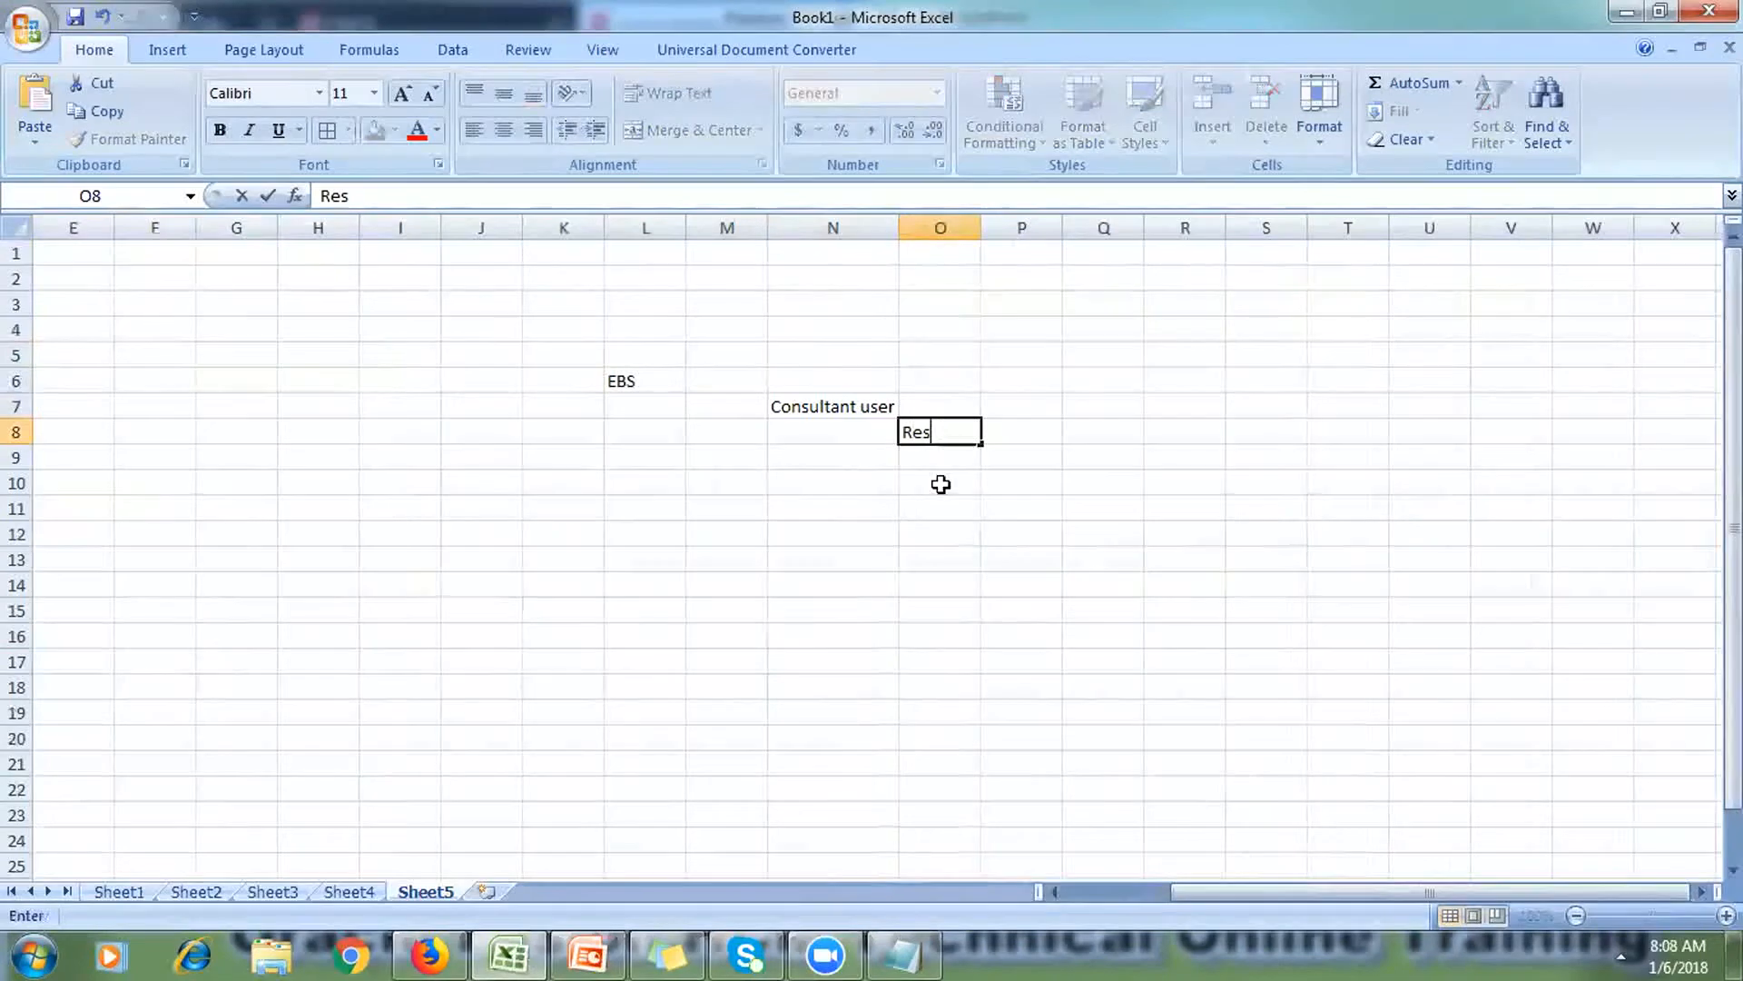
{"action": "left_click", "coordinate": [940, 483]}
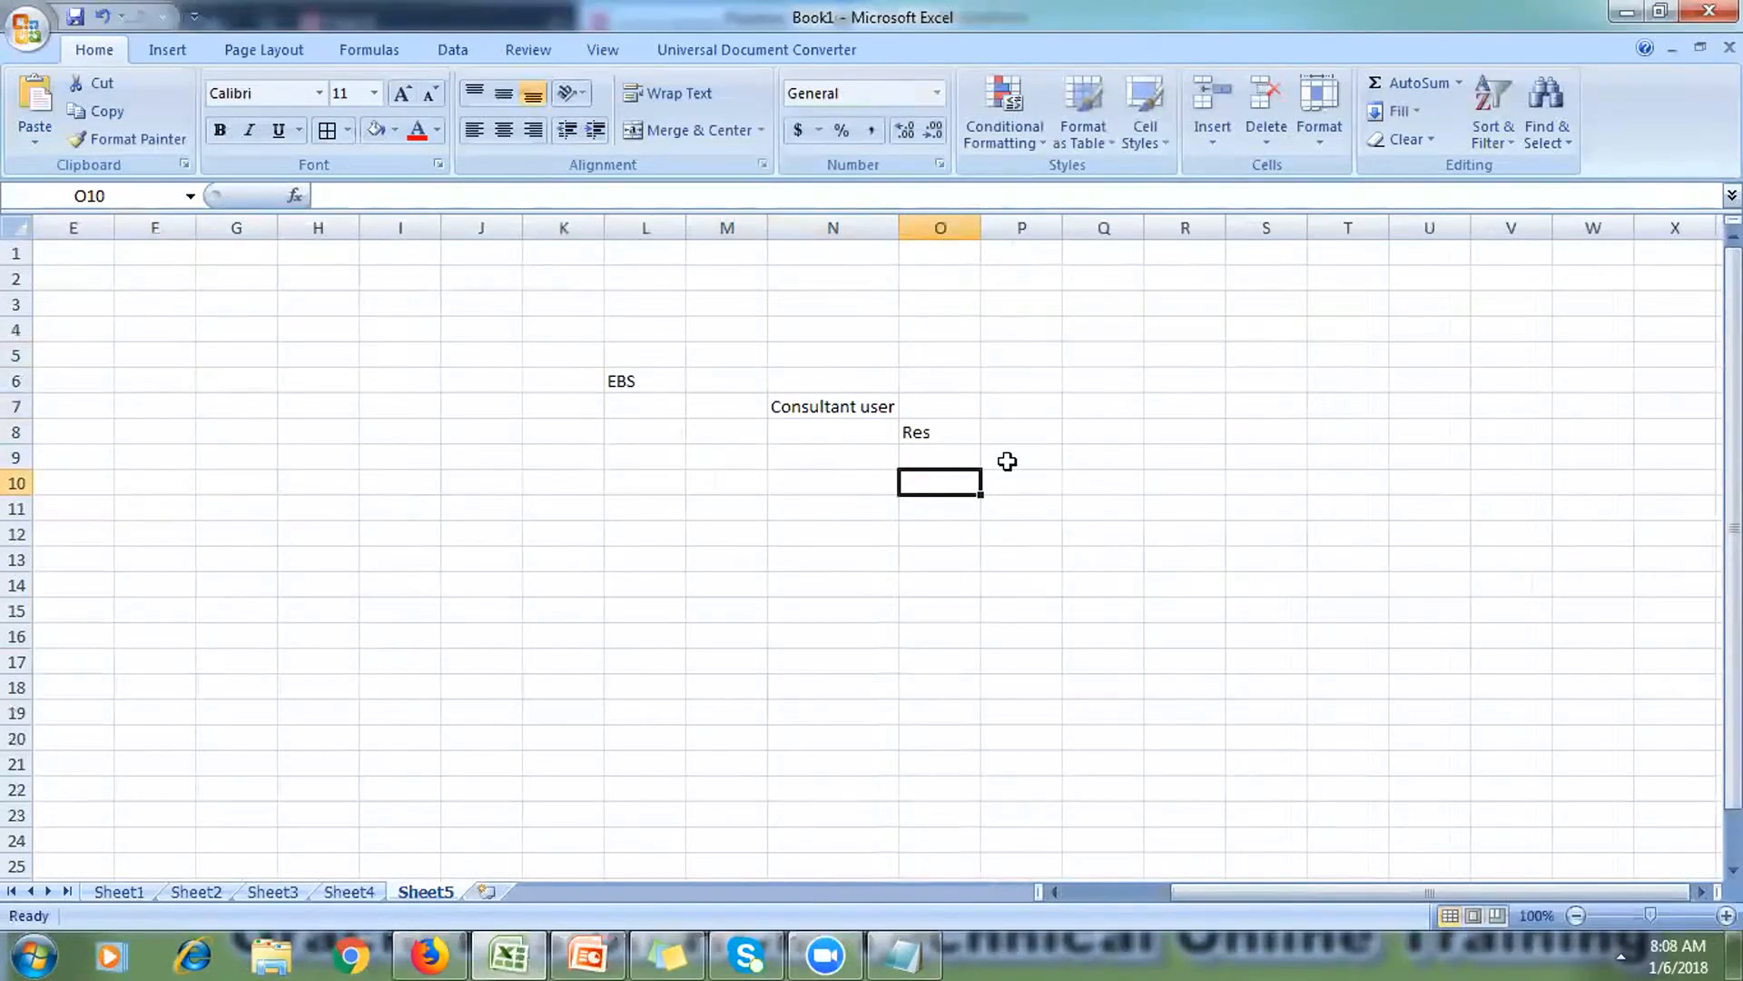
{"action": "left_click", "coordinate": [1006, 458]}
{"action": "type", "text": "Mul"}
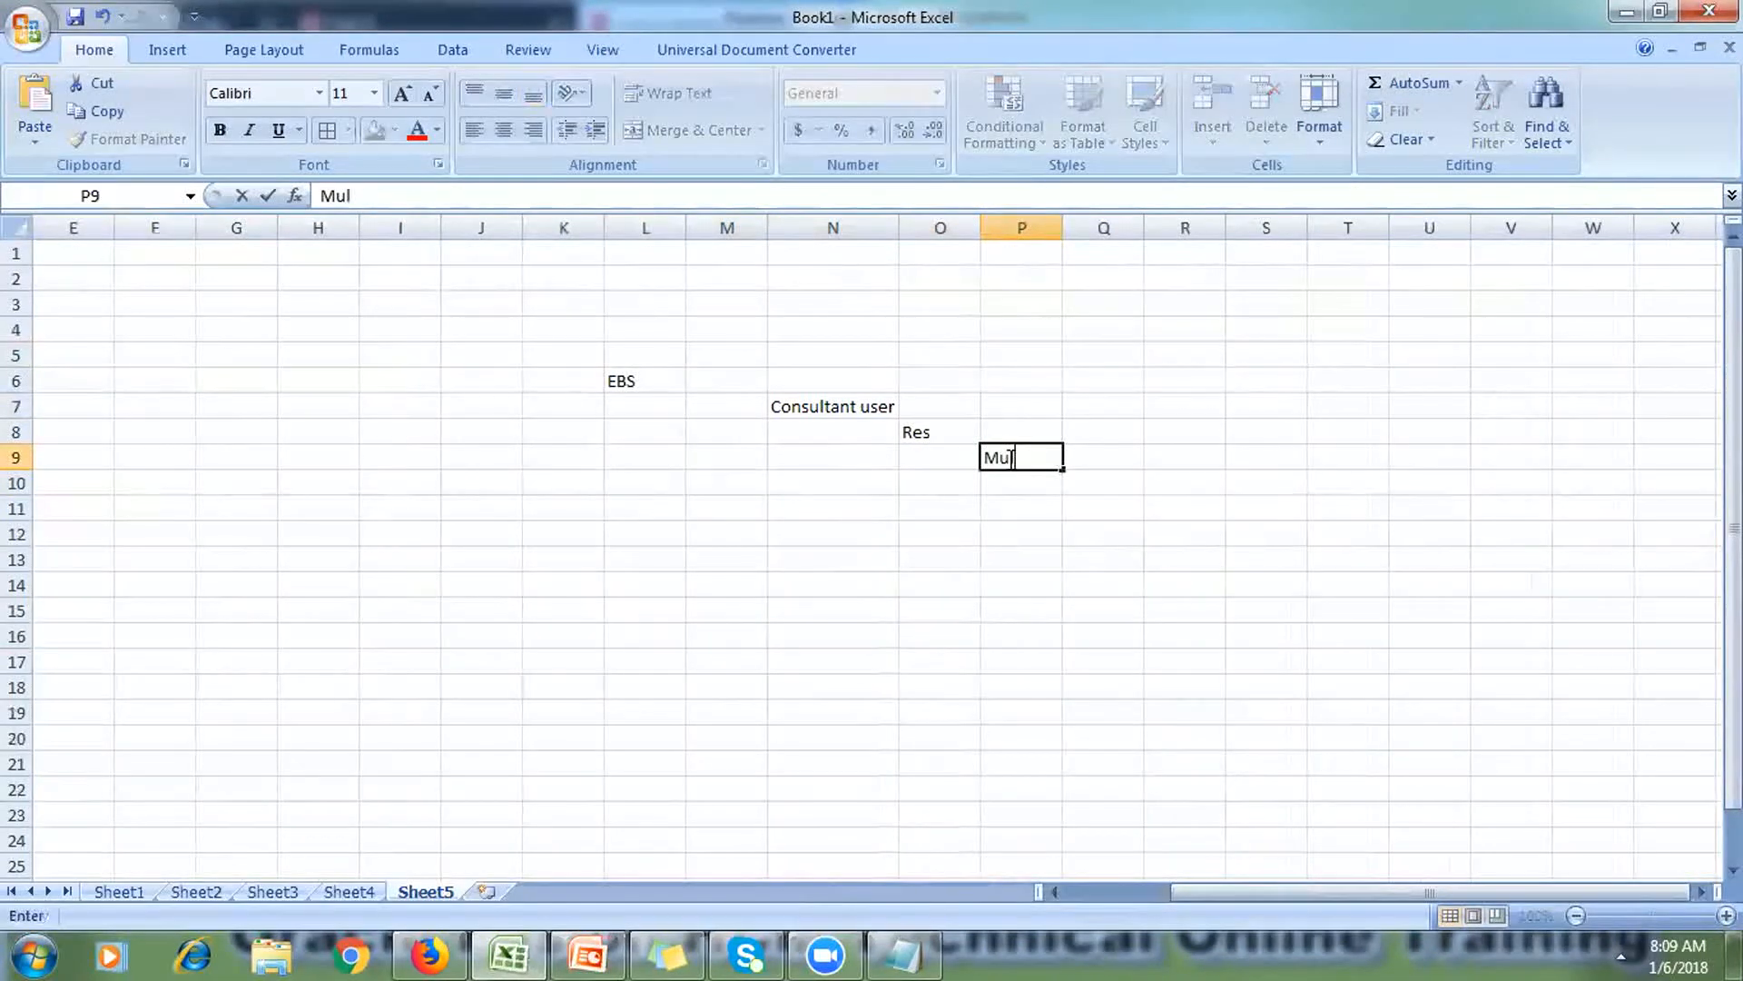
{"action": "type", "text": "ti-Org"}
{"action": "left_click", "coordinate": [1014, 529]}
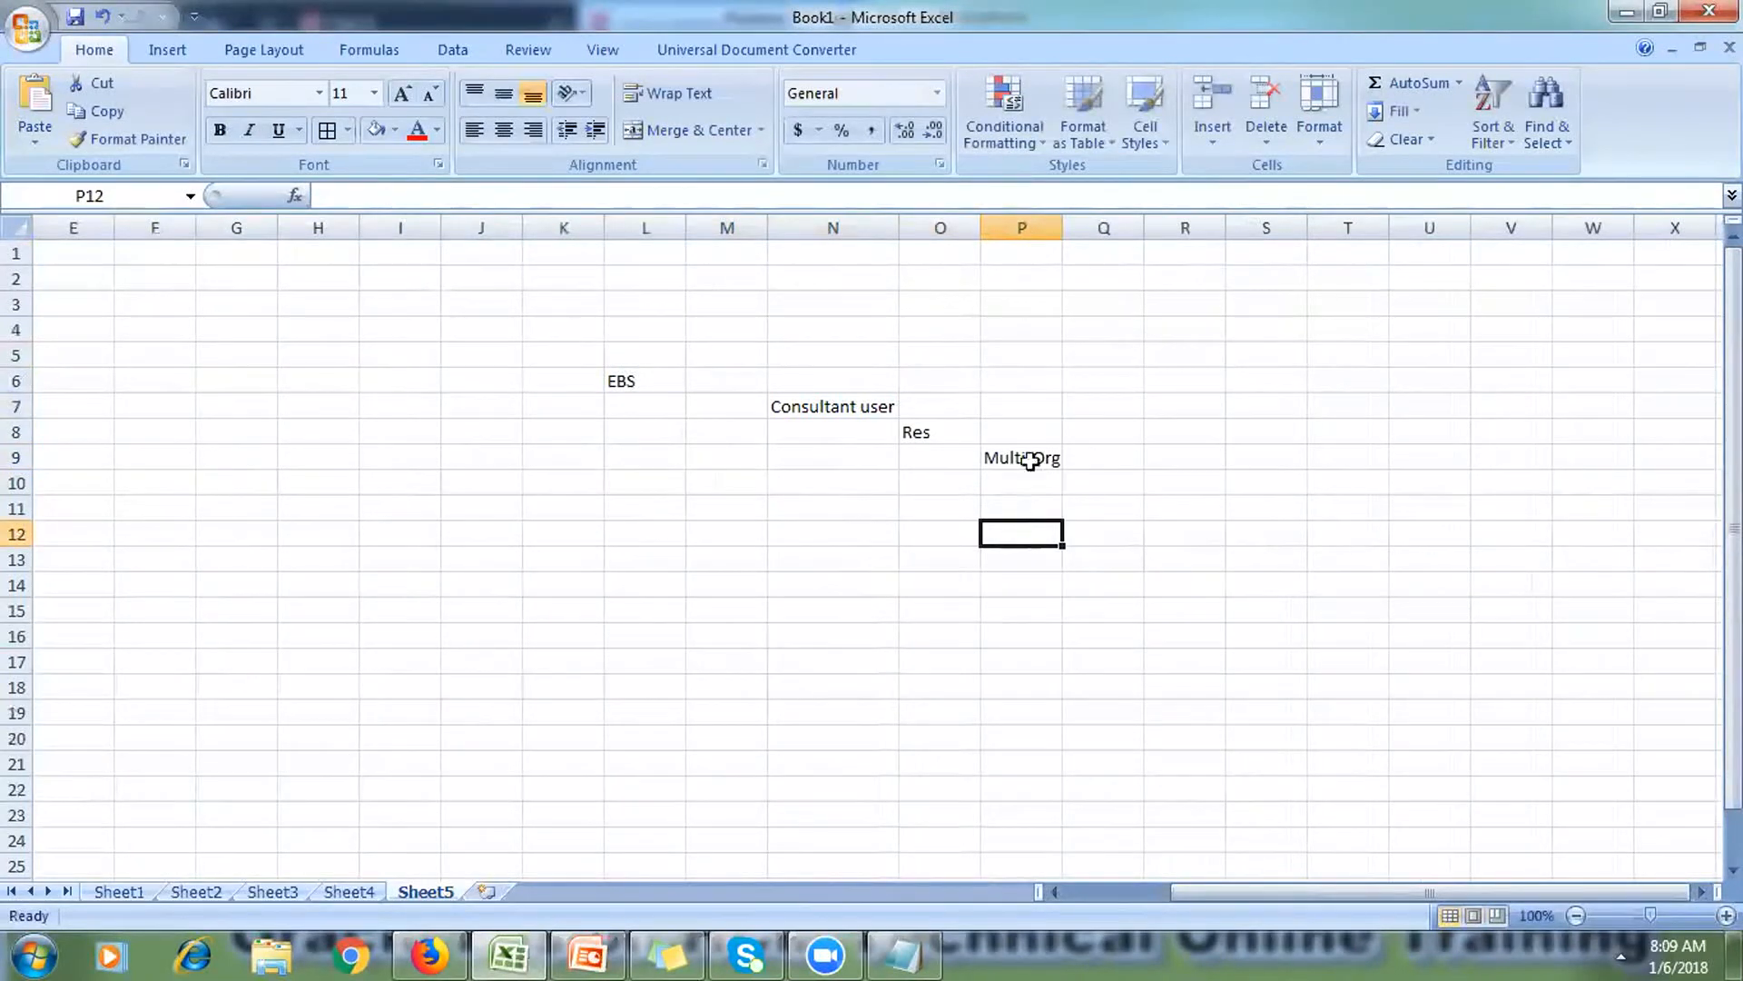
{"action": "left_click", "coordinate": [1044, 454]}
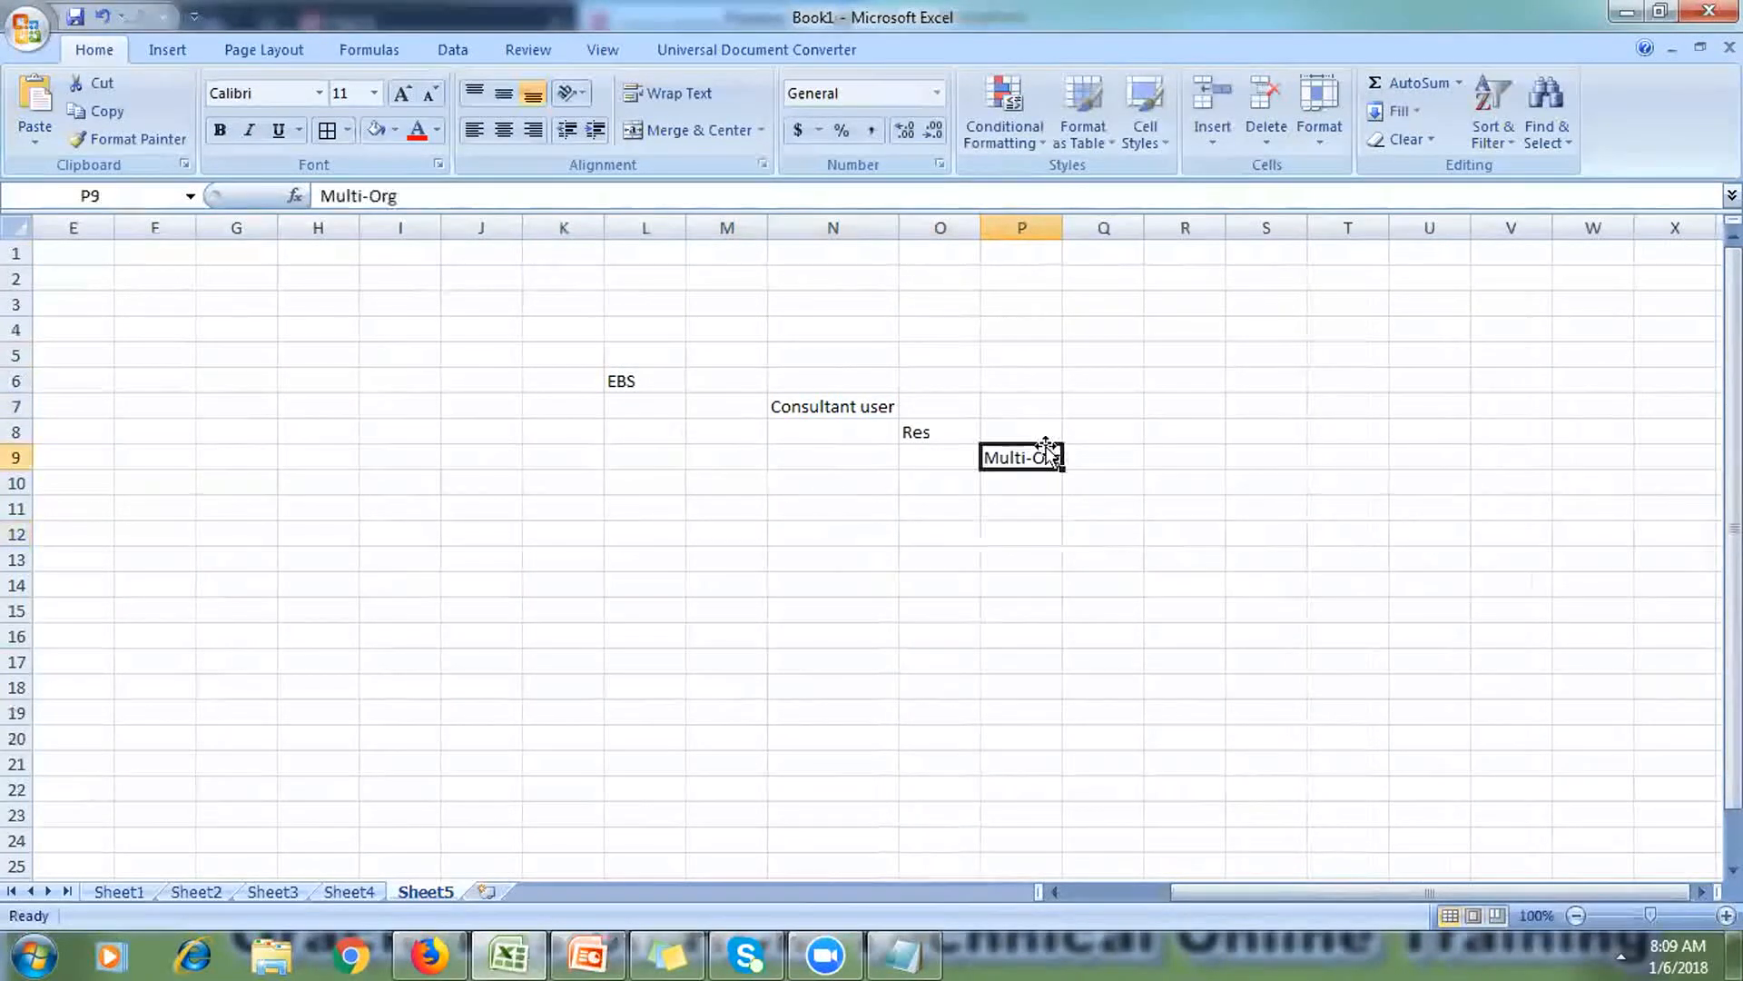
{"action": "left_click", "coordinate": [375, 130]}
{"action": "left_click", "coordinate": [524, 494]}
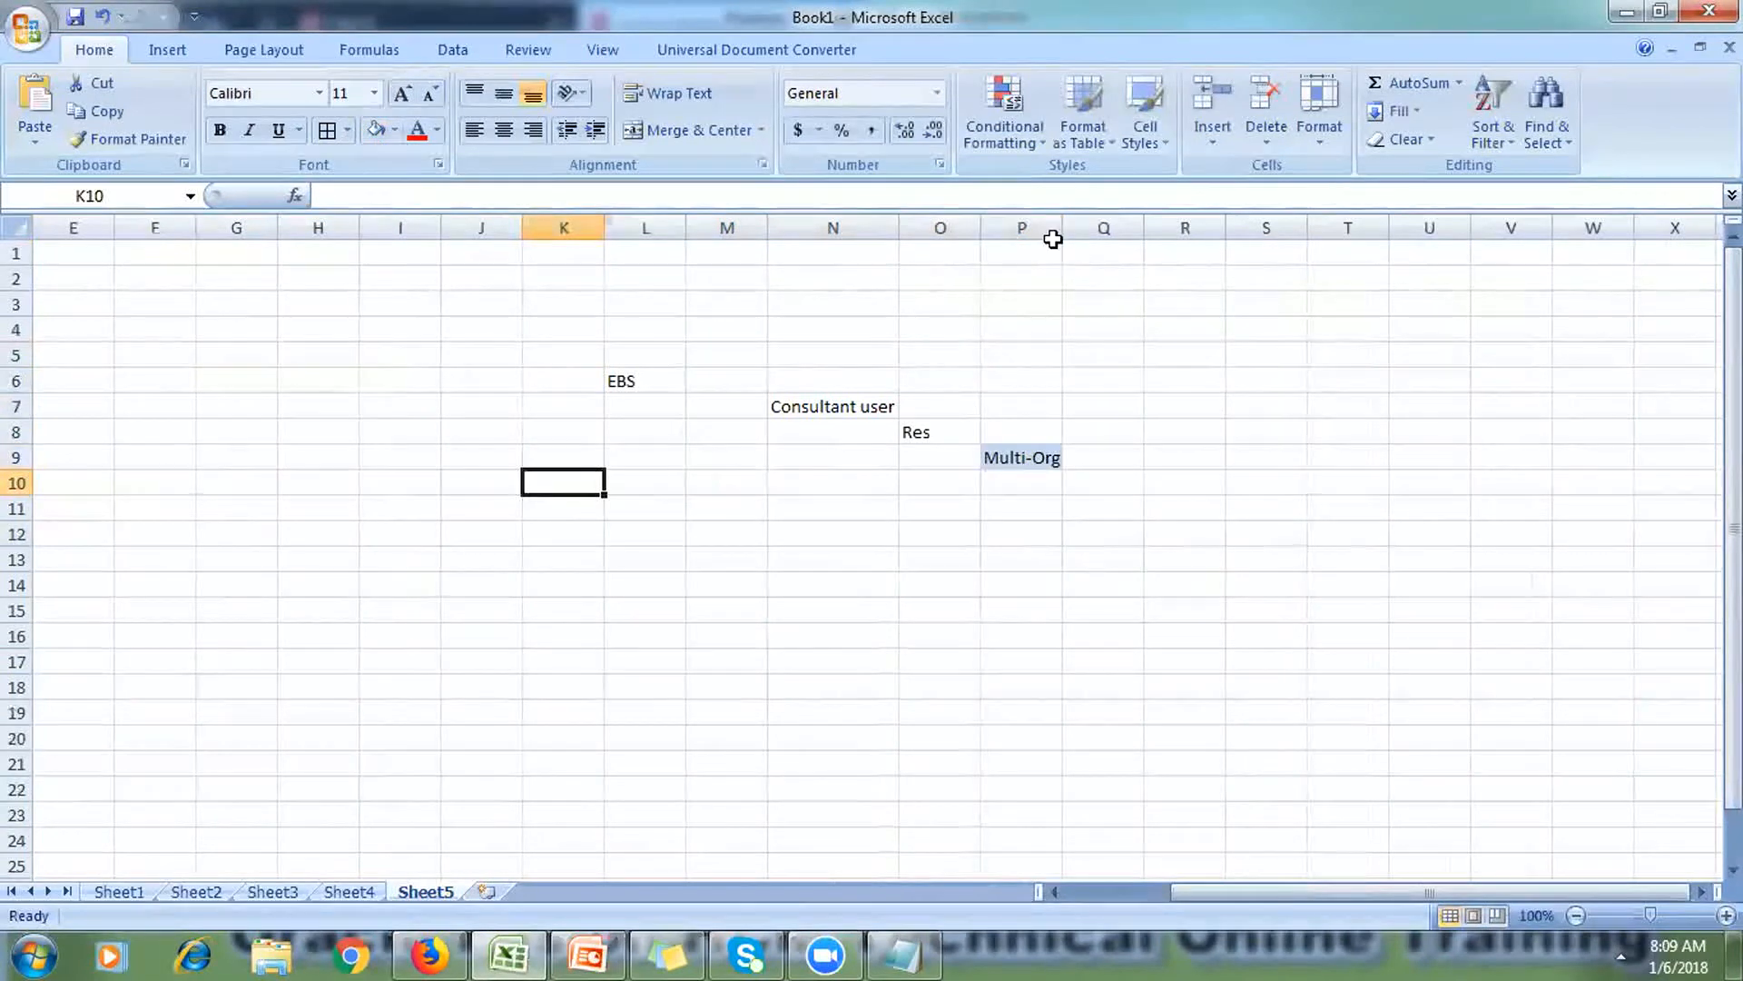
{"action": "left_click_drag", "start_coordinate": [1061, 224], "coordinate": [1094, 225]}
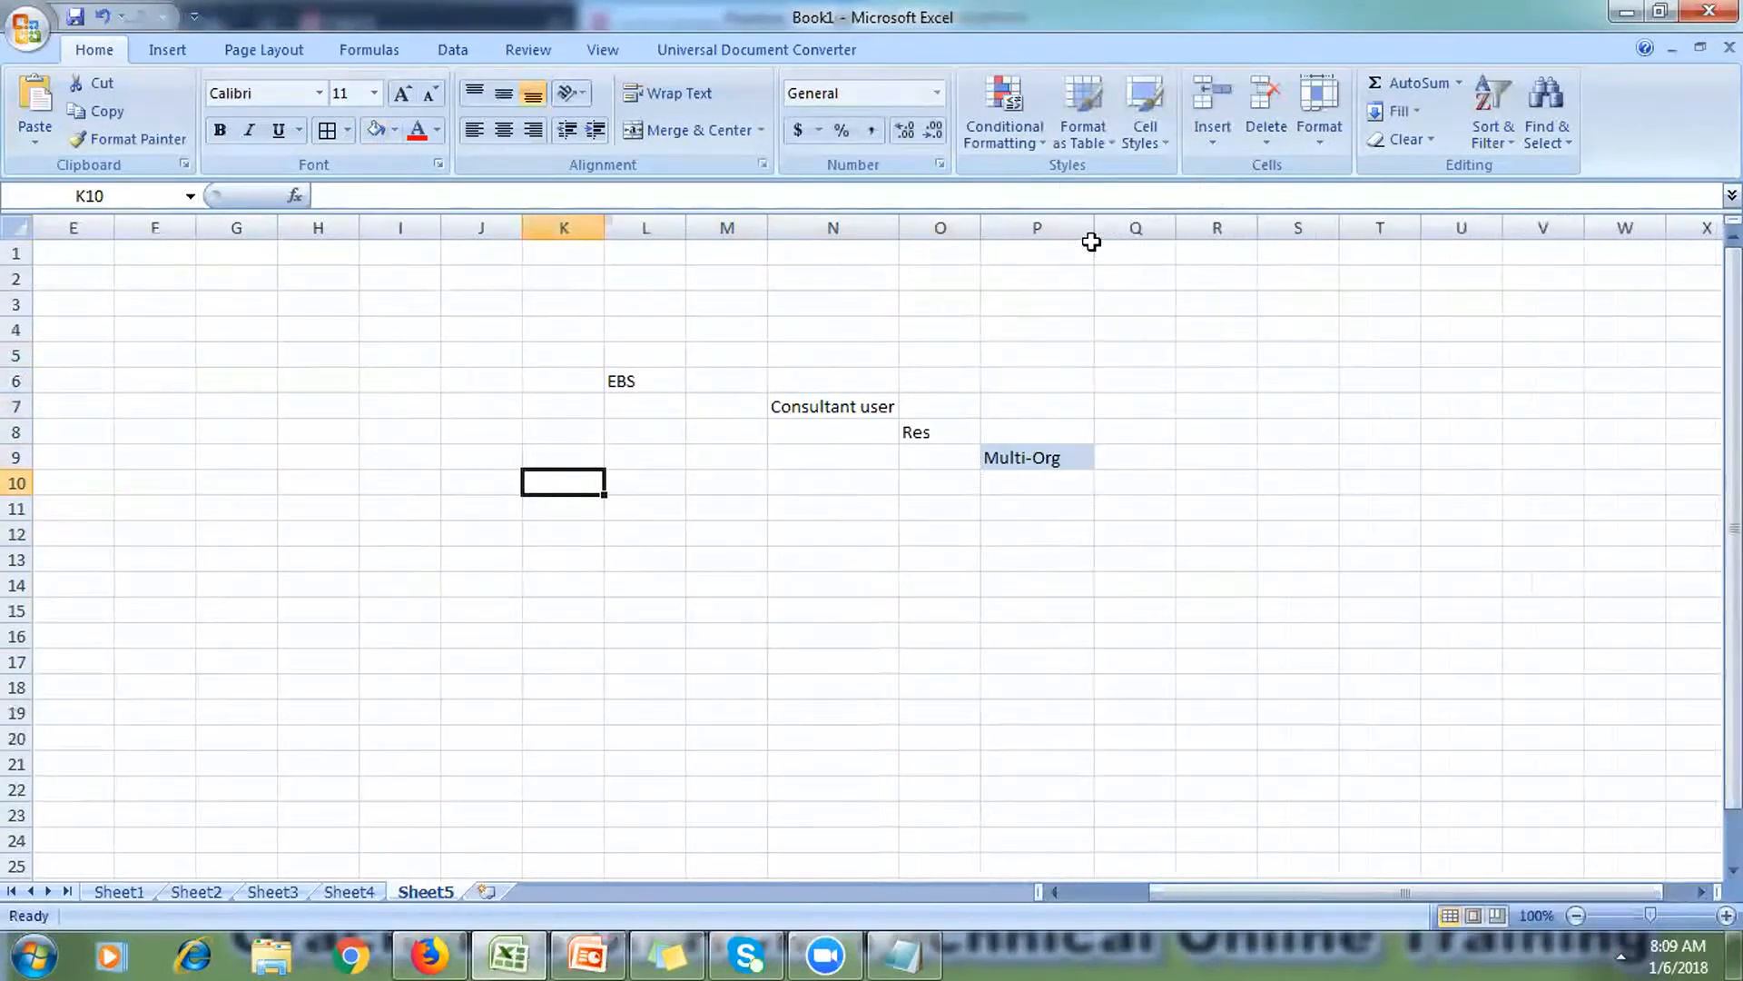
Step: Enter 'Employee' in Q10 and review the stepped labels N7 through Q10
{"action": "left_click", "coordinate": [1135, 491]}
{"action": "key", "text": "Right"}
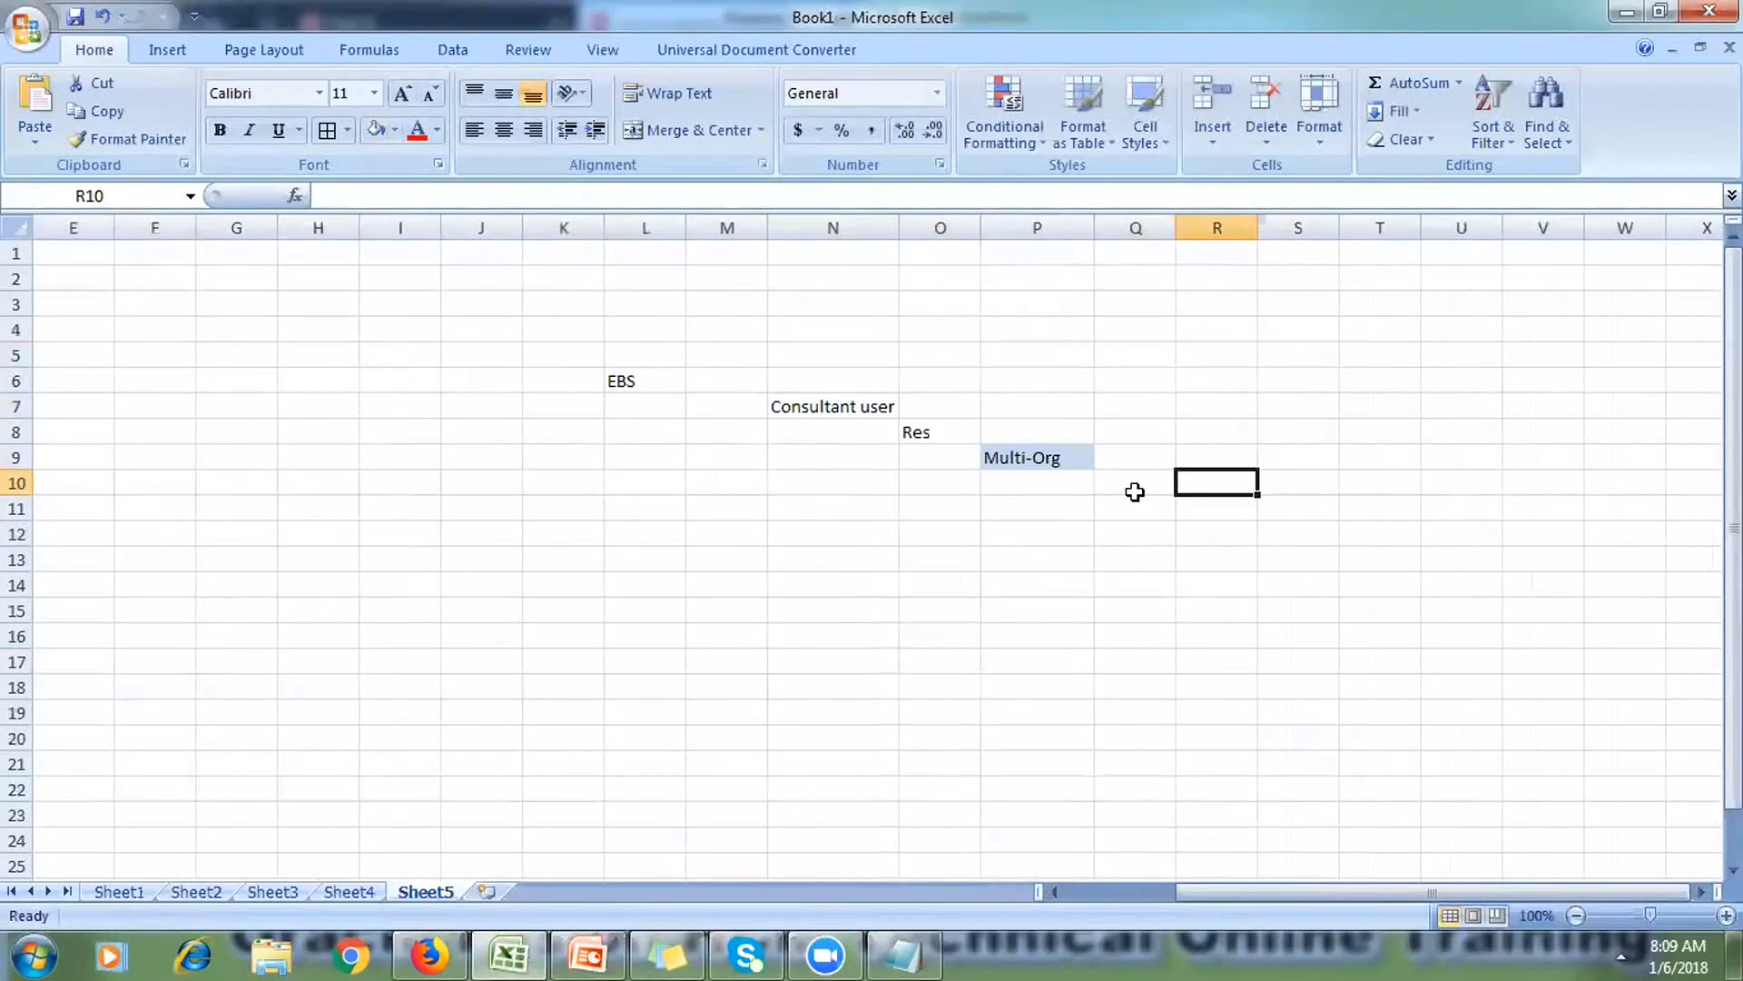
{"action": "left_click", "coordinate": [1134, 490]}
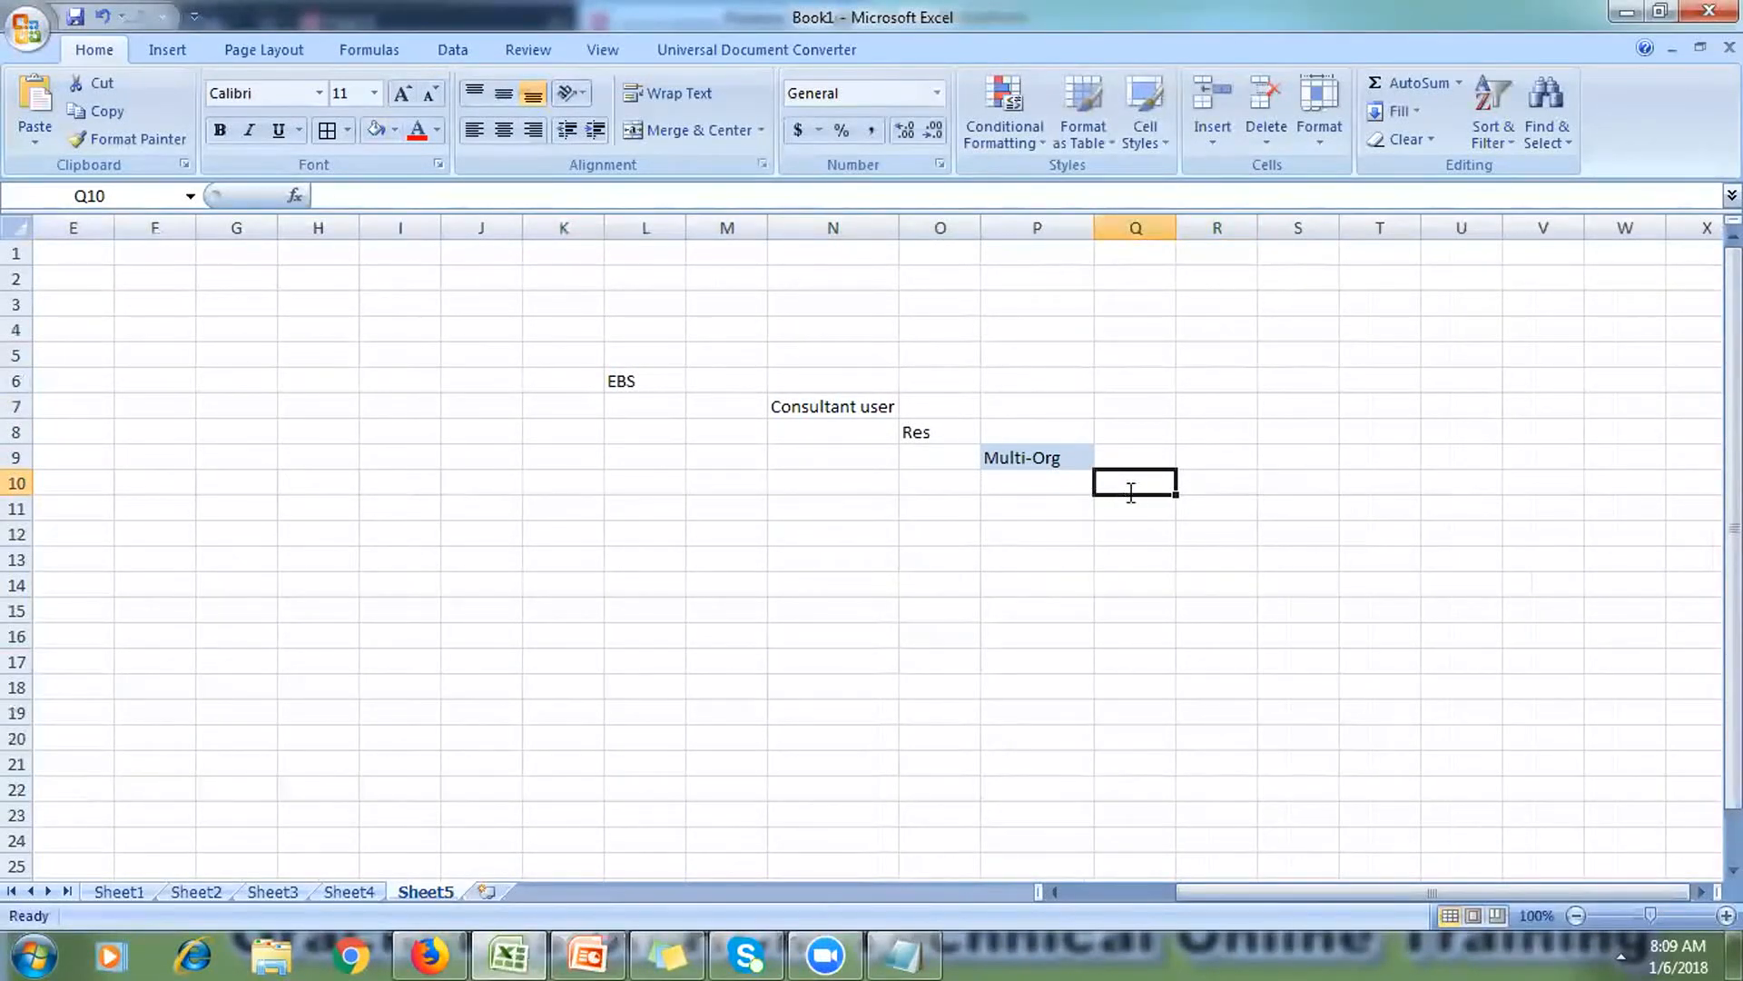
{"action": "type", "text": "Employee"}
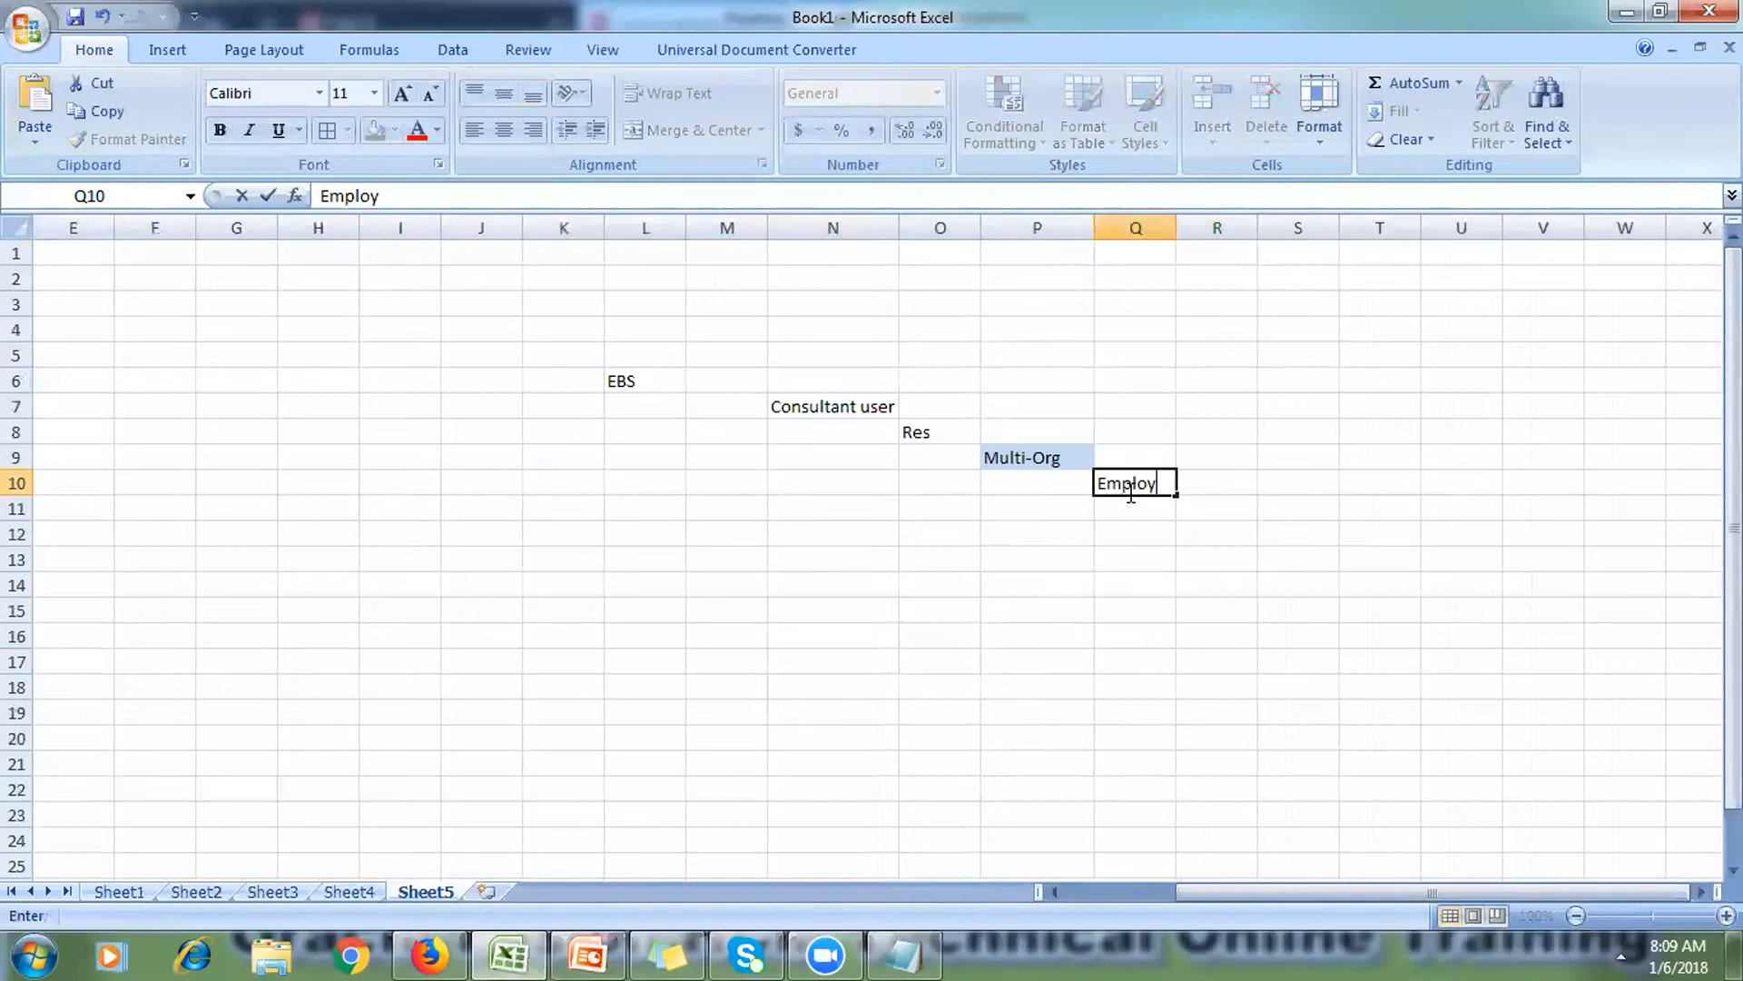
{"action": "left_click", "coordinate": [1122, 608]}
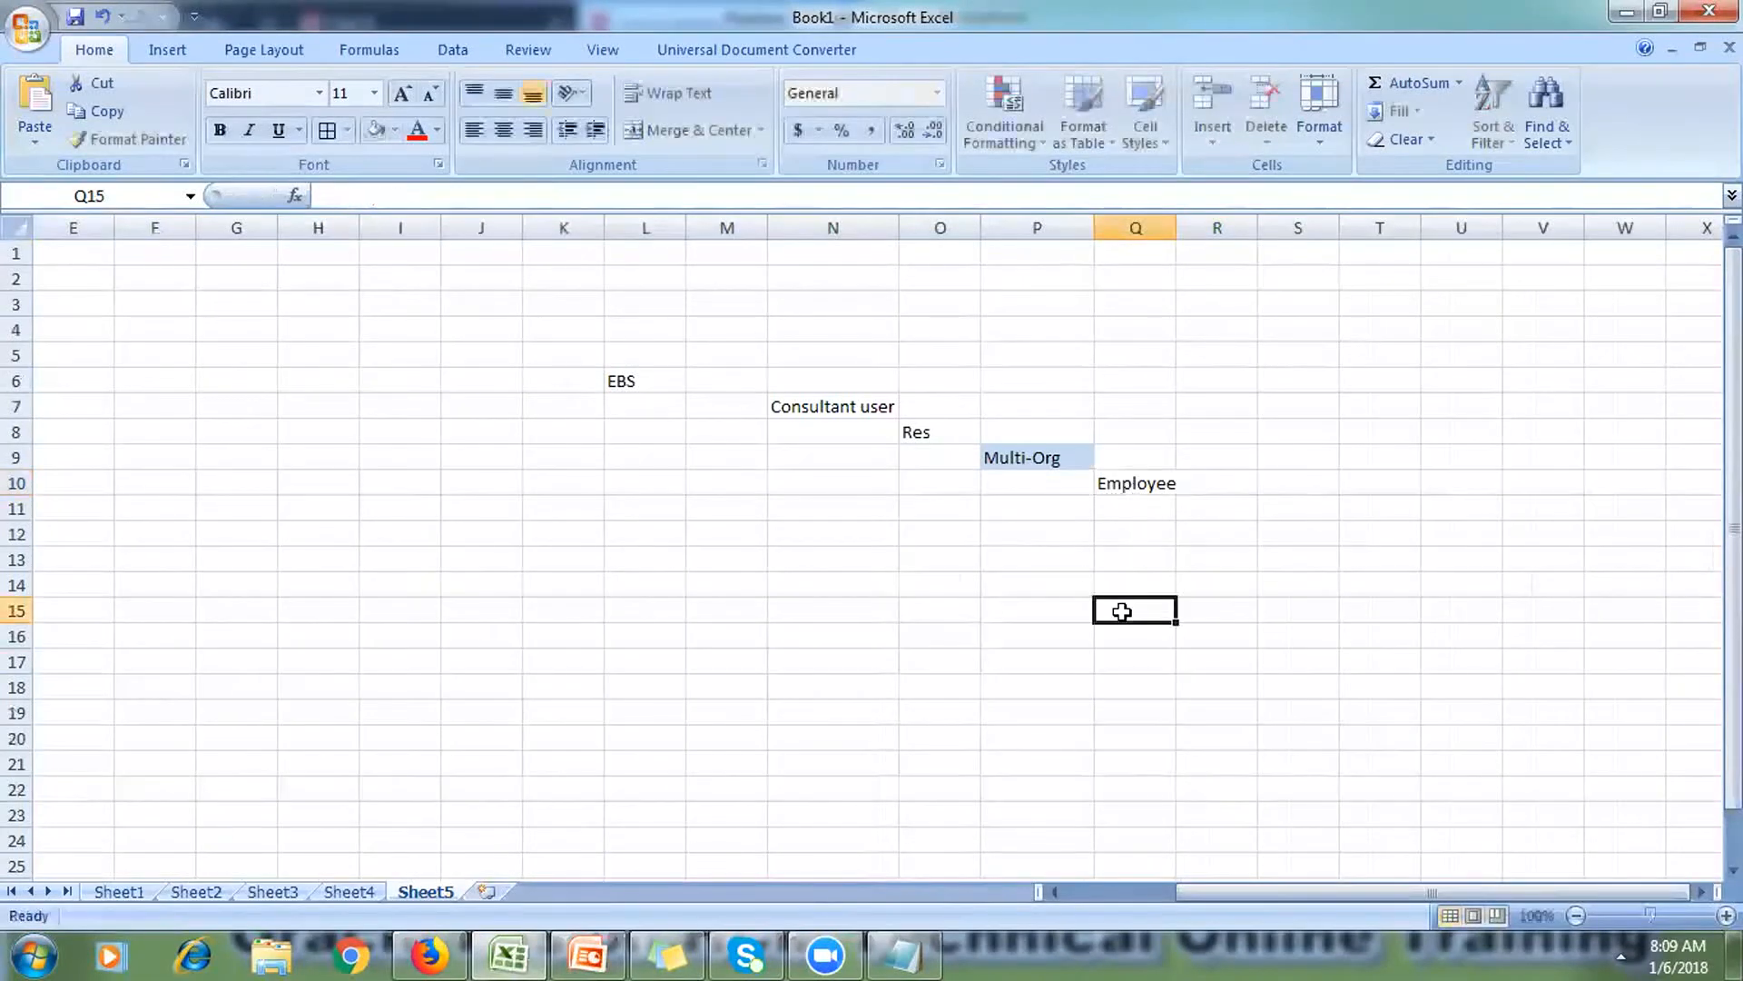
{"action": "left_click", "coordinate": [1022, 461]}
{"action": "left_click", "coordinate": [807, 411], "text": "ctrl"}
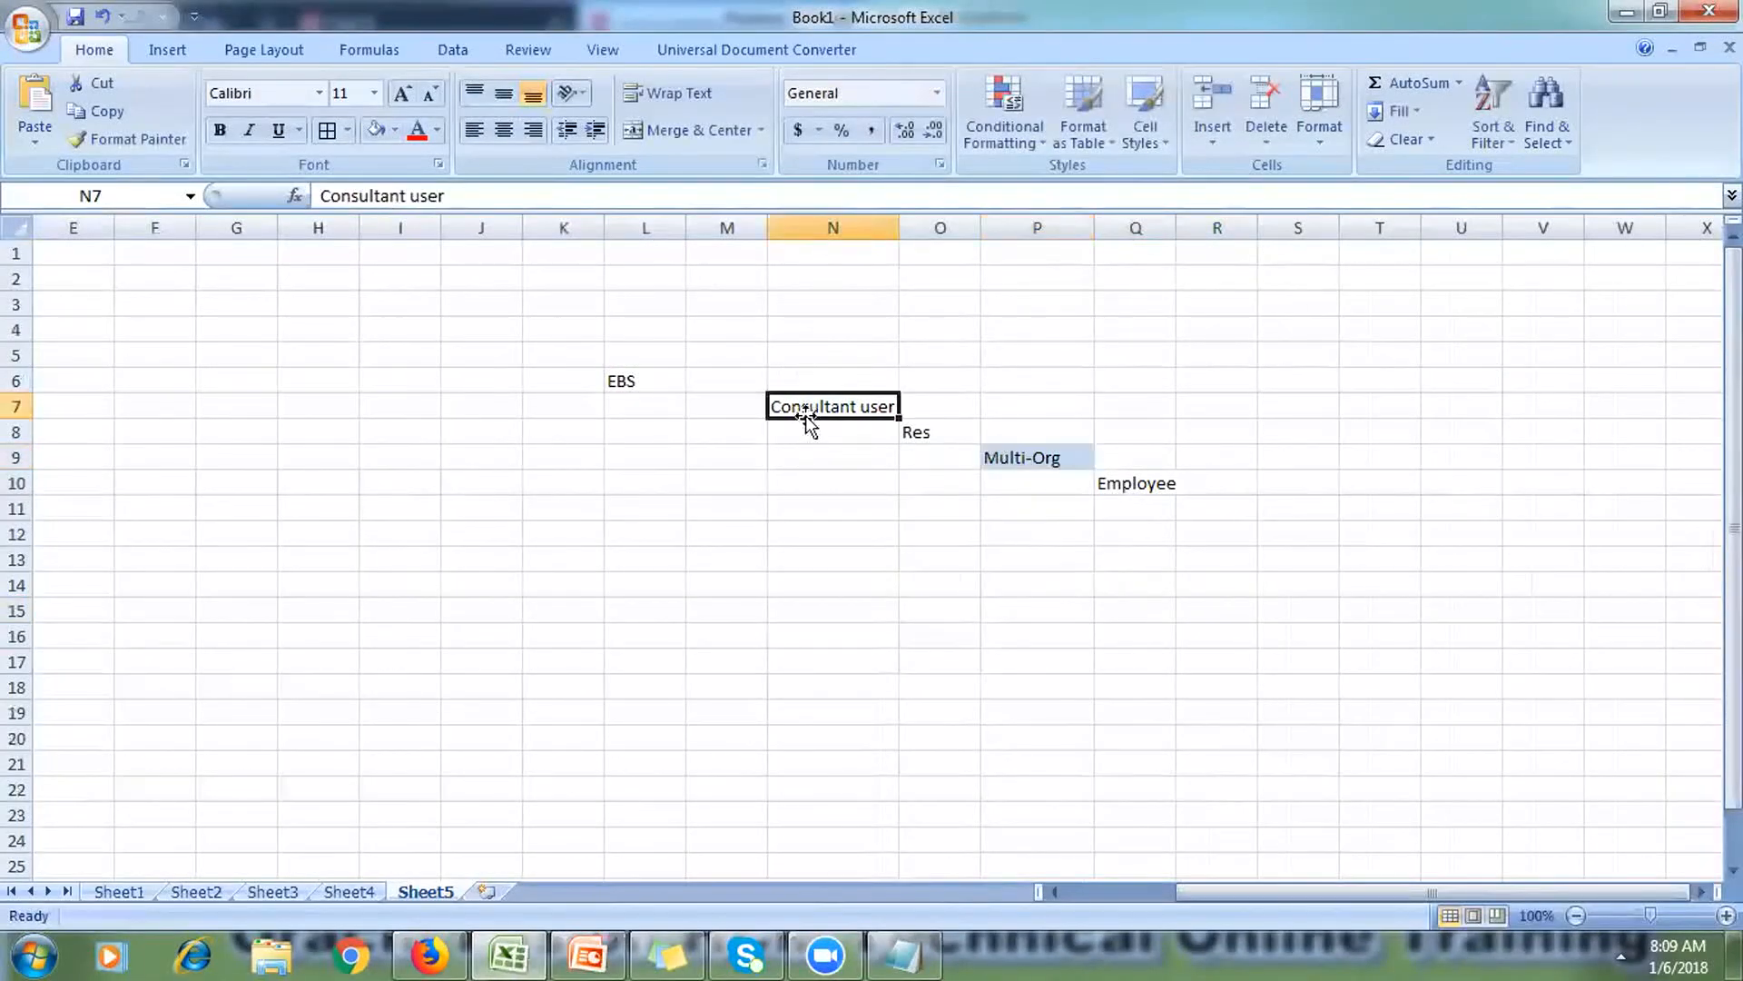
{"action": "left_click", "coordinate": [999, 461]}
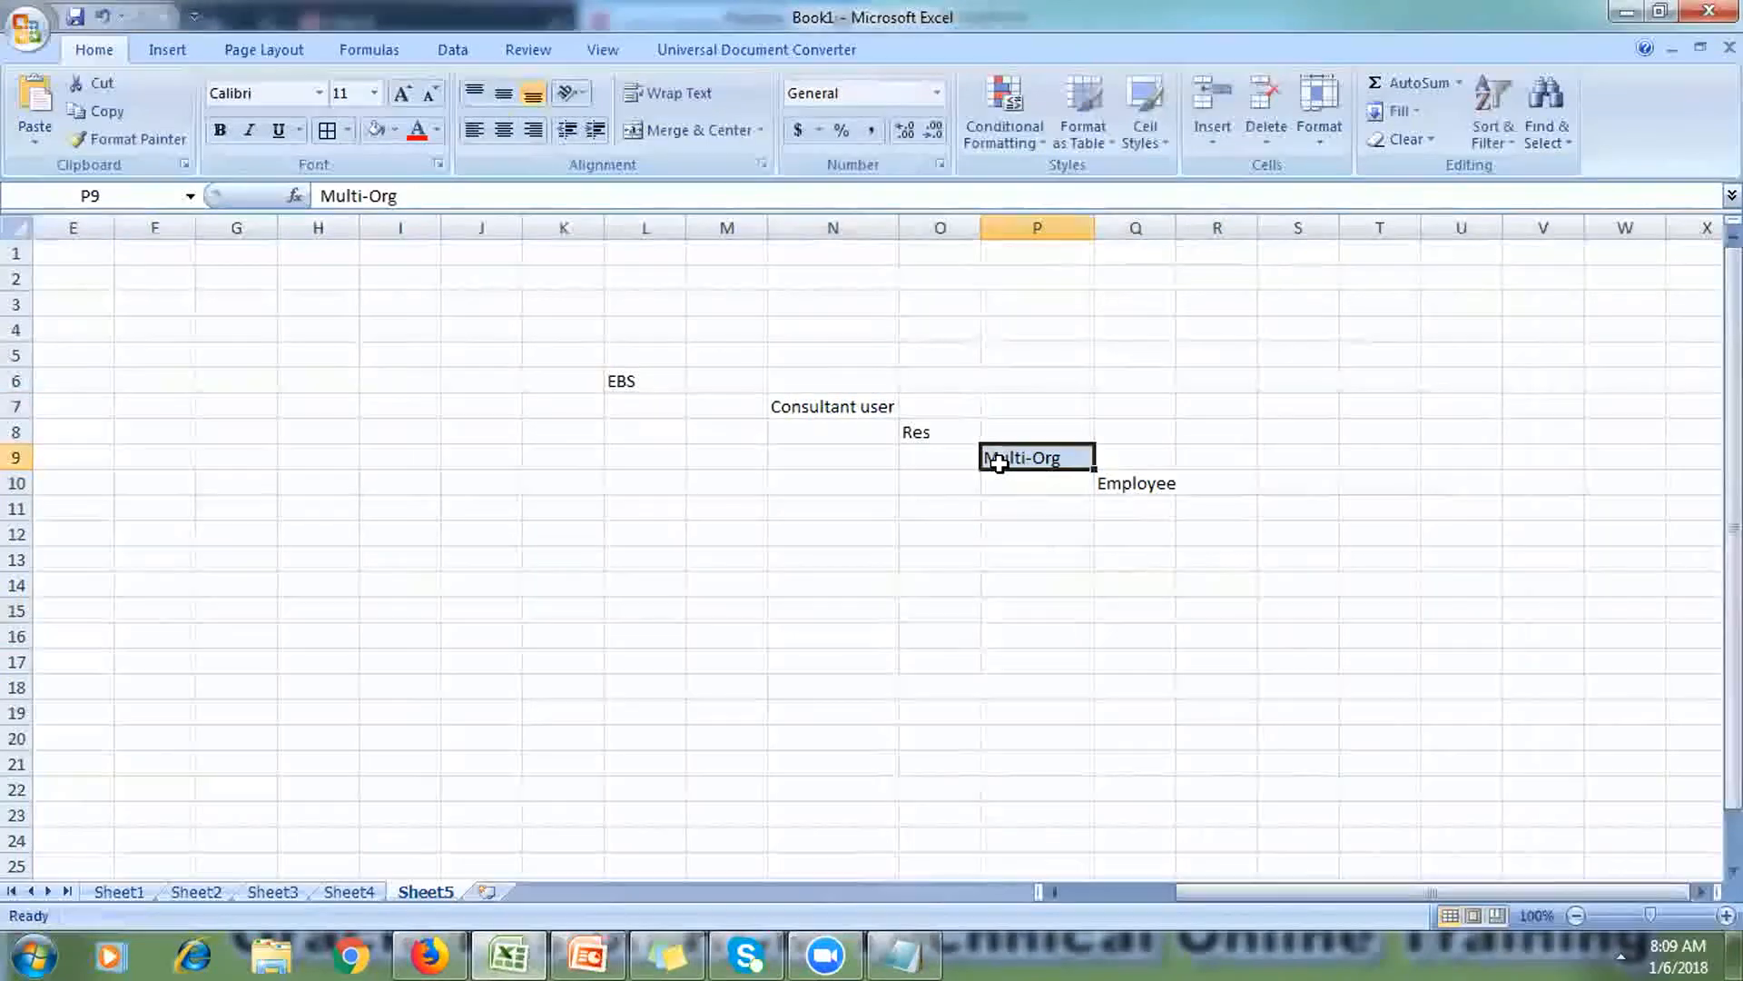
{"action": "left_click", "coordinate": [1109, 483], "text": "ctrl"}
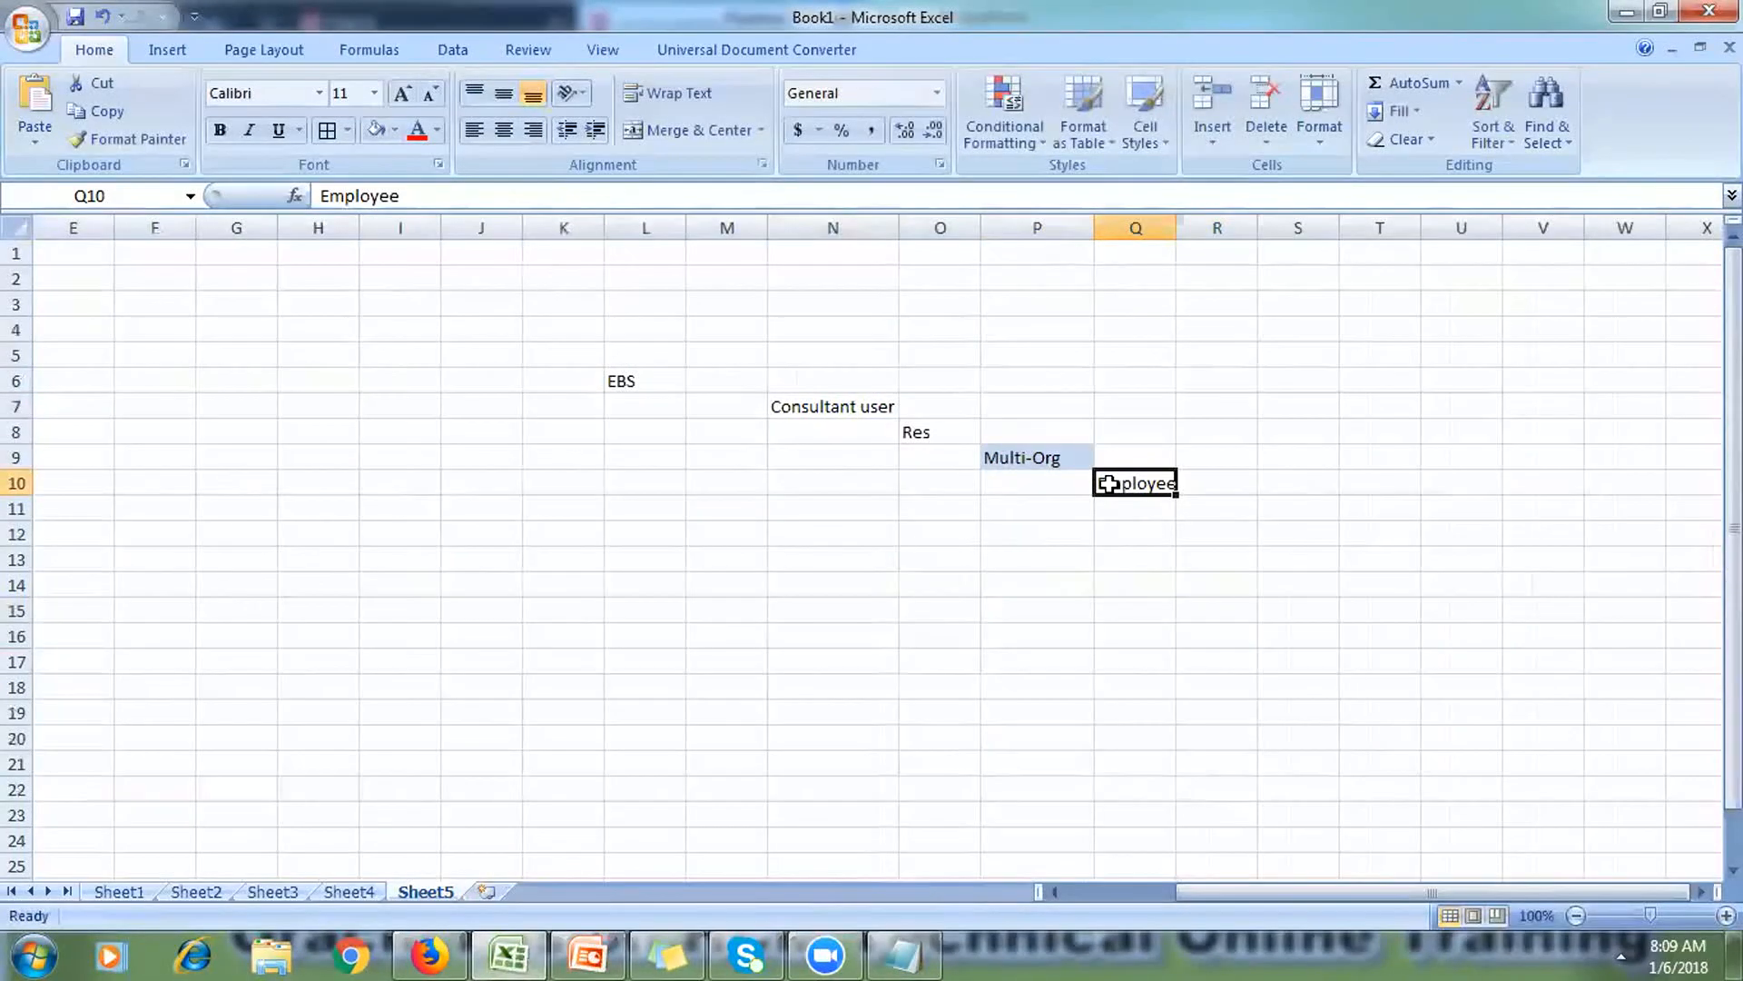
Step: Draw a Curve shape arcing from above Employee (Q10) over to Consultant user (N7)
{"action": "left_click", "coordinate": [177, 50]}
{"action": "left_click", "coordinate": [280, 127]}
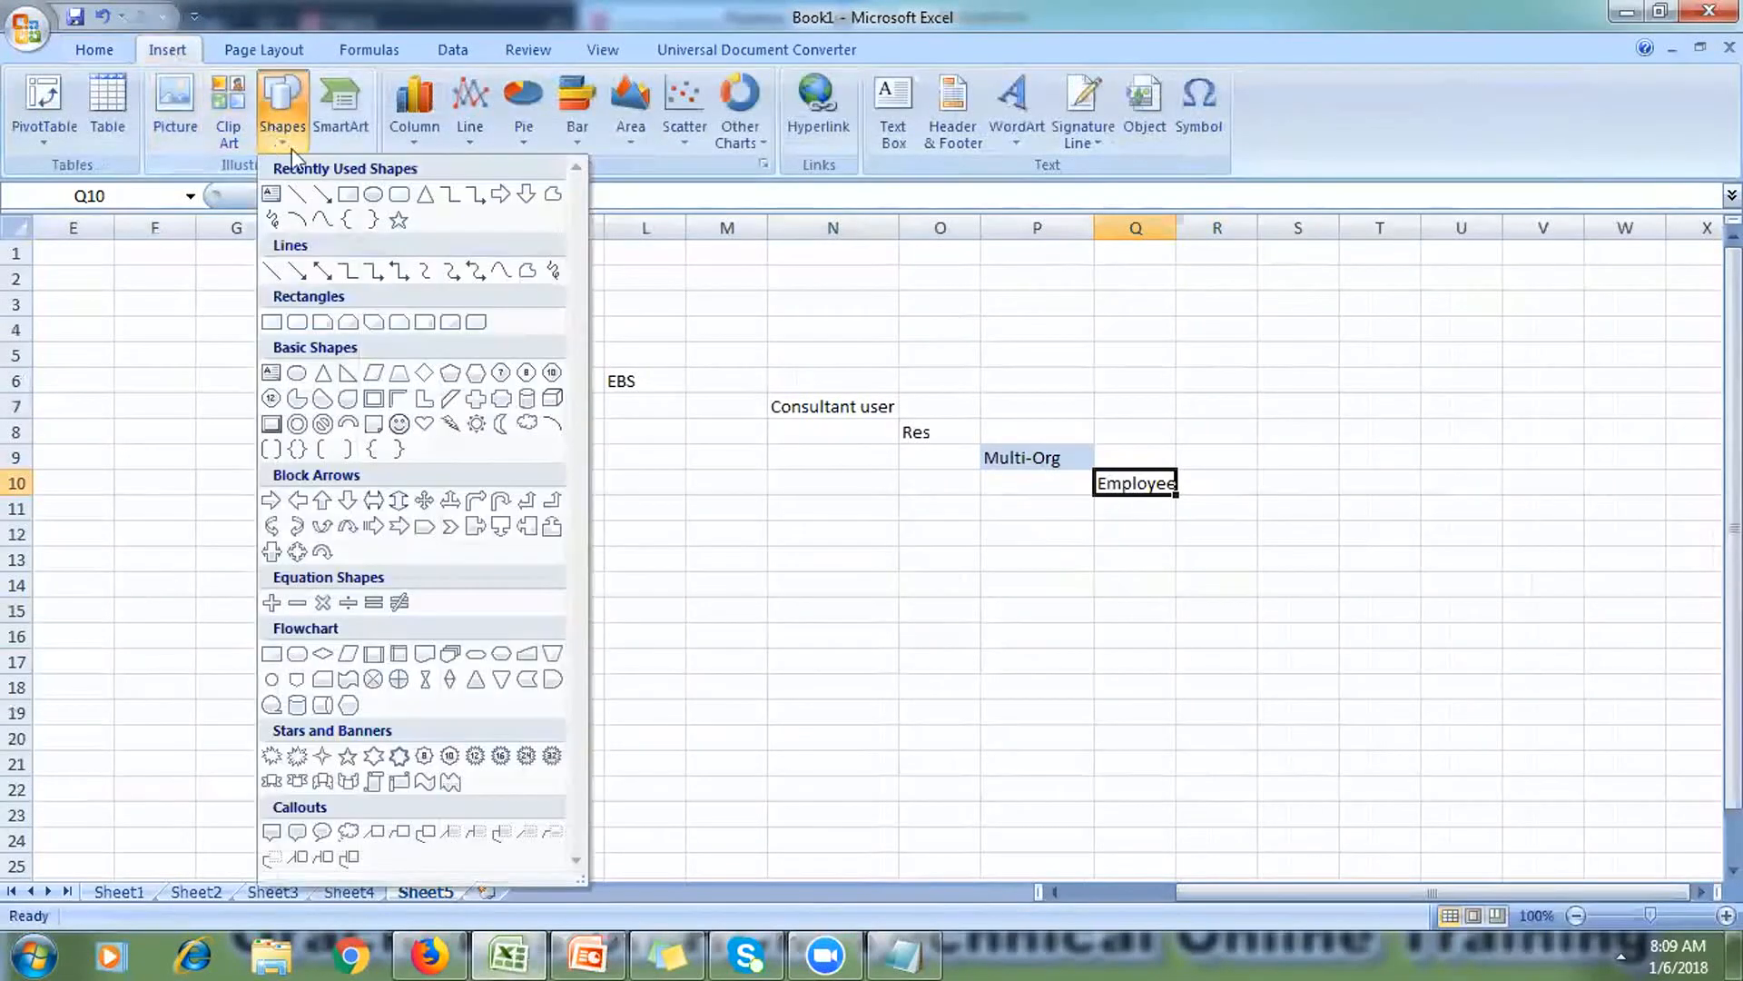
{"action": "left_click", "coordinate": [325, 216]}
{"action": "left_click", "coordinate": [1135, 449]}
{"action": "left_click", "coordinate": [1062, 327]}
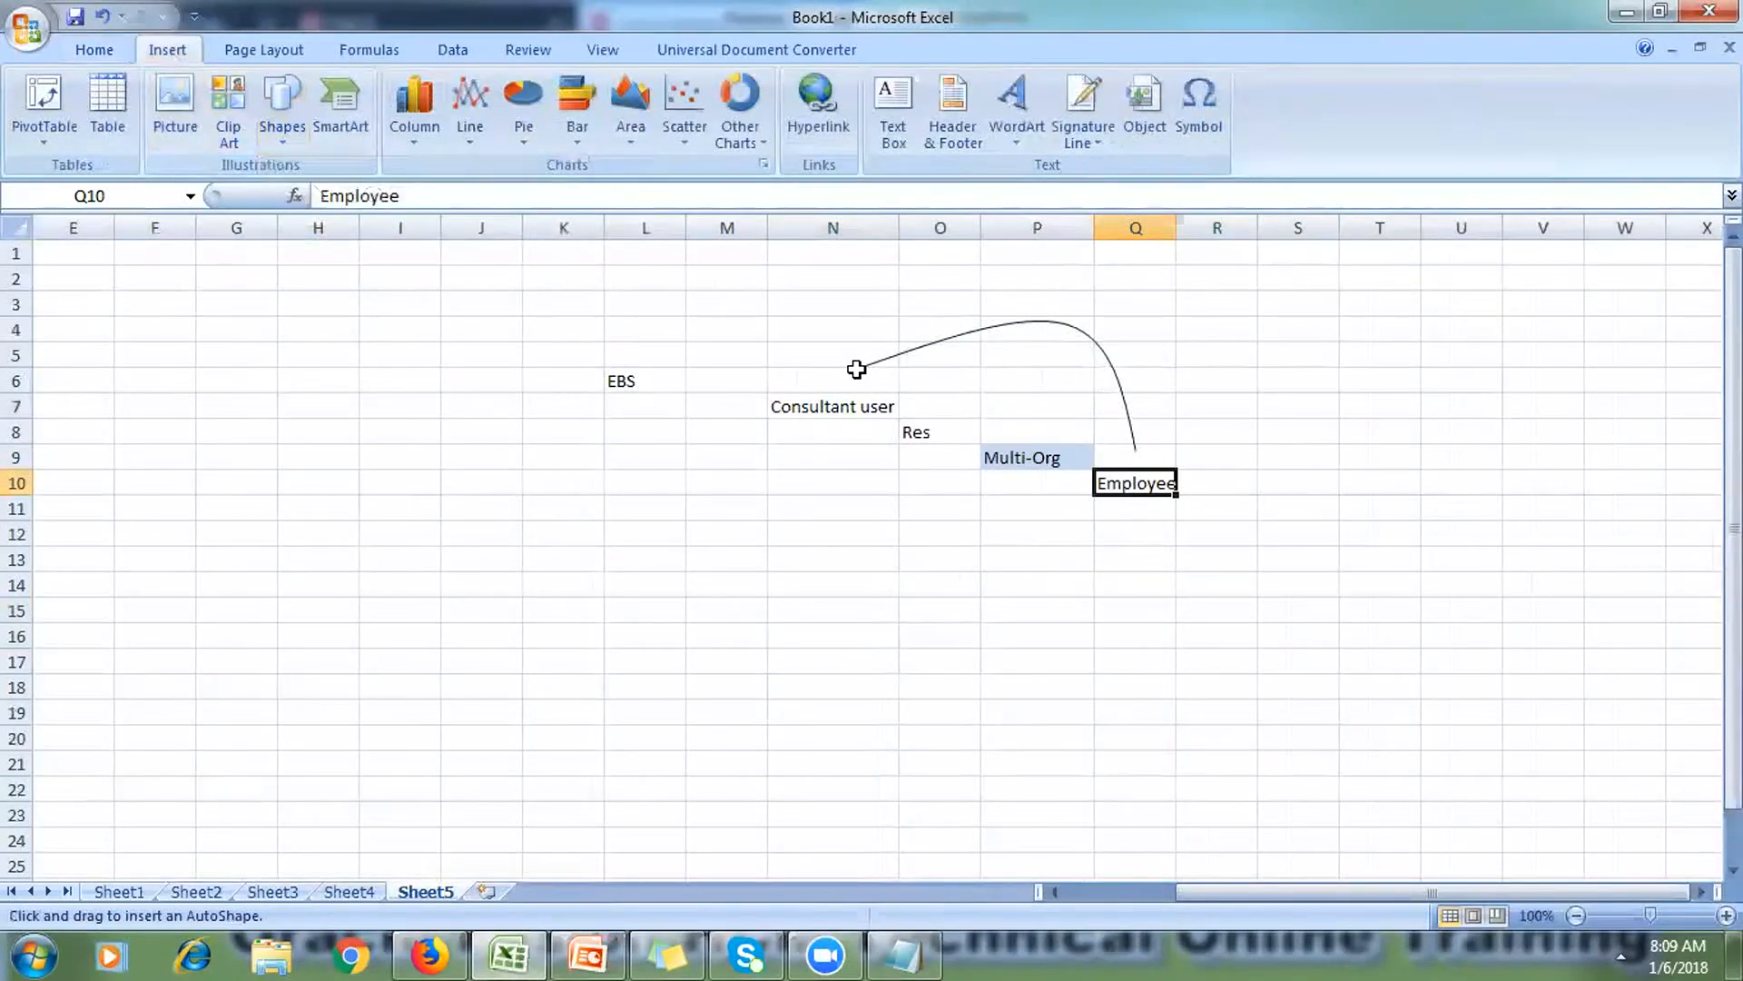
{"action": "double_click", "coordinate": [856, 367]}
{"action": "left_click", "coordinate": [809, 586]}
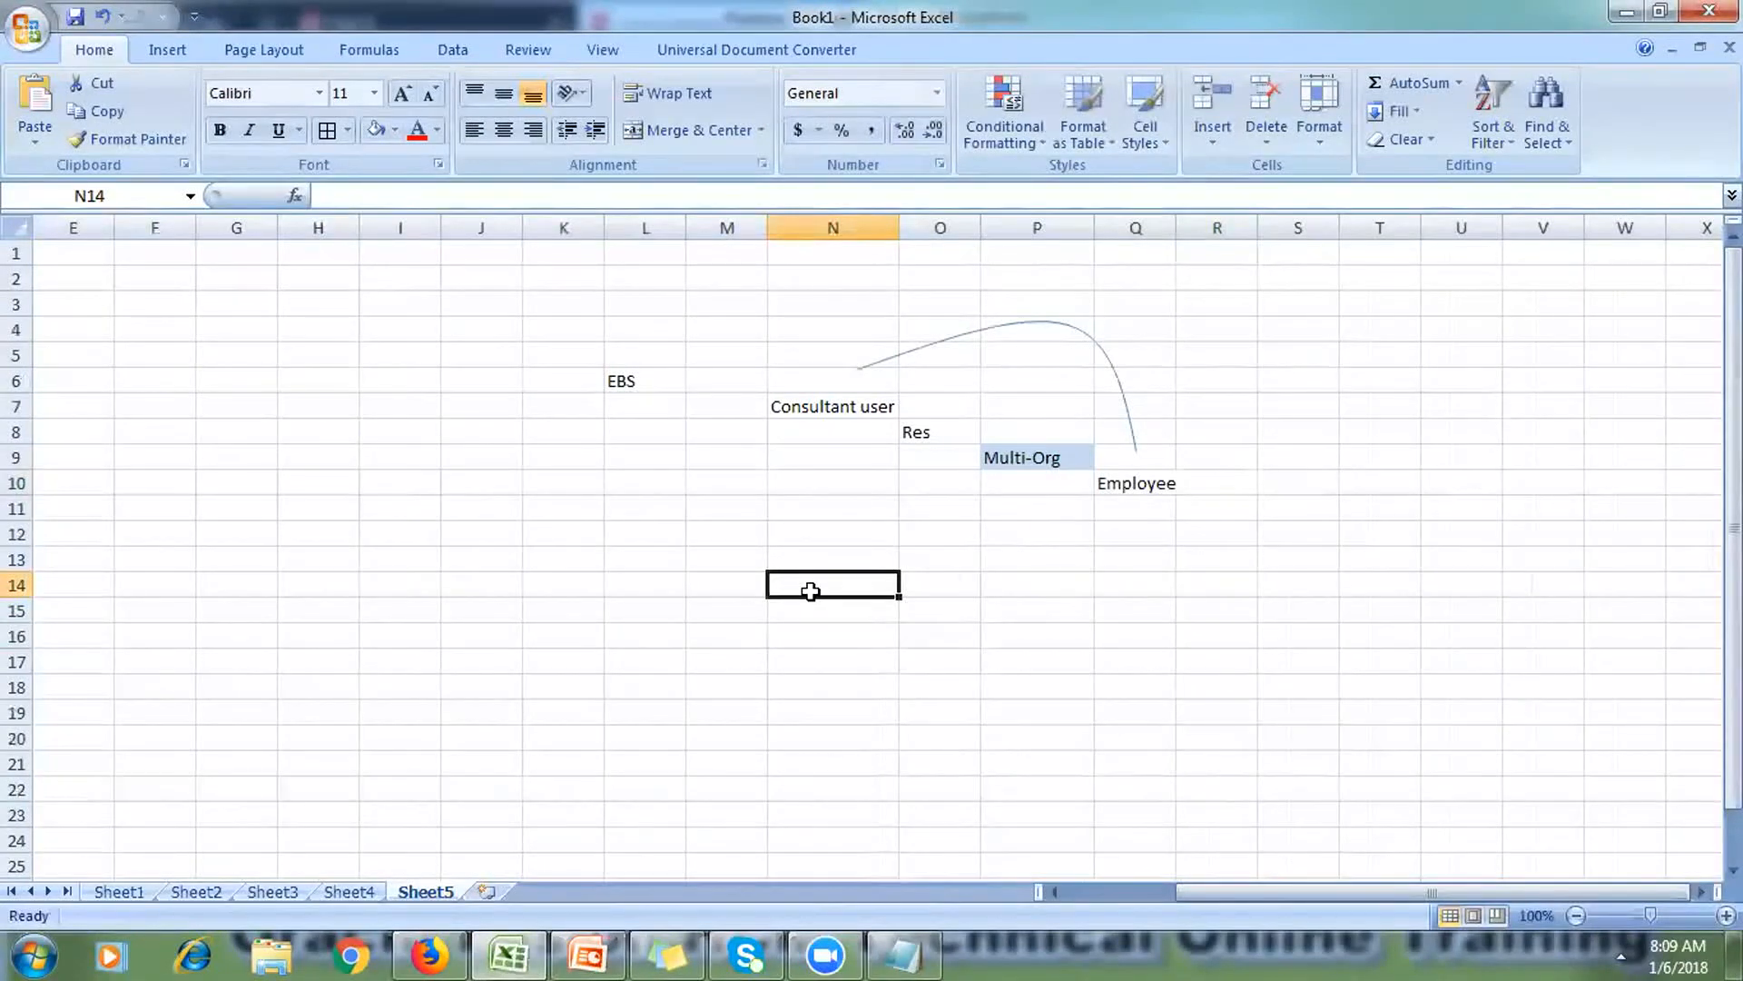
{"action": "left_click", "coordinate": [1114, 490]}
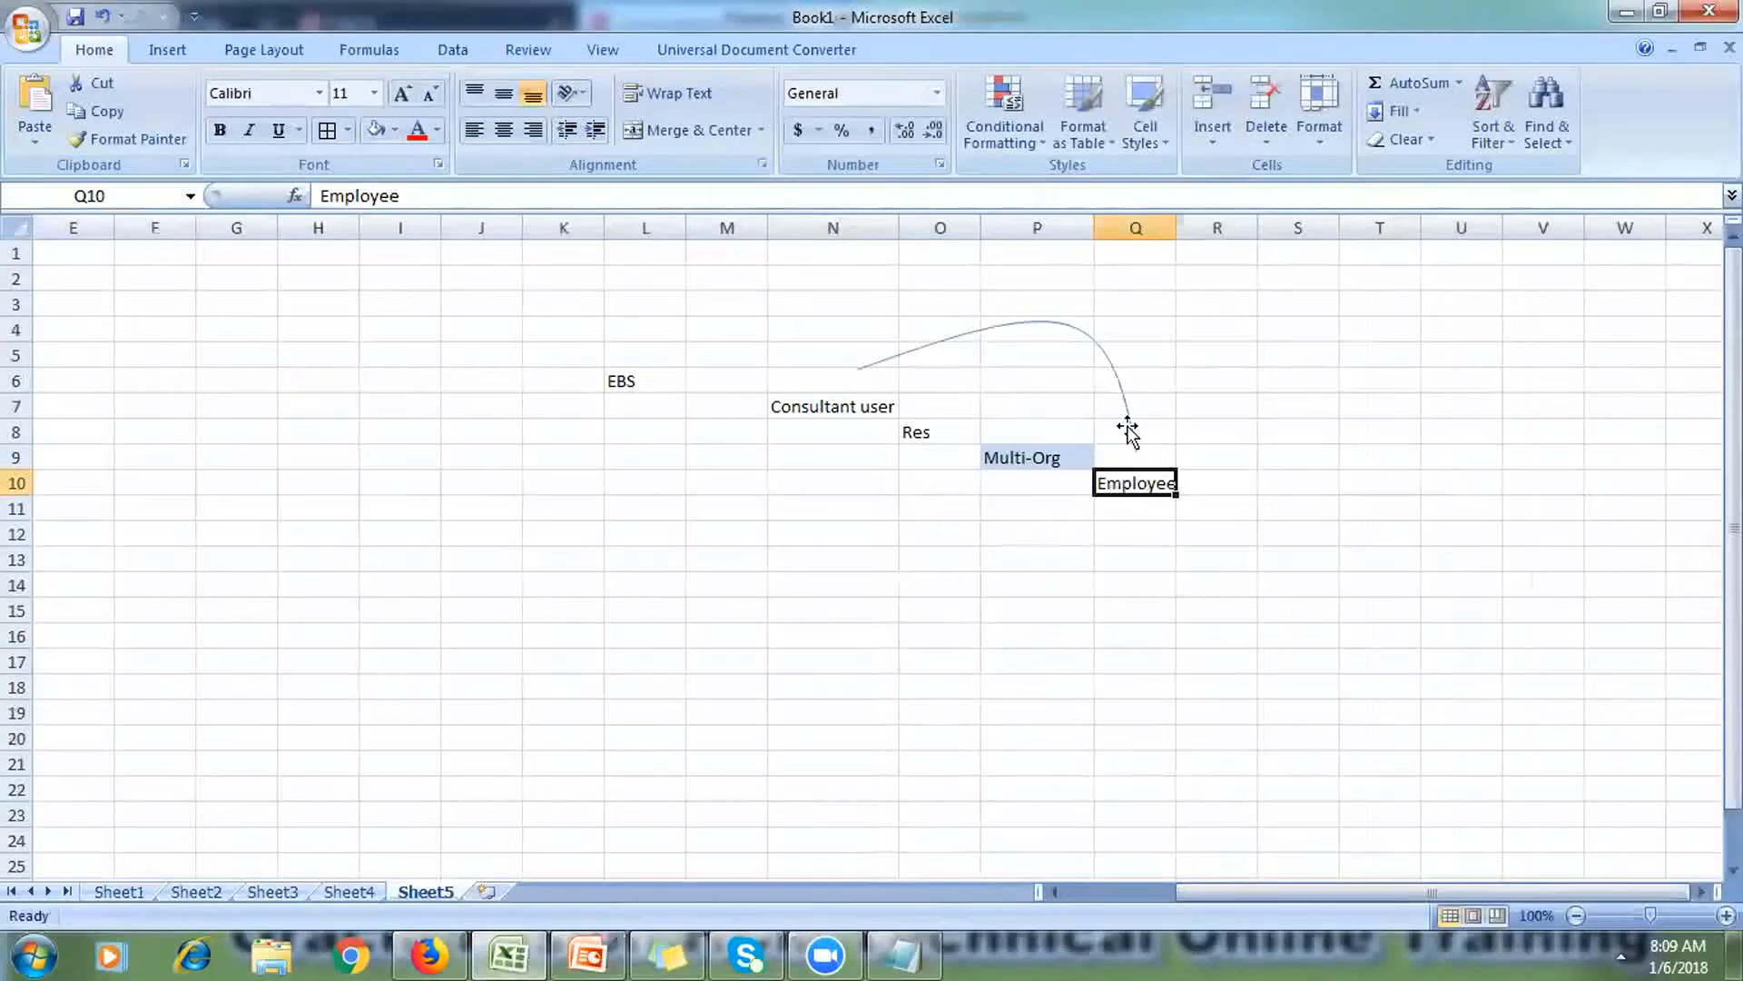
{"action": "left_click", "coordinate": [813, 407]}
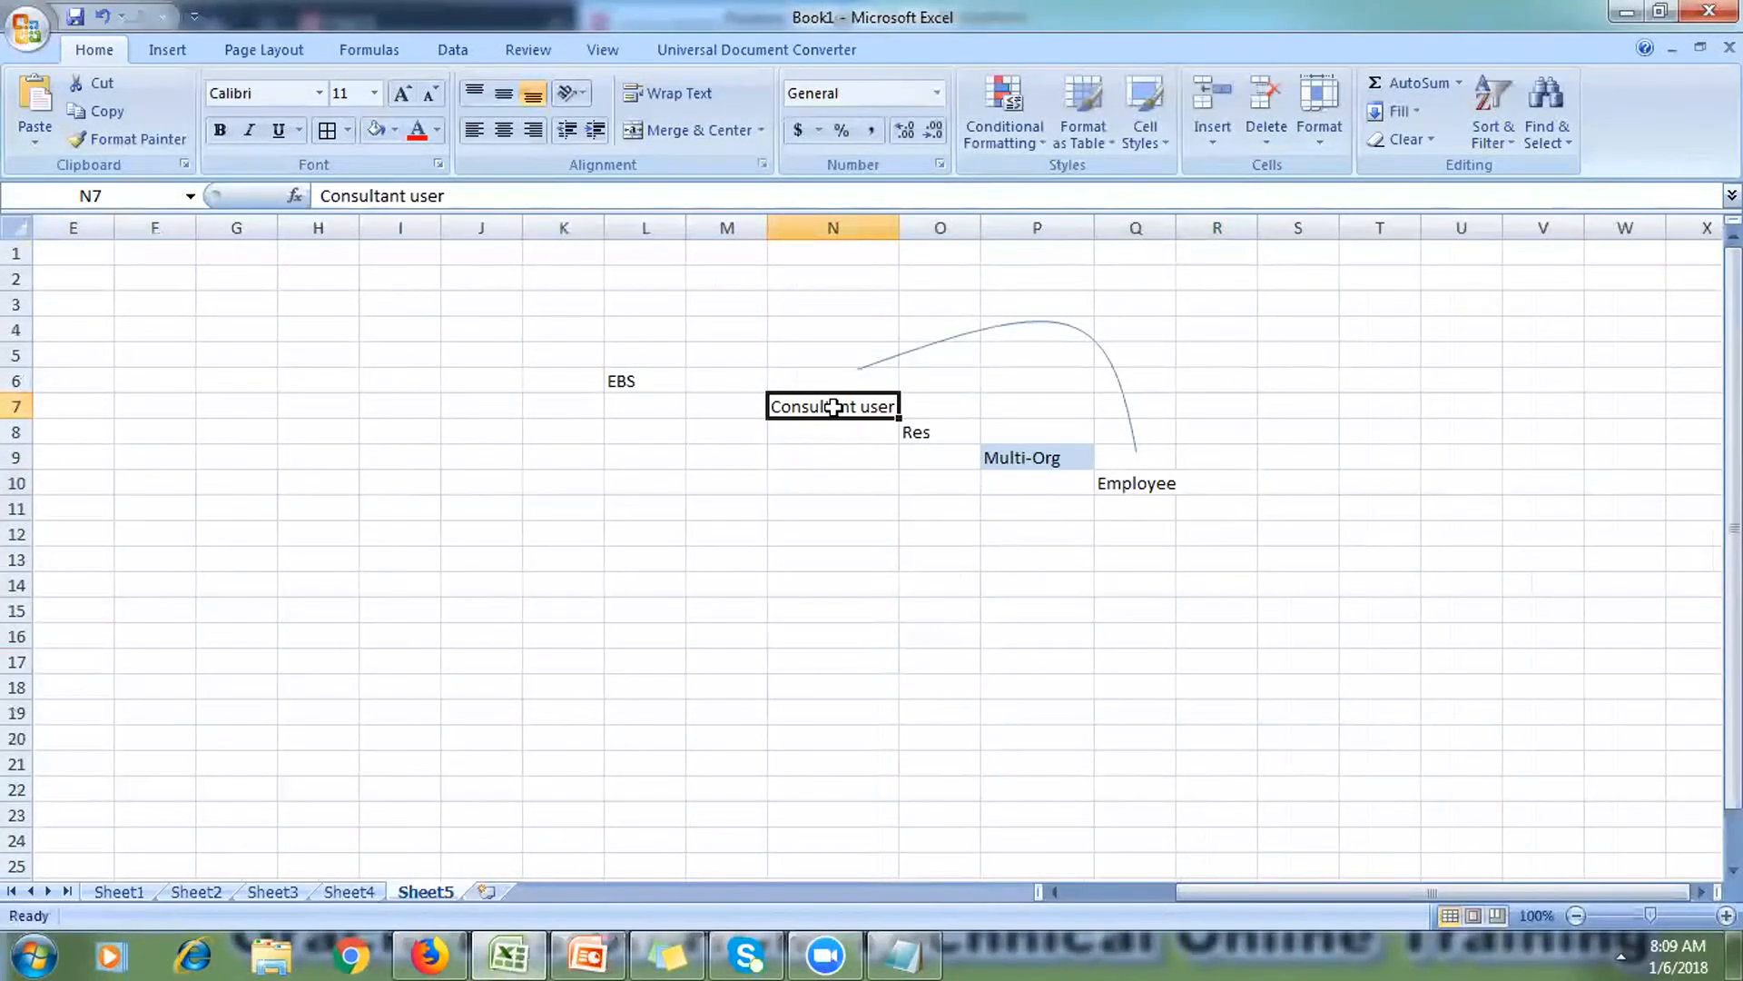
{"action": "left_click", "coordinate": [1134, 485]}
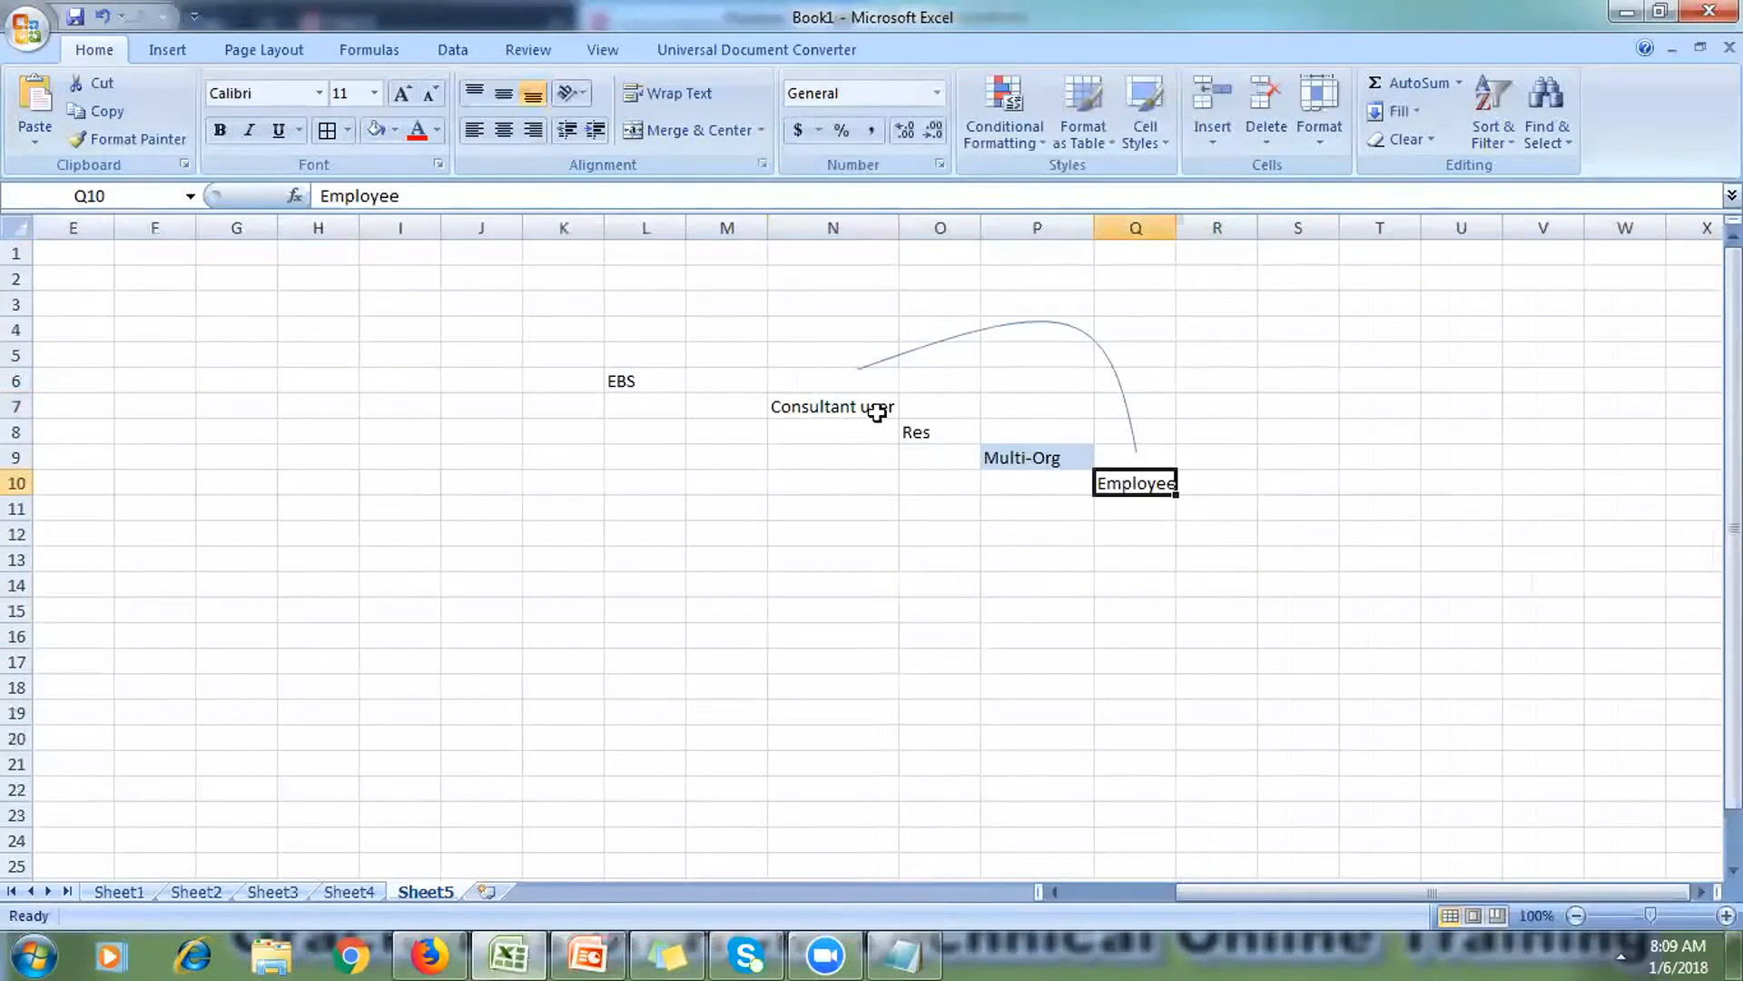
{"action": "left_click", "coordinate": [833, 409]}
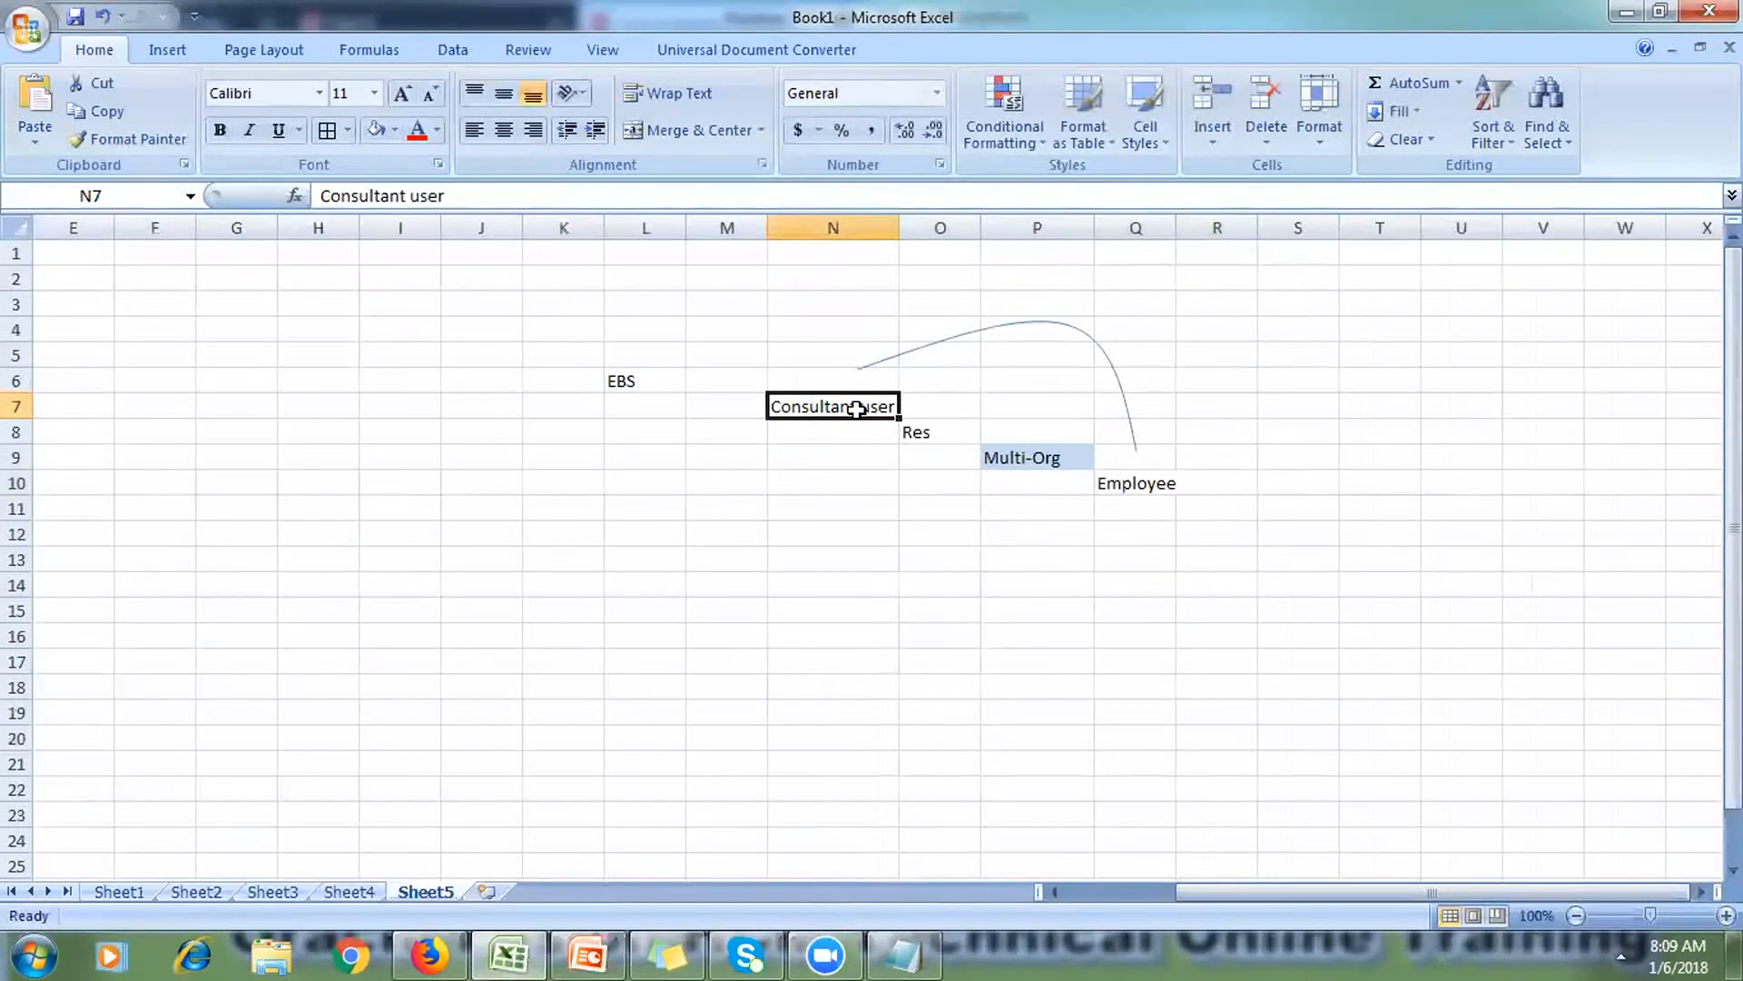
{"action": "left_click", "coordinate": [1126, 480]}
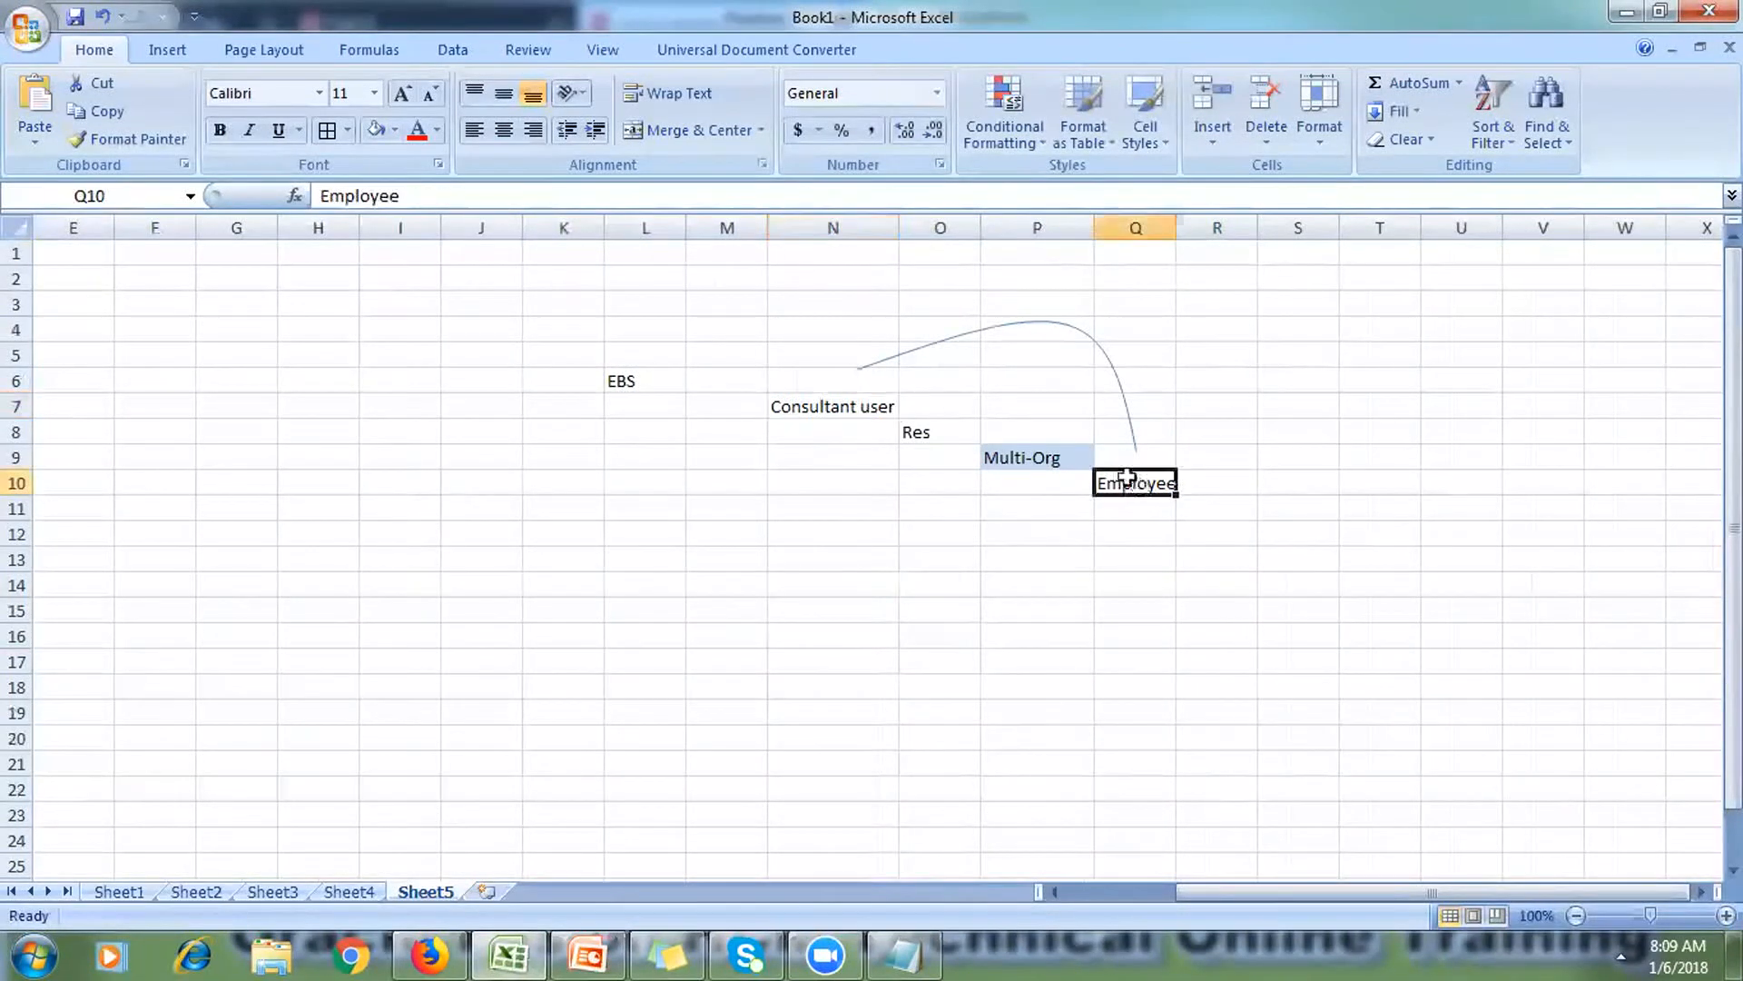
{"action": "left_click", "coordinate": [834, 403]}
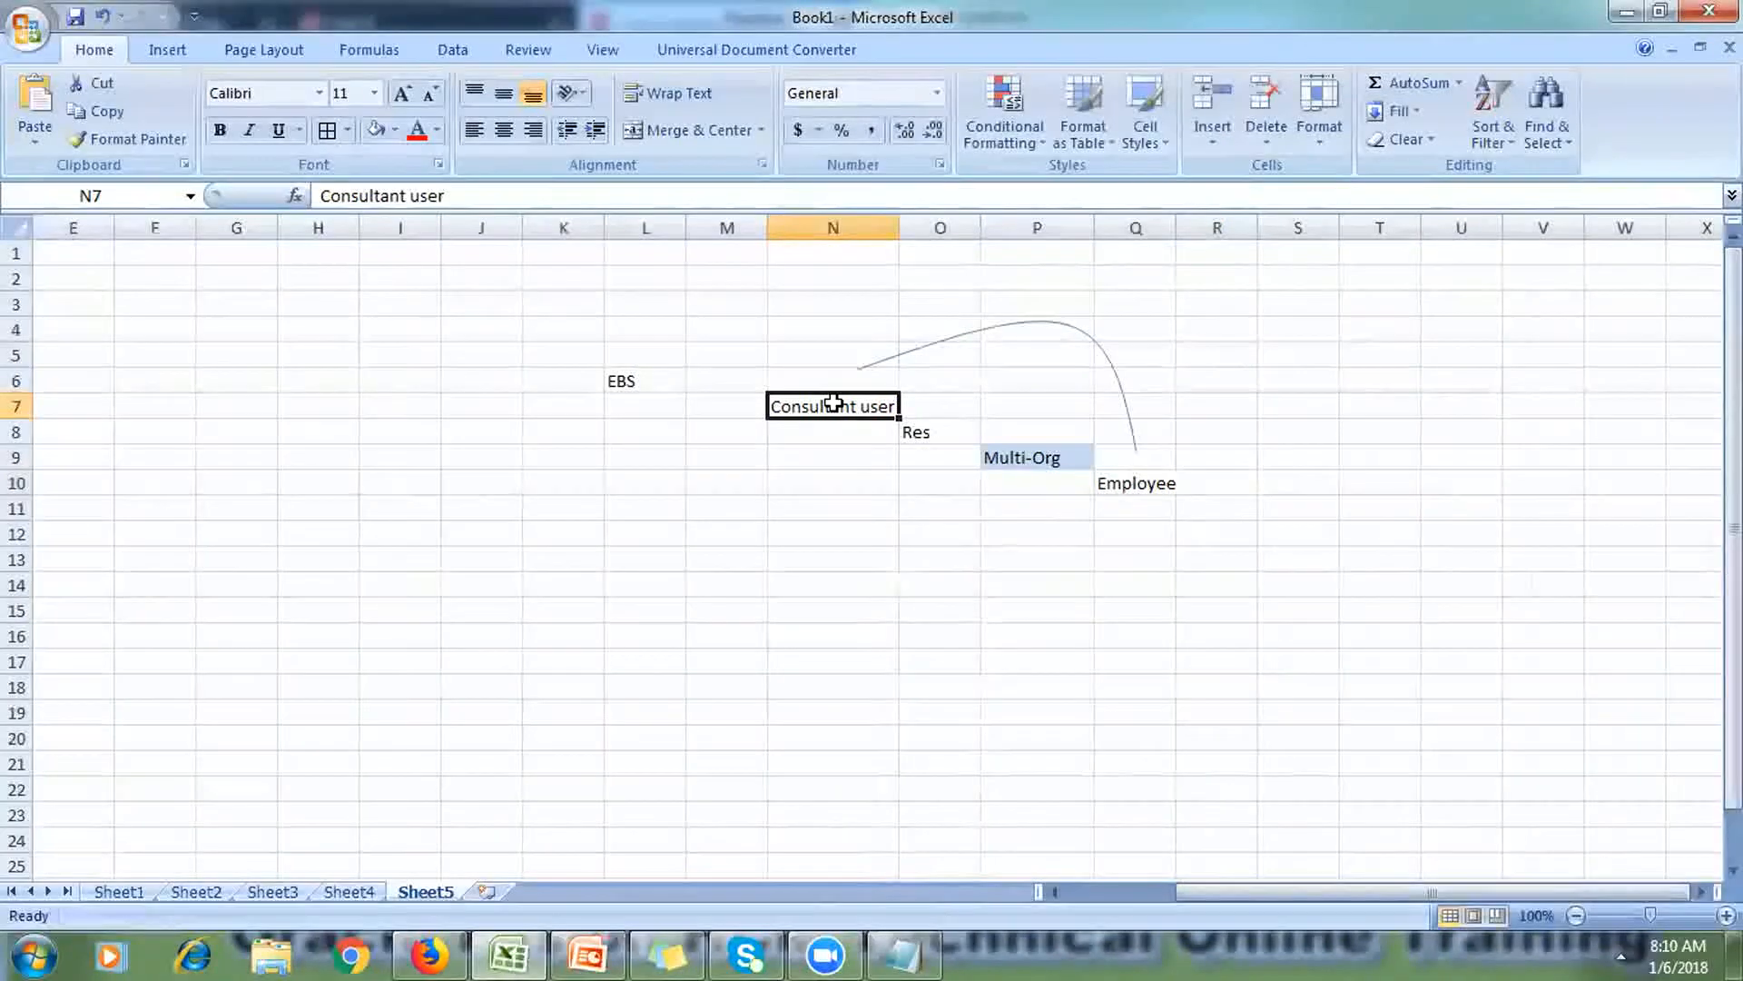
{"action": "left_click", "coordinate": [1104, 482]}
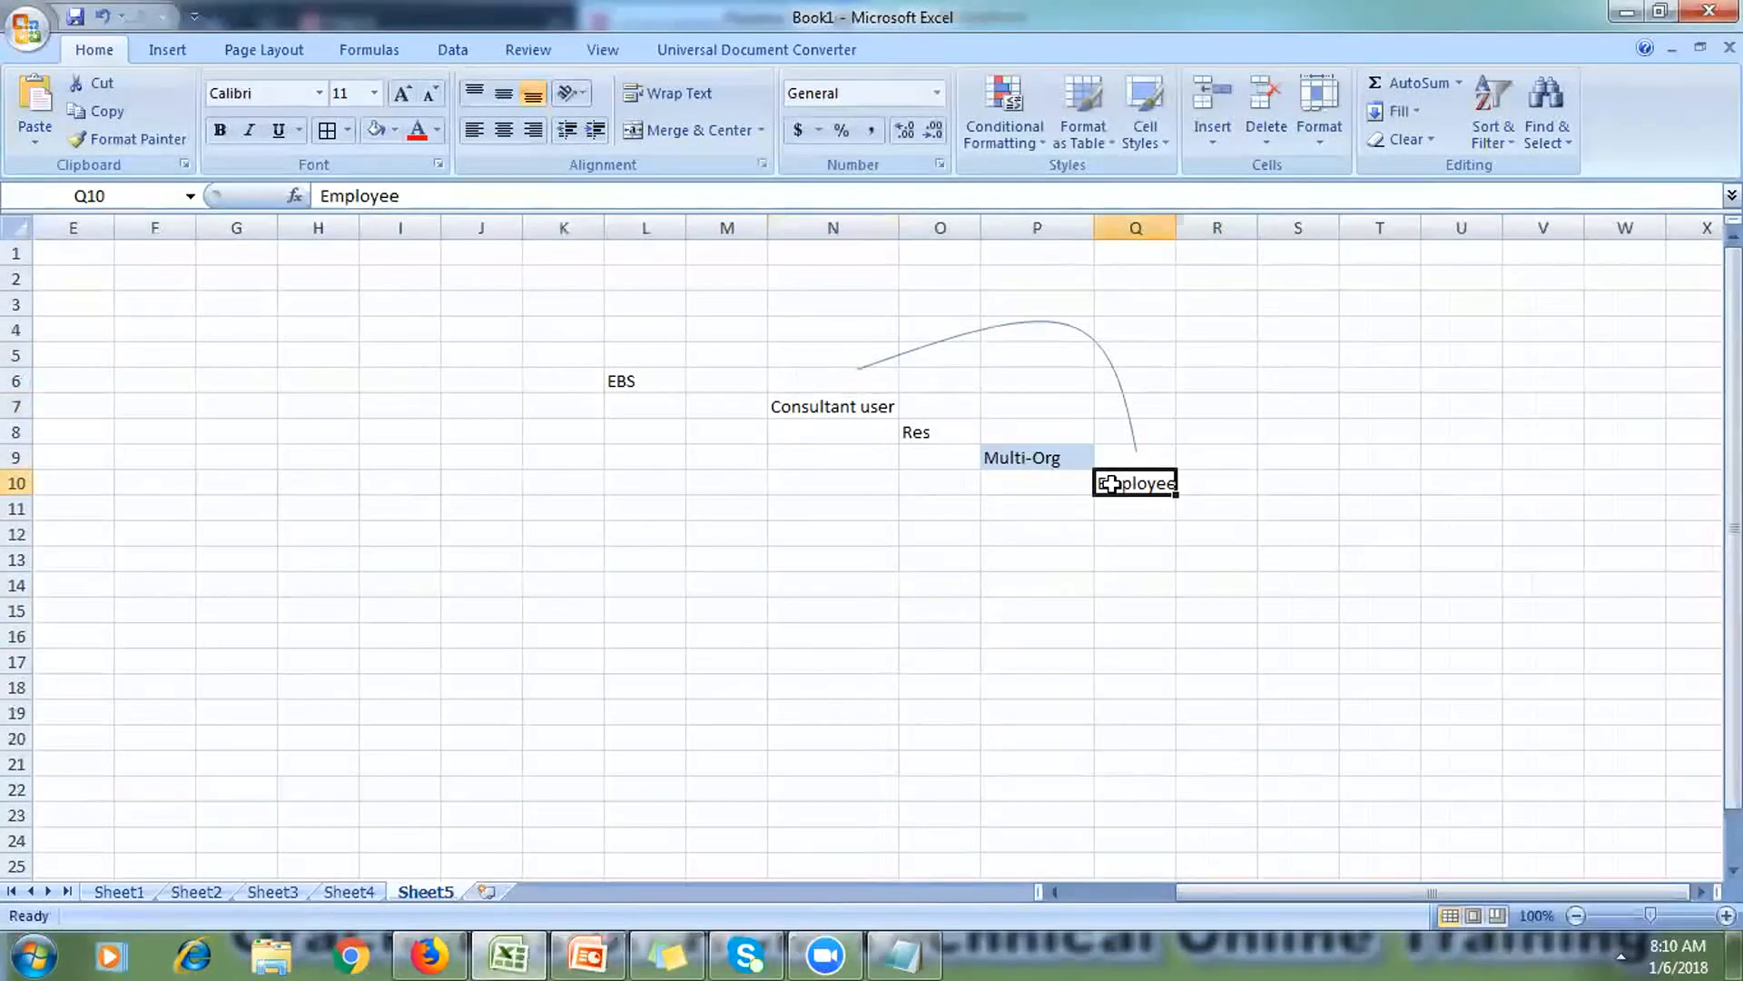
{"action": "left_click", "coordinate": [829, 408]}
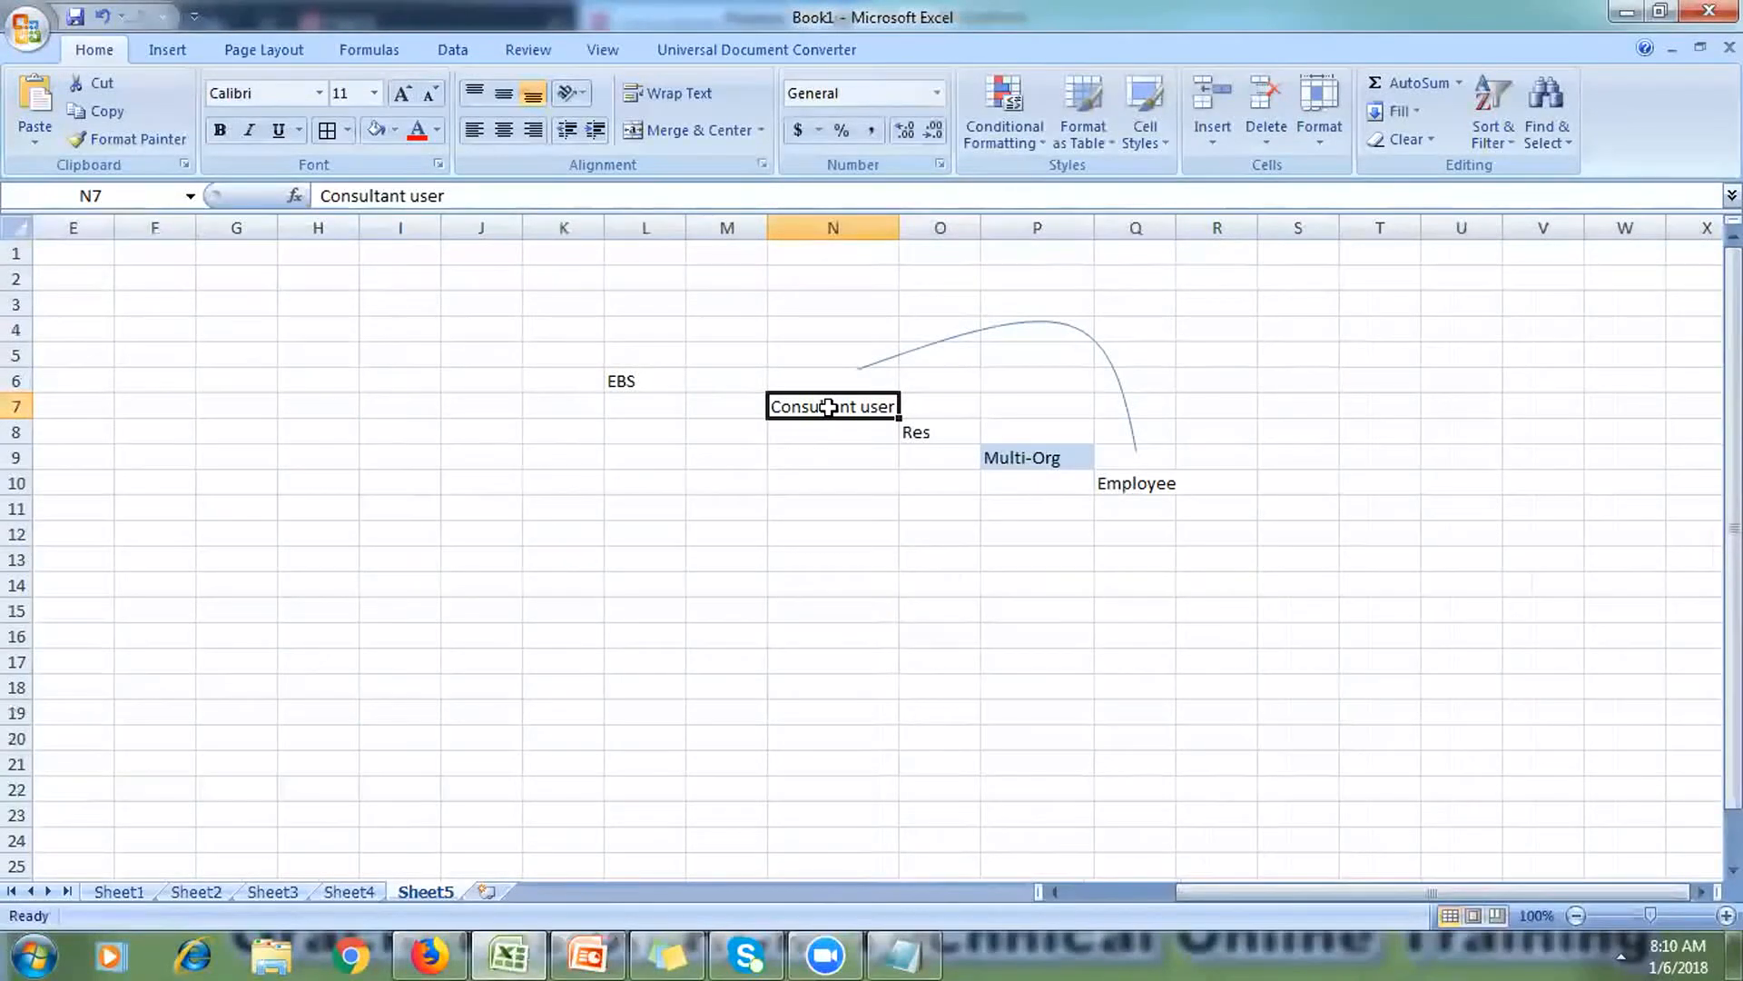
{"action": "left_click", "coordinate": [802, 323]}
{"action": "left_click", "coordinate": [799, 302]}
Step: Frame range N3:Q14 around the labels and arc with a Thick Box Border
{"action": "left_click_drag", "start_coordinate": [800, 303], "coordinate": [1135, 594]}
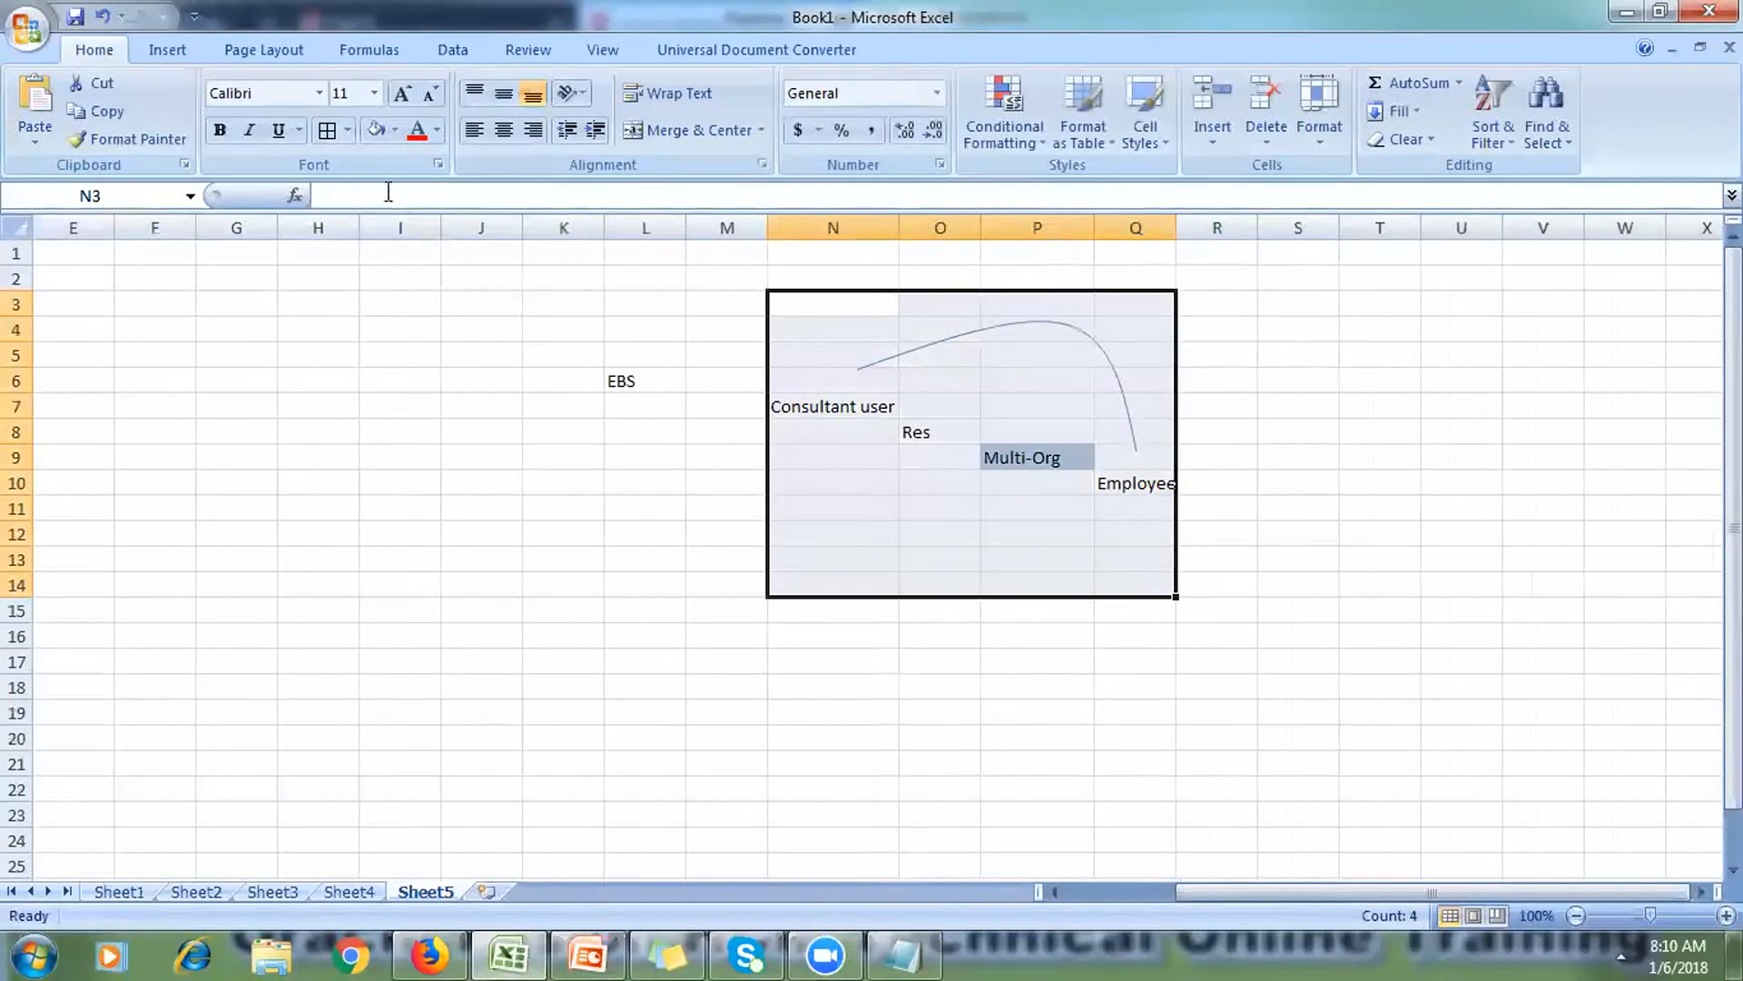
{"action": "left_click", "coordinate": [347, 130]}
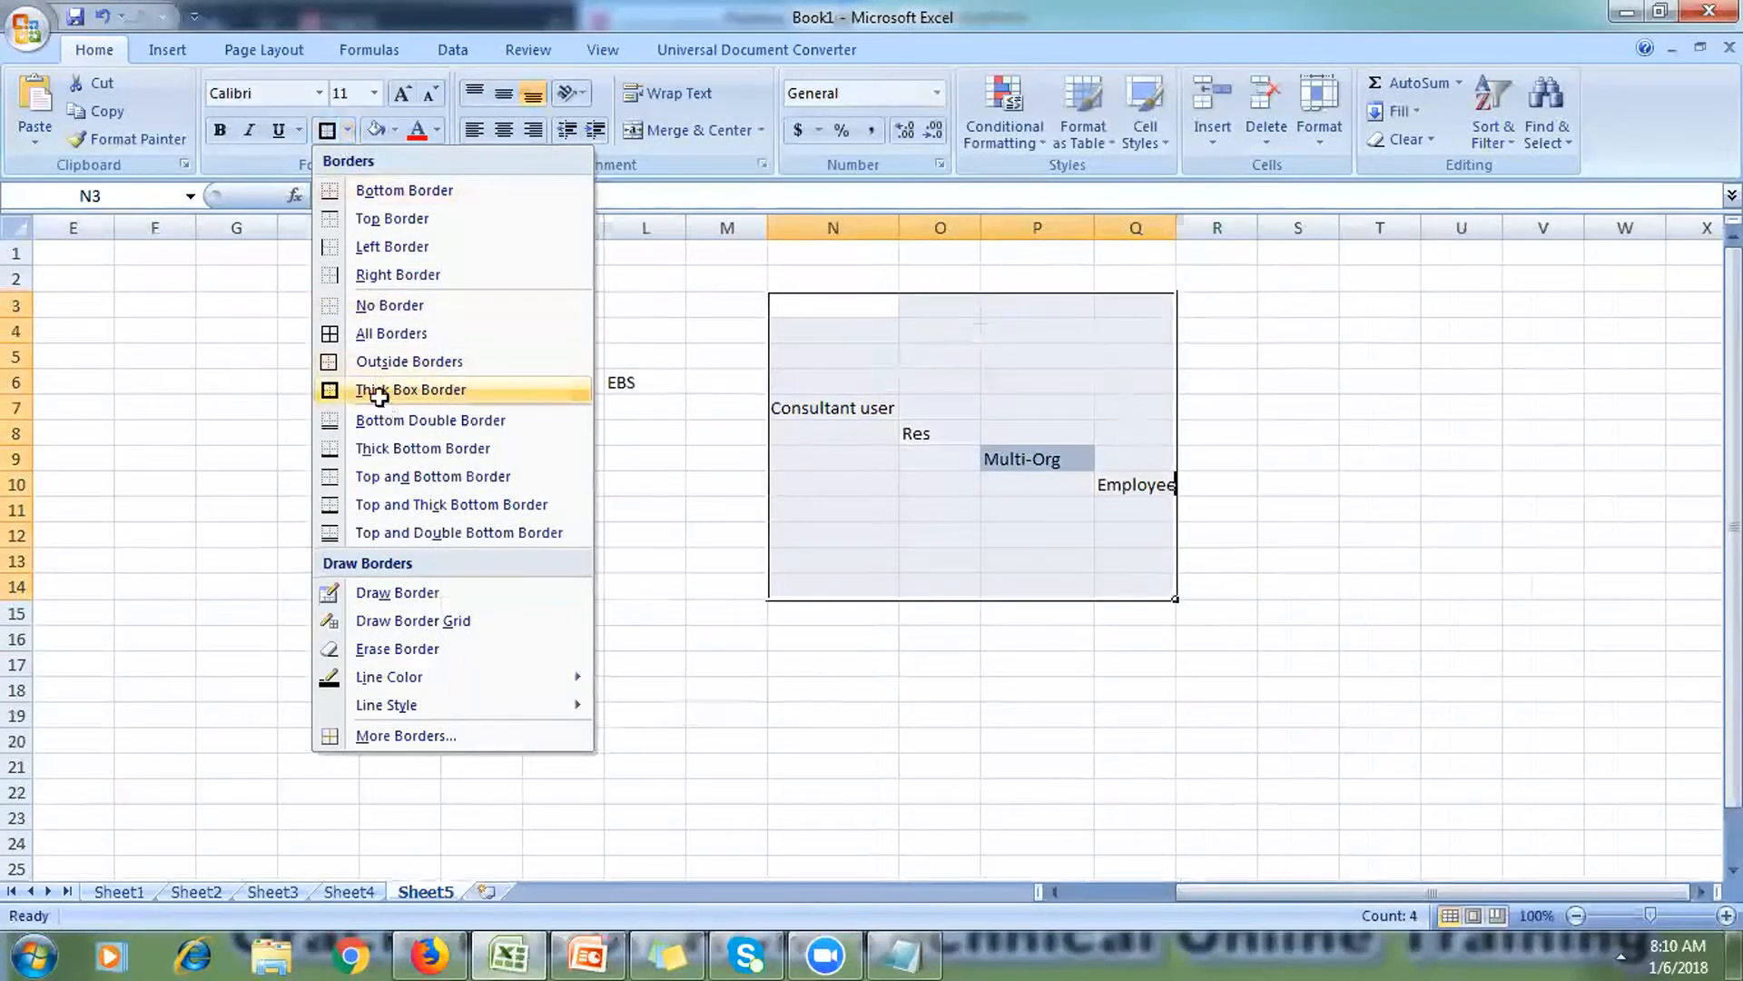
{"action": "left_click", "coordinate": [378, 389]}
{"action": "left_click", "coordinate": [421, 583]}
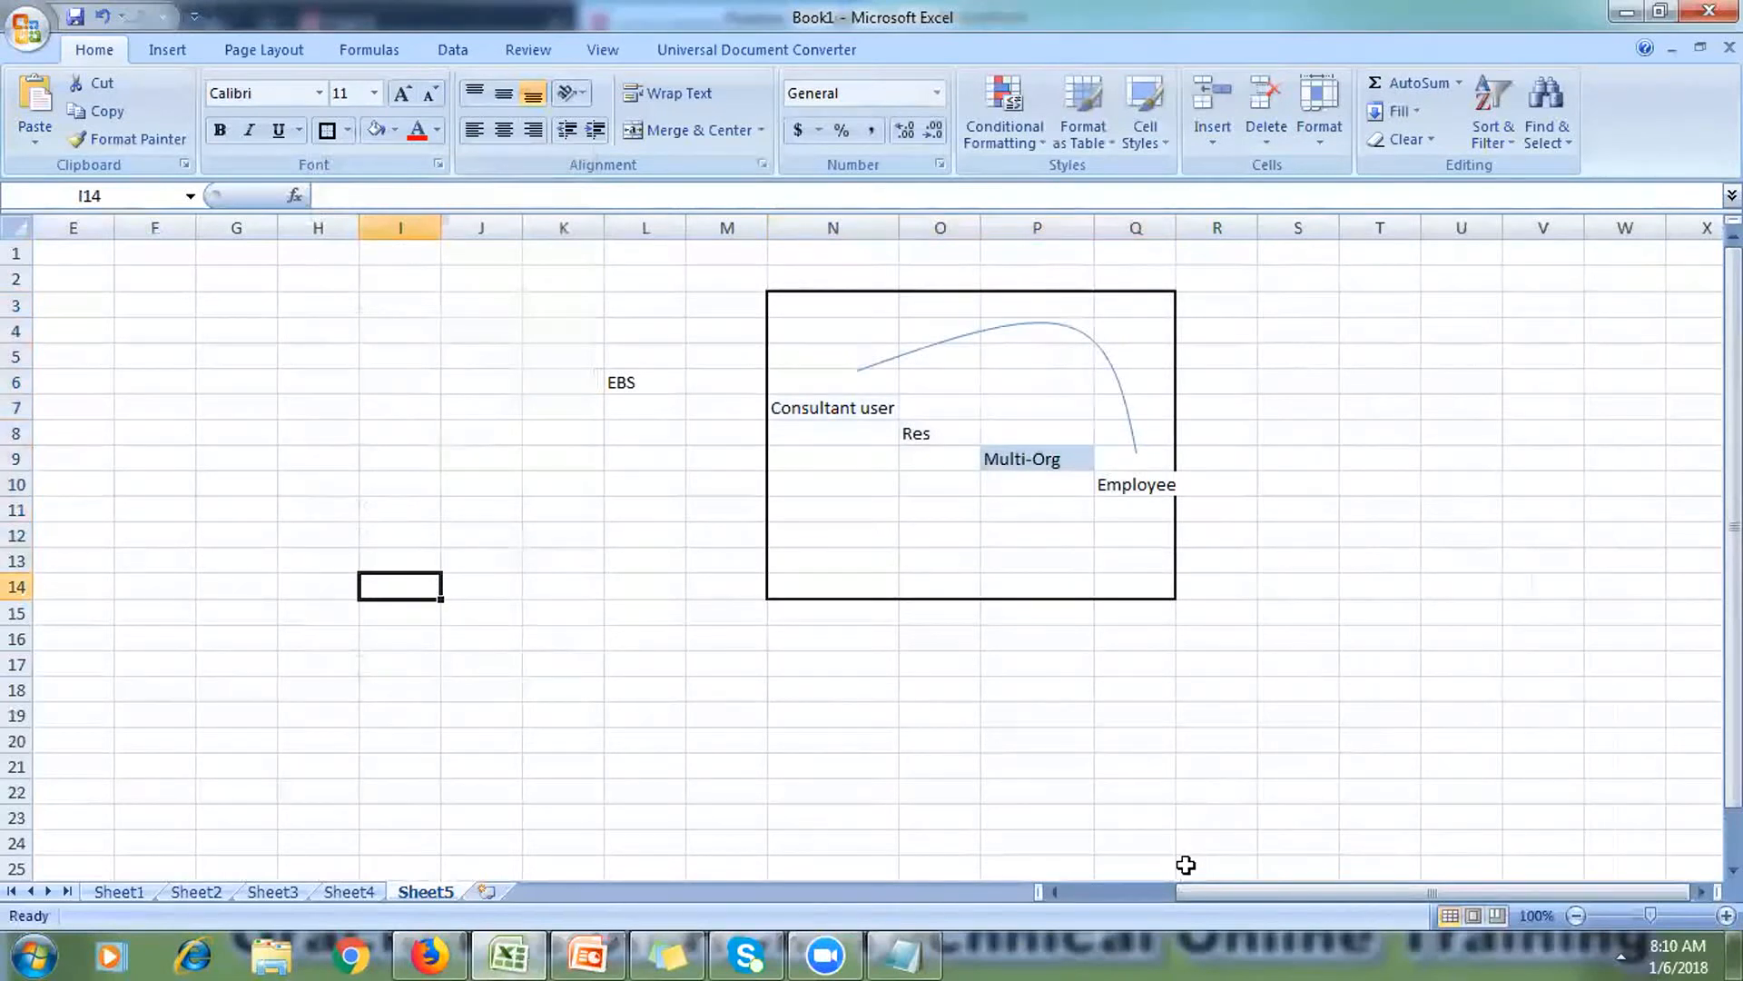
{"action": "left_click_drag", "start_coordinate": [1185, 894], "coordinate": [1019, 884]}
{"action": "left_click", "coordinate": [733, 765]}
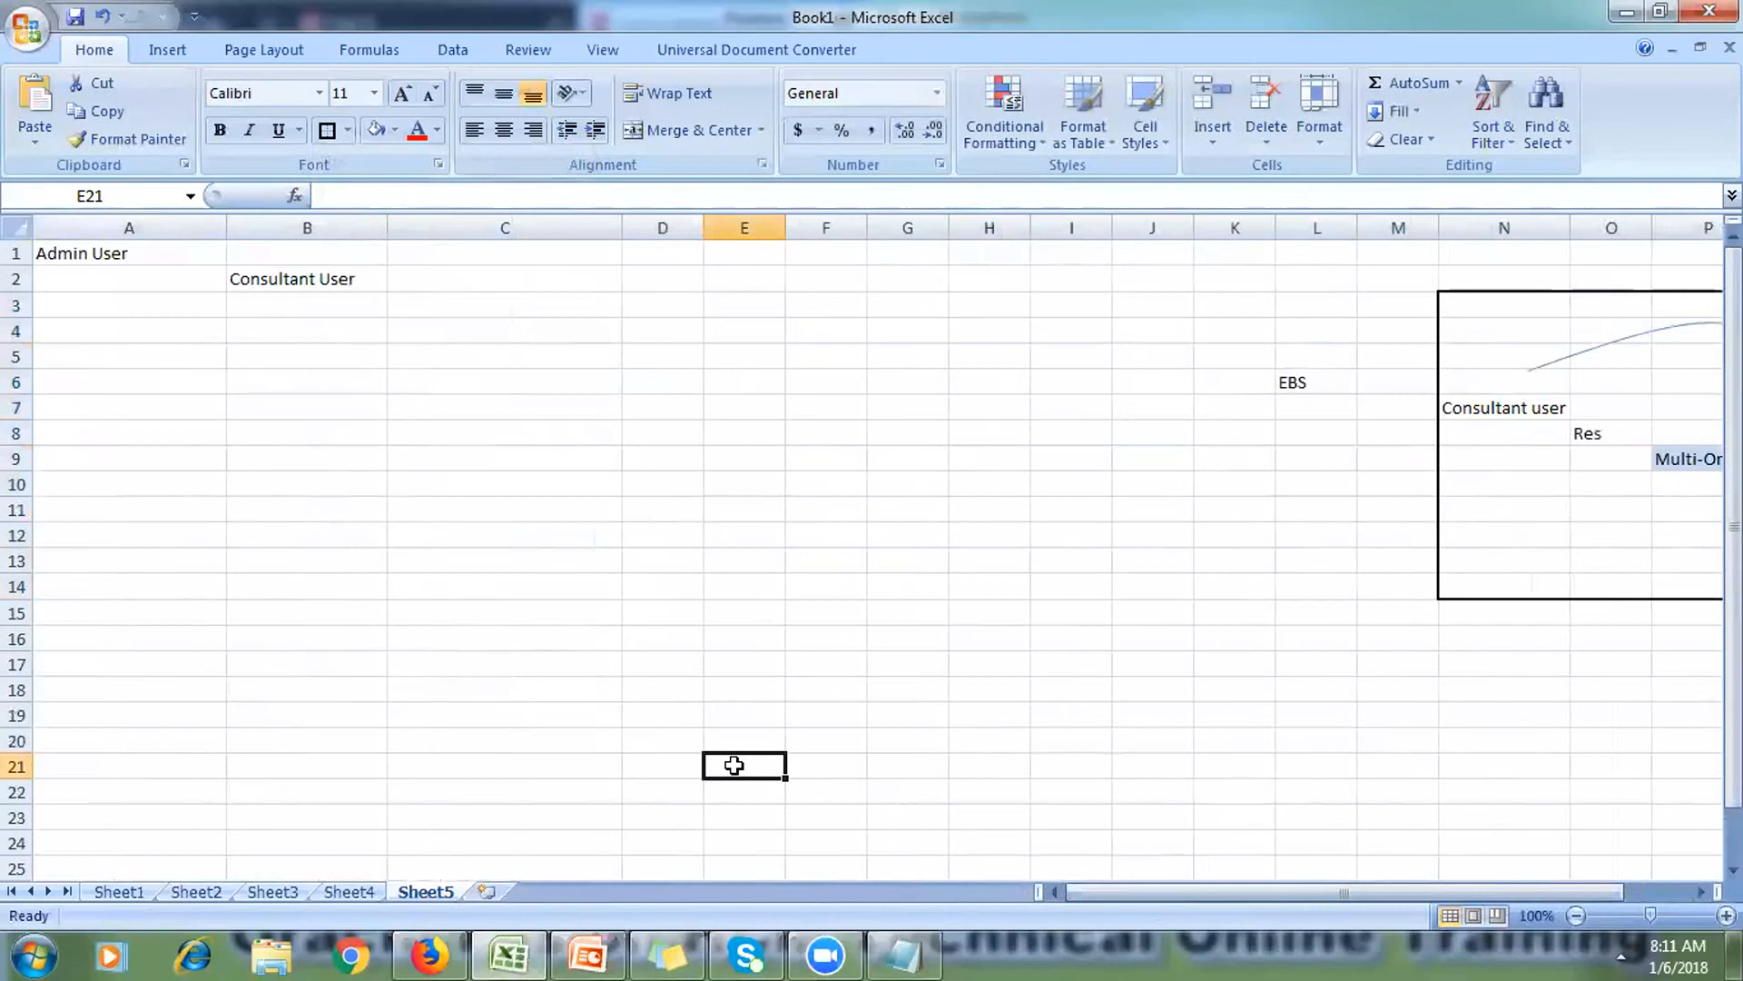
Step: Enter 'Security Console' in C3 and widen column D considerably
{"action": "left_click", "coordinate": [507, 380]}
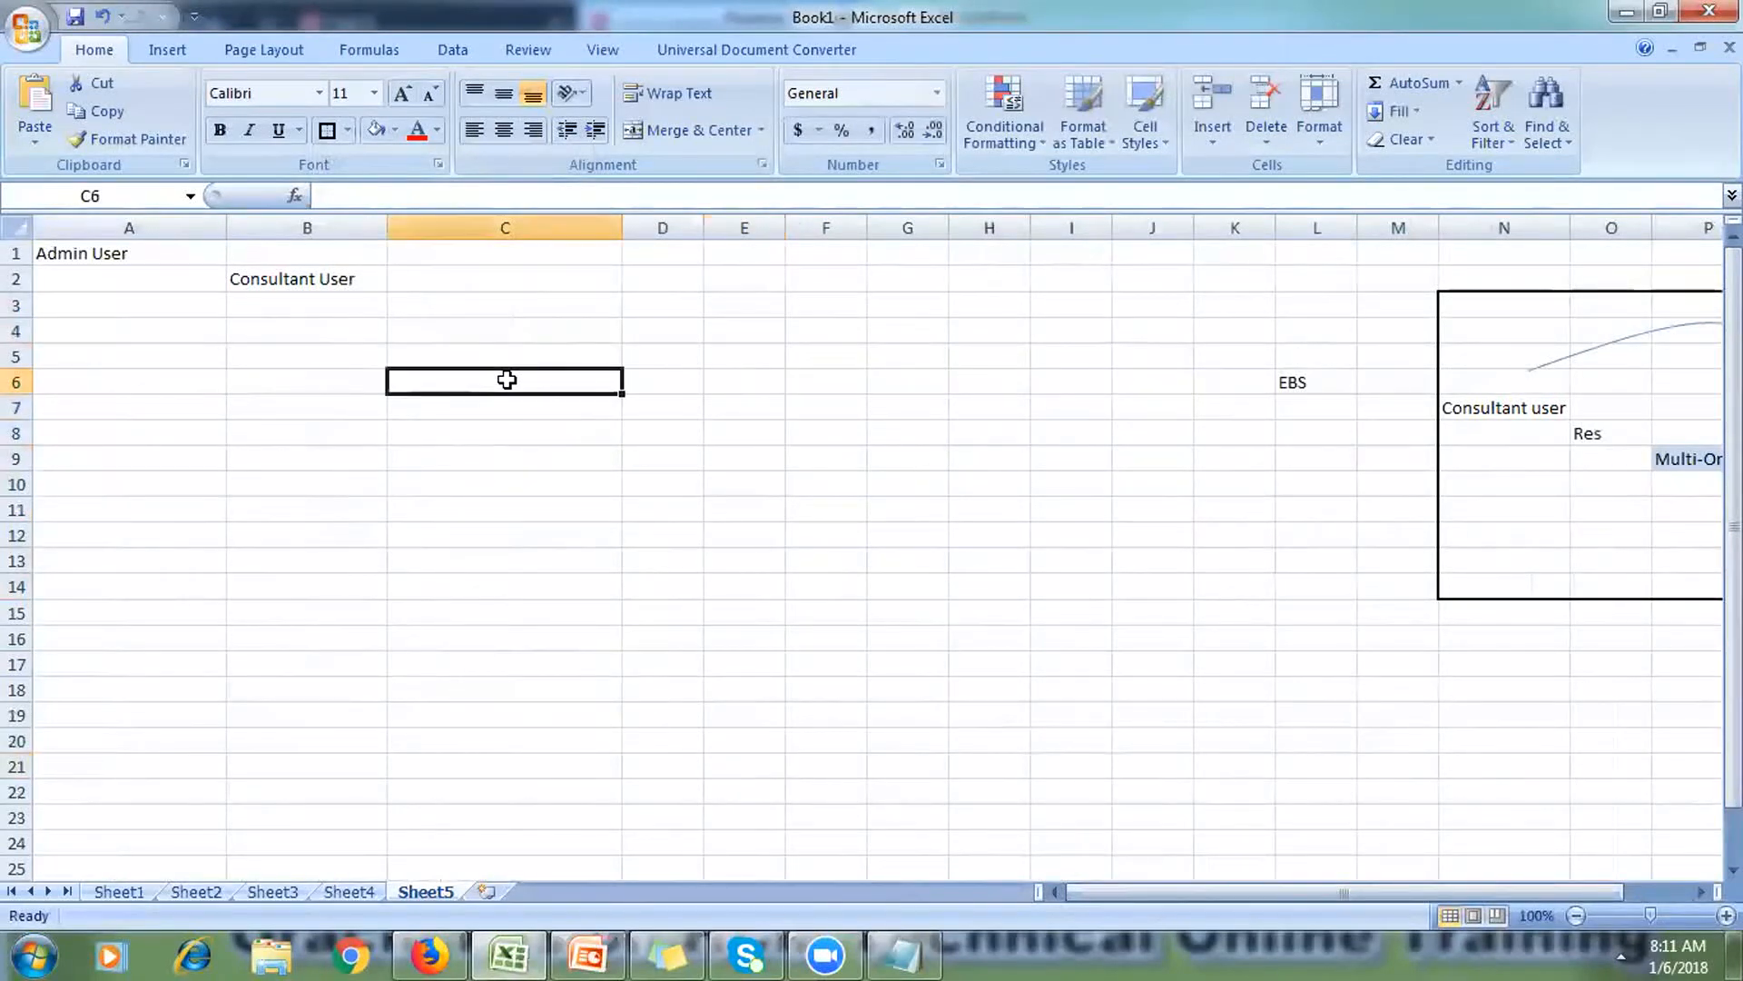
{"action": "left_click", "coordinate": [468, 311]}
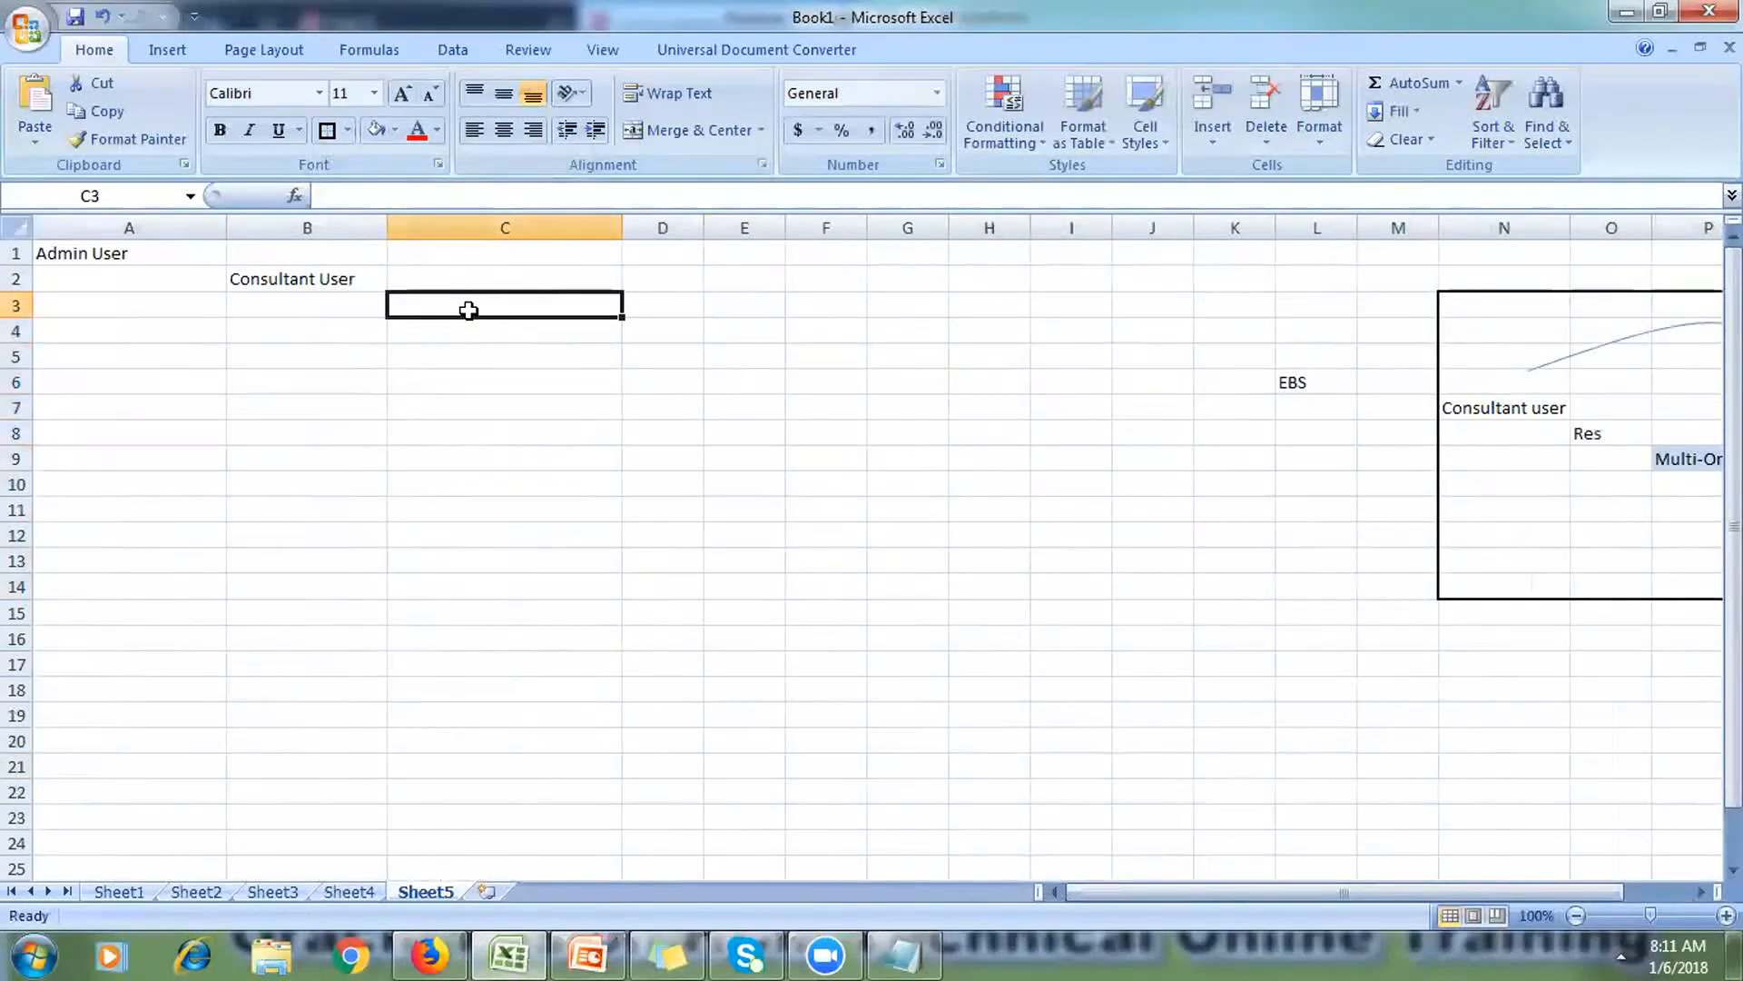
{"action": "left_click", "coordinate": [479, 277]}
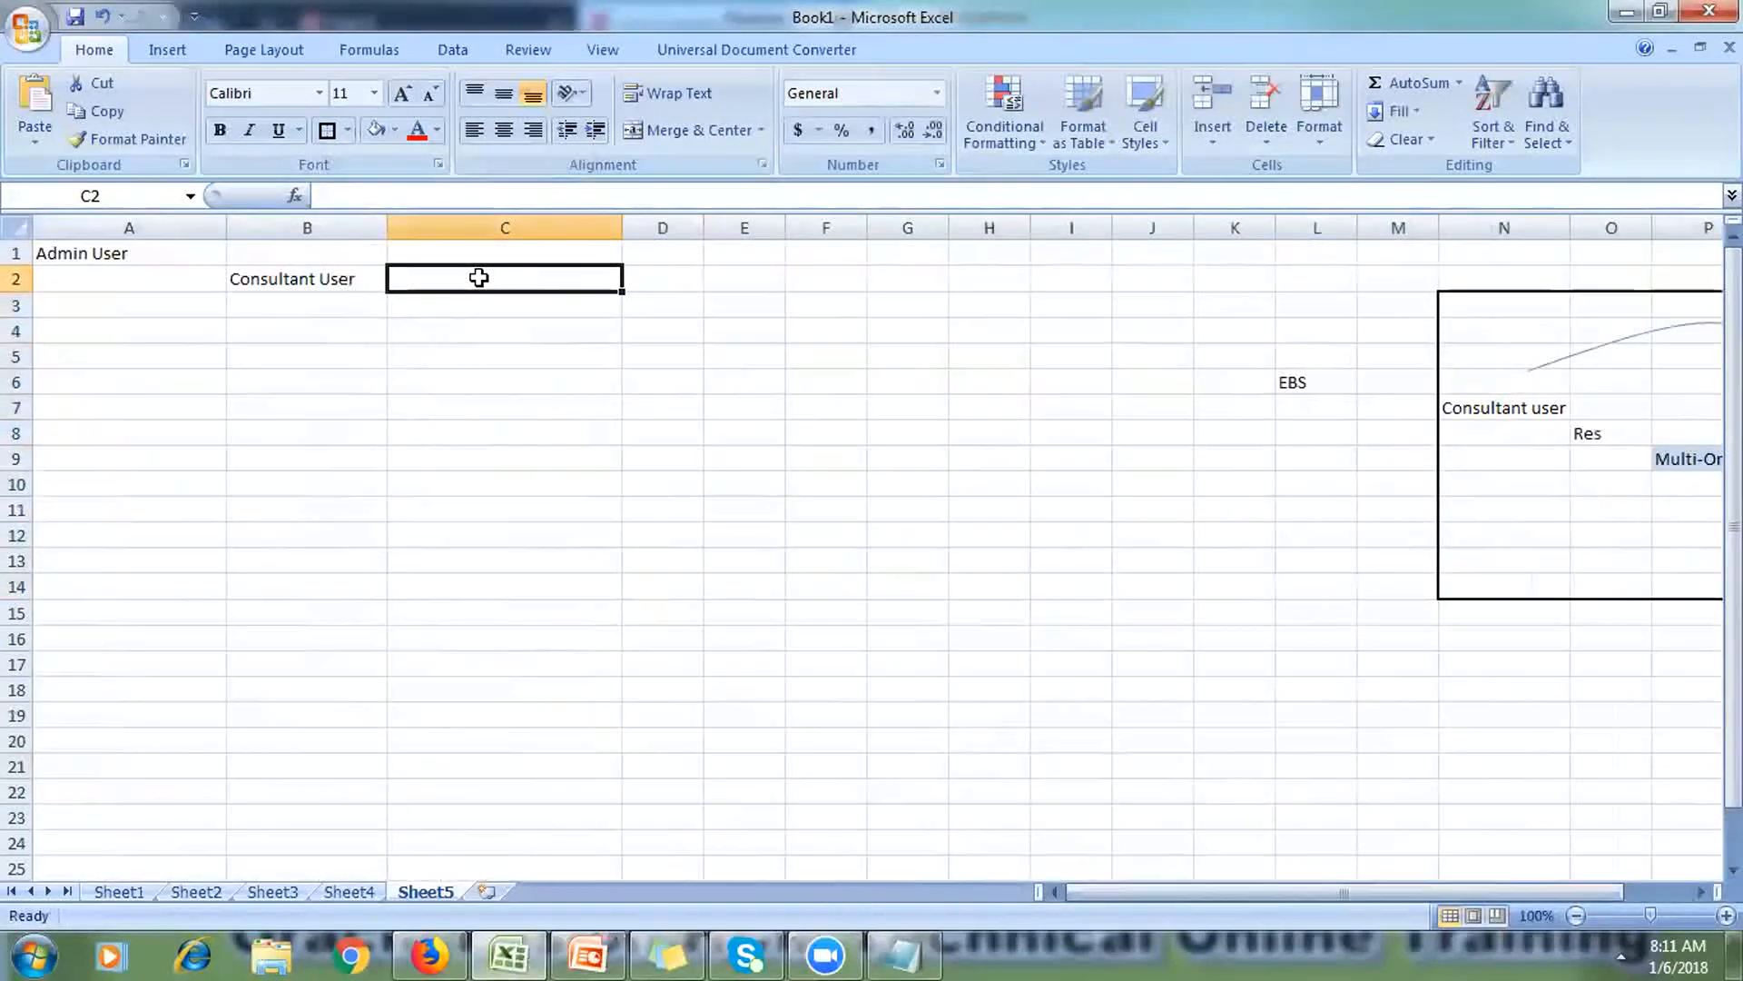
{"action": "left_click", "coordinate": [479, 298]}
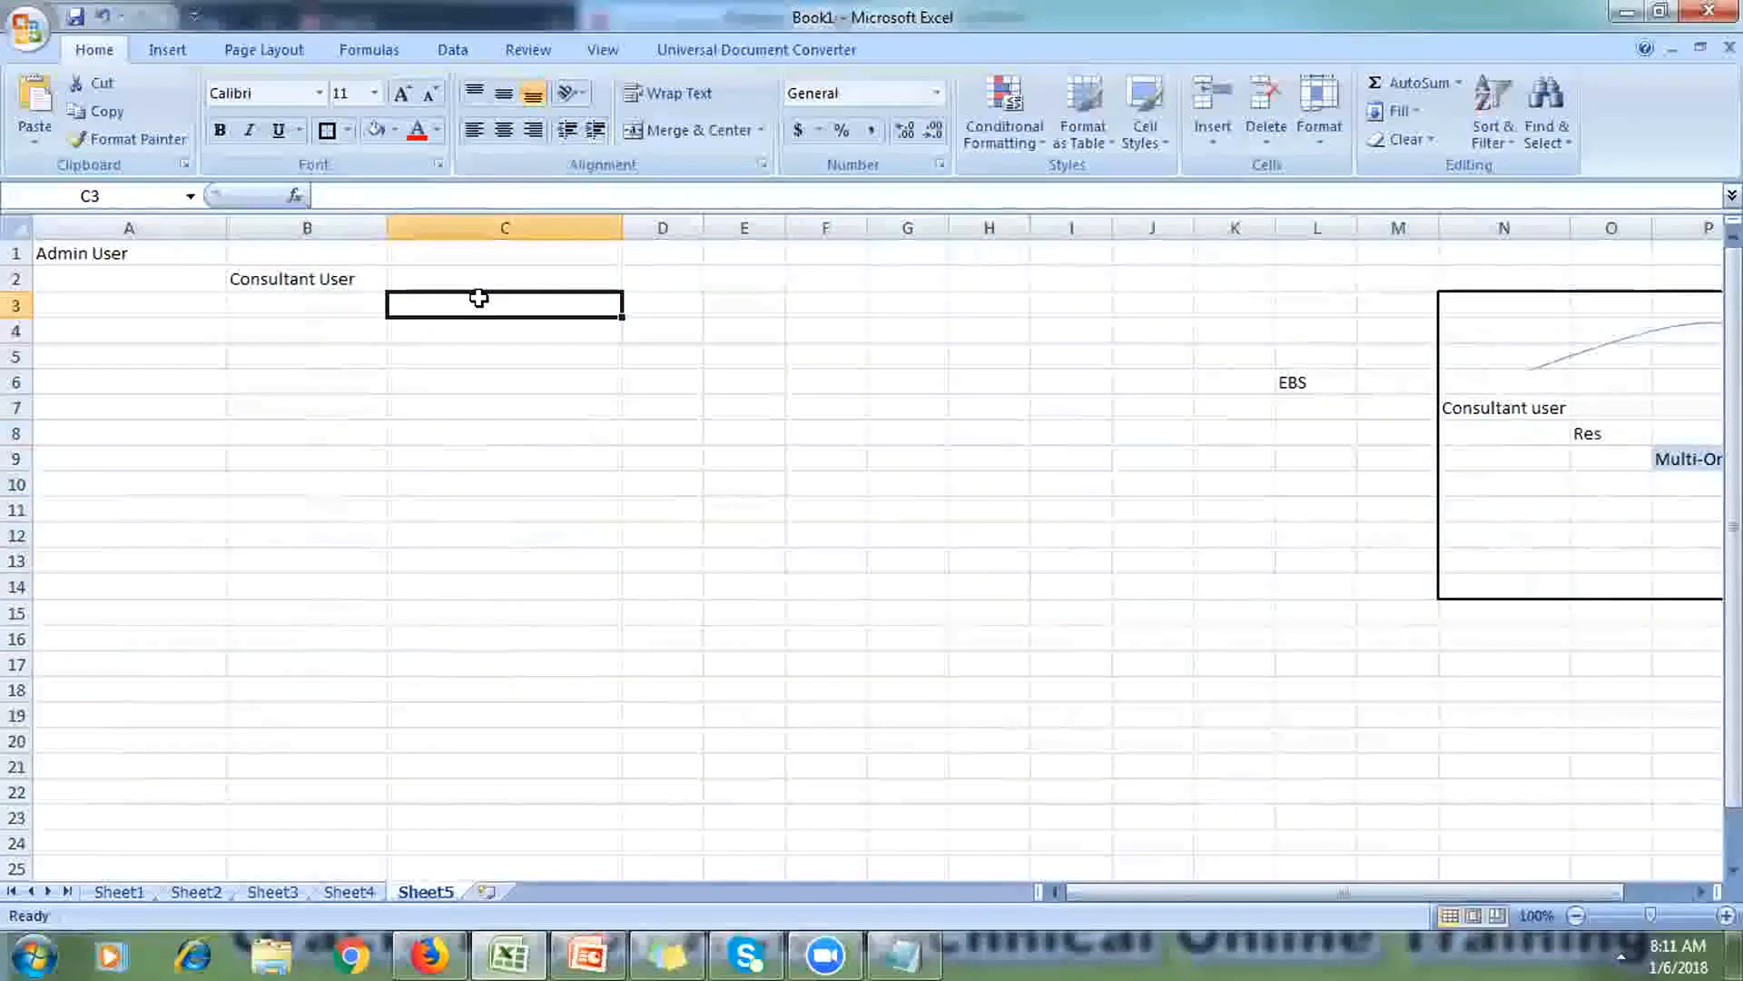
{"action": "type", "text": "Secu"}
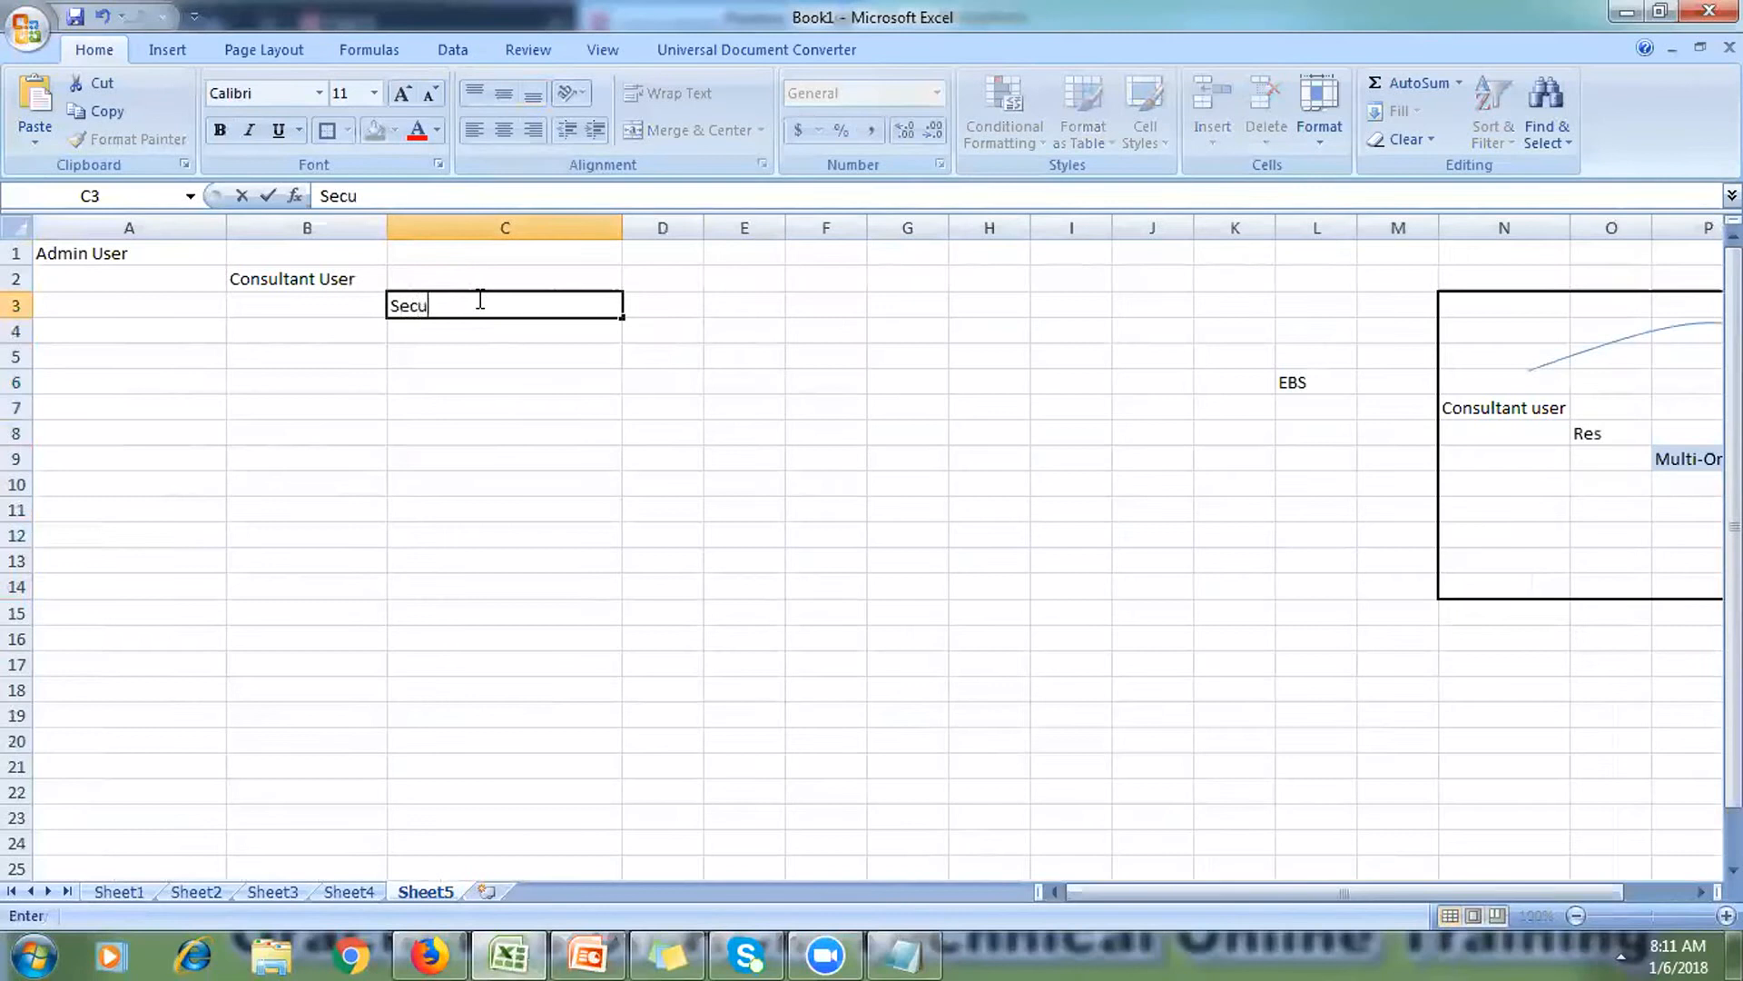
{"action": "type", "text": "rity Console"}
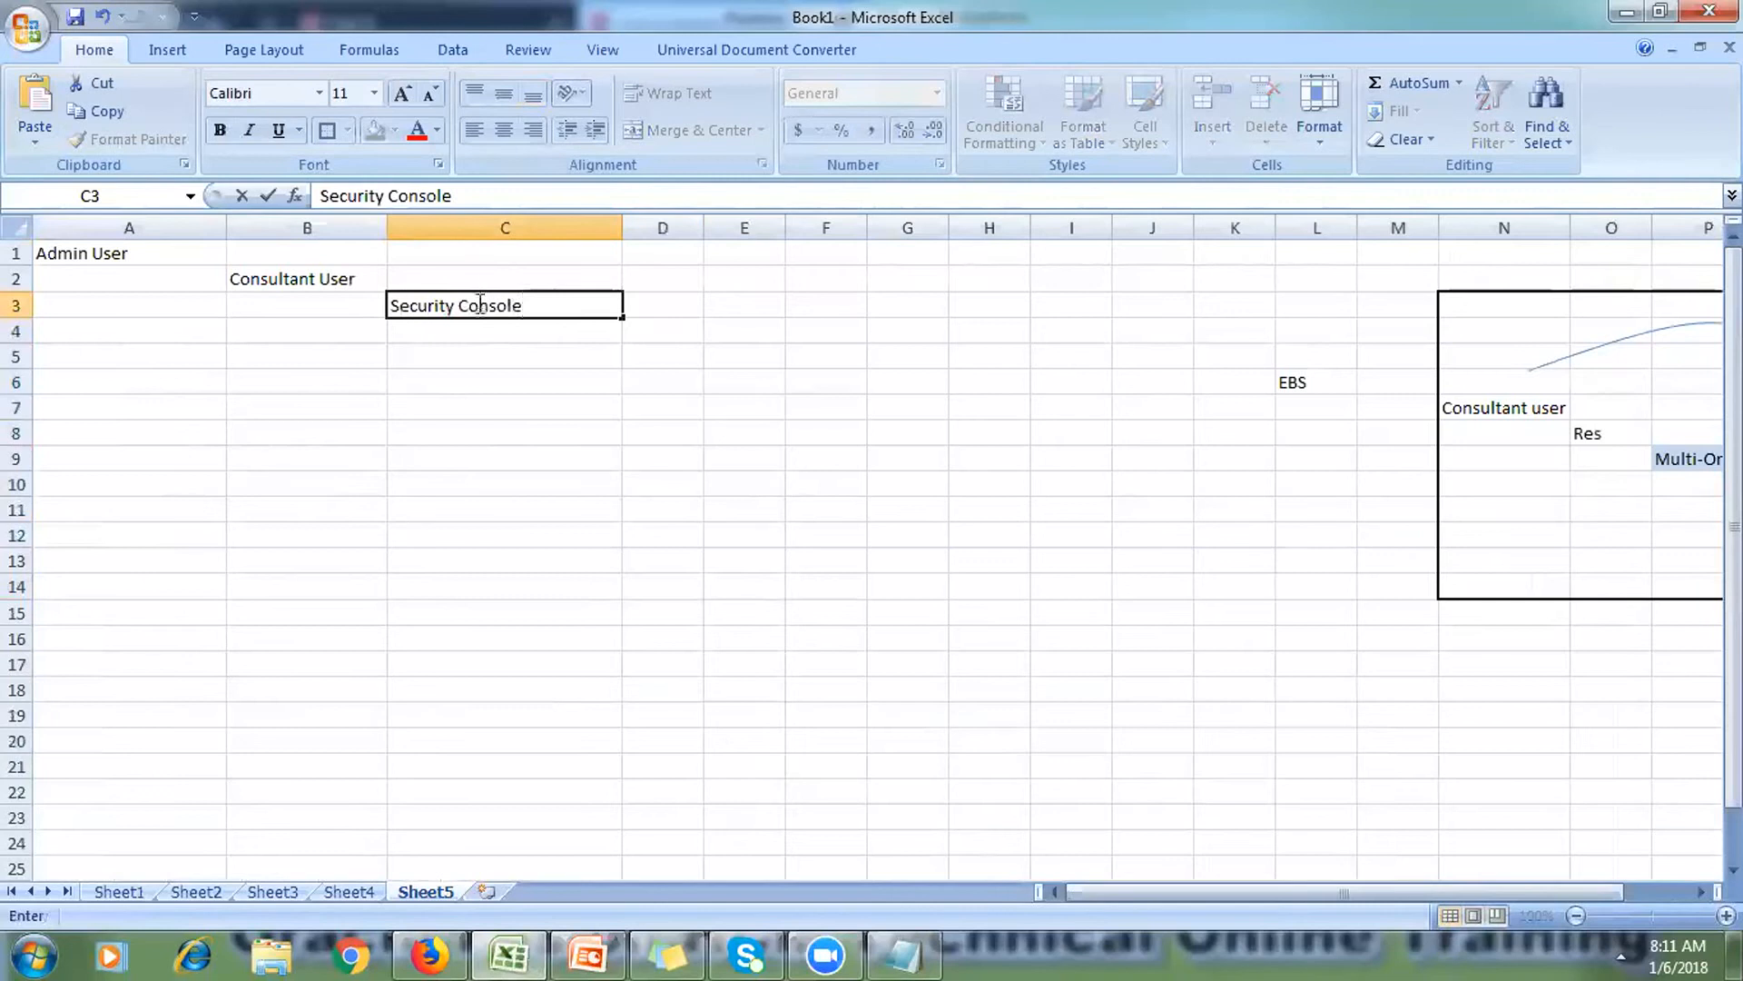
{"action": "left_click", "coordinate": [486, 378]}
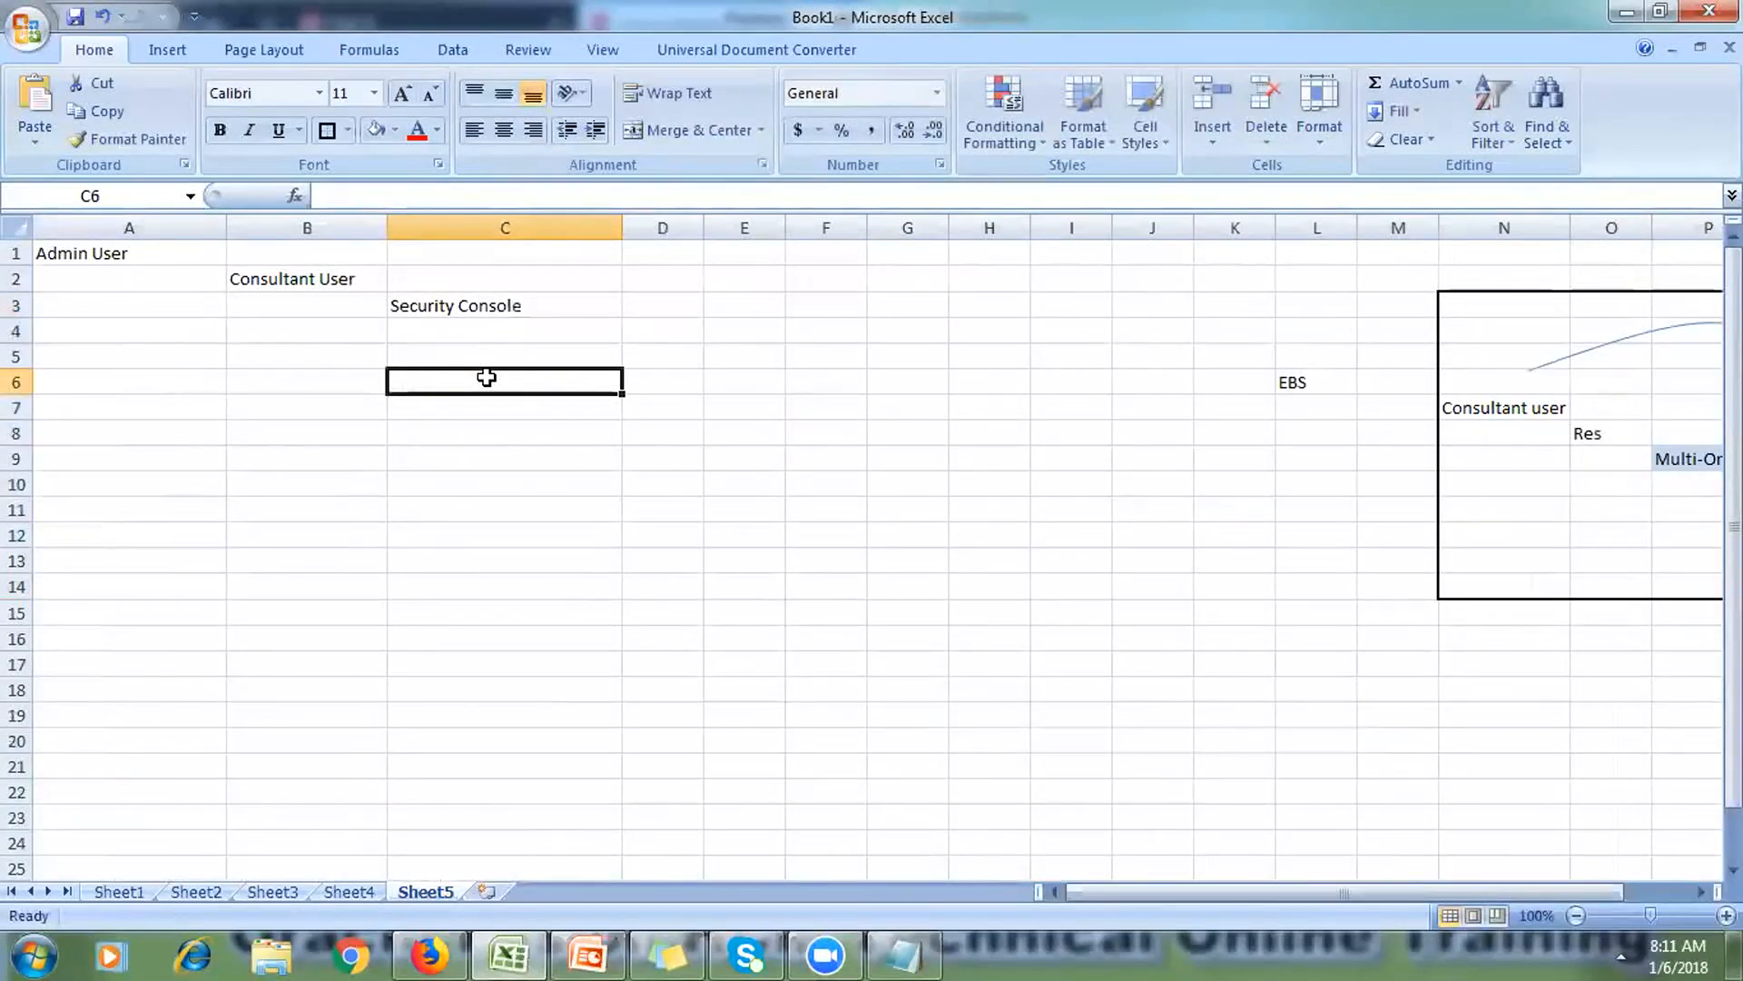
{"action": "left_click", "coordinate": [678, 327]}
{"action": "left_click_drag", "start_coordinate": [698, 221], "coordinate": [959, 292]}
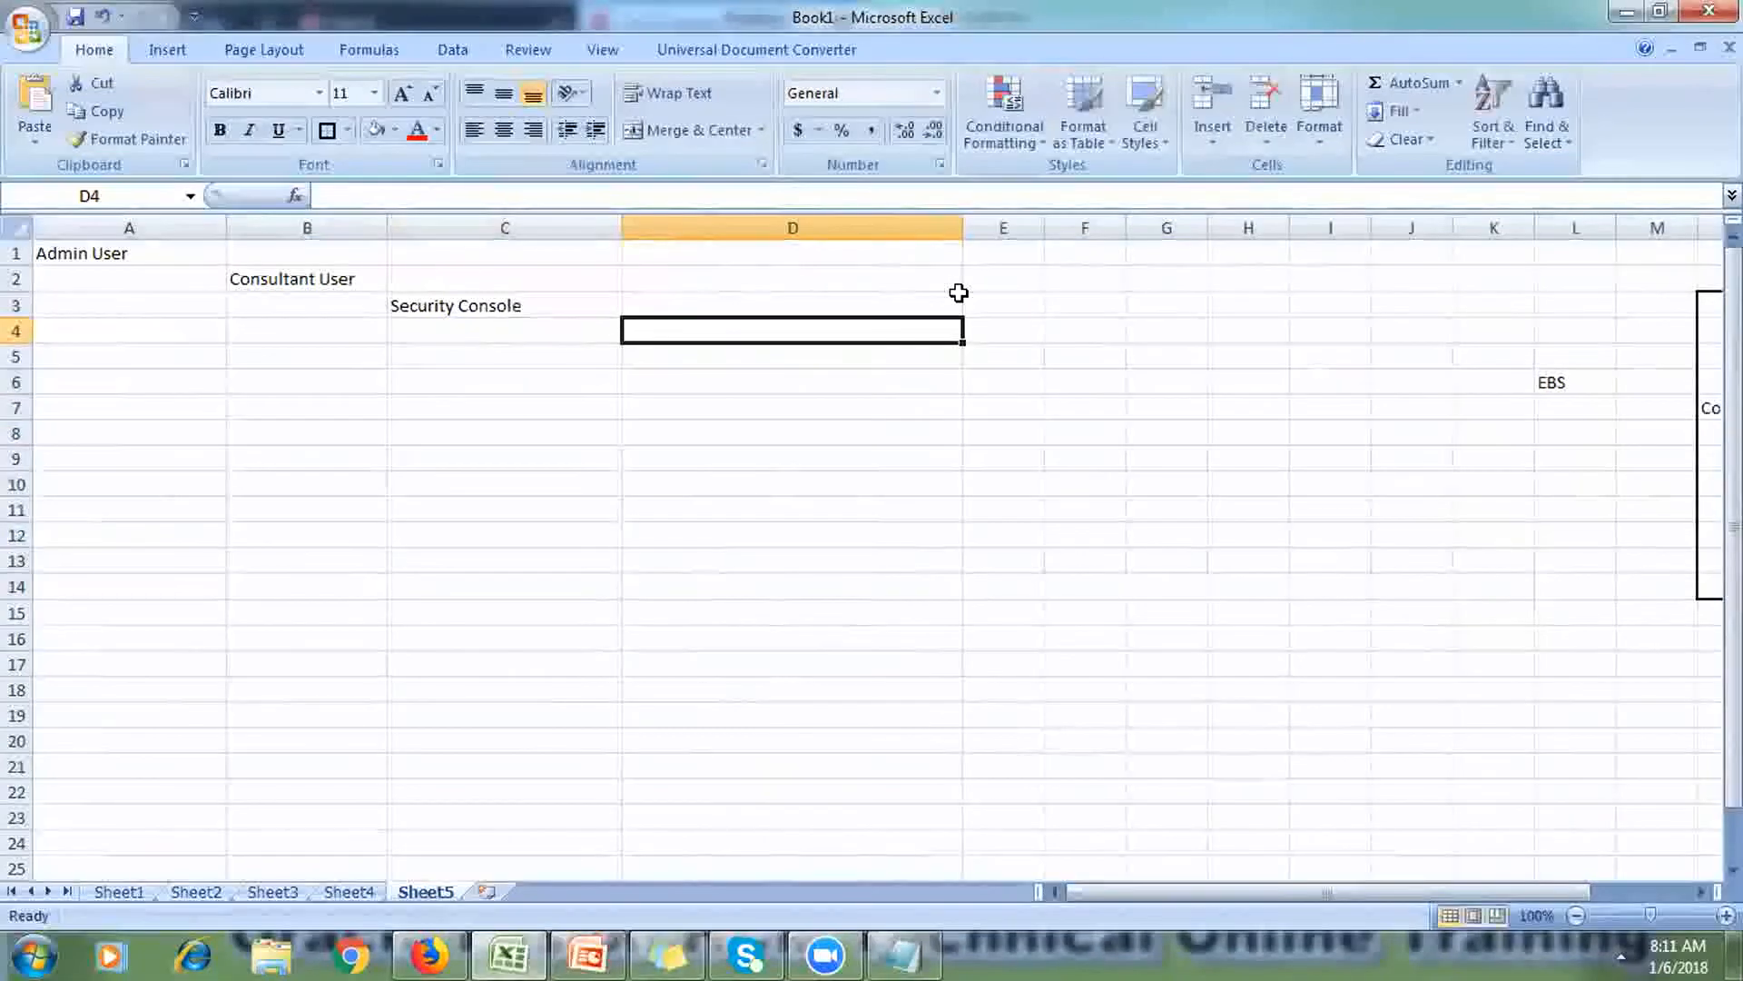
Step: Enter 'Application Implementation Consultant' in D4 with All Borders and centre alignment
{"action": "type", "text": "A"}
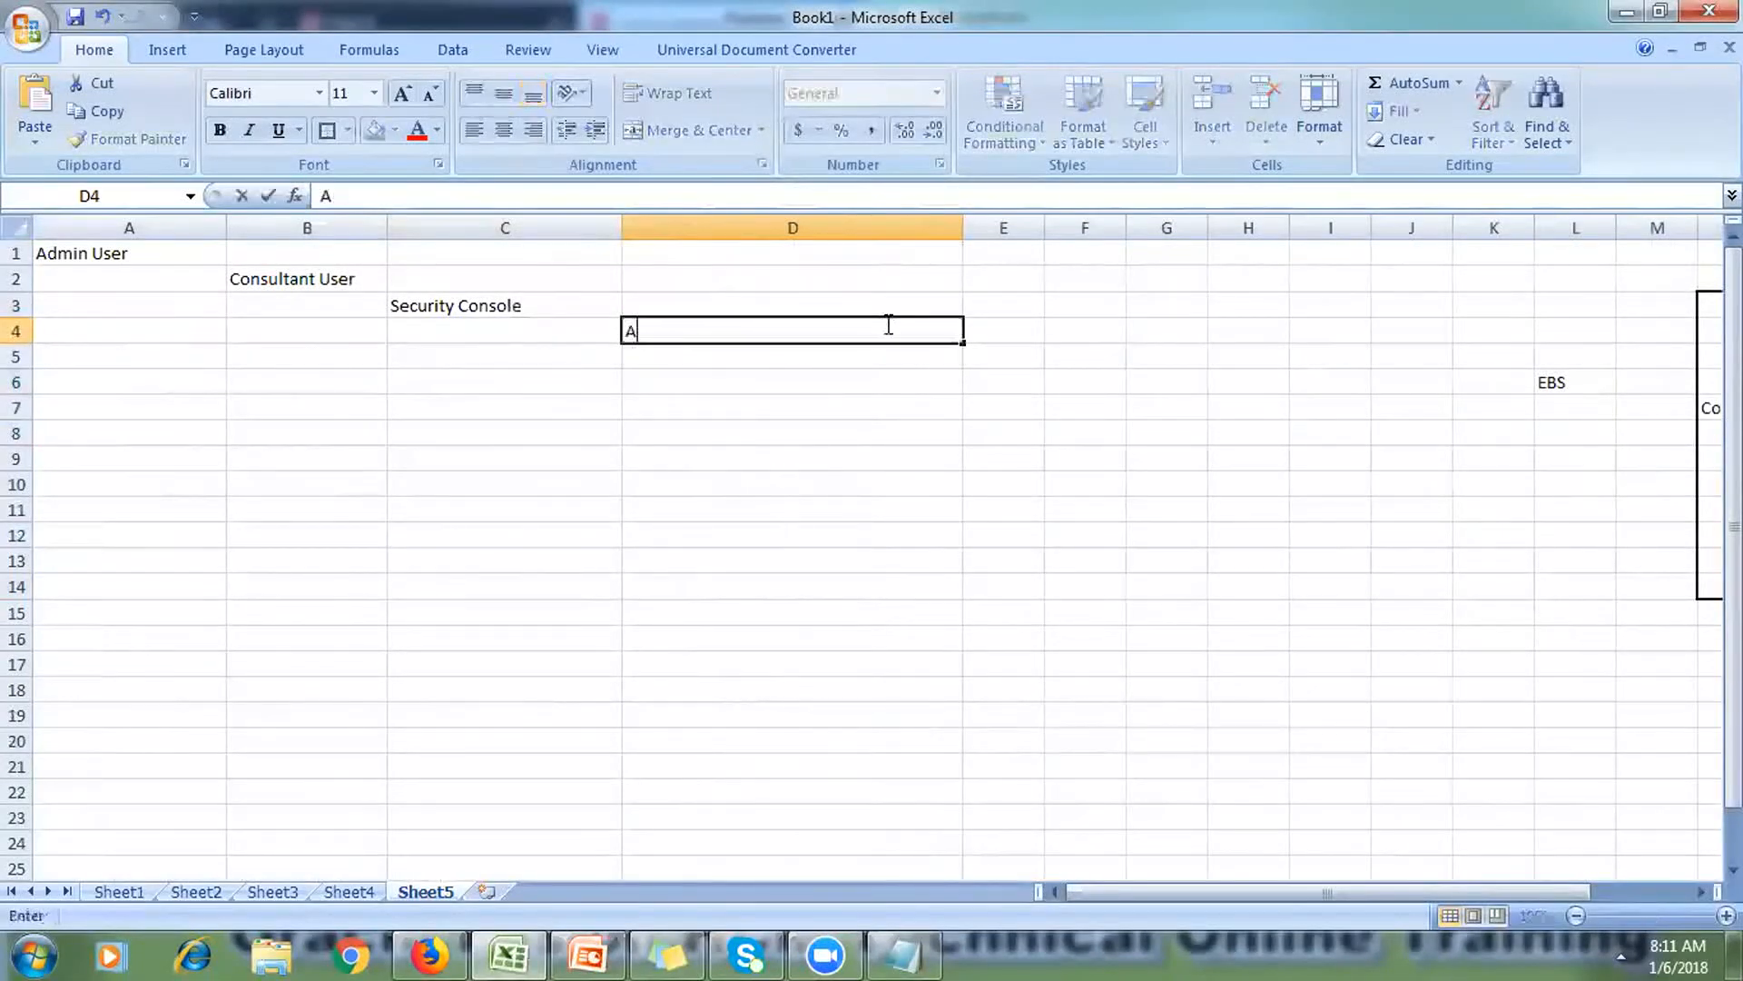
{"action": "type", "text": "pplication Implementation Consultant"}
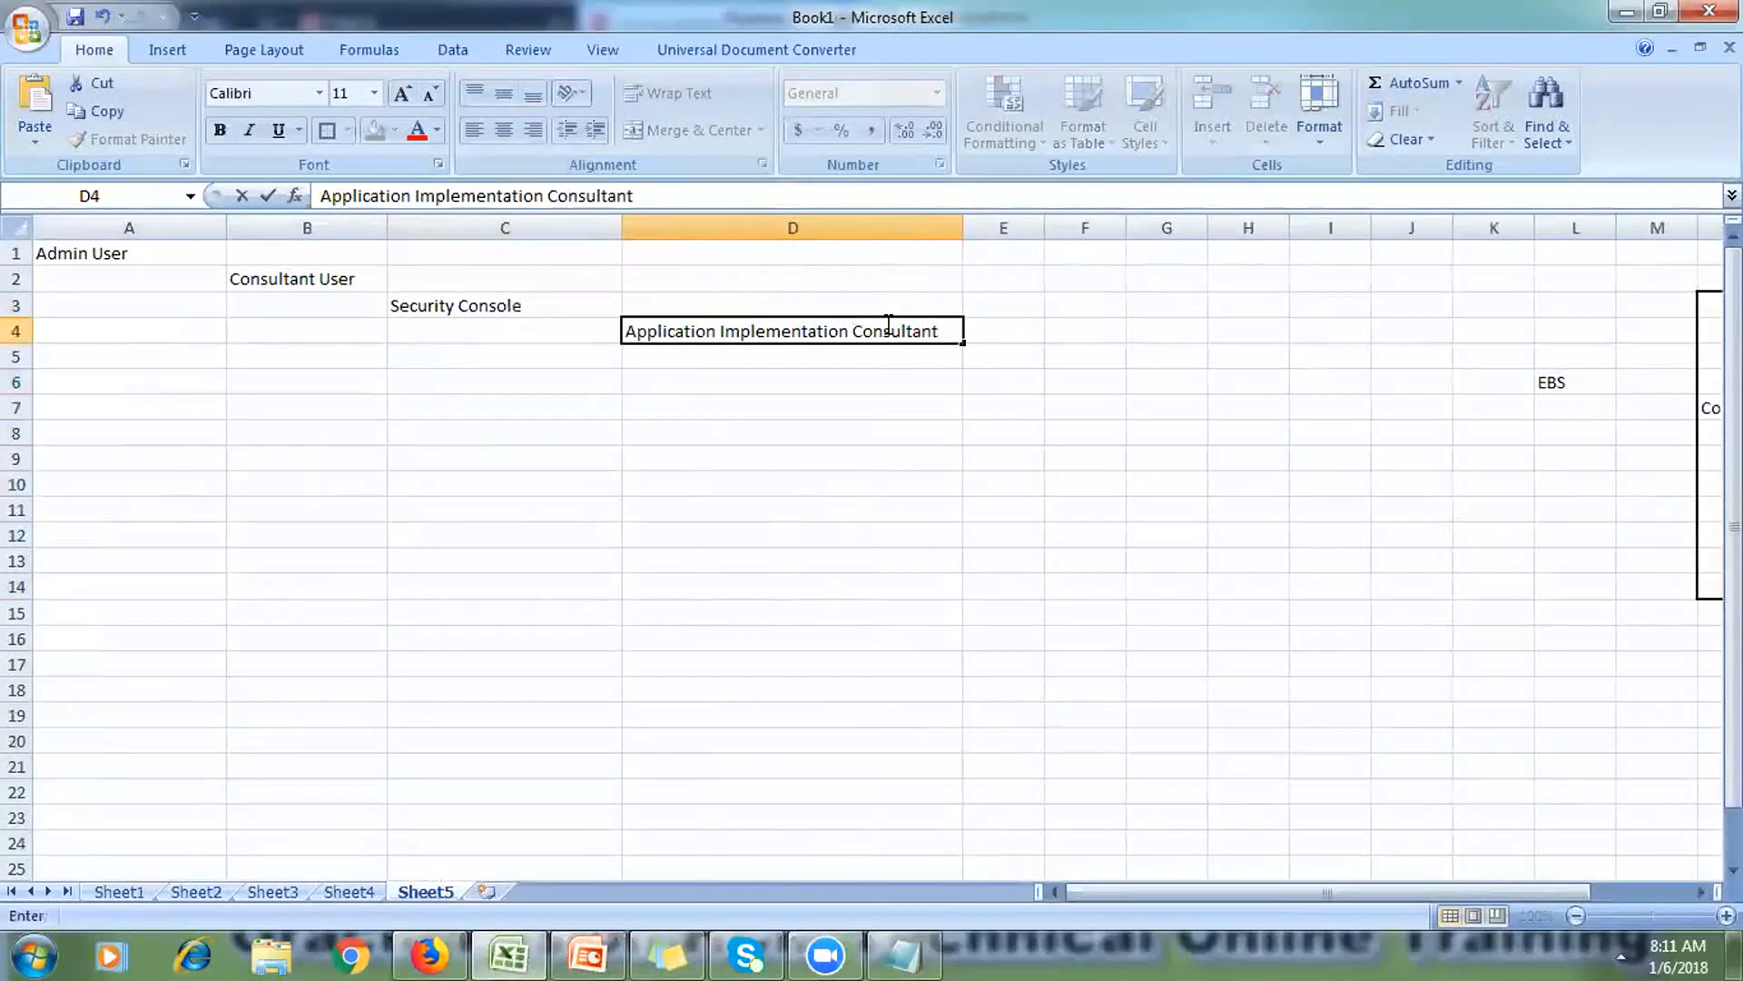
{"action": "key", "text": "Return"}
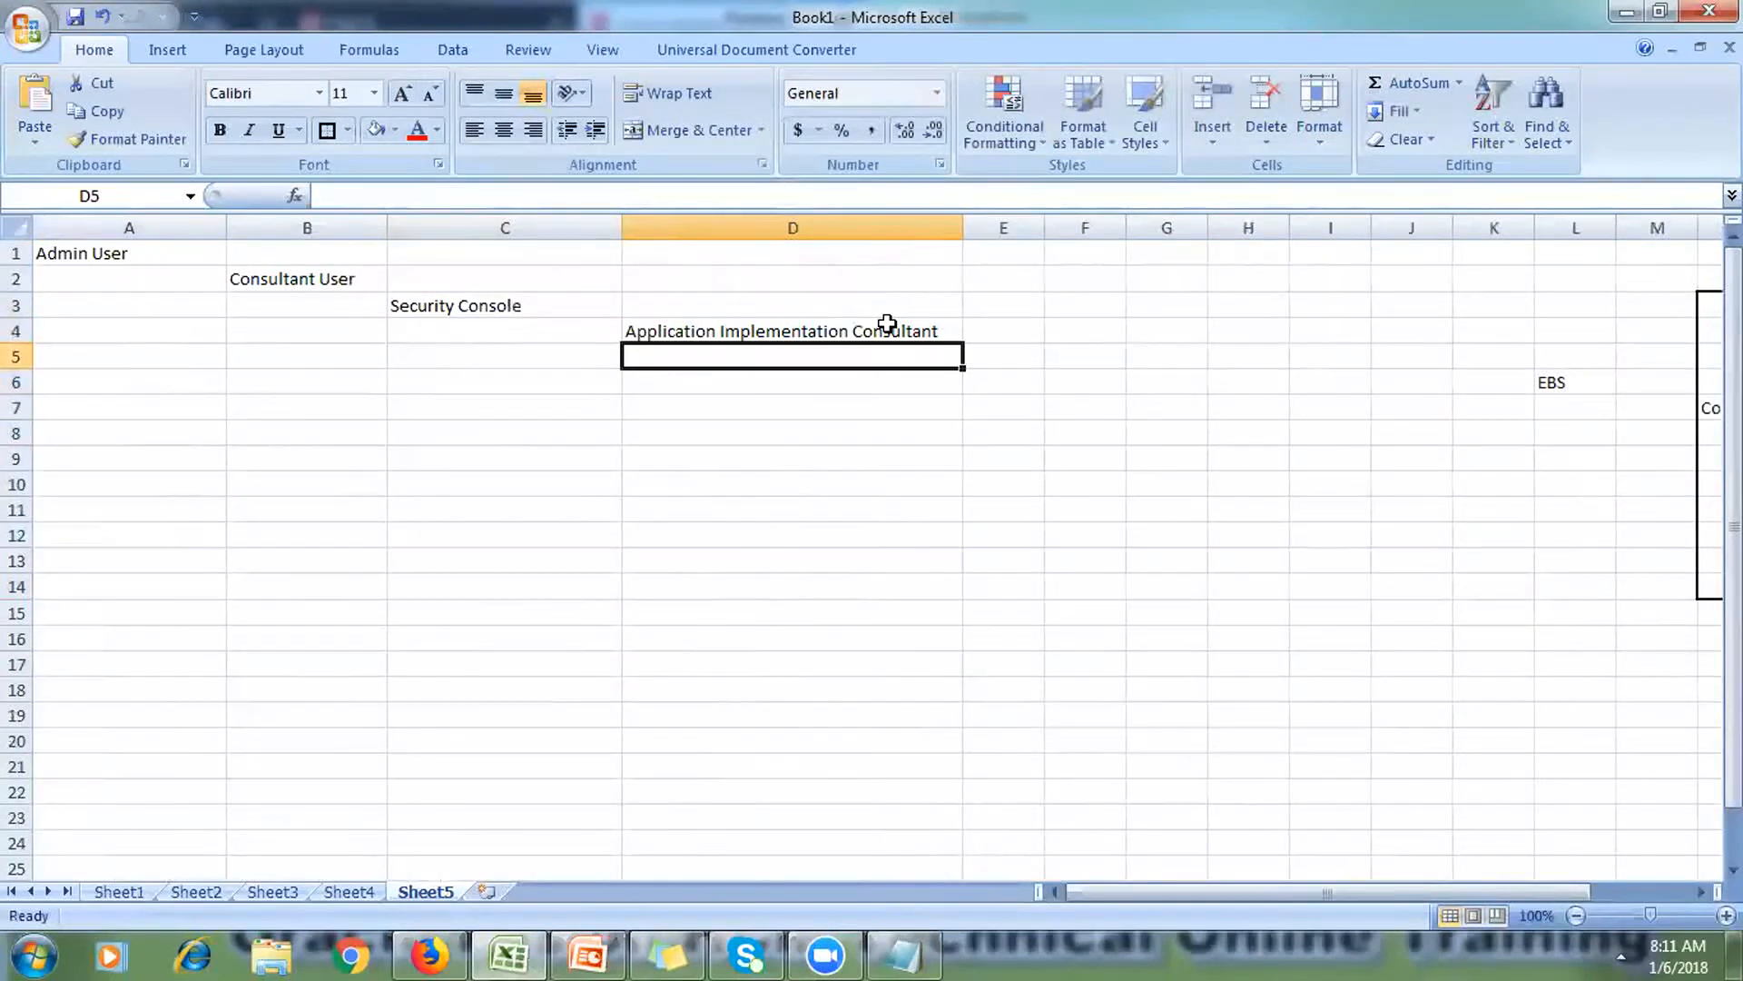
{"action": "left_click", "coordinate": [887, 323]}
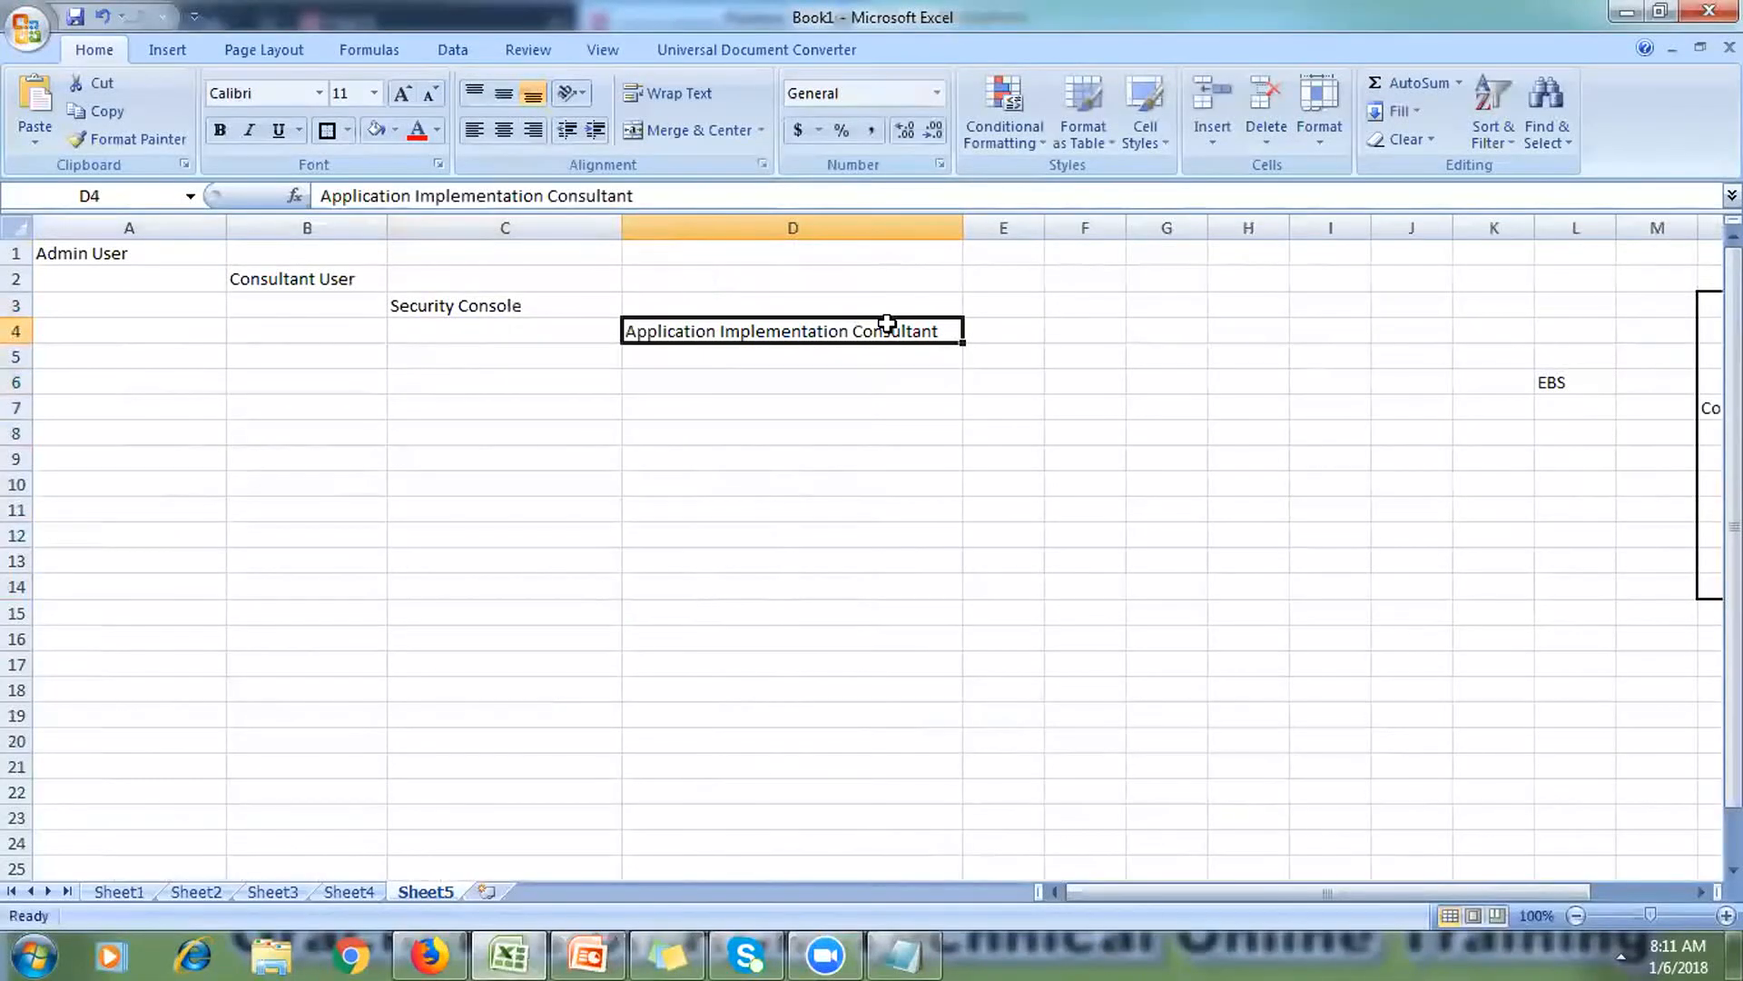
{"action": "left_click", "coordinate": [350, 132]}
{"action": "left_click", "coordinate": [400, 344]}
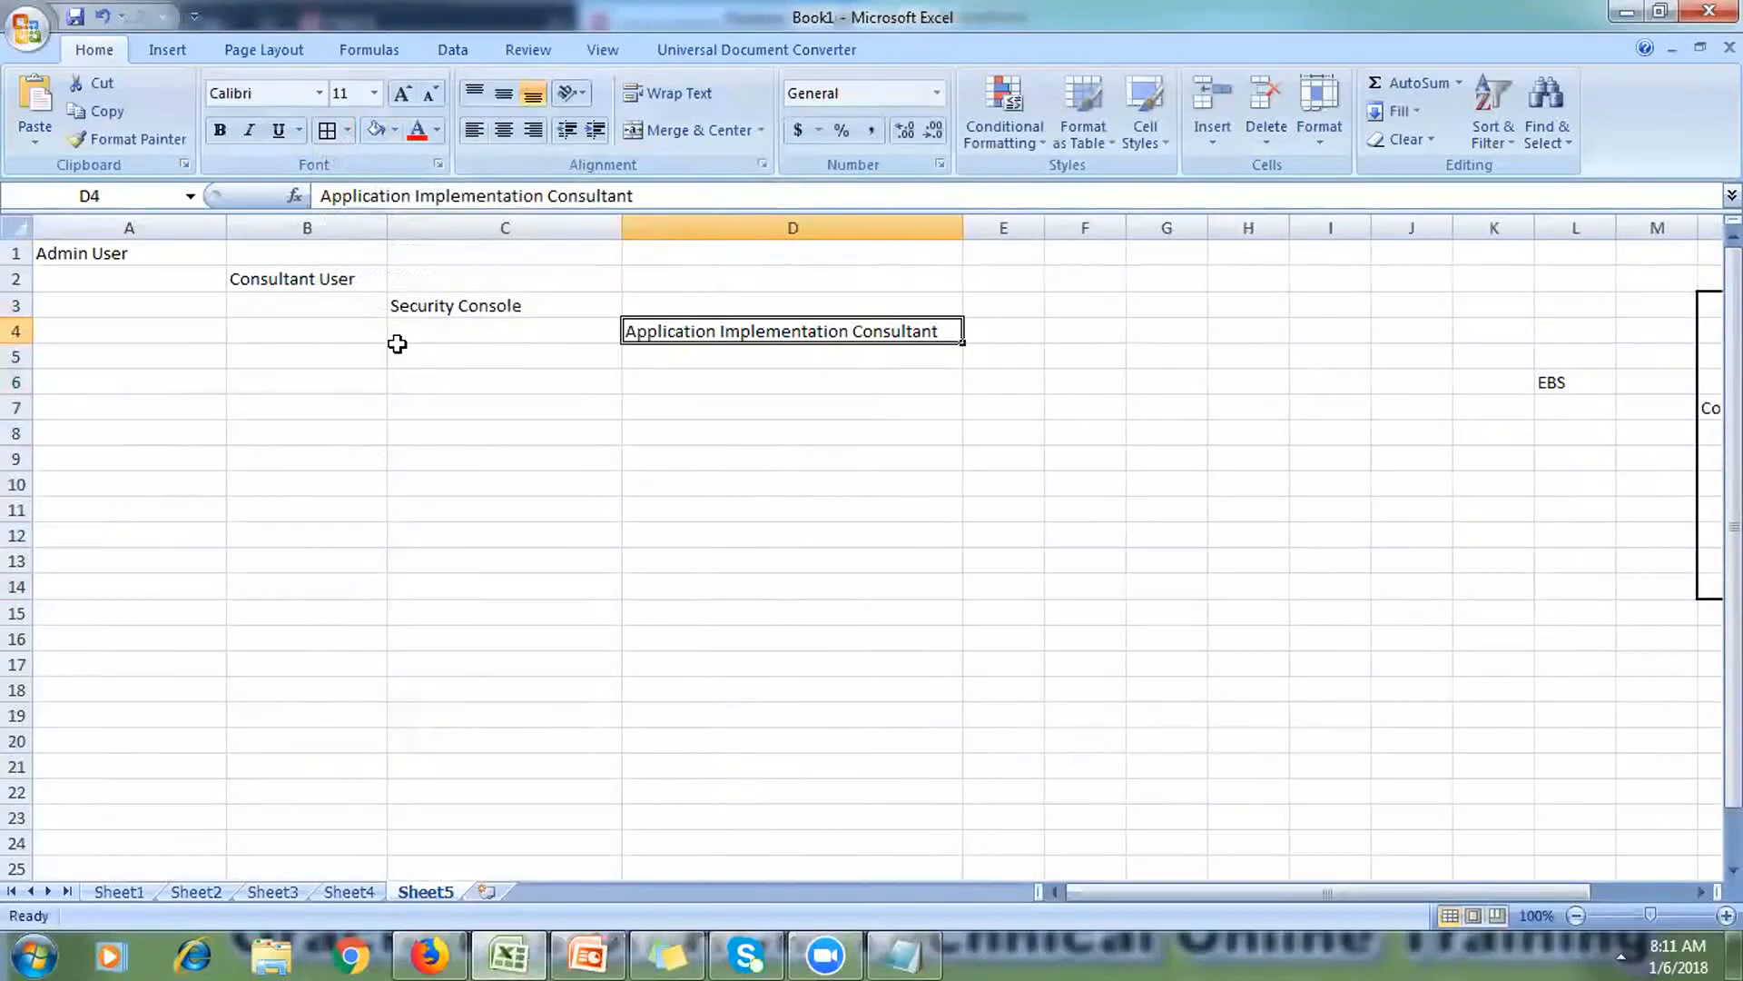
{"action": "left_click", "coordinate": [500, 132]}
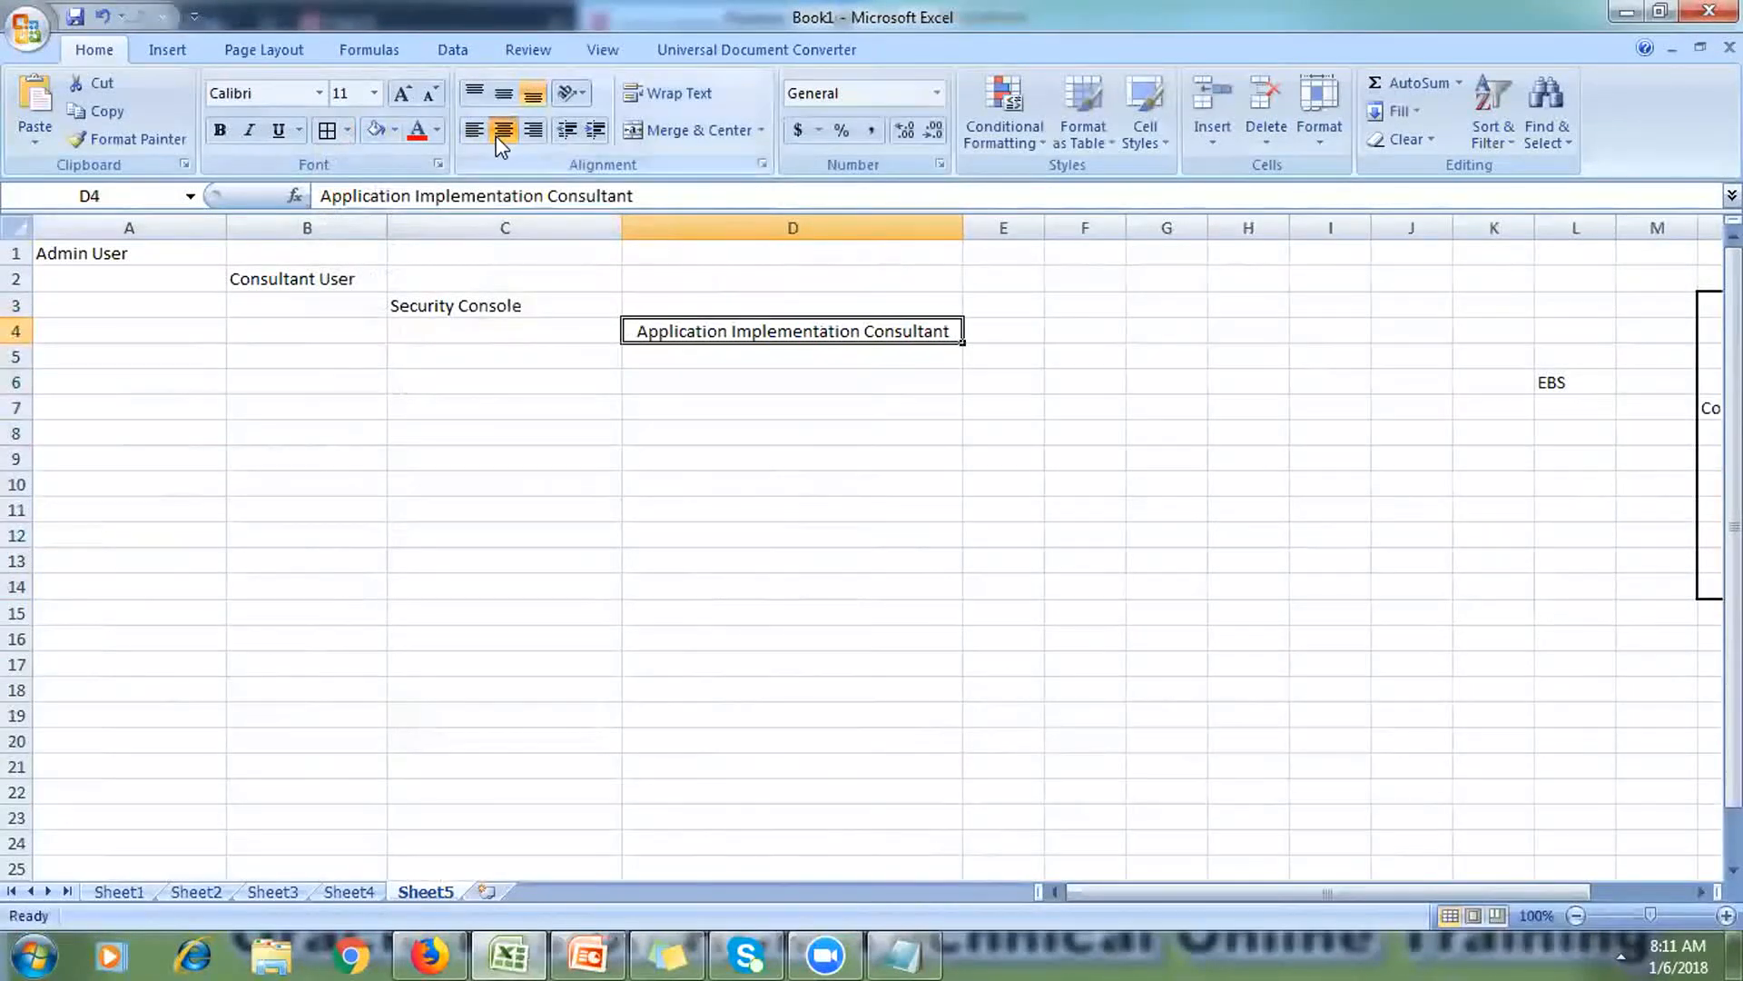
{"action": "left_click", "coordinate": [1076, 324]}
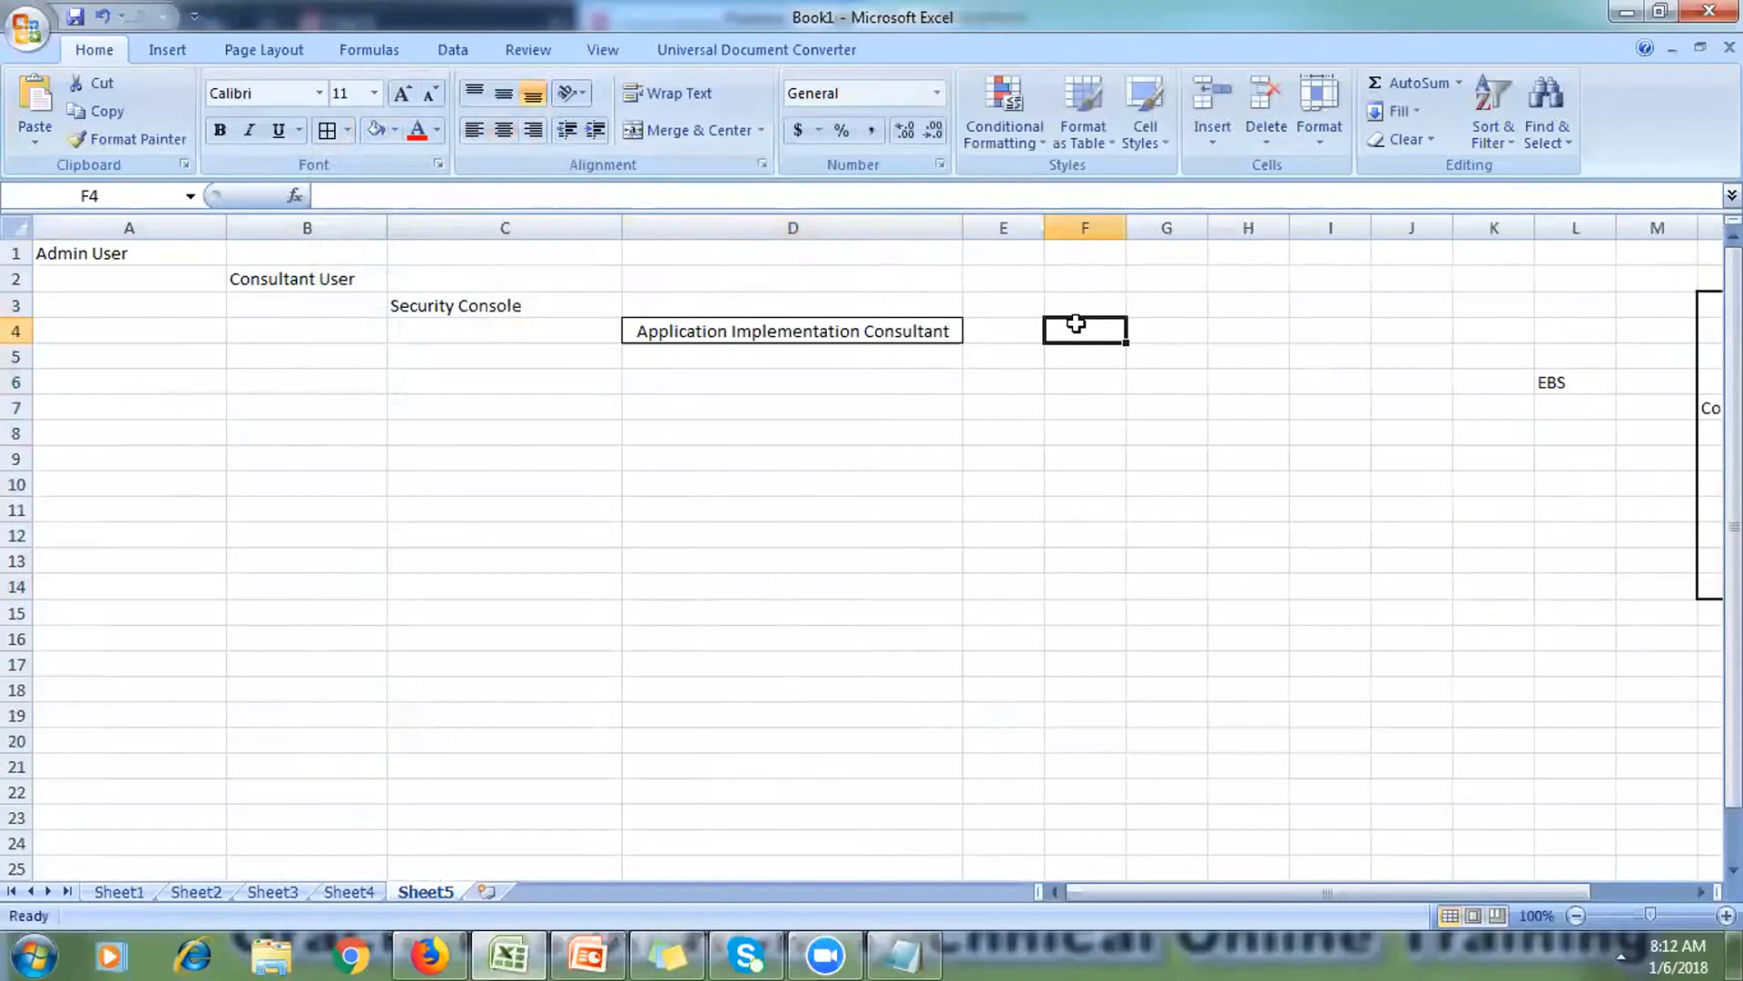
Step: Enter 'FSM' in F4 beside the role and centre it
{"action": "type", "text": "FSM"}
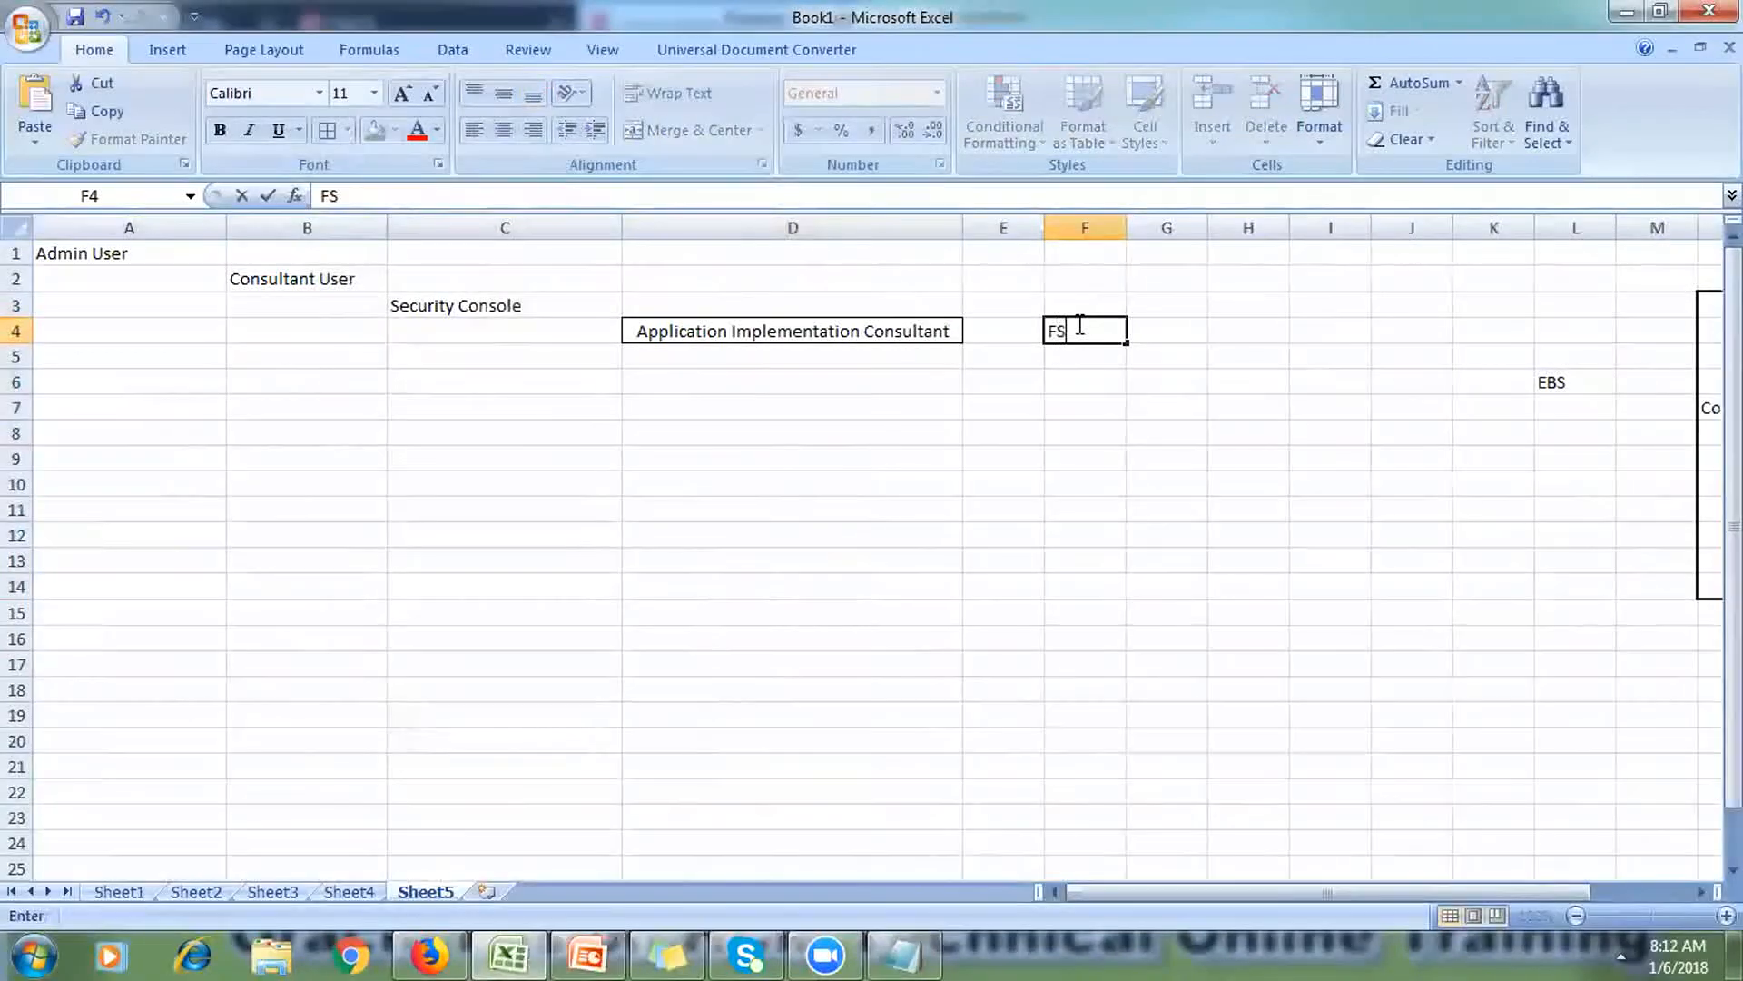
{"action": "key", "text": "Tab"}
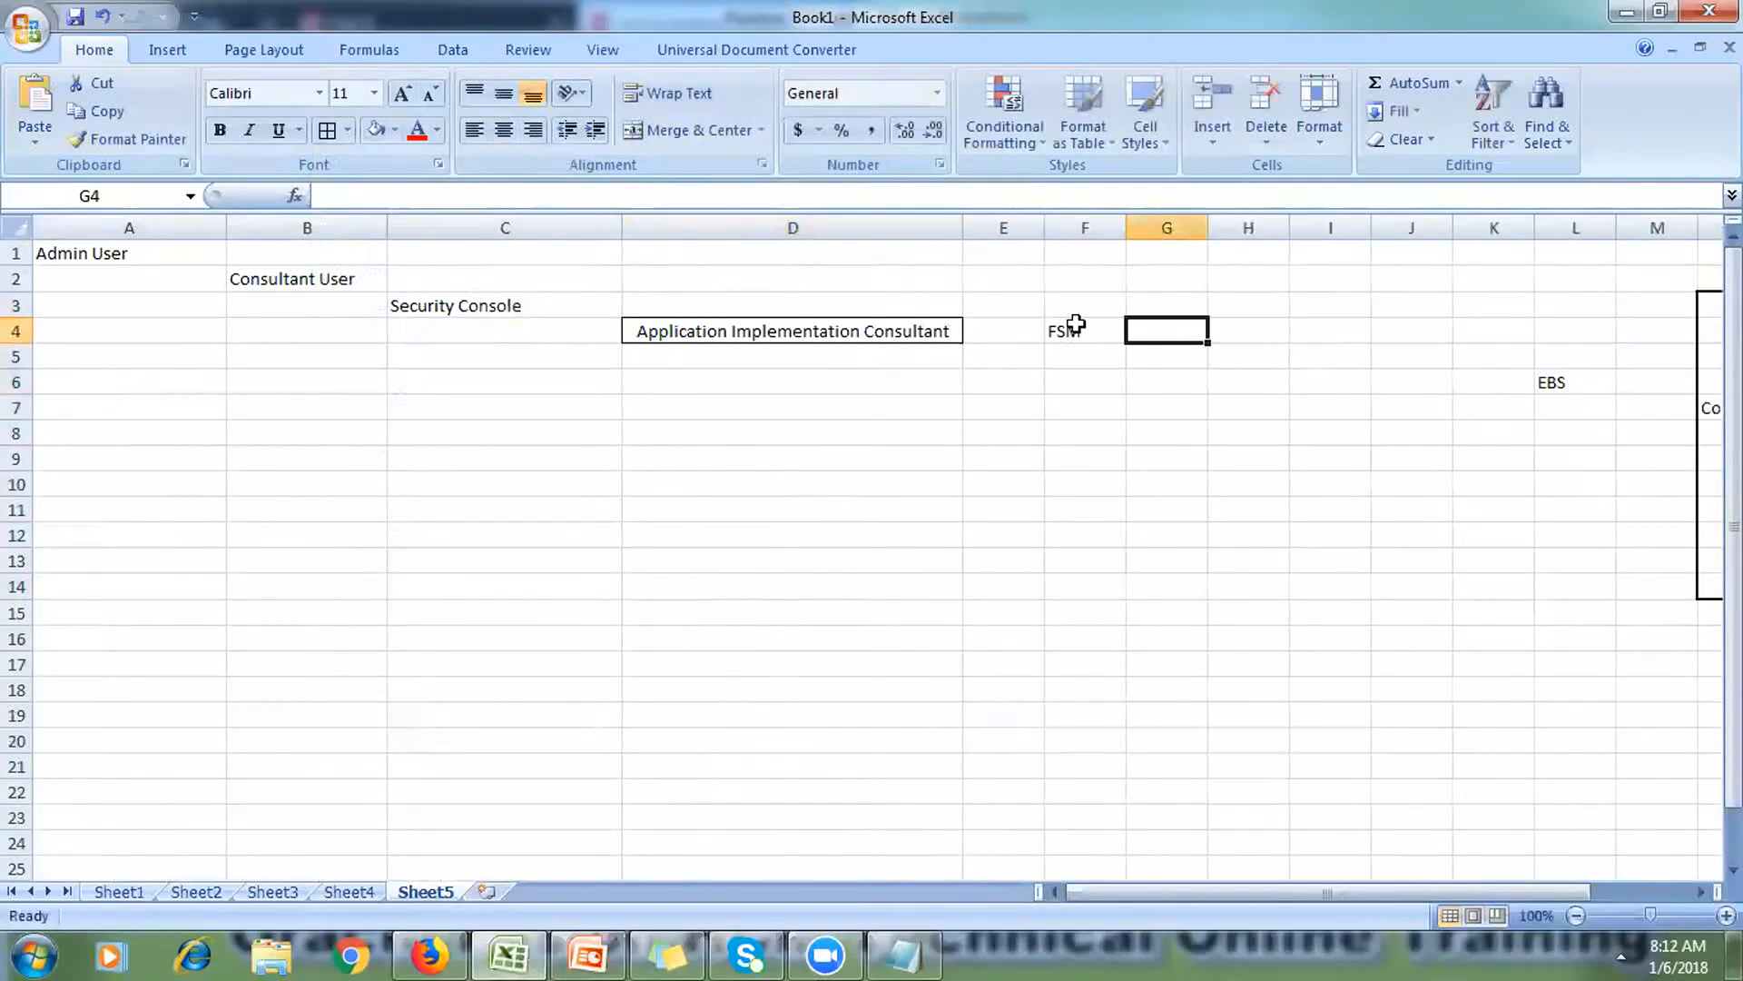
{"action": "left_click", "coordinate": [1076, 324]}
{"action": "left_click", "coordinate": [503, 132]}
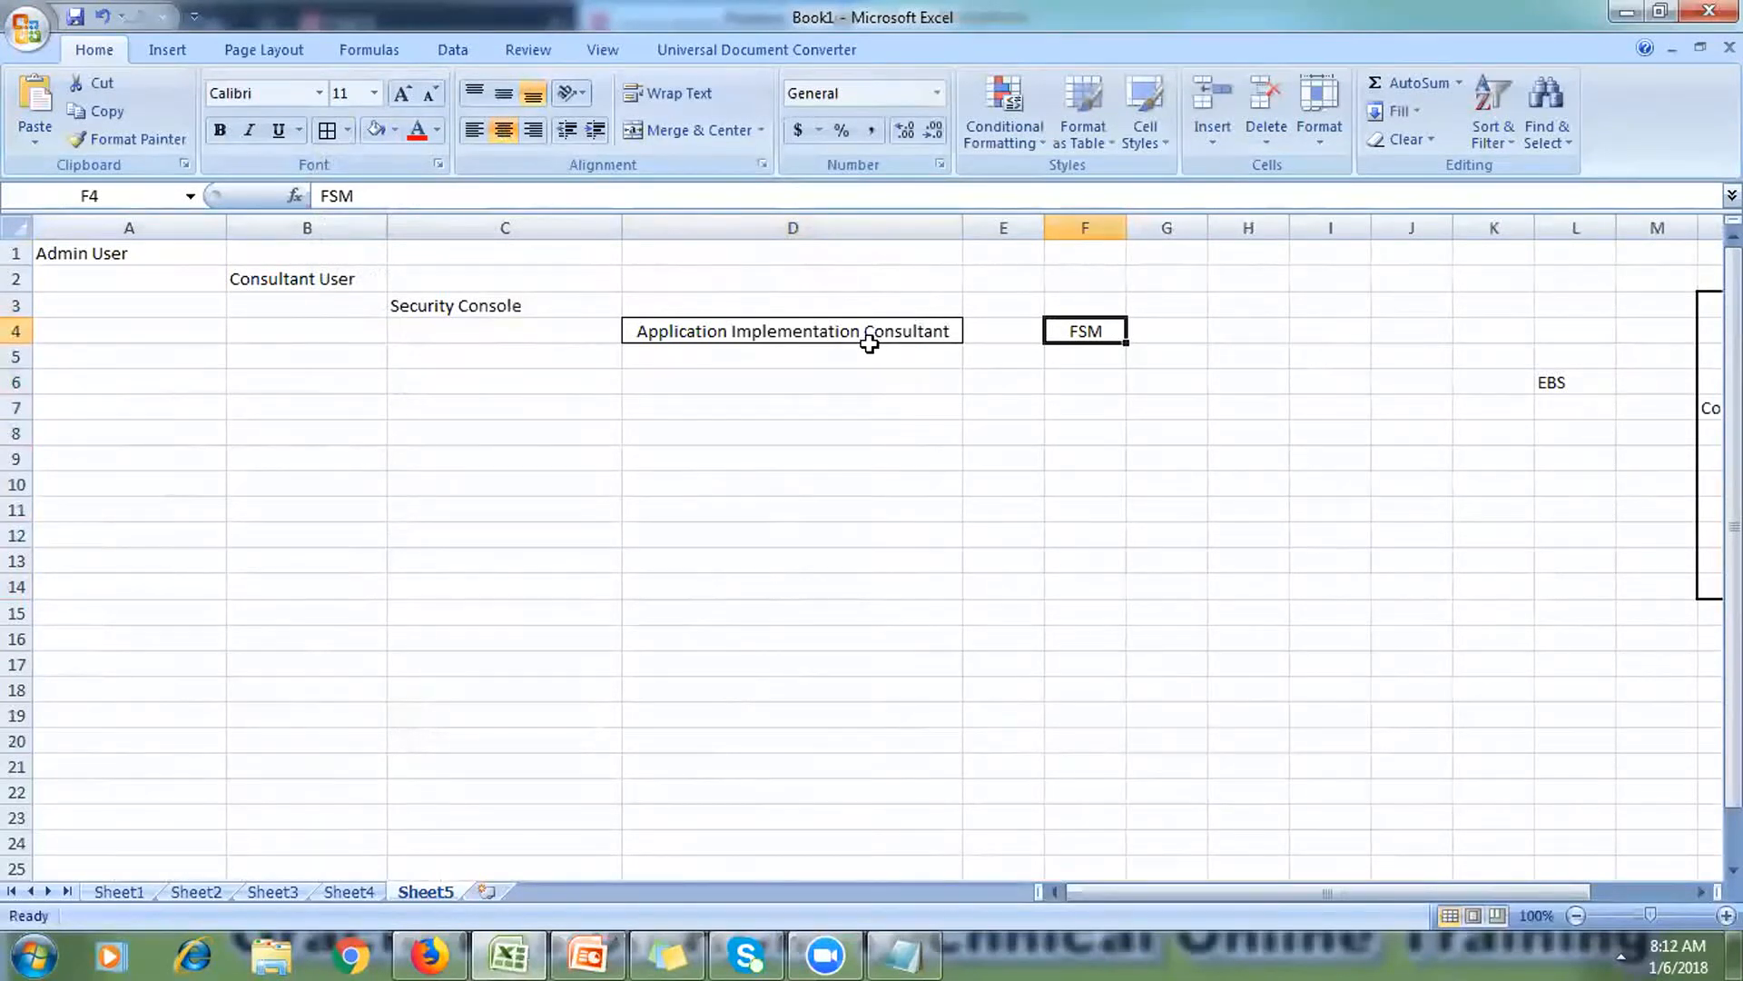
{"action": "left_click", "coordinate": [793, 330]}
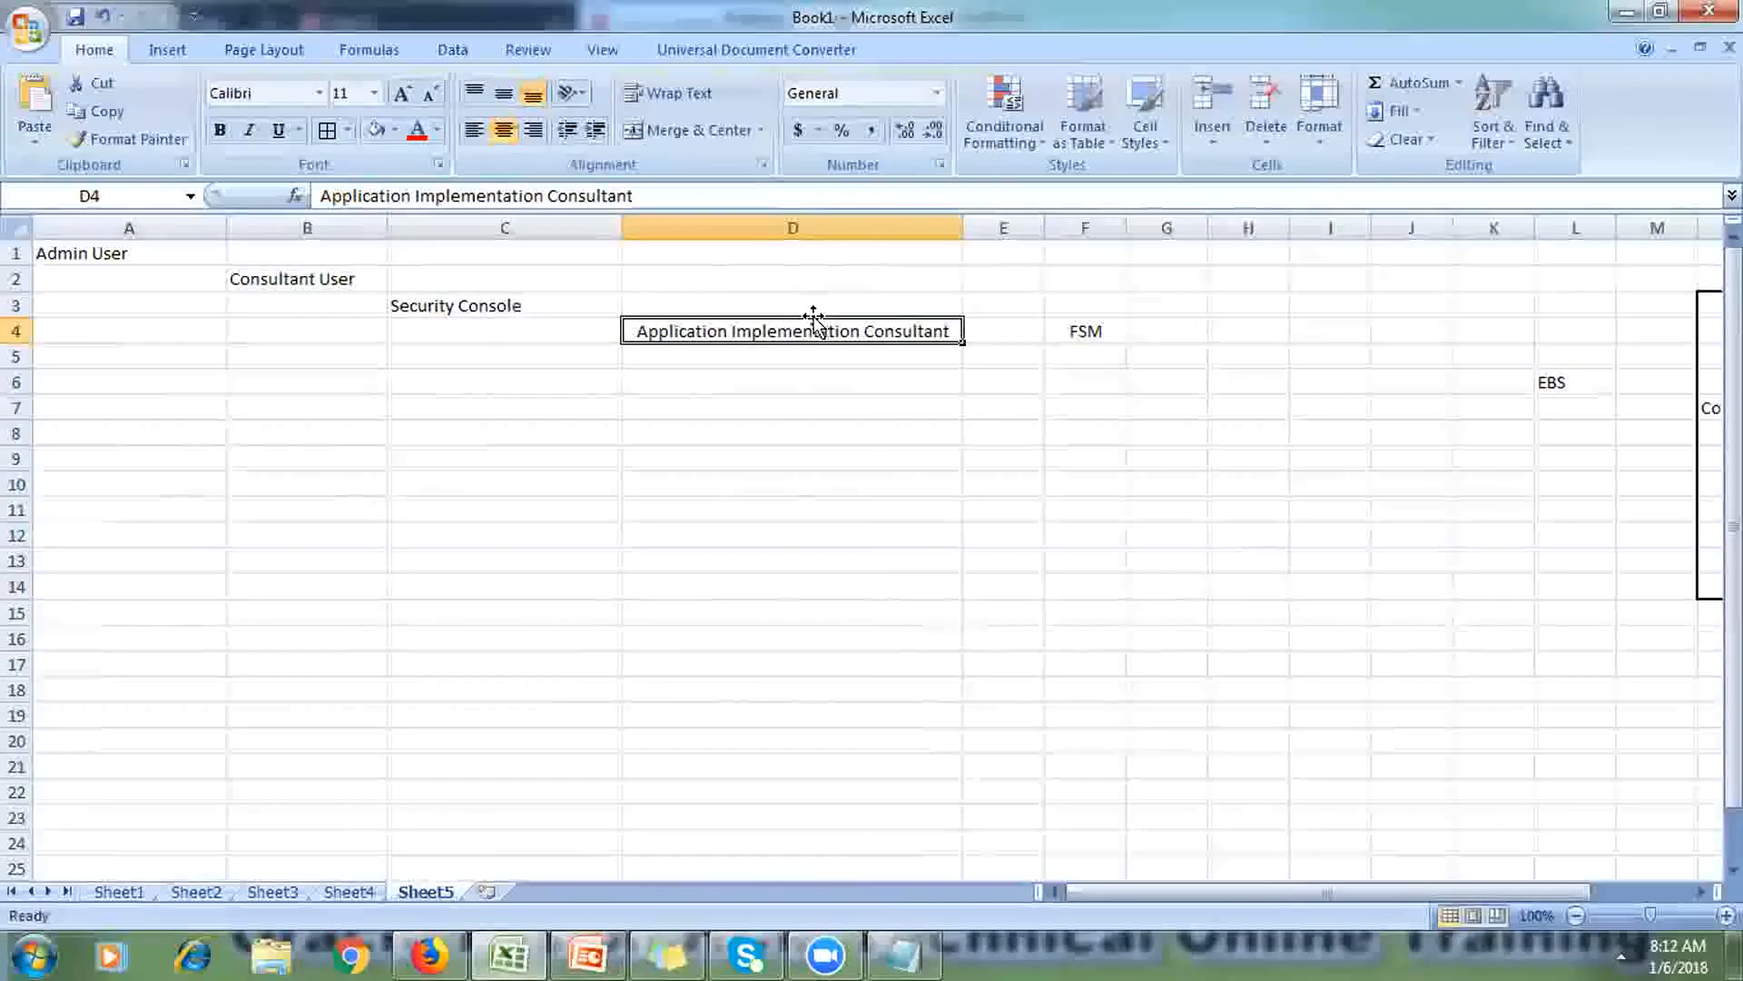
{"action": "left_click", "coordinate": [784, 355]}
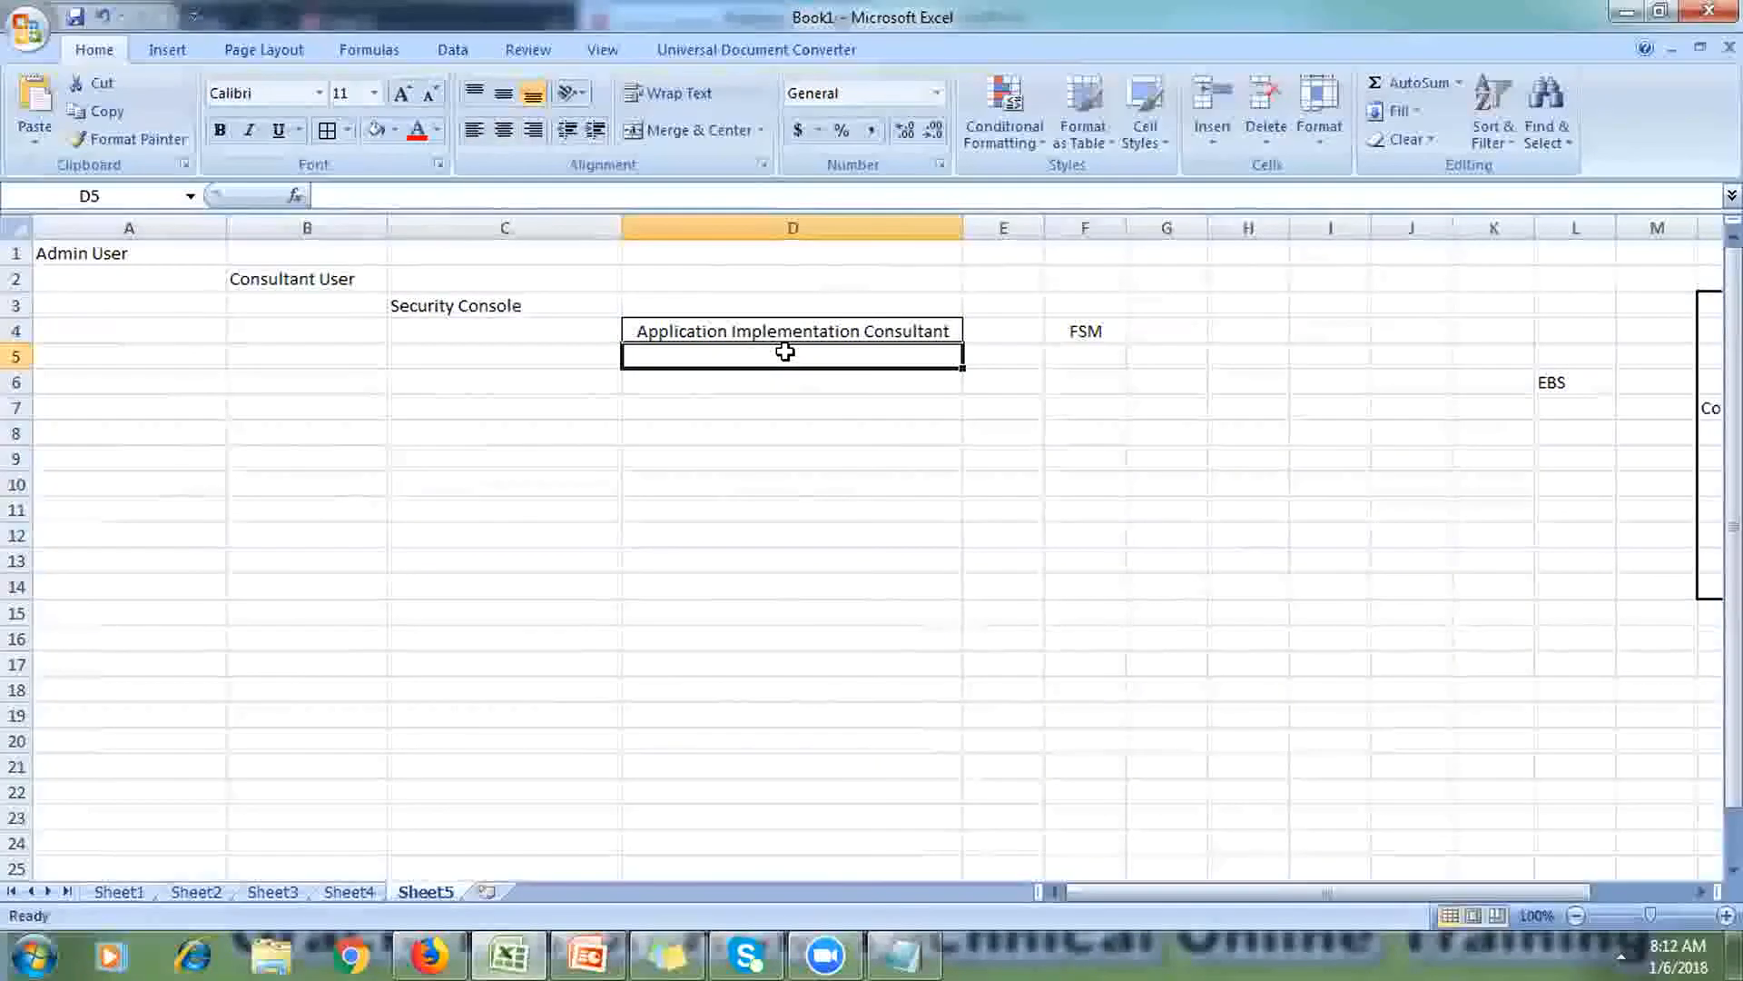
Step: Enter 'Employee' in D5 and the label 'RTI User' in C4
{"action": "type", "text": "Em"}
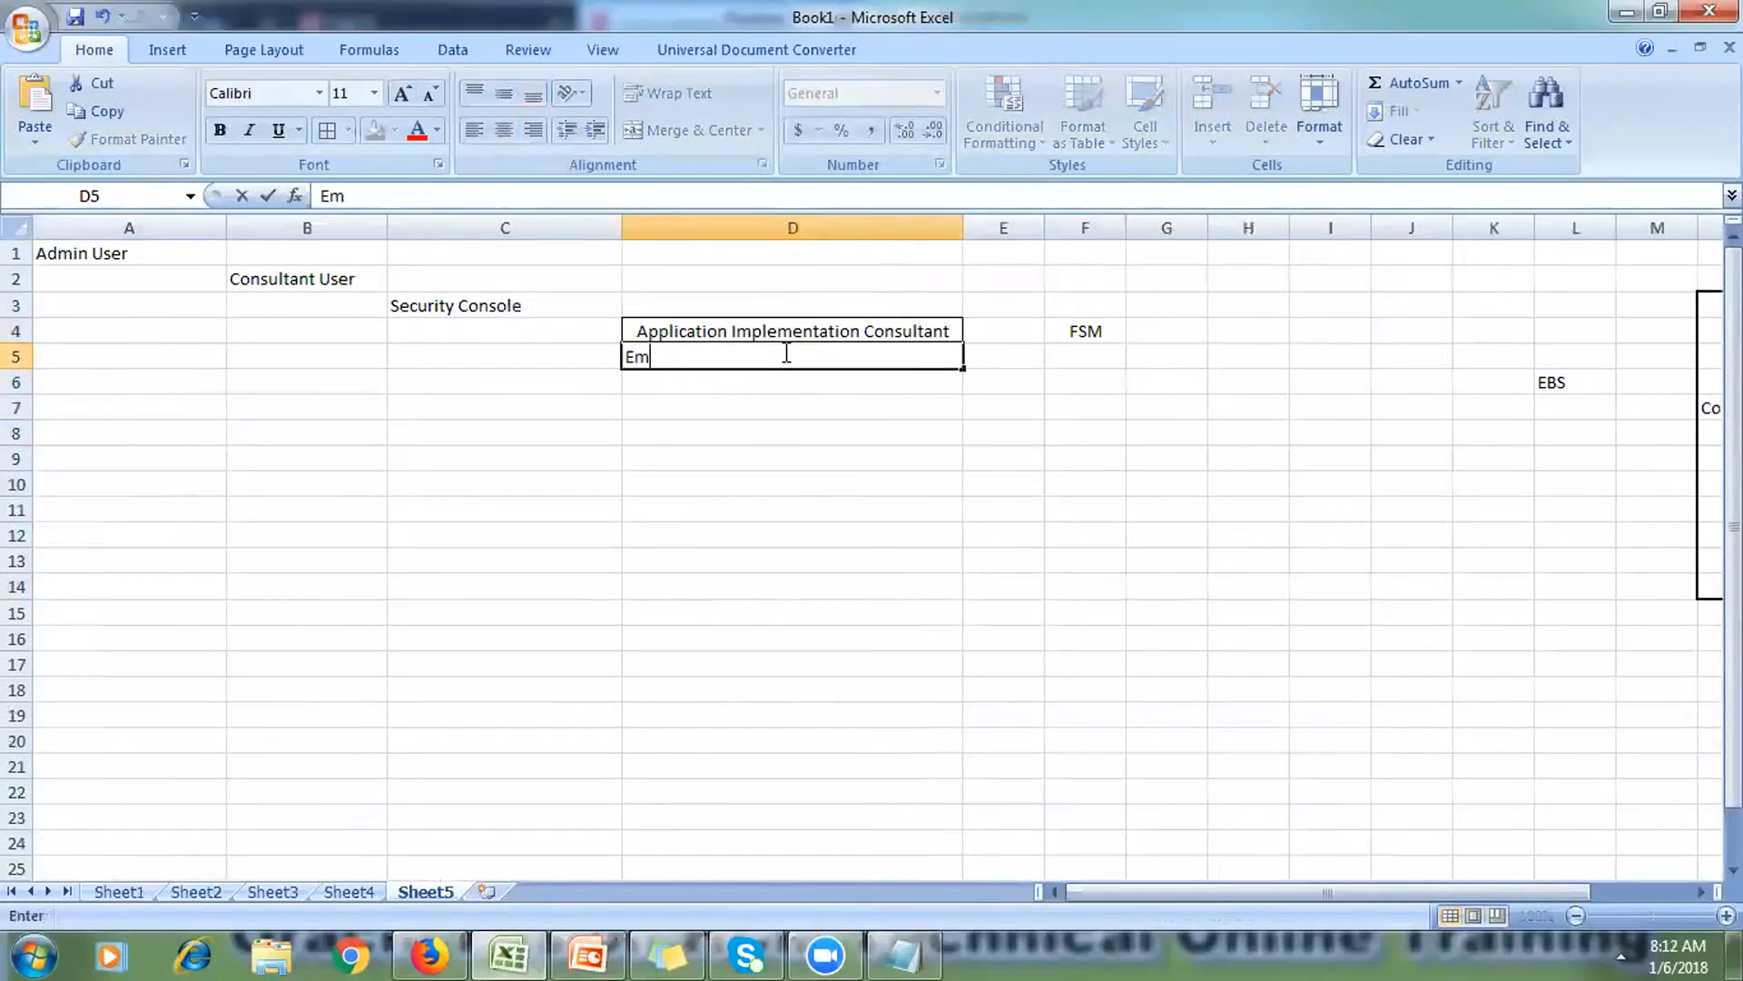
{"action": "type", "text": "ployee"}
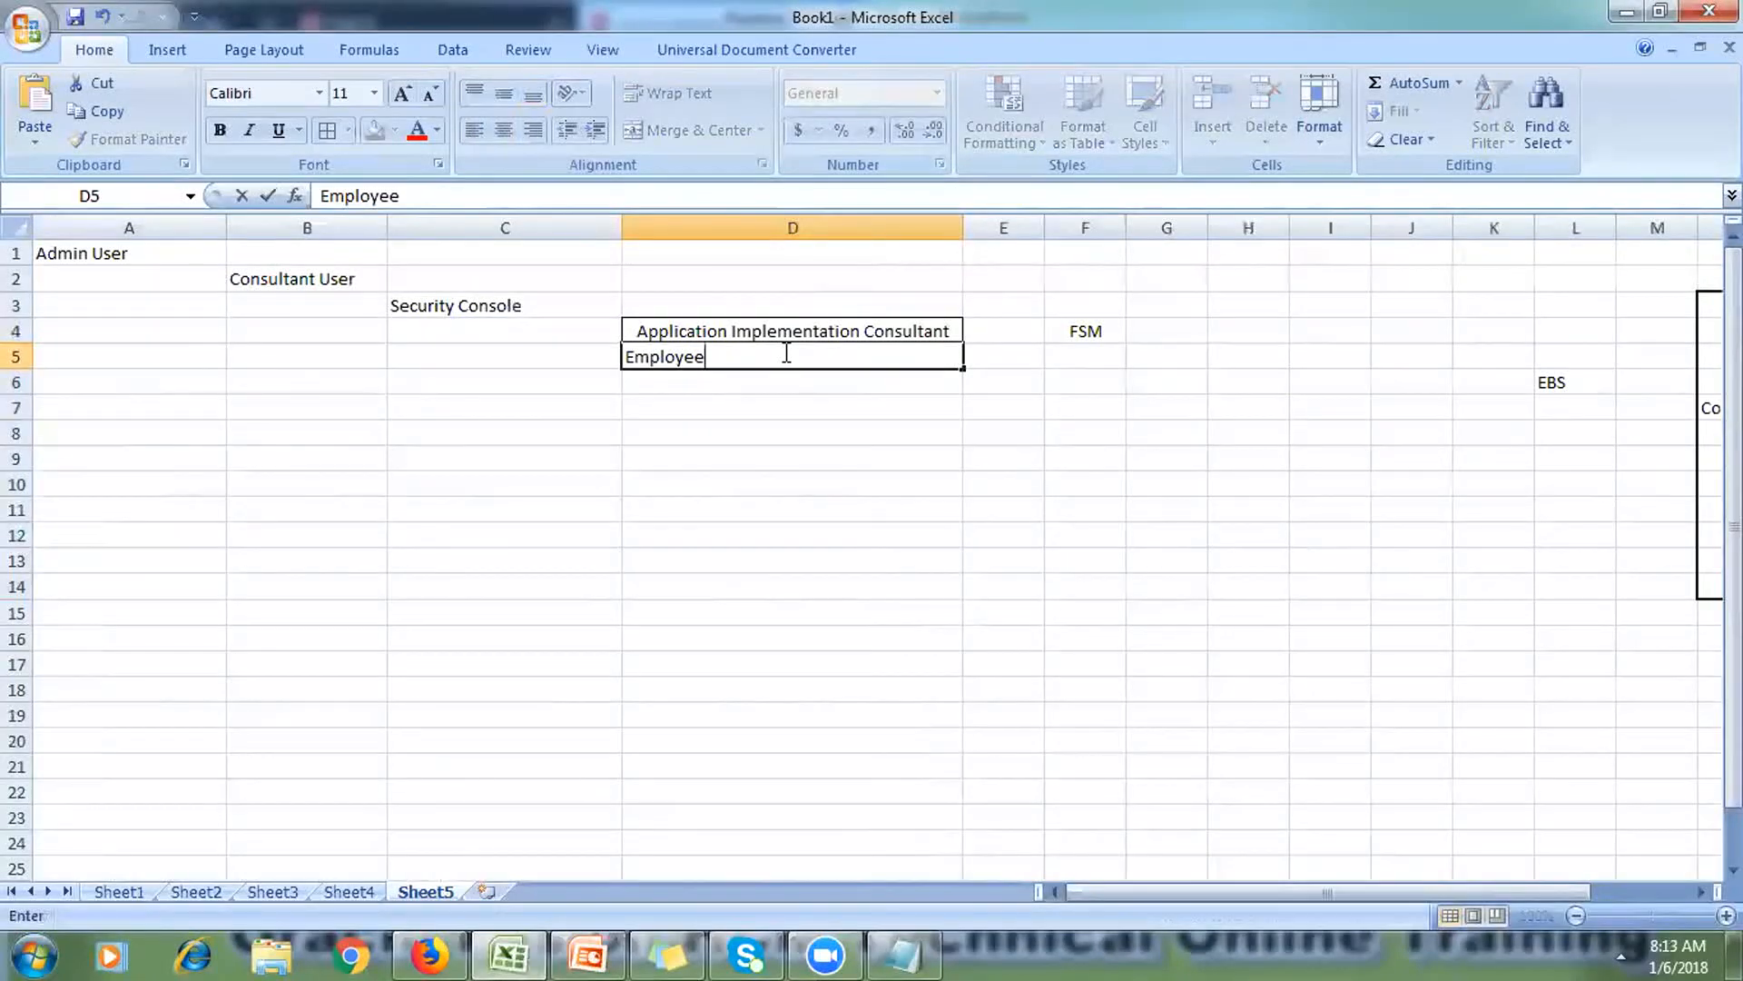
{"action": "left_click", "coordinate": [442, 327]}
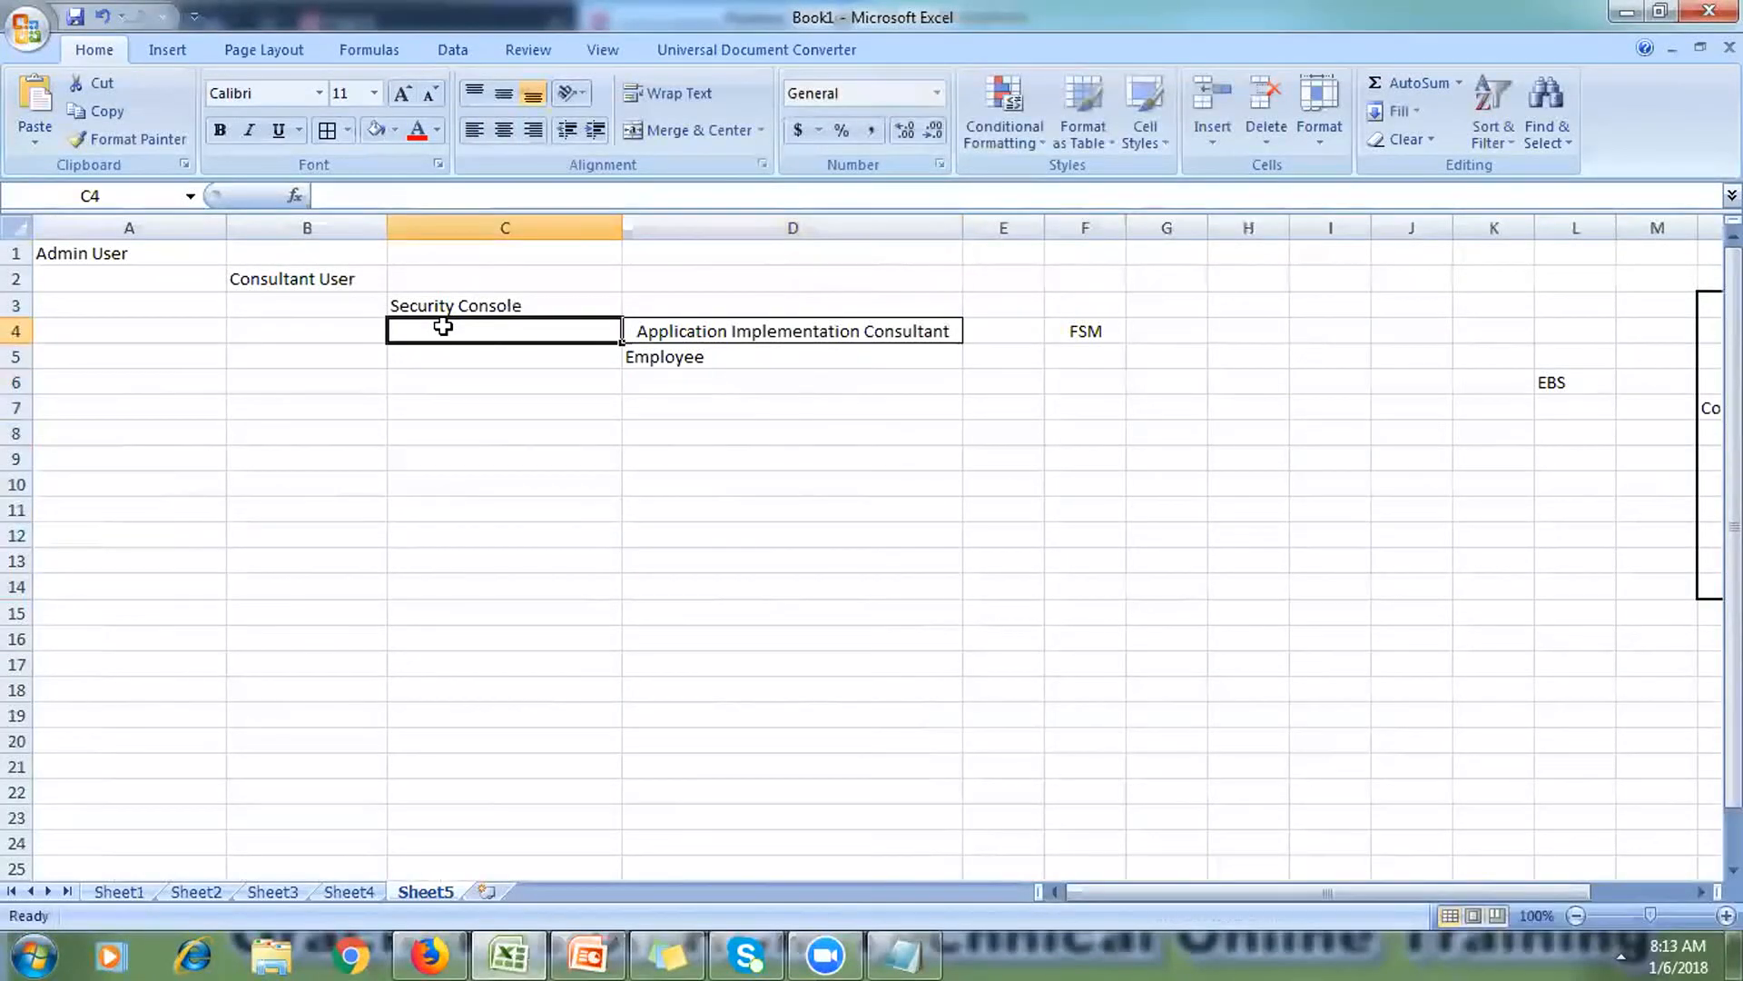
{"action": "type", "text": "RTI User"}
{"action": "key", "text": "Tab"}
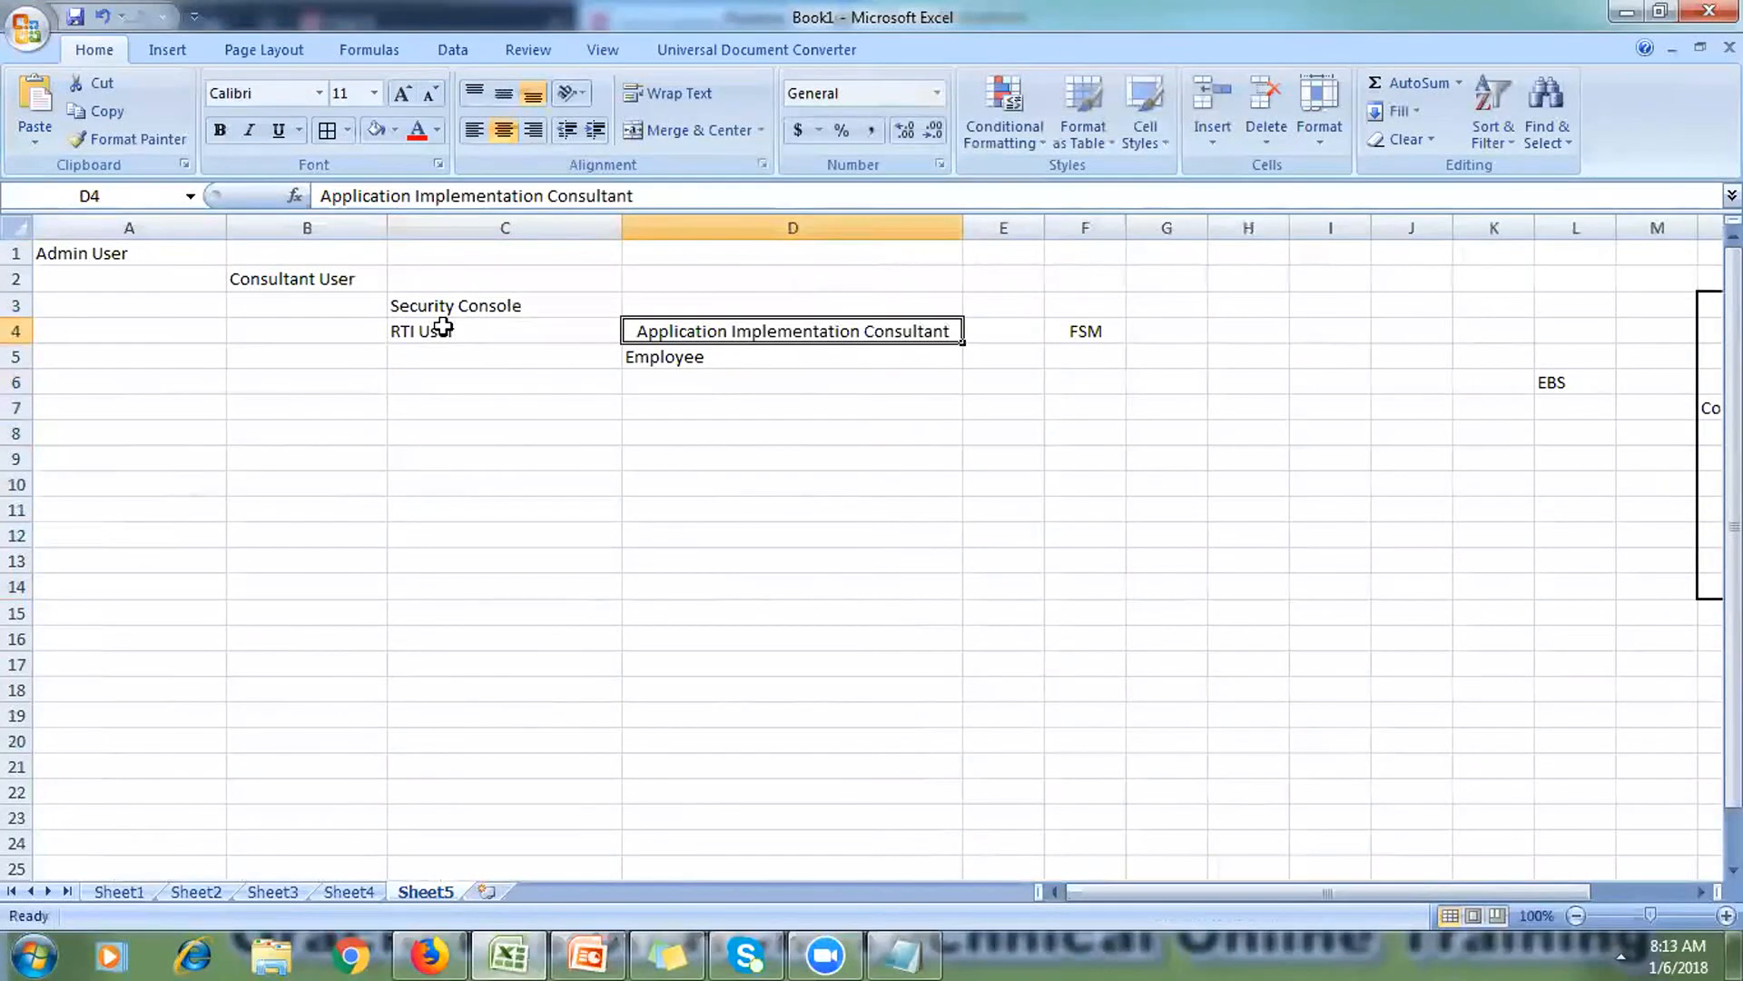
{"action": "left_click", "coordinate": [442, 329]}
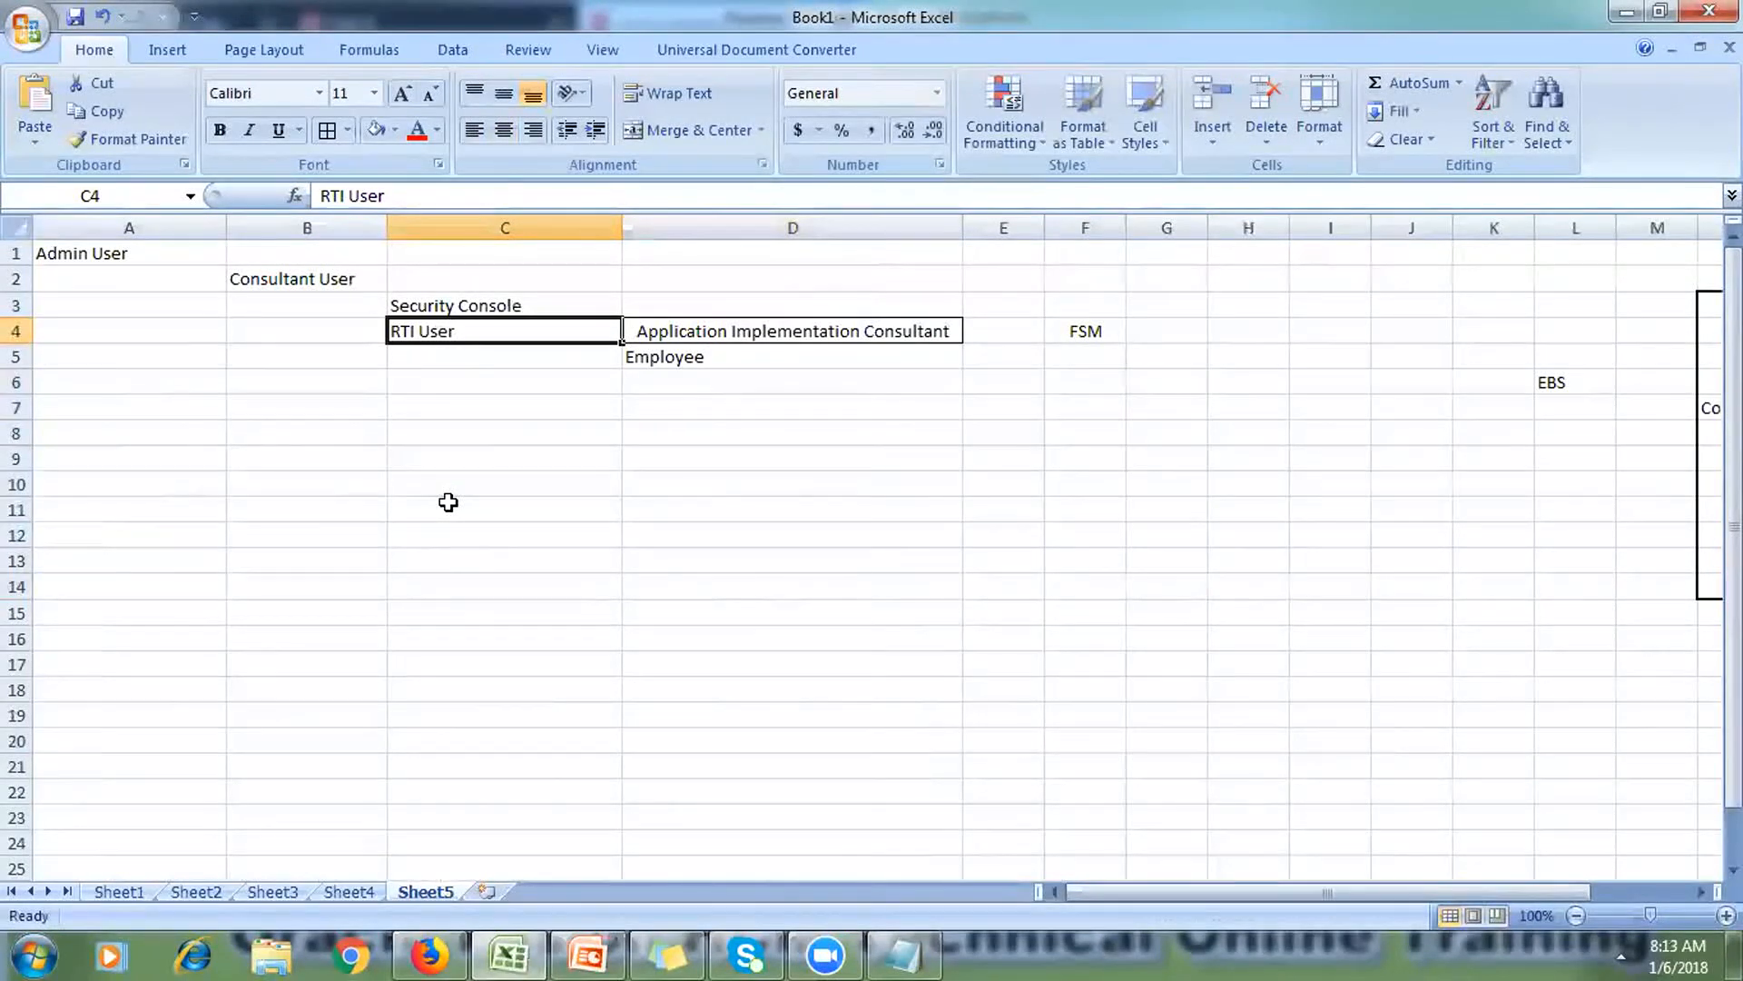
{"action": "left_click", "coordinate": [101, 247]}
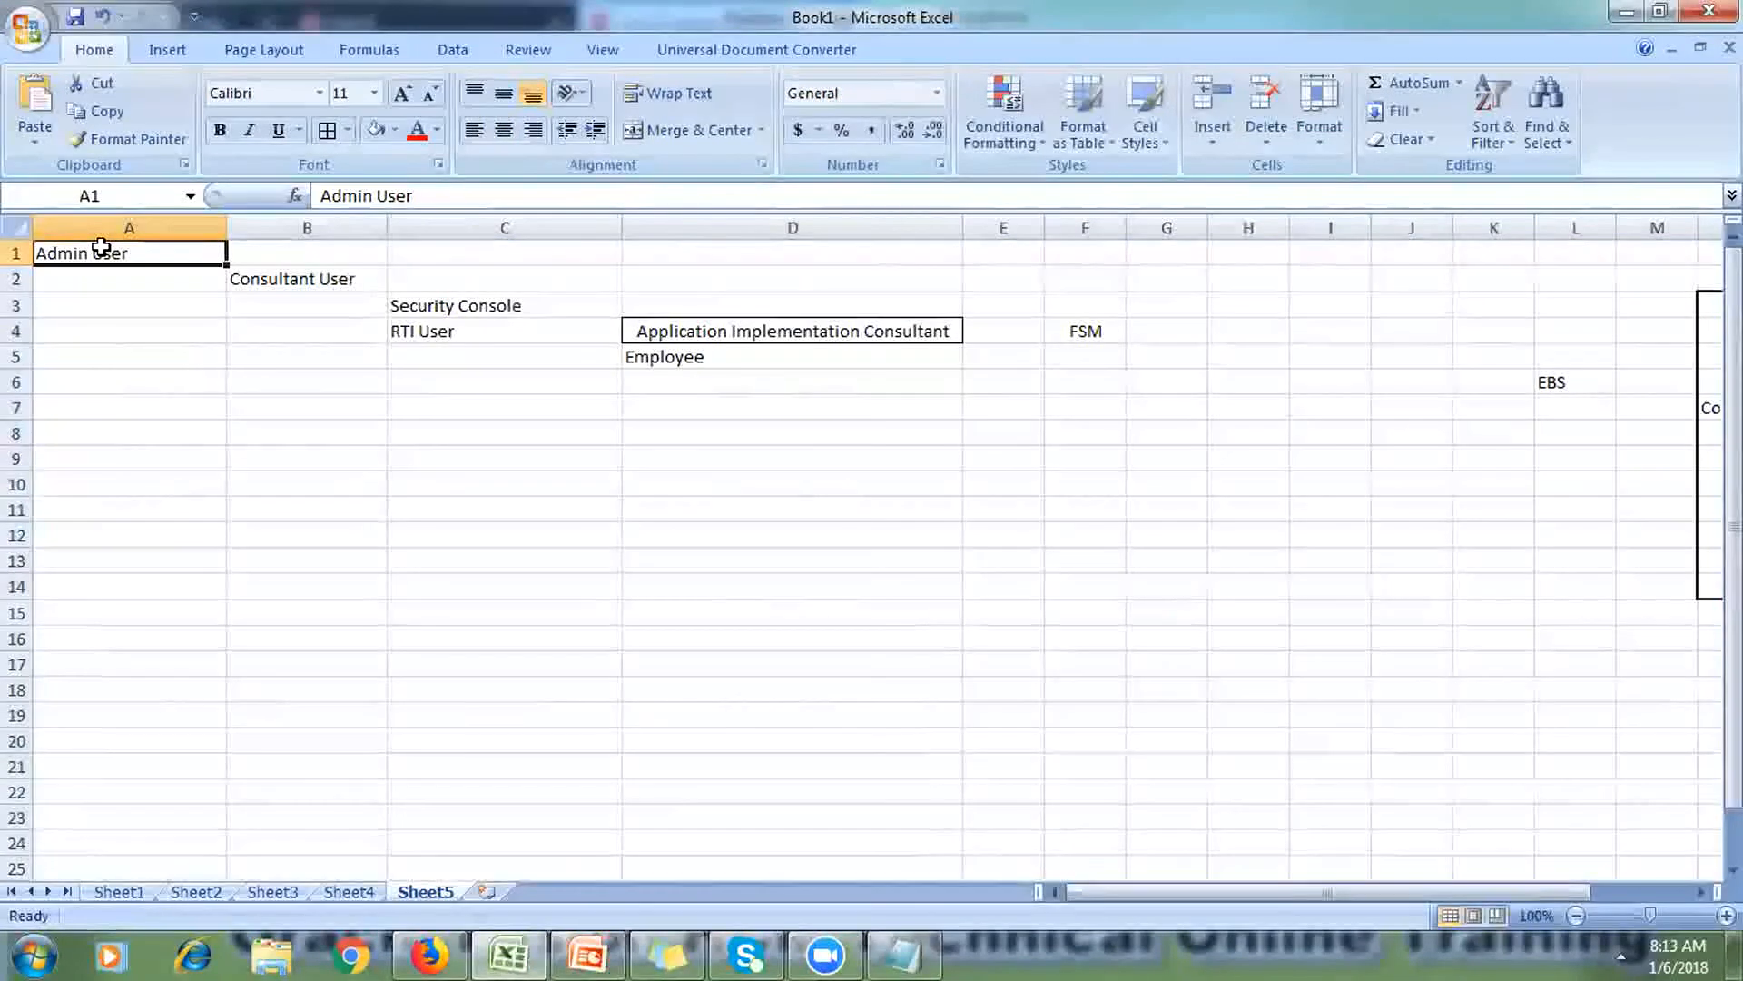
{"action": "left_click", "coordinate": [410, 319]}
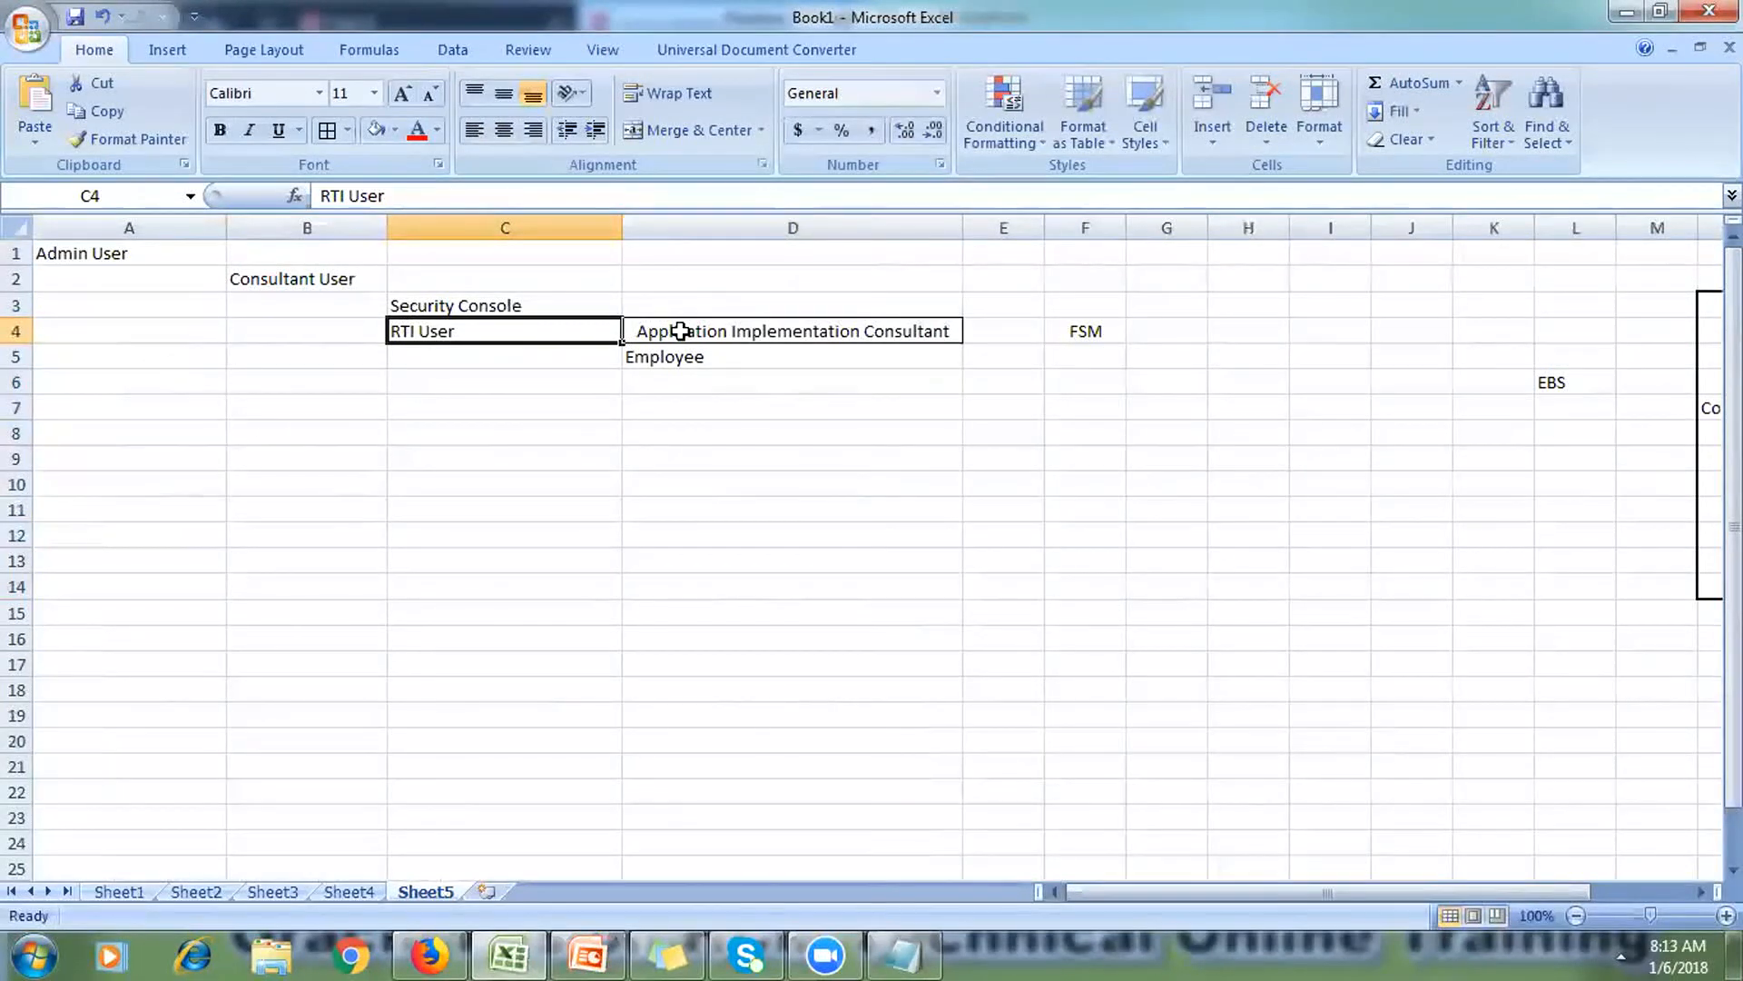
{"action": "left_click", "coordinate": [691, 350]}
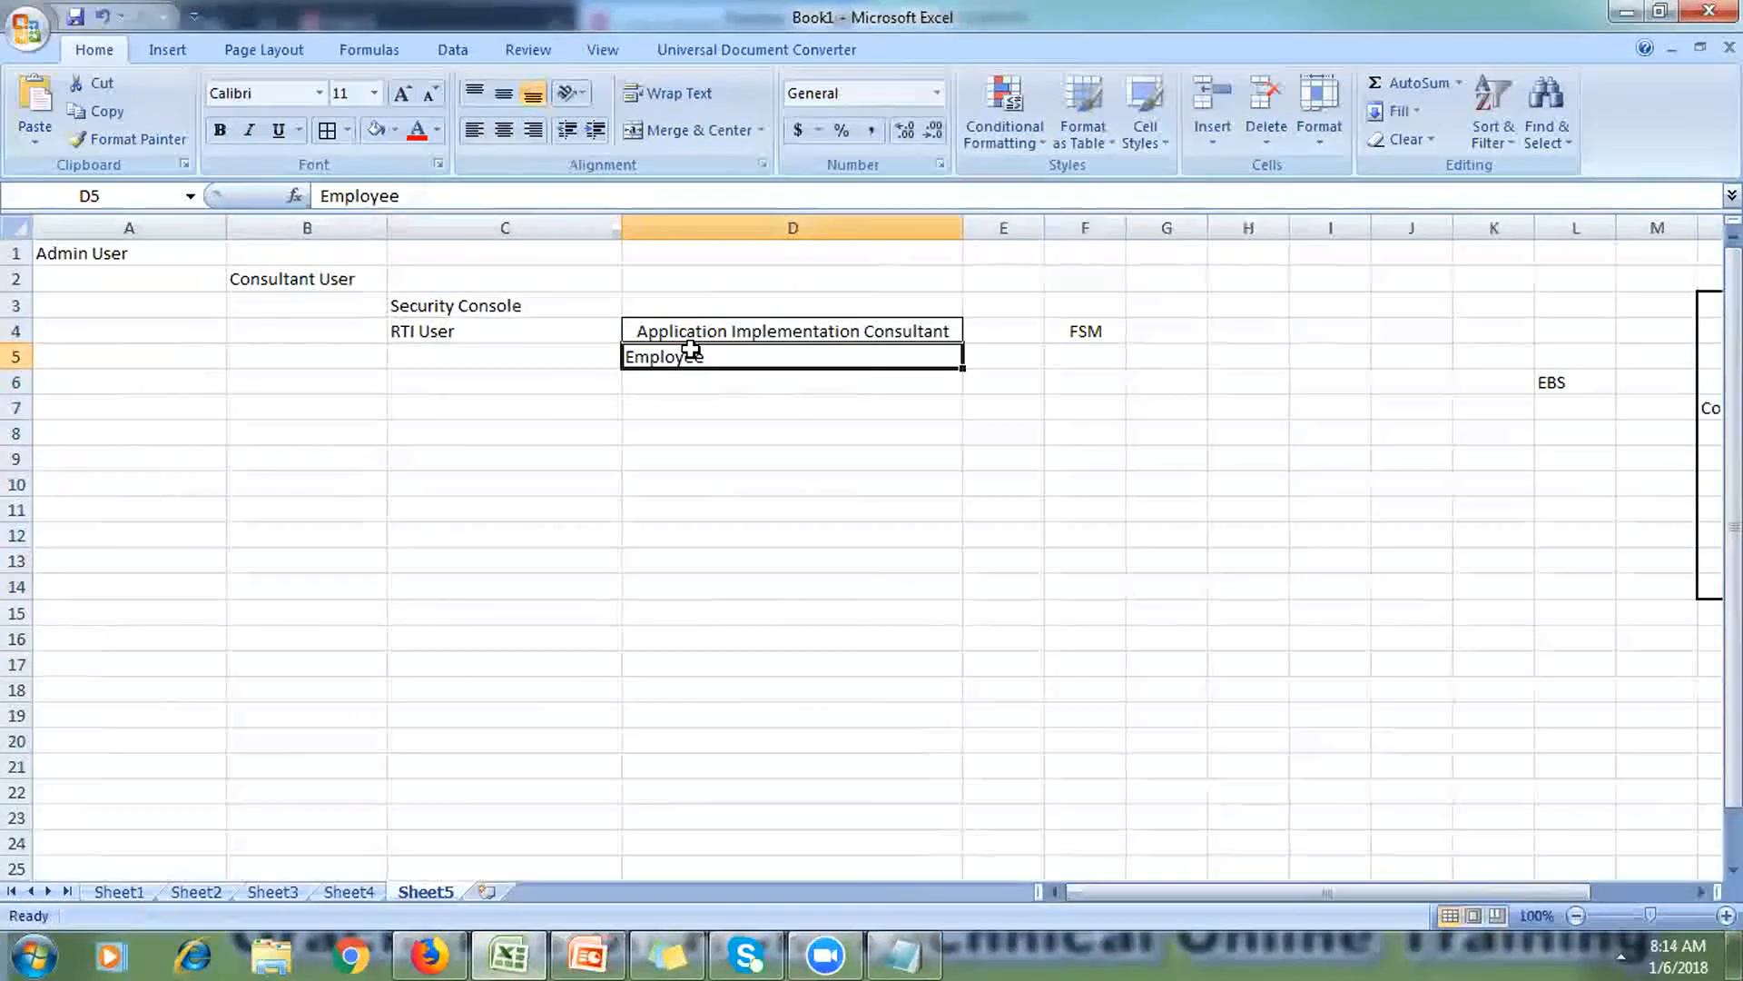
Step: Enter 'It -Security Manager role' in D6 and apply All Borders to D4:D6
{"action": "left_click", "coordinate": [691, 377]}
{"action": "type", "text": "I"}
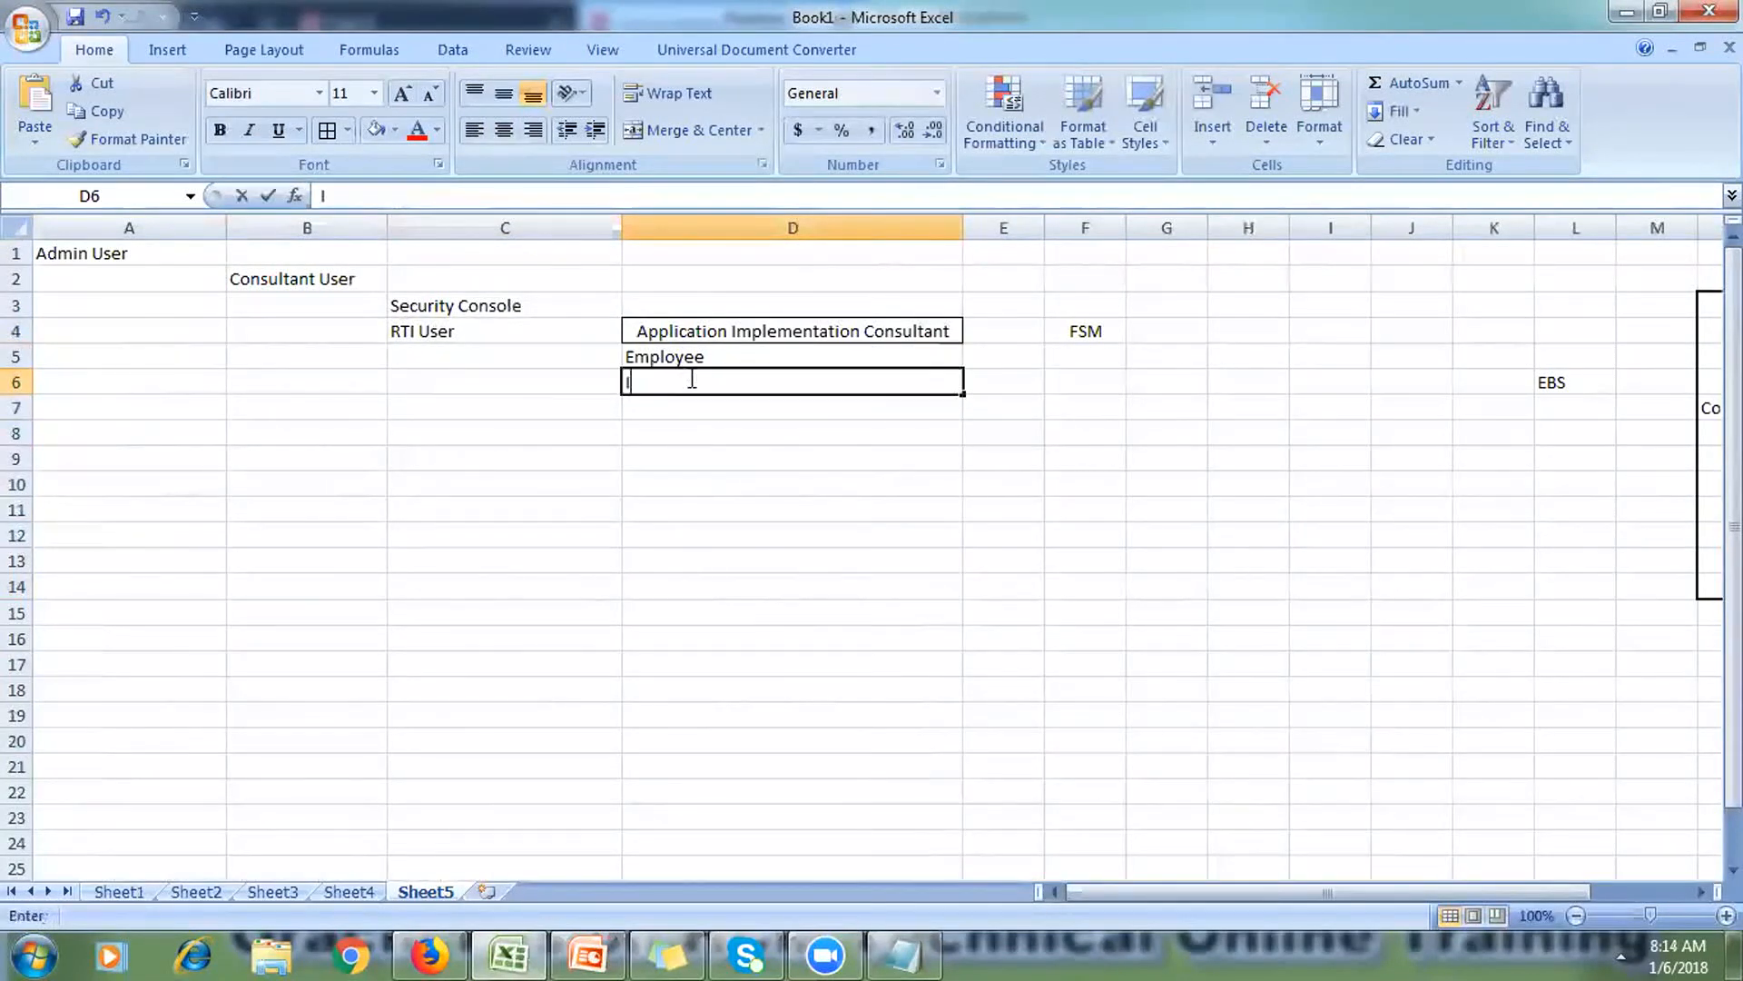
{"action": "type", "text": "t -"}
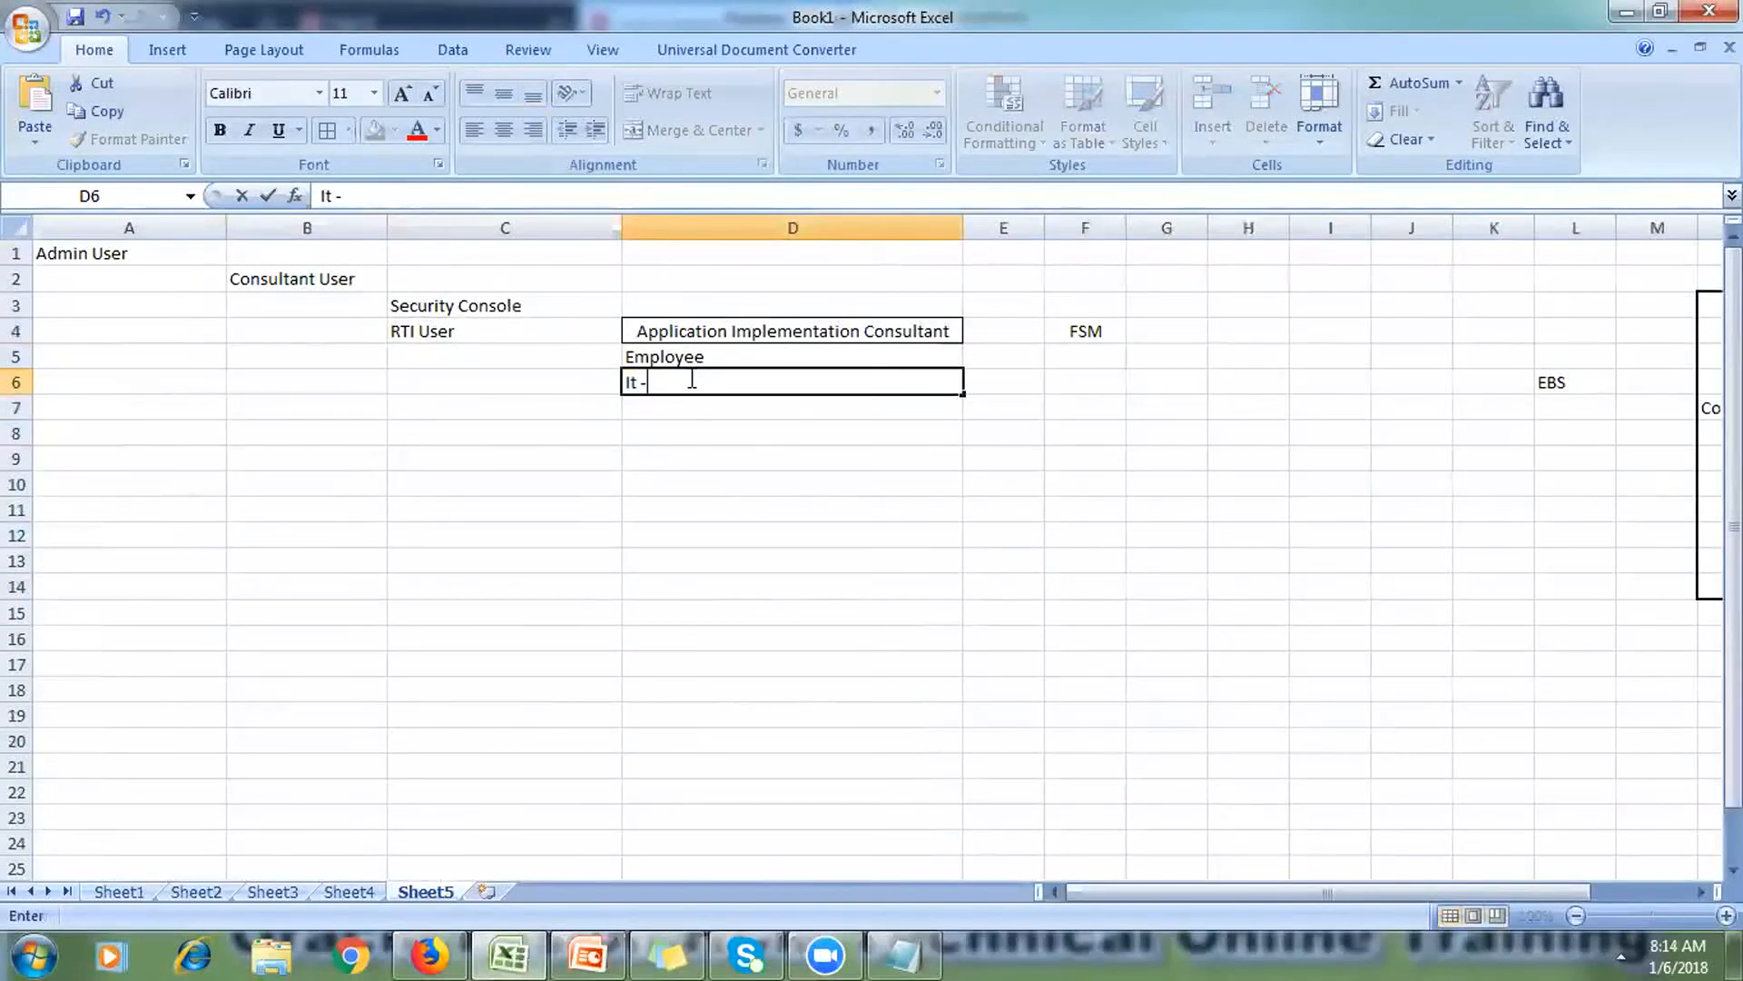
{"action": "type", "text": "Security Manager role"}
{"action": "left_click", "coordinate": [680, 542]}
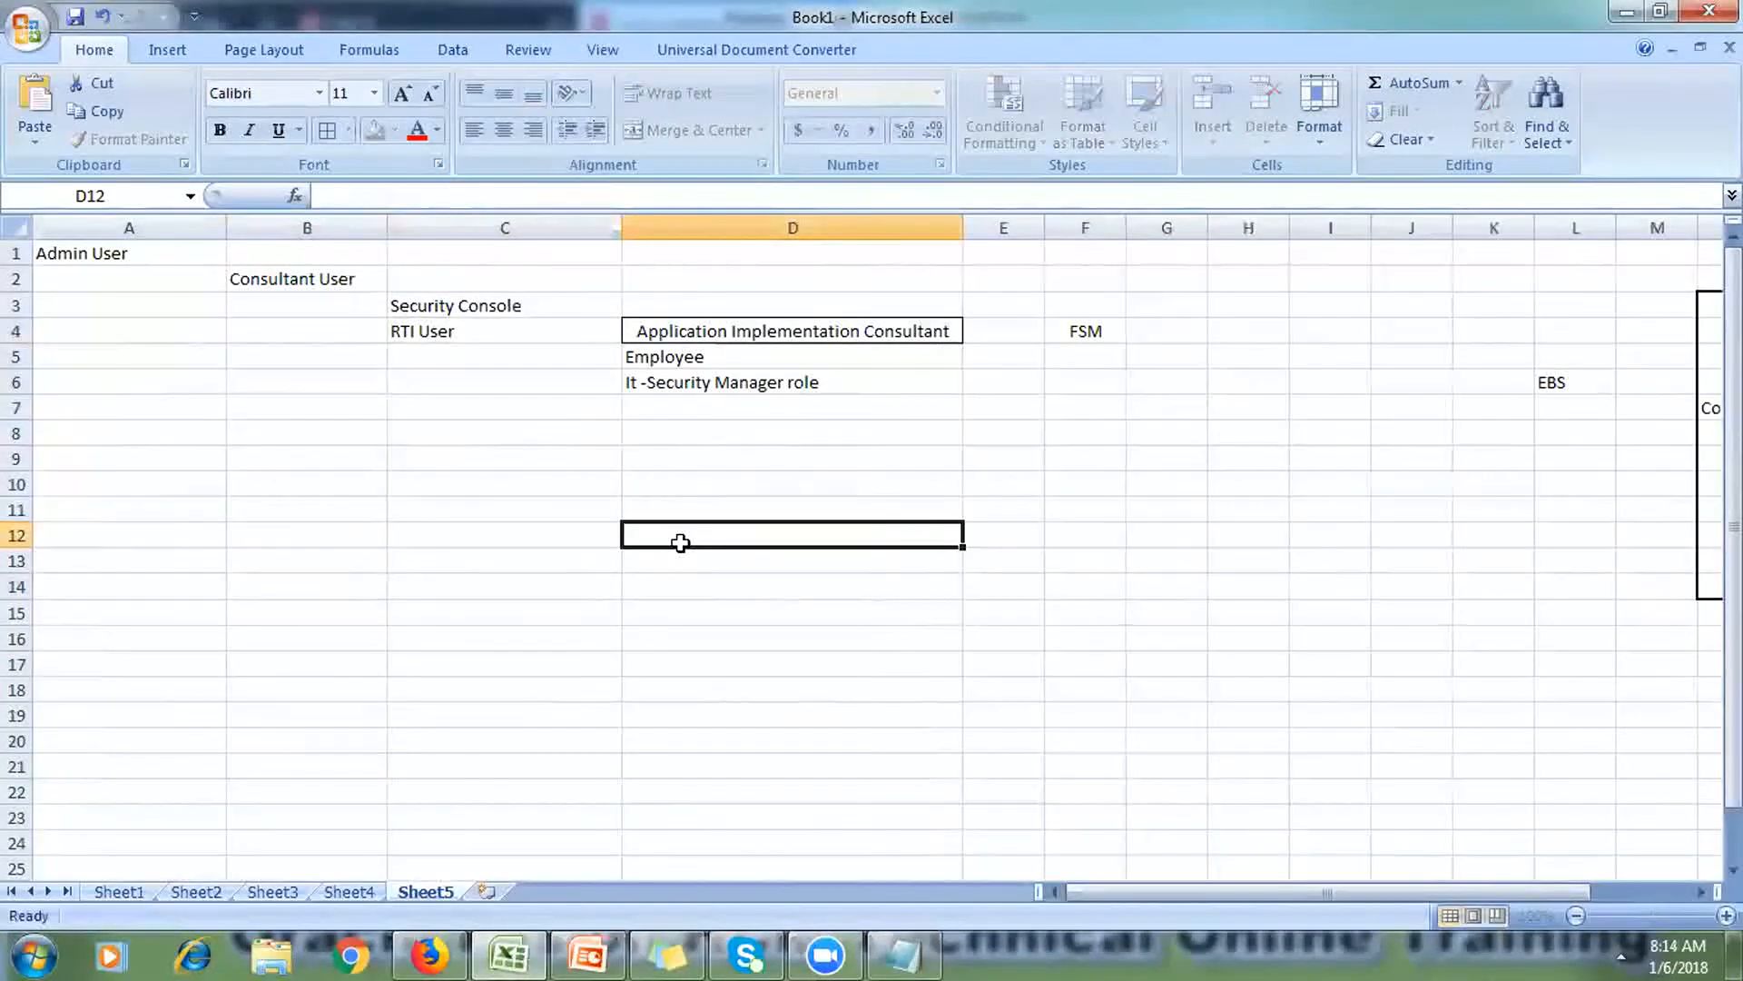
{"action": "left_click_drag", "start_coordinate": [681, 328], "coordinate": [690, 377]}
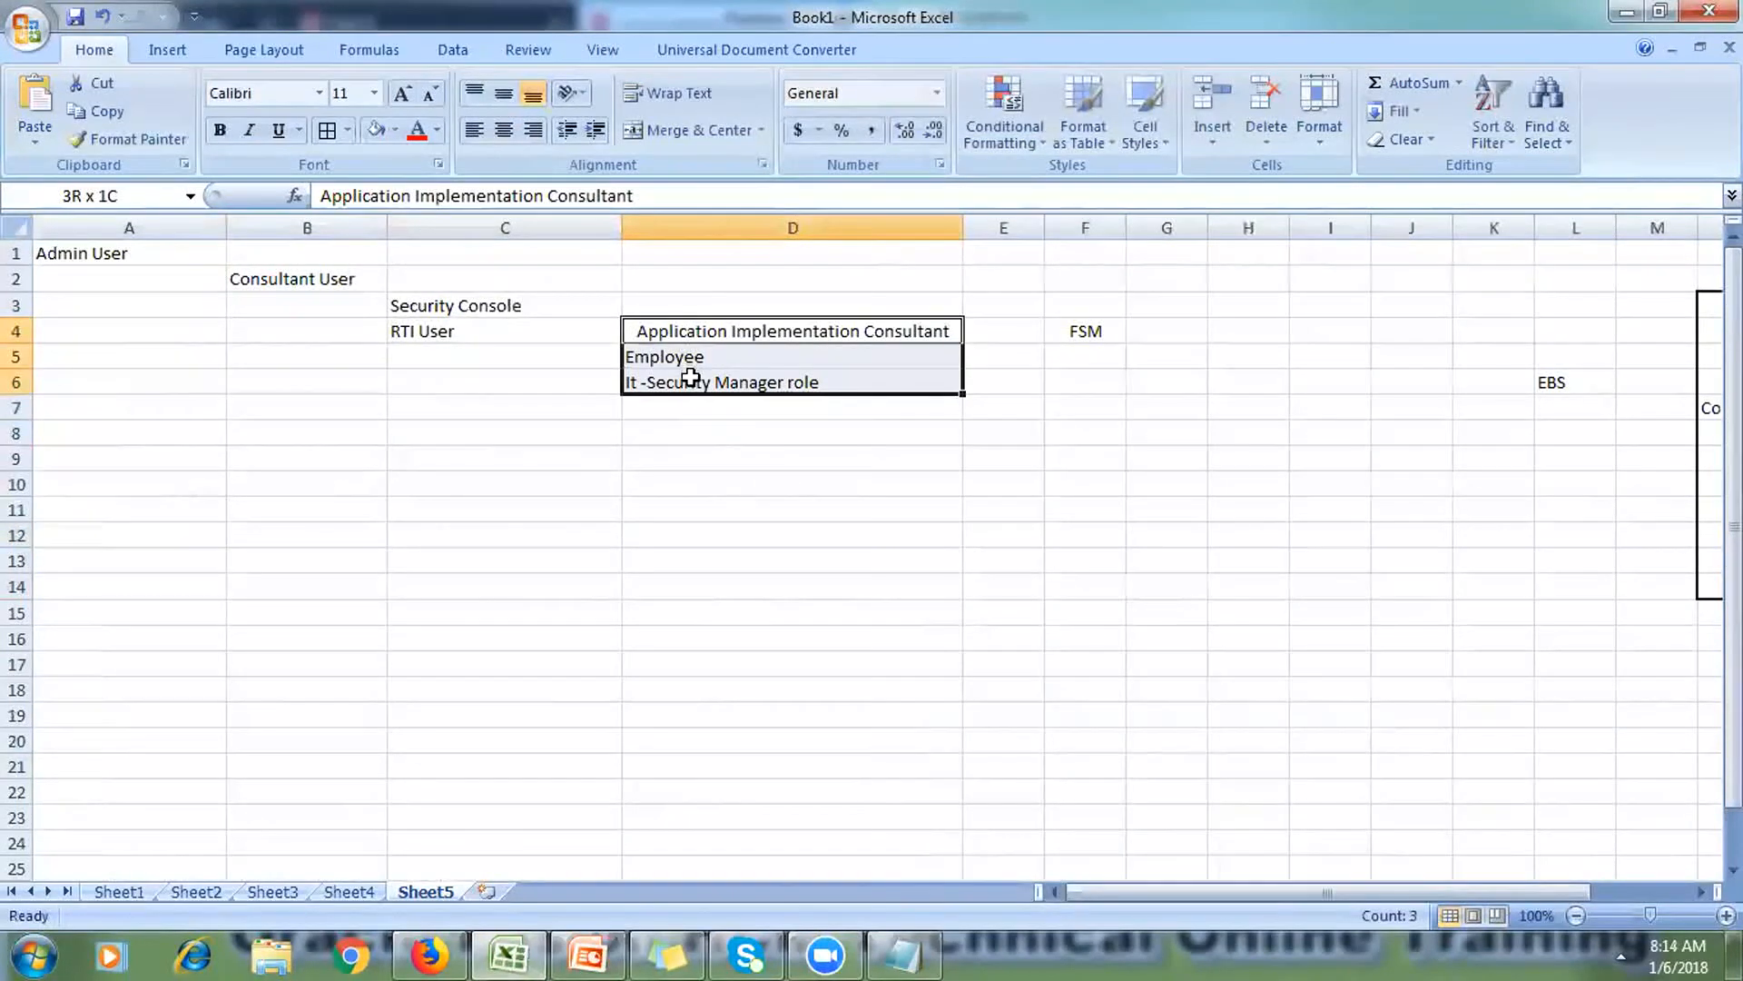
{"action": "left_click", "coordinate": [327, 130]}
{"action": "left_click", "coordinate": [358, 553]}
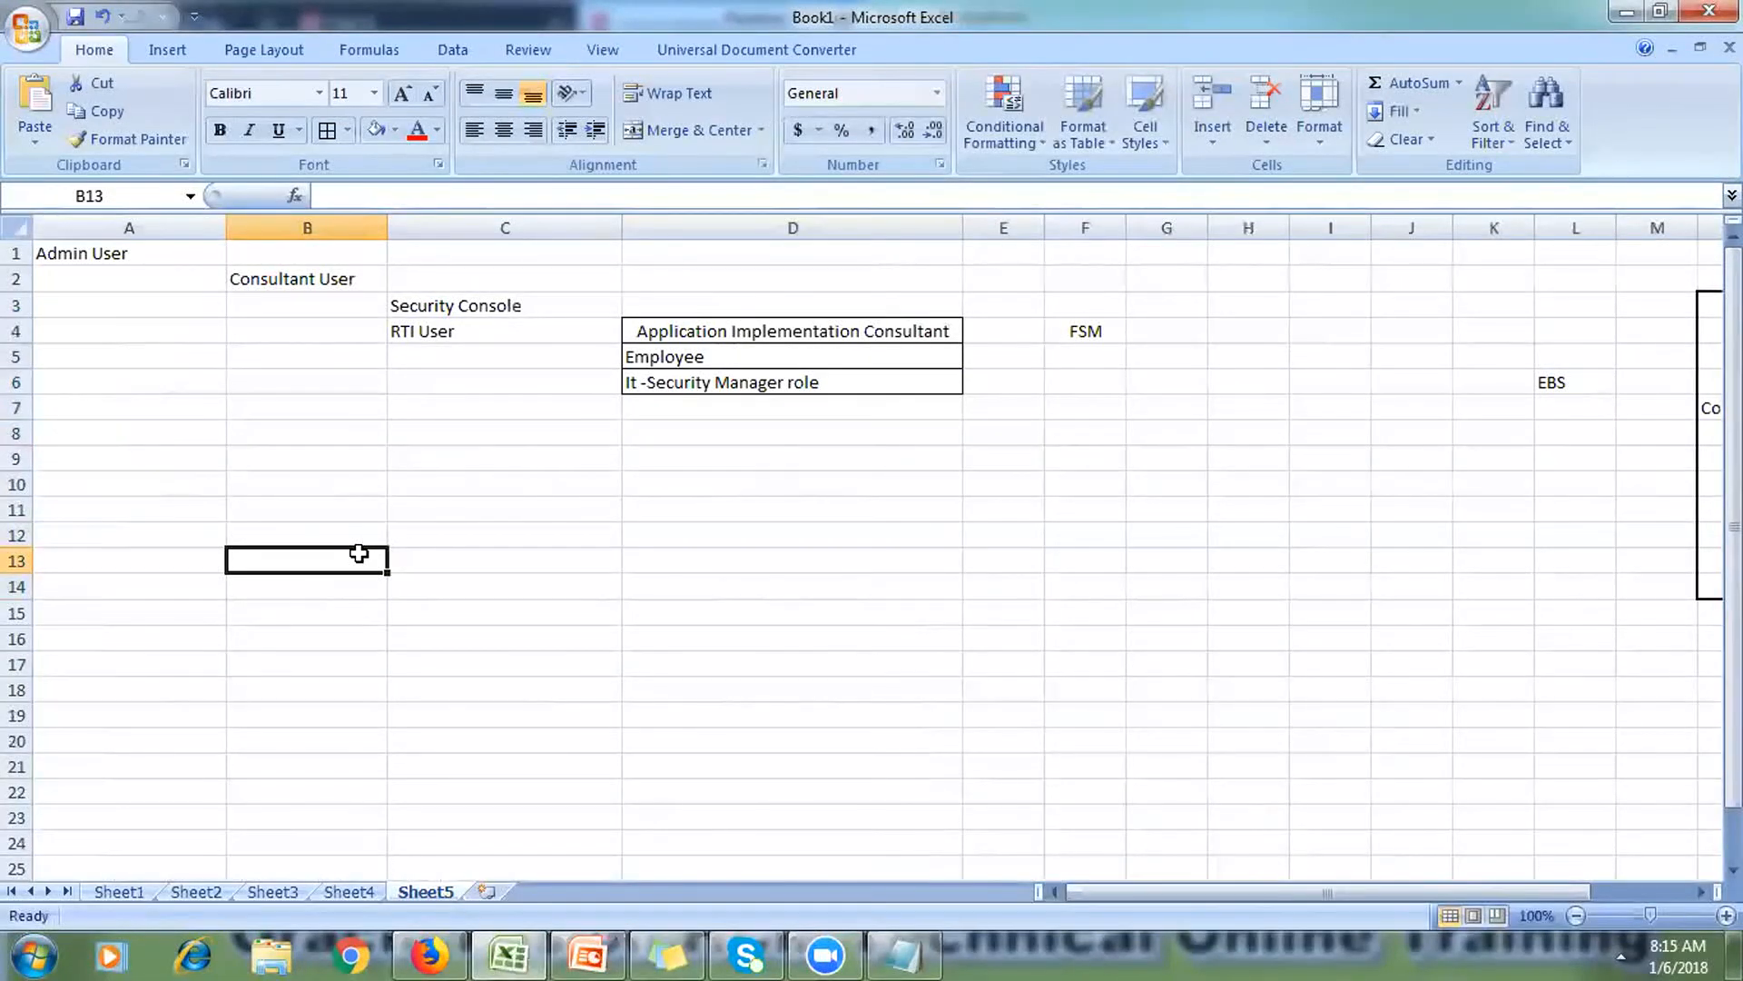
{"action": "left_click", "coordinate": [1066, 331]}
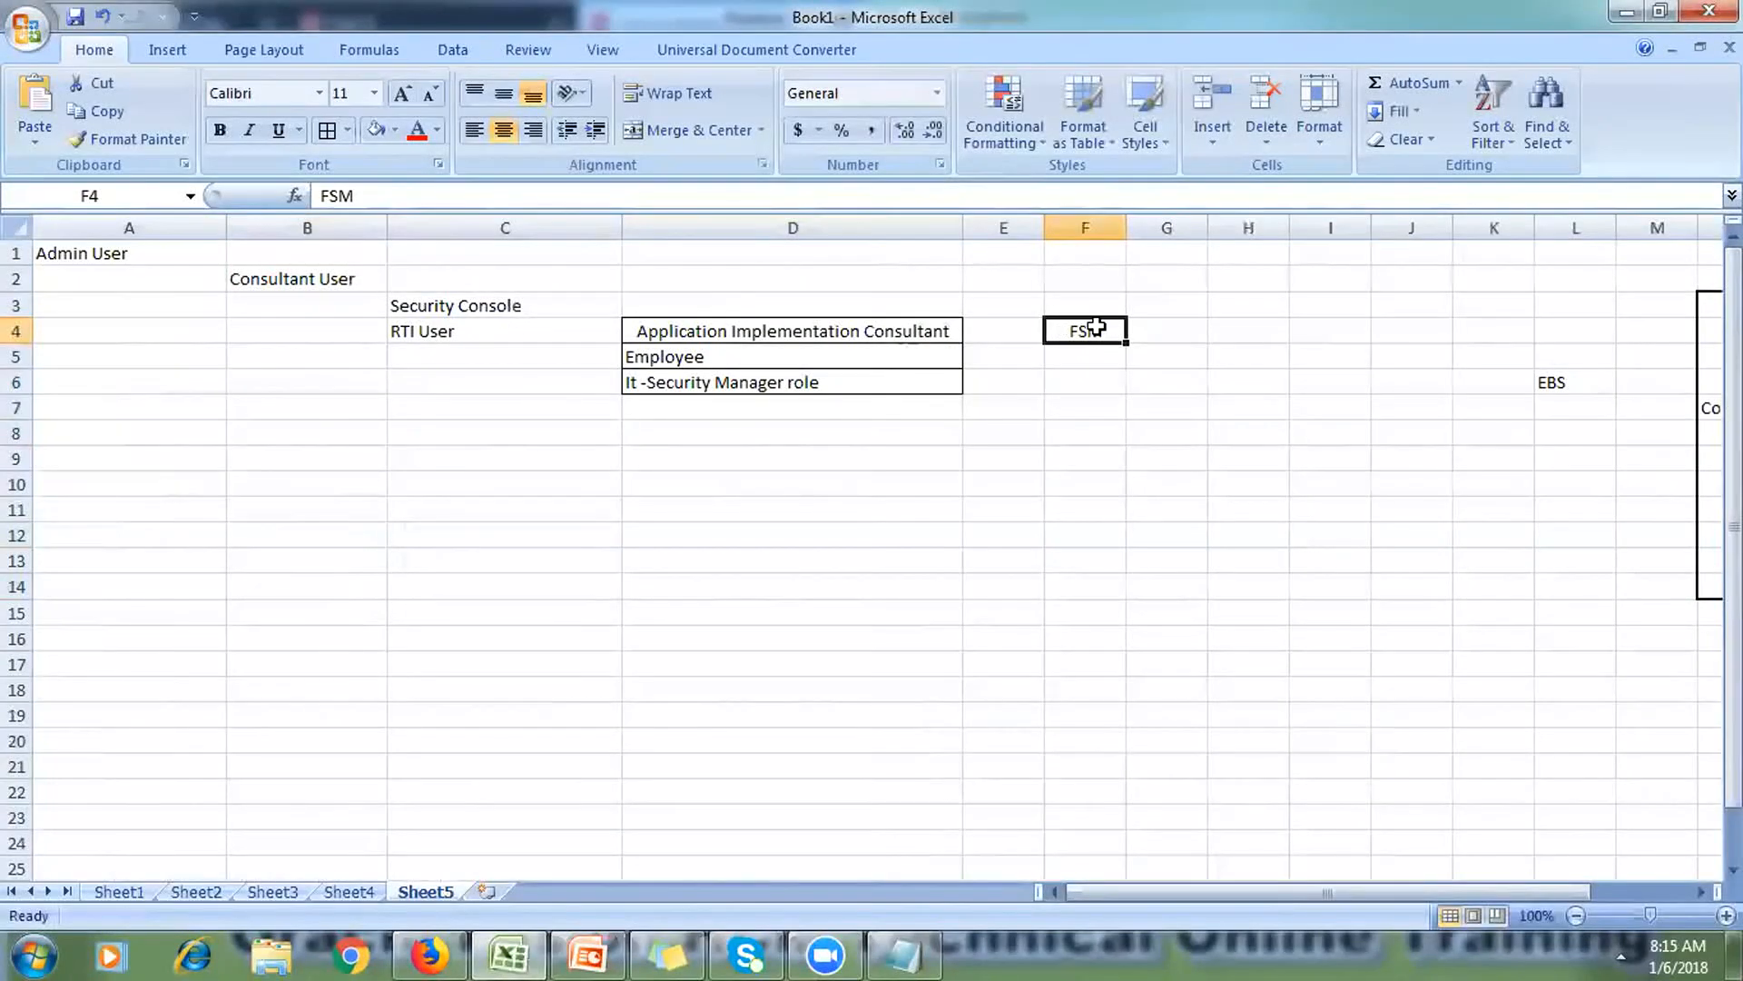
Step: Enter Con in F4, Def in F5 and Security console in F6 beside the roles
{"action": "type", "text": "Set"}
{"action": "key", "text": "BackSpace"}
{"action": "key", "text": "BackSpace"}
{"action": "key", "text": "BackSpace"}
{"action": "type", "text": "Con"}
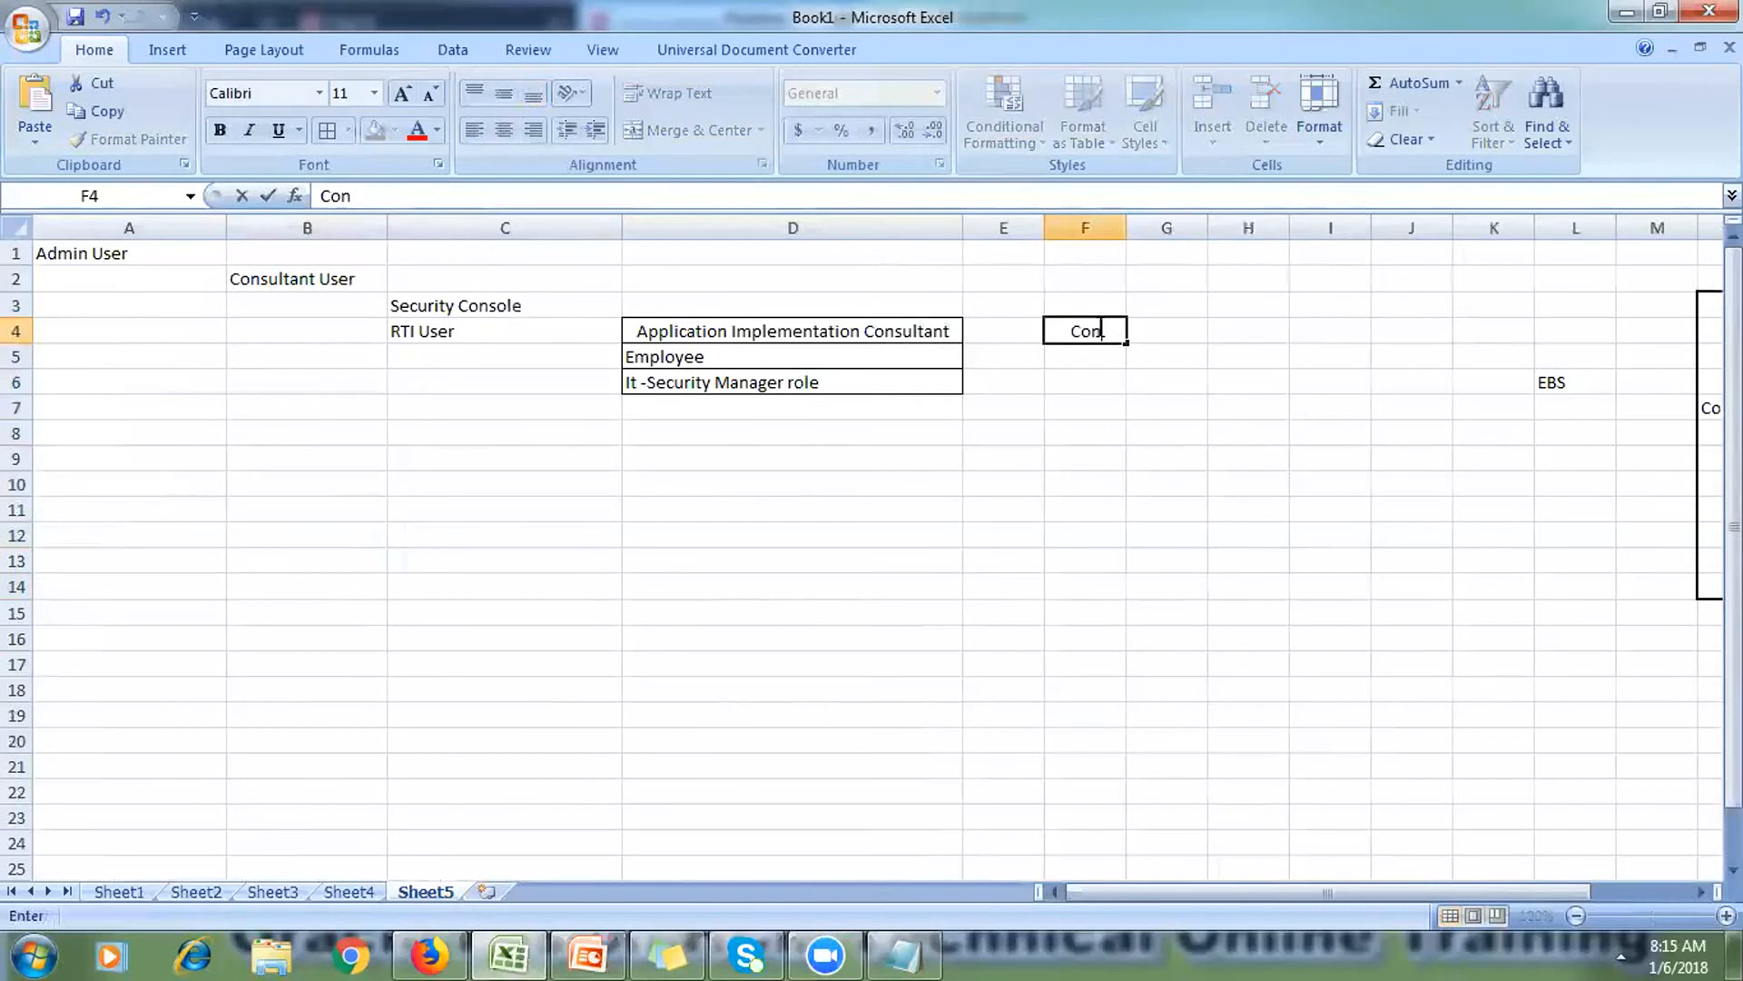
{"action": "left_click", "coordinate": [1102, 355]}
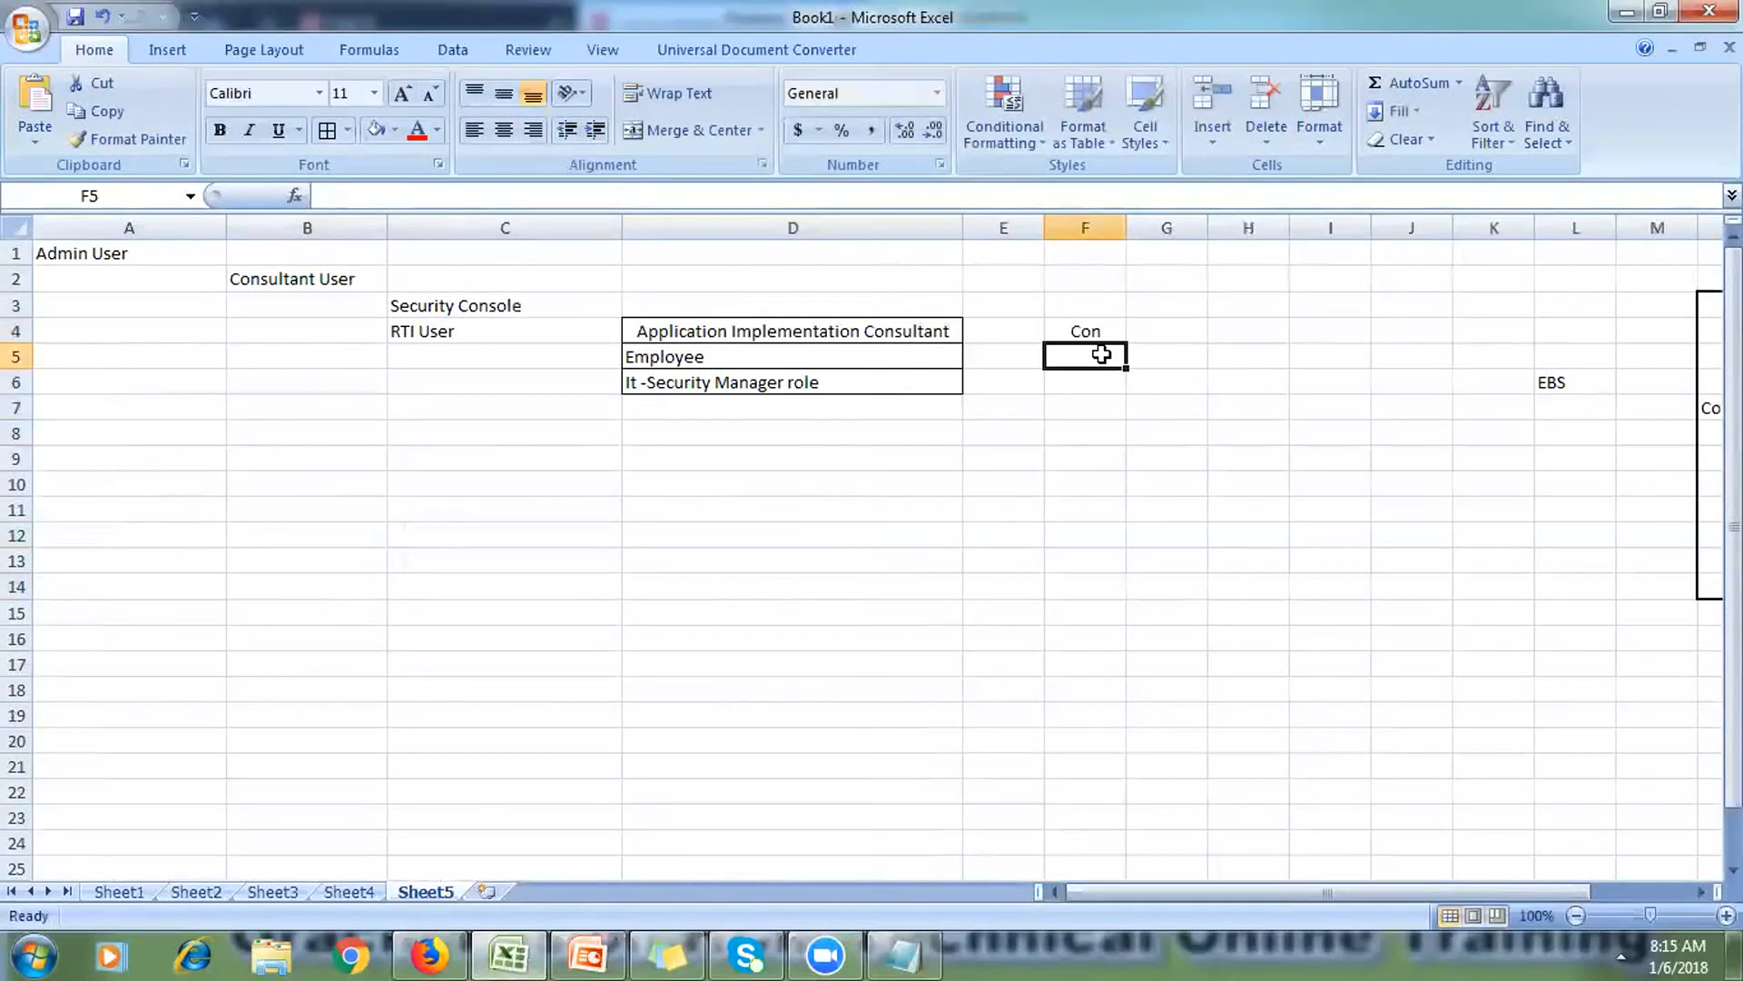
{"action": "type", "text": "Gen"}
{"action": "key", "text": "BackSpace"}
{"action": "key", "text": "BackSpace"}
{"action": "key", "text": "BackSpace"}
{"action": "type", "text": "Def"}
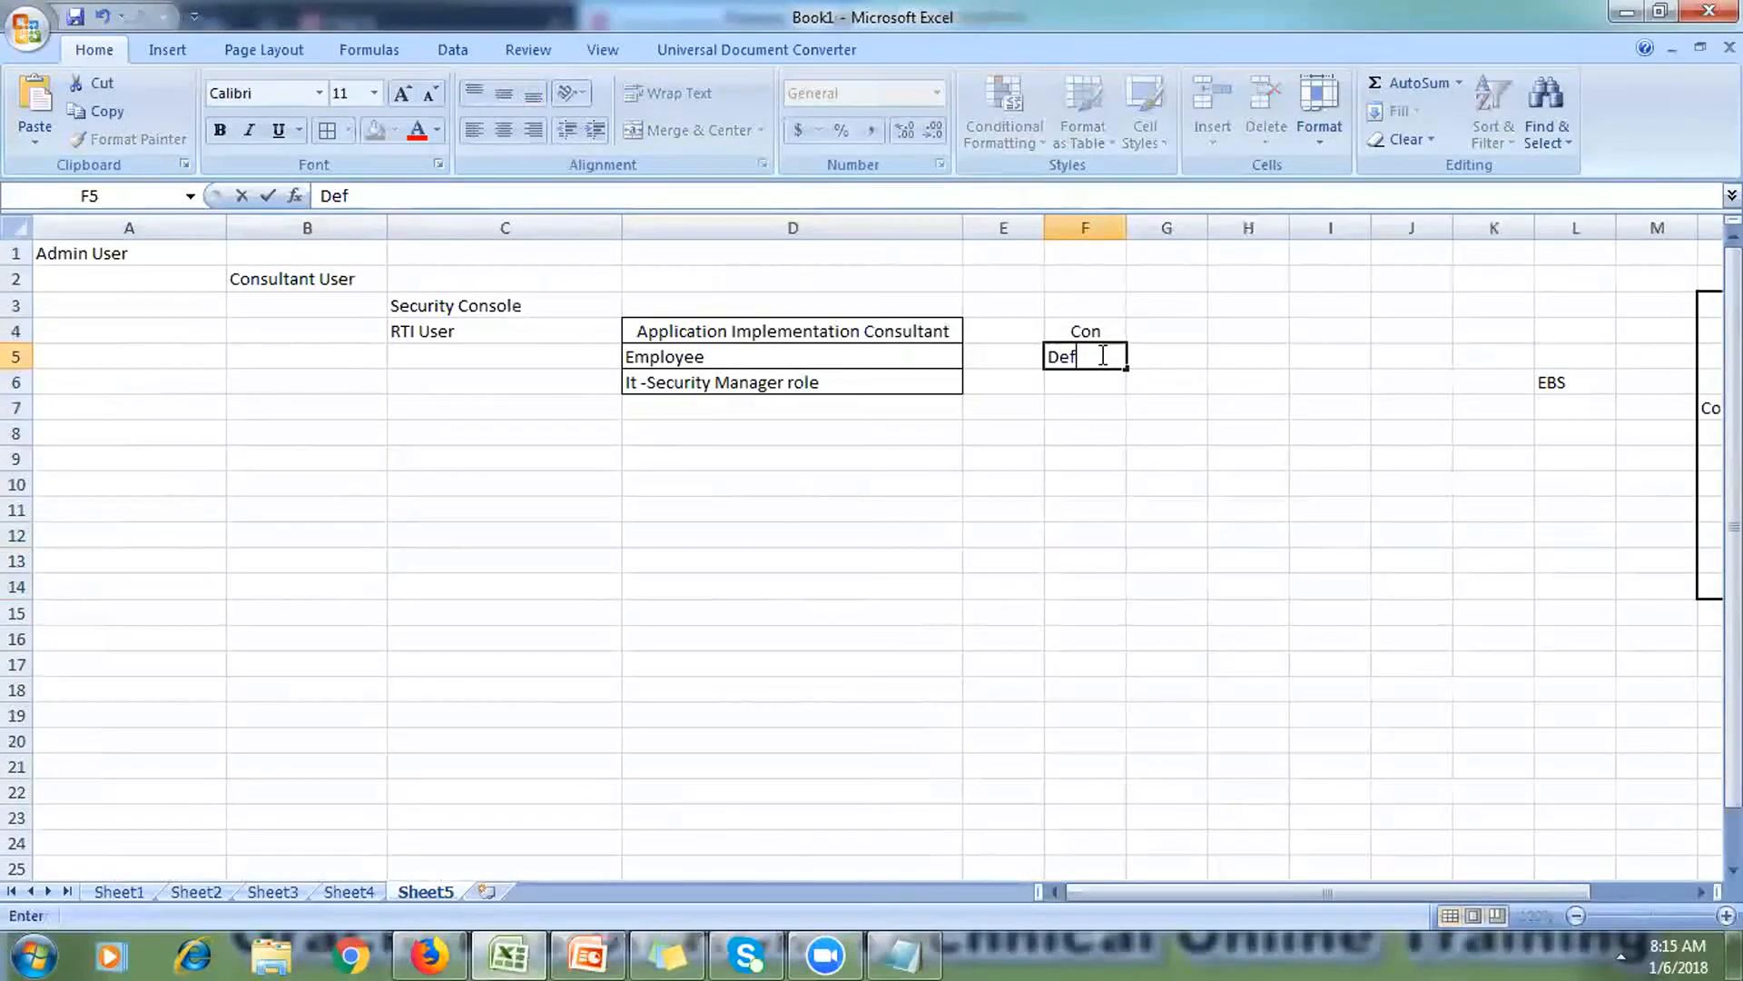
{"action": "left_click", "coordinate": [1094, 383]}
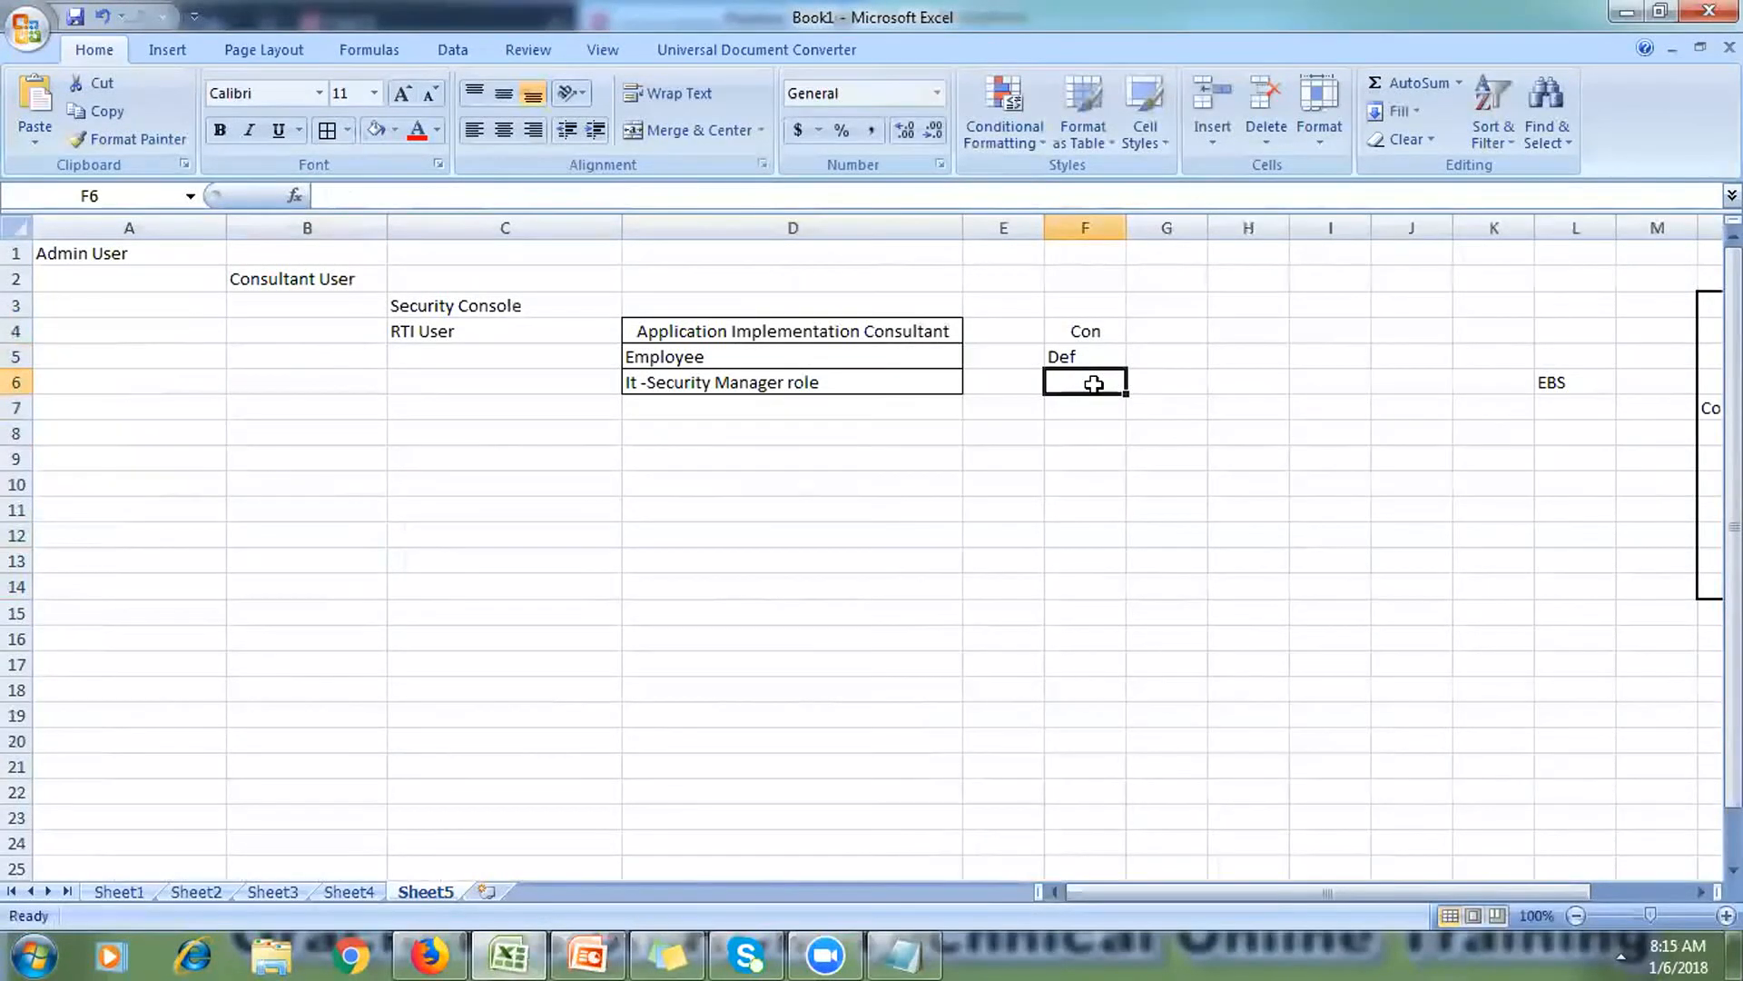
{"action": "type", "text": "Sec"}
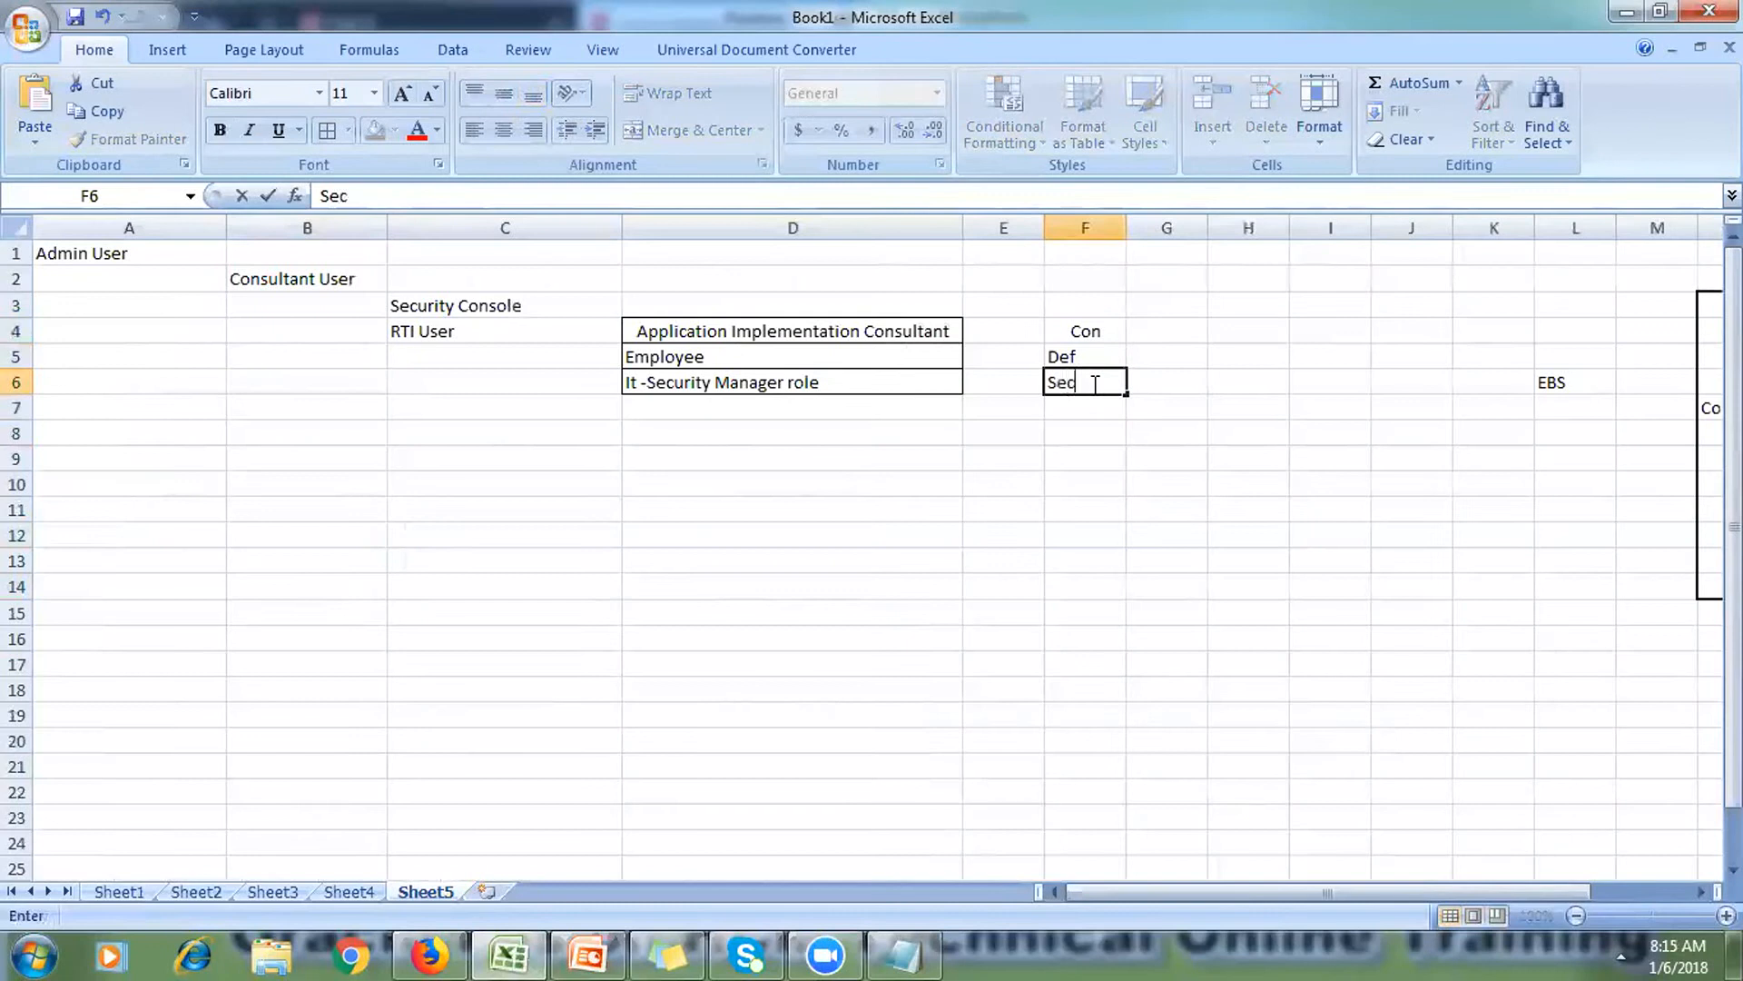
{"action": "type", "text": "urity console"}
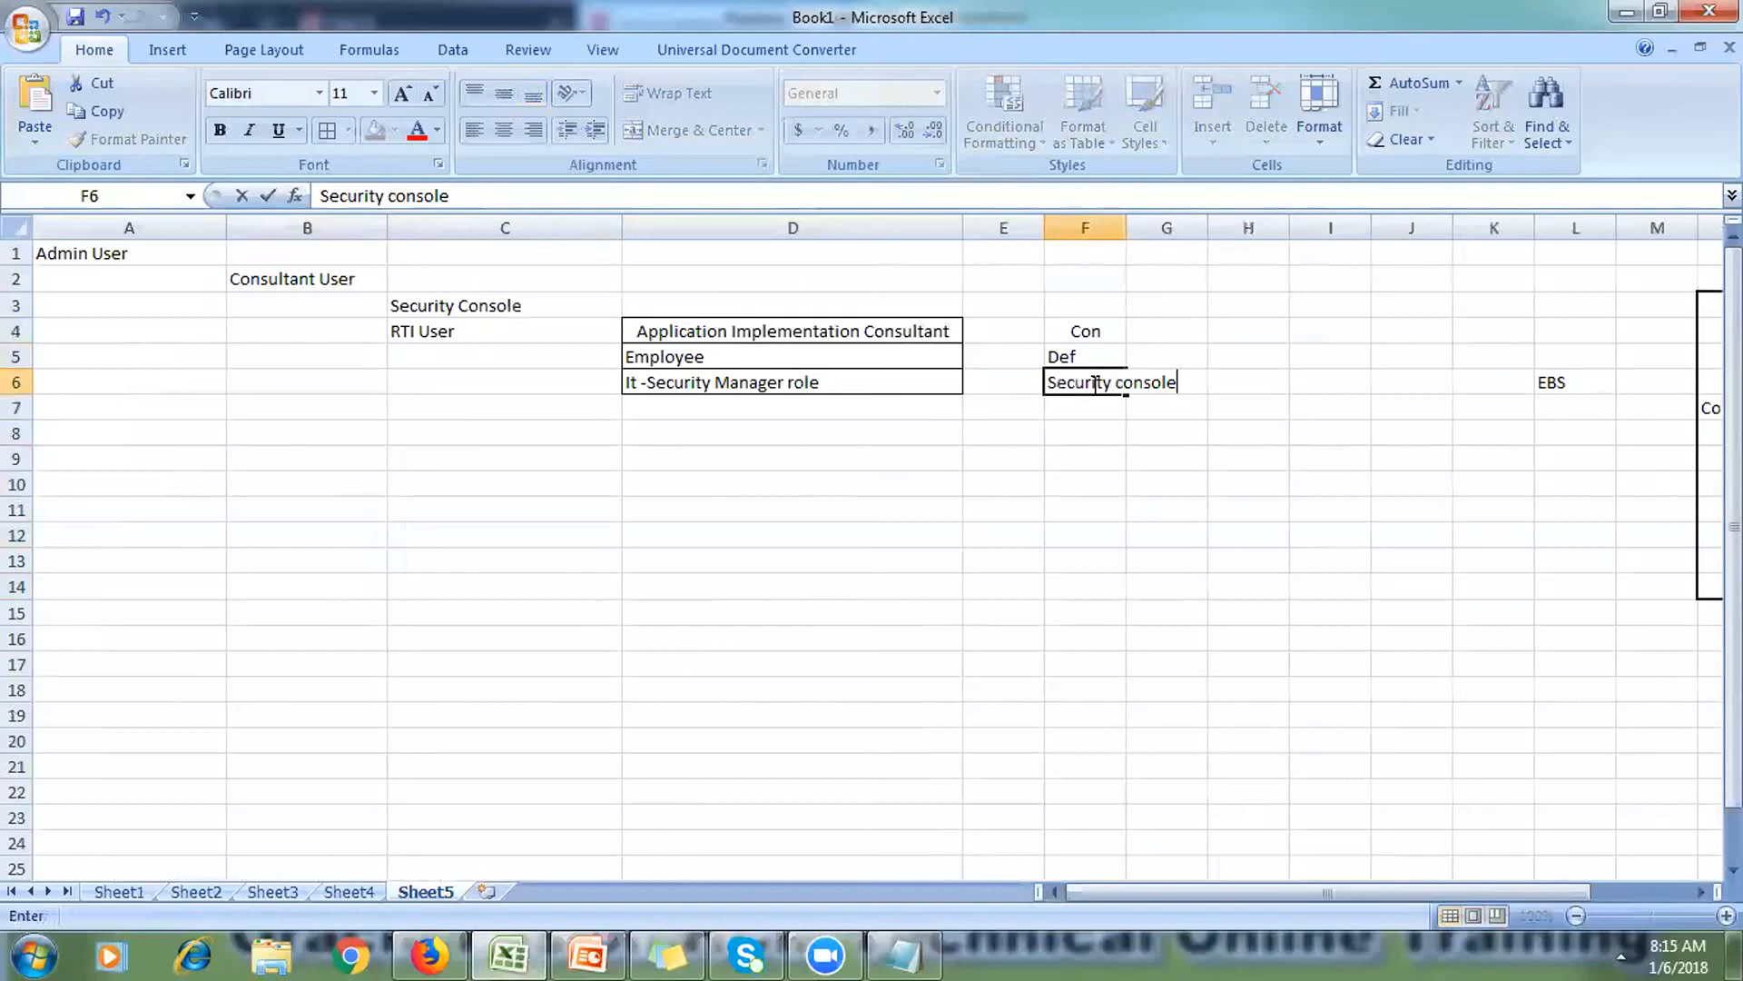
{"action": "left_click", "coordinate": [1053, 479]}
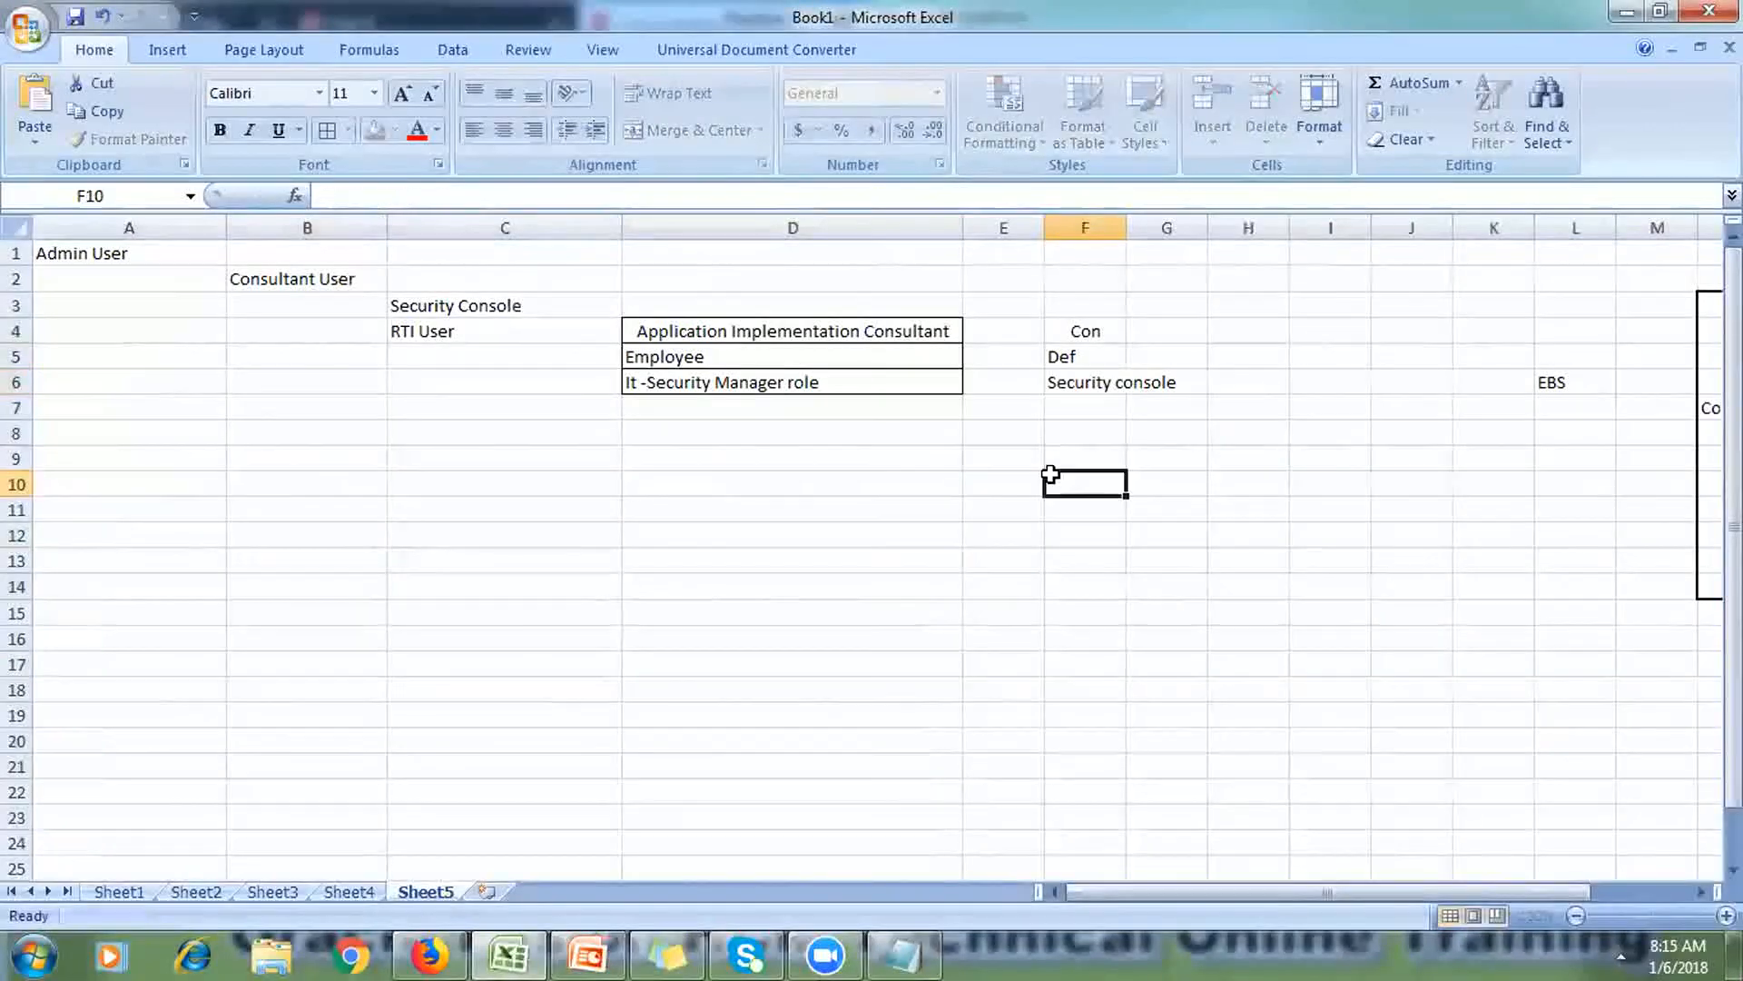
Step: Insert Sheet6 with column A widened to 16.86, checking Sheet5's RTI entry before returning
{"action": "left_click", "coordinate": [491, 894]}
{"action": "left_click_drag", "start_coordinate": [114, 227], "coordinate": [201, 263]}
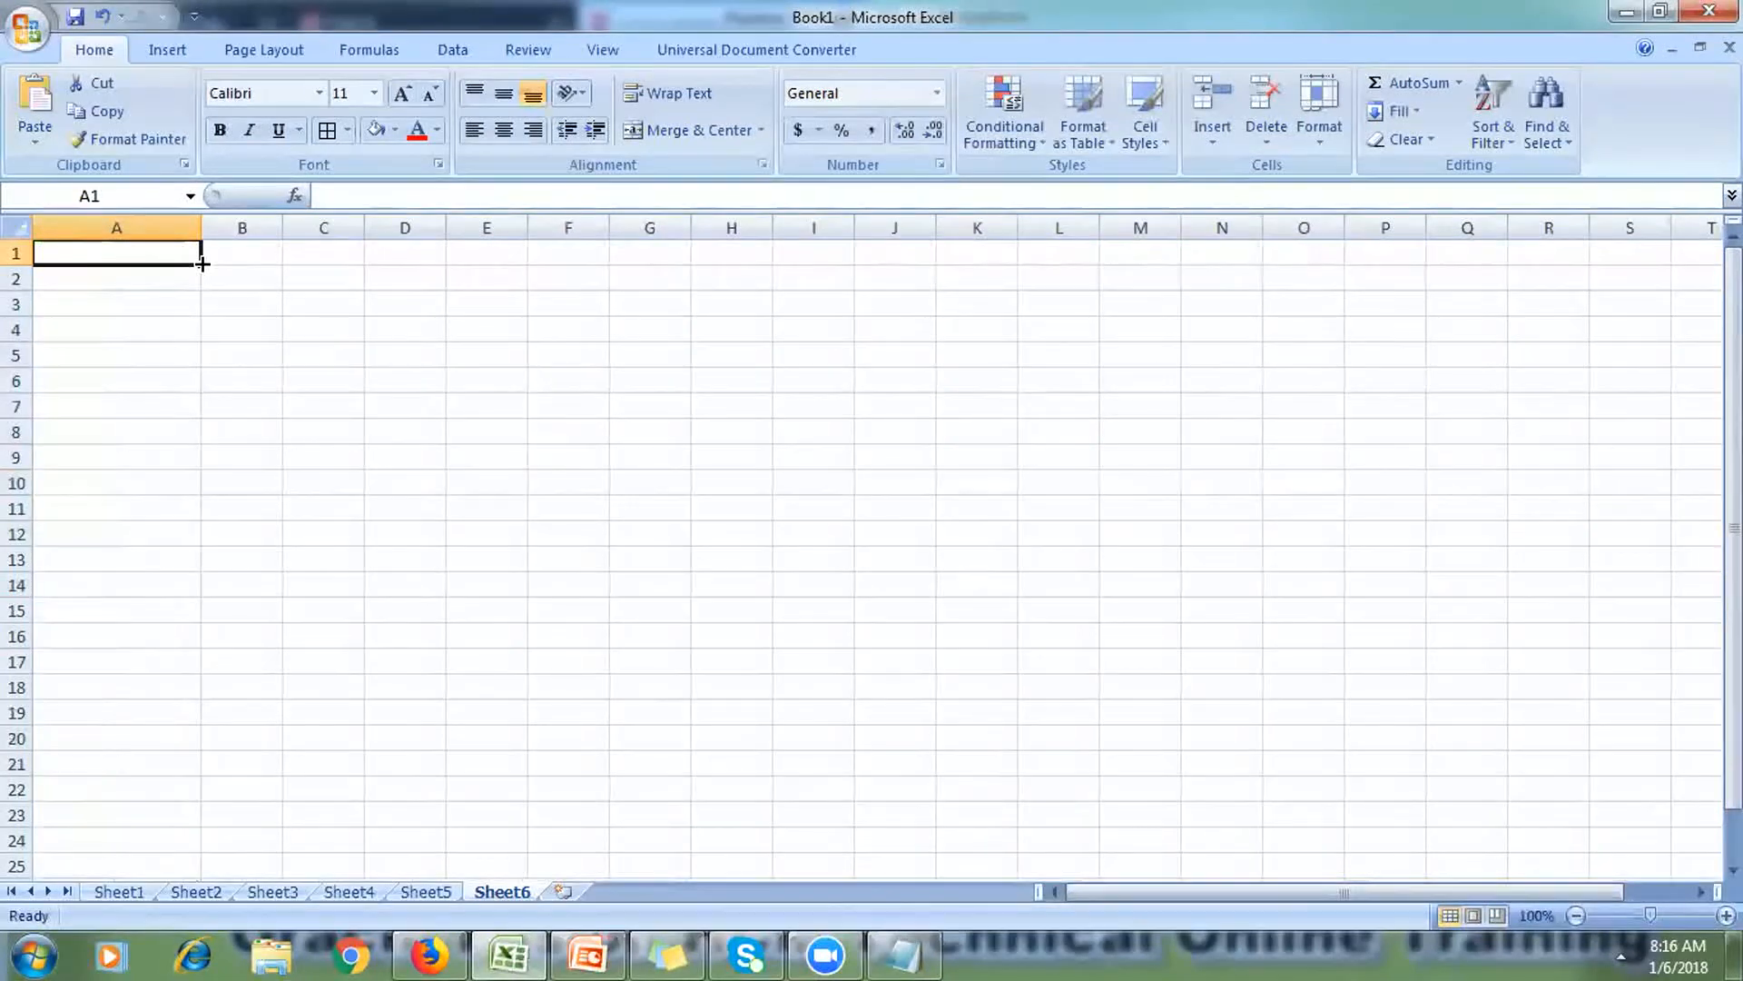
{"action": "left_click", "coordinate": [427, 893]}
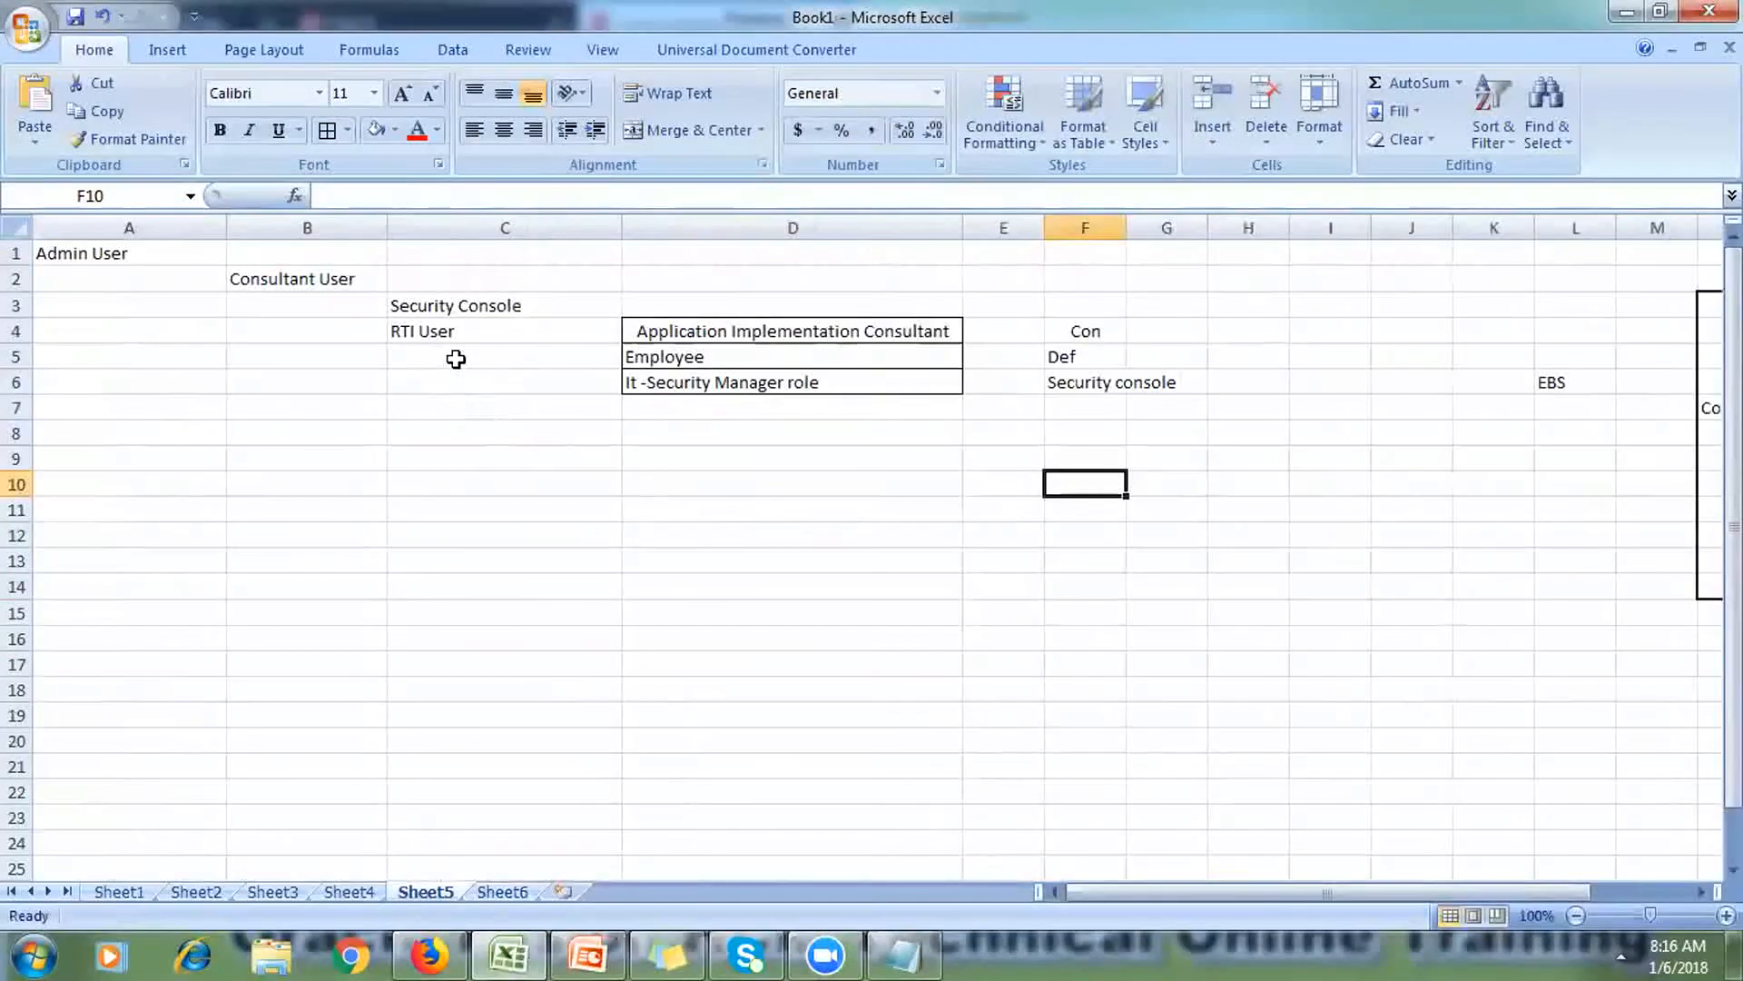
{"action": "left_click", "coordinate": [440, 333]}
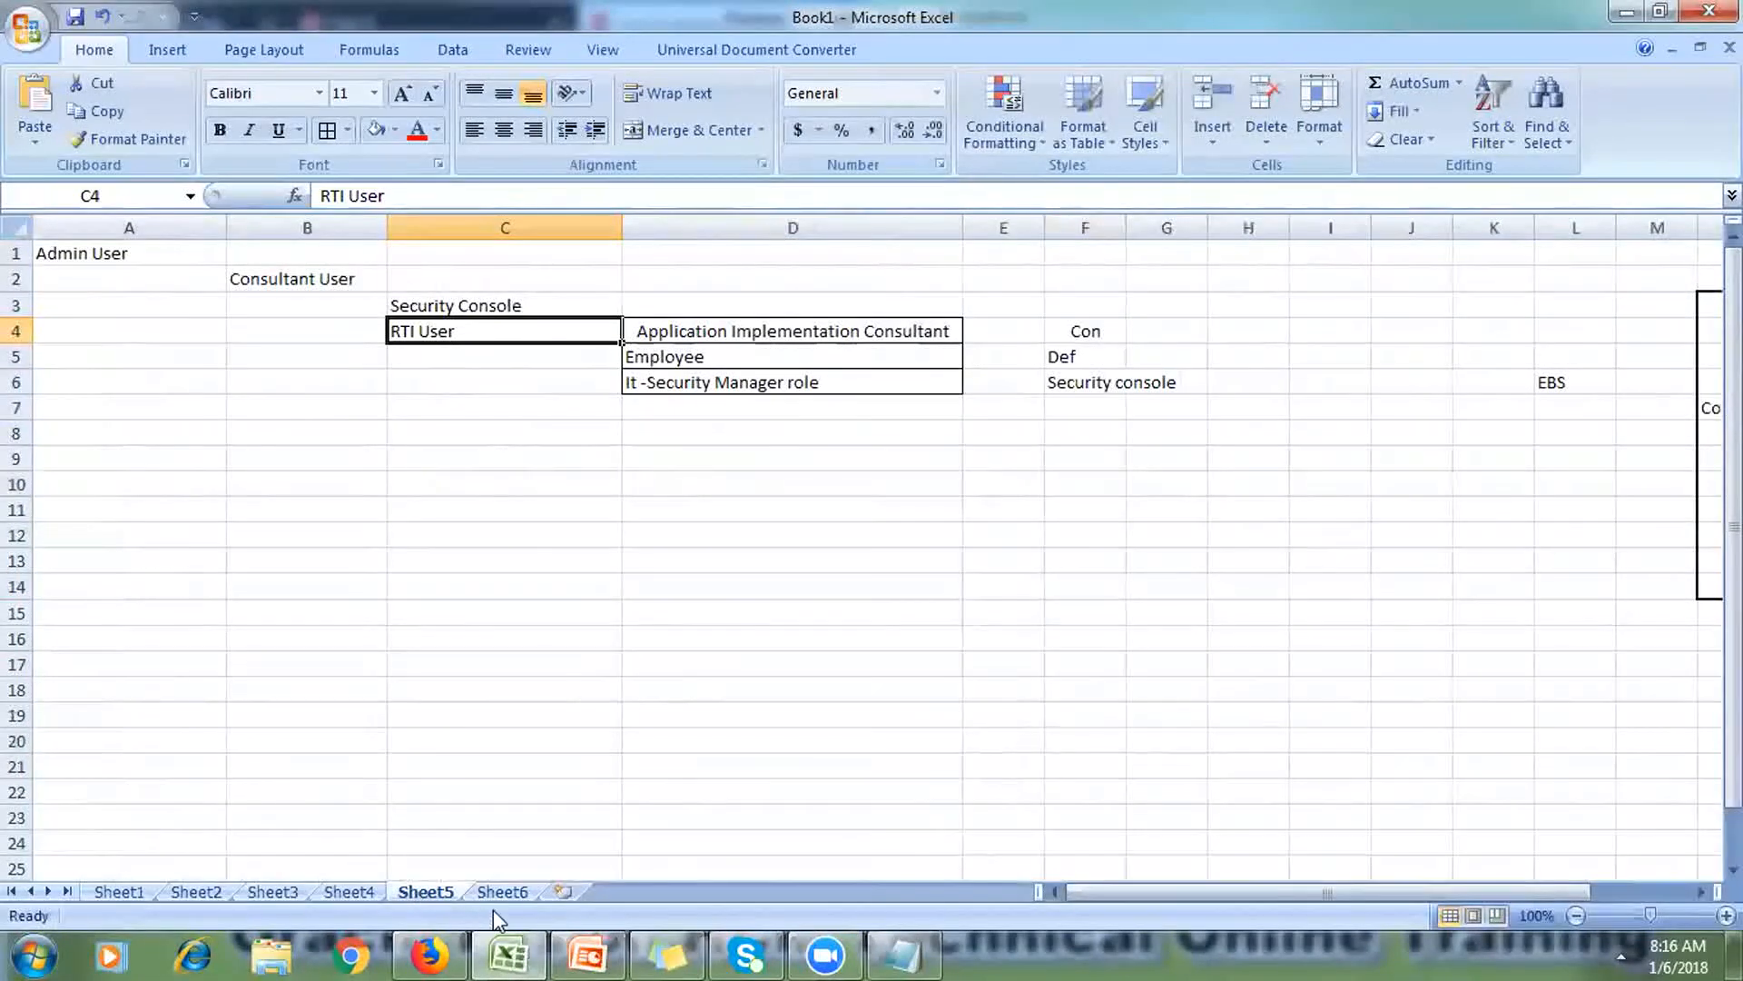
{"action": "left_click", "coordinate": [508, 892]}
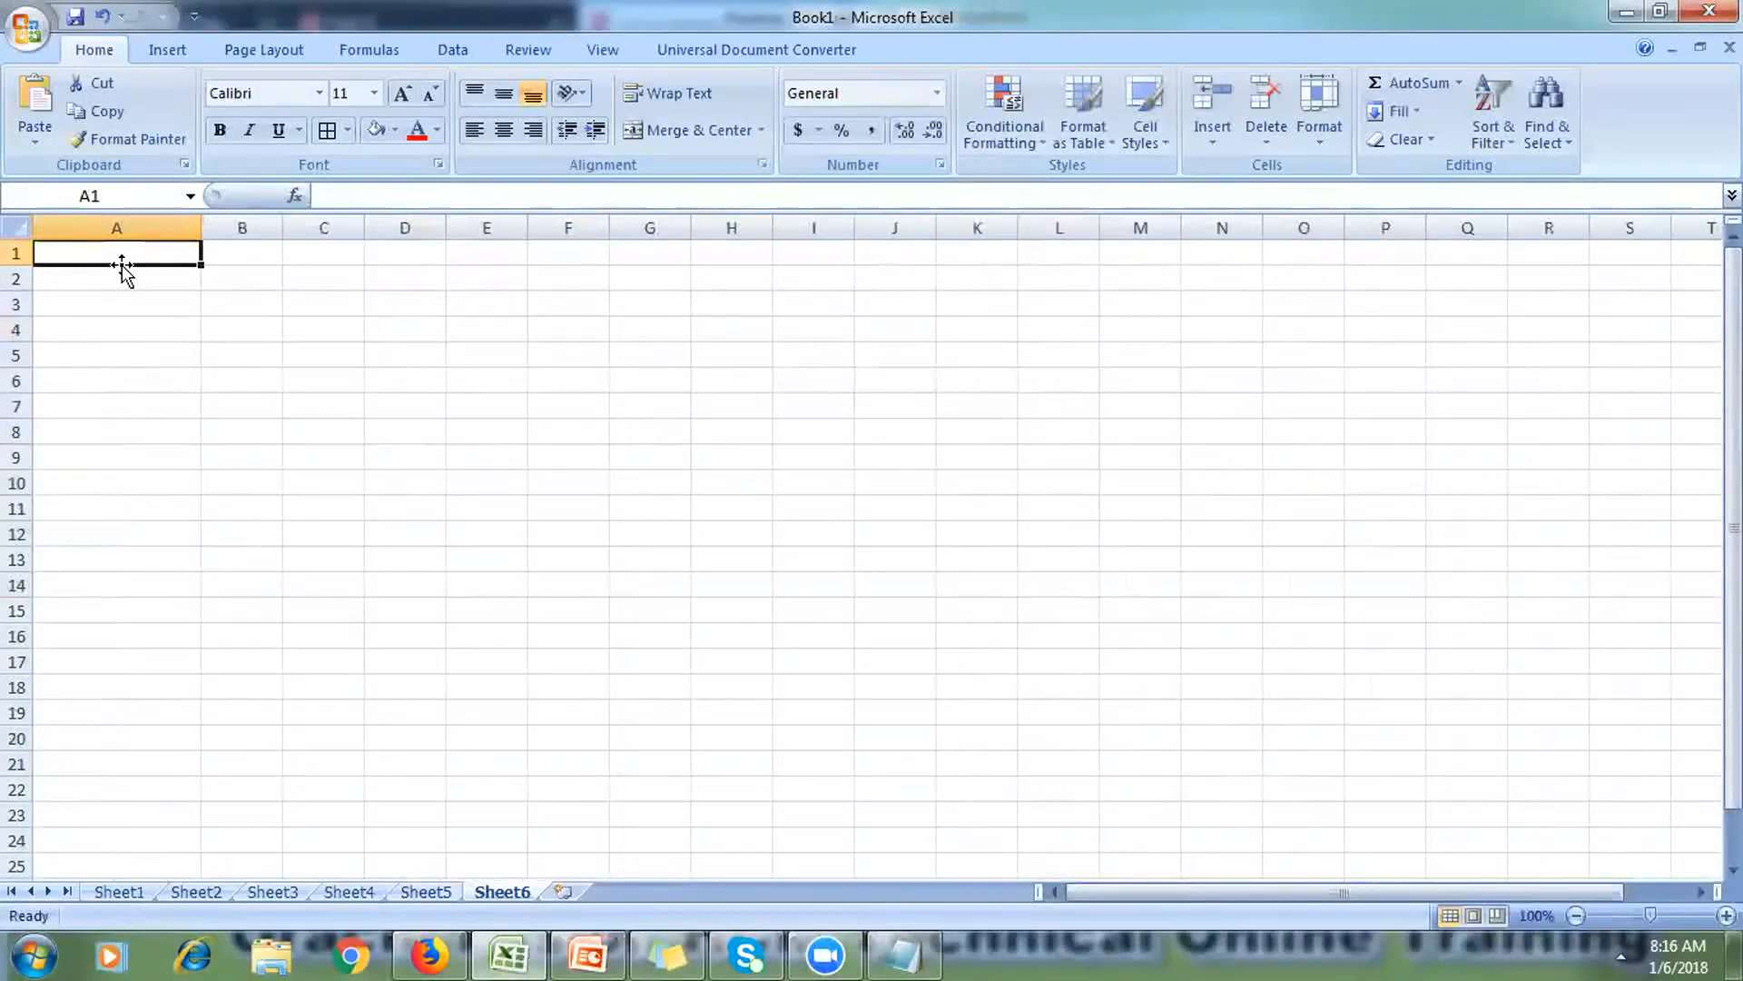
Step: Enter FIN_IMPL, SCM_IMPL, HCM_IMPL and PPM_IMPL in A1:A4, then select B1:B4
{"action": "type", "text": "FlN"}
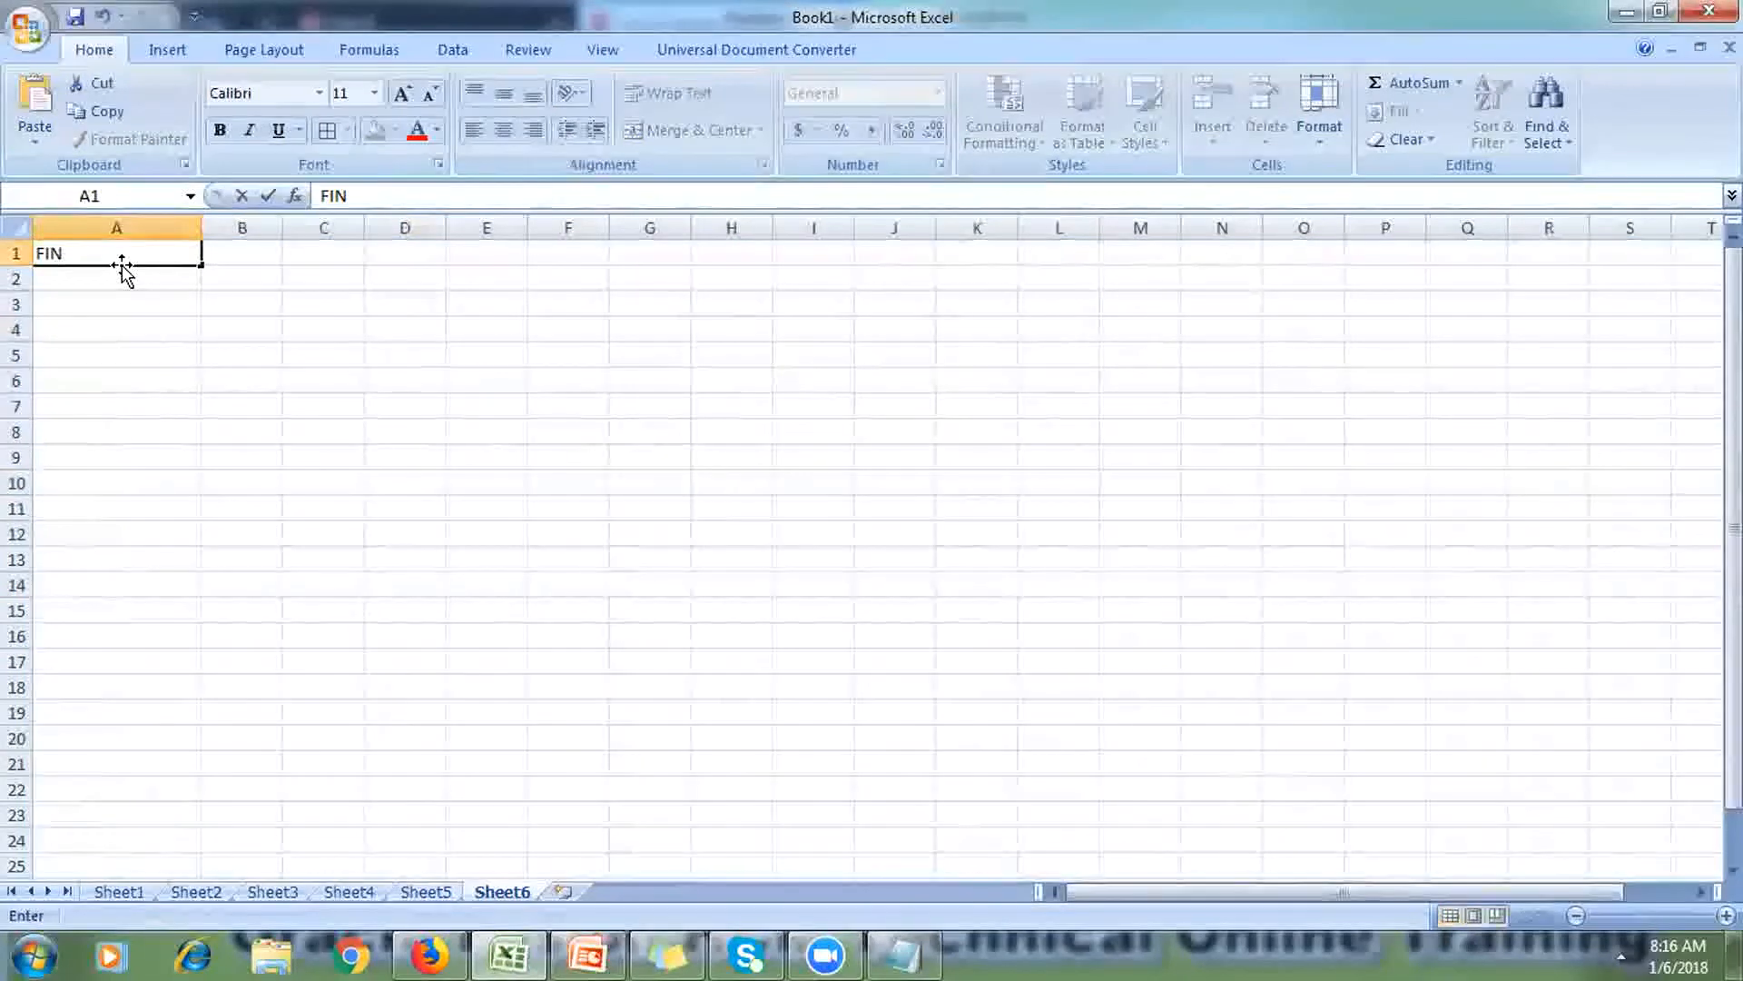
{"action": "type", "text": "_IMPL"}
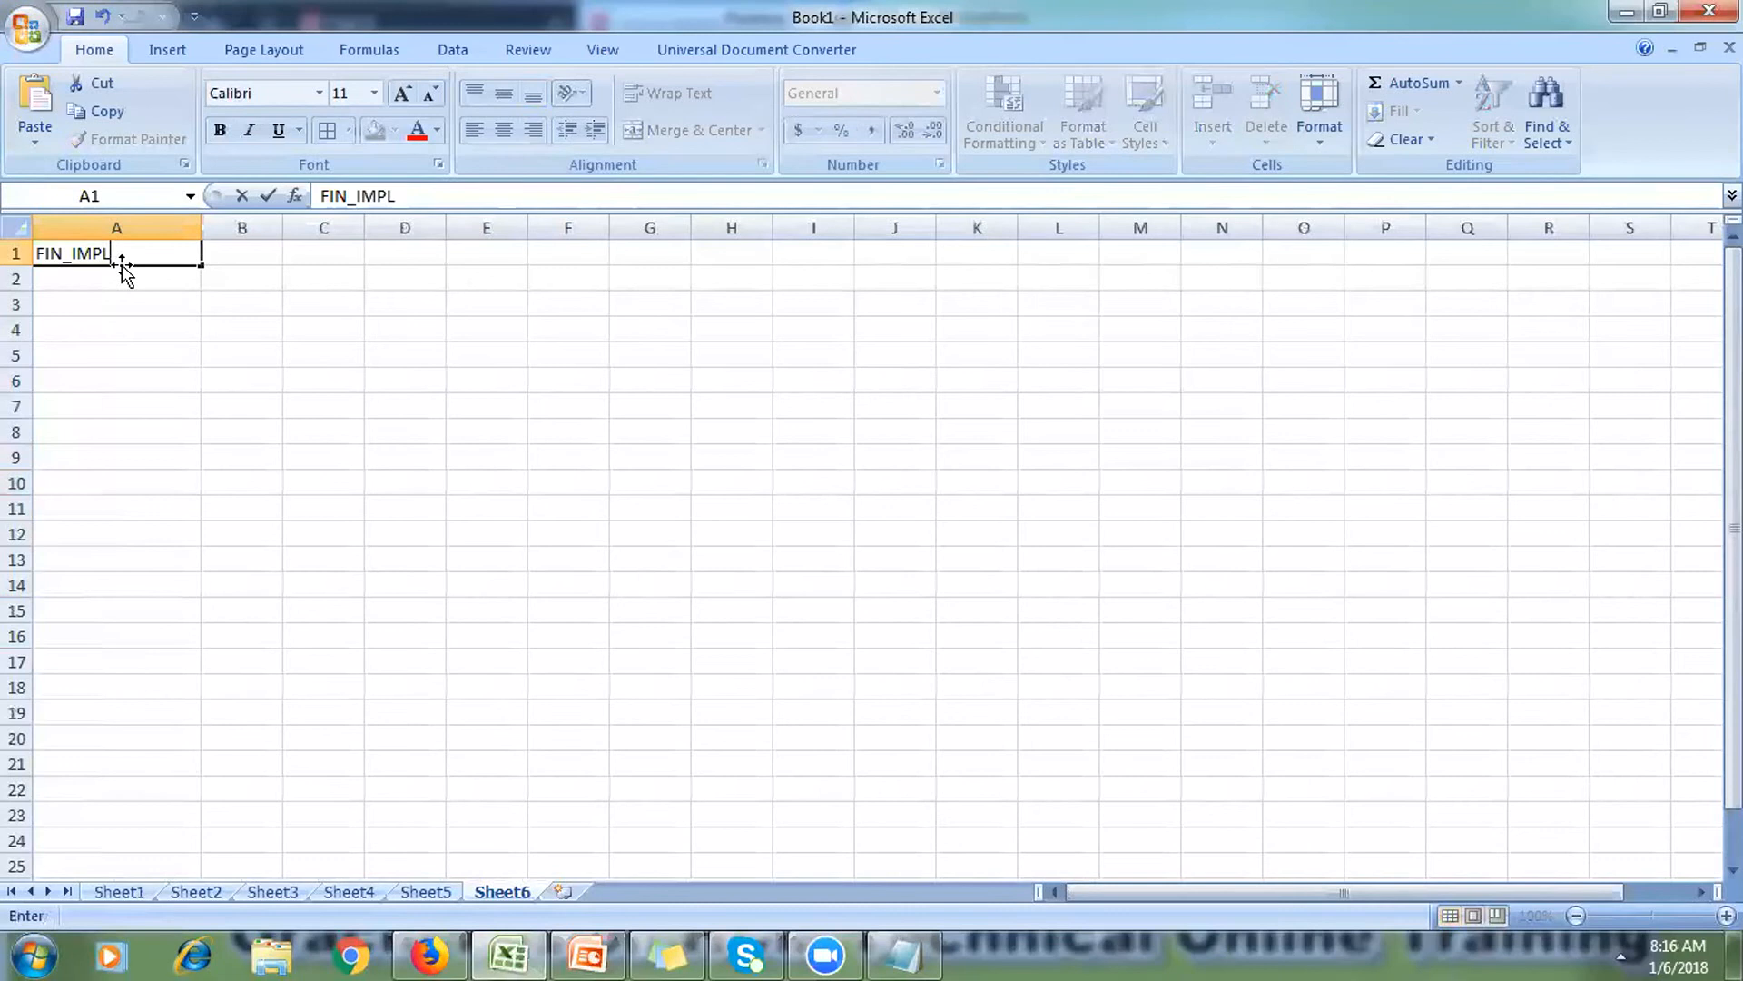
{"action": "key", "text": "Return"}
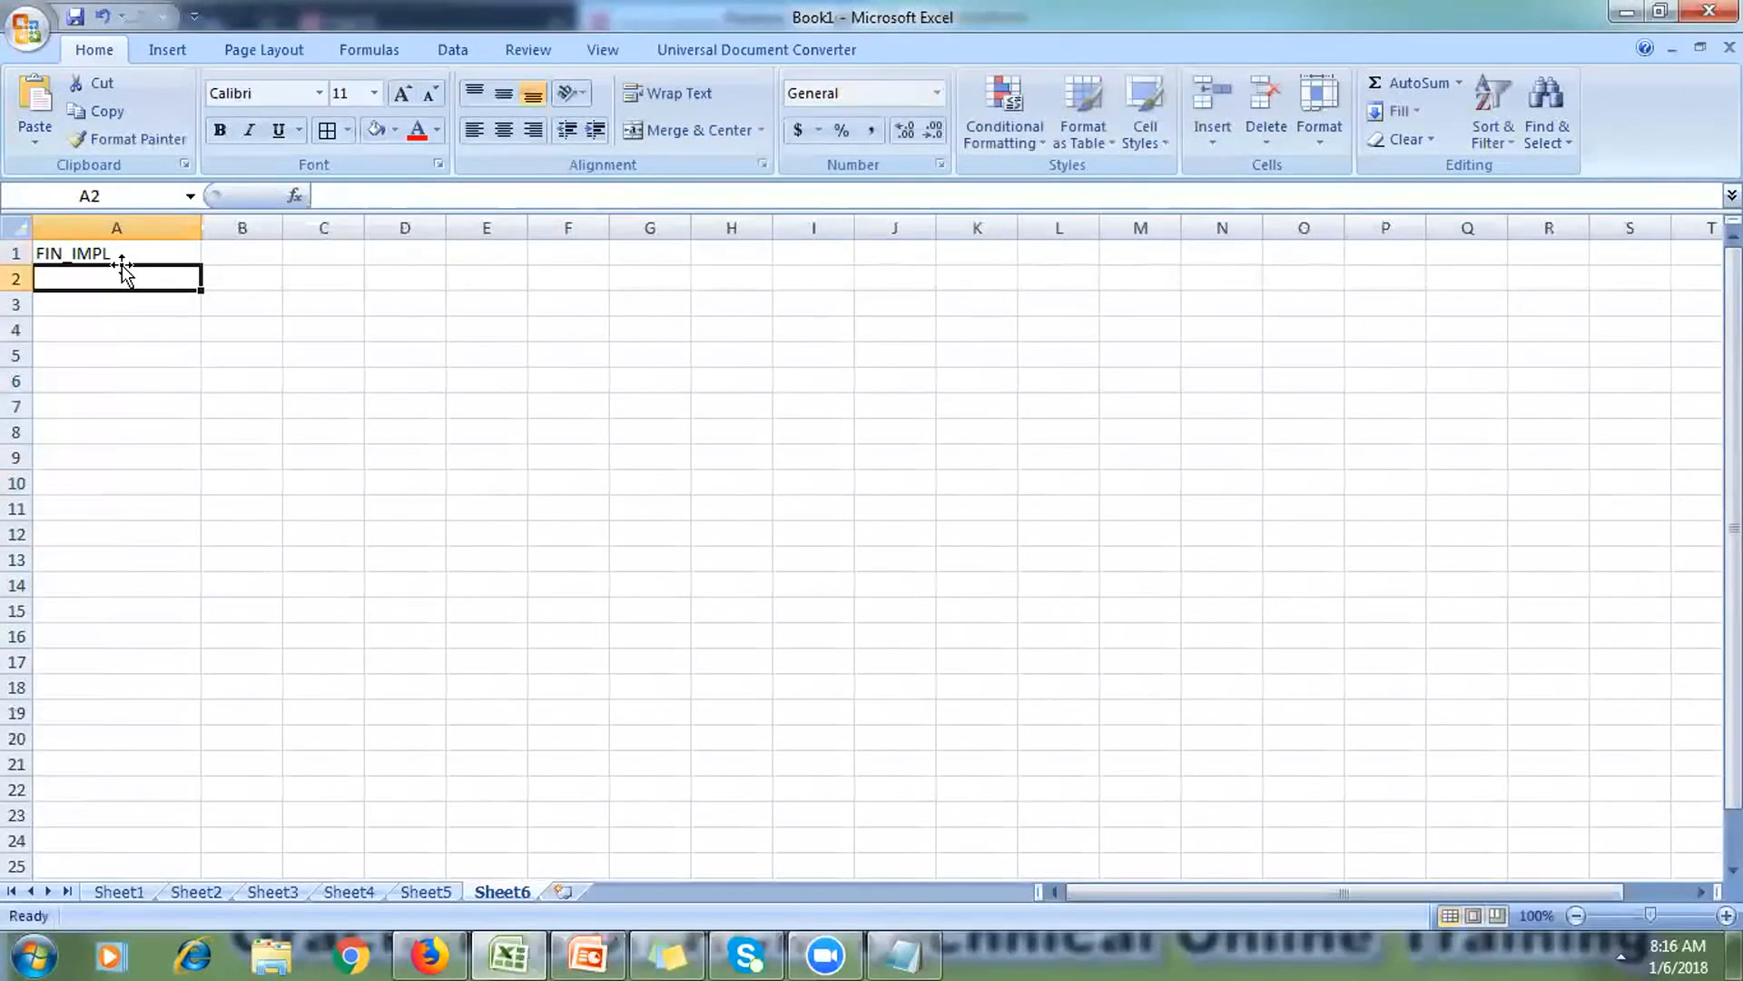
{"action": "type", "text": "SCM_IMPL"}
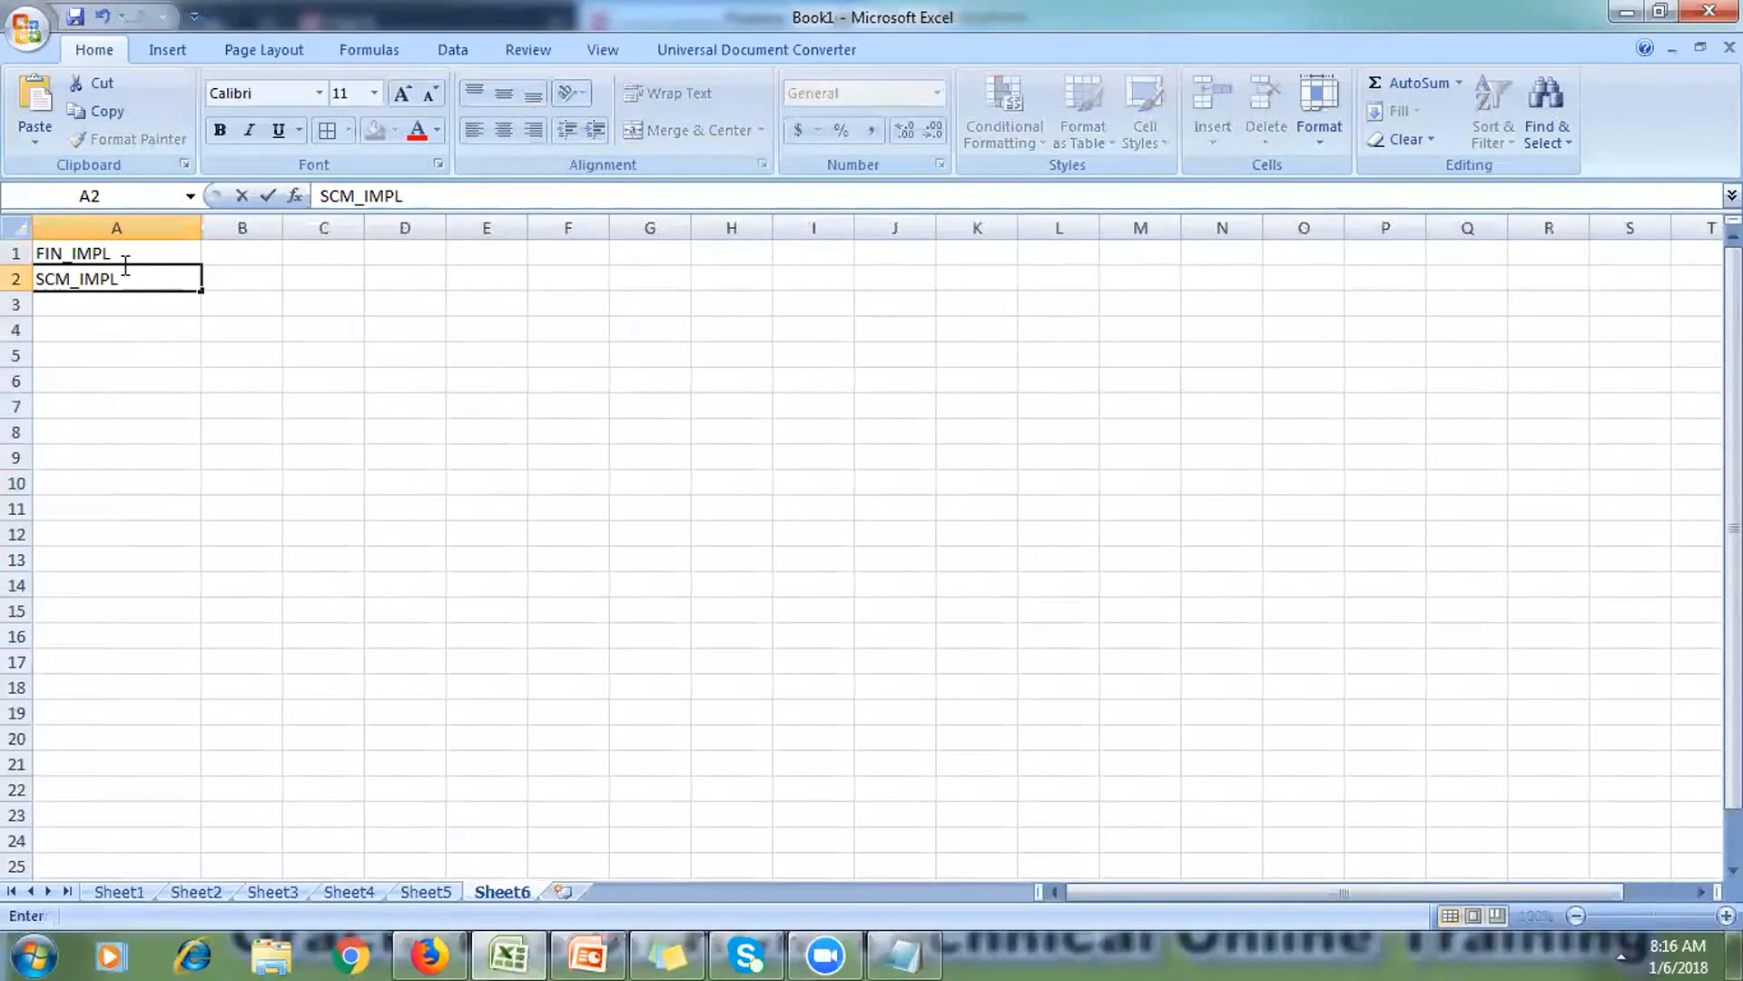
{"action": "key", "text": "Return"}
{"action": "type", "text": "HC"}
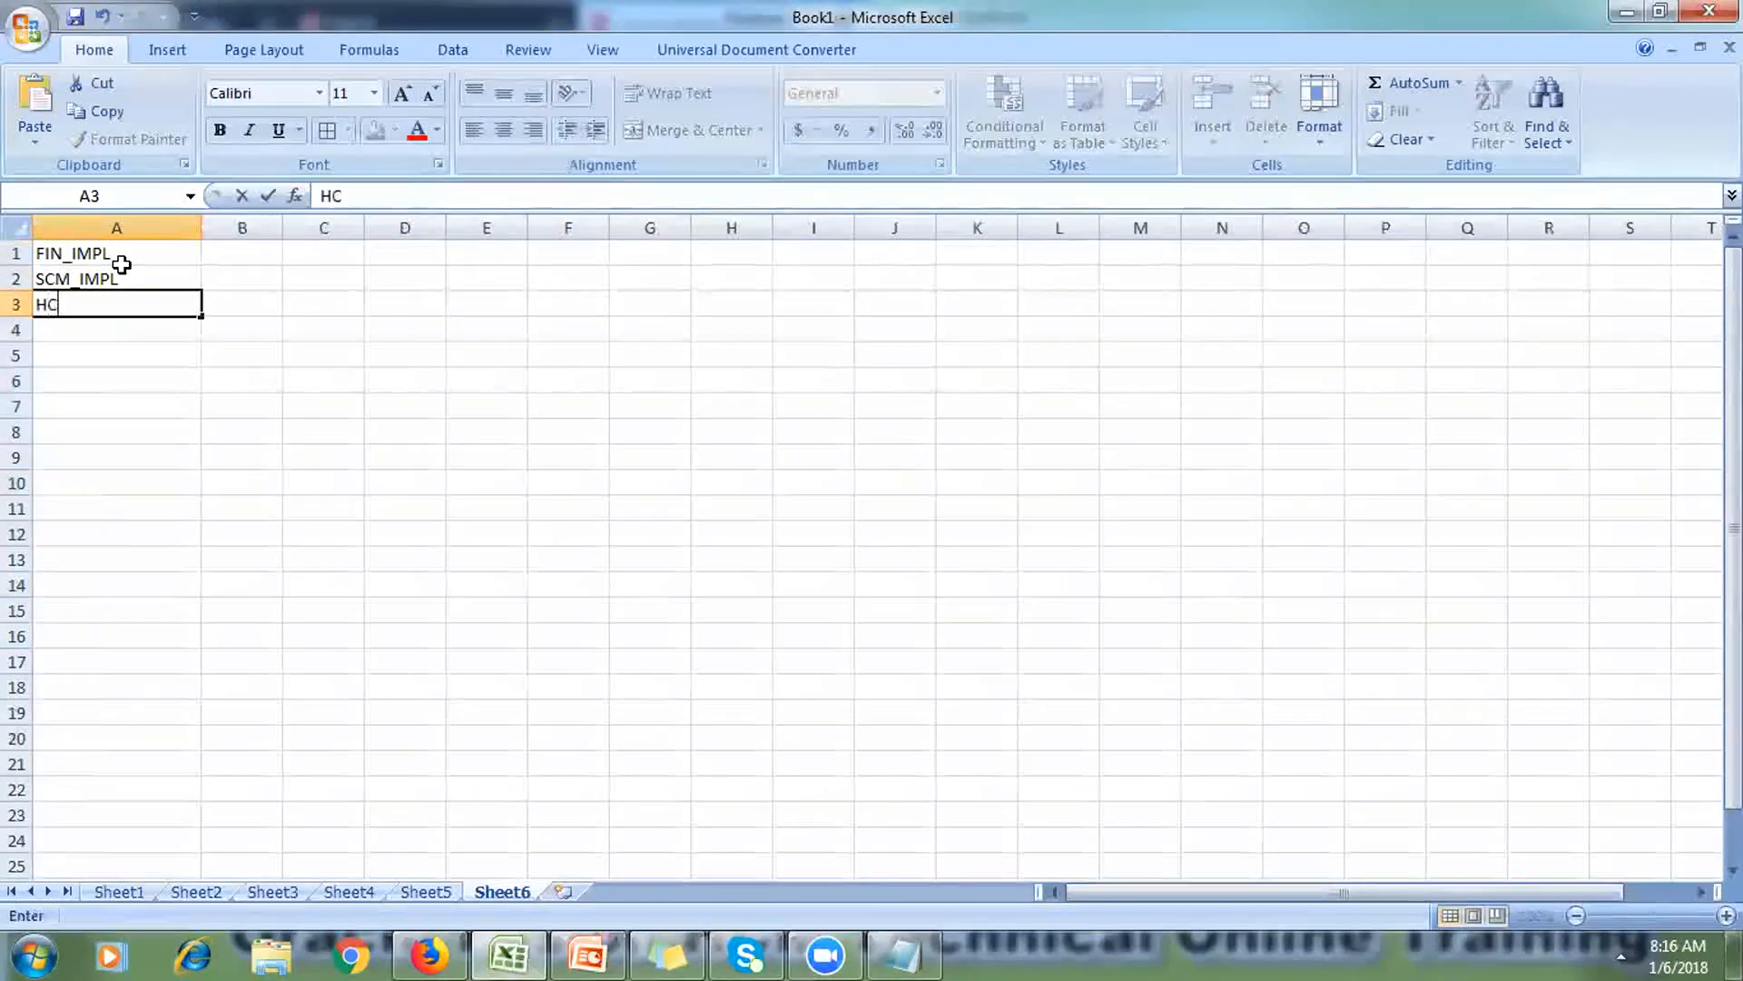
{"action": "type", "text": "M_IMPL"}
{"action": "key", "text": "Return"}
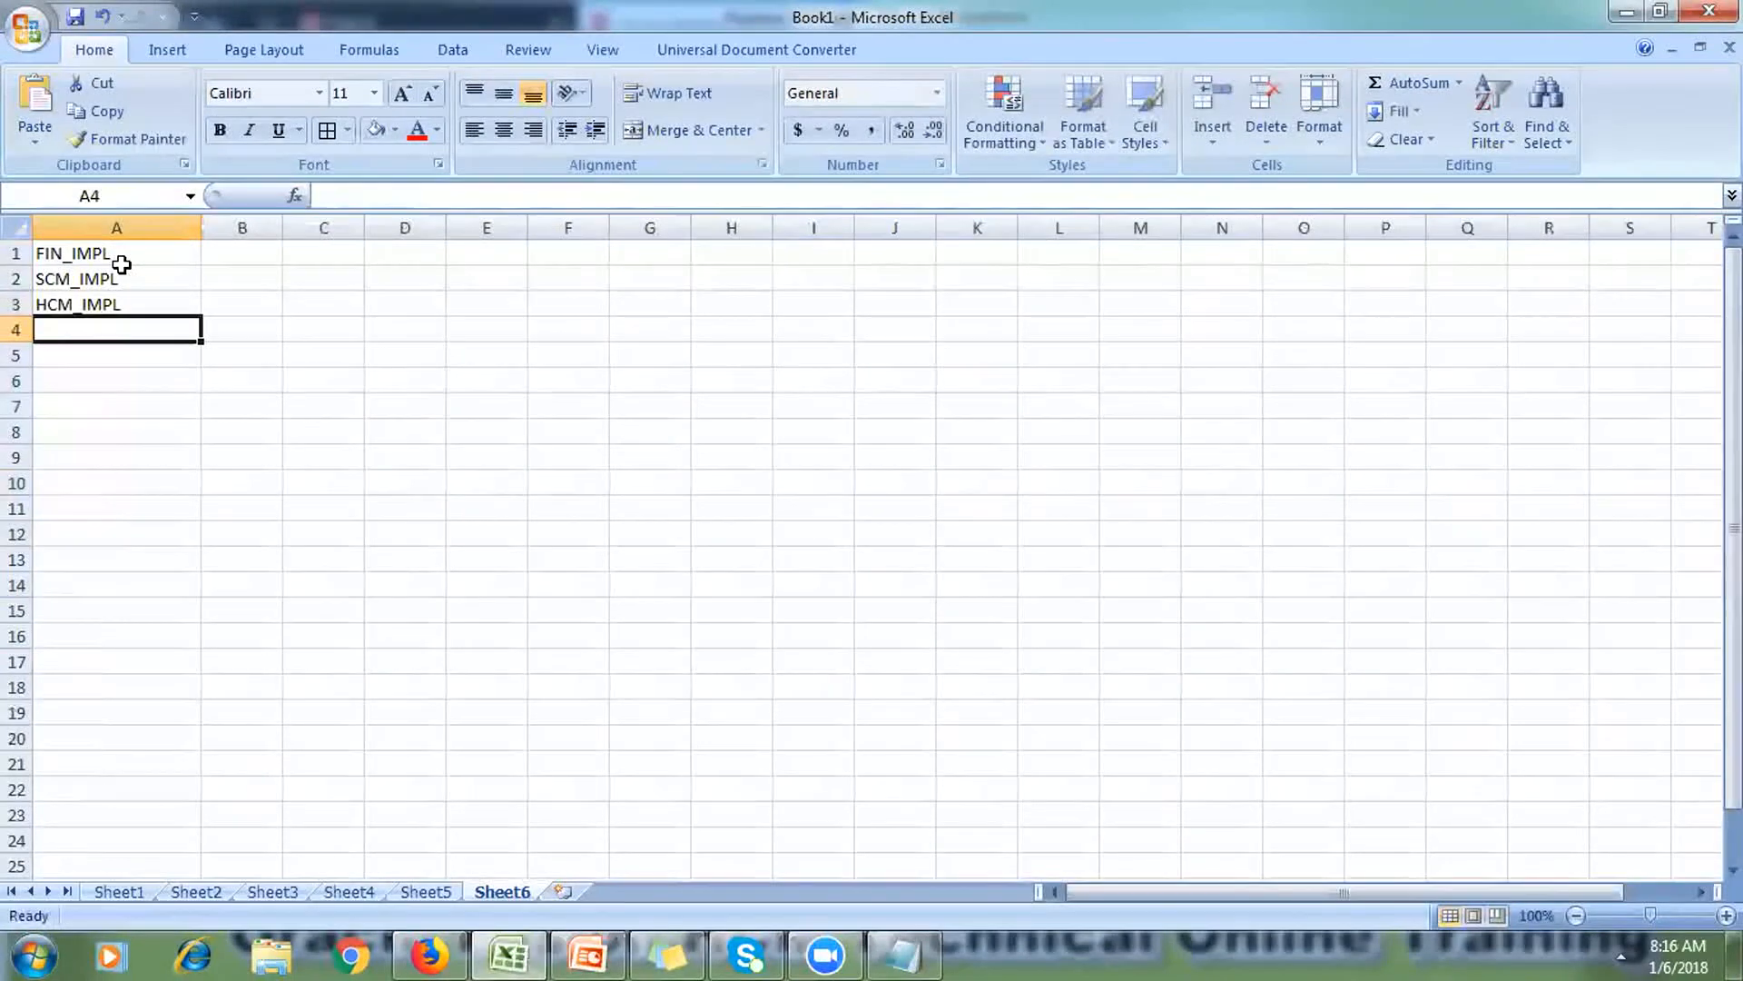
{"action": "type", "text": "PP"}
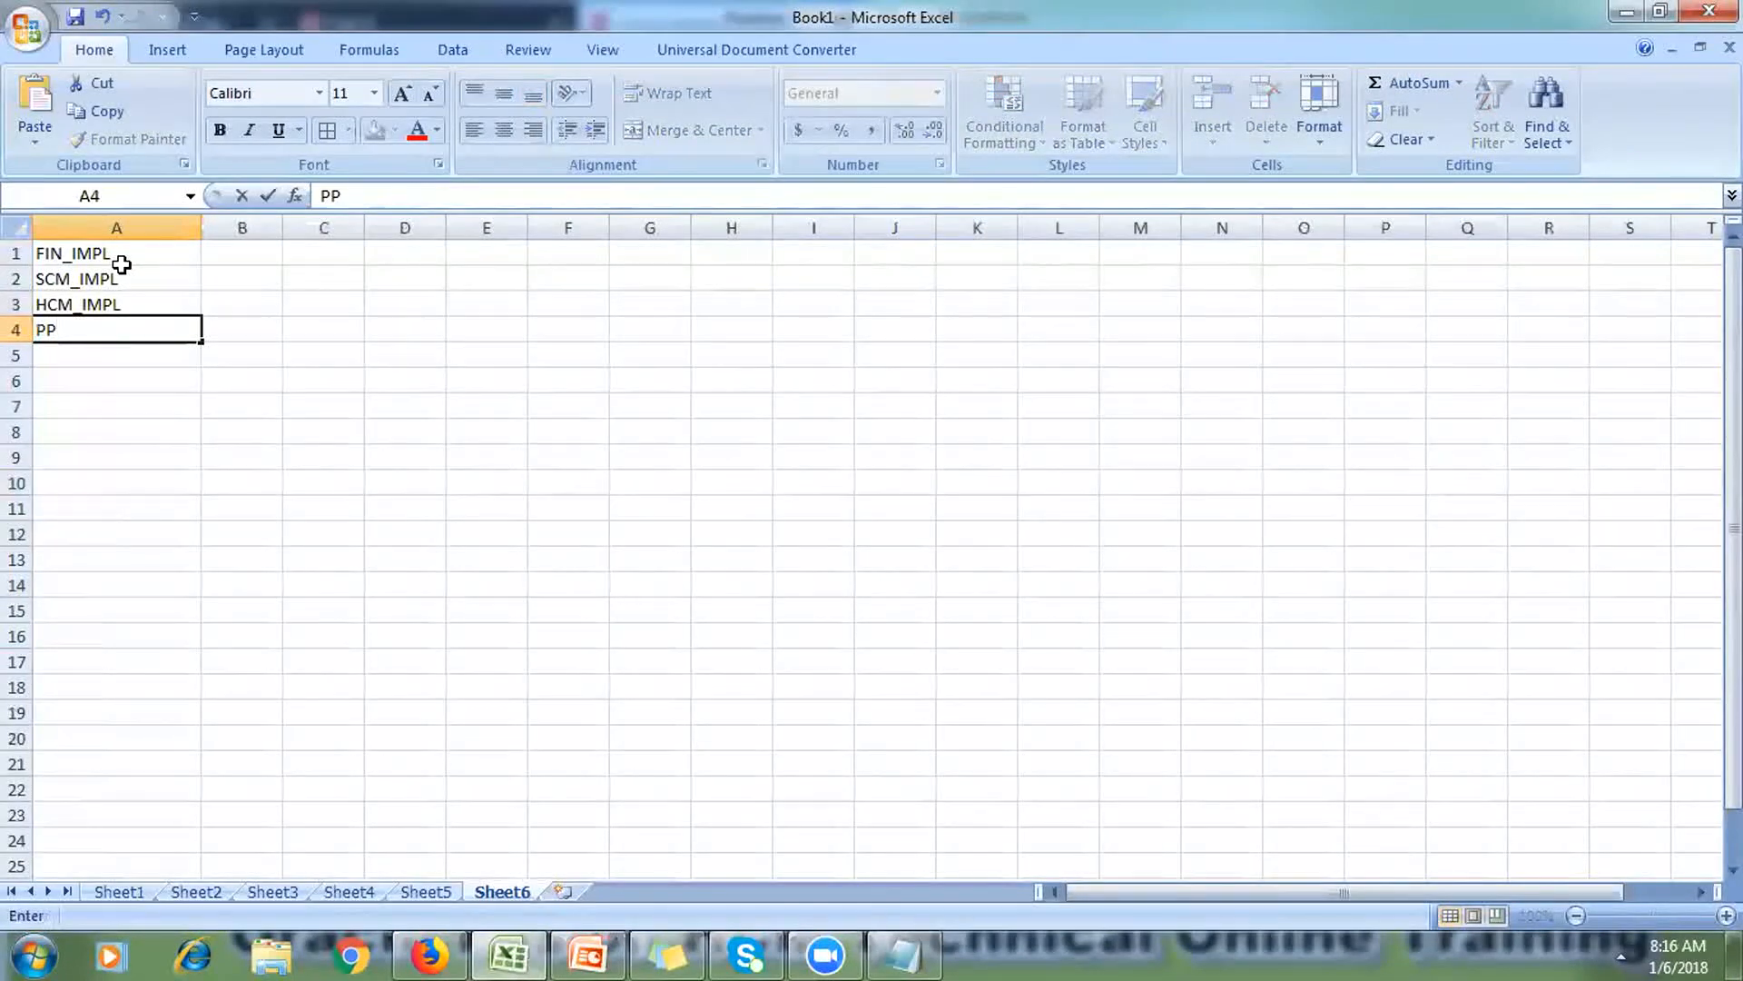
{"action": "type", "text": "M_IMPL"}
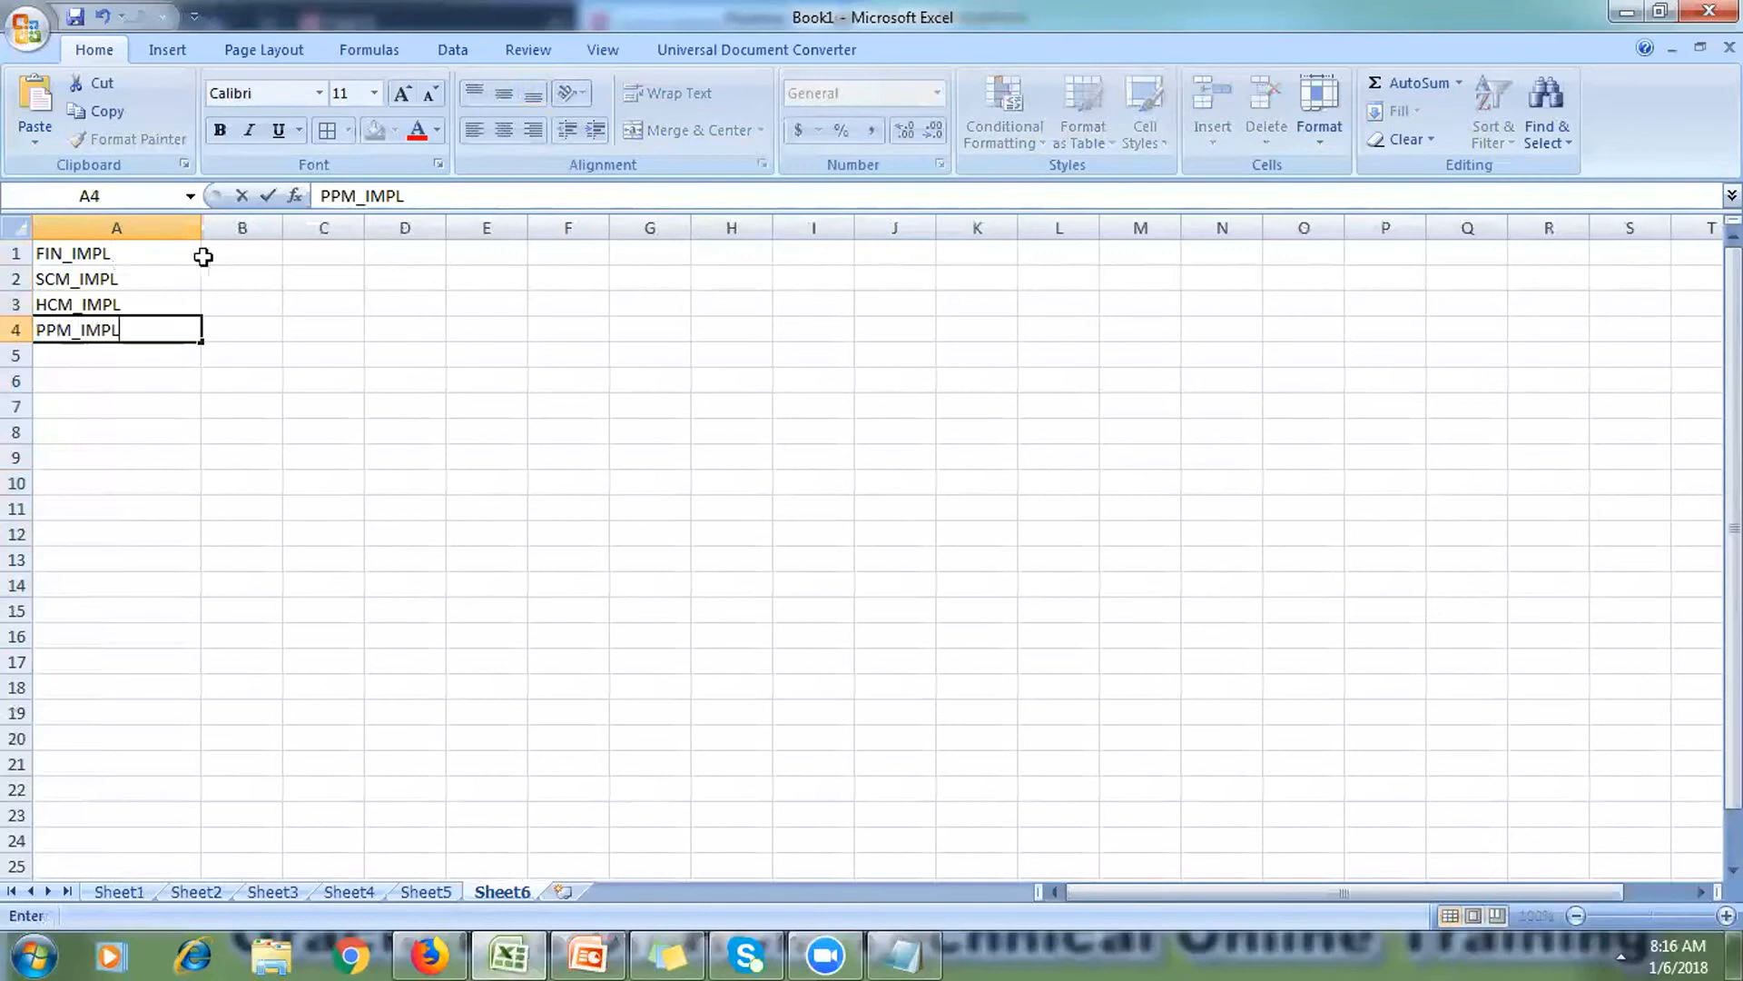
{"action": "left_click_drag", "start_coordinate": [246, 254], "coordinate": [251, 333]}
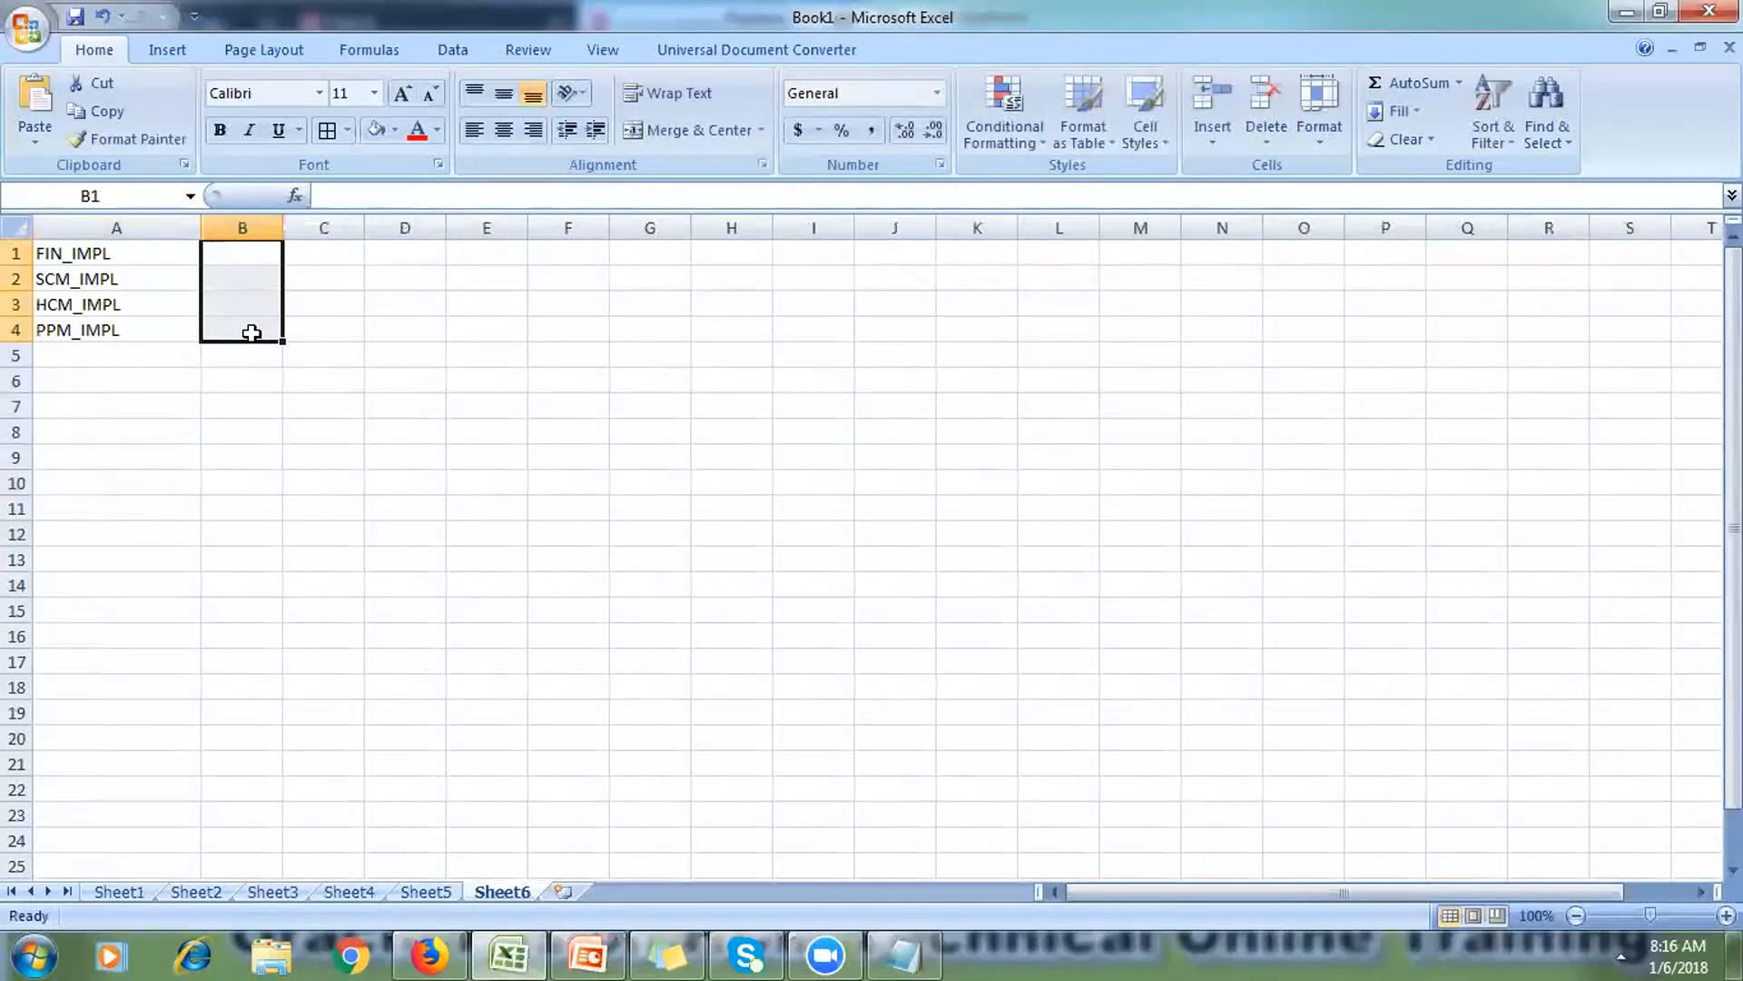
Step: Give B1:B4 a yellow fill and all borders
{"action": "left_click", "coordinate": [393, 132]}
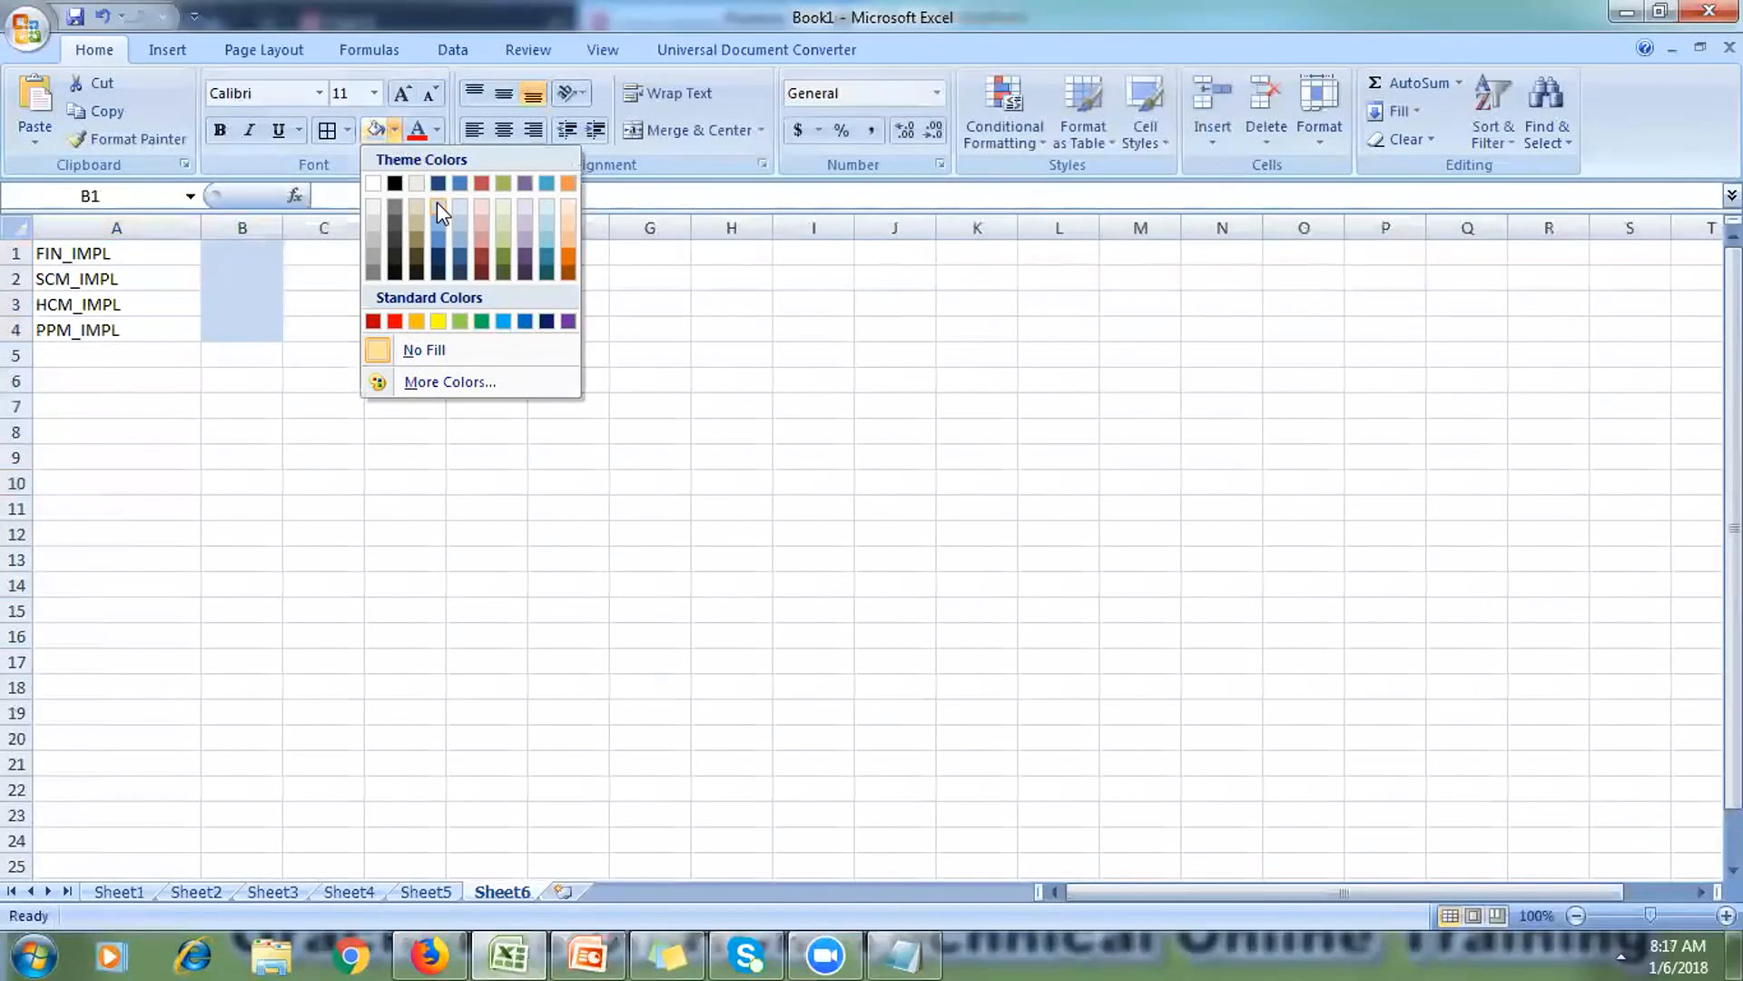
{"action": "left_click", "coordinate": [439, 322]}
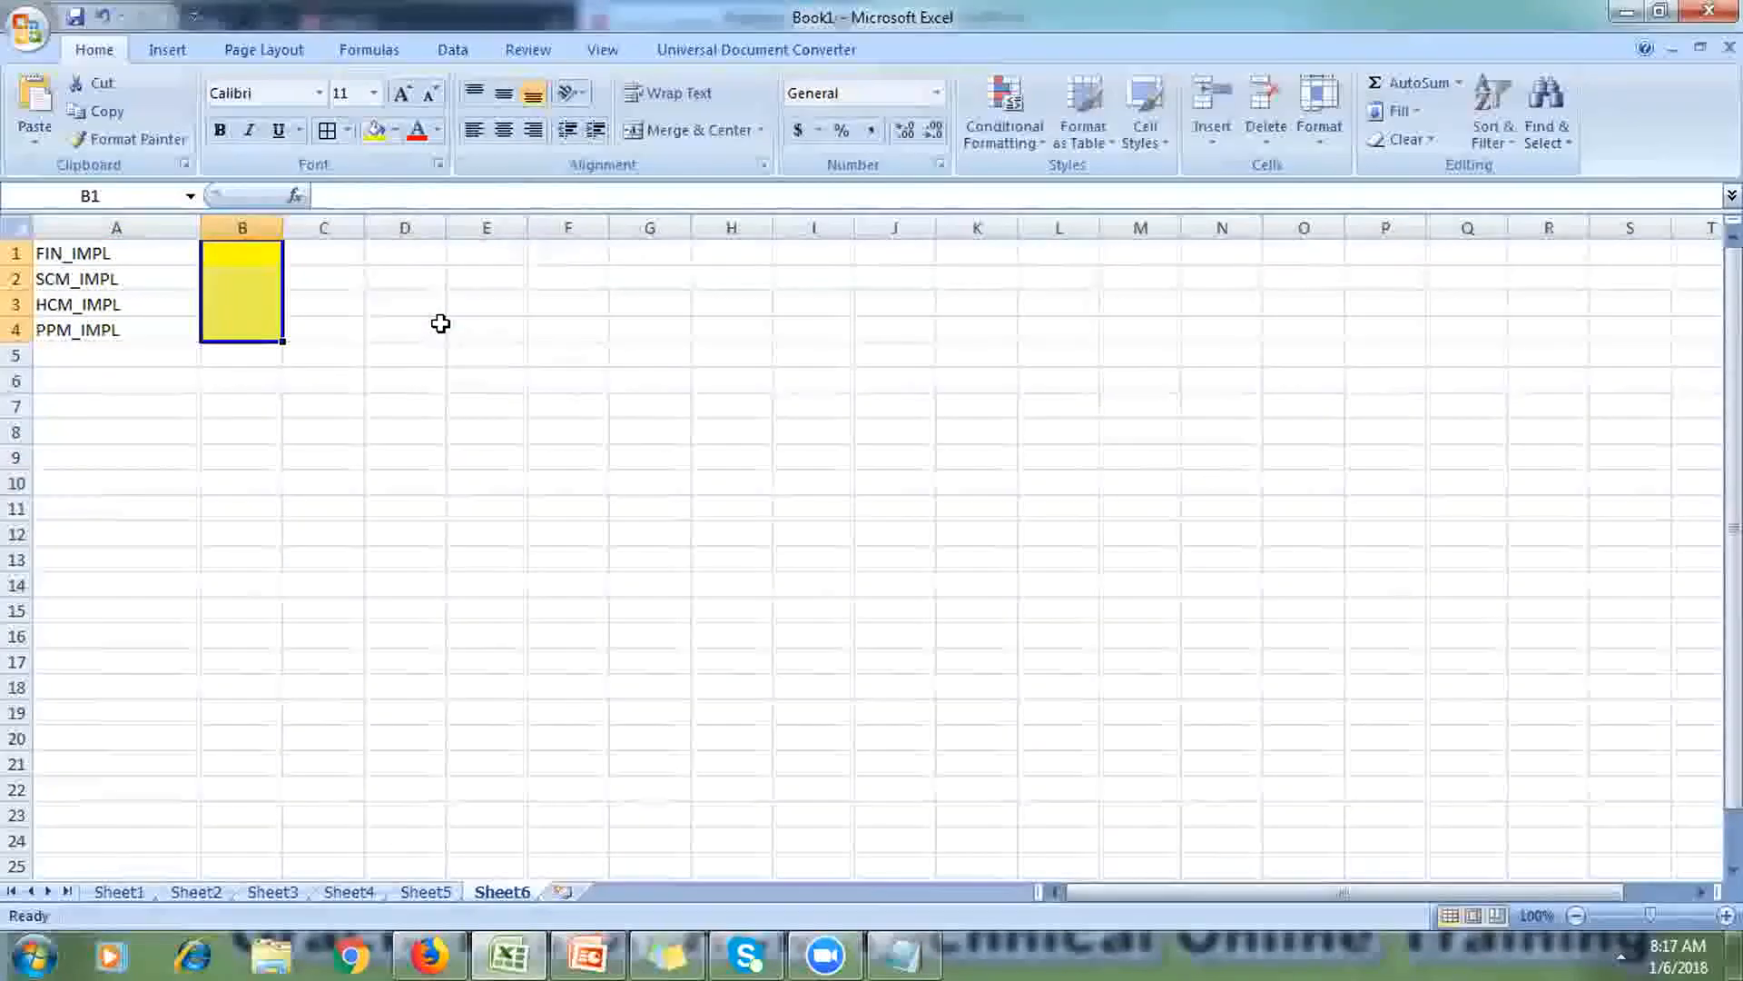
{"action": "left_click", "coordinate": [326, 130]}
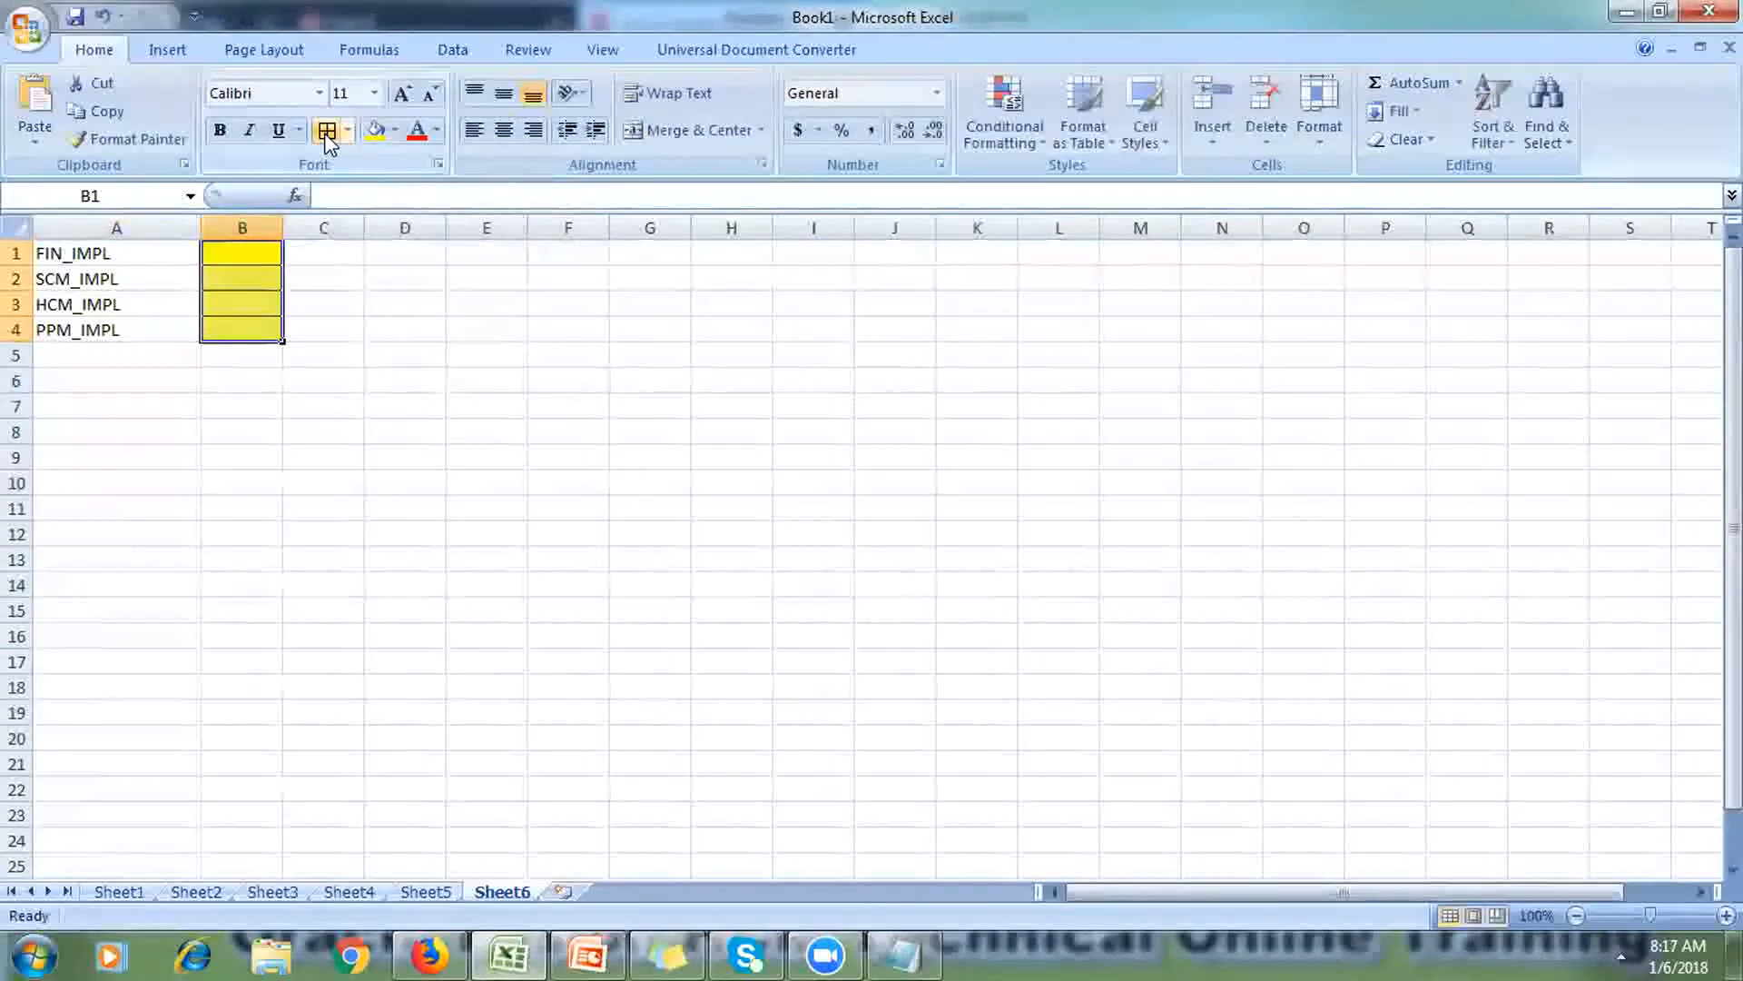
Step: Label cell A6 'Employee'
{"action": "left_click", "coordinate": [78, 390]}
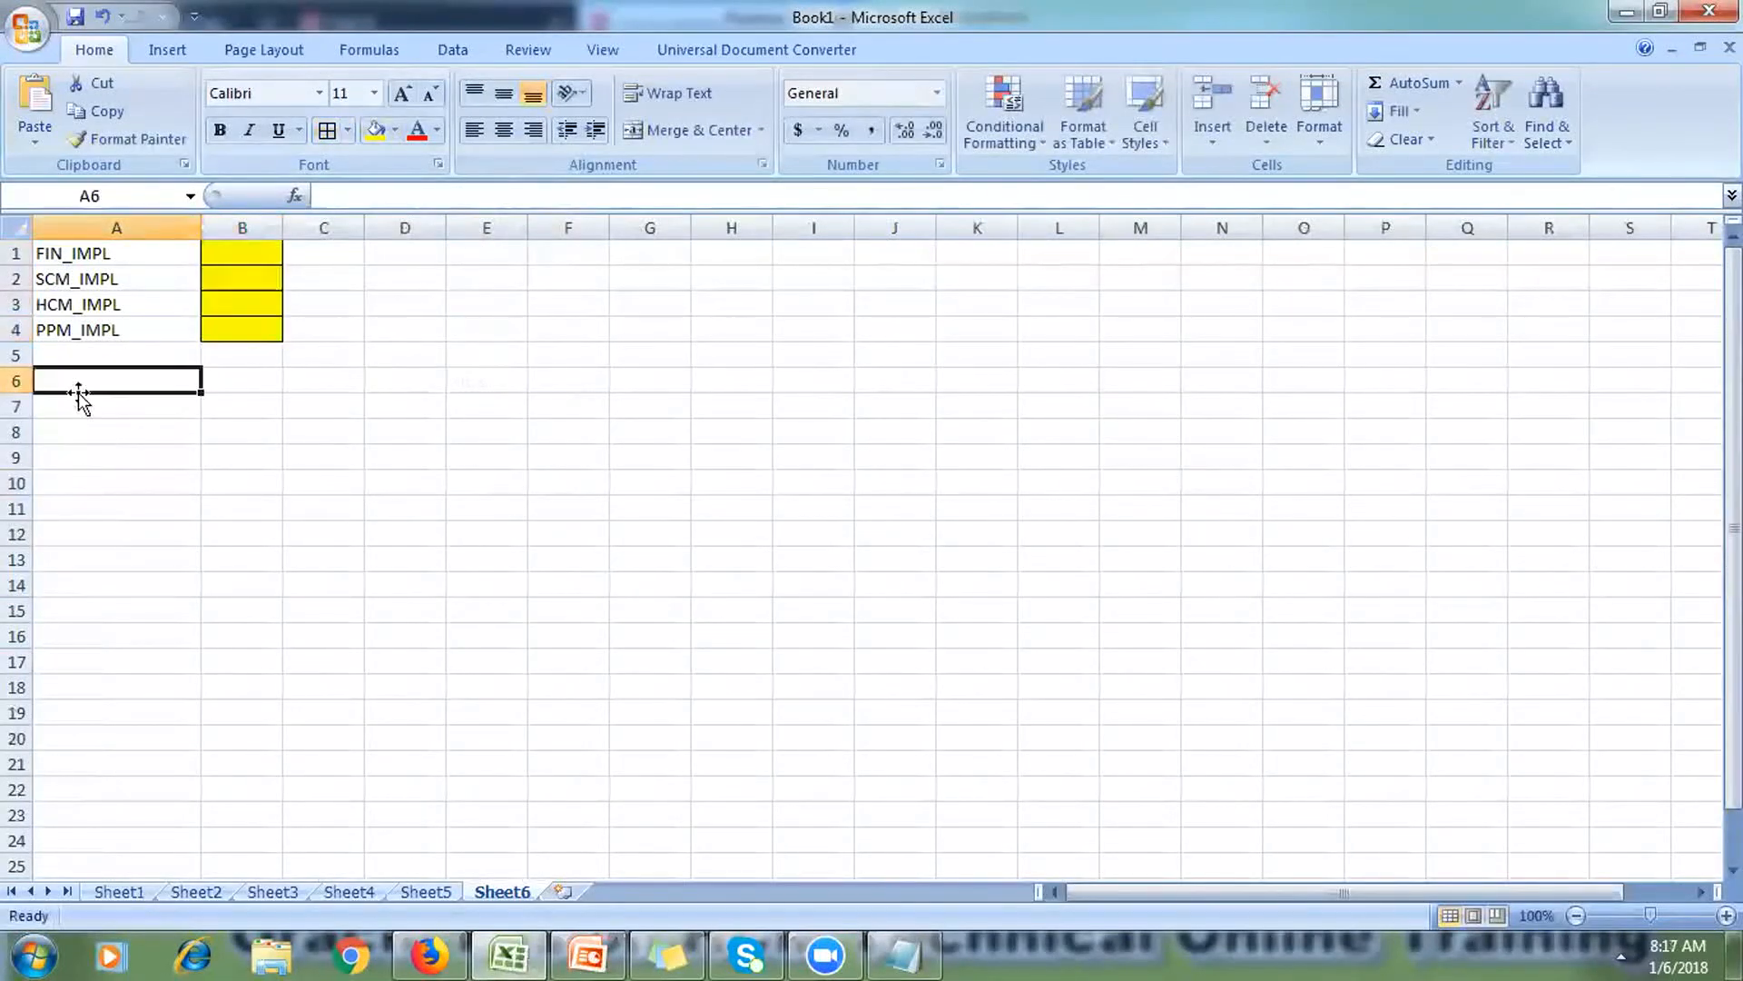
{"action": "type", "text": "D"}
{"action": "key", "text": "BackSpace"}
{"action": "type", "text": "Employee"}
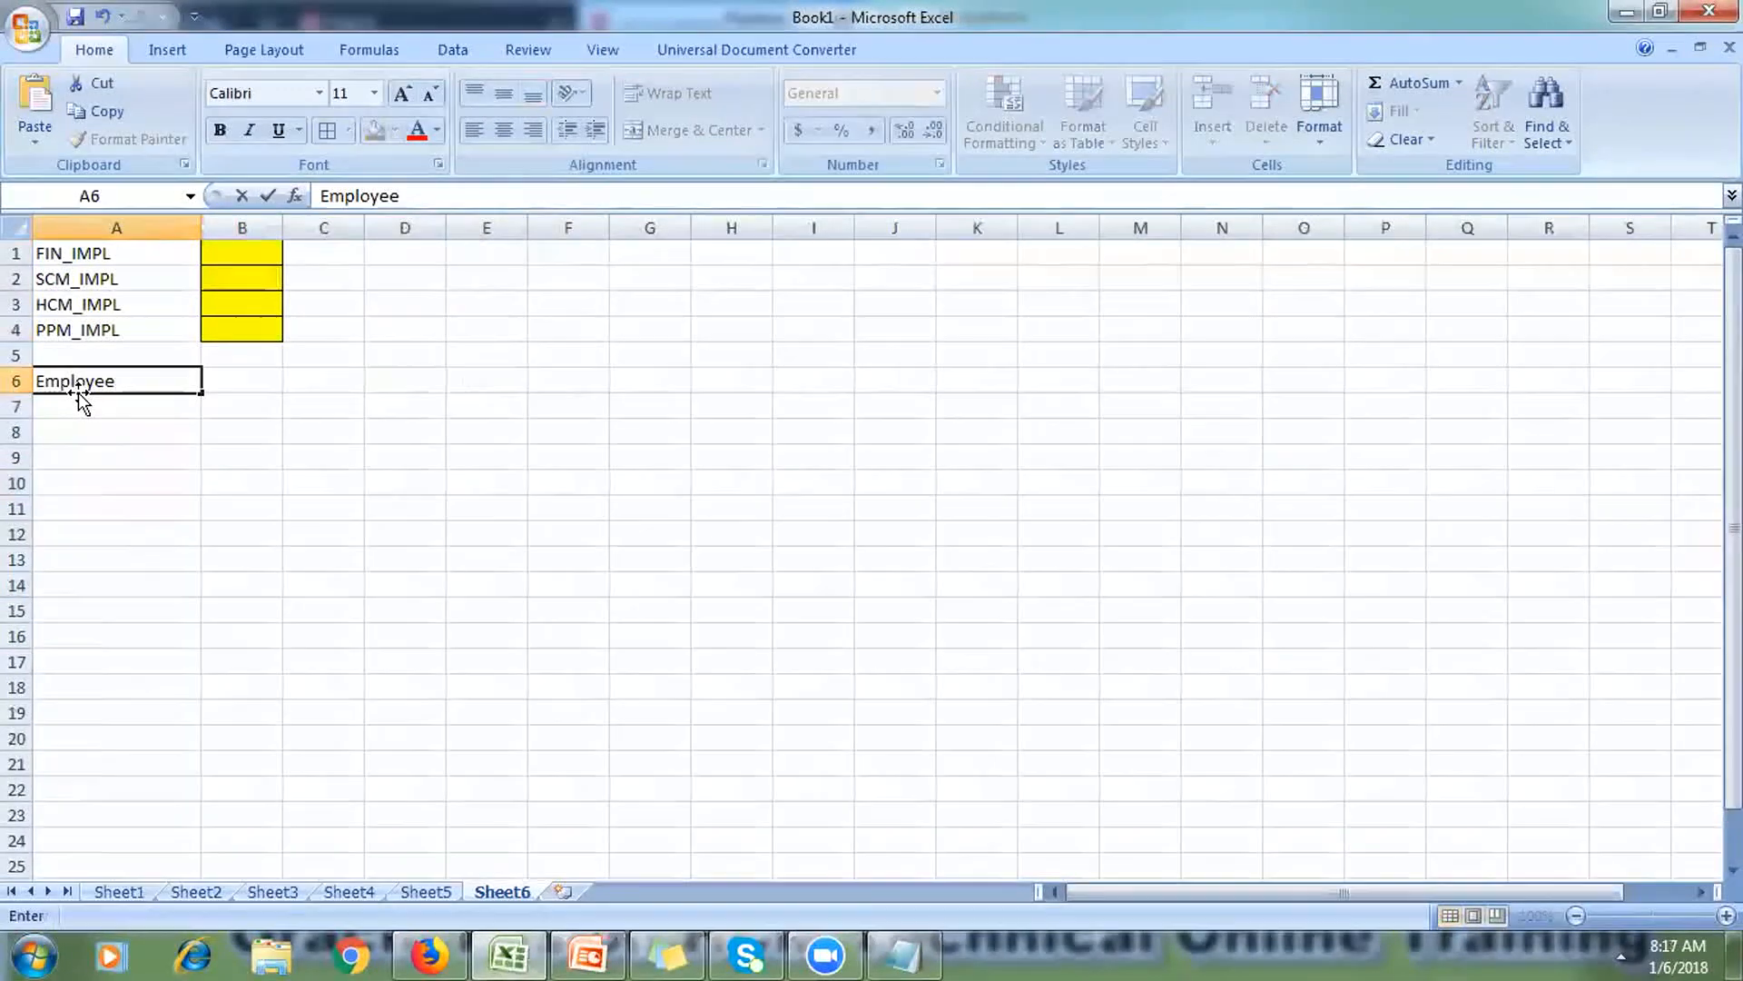
{"action": "key", "text": "Return"}
{"action": "key", "text": "Right"}
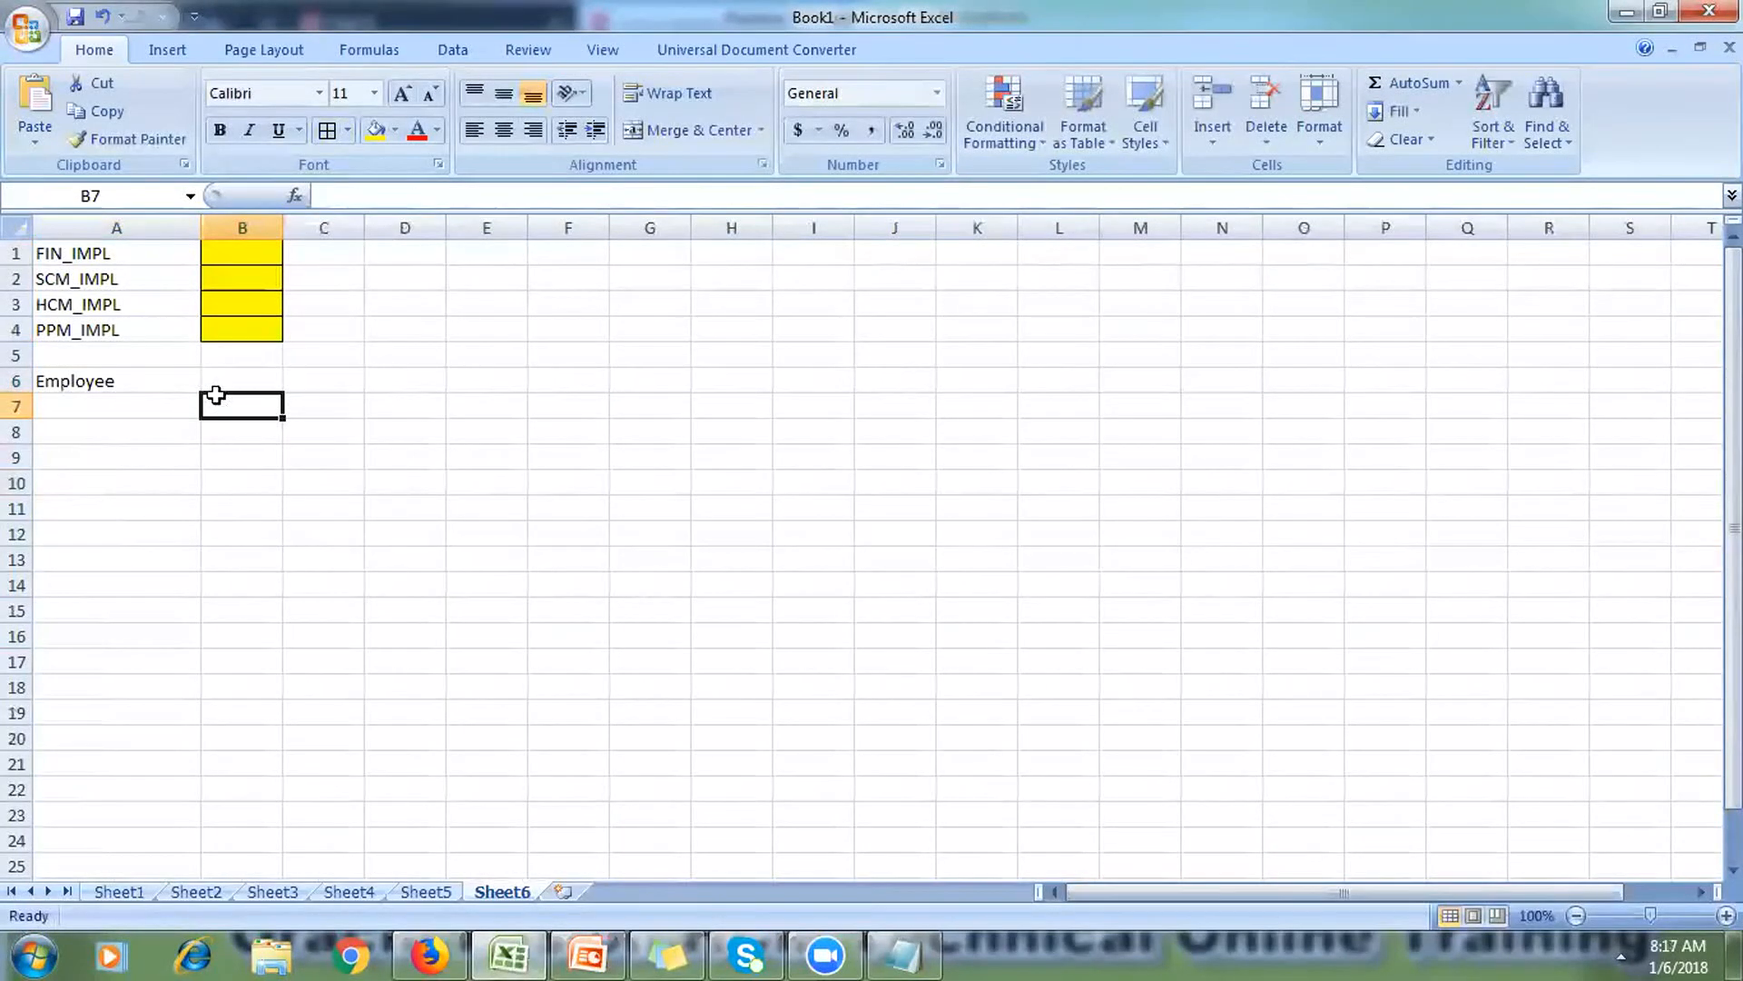
Step: Fill B7:B12 yellow
{"action": "left_click_drag", "start_coordinate": [215, 394], "coordinate": [241, 533]}
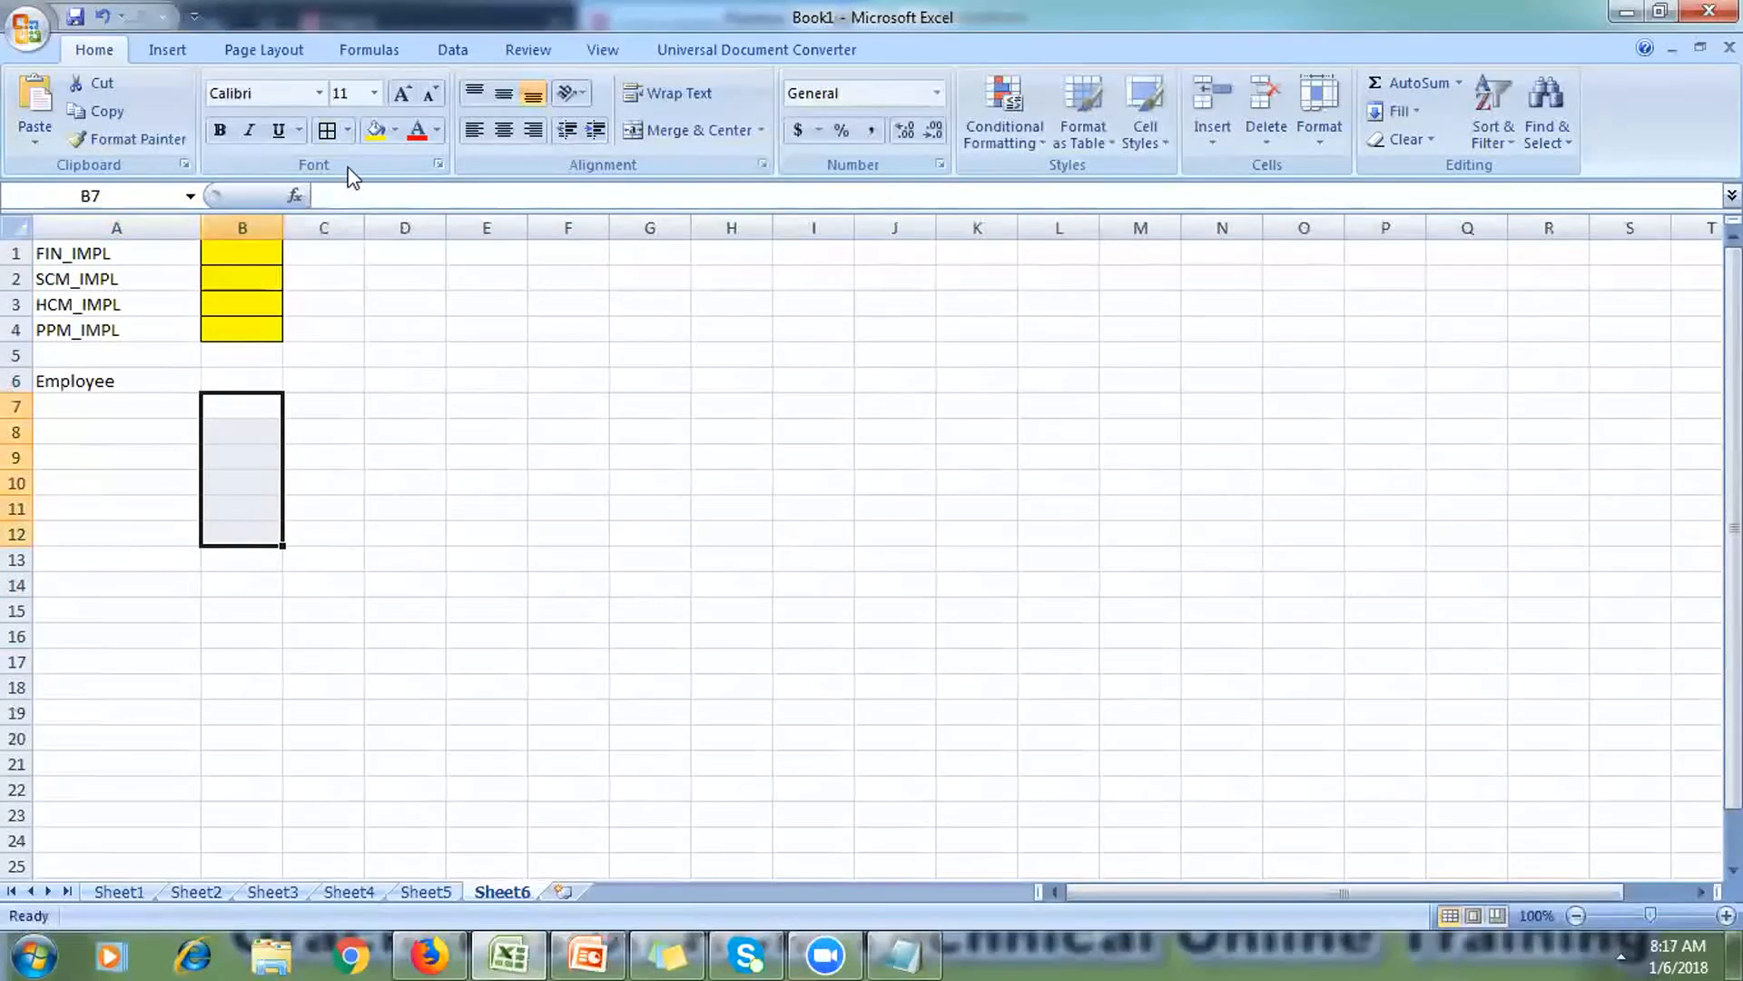
{"action": "left_click", "coordinate": [376, 133]}
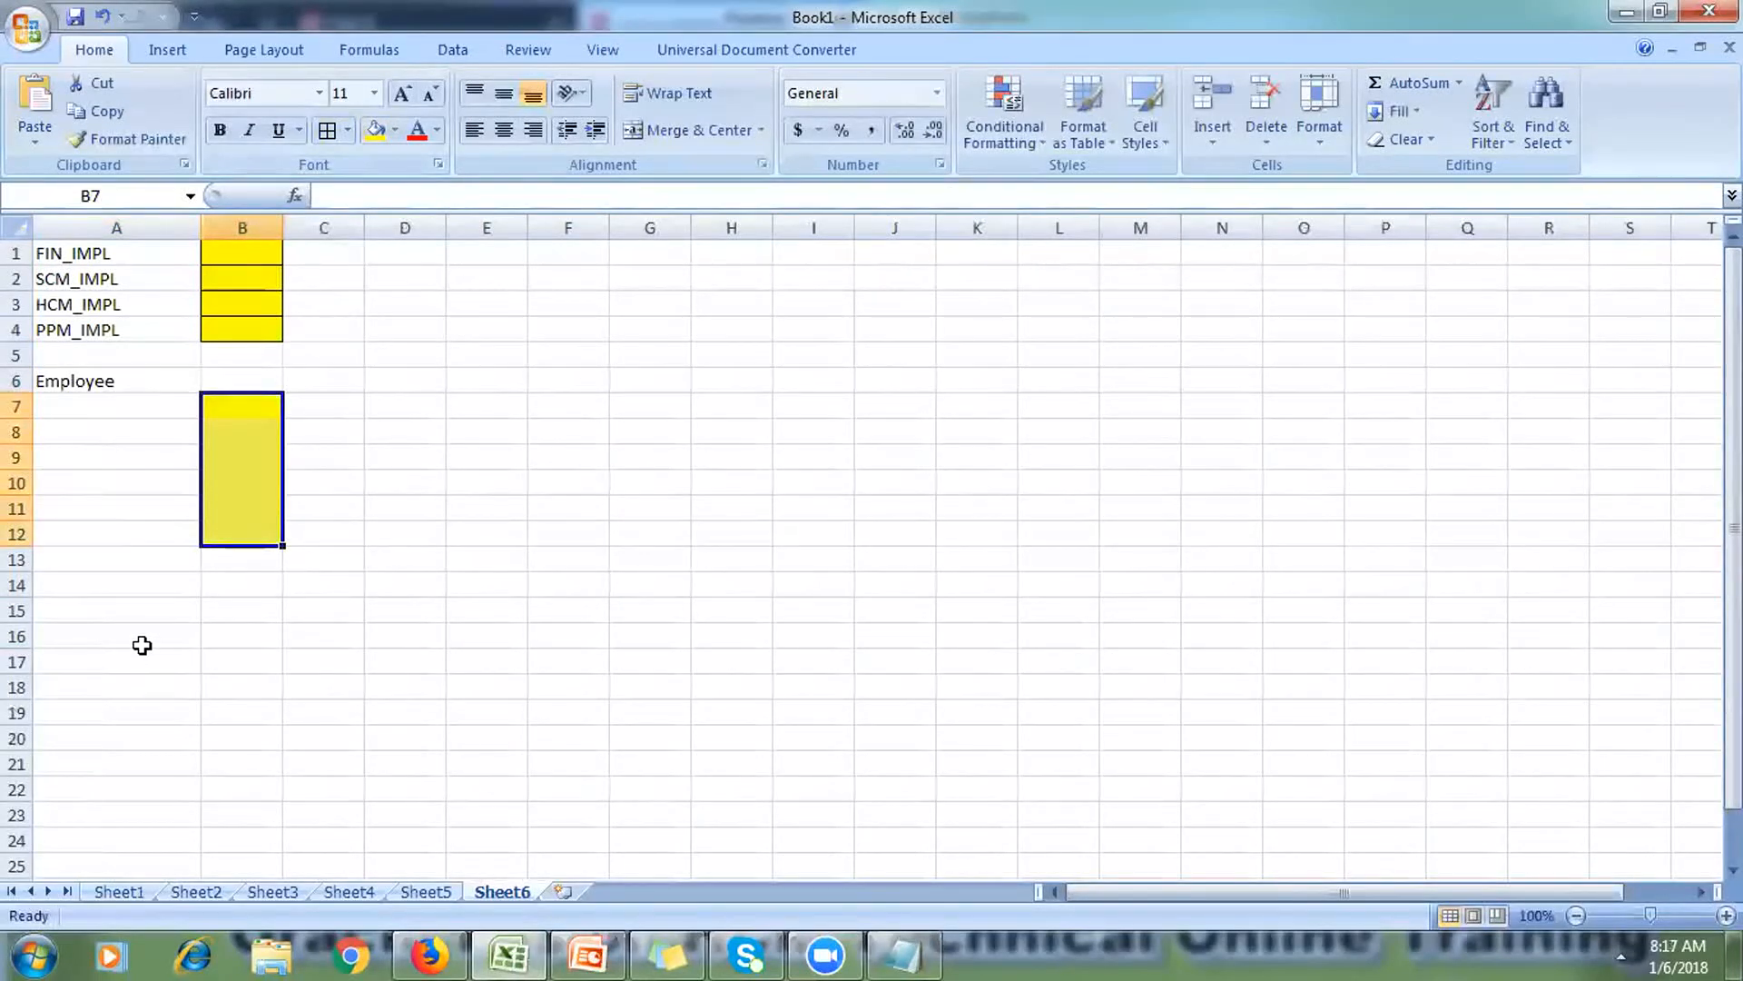
{"action": "left_click", "coordinate": [119, 602]}
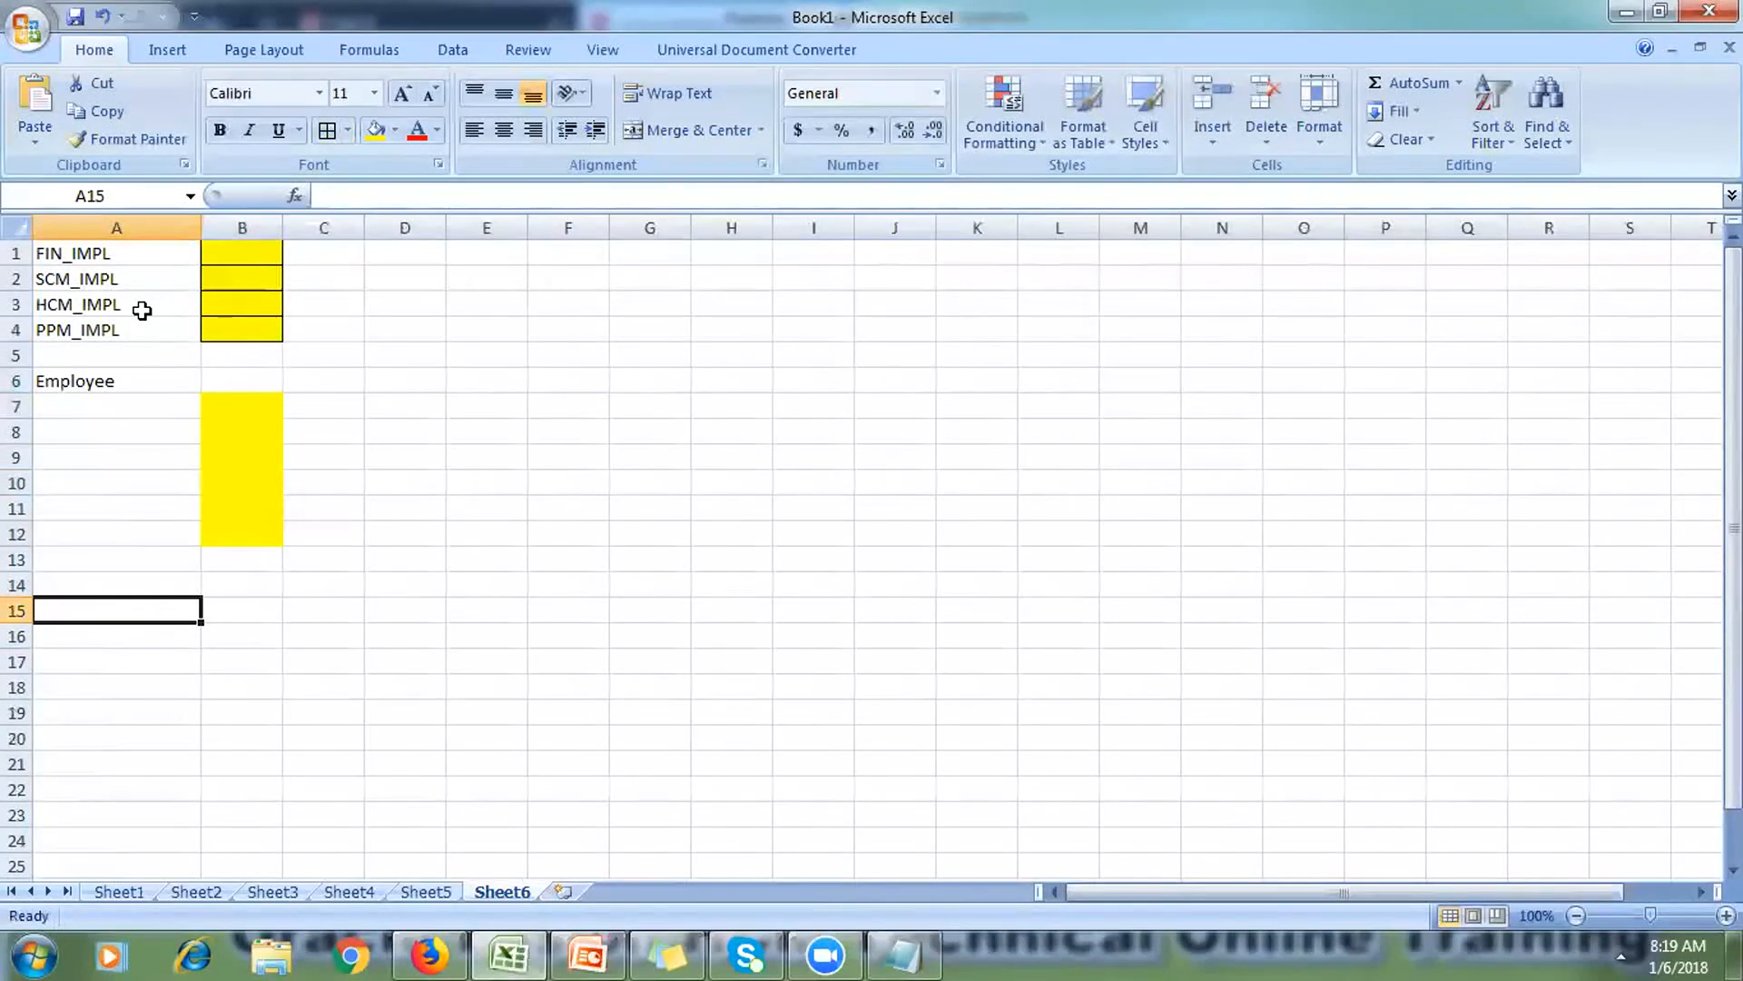
{"action": "left_click", "coordinate": [694, 405]}
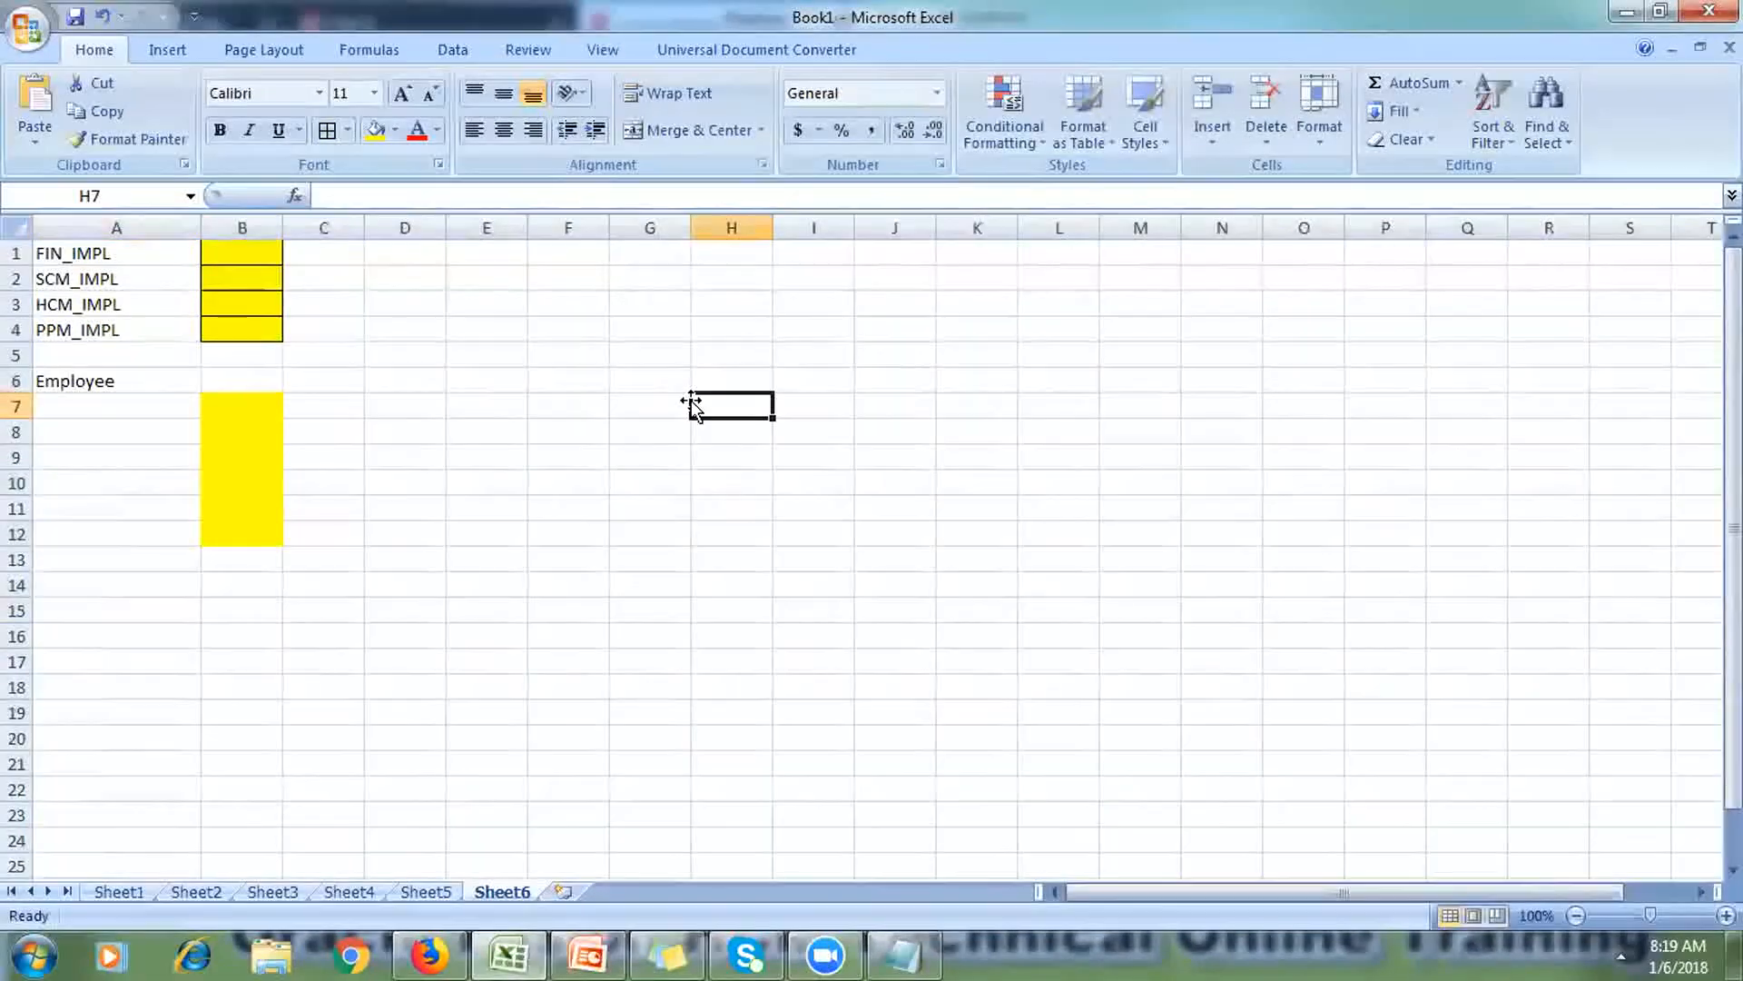
Step: Minimize Excel and PowerPoint, bring Firefox forward and close the Oracle Enterprise Repository tab
{"action": "left_click", "coordinate": [1624, 13]}
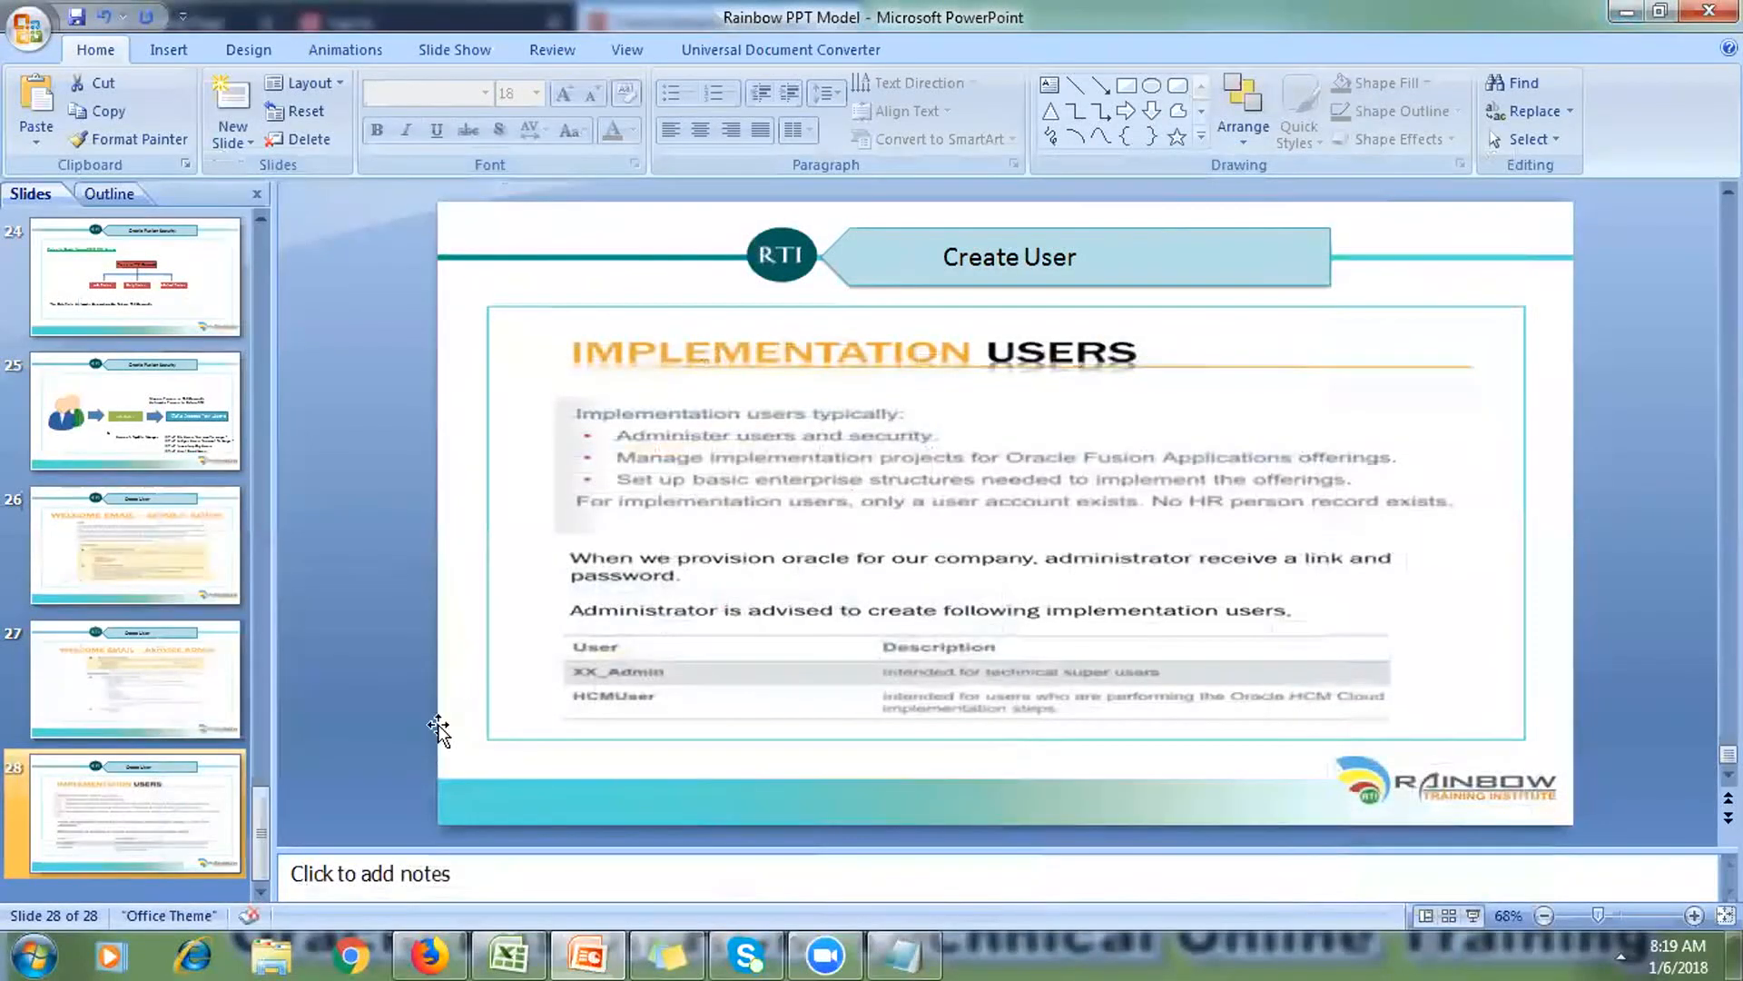
{"action": "left_click", "coordinate": [1623, 13]}
{"action": "left_click", "coordinate": [431, 953]}
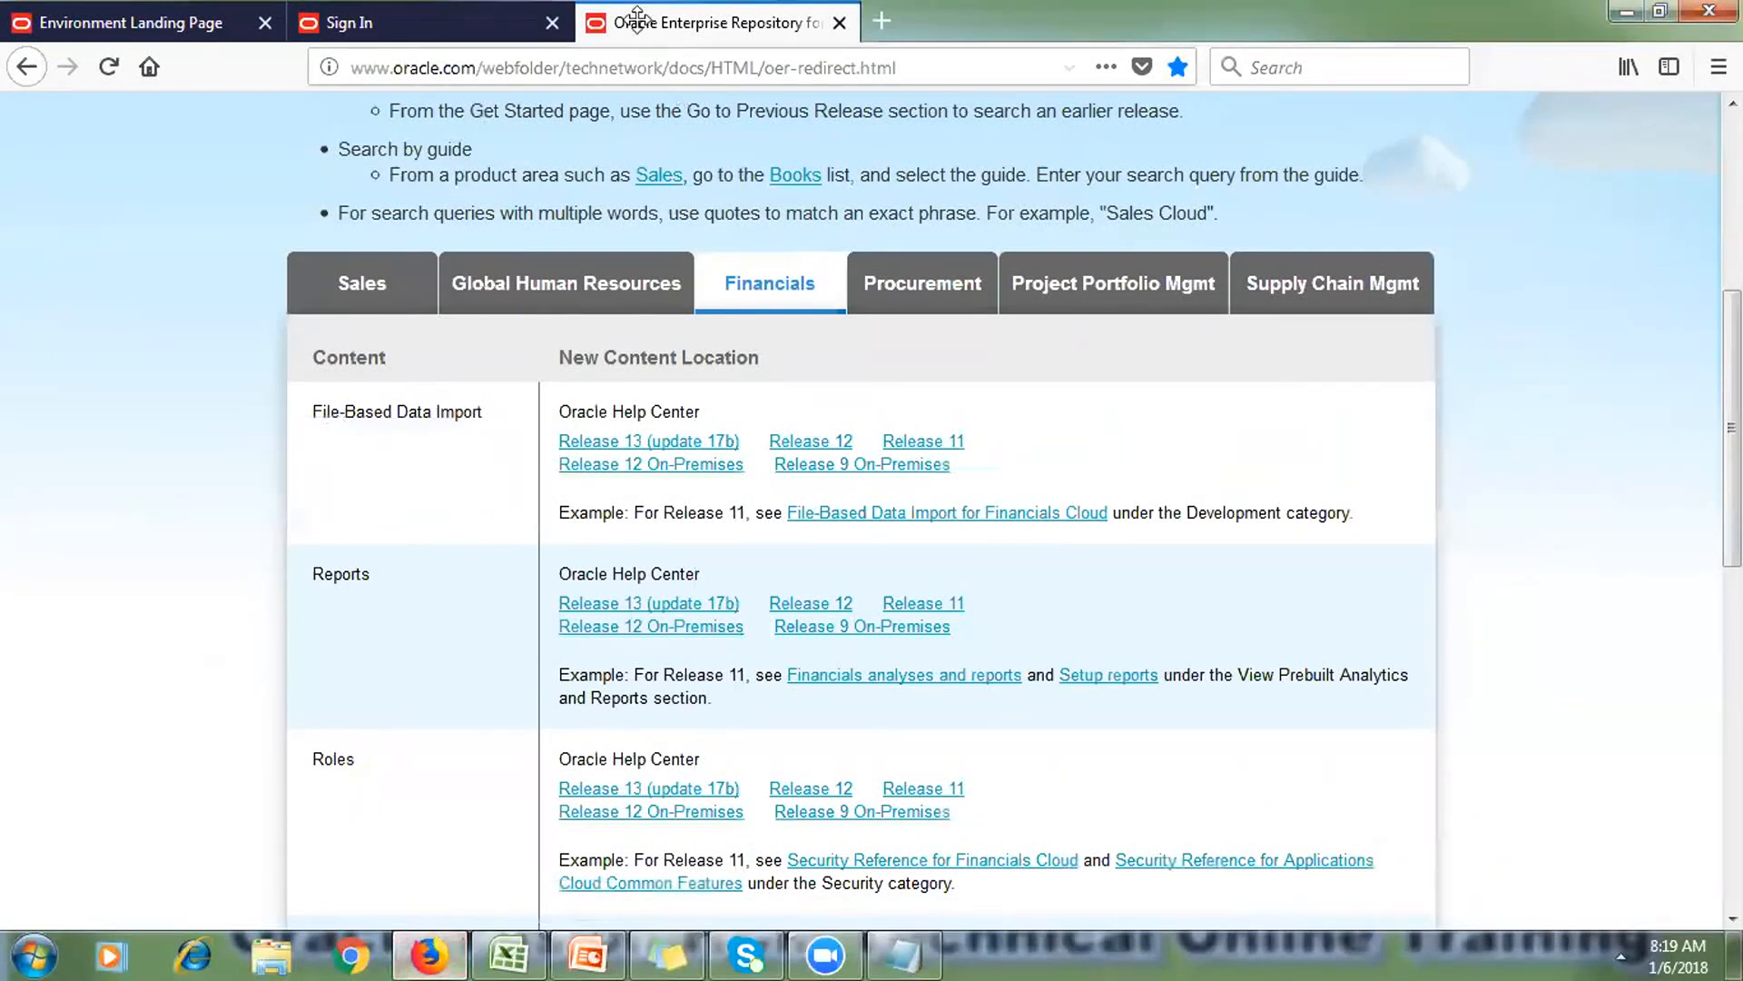
{"action": "left_click", "coordinate": [574, 91]}
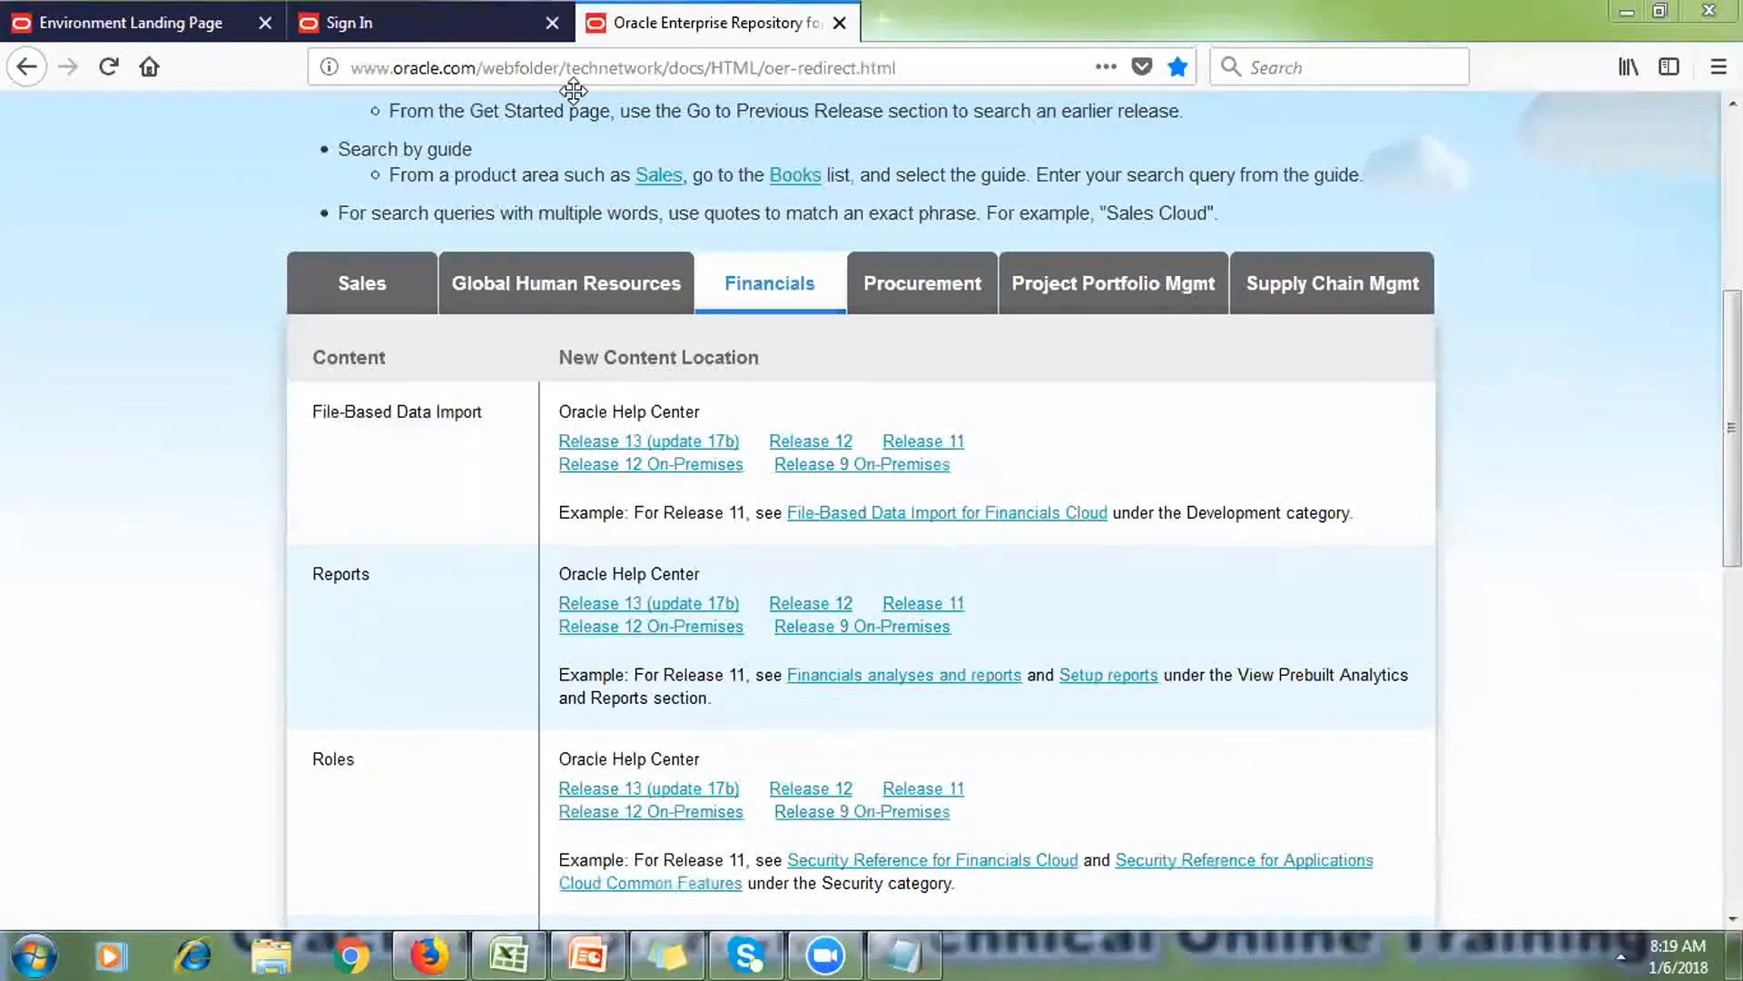
{"action": "left_click", "coordinate": [840, 23]}
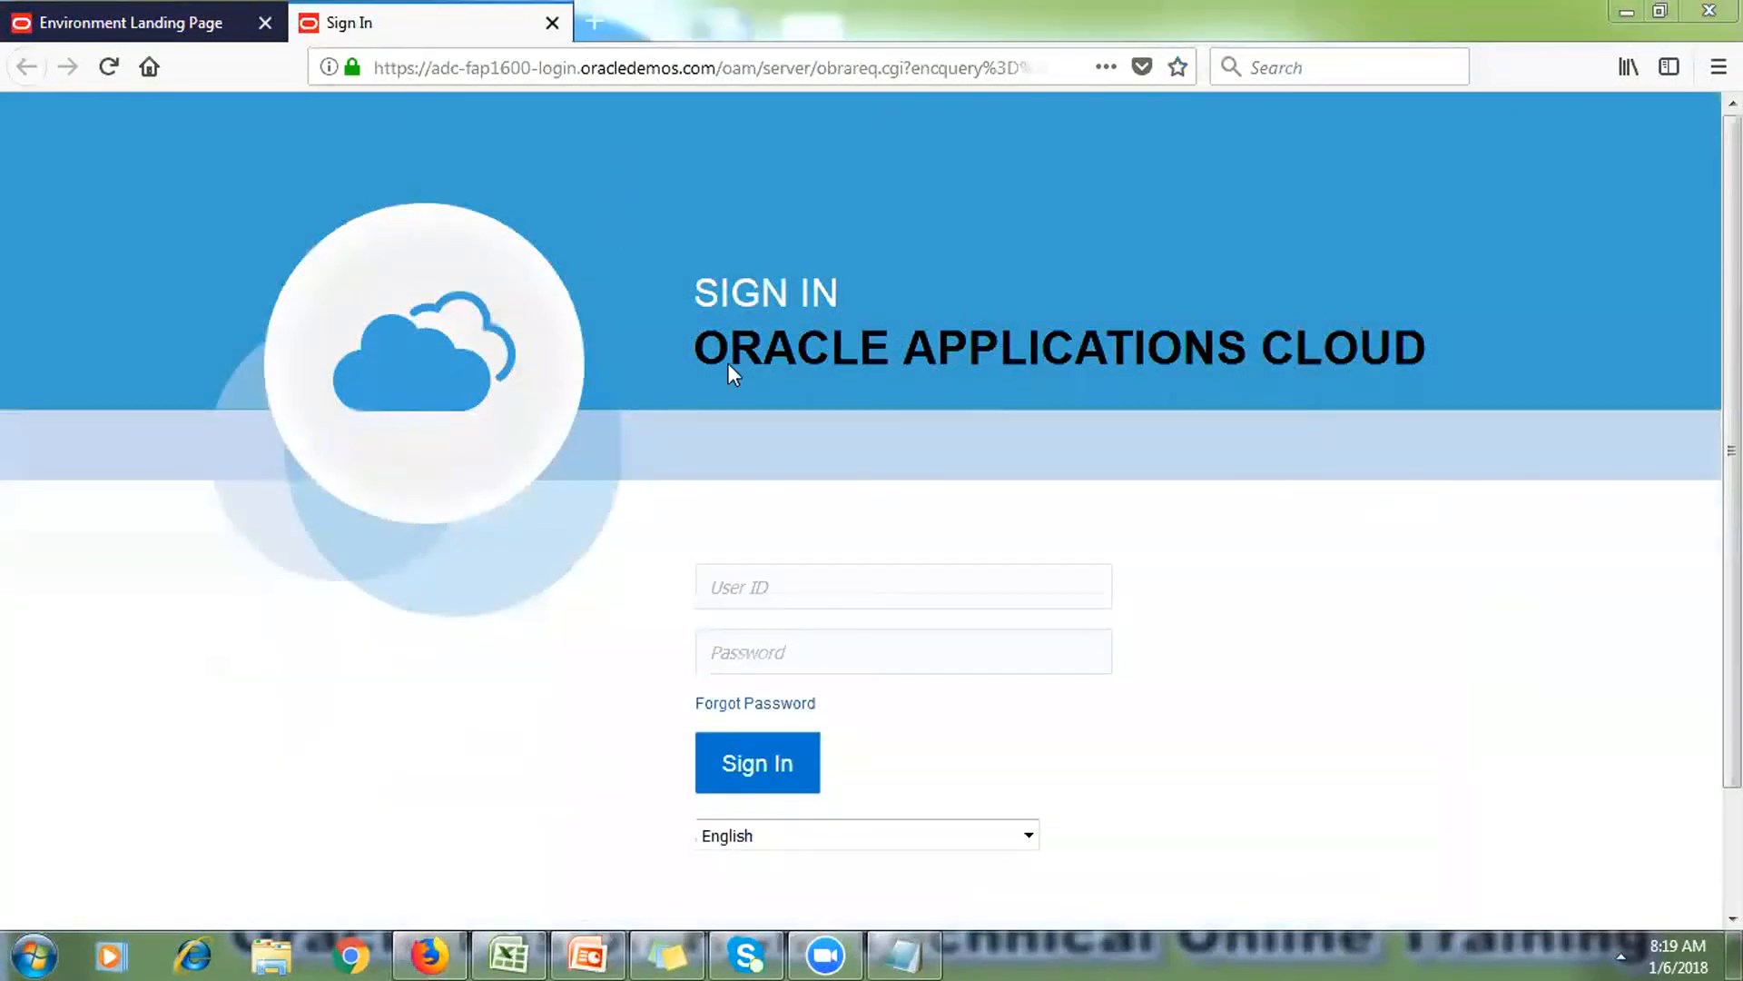
Step: Maximize Notepad and select the environment's main.html URL
{"action": "left_click", "coordinate": [904, 955]}
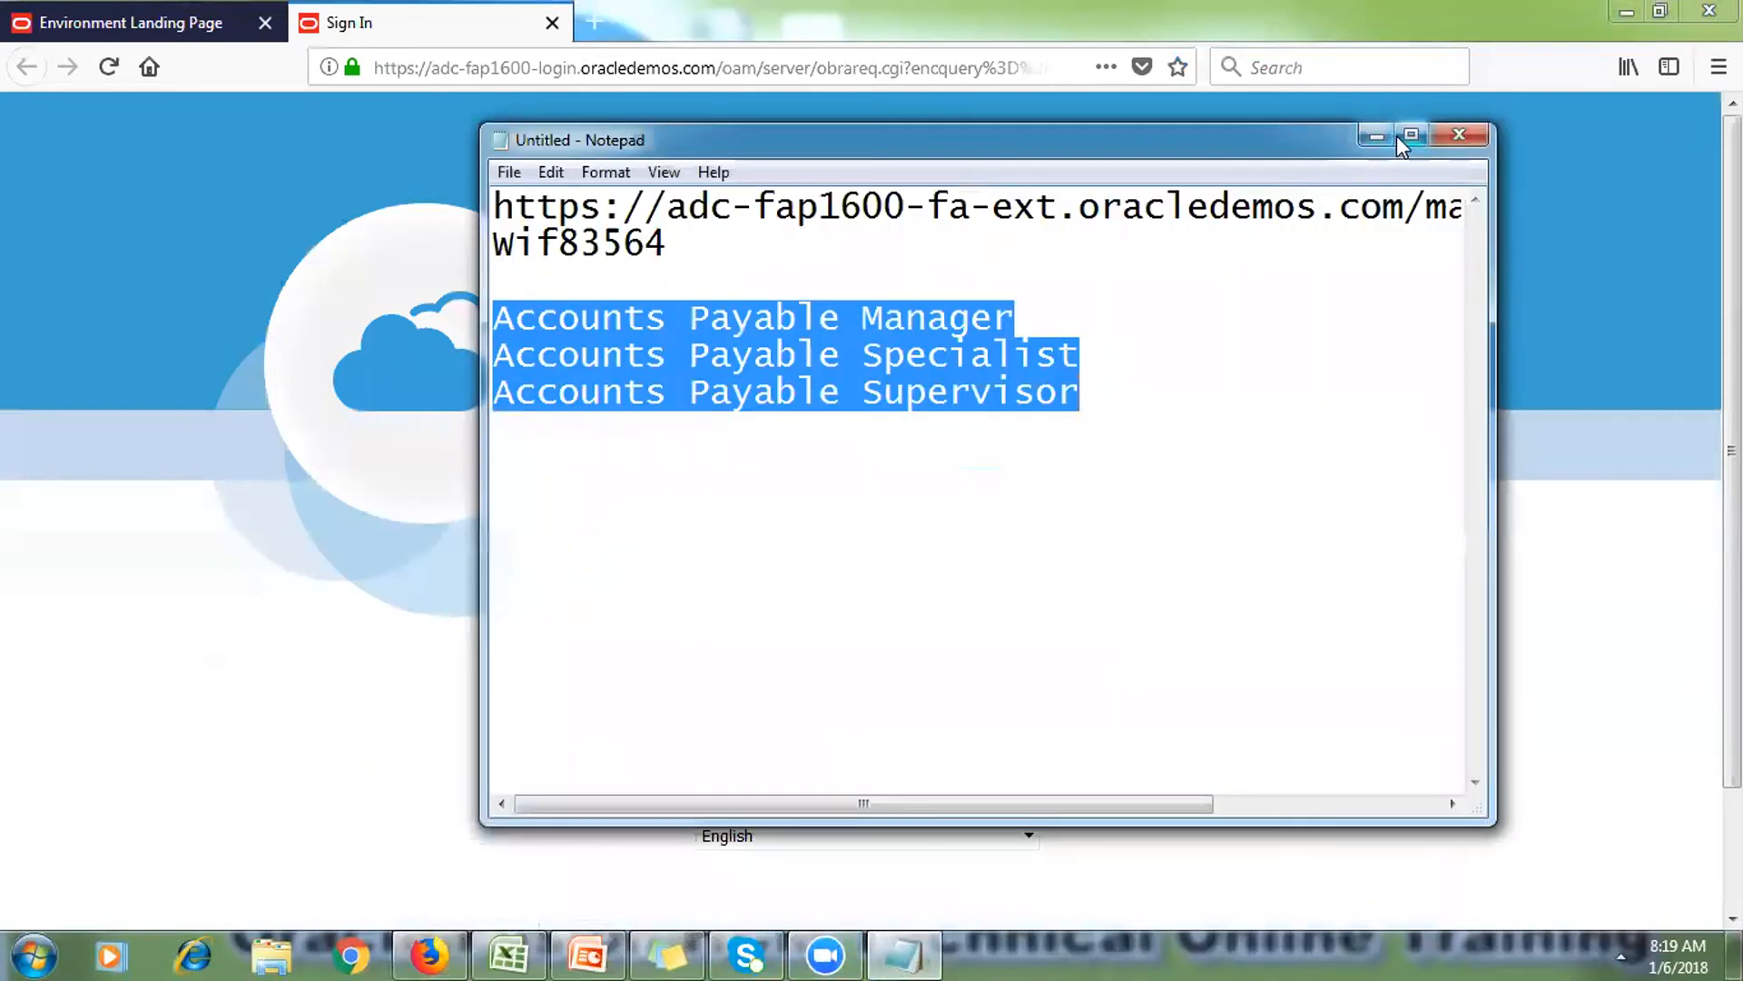
{"action": "left_click", "coordinate": [1398, 136]}
{"action": "left_click_drag", "start_coordinate": [1319, 74], "coordinate": [4, 80]}
{"action": "key", "text": "ctrl+c"}
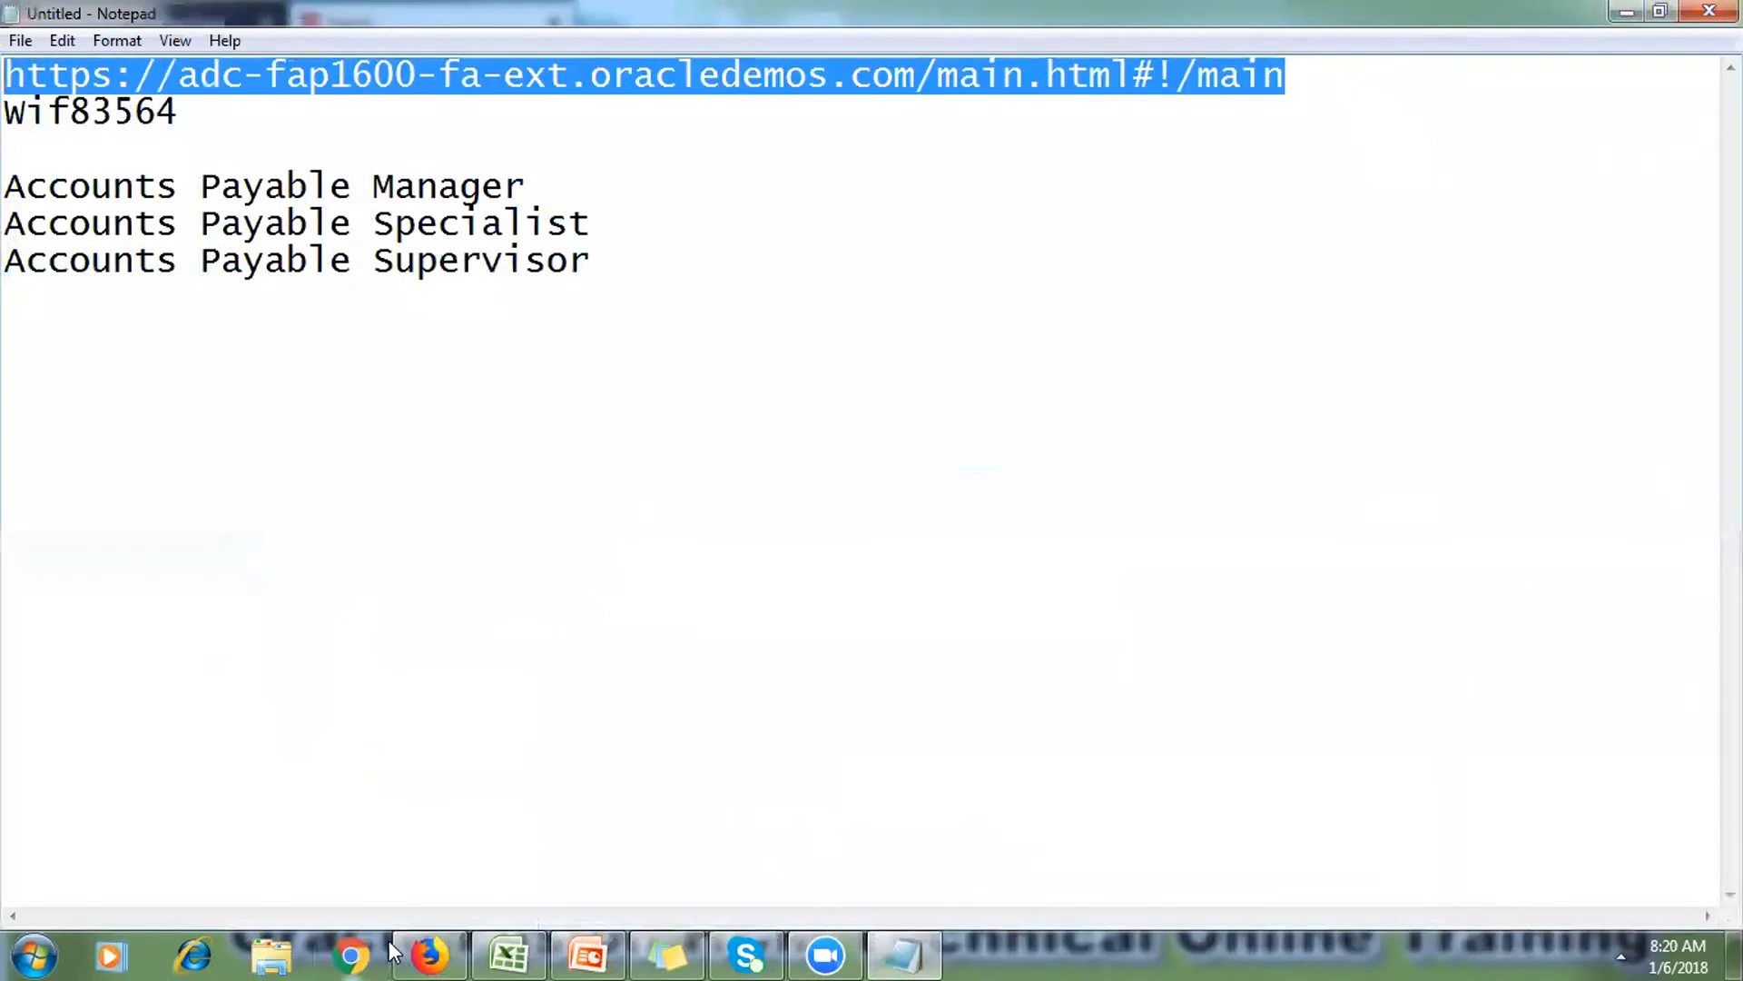
Step: In Firefox, open a fresh tab, close the old tabs and paste the environment URL
{"action": "left_click", "coordinate": [428, 953]}
{"action": "left_click_drag", "start_coordinate": [390, 67], "coordinate": [613, 9]}
{"action": "left_click", "coordinate": [590, 22]}
{"action": "left_click", "coordinate": [543, 22]}
{"action": "left_click", "coordinate": [266, 23]}
{"action": "left_click", "coordinate": [382, 68]}
{"action": "key", "text": "ctrl+v"}
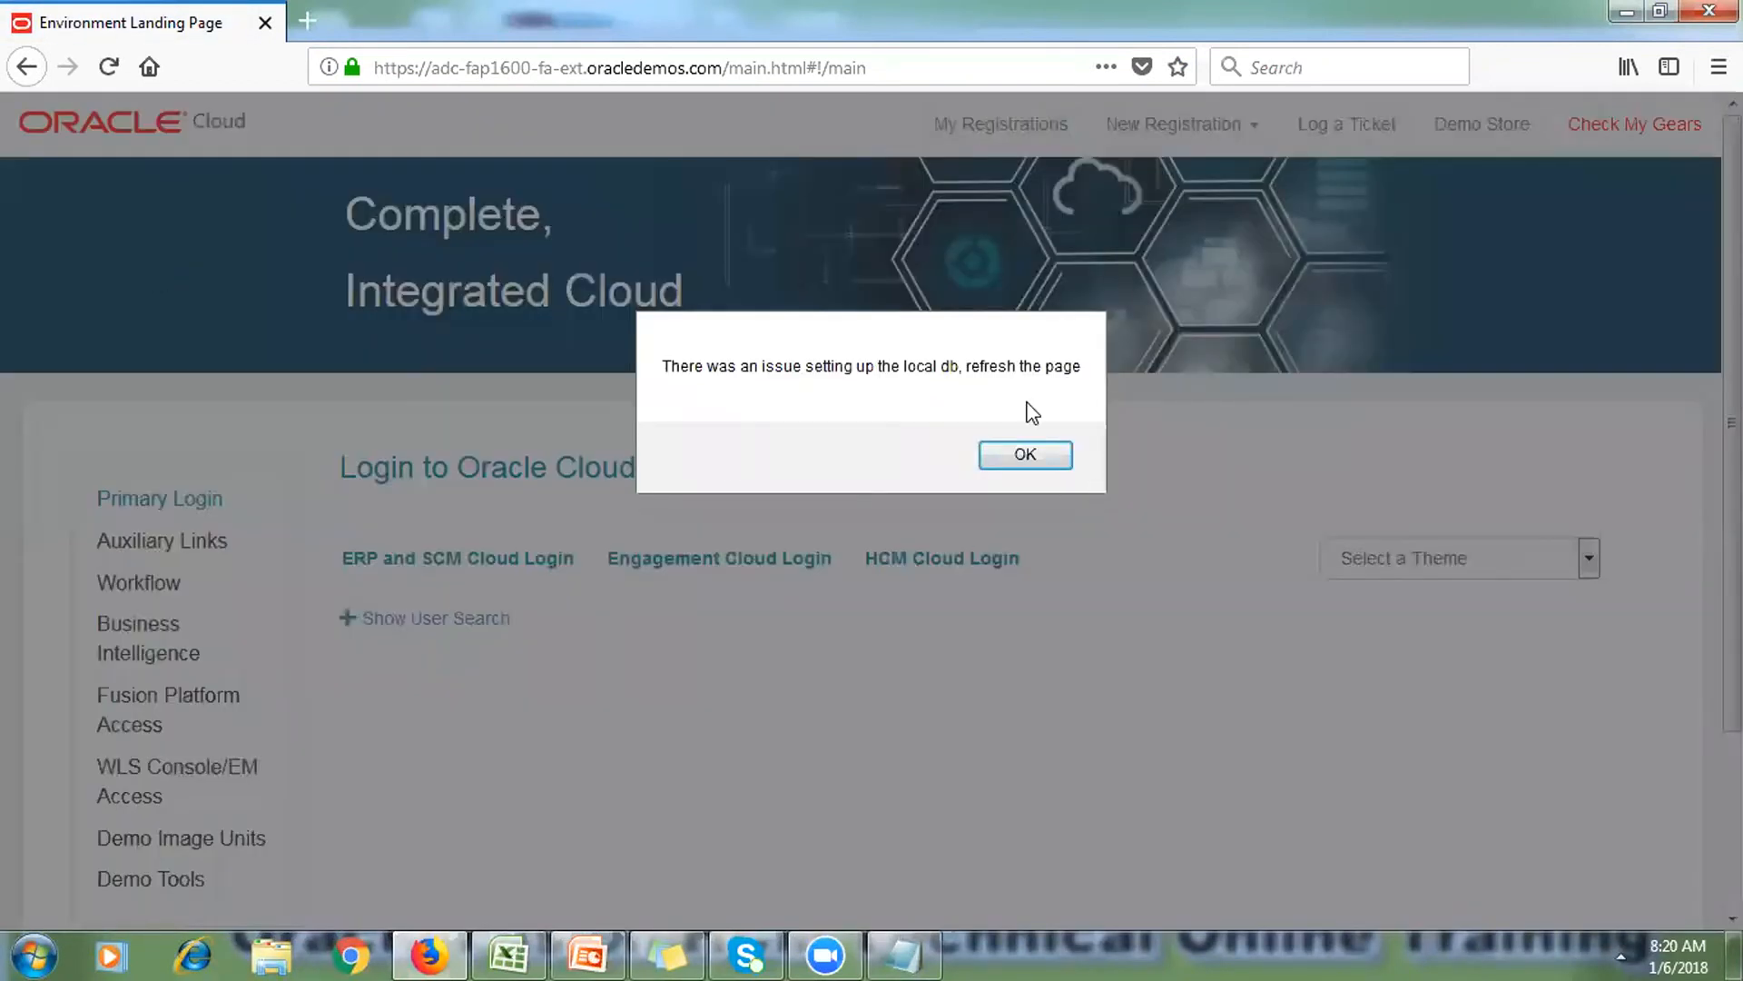
Step: Dismiss the local-db warning, enter FIN_IMPL on the ERP and SCM Cloud login, and select the saved password in Notepad
{"action": "left_click", "coordinate": [1025, 454]}
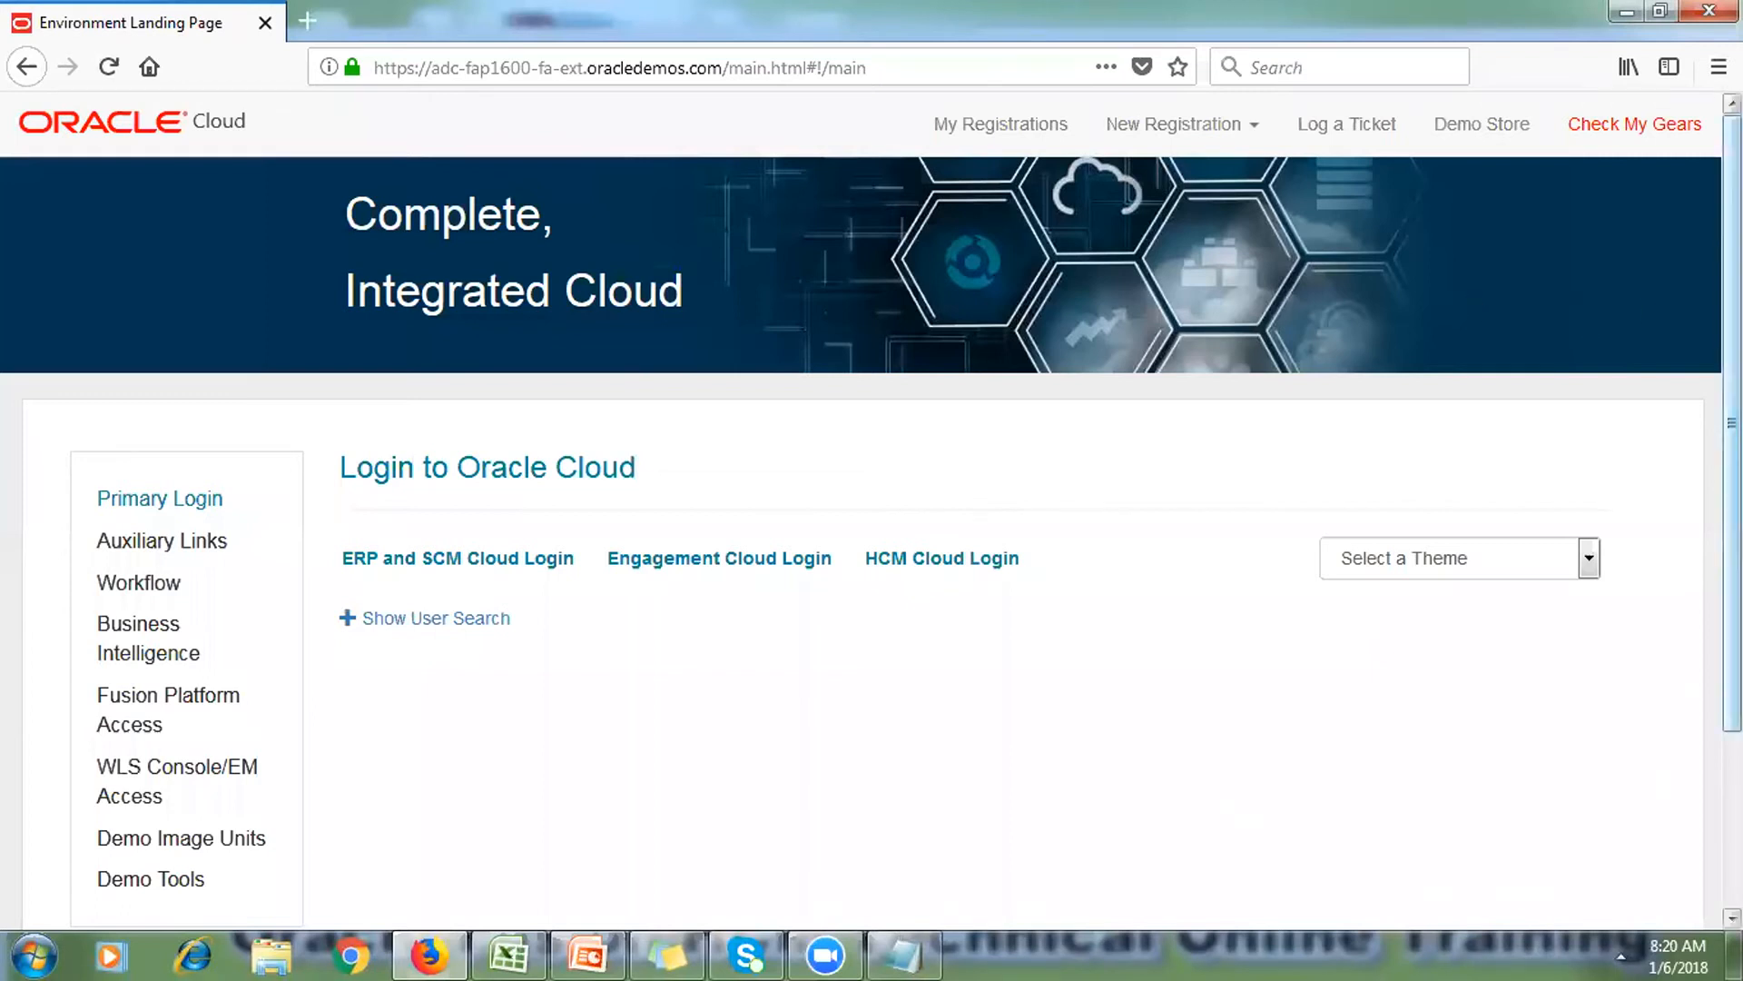
{"action": "left_click", "coordinate": [443, 570]}
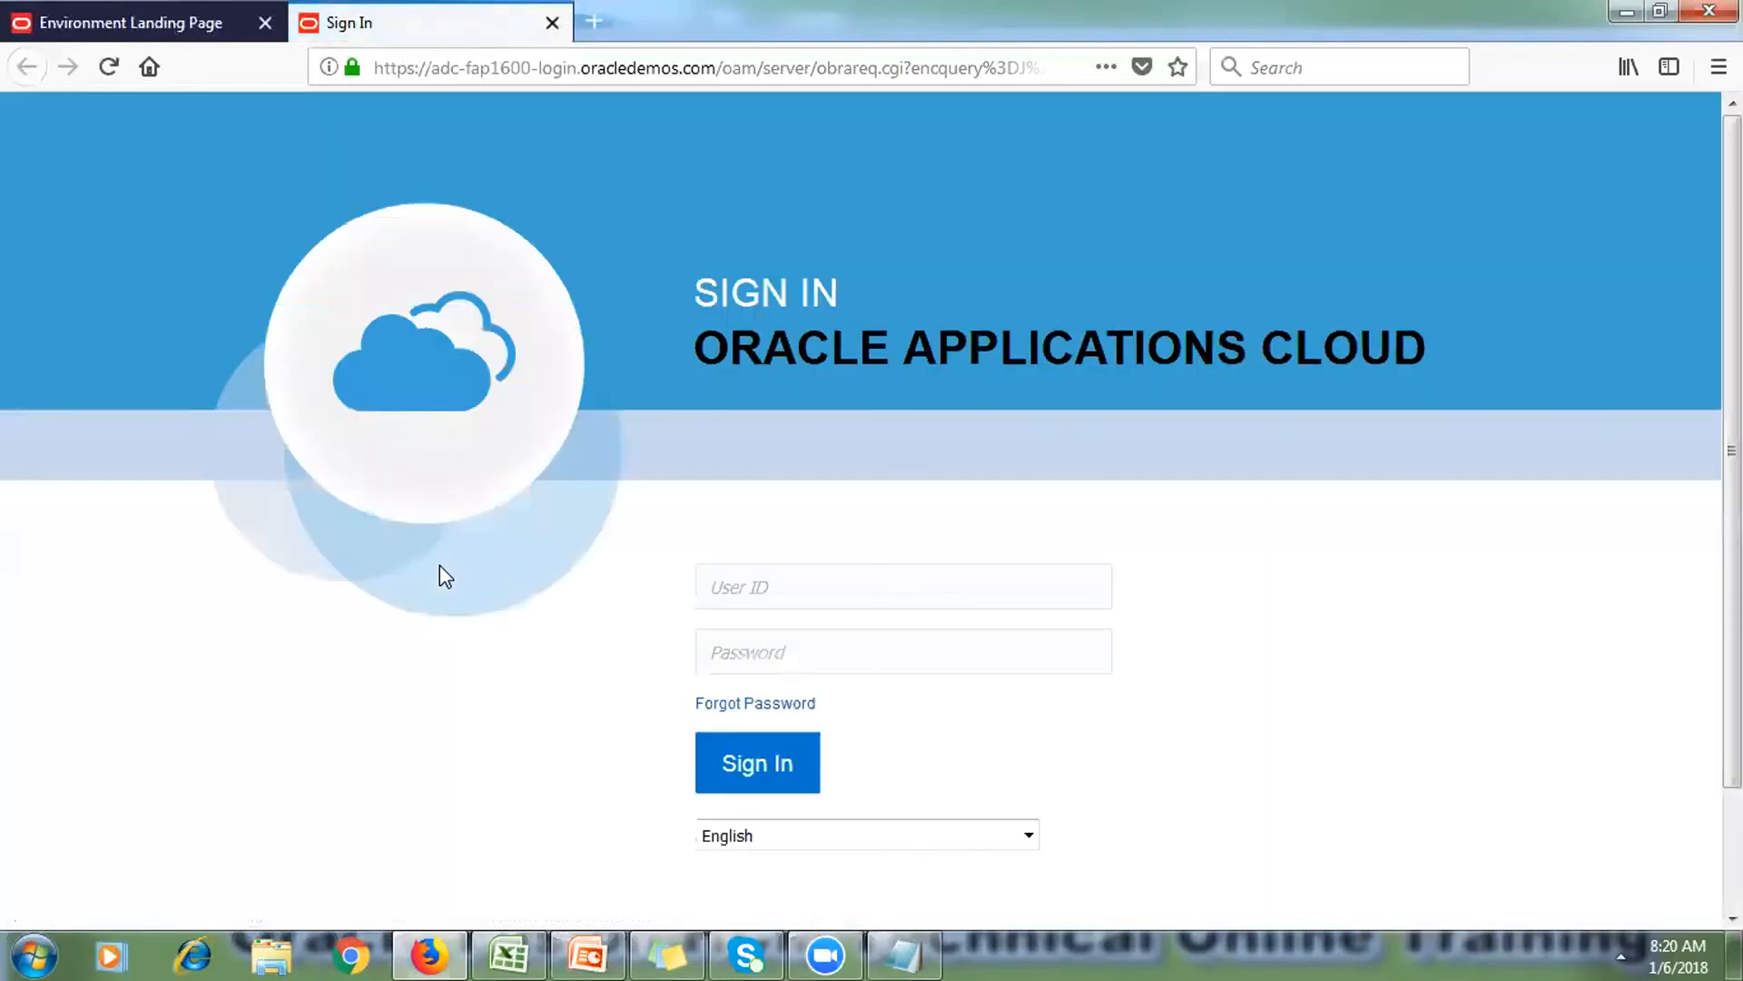
{"action": "left_click", "coordinate": [796, 578]}
{"action": "type", "text": "FIN_IMPL"}
{"action": "left_click", "coordinate": [924, 941]}
{"action": "left_click_drag", "start_coordinate": [238, 127], "coordinate": [11, 111]}
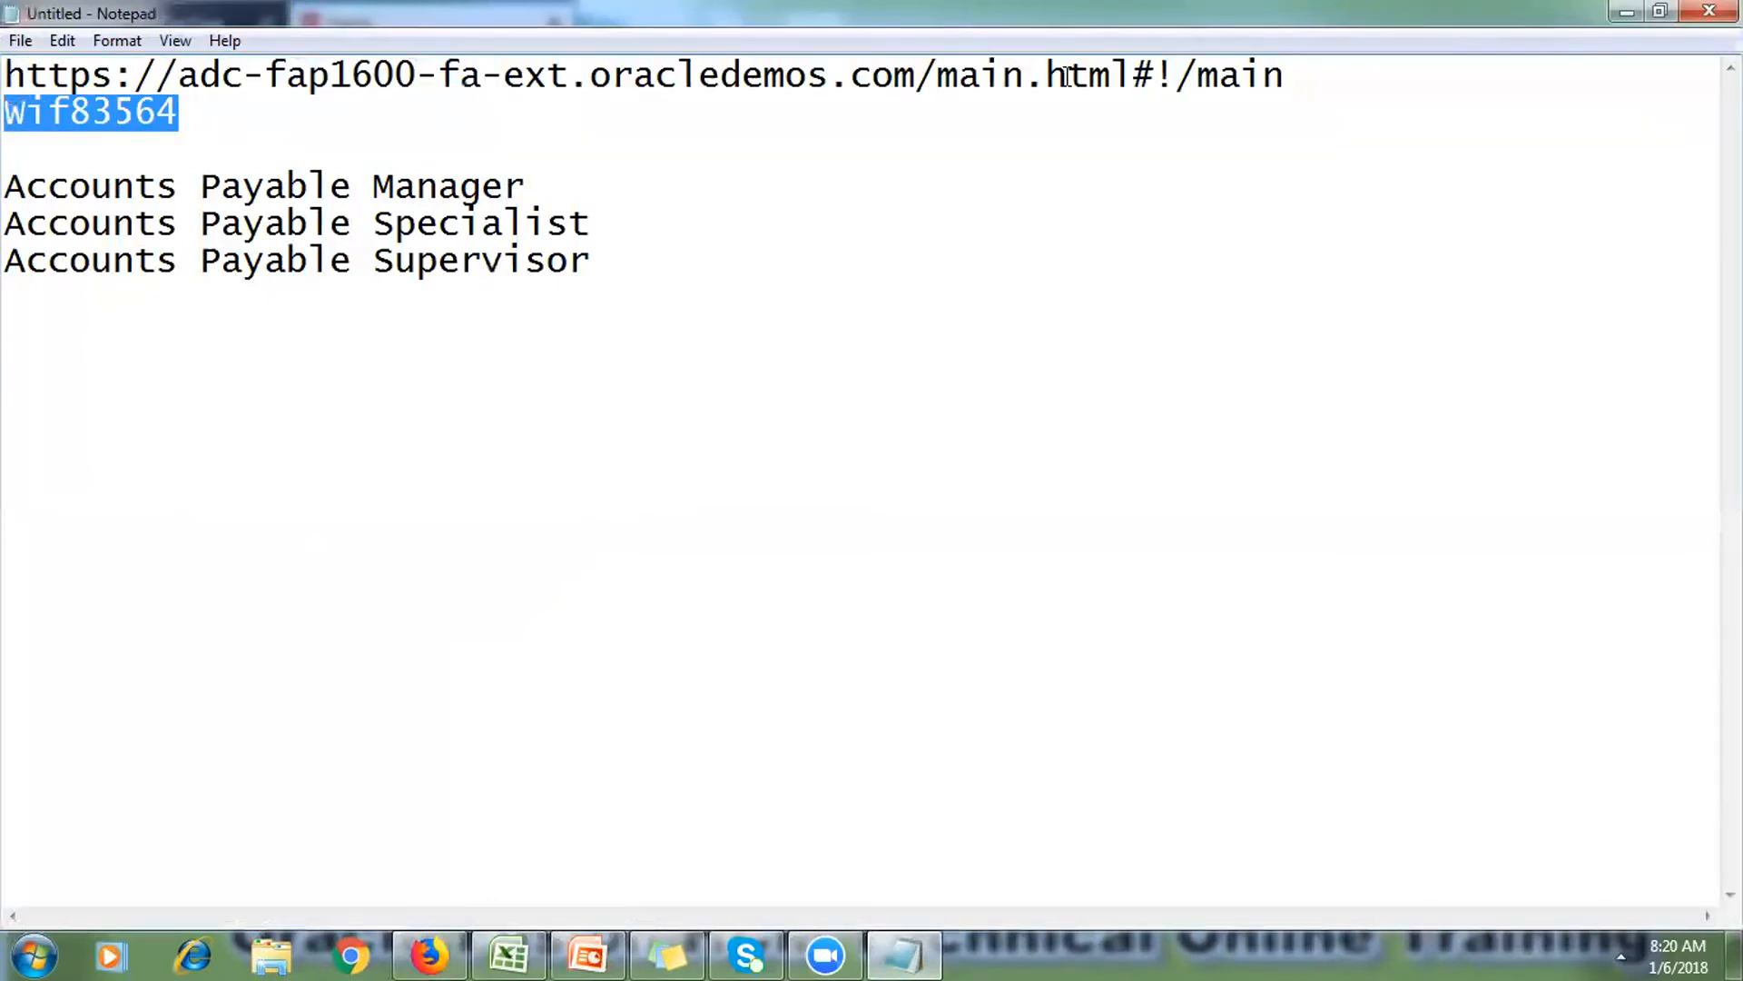
Step: Paste the saved password and sign in as FIN_IMPL
{"action": "left_click", "coordinate": [1625, 13]}
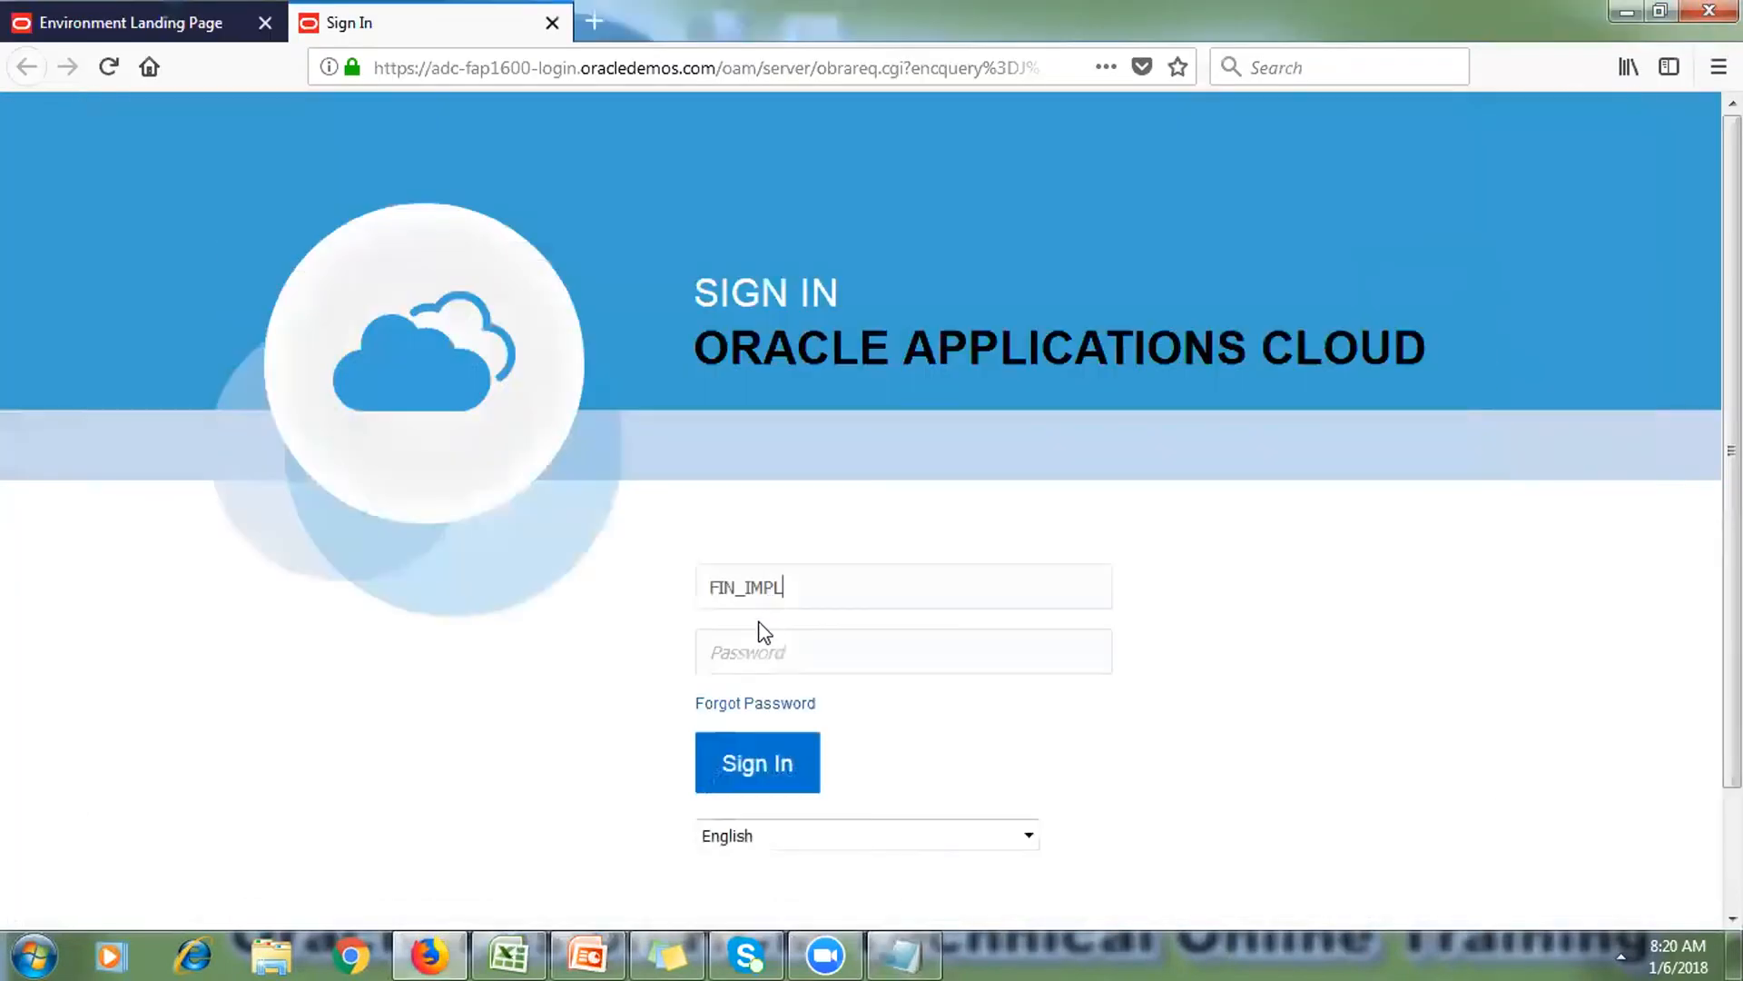
{"action": "key", "text": "ctrl+v"}
{"action": "key", "text": "Return"}
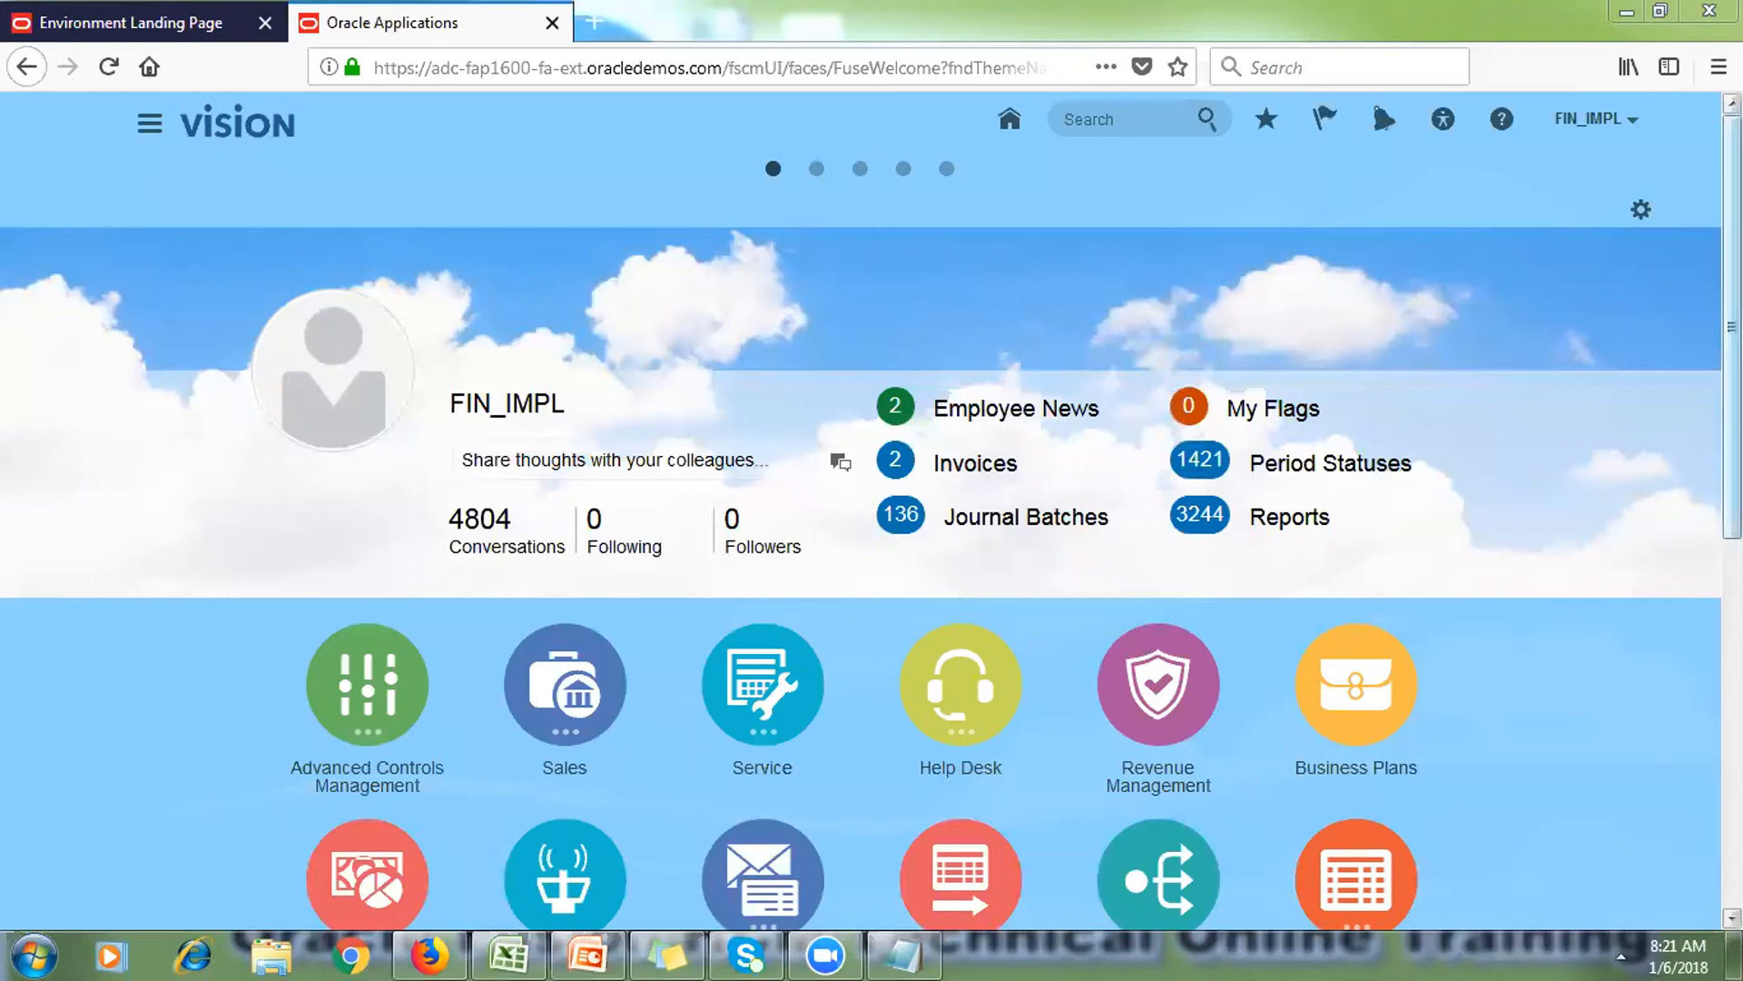
Step: Open the Navigator, zoom the page to 90% and scroll to the last work areas
{"action": "scroll", "coordinate": [1501, 265], "scroll_direction": "down", "scroll_amount": 5}
{"action": "scroll", "coordinate": [547, 178], "scroll_direction": "down", "scroll_amount": 2}
{"action": "scroll", "coordinate": [546, 178], "scroll_direction": "up", "scroll_amount": 8}
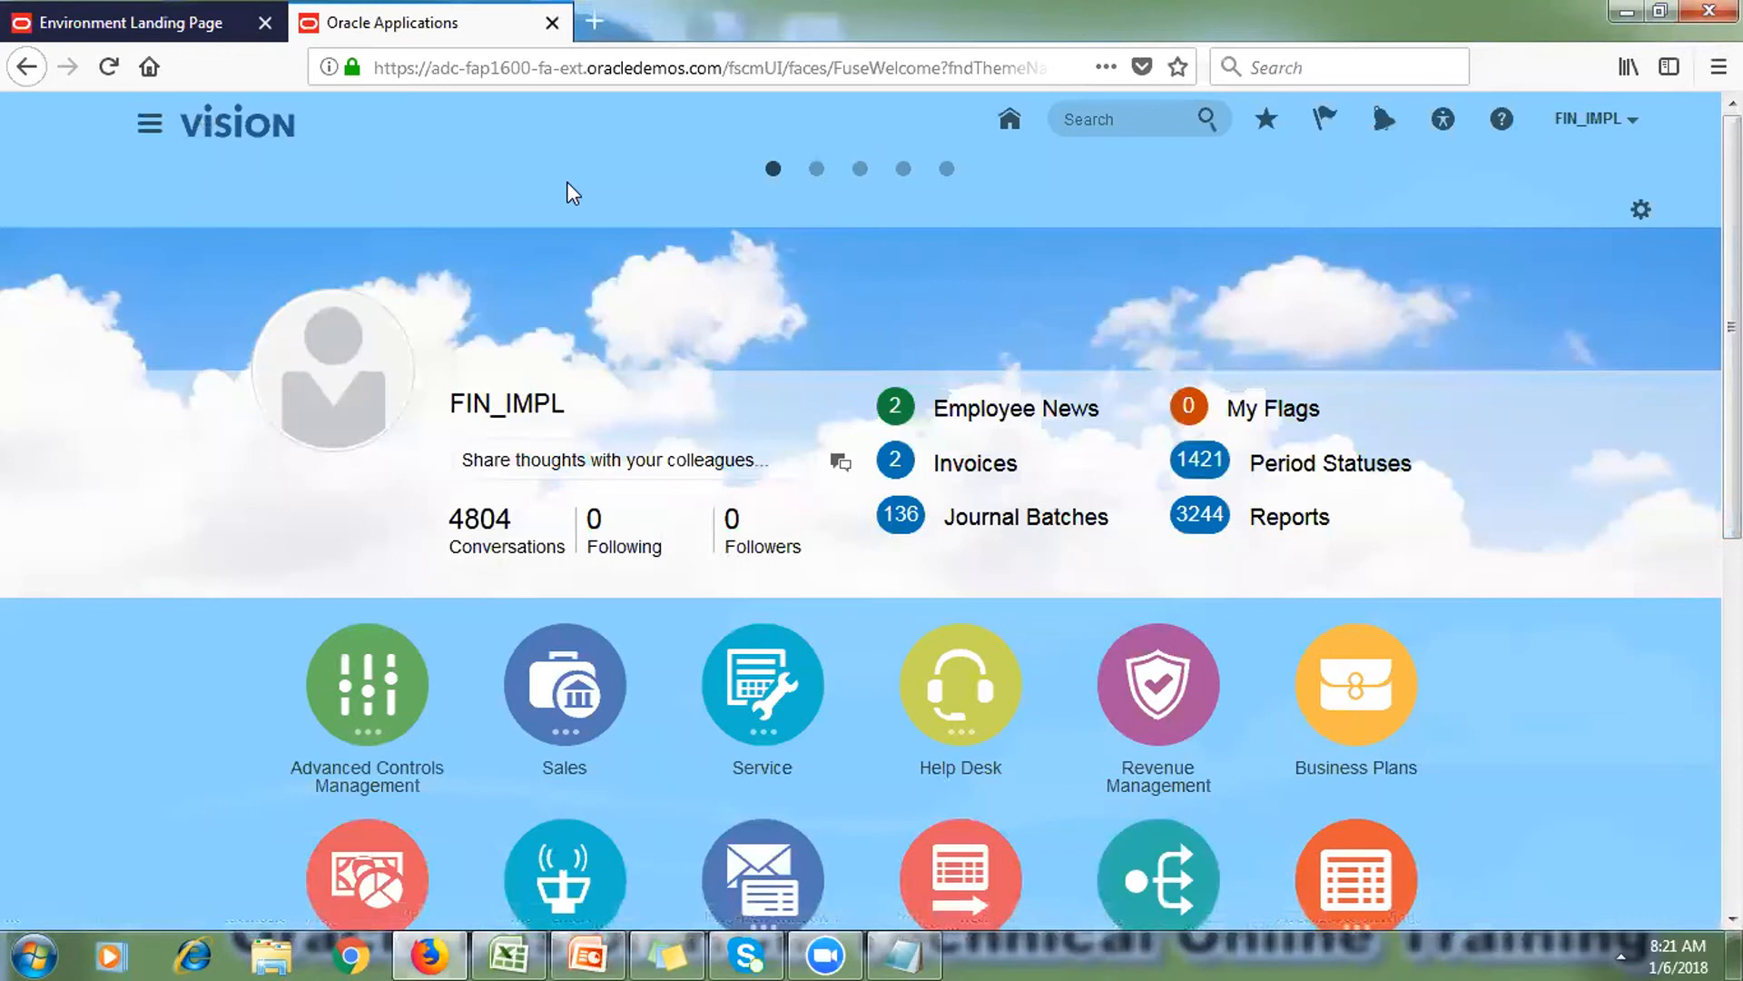
{"action": "left_click", "coordinate": [152, 136]}
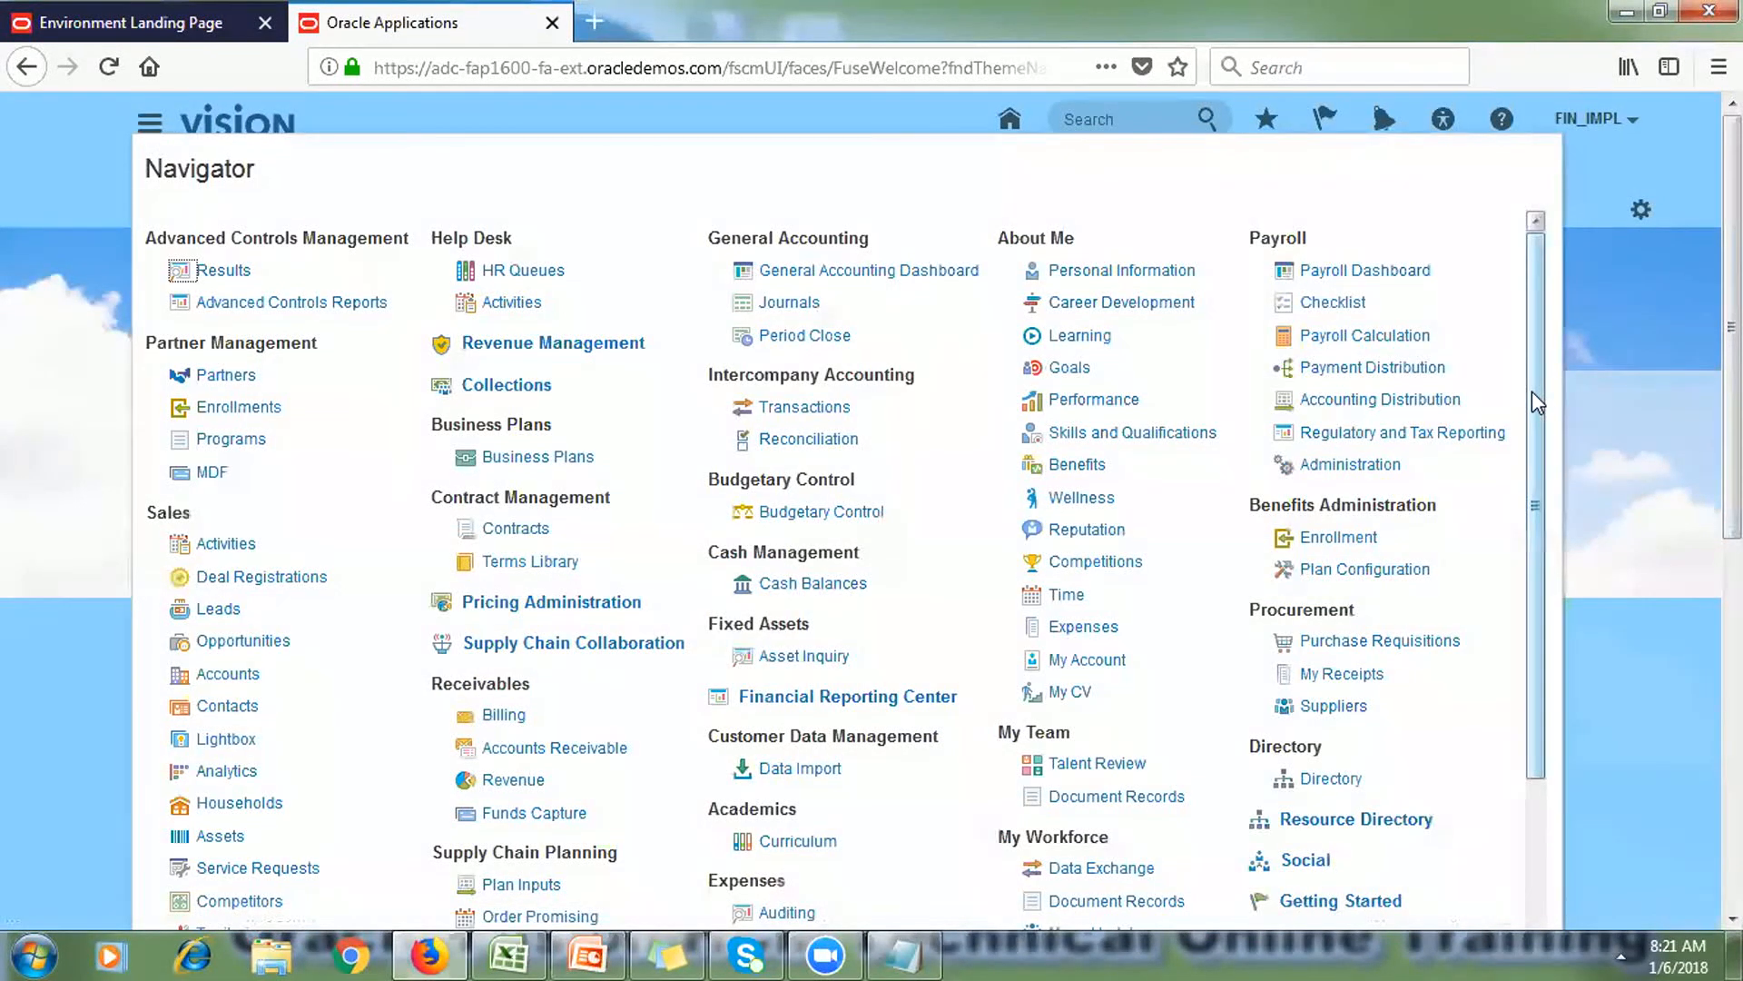
{"action": "left_click_drag", "start_coordinate": [1538, 395], "coordinate": [1614, 194]}
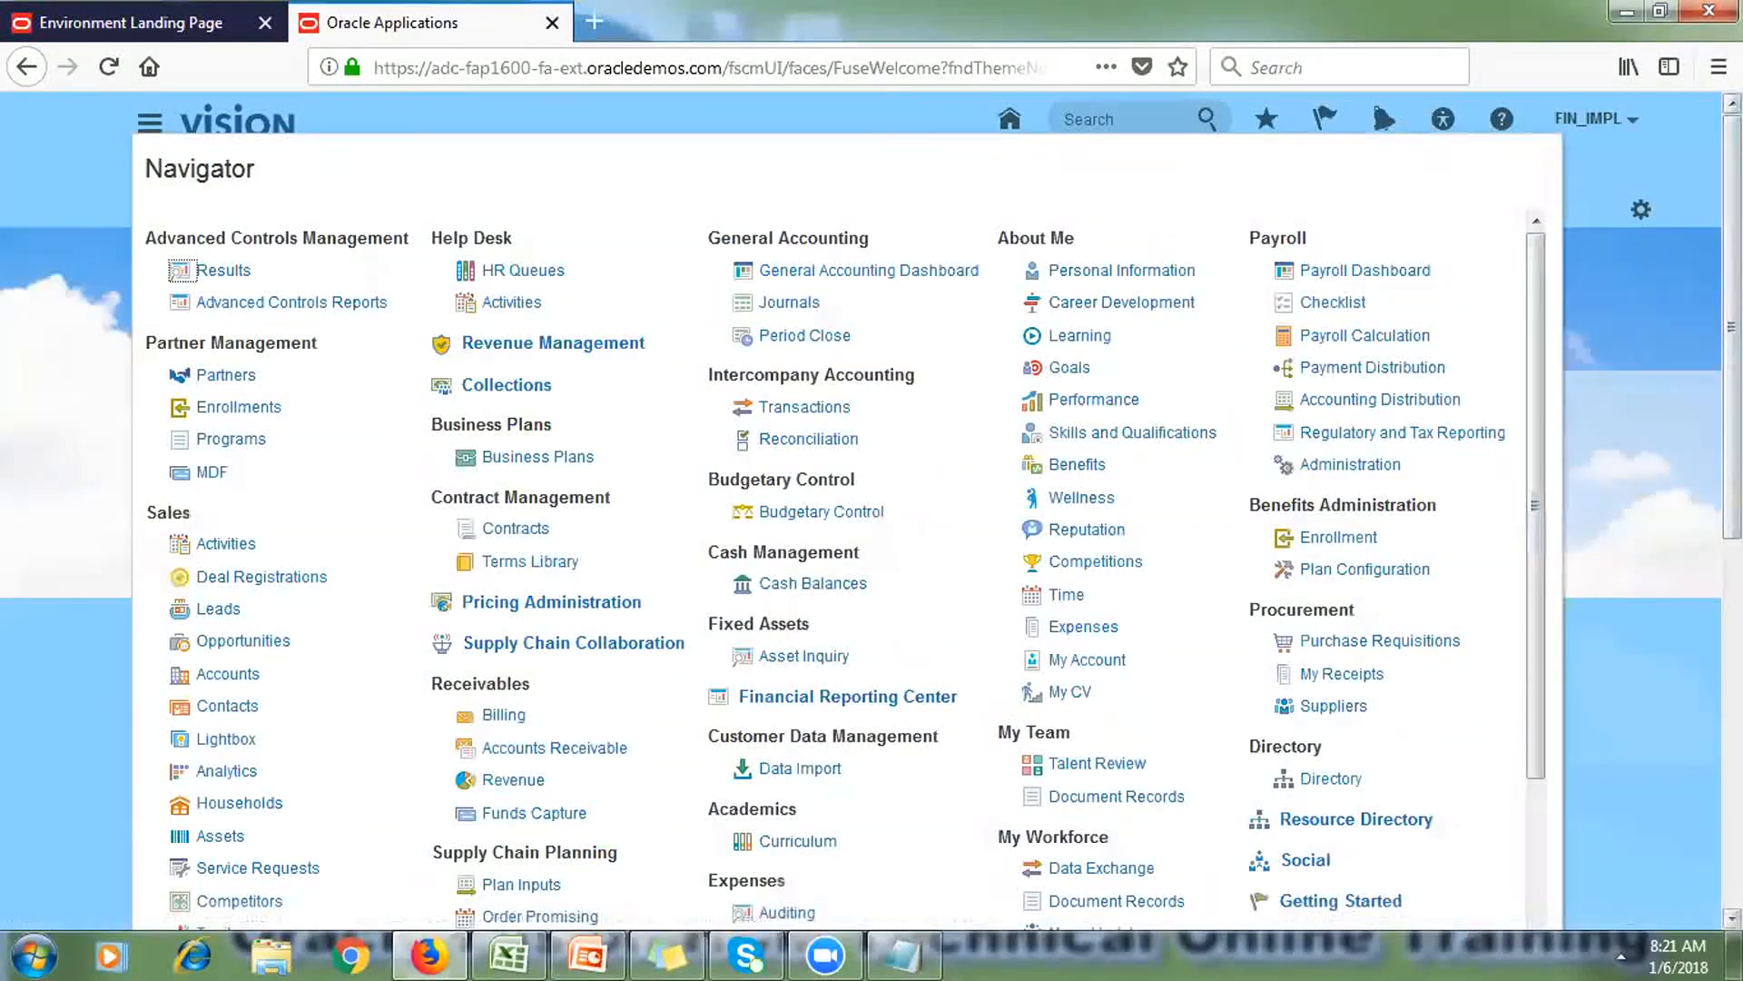
{"action": "left_click", "coordinate": [1718, 66]}
{"action": "left_click", "coordinate": [1537, 275]}
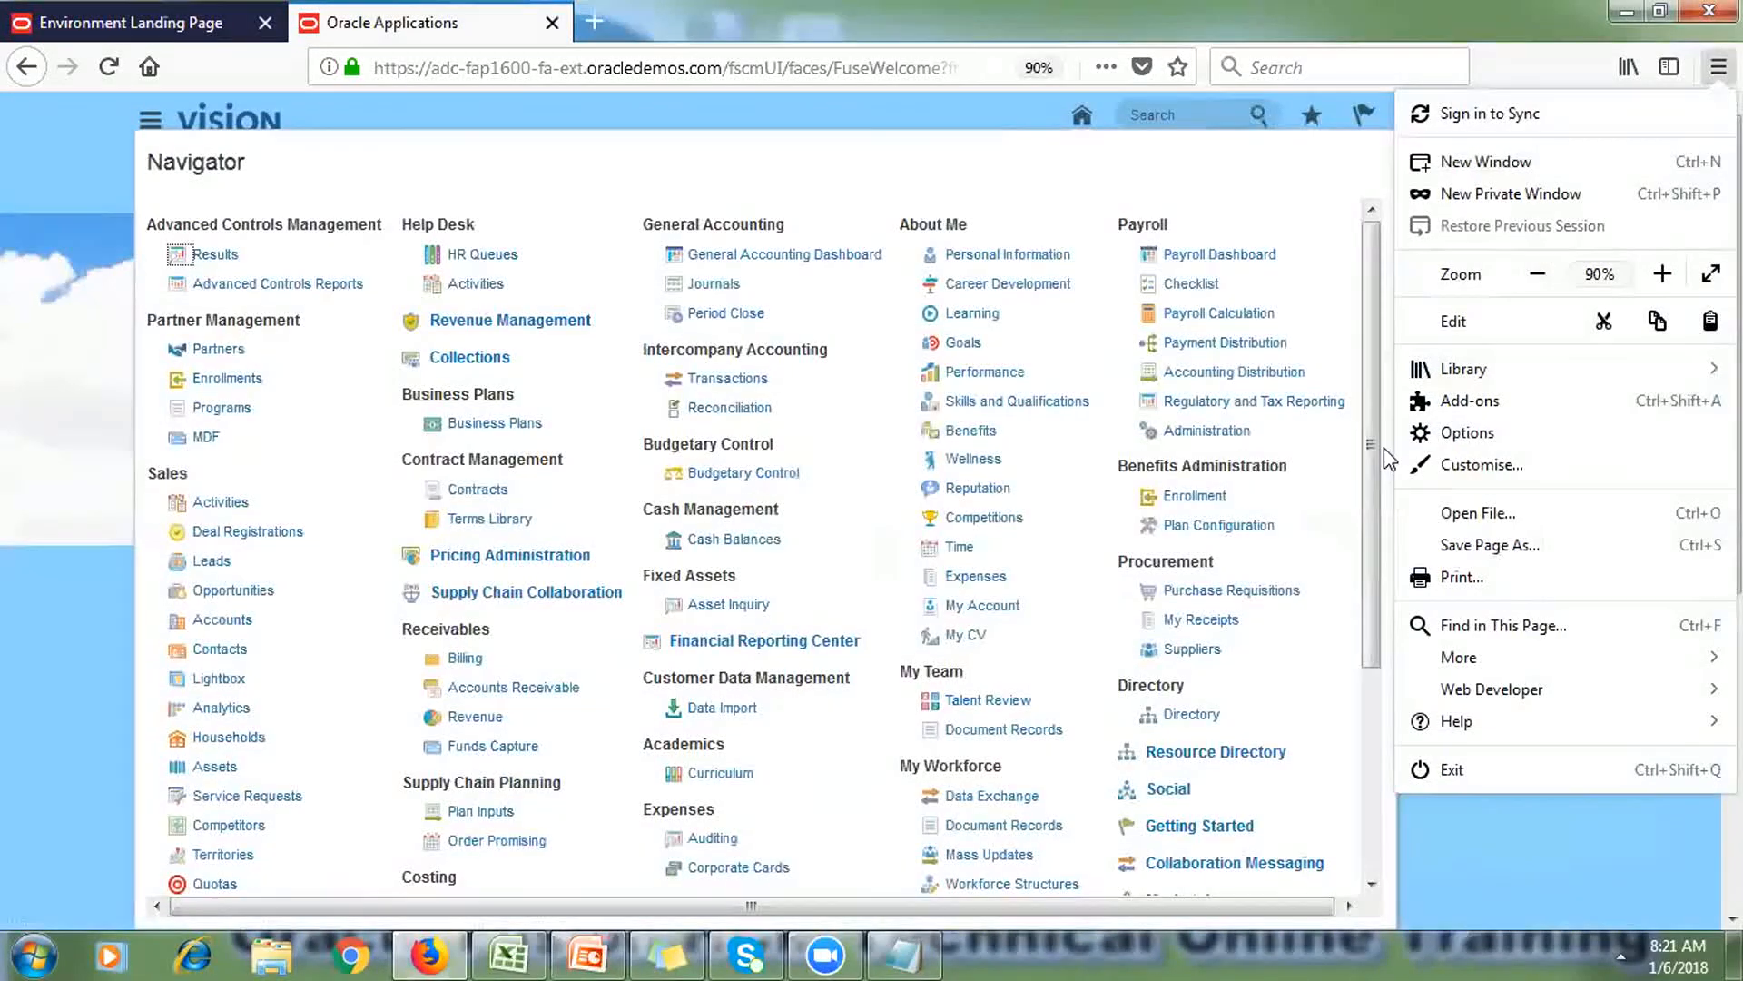
{"action": "left_click", "coordinate": [1384, 449]}
{"action": "left_click_drag", "start_coordinate": [1380, 449], "coordinate": [1378, 729]}
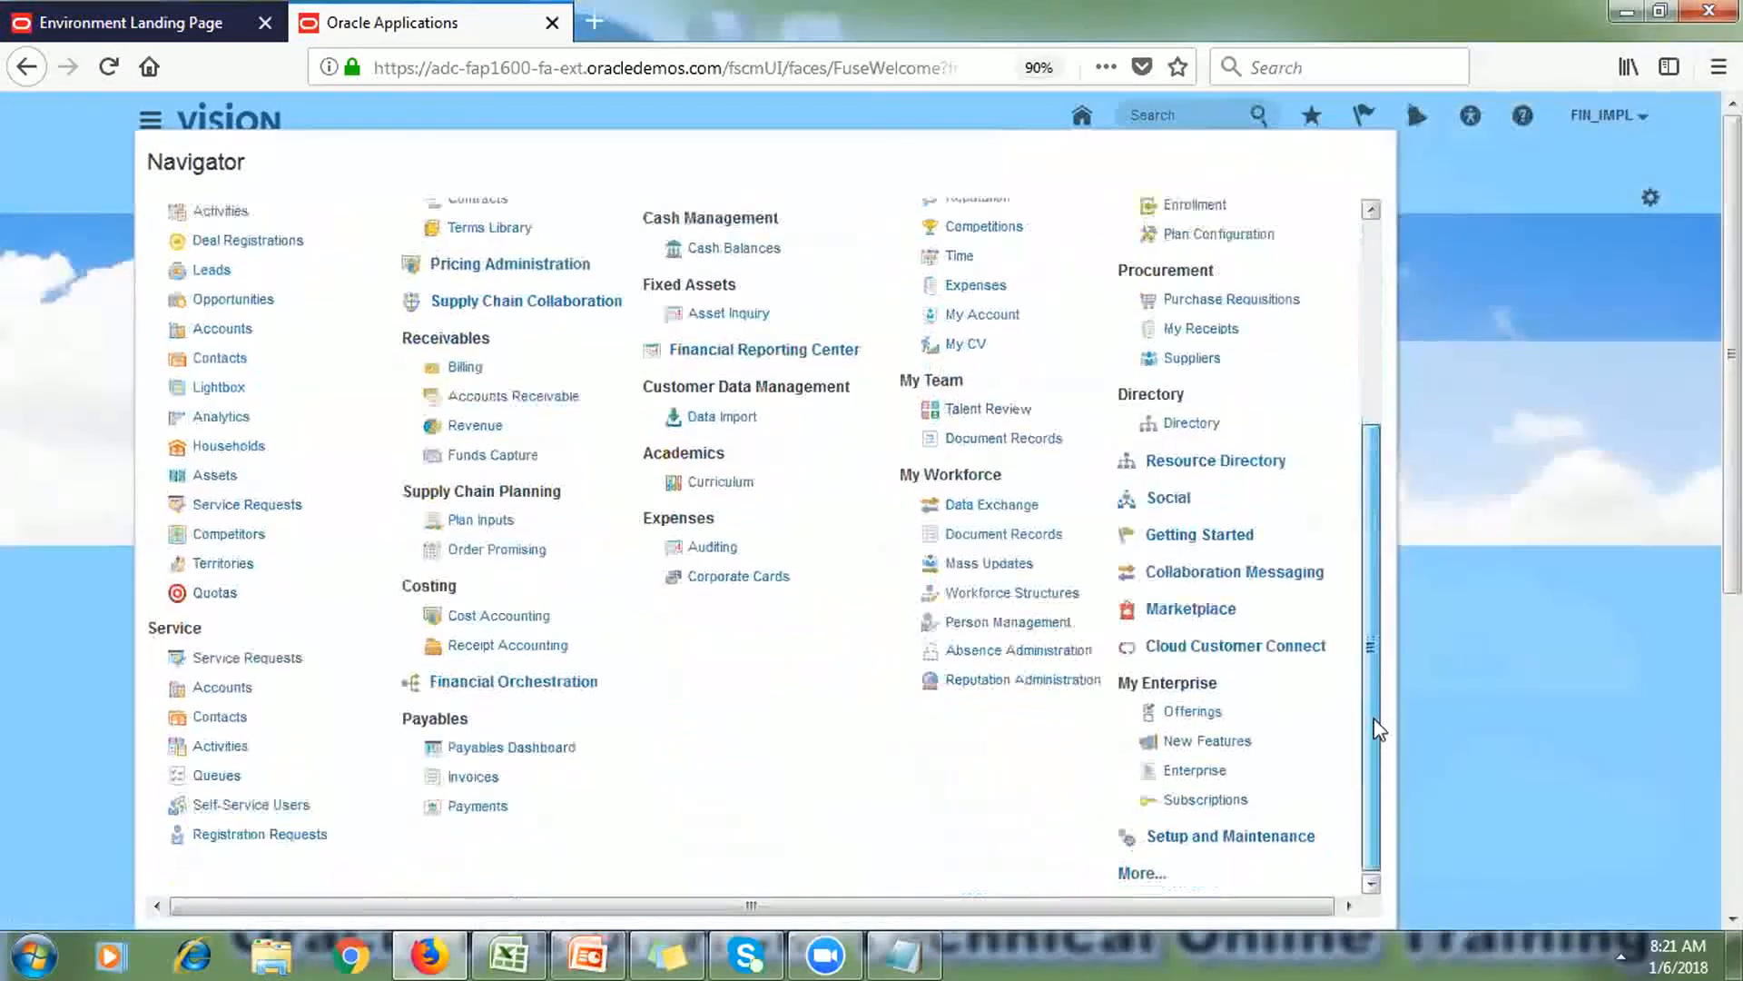
Step: Show the Navigator's More... tools list and annotate Security Console with 'It Security Manager'
{"action": "left_click", "coordinate": [1150, 875]}
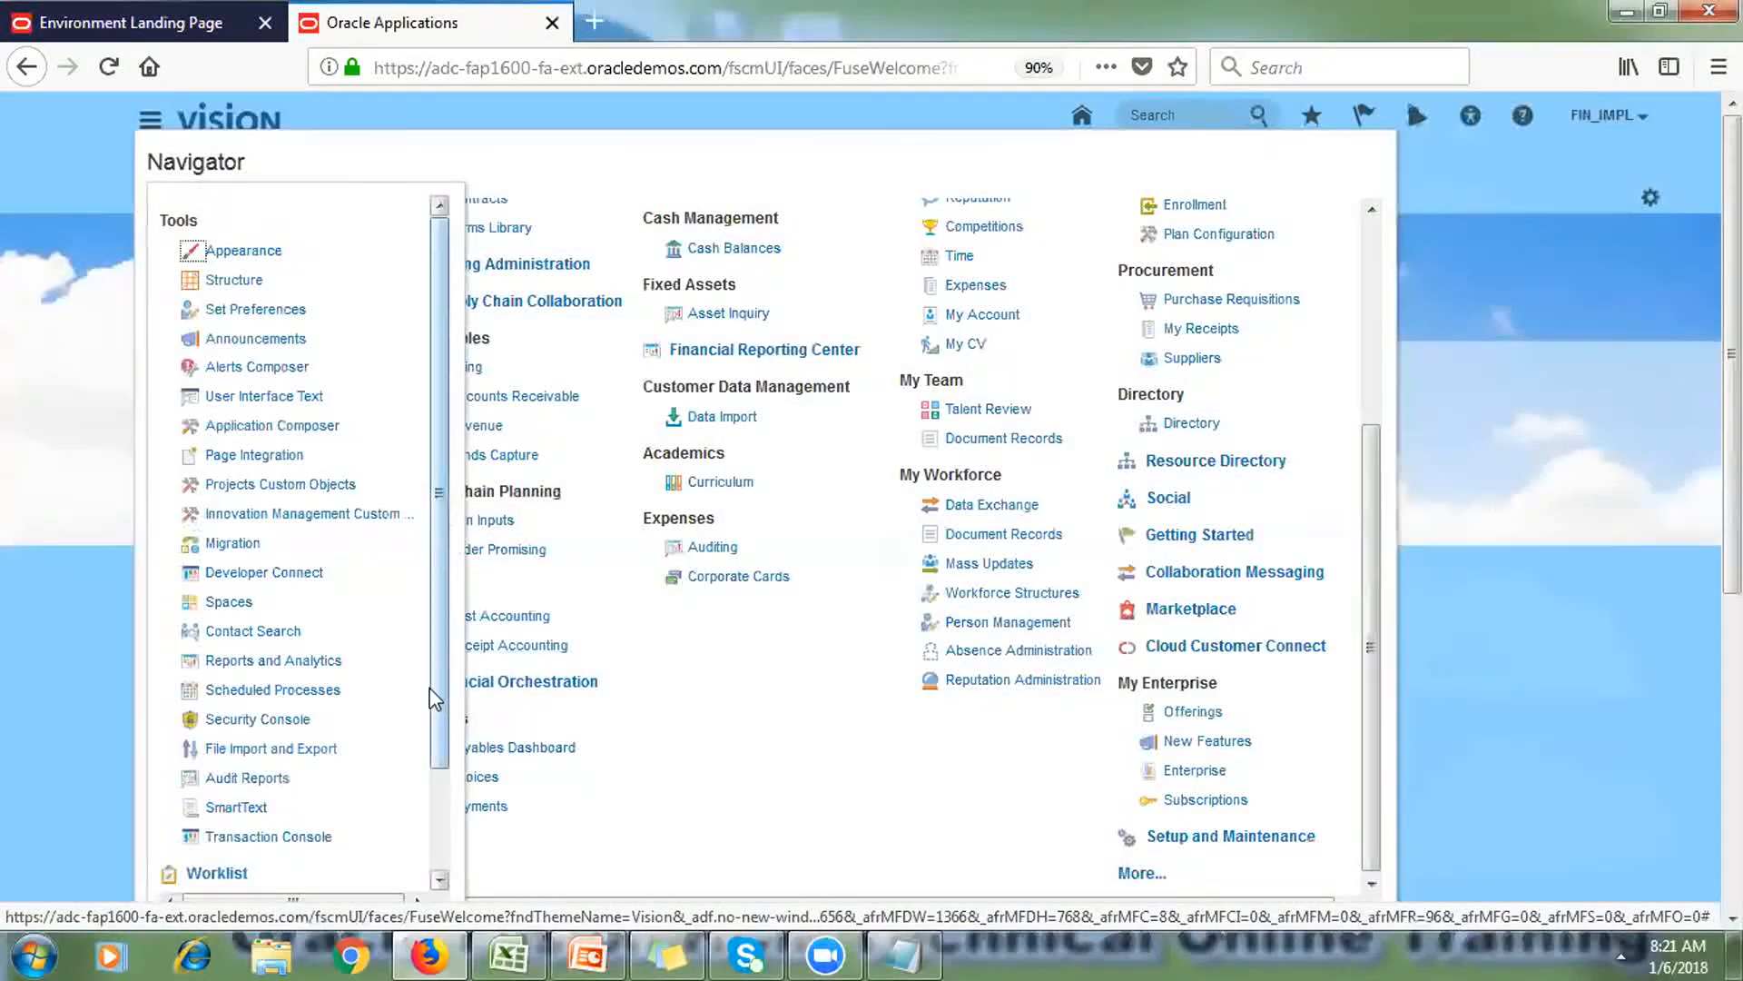
{"action": "left_click_drag", "start_coordinate": [434, 695], "coordinate": [436, 788]}
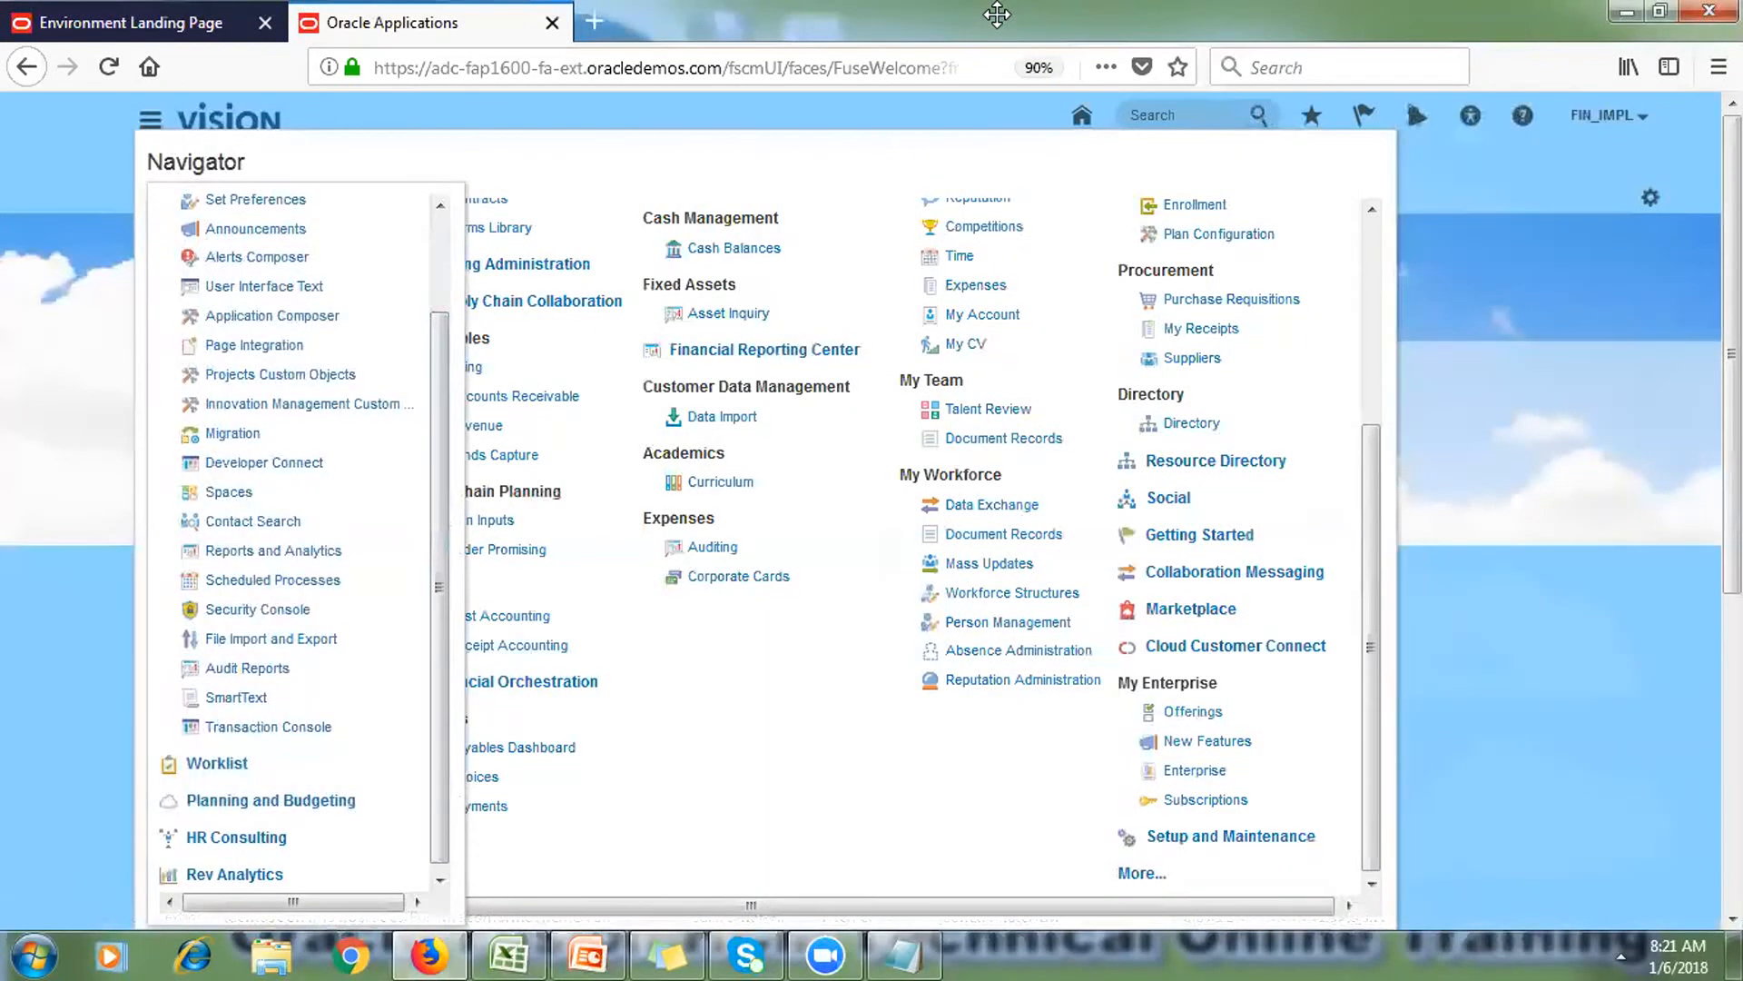
{"action": "mouse_move", "coordinate": [177, 594]}
{"action": "left_mouse_down"}
{"action": "mouse_move", "coordinate": [258, 586]}
{"action": "mouse_move", "coordinate": [336, 606]}
{"action": "mouse_move", "coordinate": [218, 630]}
{"action": "mouse_move", "coordinate": [179, 589]}
{"action": "left_mouse_up"}
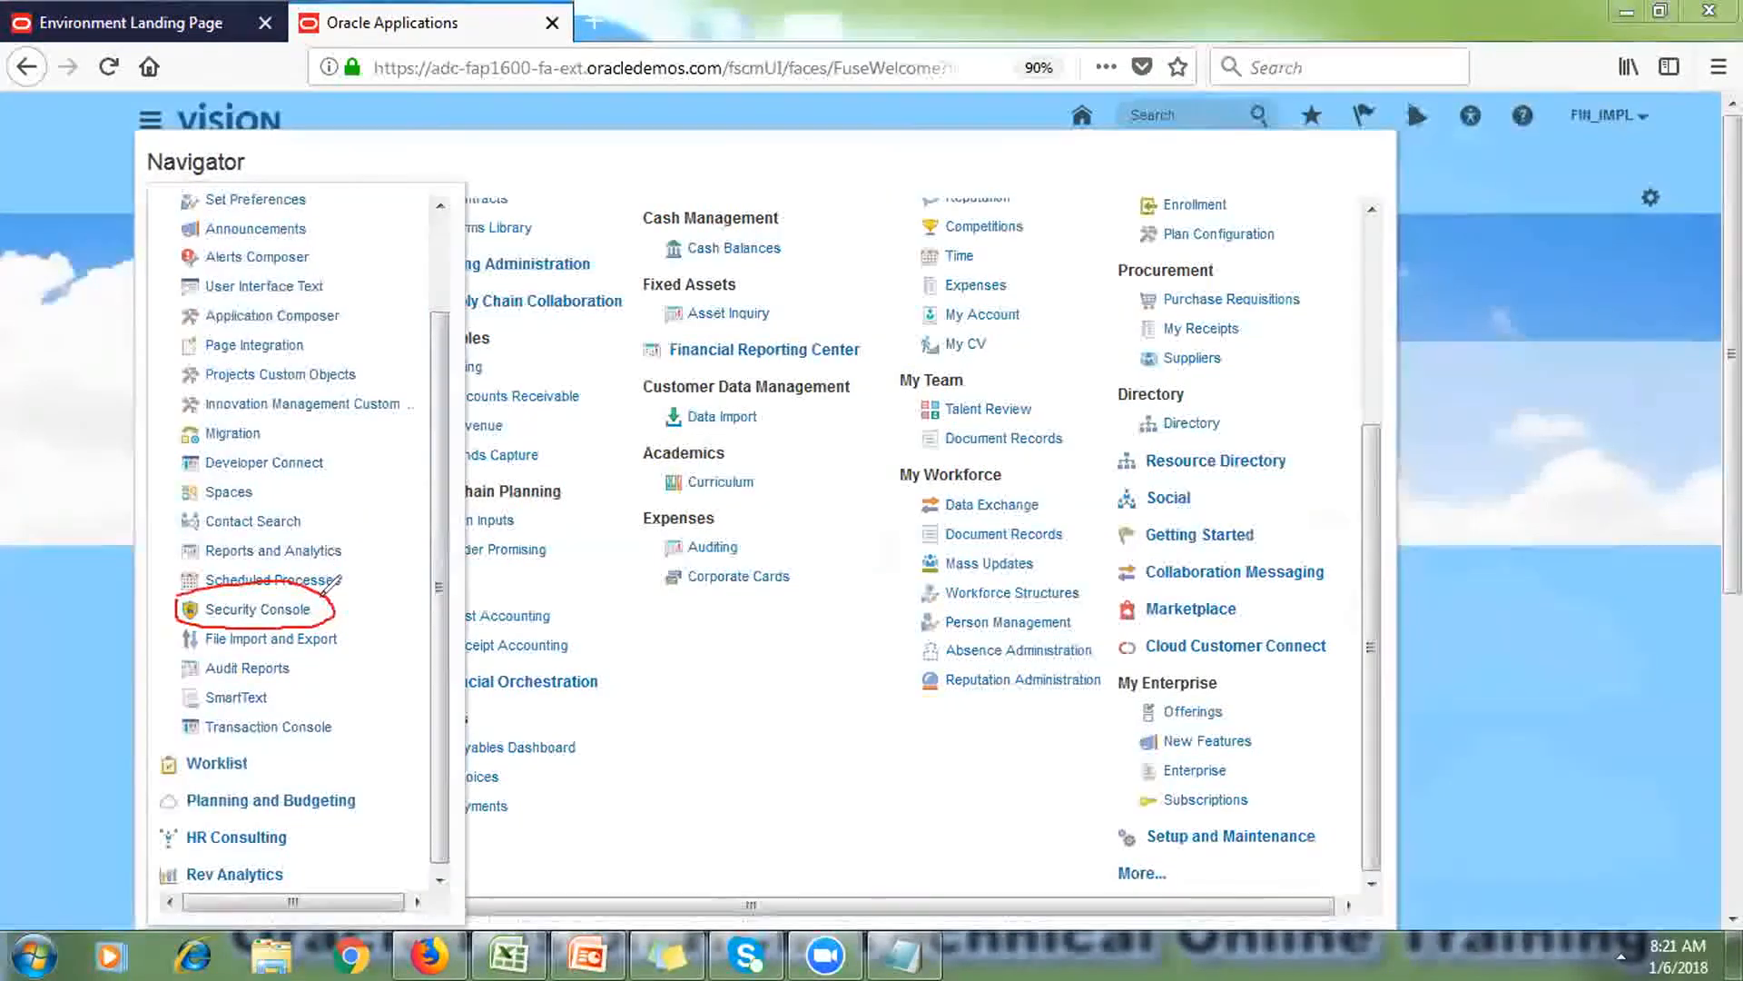
{"action": "mouse_move", "coordinate": [342, 613]}
{"action": "left_mouse_down"}
{"action": "mouse_move", "coordinate": [726, 514]}
{"action": "mouse_move", "coordinate": [1240, 335]}
{"action": "mouse_move", "coordinate": [1600, 147]}
{"action": "mouse_move", "coordinate": [1611, 116]}
{"action": "left_mouse_up"}
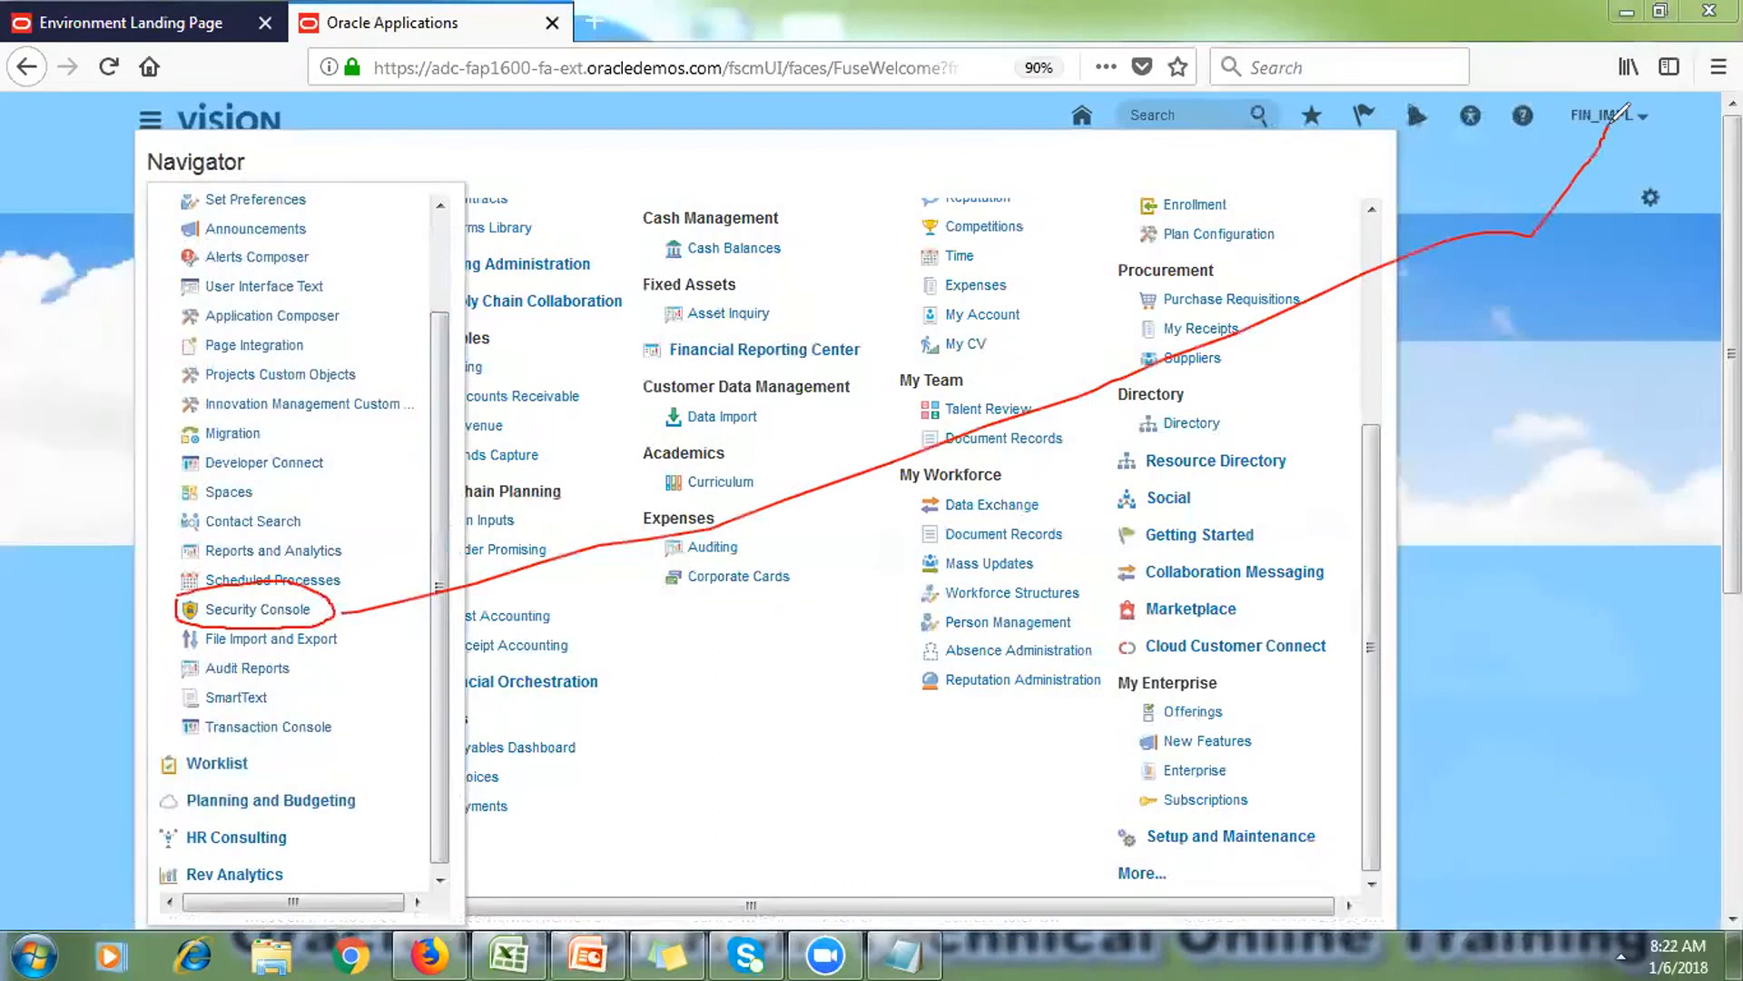
{"action": "left_click", "coordinate": [757, 638]}
{"action": "type", "text": "It"}
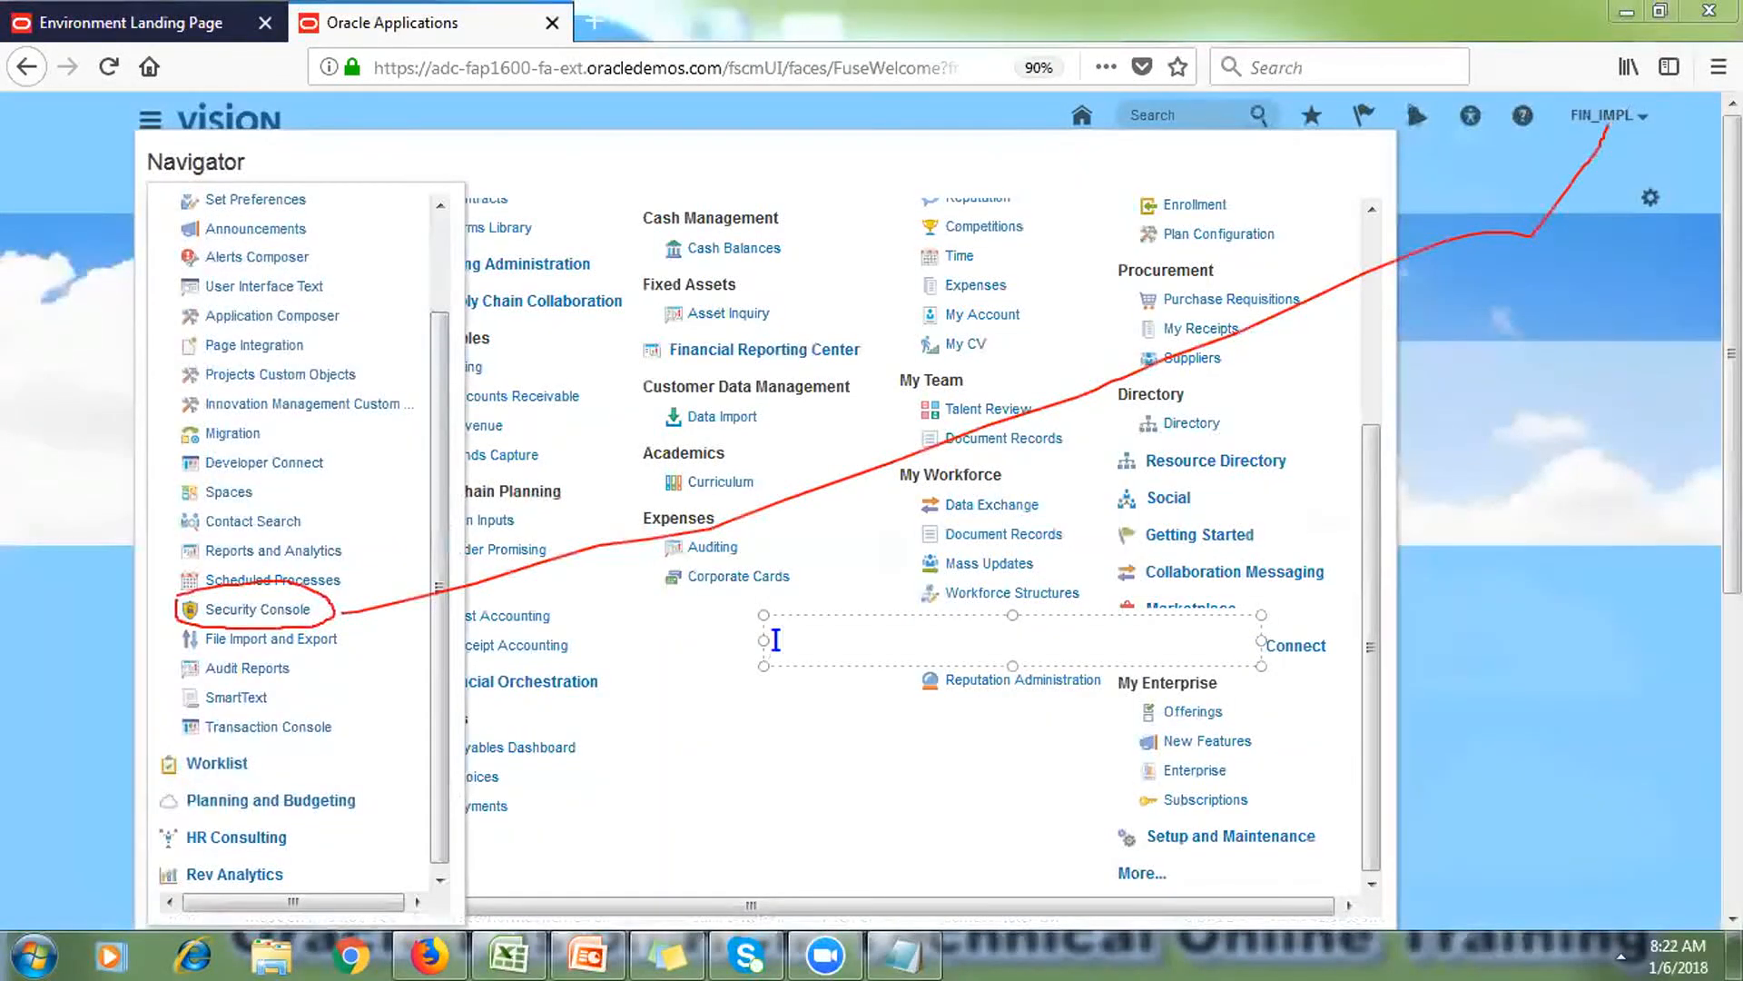
{"action": "type", "text": " Security Manager"}
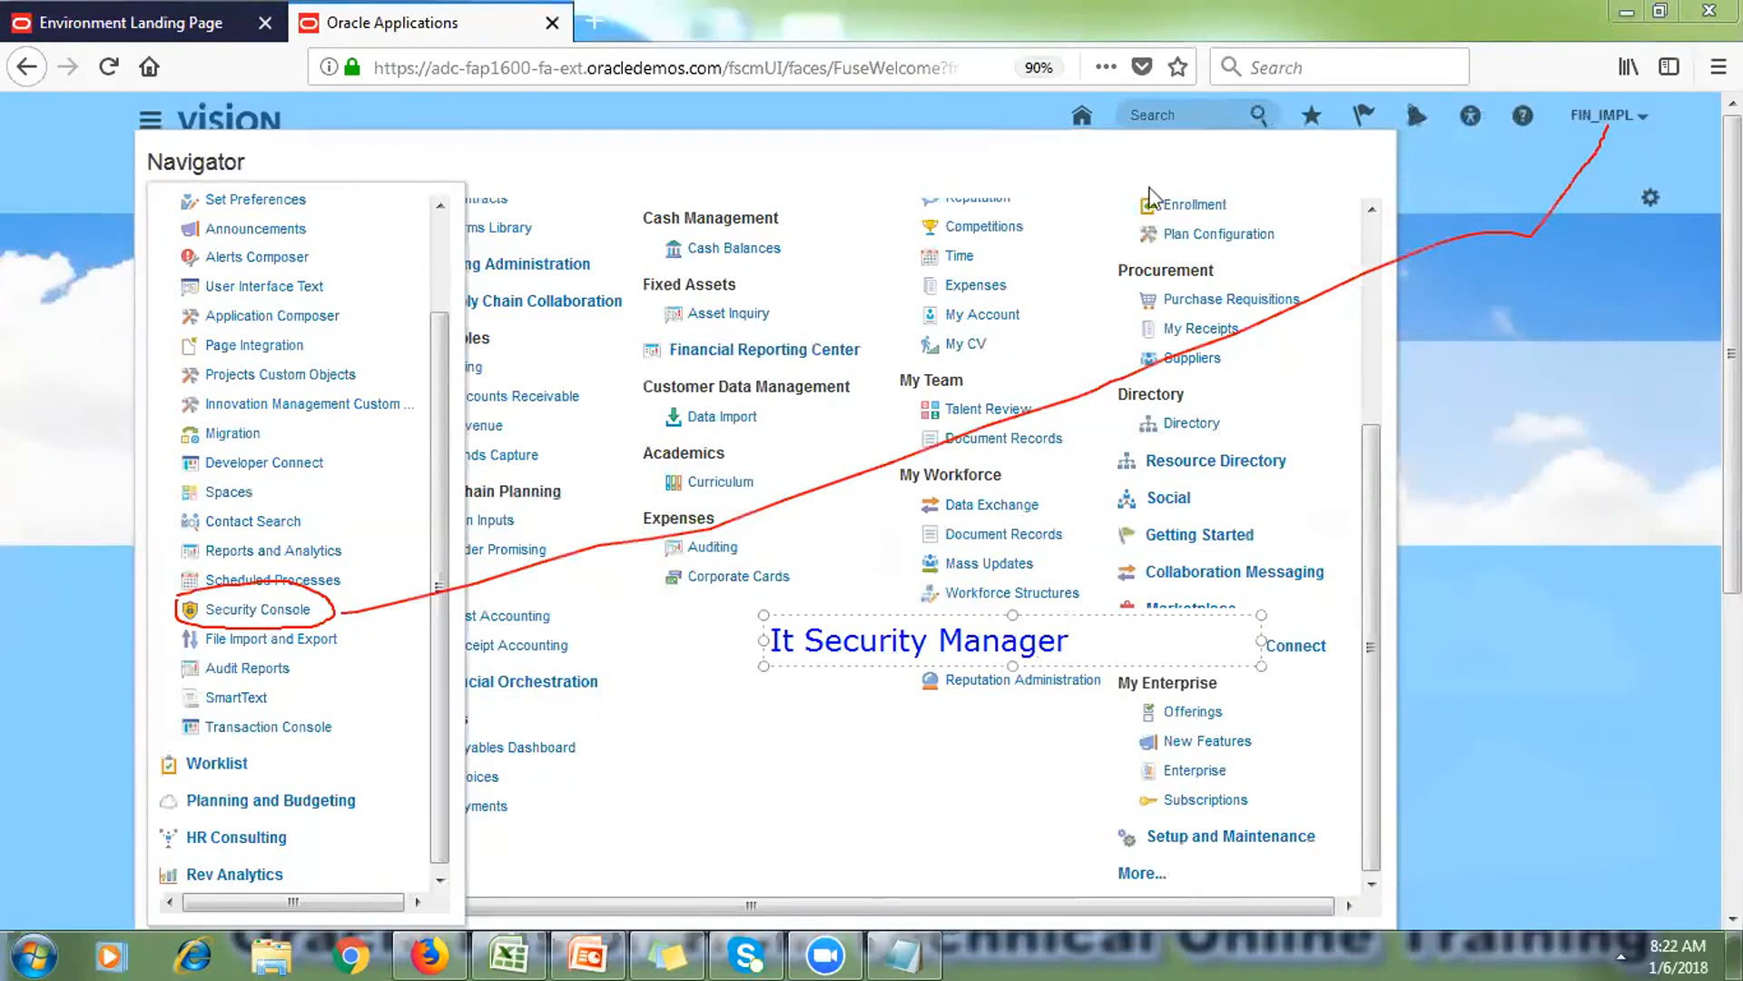
{"action": "key", "text": "Escape"}
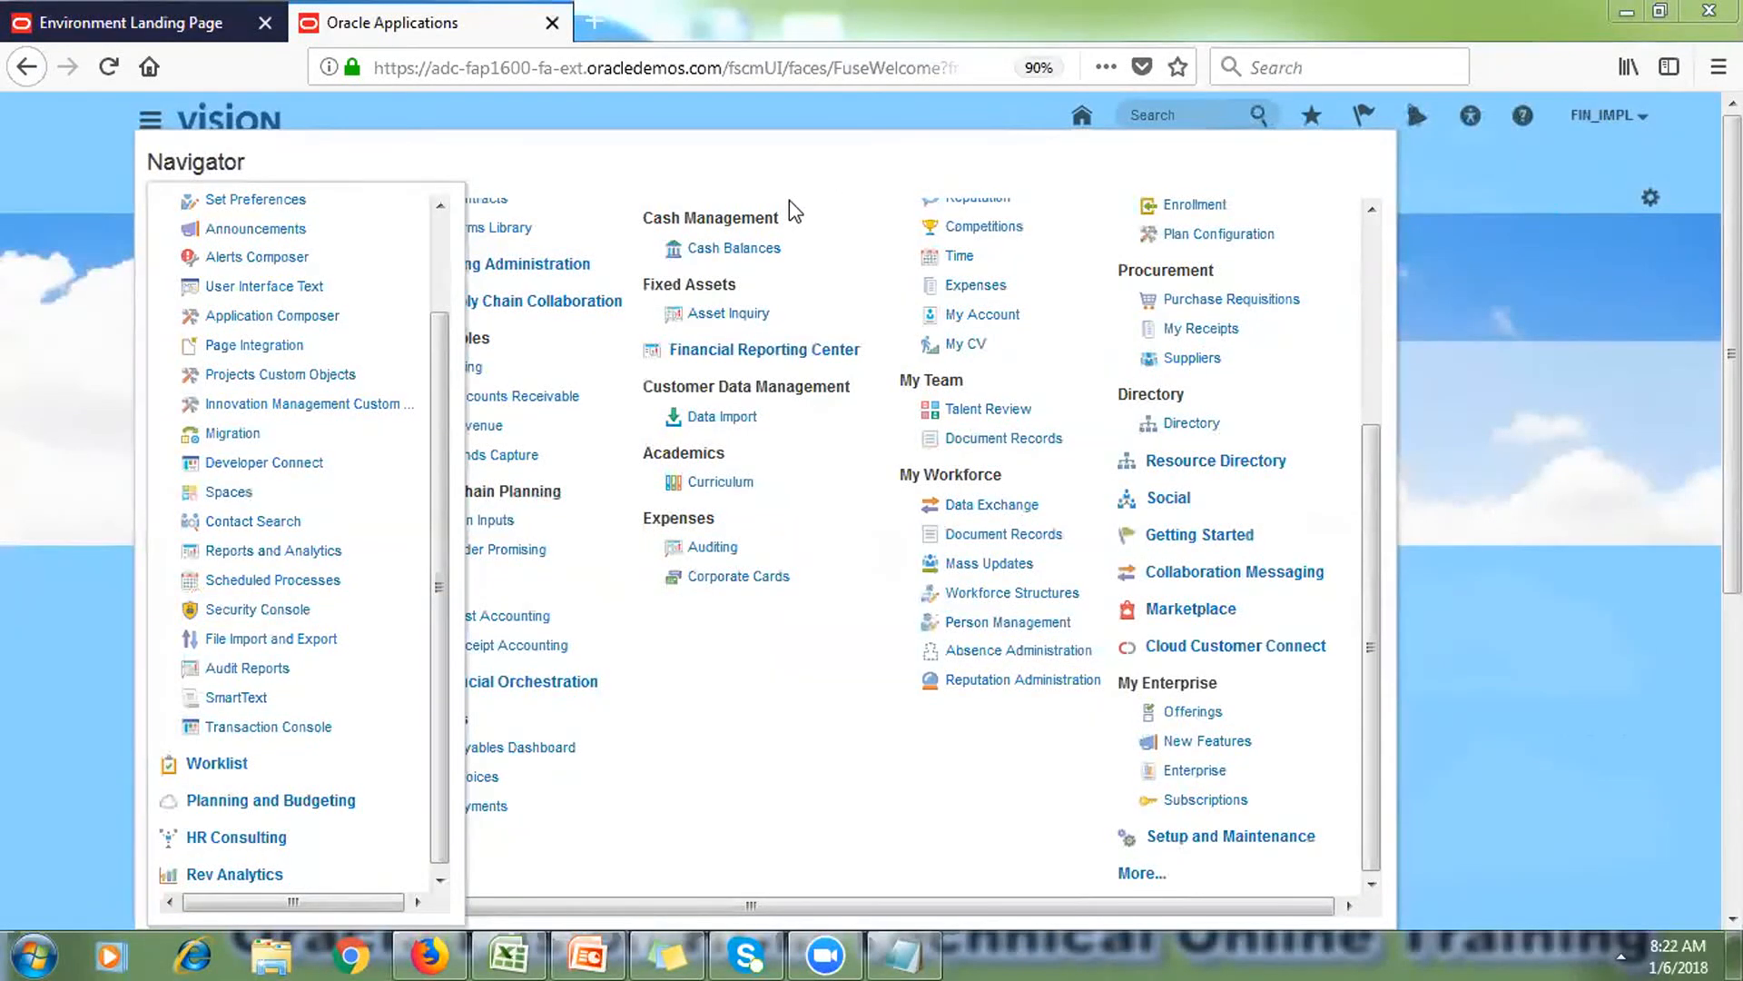
Step: Open the Security Console from Tools and reset the browser zoom to 100%
{"action": "left_click", "coordinate": [259, 610]}
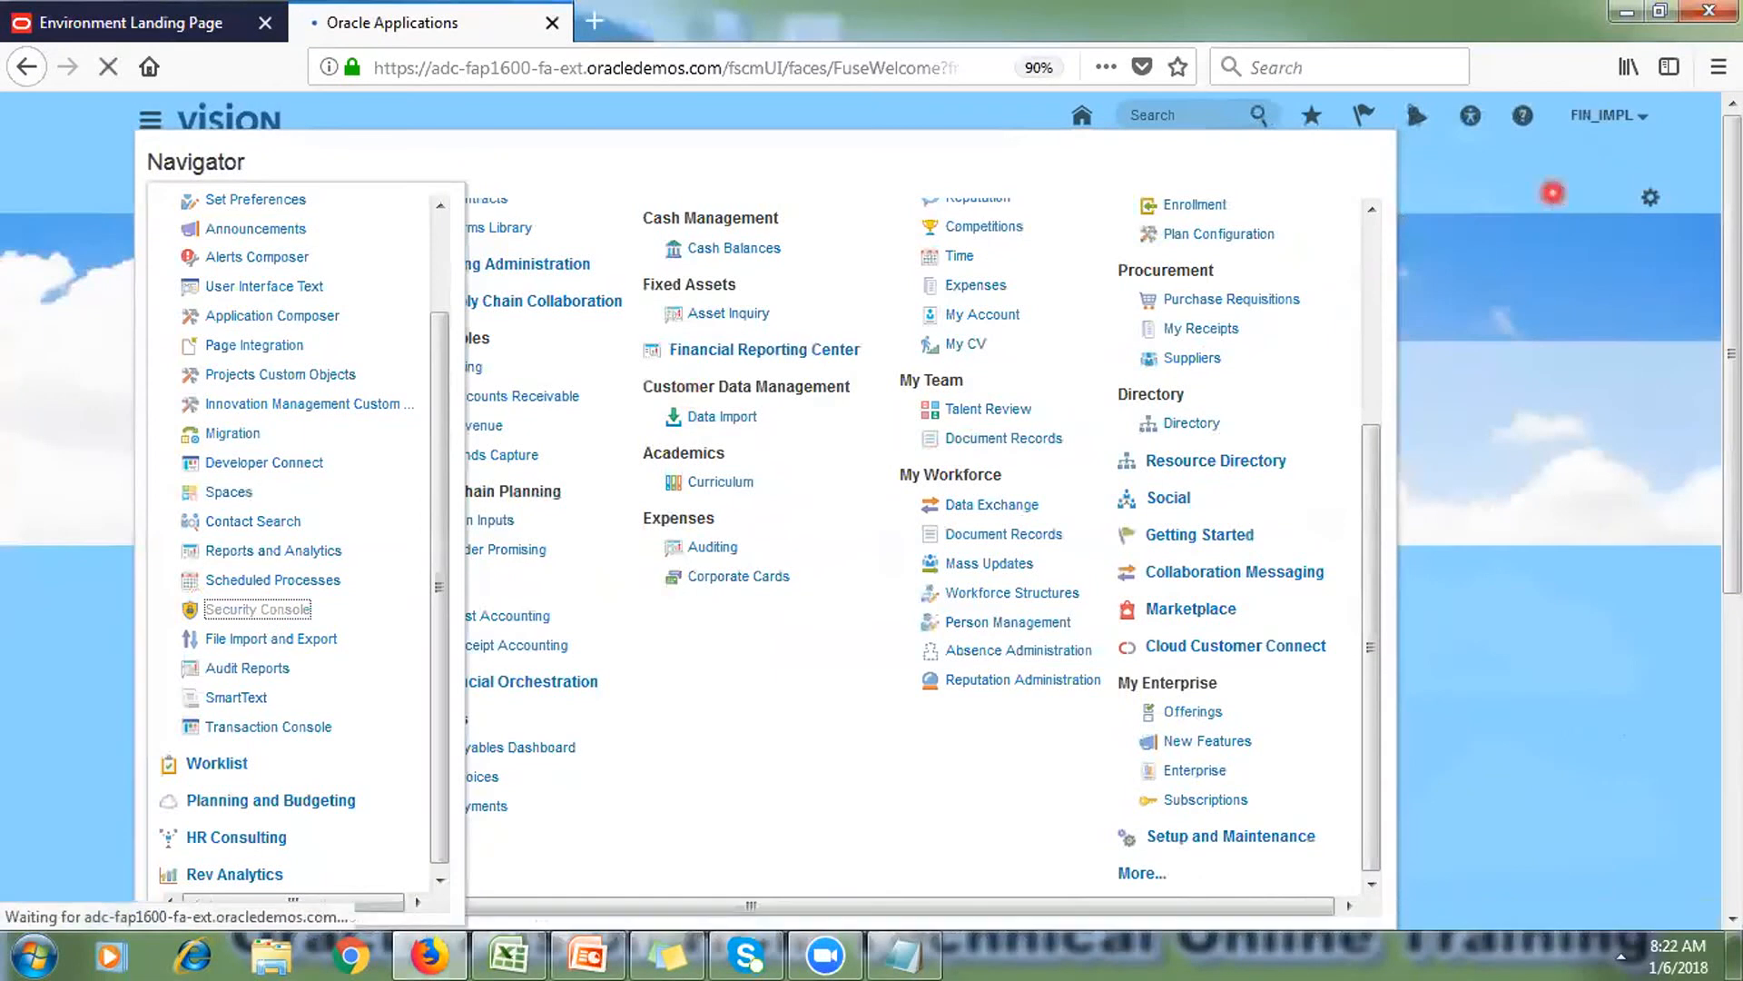
{"action": "left_click", "coordinate": [1719, 66]}
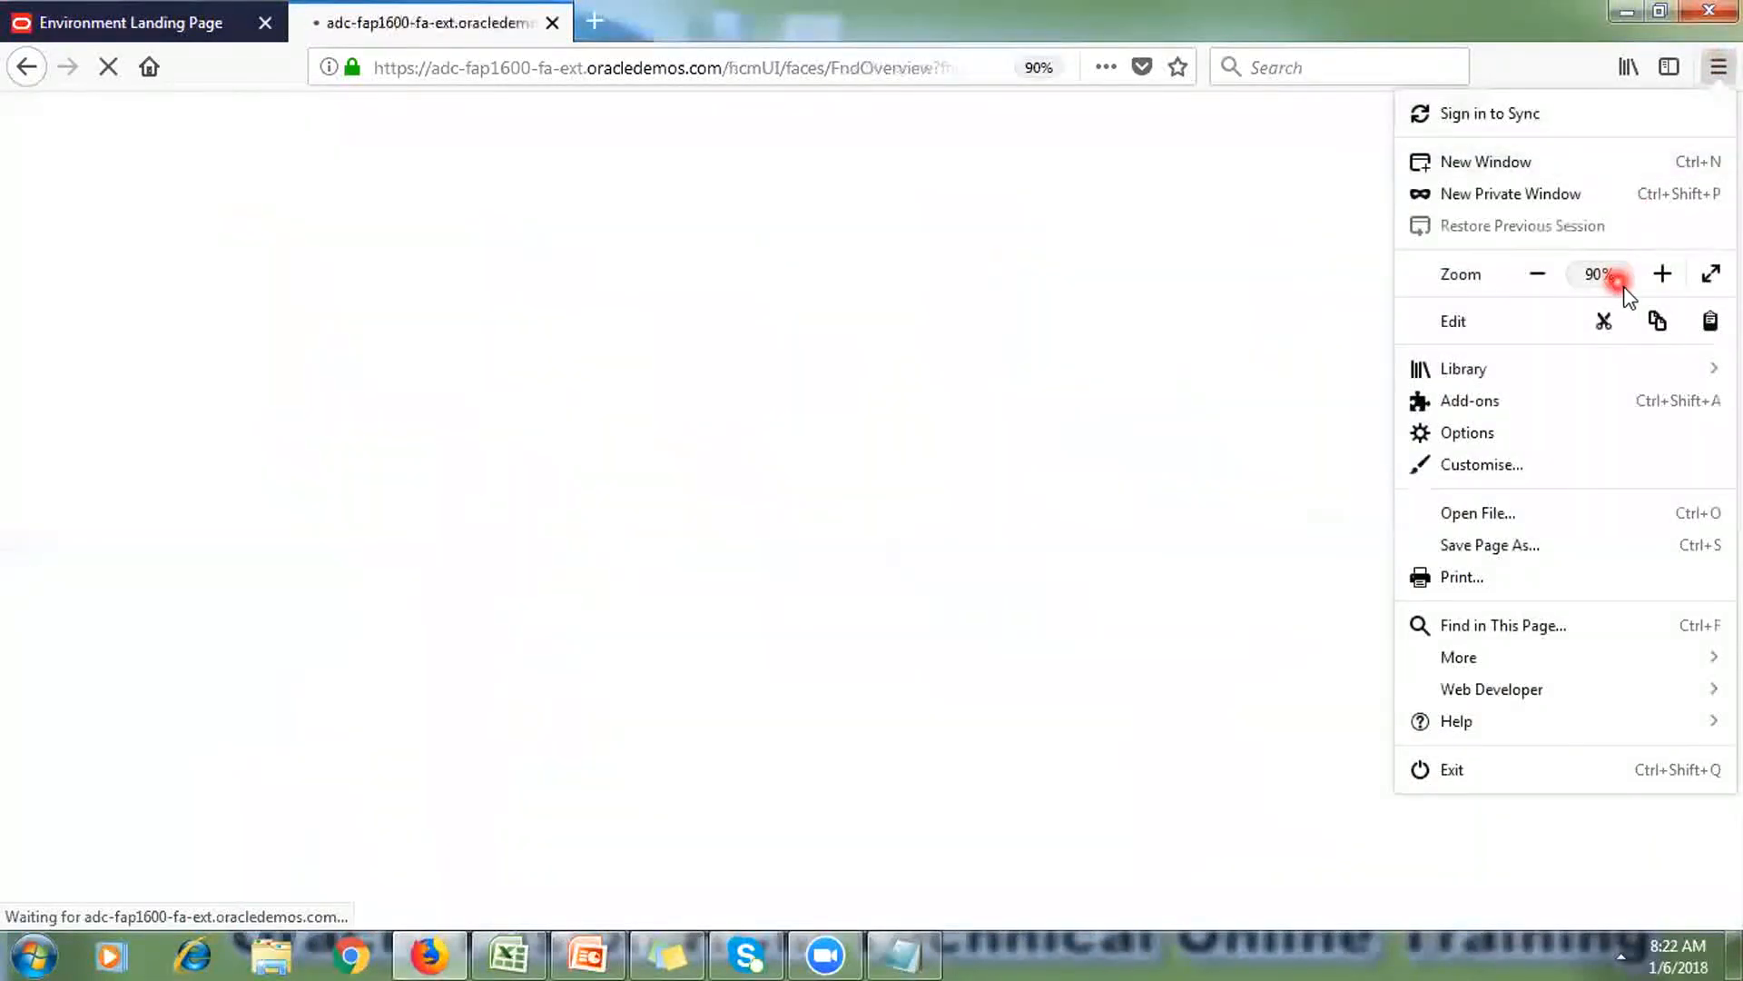
{"action": "left_click", "coordinate": [1662, 273]}
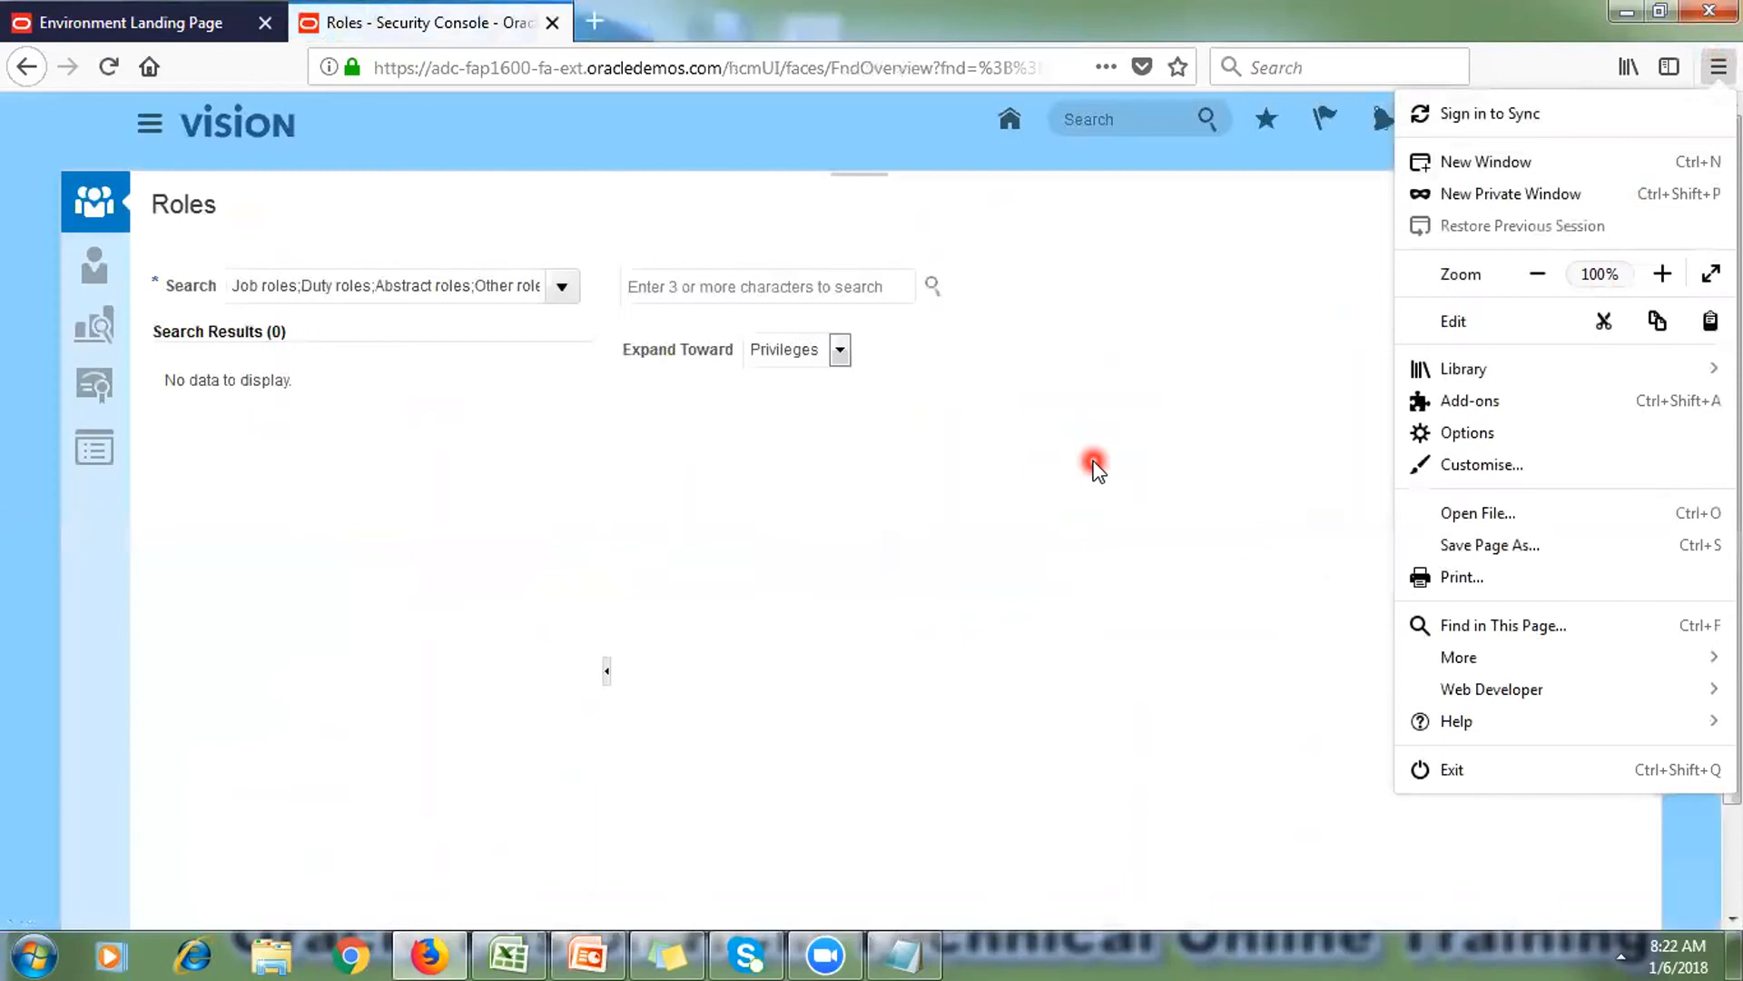
{"action": "left_click", "coordinate": [867, 166]}
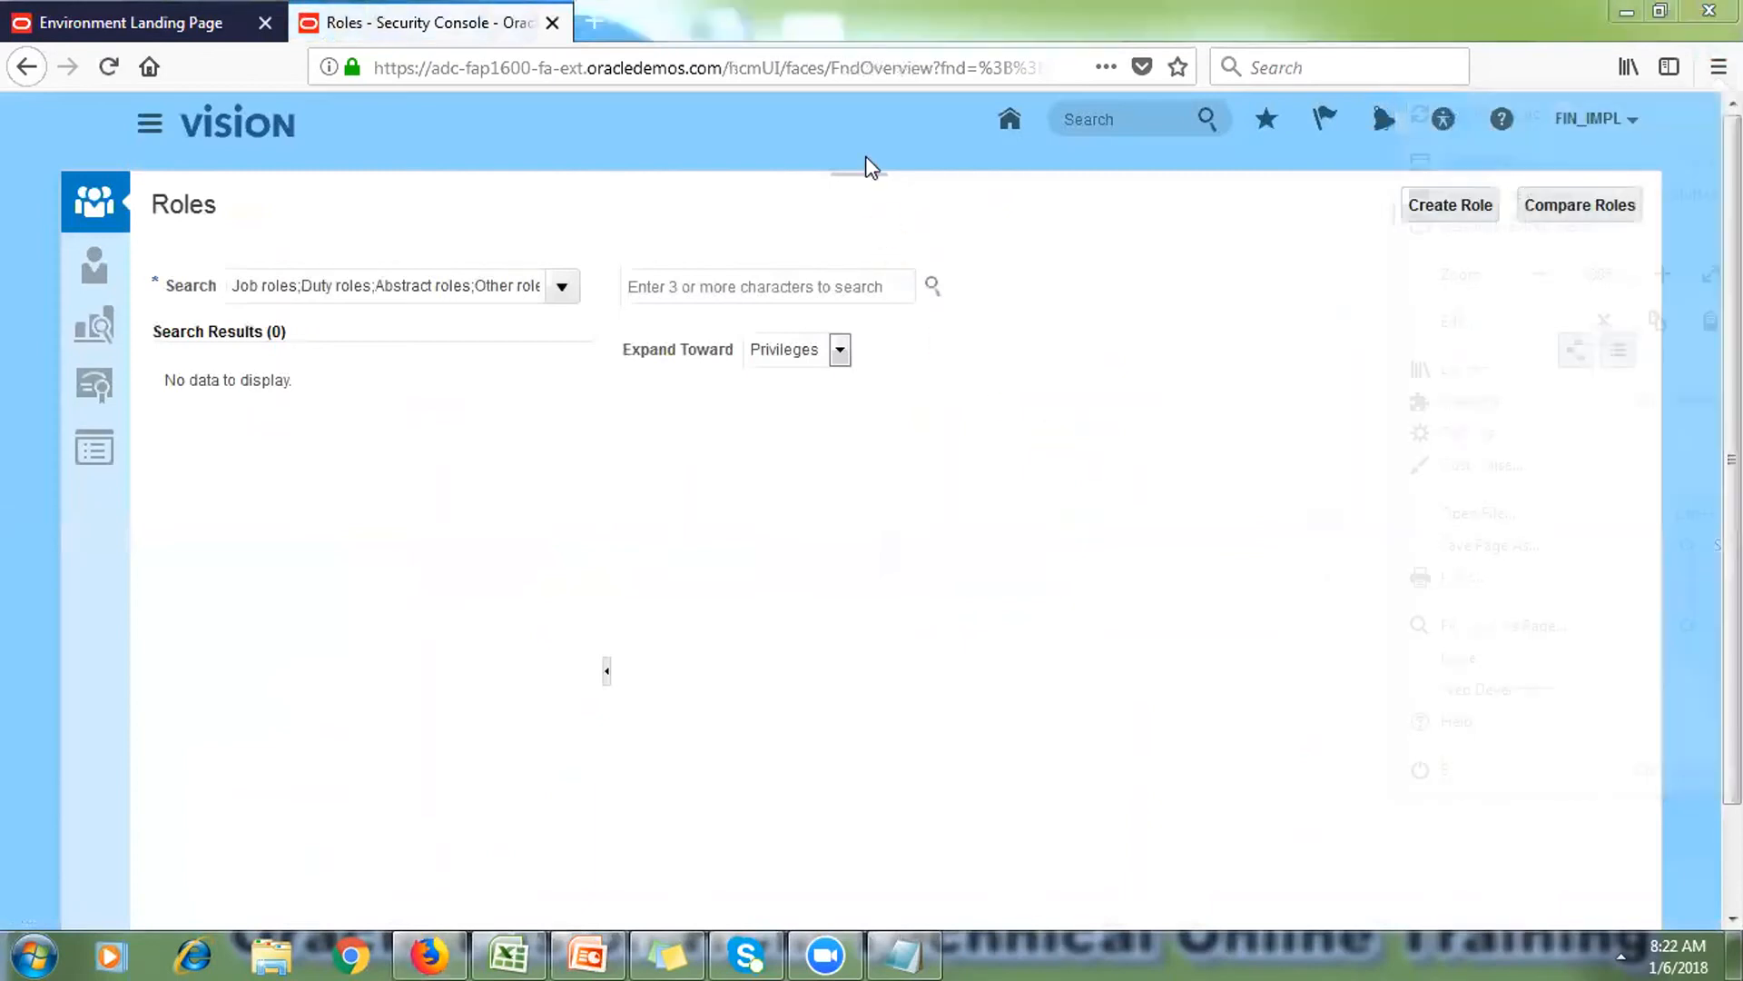
Step: Go from the Security Console's Roles area to the User Accounts page
{"action": "left_click", "coordinate": [83, 200]}
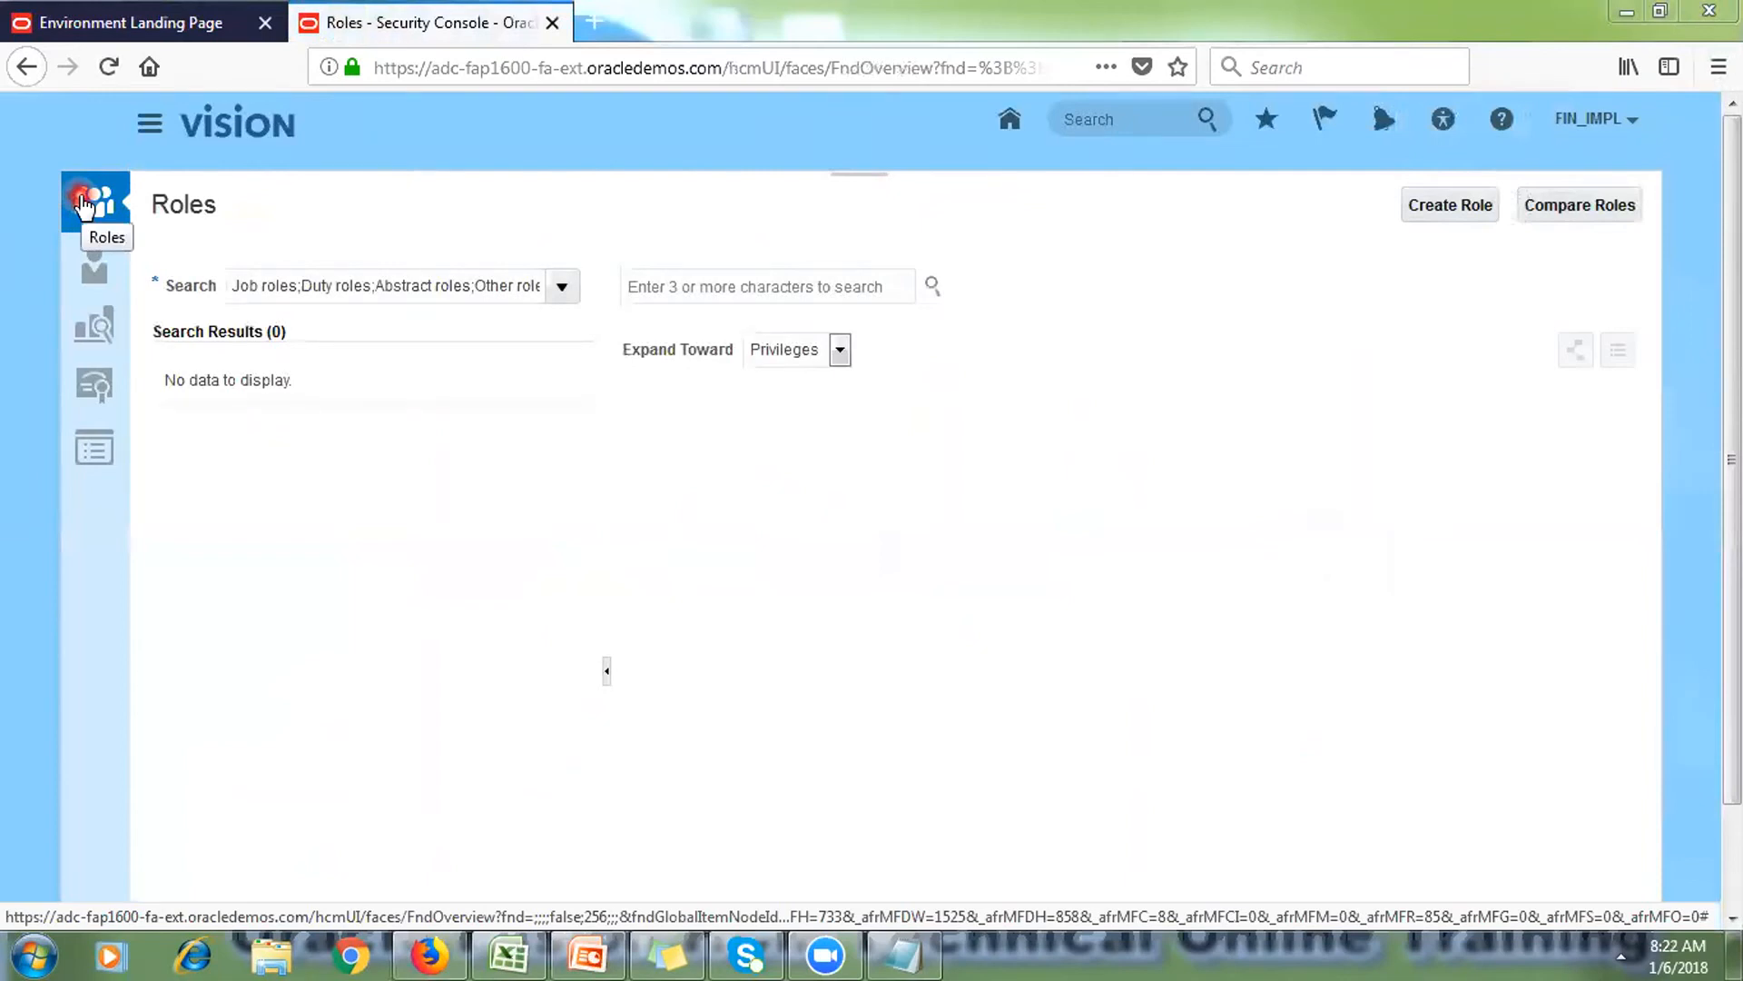
{"action": "left_click", "coordinate": [94, 256]}
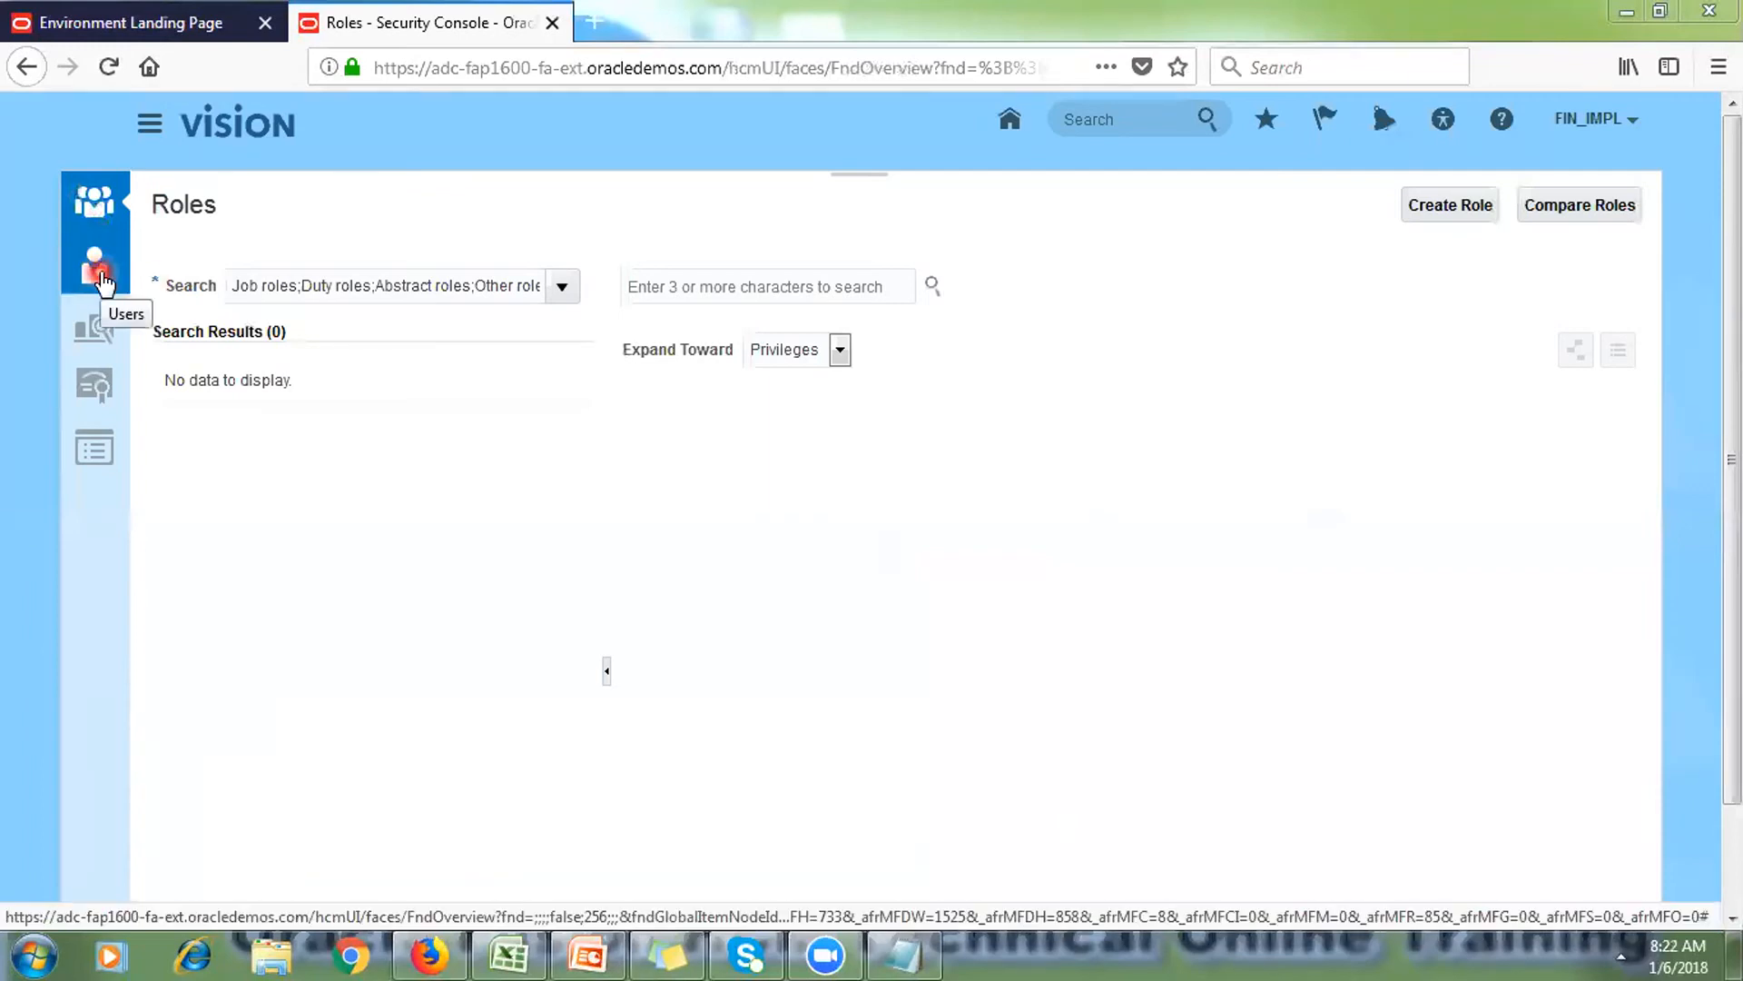
{"action": "left_click", "coordinate": [100, 272]}
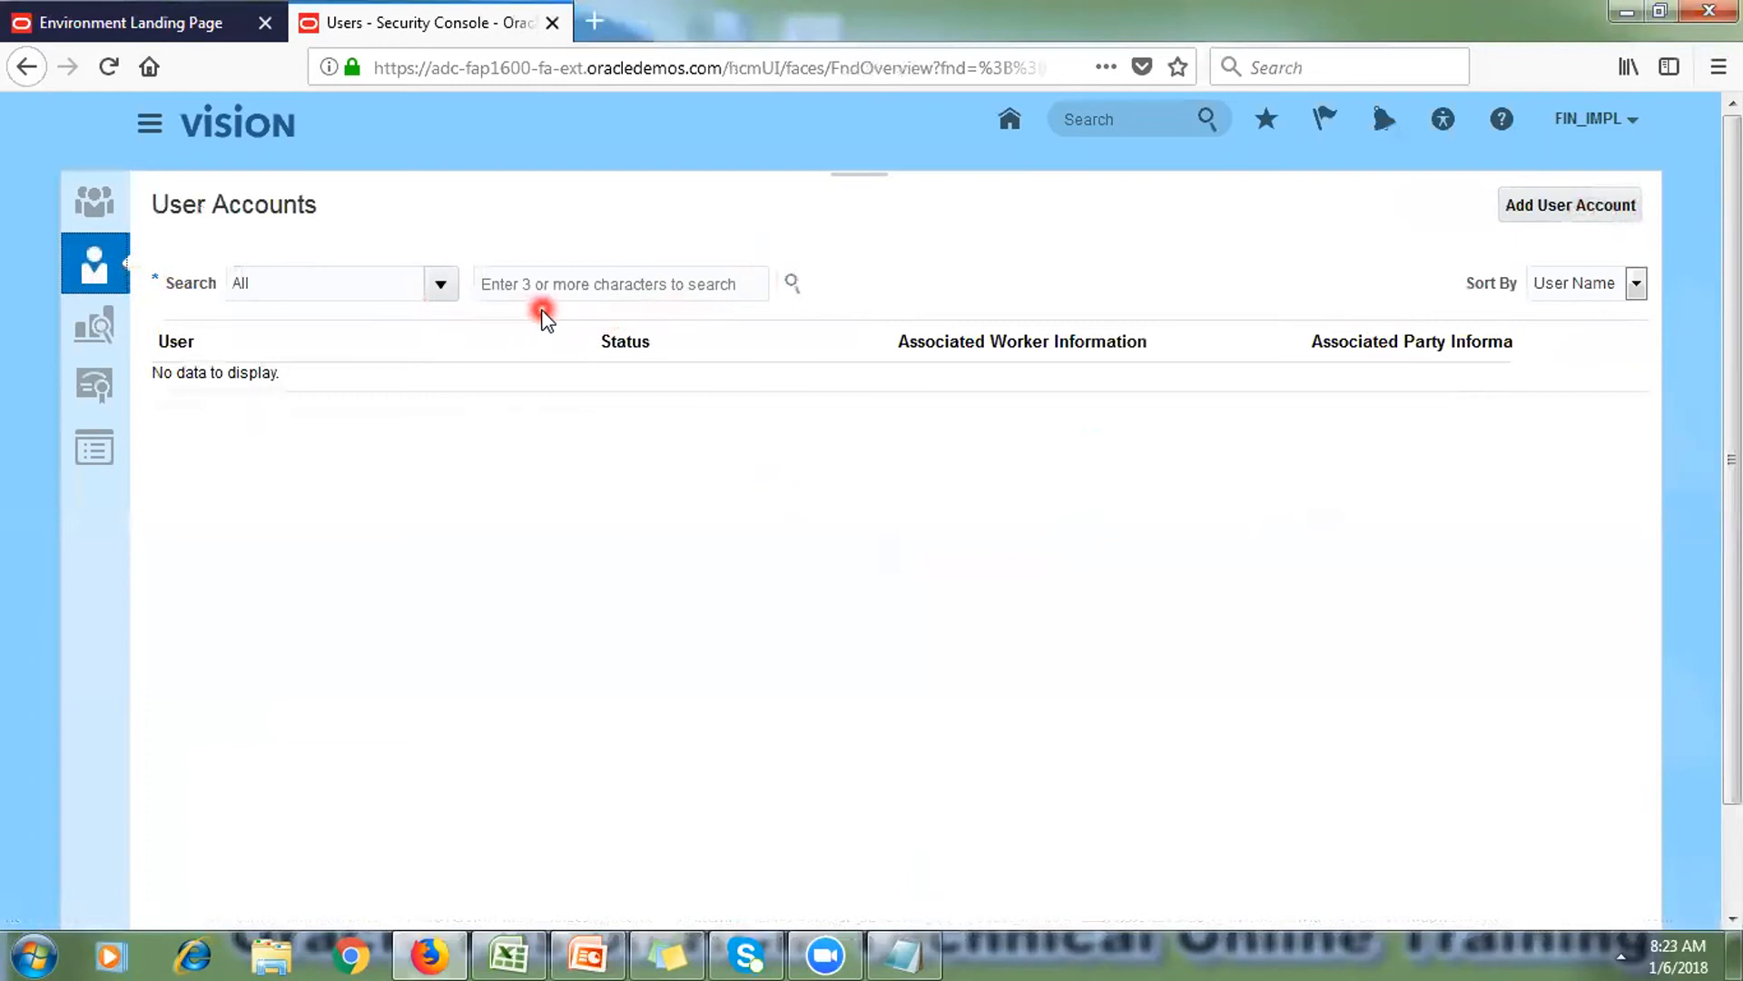
Step: Search user accounts for 'SCM' and scroll to the top of the results
{"action": "left_click", "coordinate": [526, 287]}
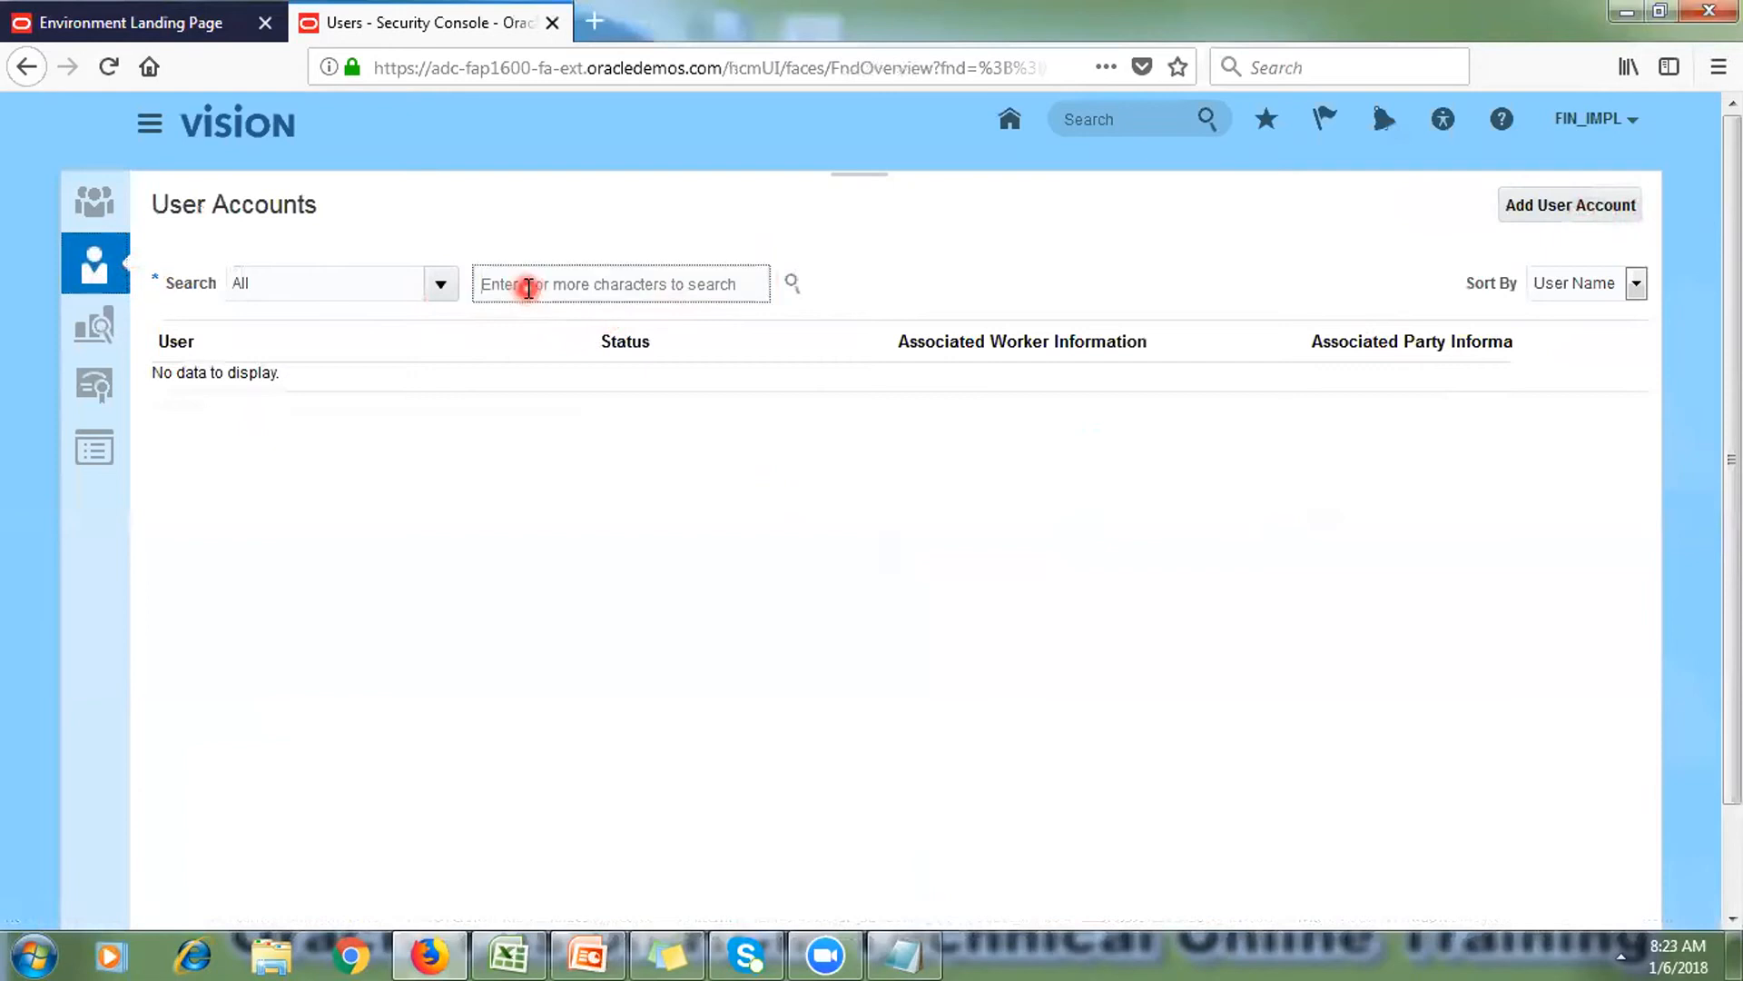
{"action": "type", "text": "SCM"}
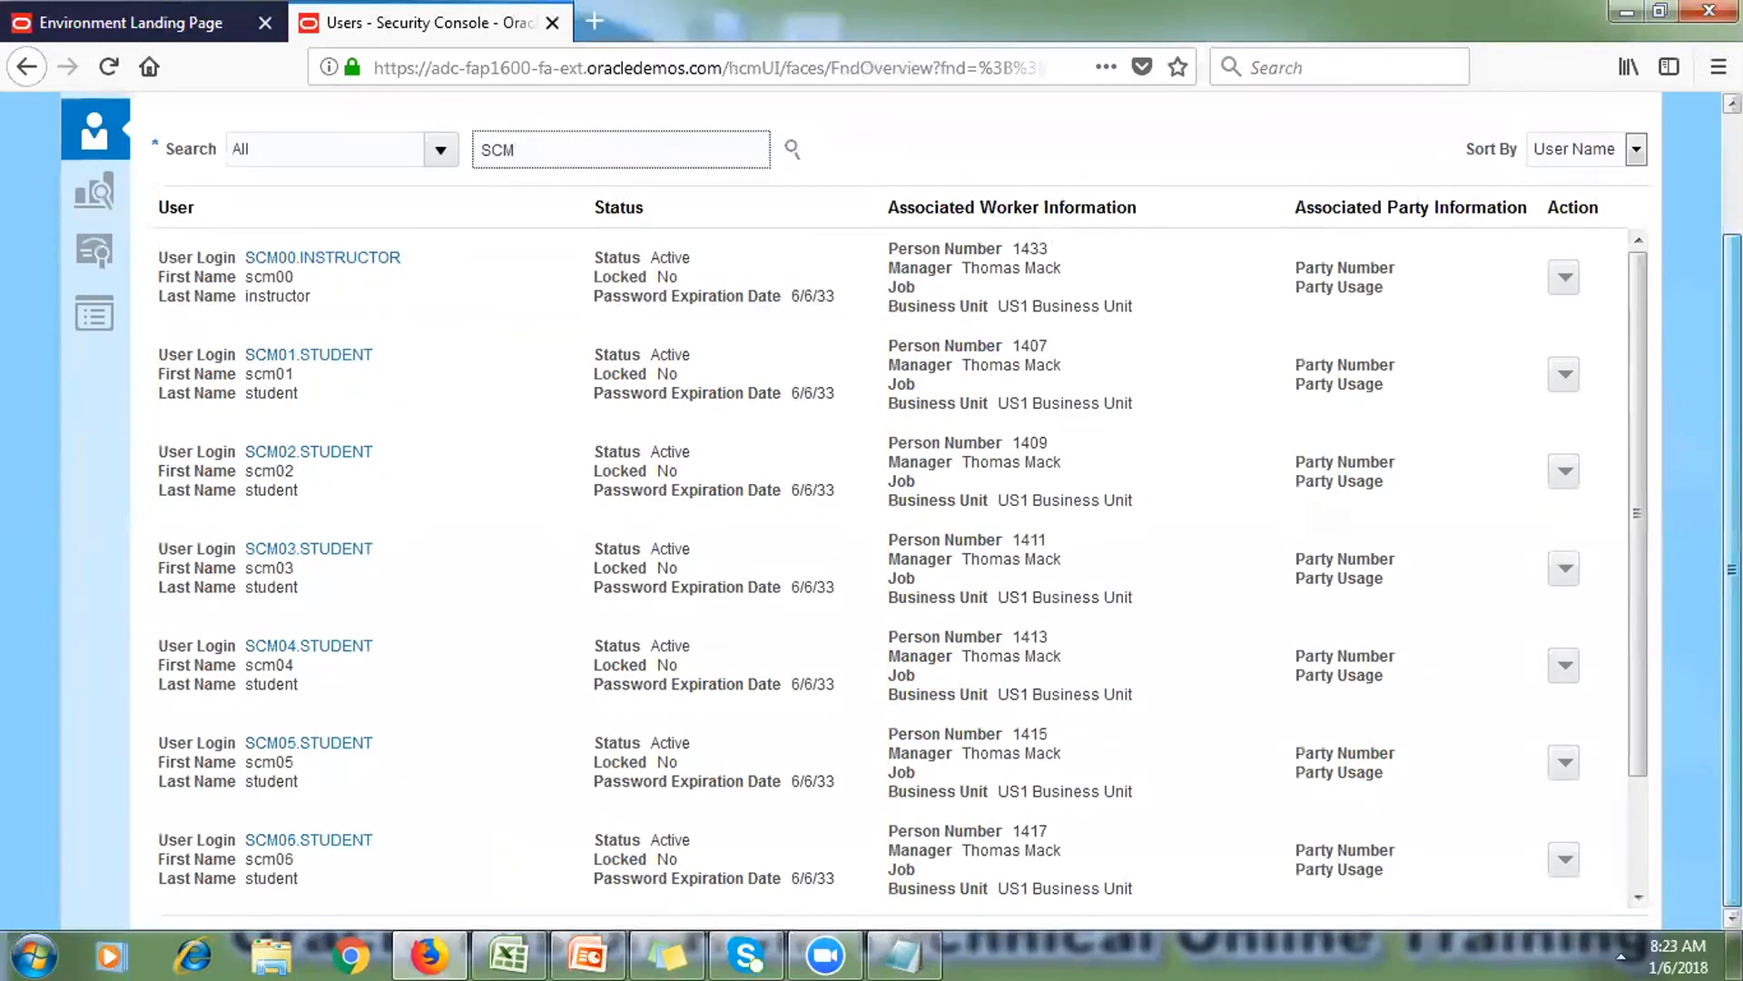
{"action": "scroll", "coordinate": [1723, 261], "scroll_direction": "up", "scroll_amount": 3}
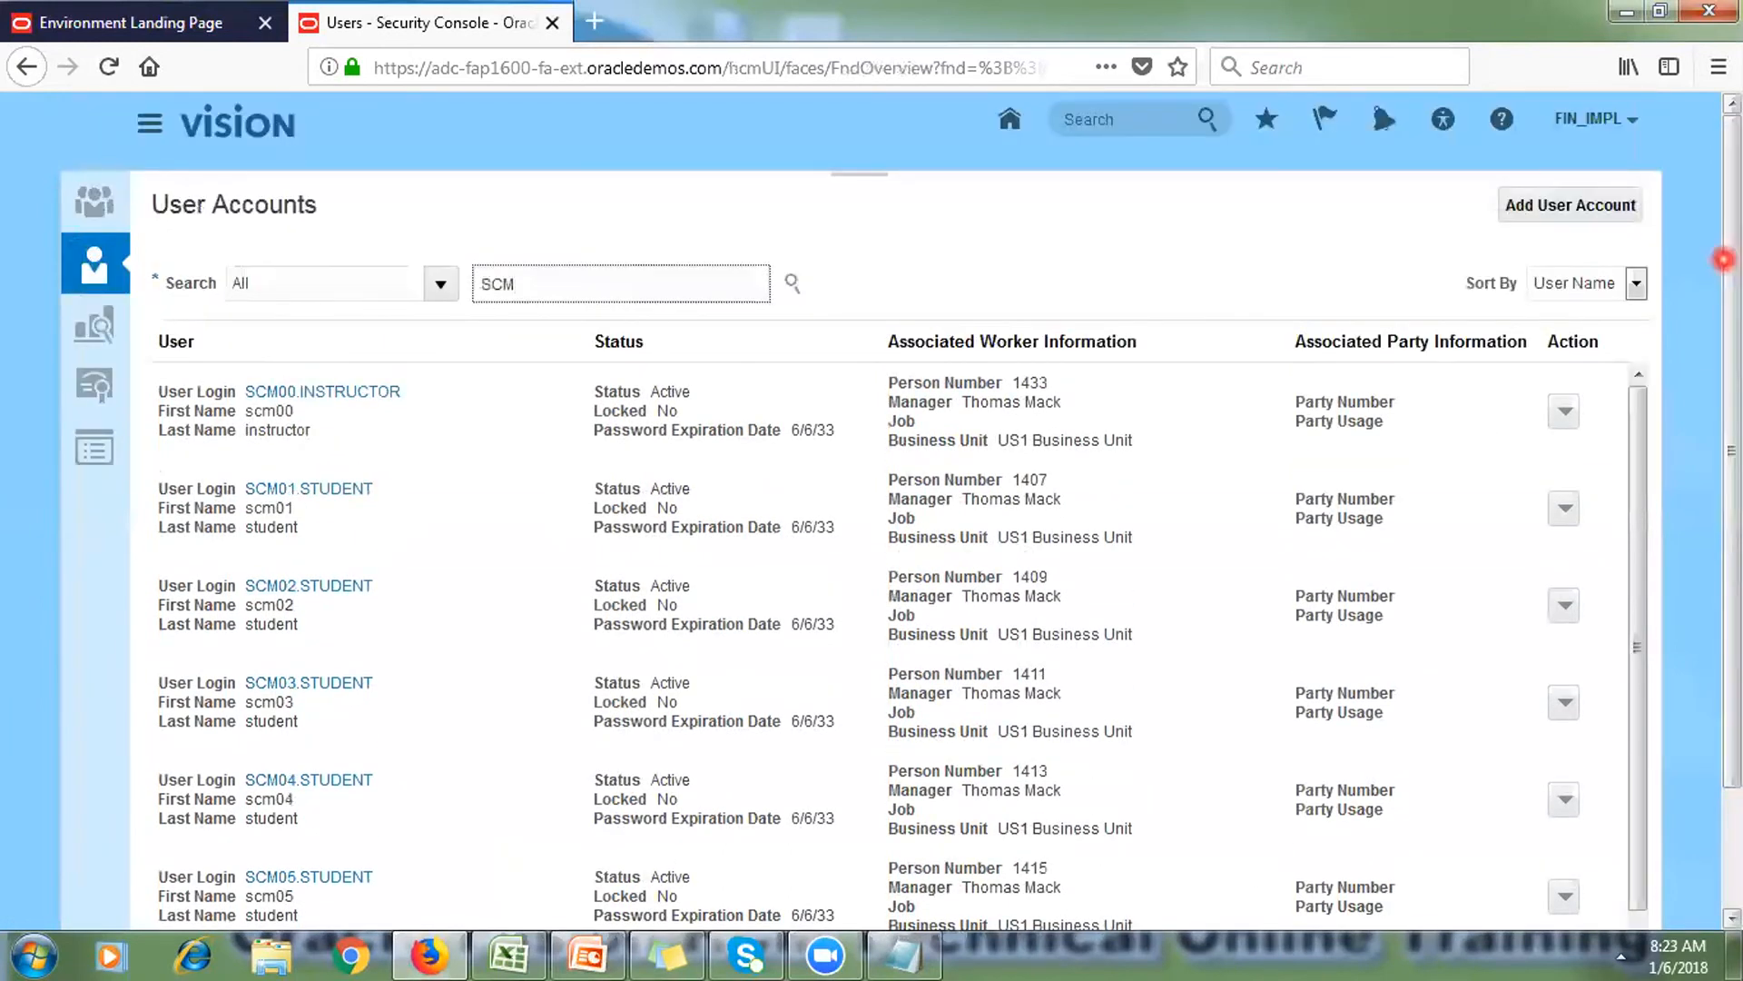
Step: Show the Lock Account, Reset Password and Delete actions for SCM00.INSTRUCTOR
{"action": "left_click", "coordinate": [1565, 417]}
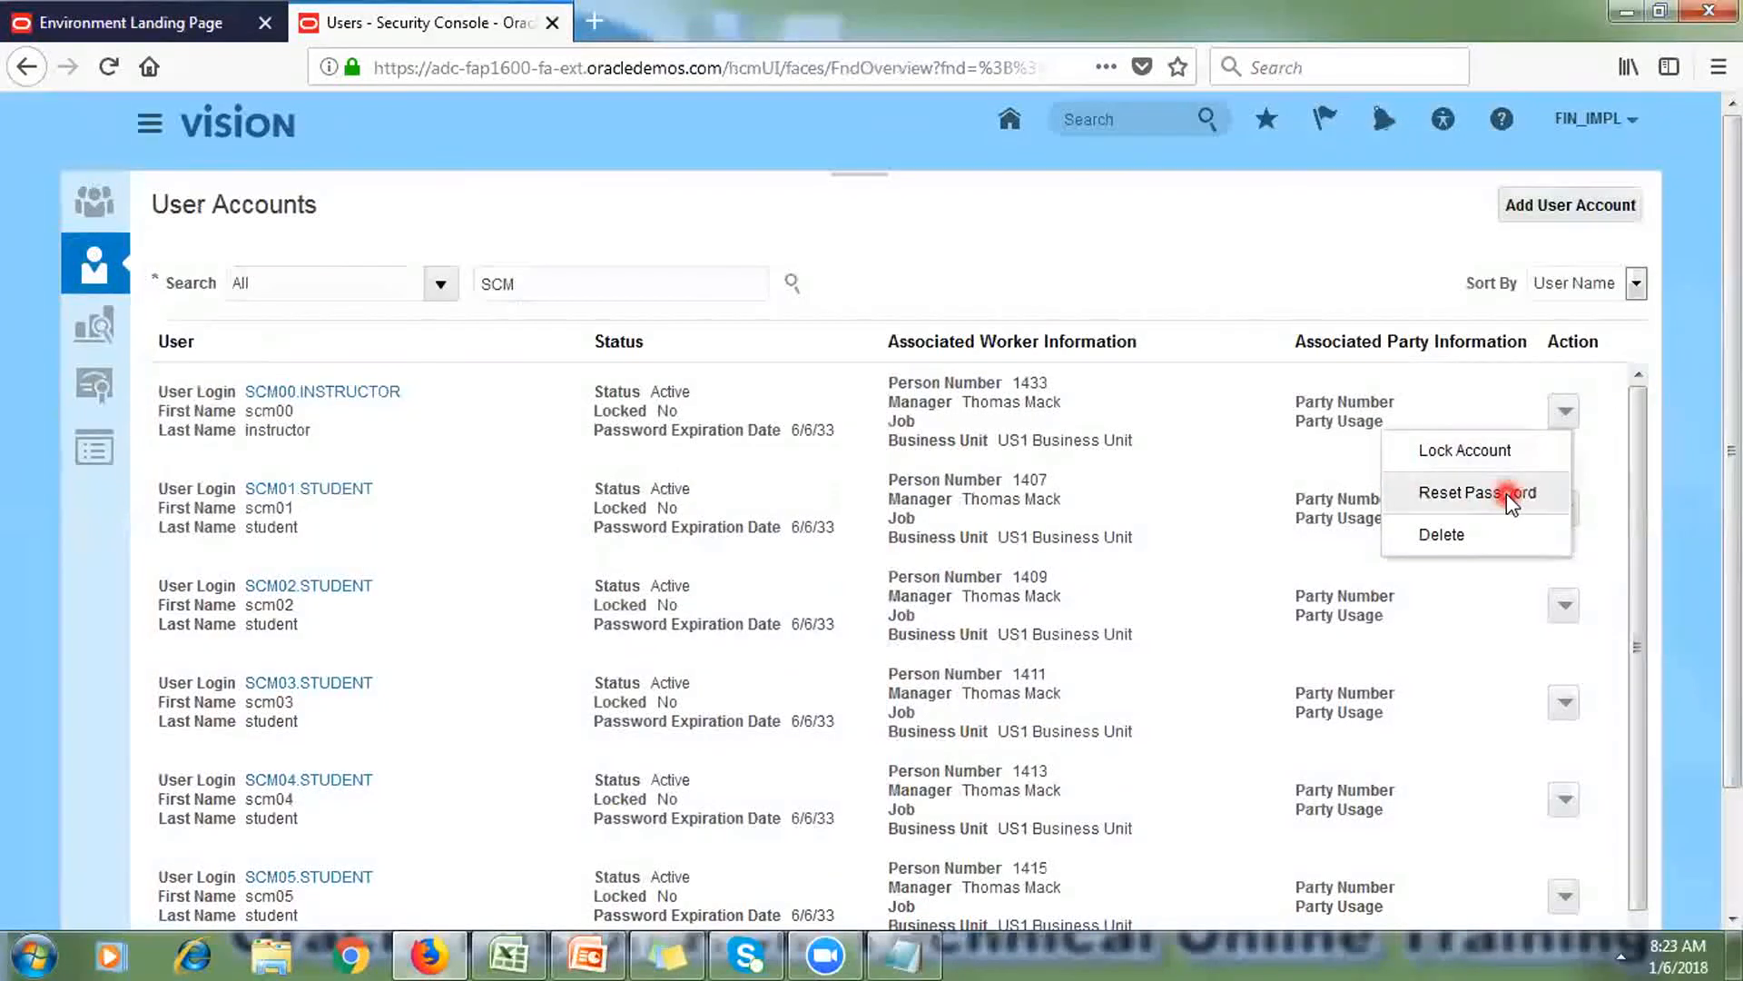
{"action": "left_click", "coordinate": [1057, 259]}
{"action": "left_click", "coordinate": [1565, 412]}
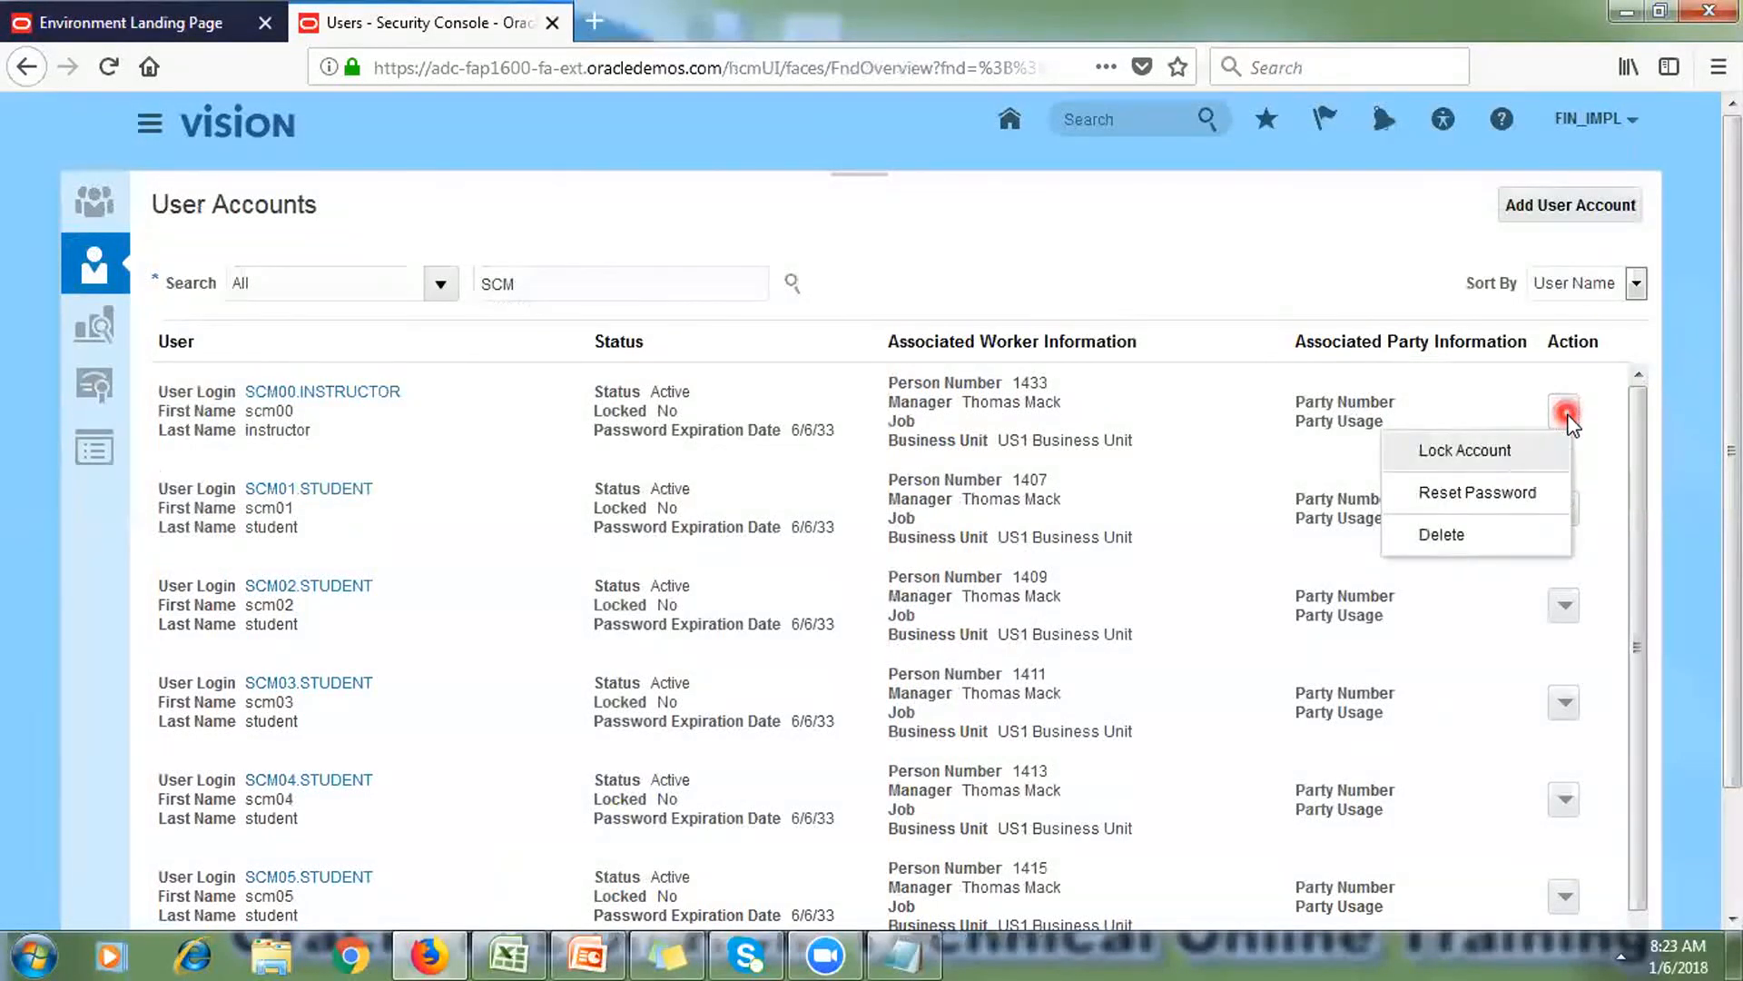
{"action": "left_click", "coordinate": [1096, 216]}
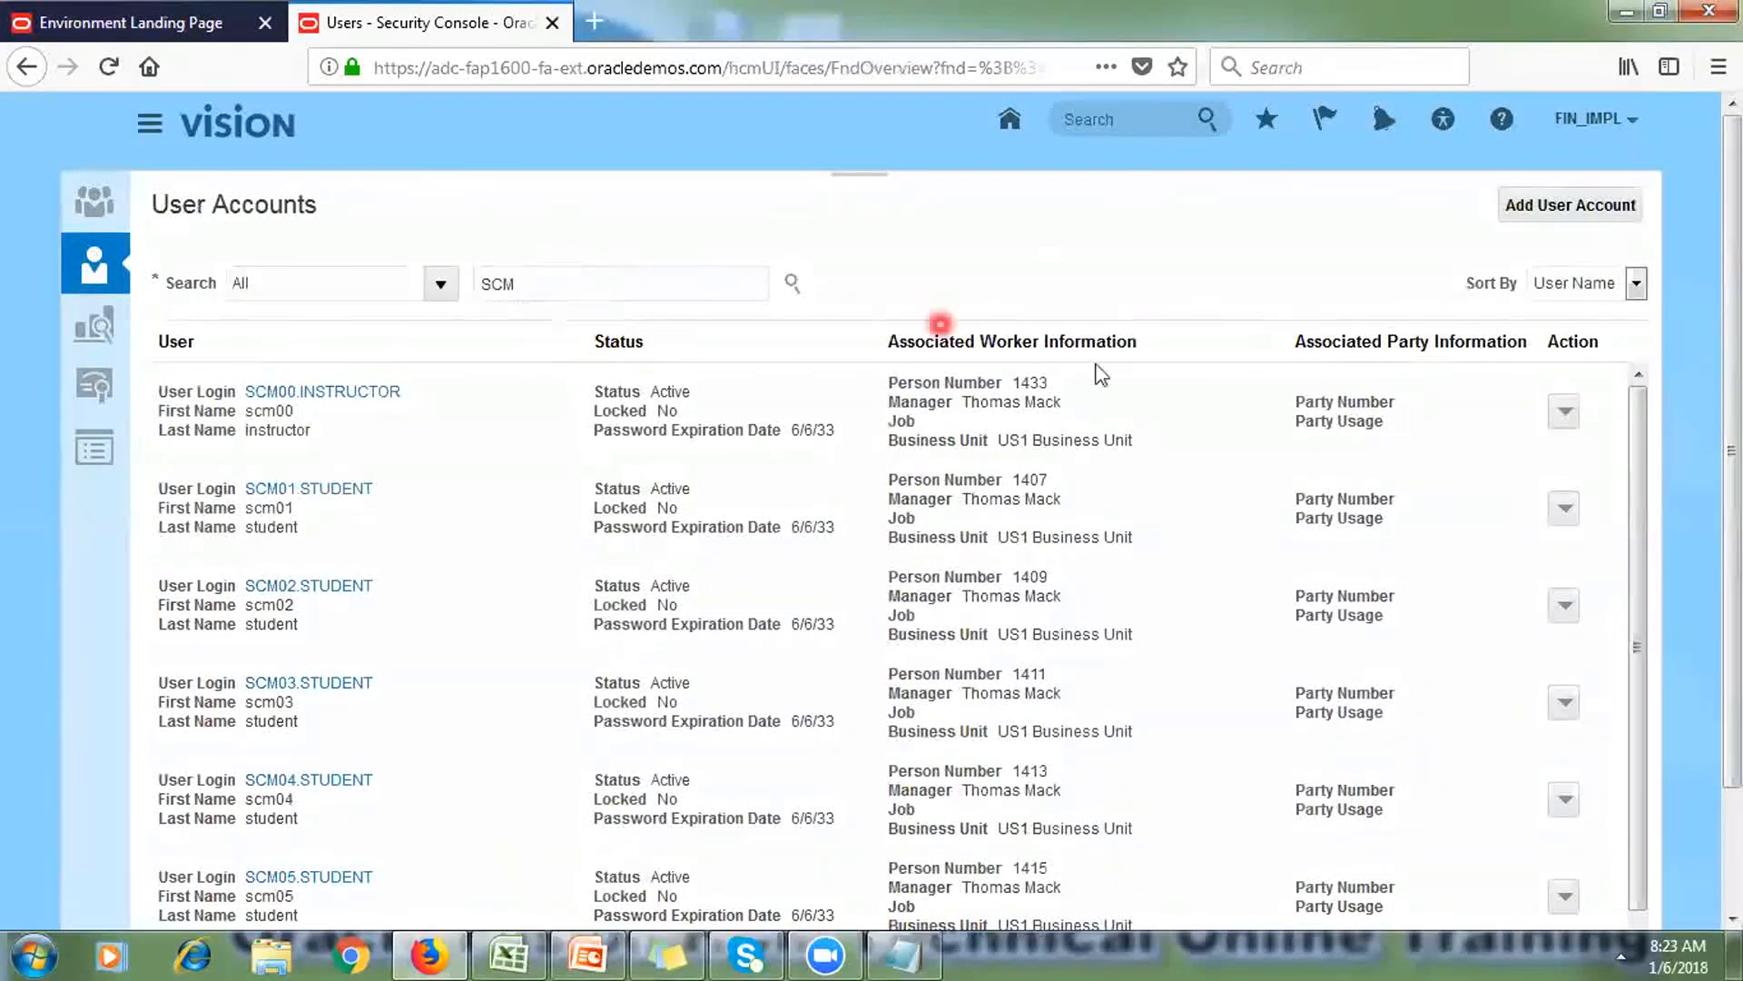
{"action": "left_click", "coordinate": [1572, 408]}
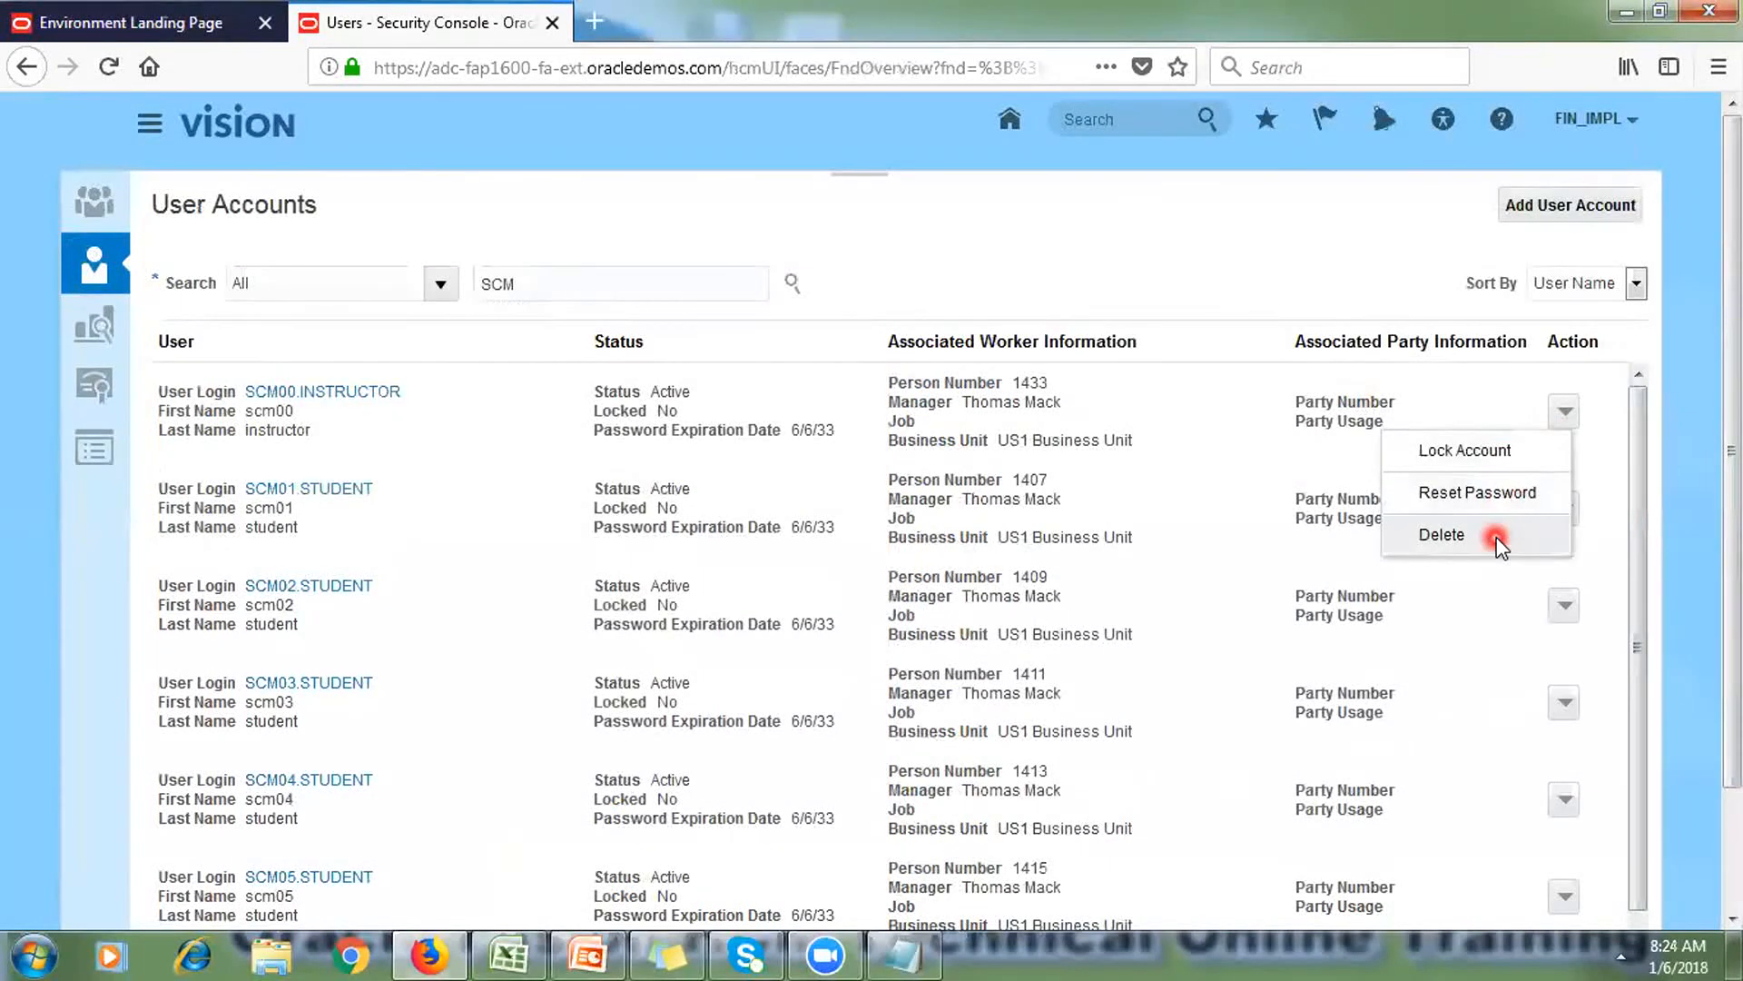
{"action": "left_click", "coordinate": [340, 396]}
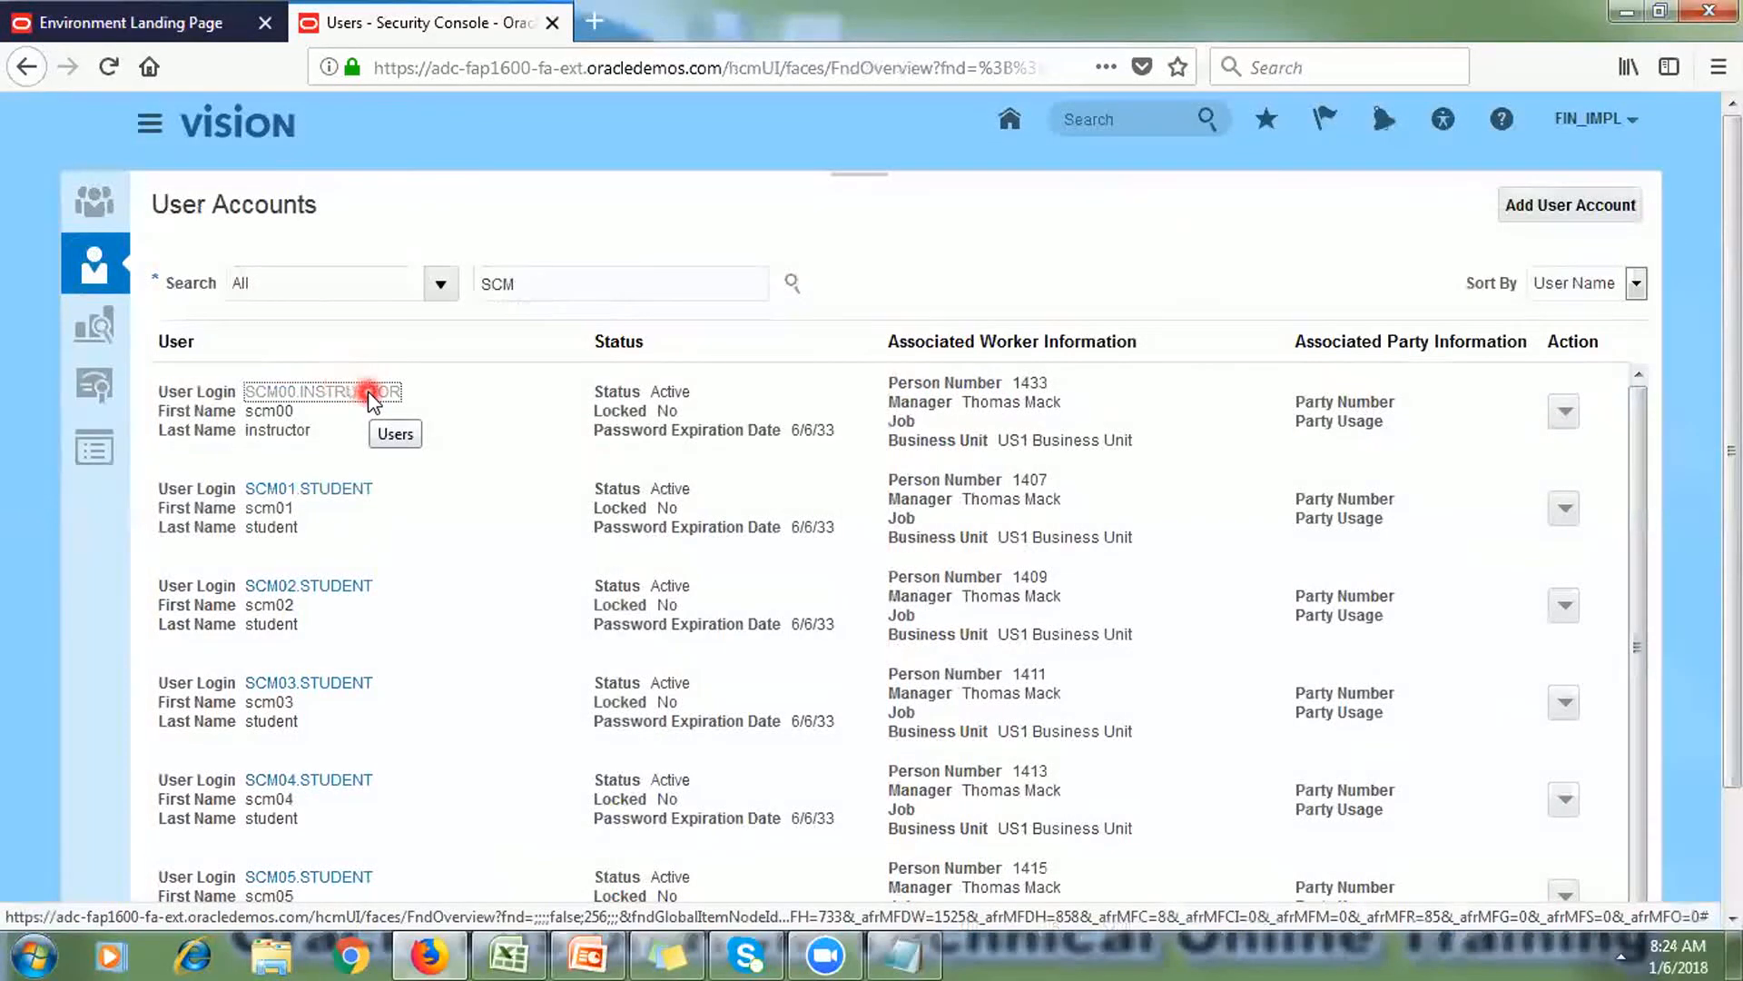
{"action": "left_click", "coordinate": [370, 392]}
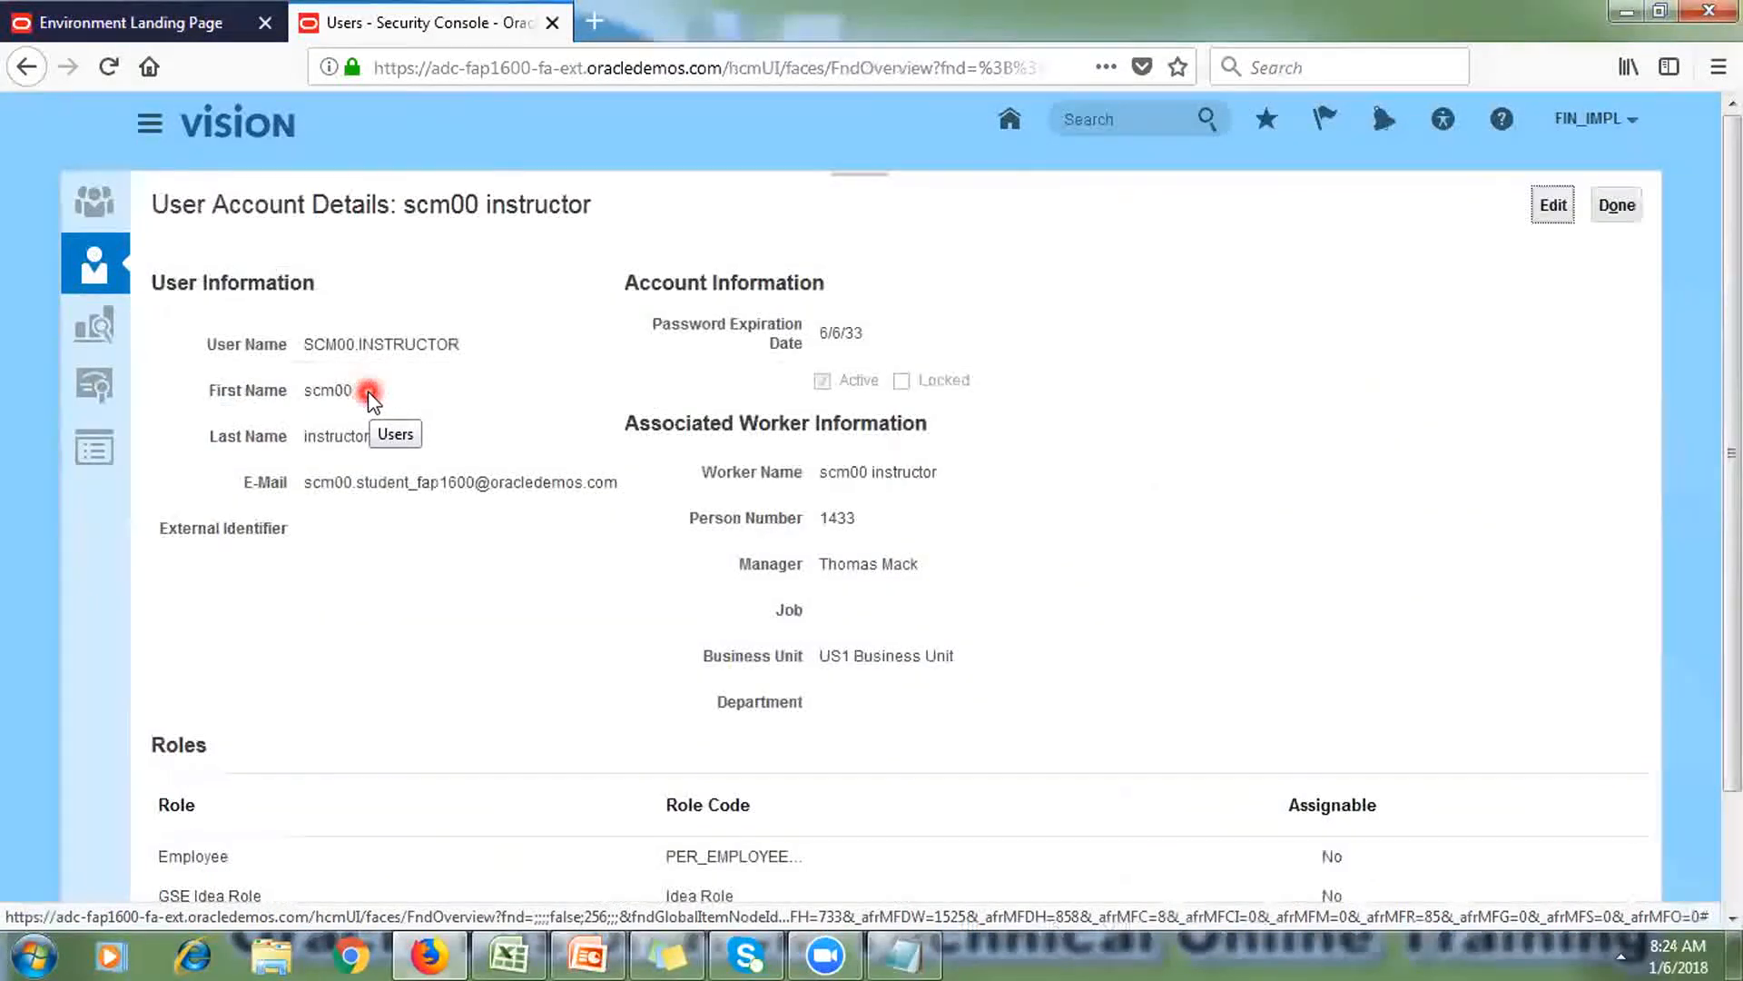
{"action": "left_click", "coordinate": [1552, 205]}
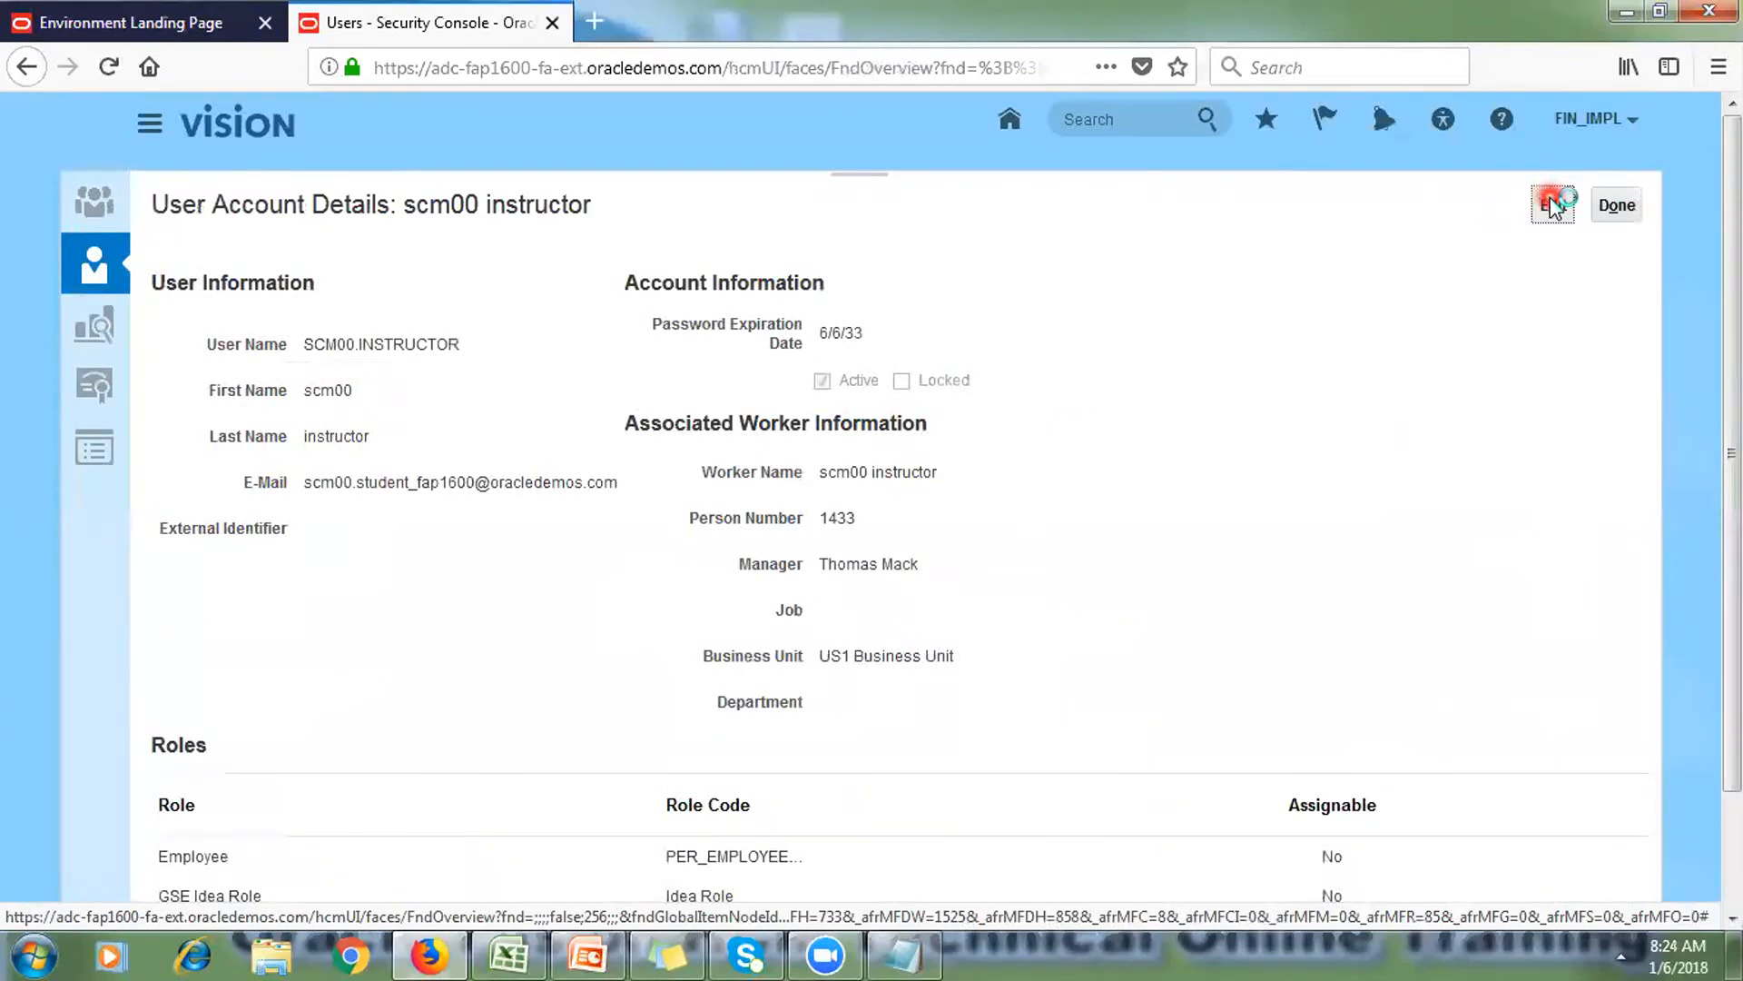
{"action": "scroll", "coordinate": [1596, 214], "scroll_direction": "down", "scroll_amount": 3}
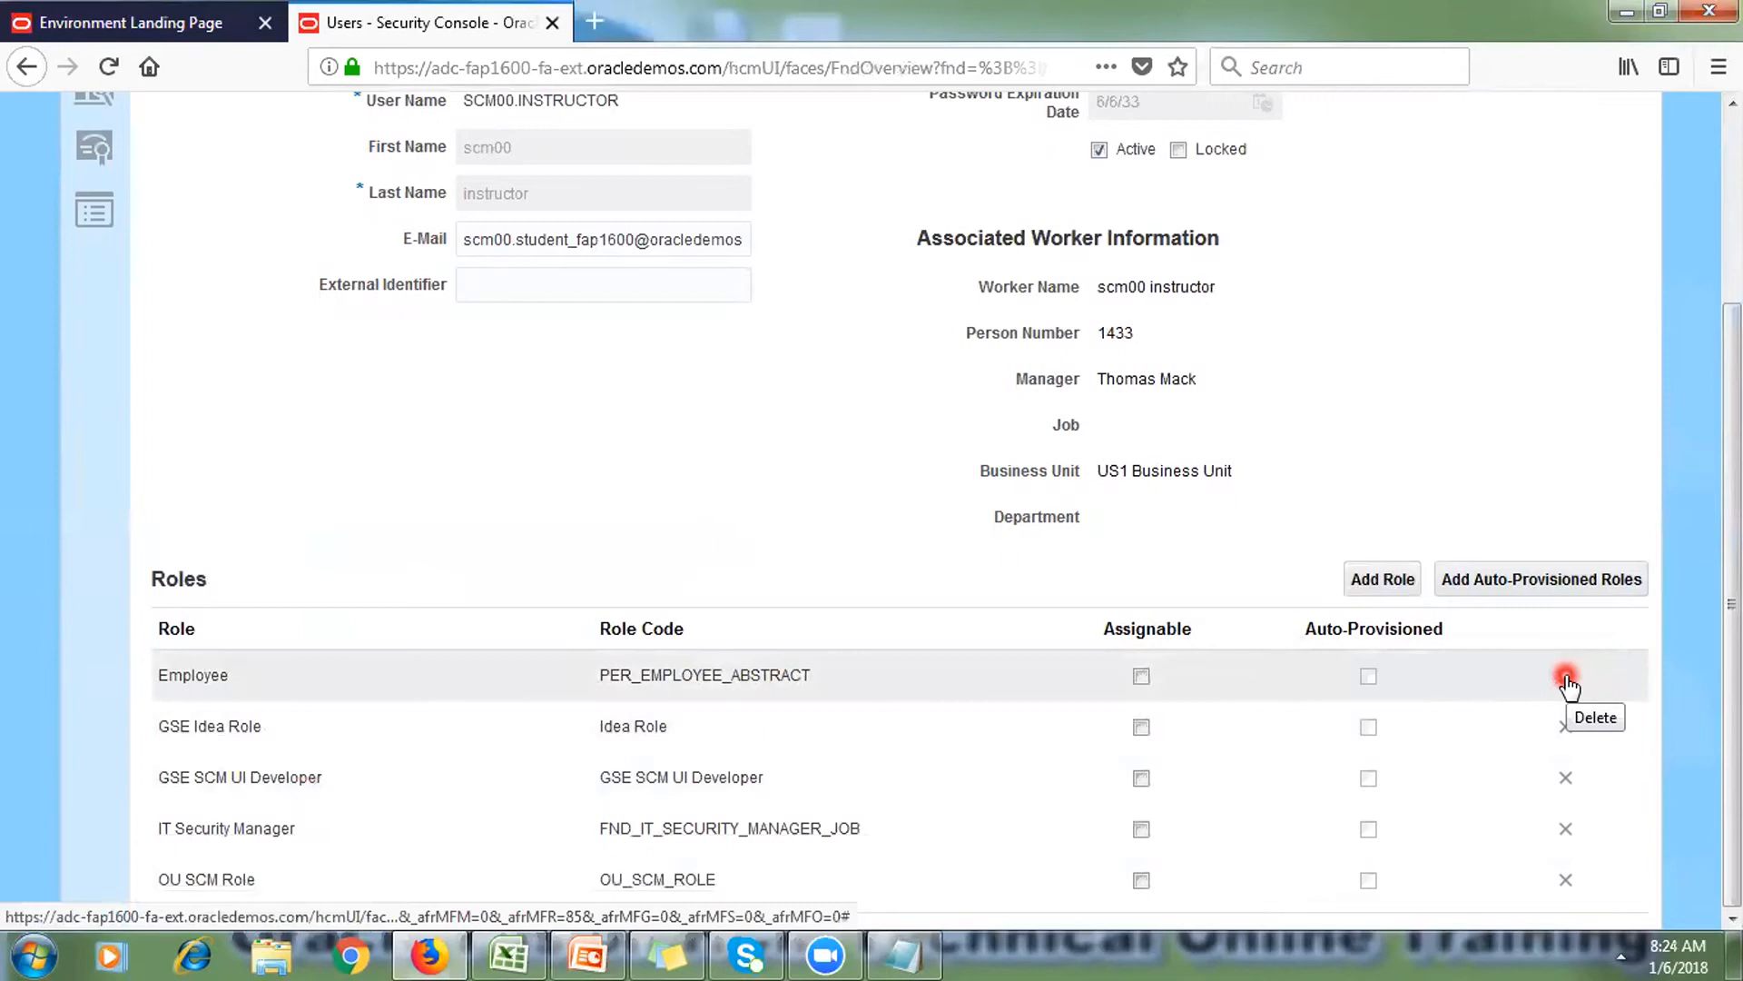
{"action": "left_click", "coordinate": [1384, 578]}
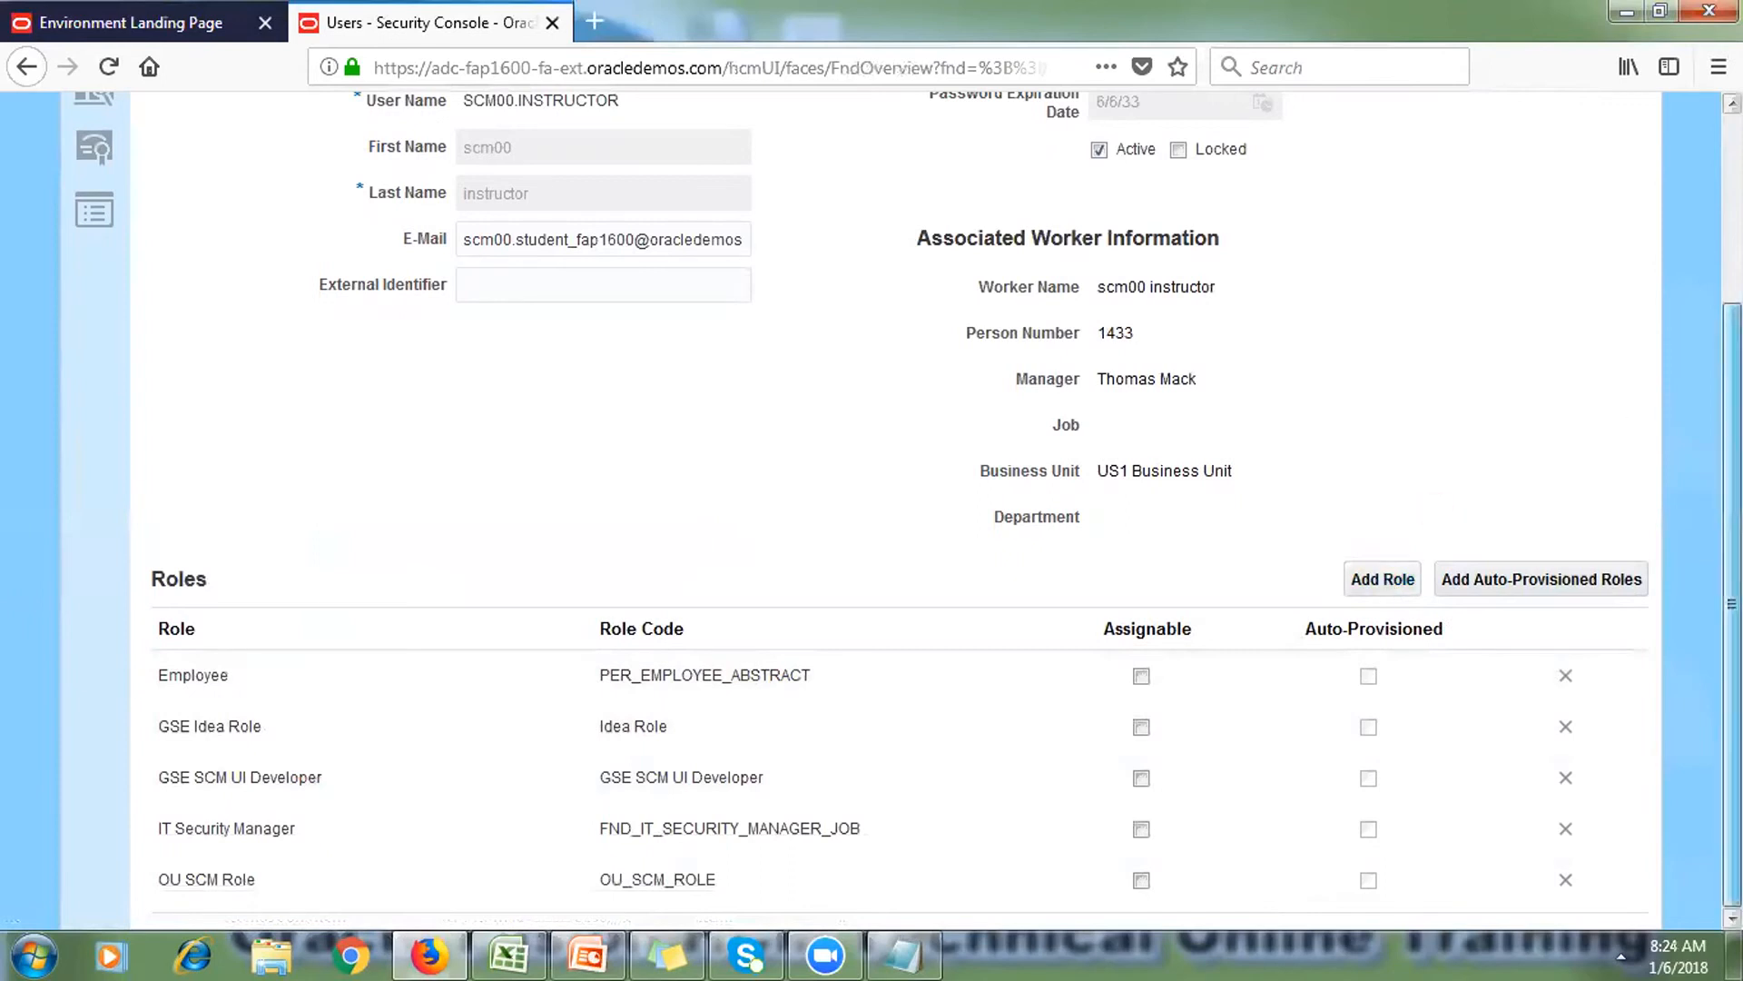
{"action": "left_click", "coordinate": [1563, 208]}
{"action": "left_click", "coordinate": [1610, 210]}
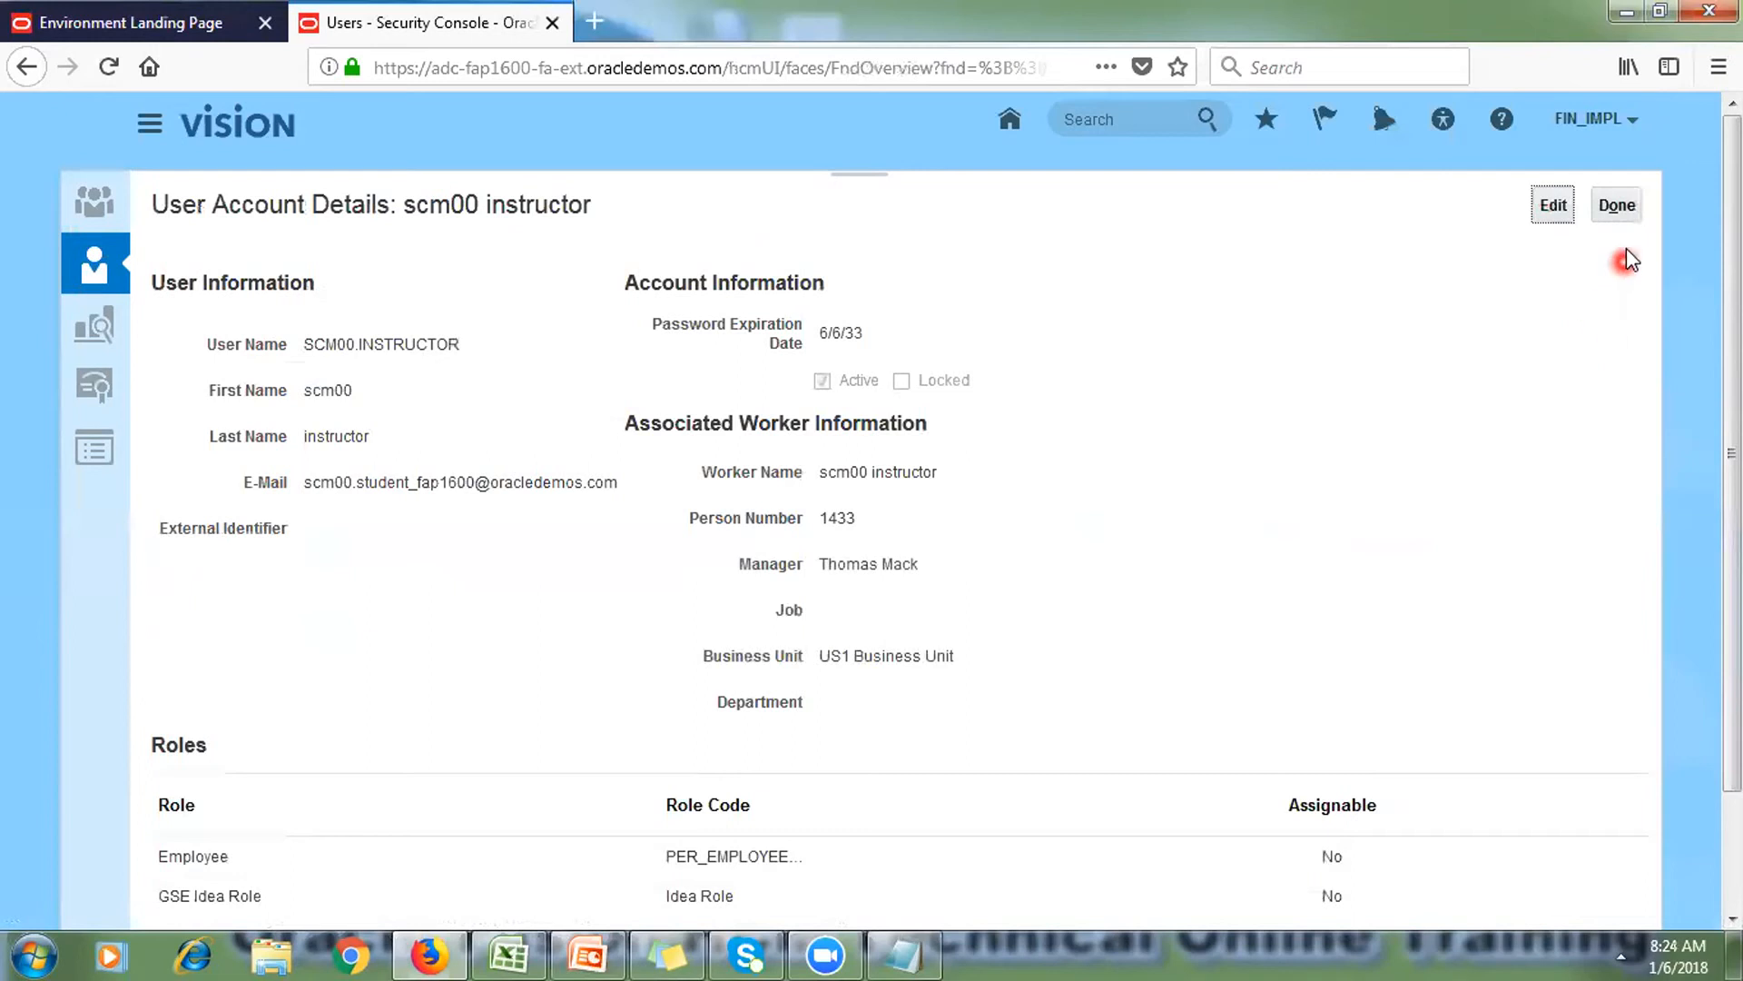
{"action": "left_click", "coordinate": [1620, 207]}
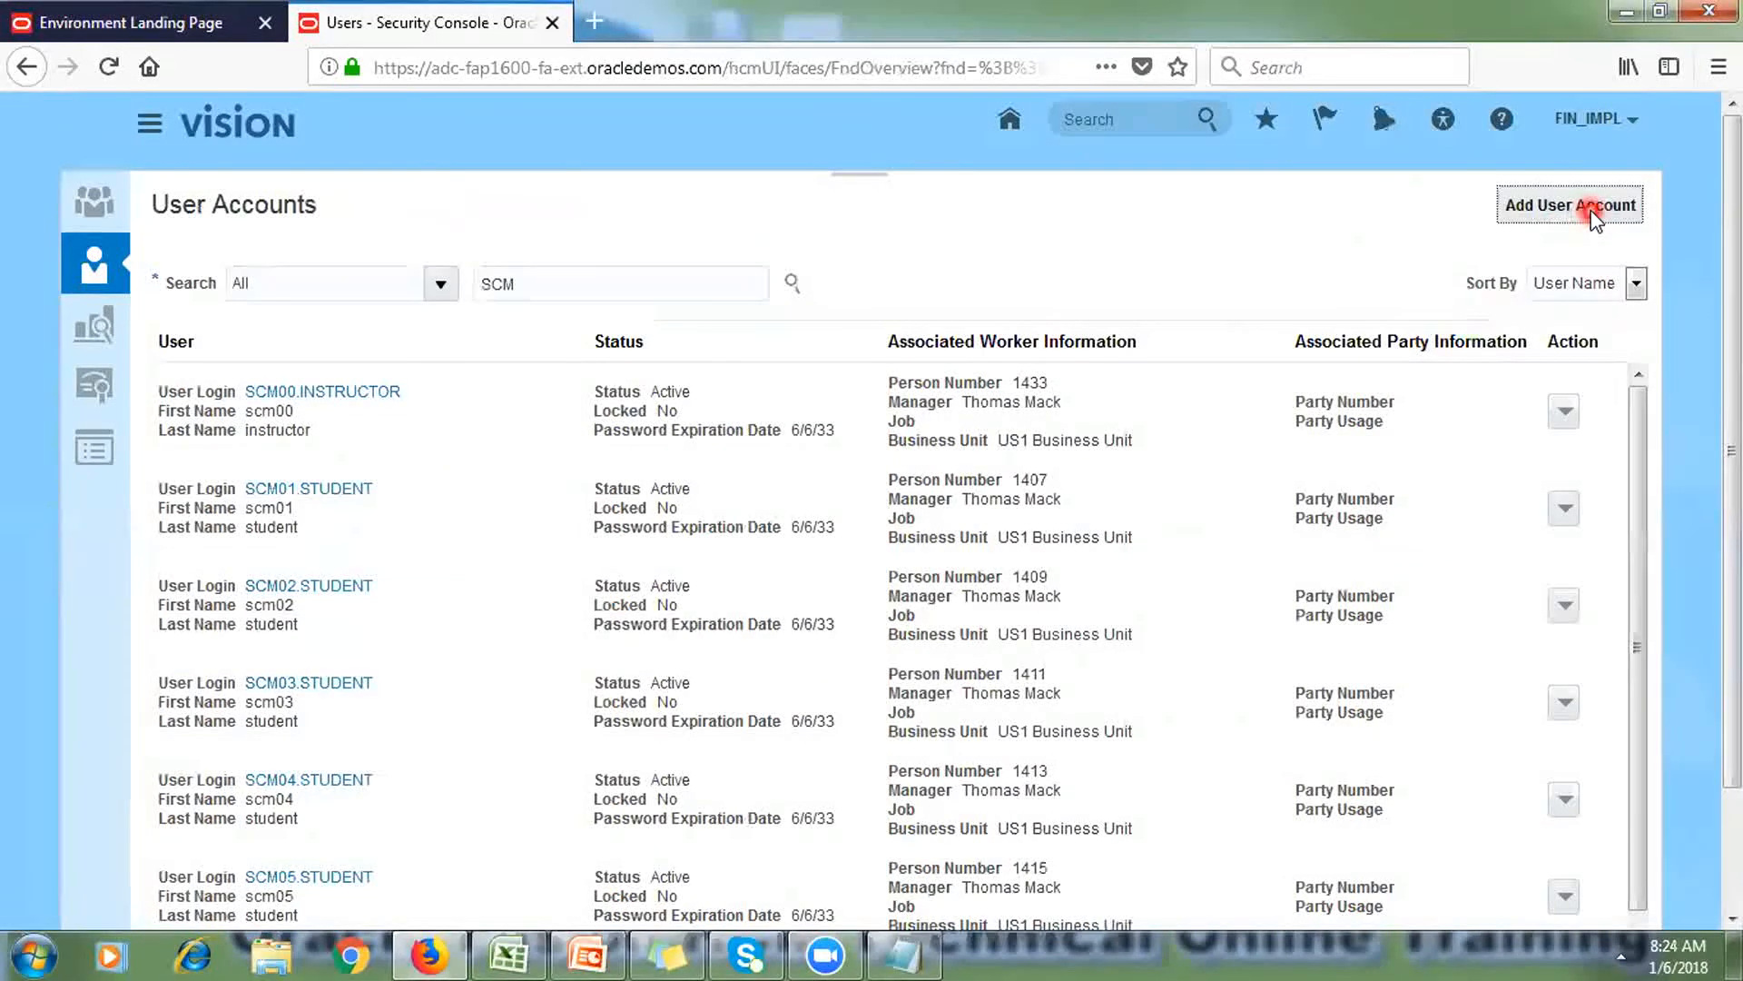
Step: Start a new user account with Last Name and User Name both set to RTI
{"action": "left_click", "coordinate": [1624, 208]}
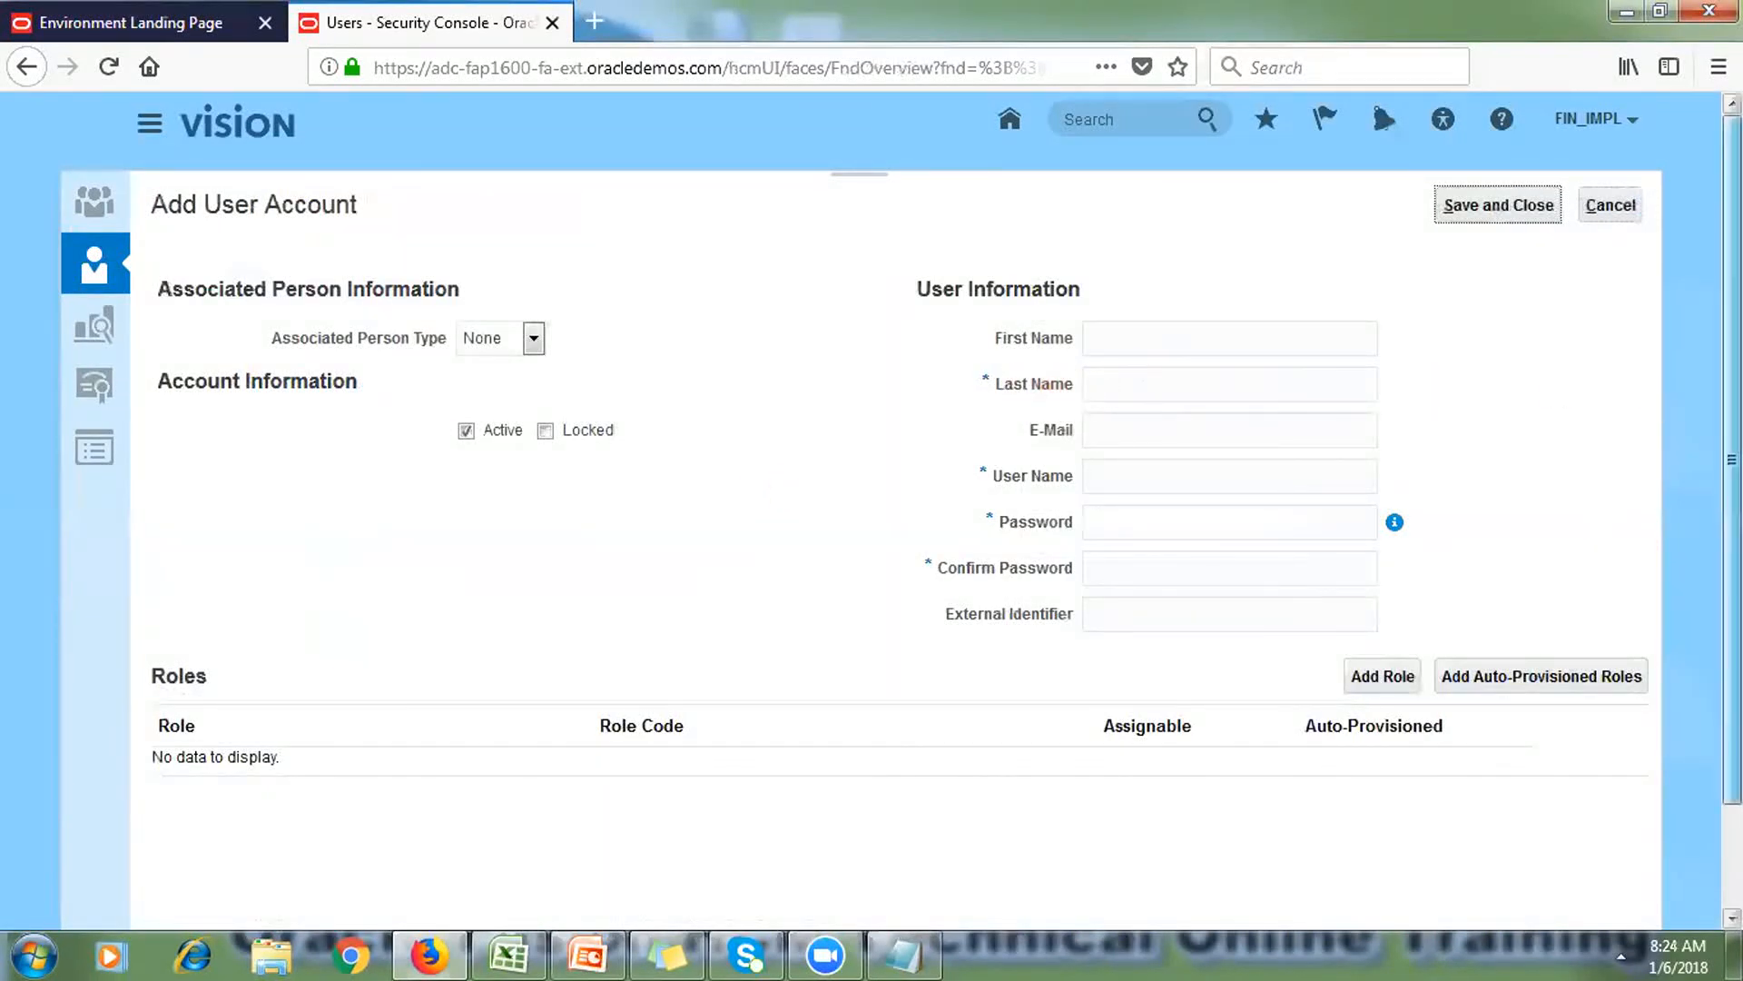
{"action": "scroll", "coordinate": [1726, 454], "scroll_direction": "down", "scroll_amount": 2}
{"action": "left_click_drag", "start_coordinate": [1732, 561], "coordinate": [1733, 551]}
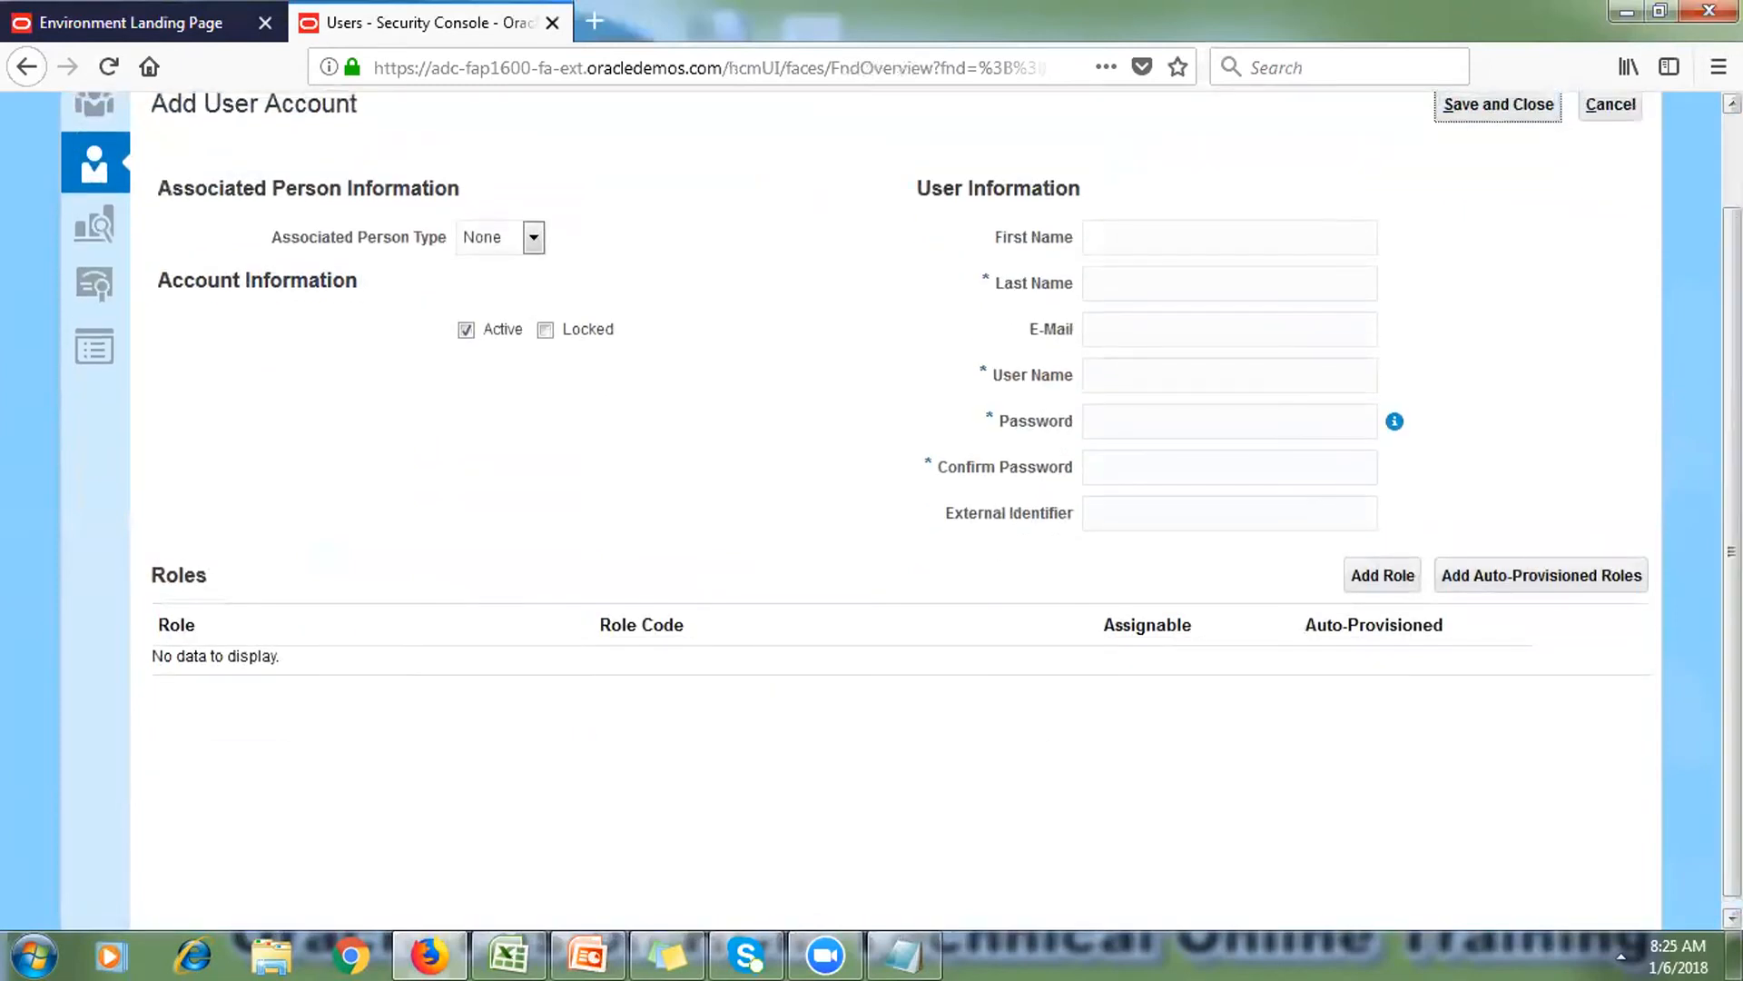
{"action": "left_click", "coordinate": [988, 276]}
{"action": "left_click_drag", "start_coordinate": [988, 276], "coordinate": [1008, 283]}
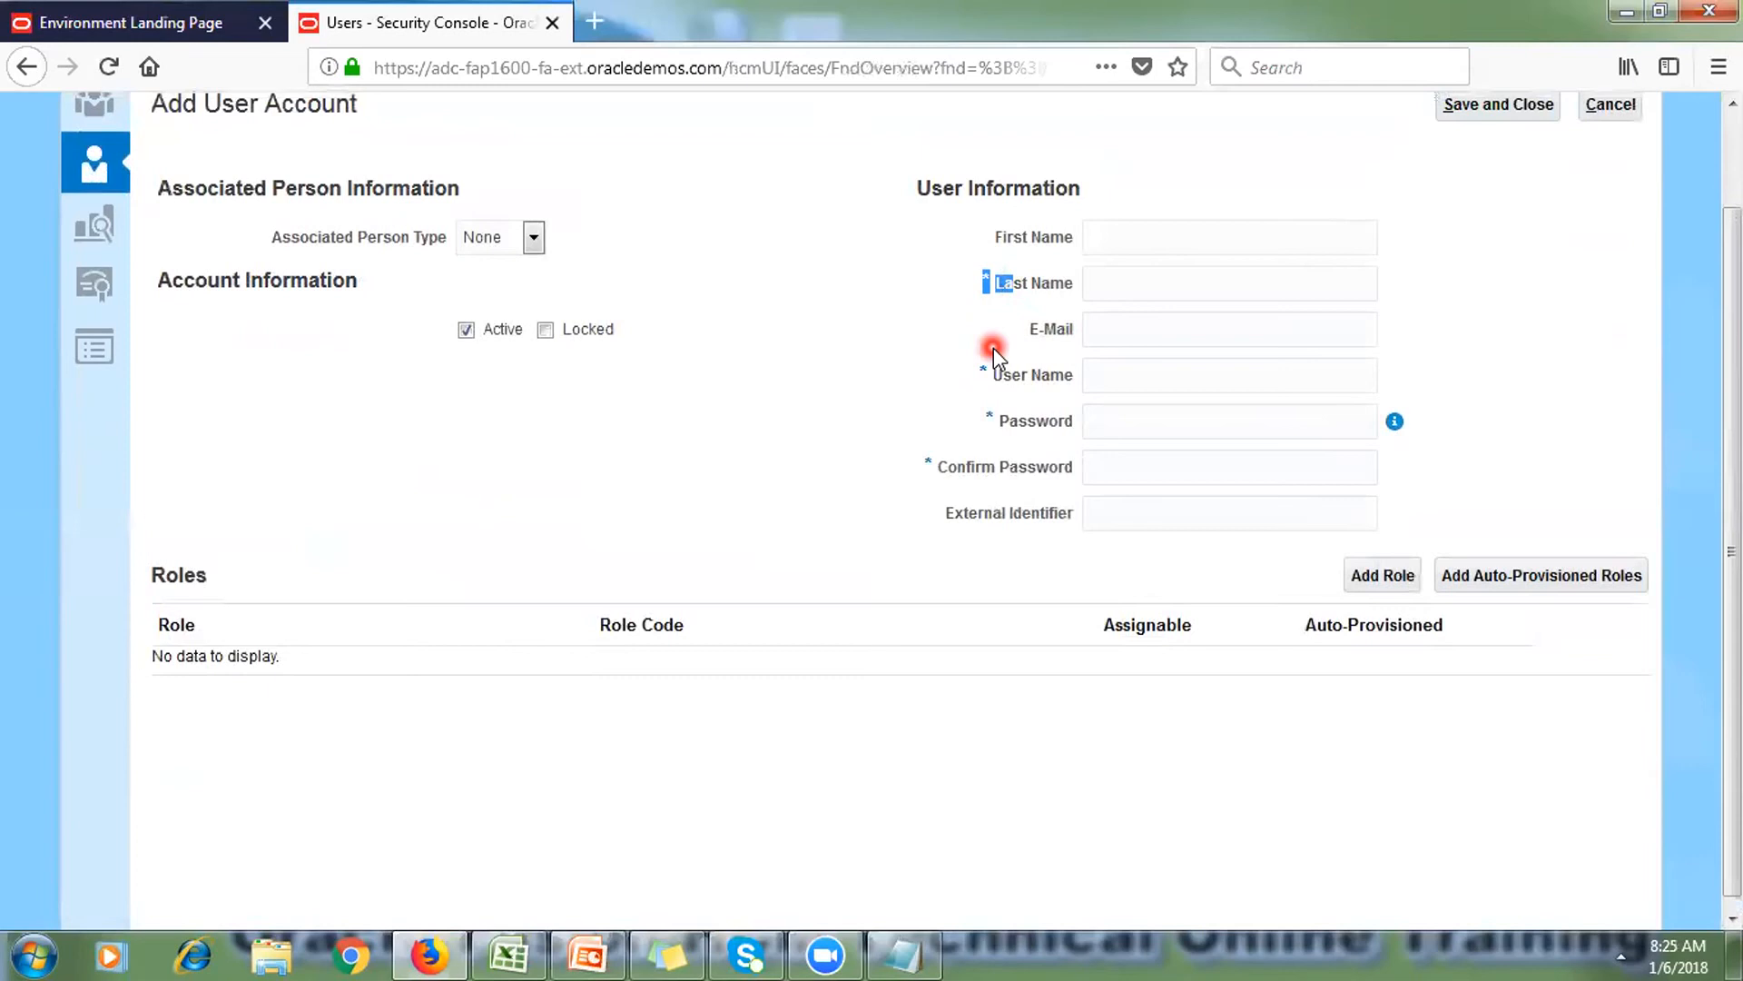
{"action": "left_click", "coordinate": [1108, 284]}
{"action": "type", "text": "R"}
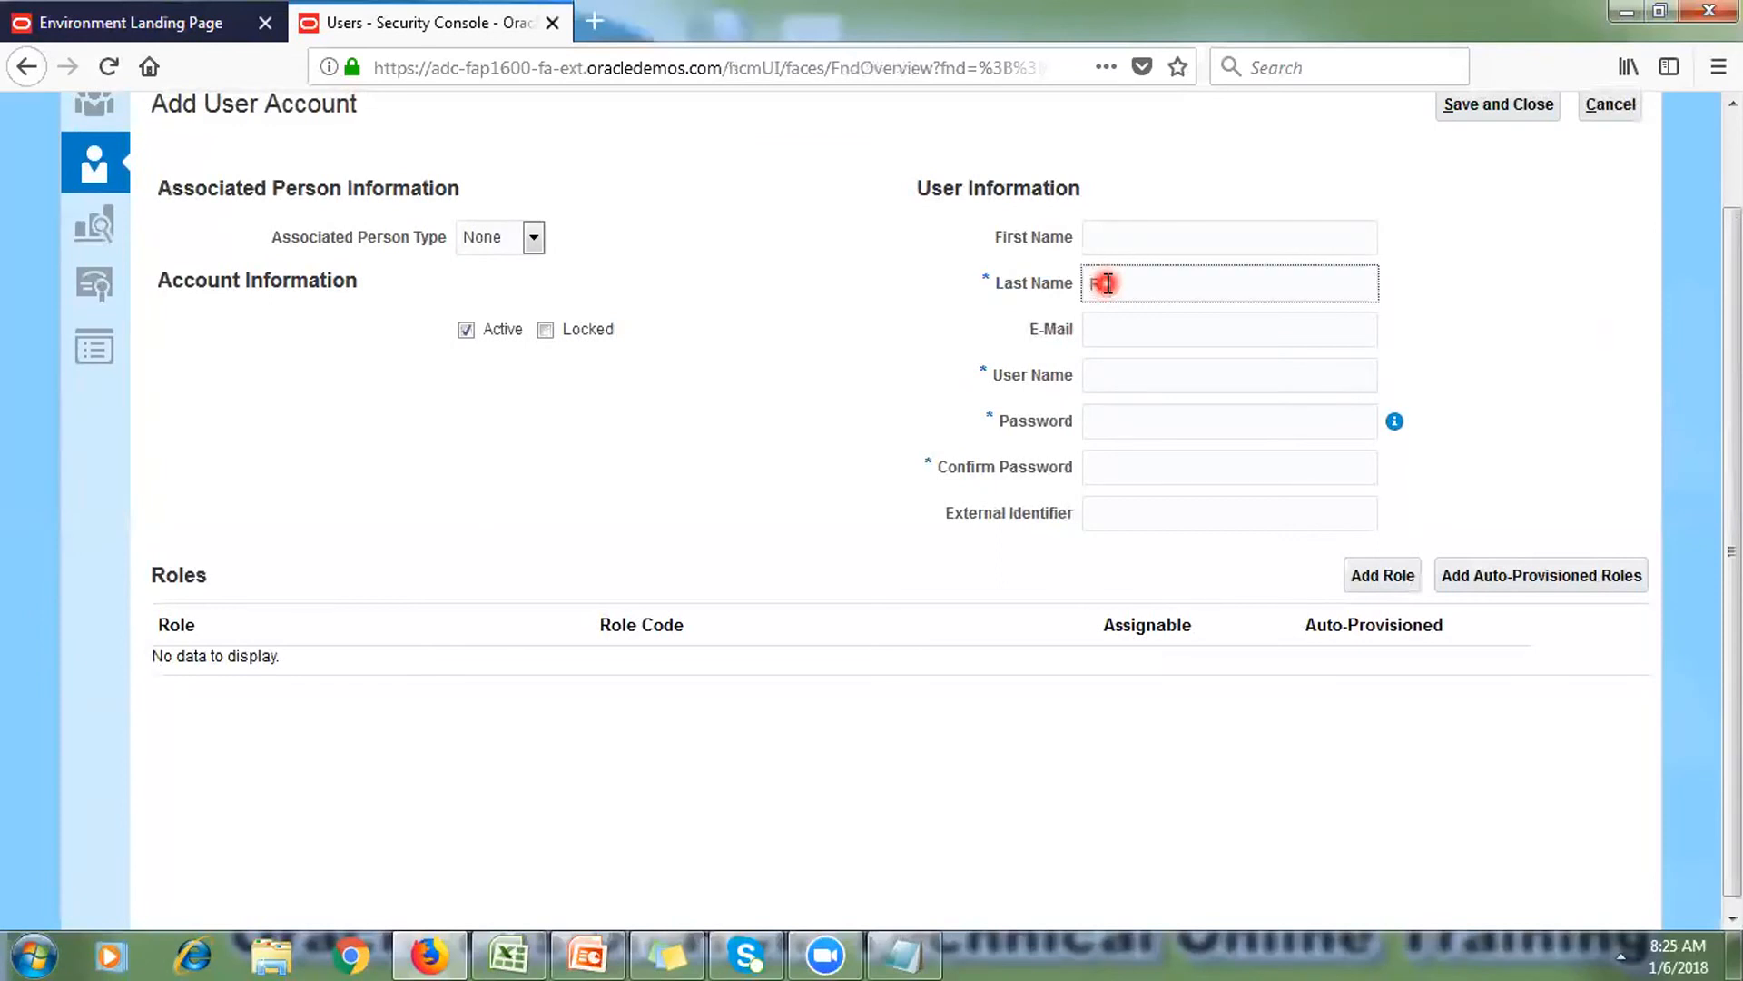
{"action": "type", "text": "TI"}
{"action": "left_click", "coordinate": [1108, 374]}
{"action": "type", "text": "R"}
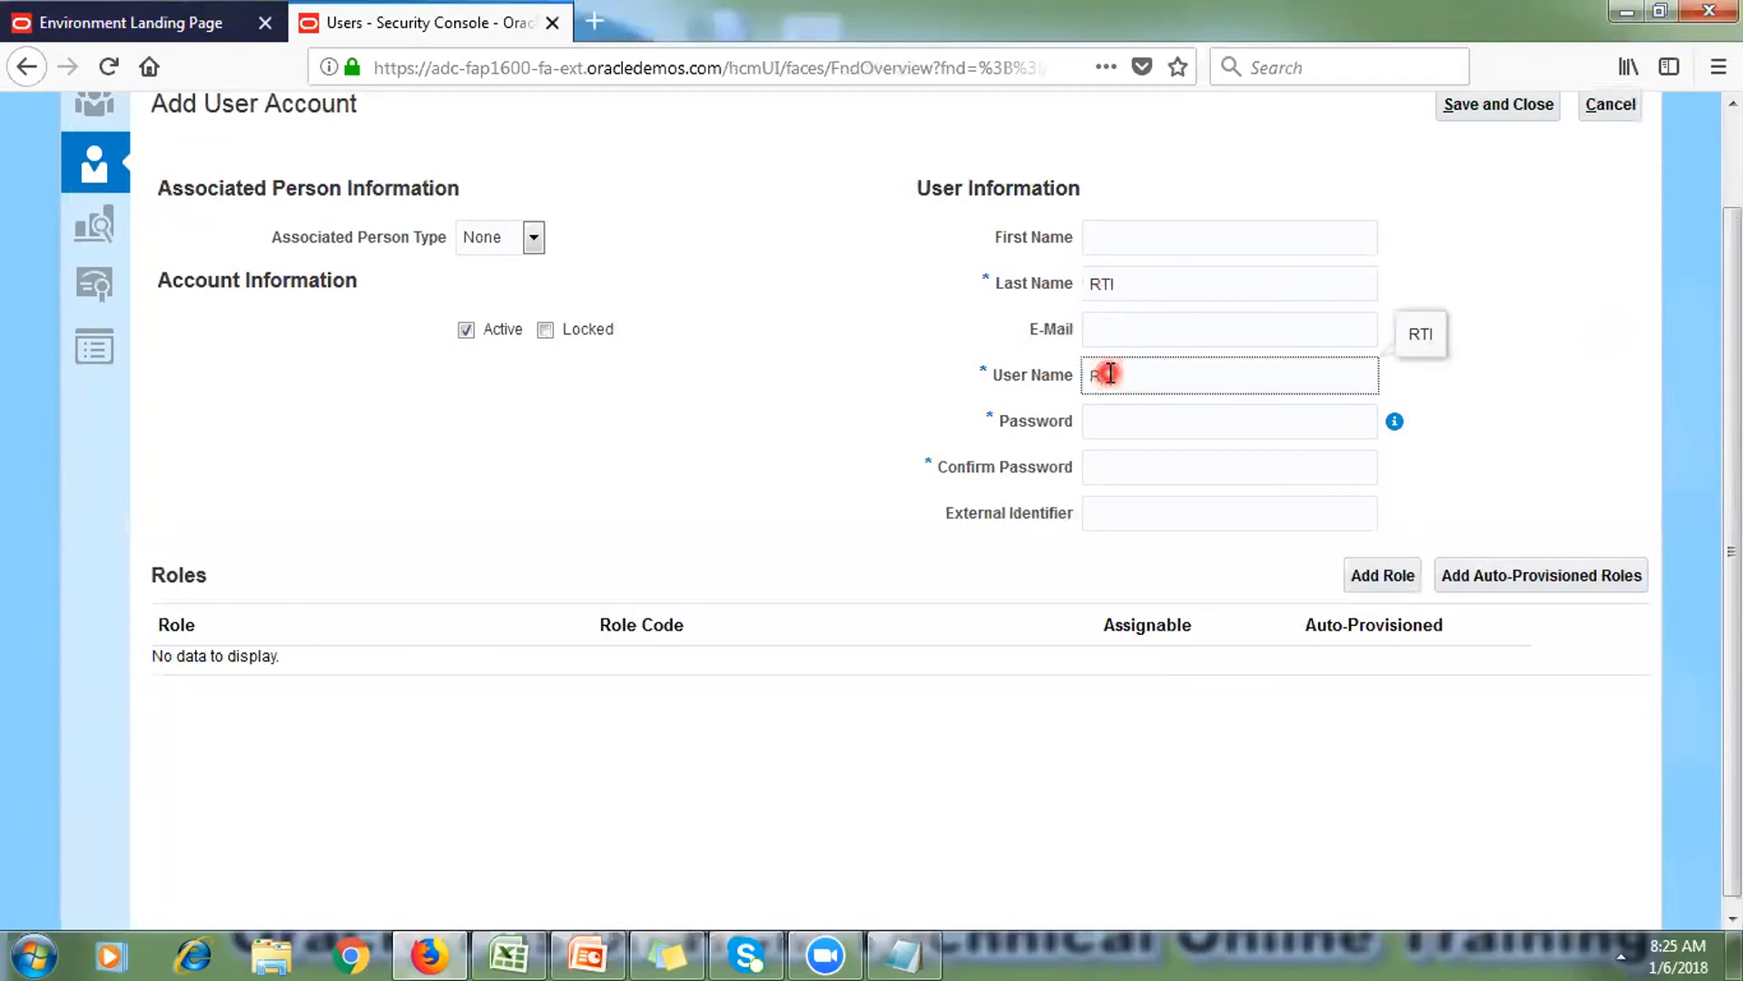
{"action": "type", "text": "TI"}
Step: Enter the account password and confirm it in the Confirm Password field
{"action": "left_click", "coordinate": [1108, 415]}
{"action": "type", "text": "Welcome1"}
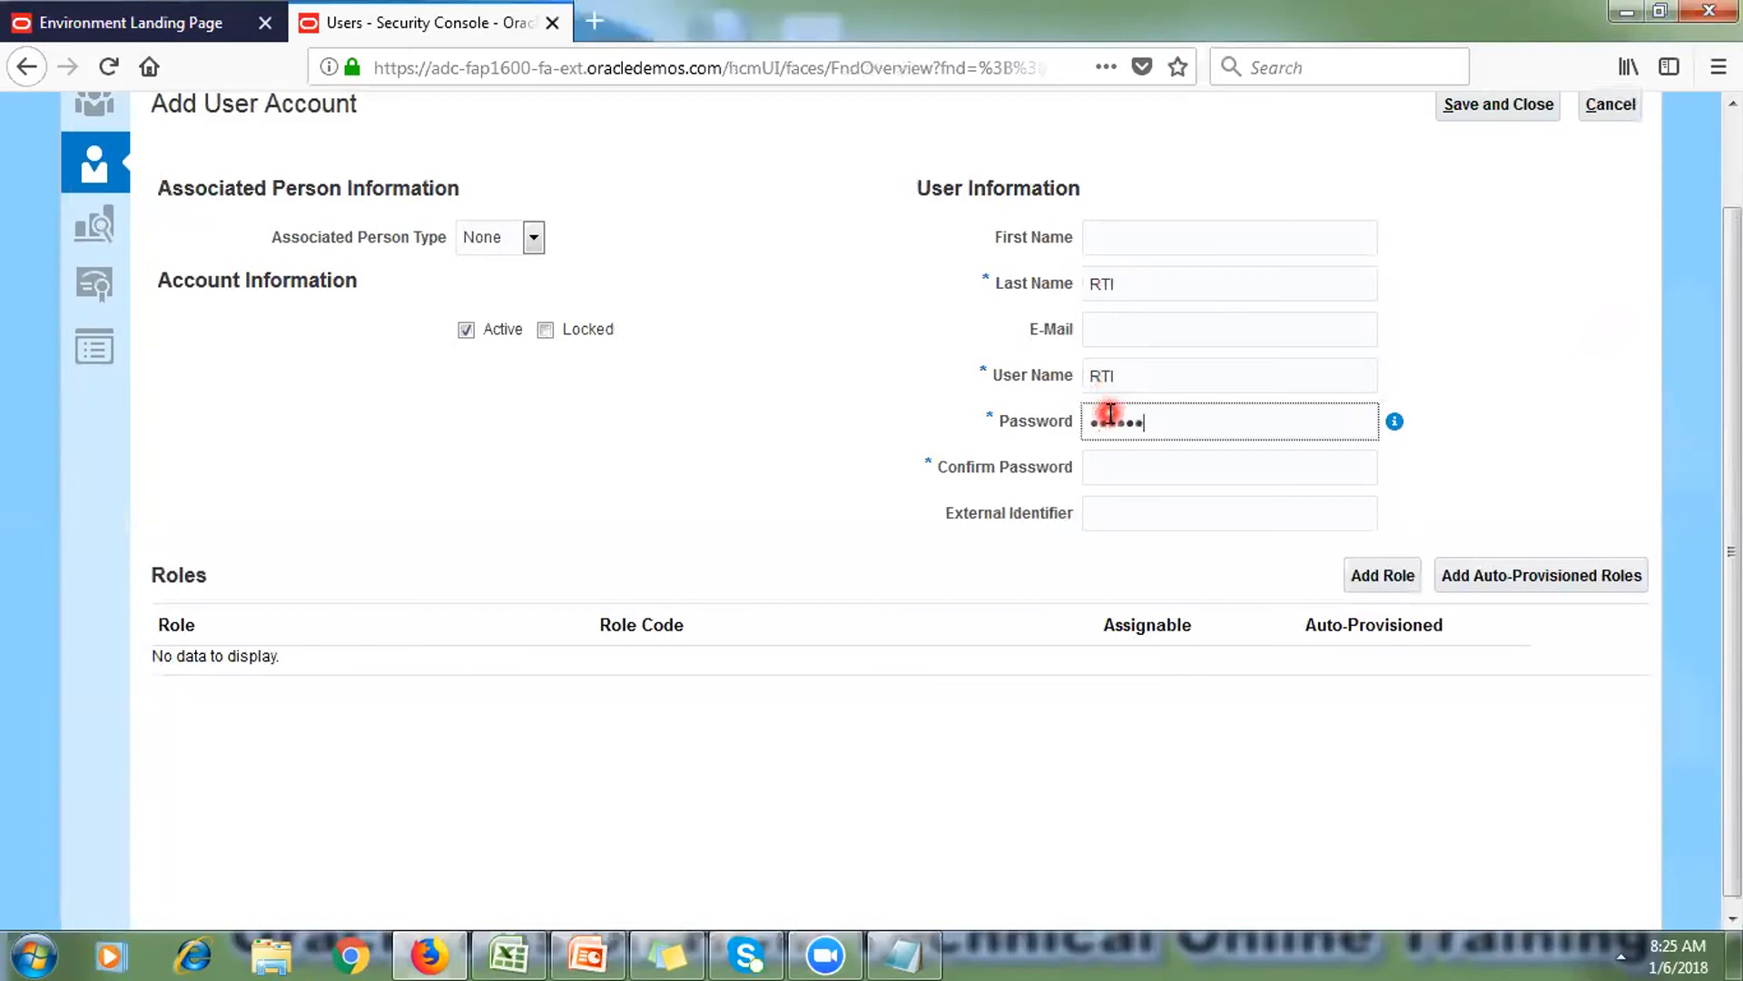
{"action": "left_click", "coordinate": [1117, 465]}
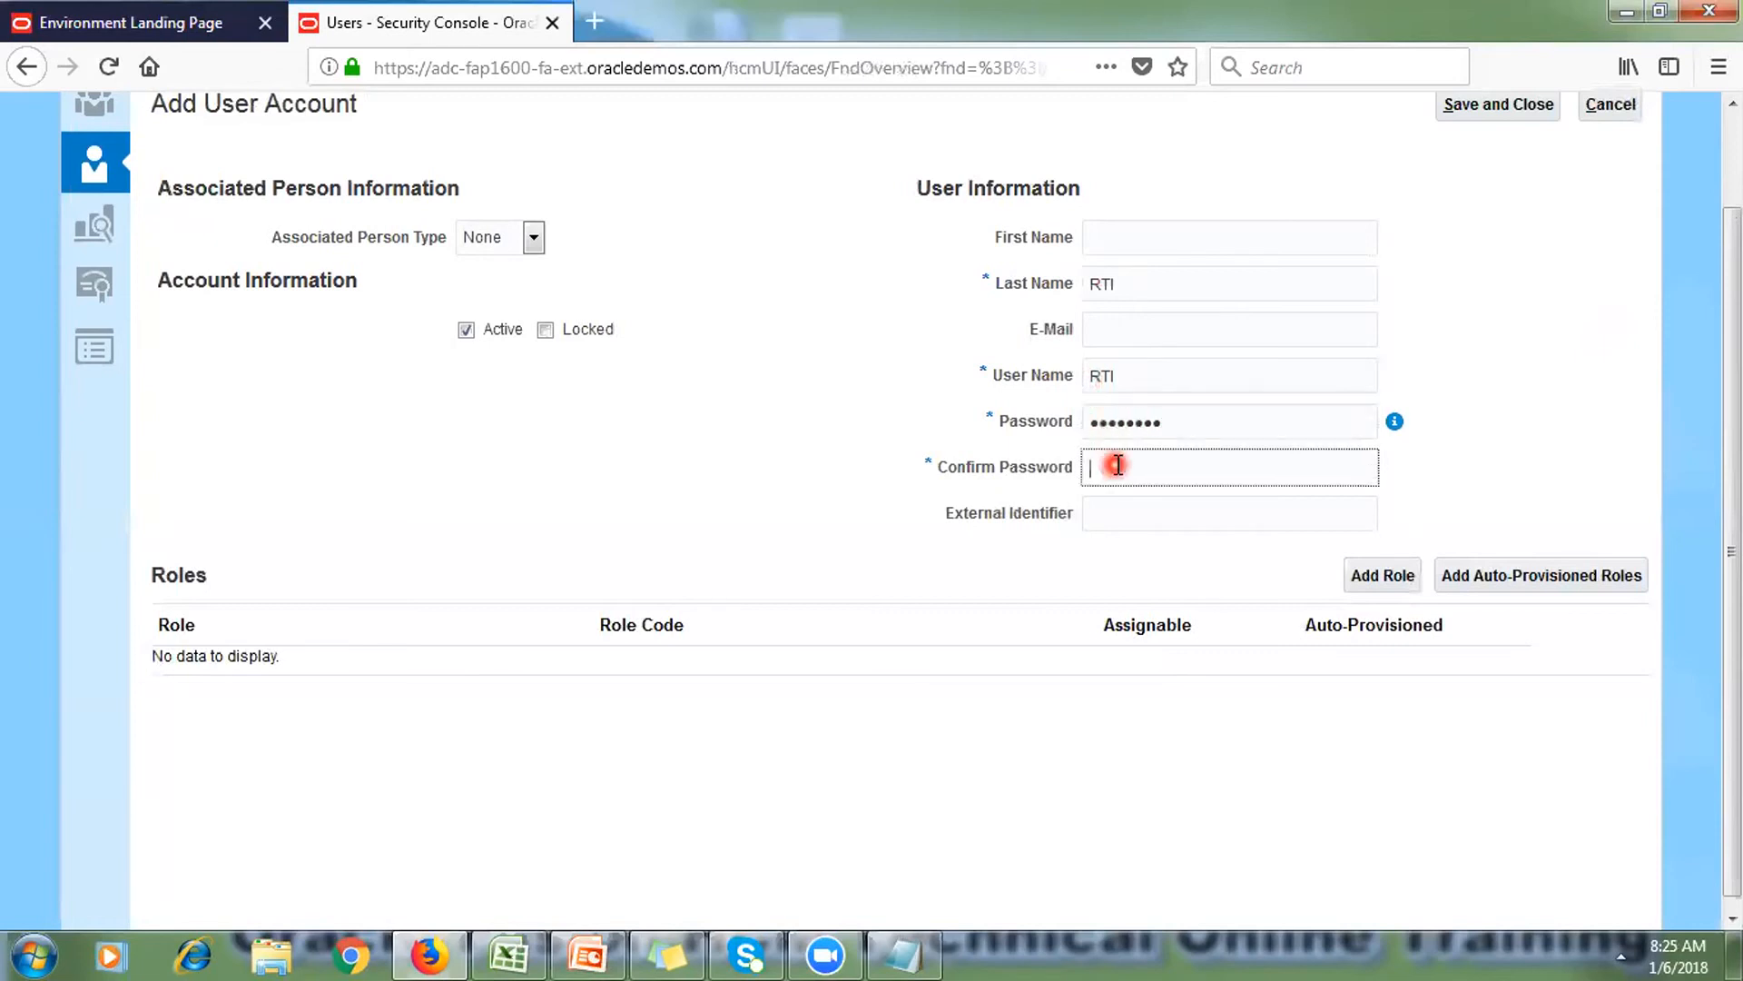
{"action": "type", "text": "Welcome1"}
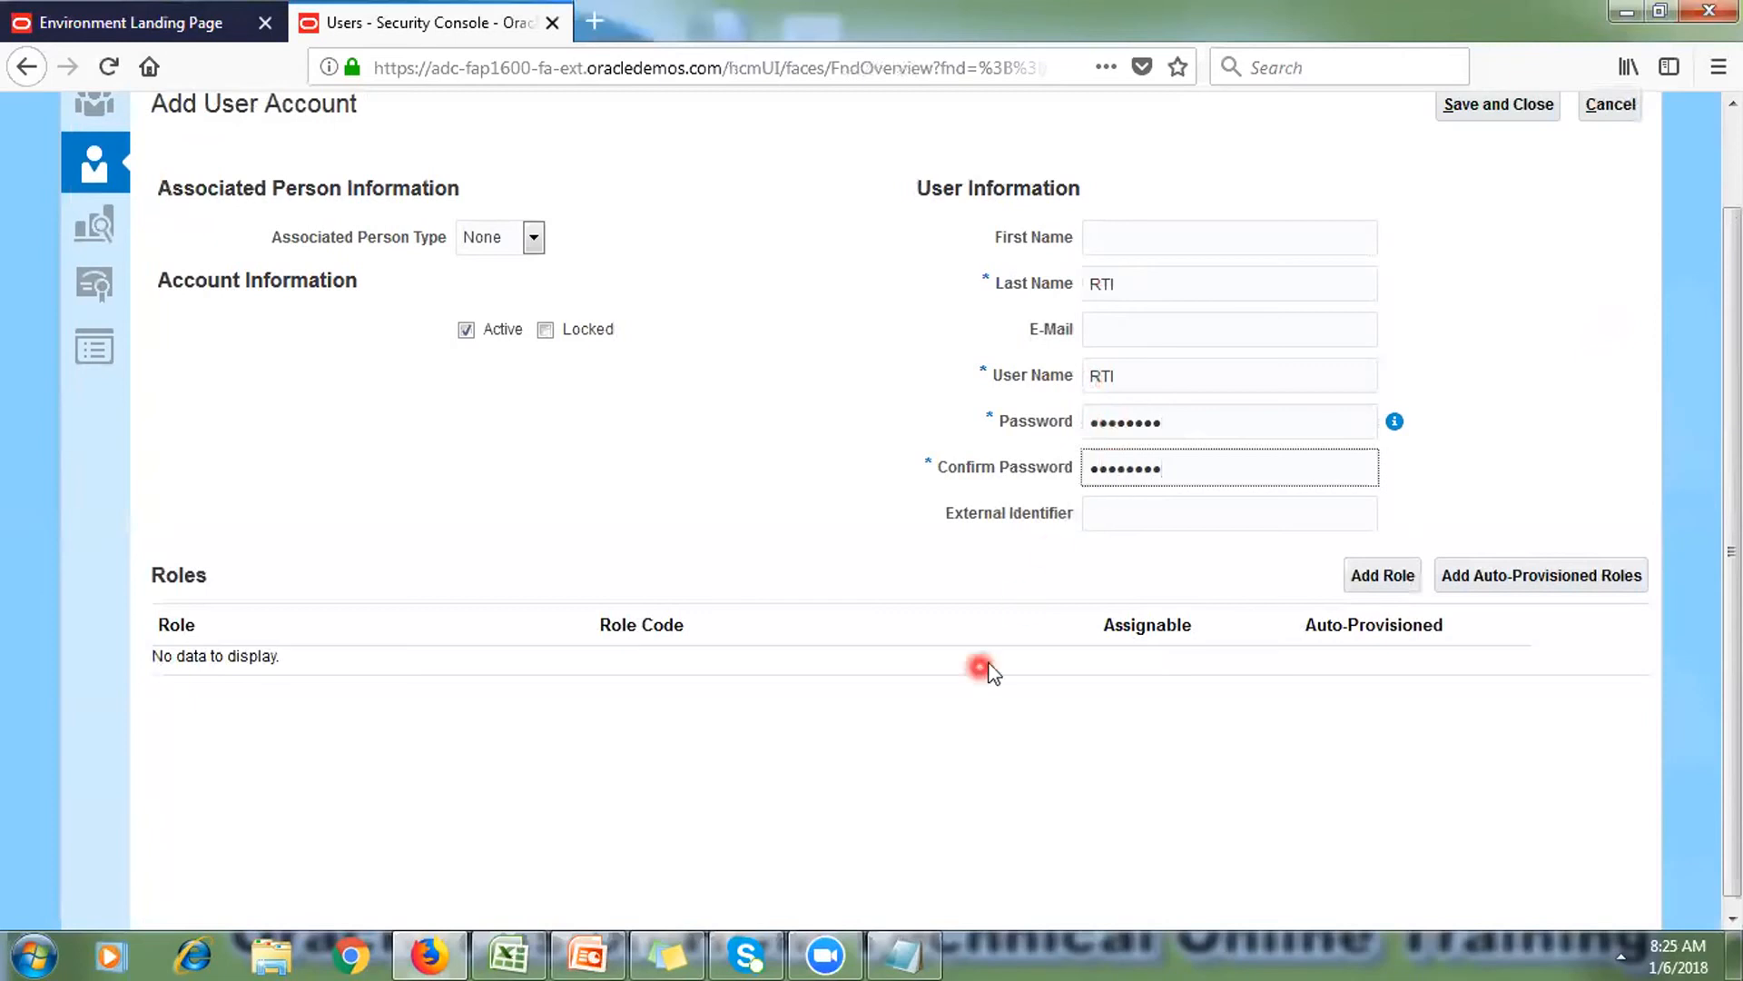
{"action": "scroll", "coordinate": [1457, 685], "scroll_direction": "up", "scroll_amount": 1}
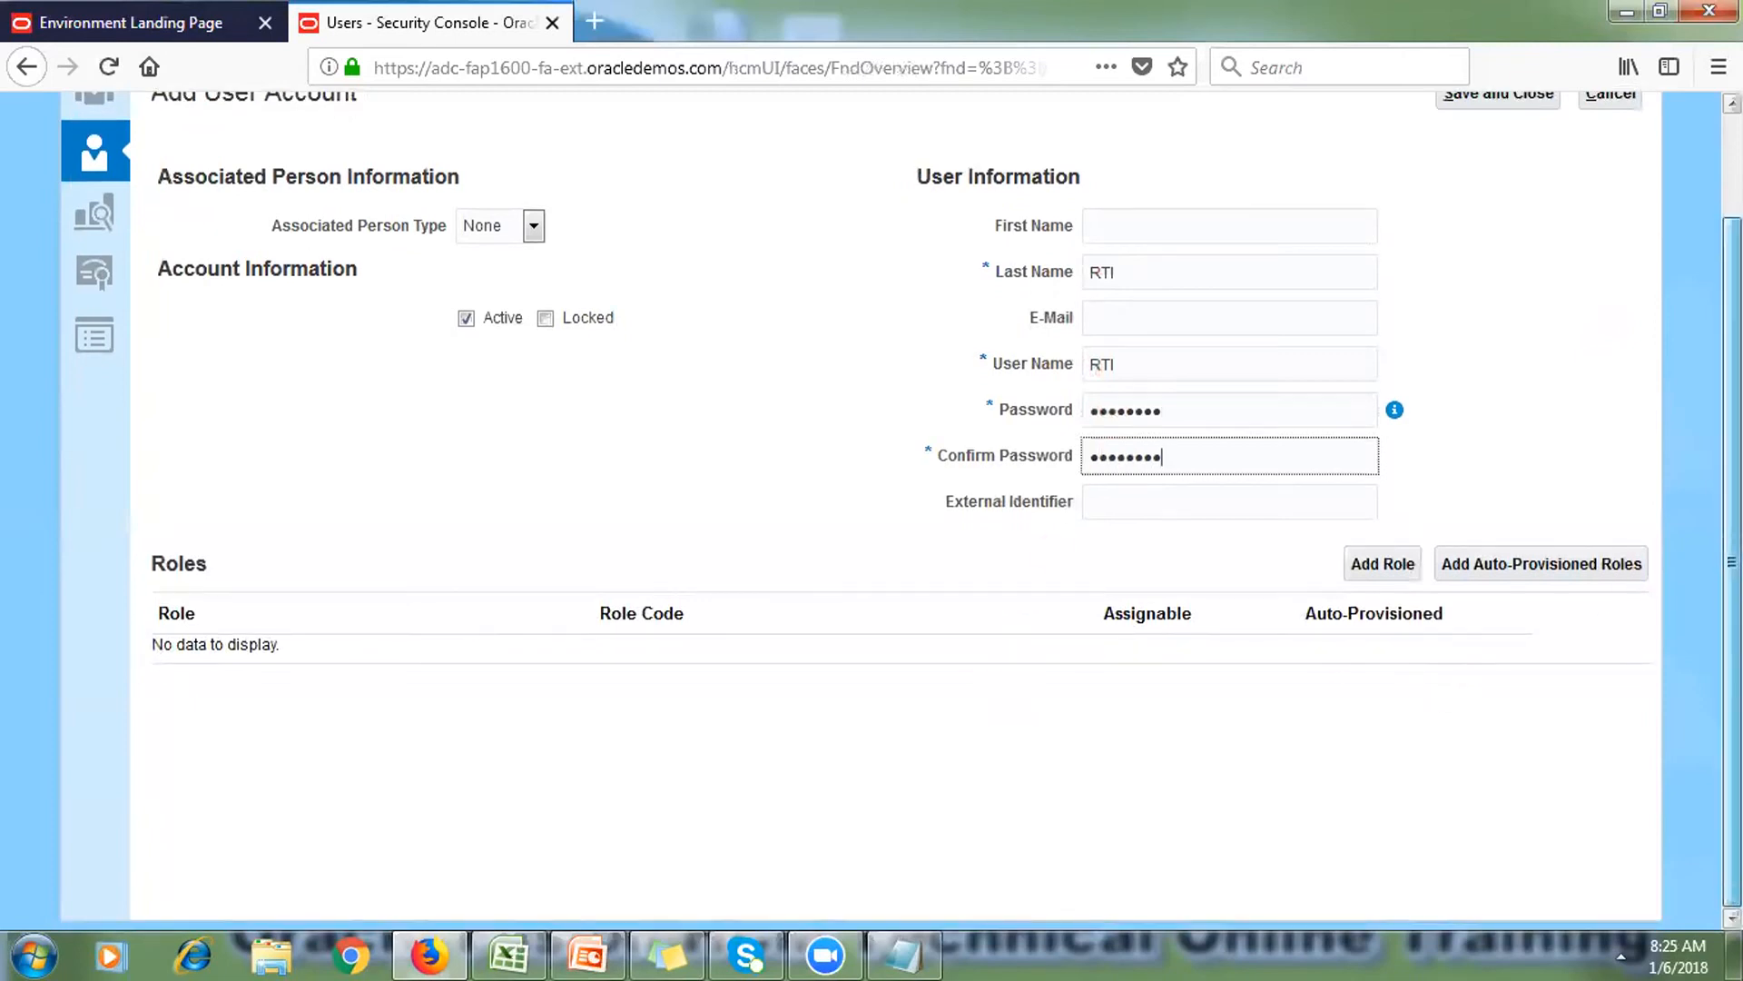
{"action": "left_click", "coordinate": [1594, 482]}
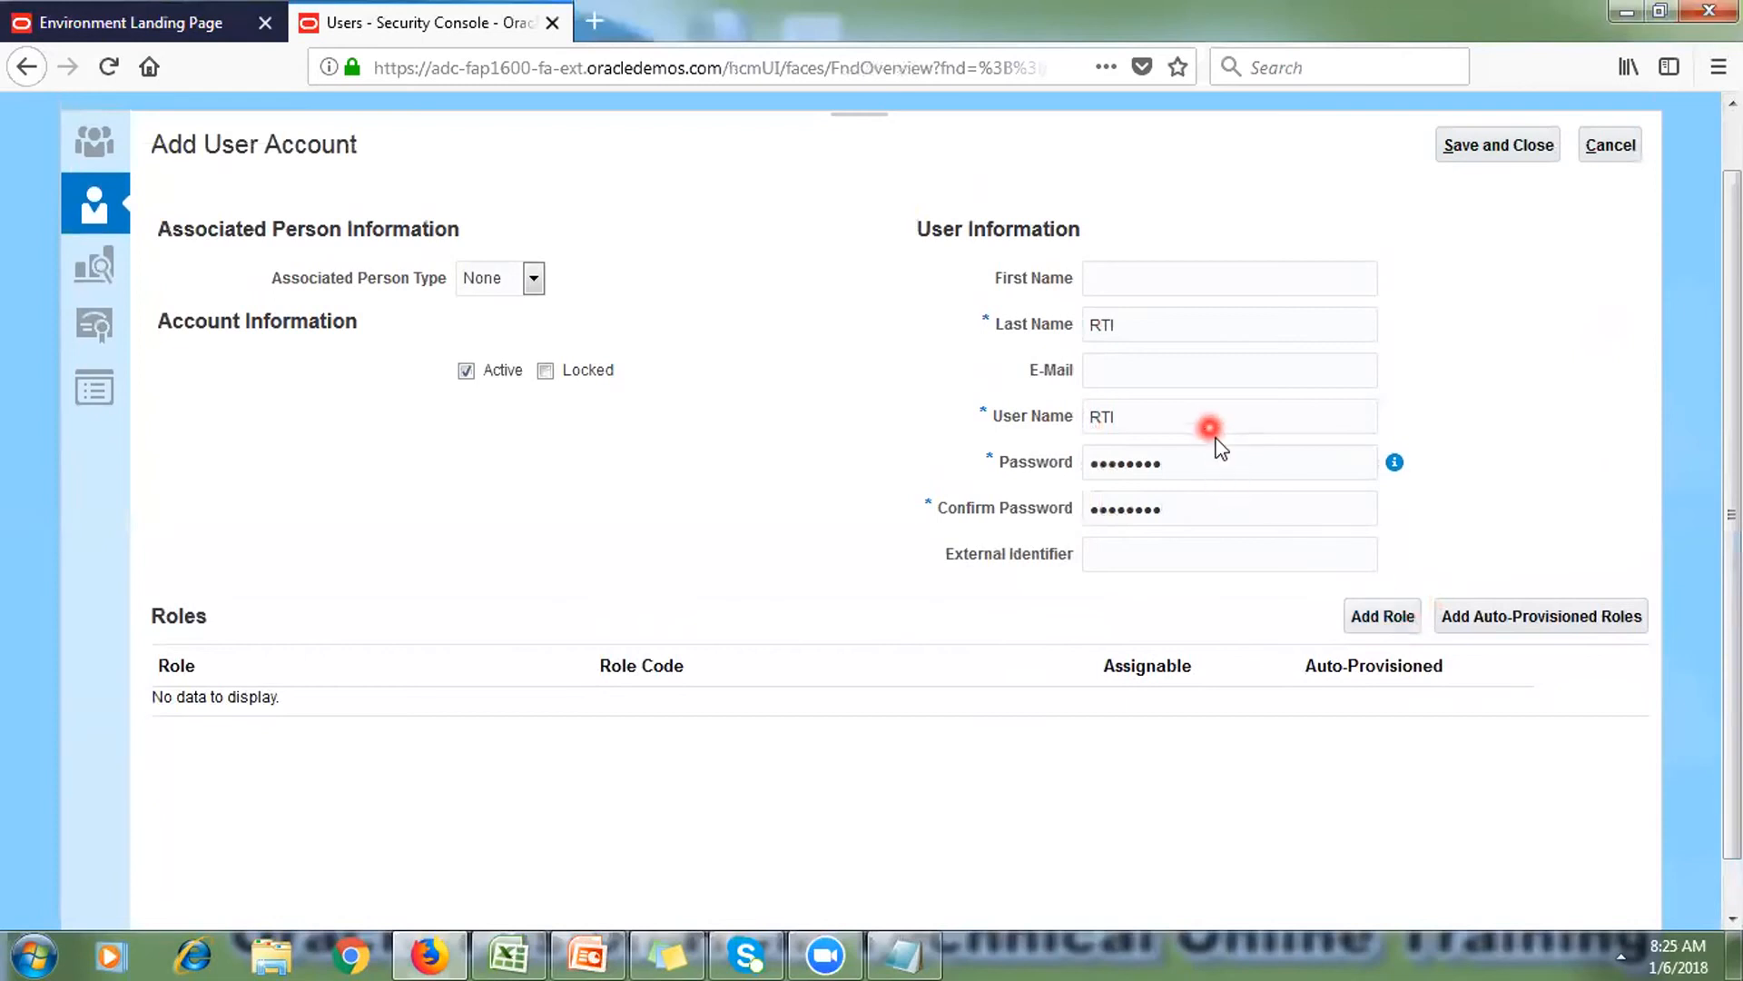
Step: Open the role membership search and check the planned roles on Excel's Sheet5
{"action": "left_click", "coordinate": [1376, 614]}
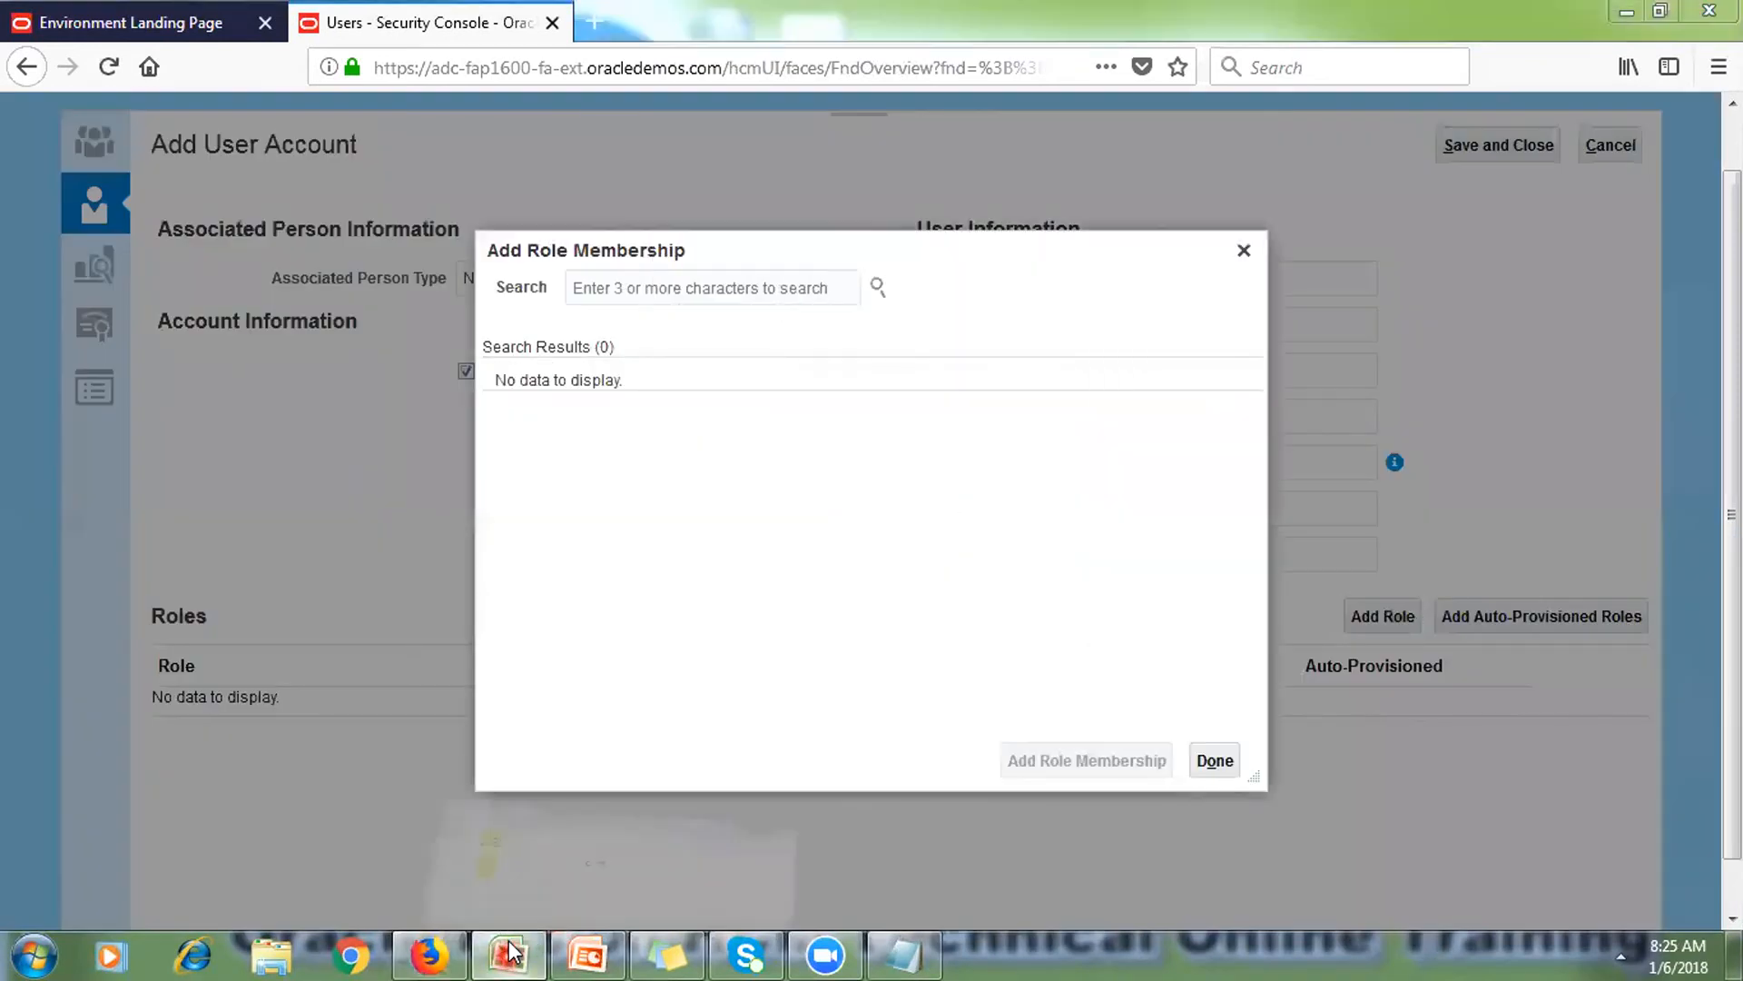
{"action": "left_click", "coordinate": [508, 953]}
{"action": "left_click", "coordinate": [427, 893]}
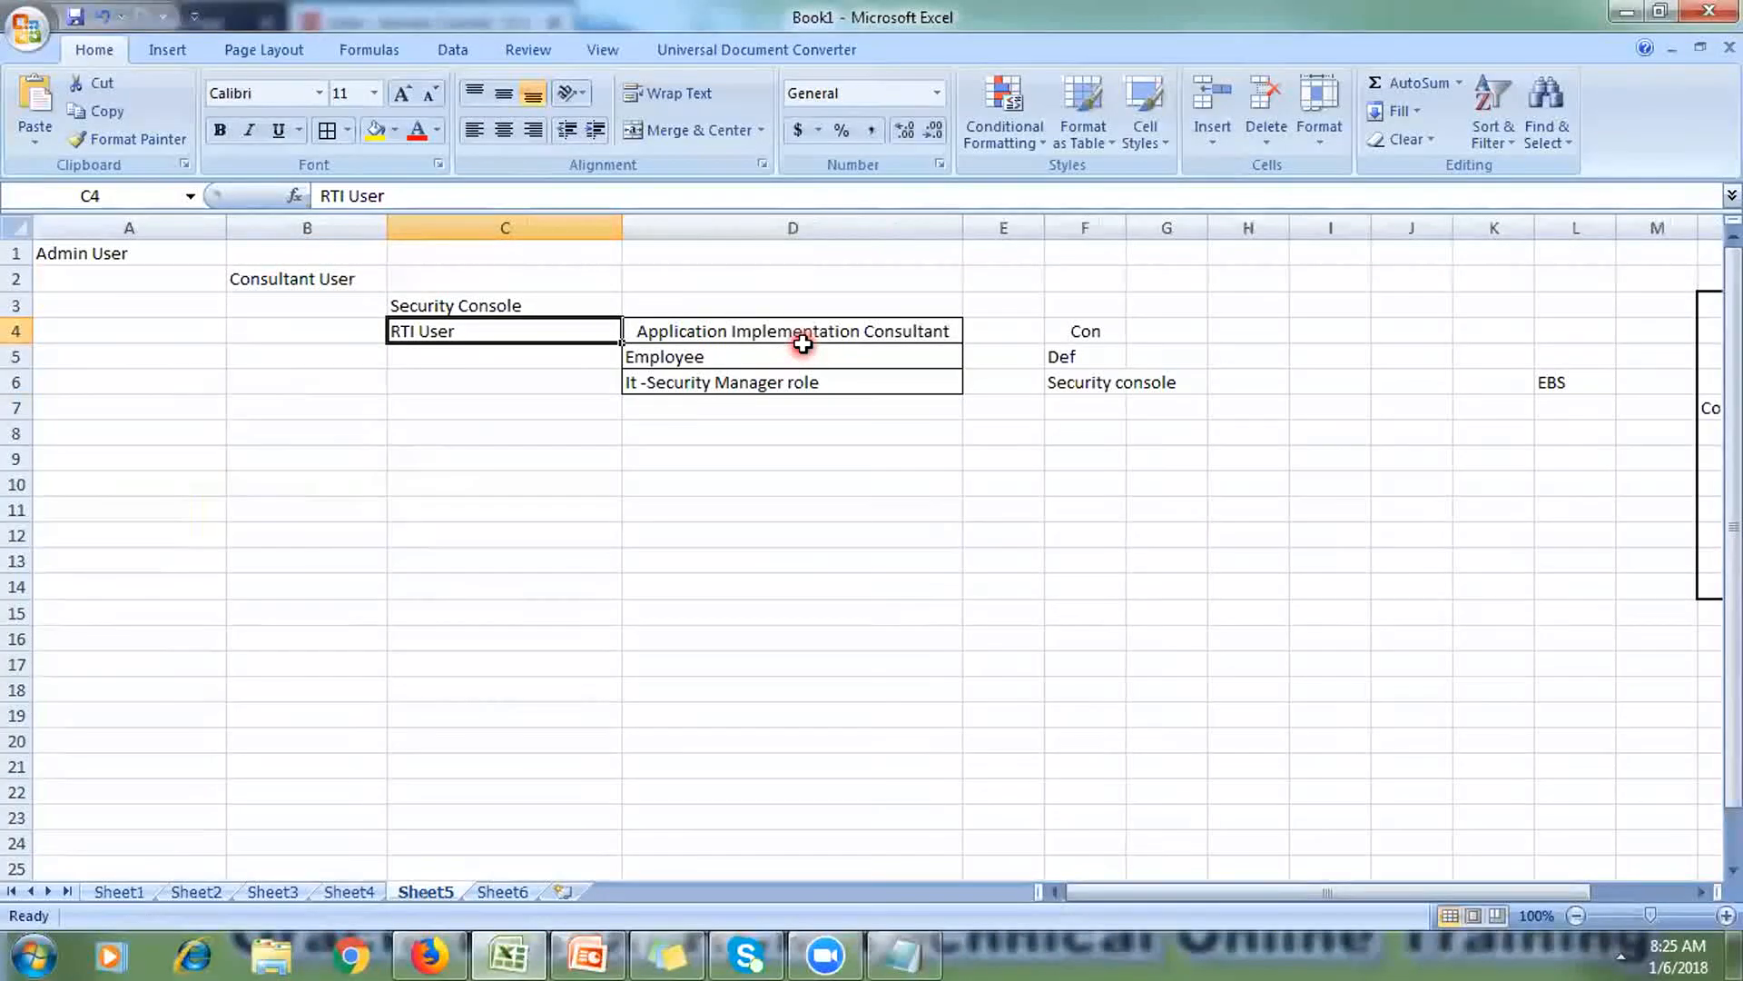
Step: Return to the Add Role Membership search and search roles for 'App'
{"action": "left_click", "coordinate": [1634, 20]}
{"action": "left_click", "coordinate": [717, 299]}
{"action": "type", "text": "App"}
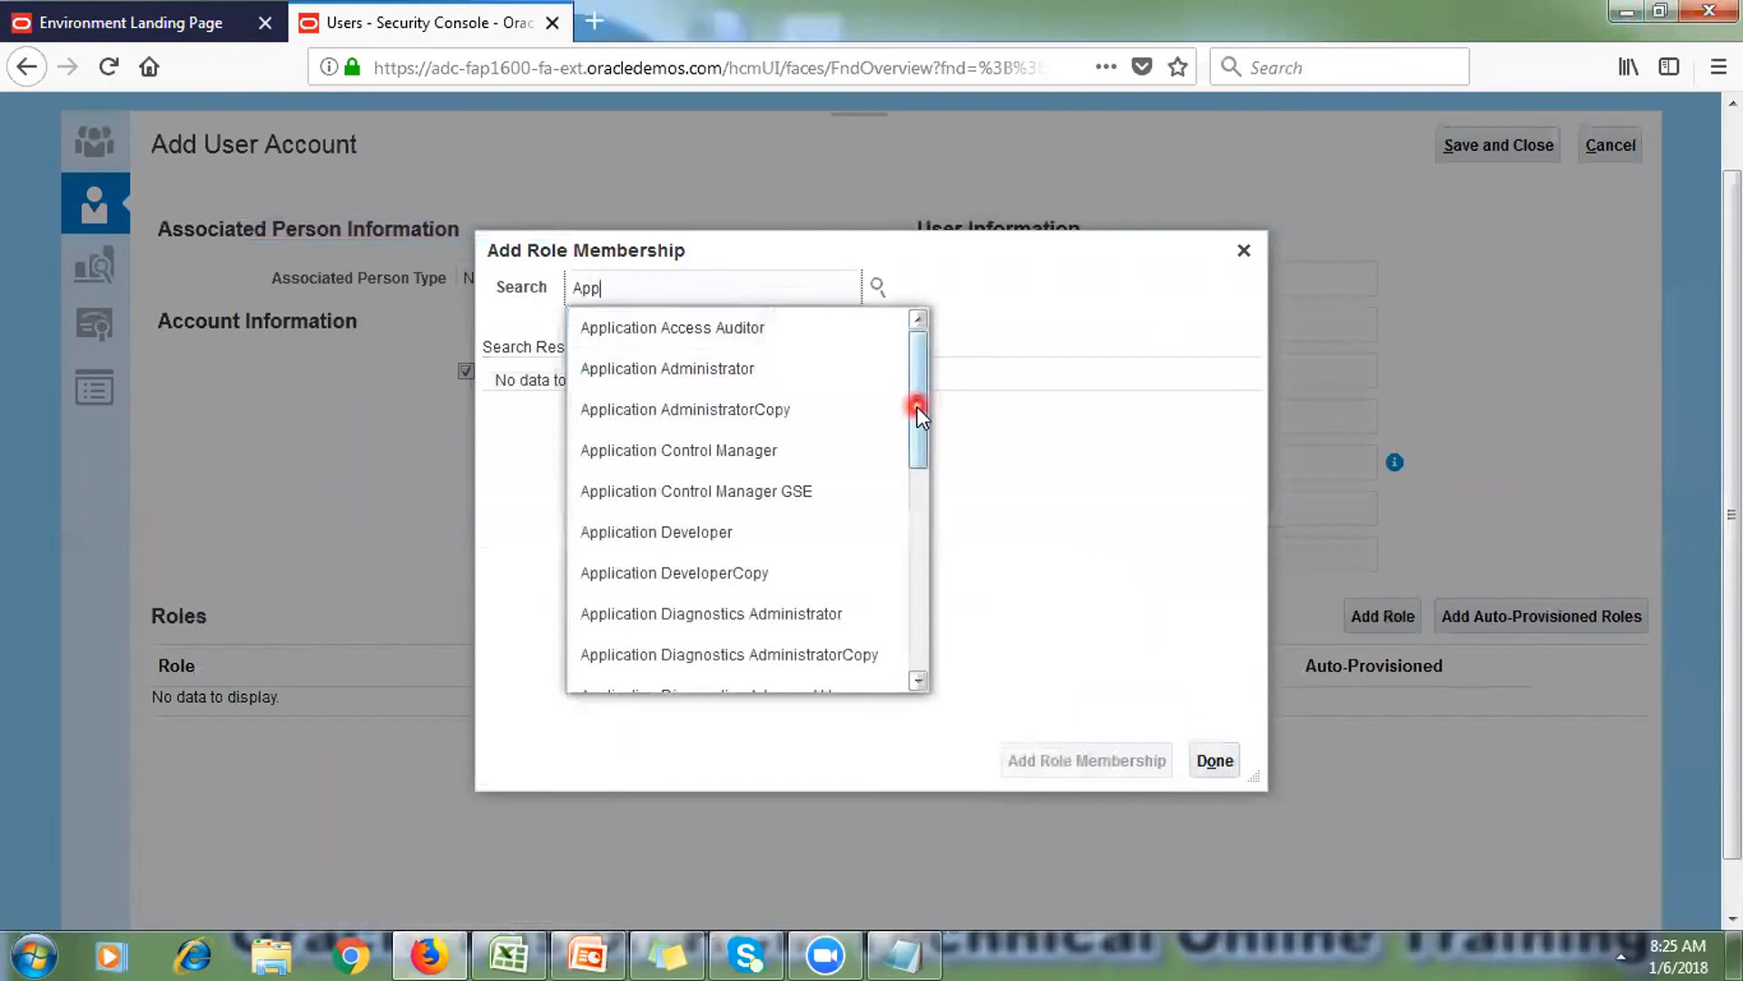
Step: Add the Application Implementation Consultant role (ORA_ASM_APPLICATION_IMPLEMENTATION_CONSULTANT_JOB) and confirm
{"action": "left_click_drag", "start_coordinate": [917, 409], "coordinate": [919, 606]}
{"action": "left_click", "coordinate": [706, 570]}
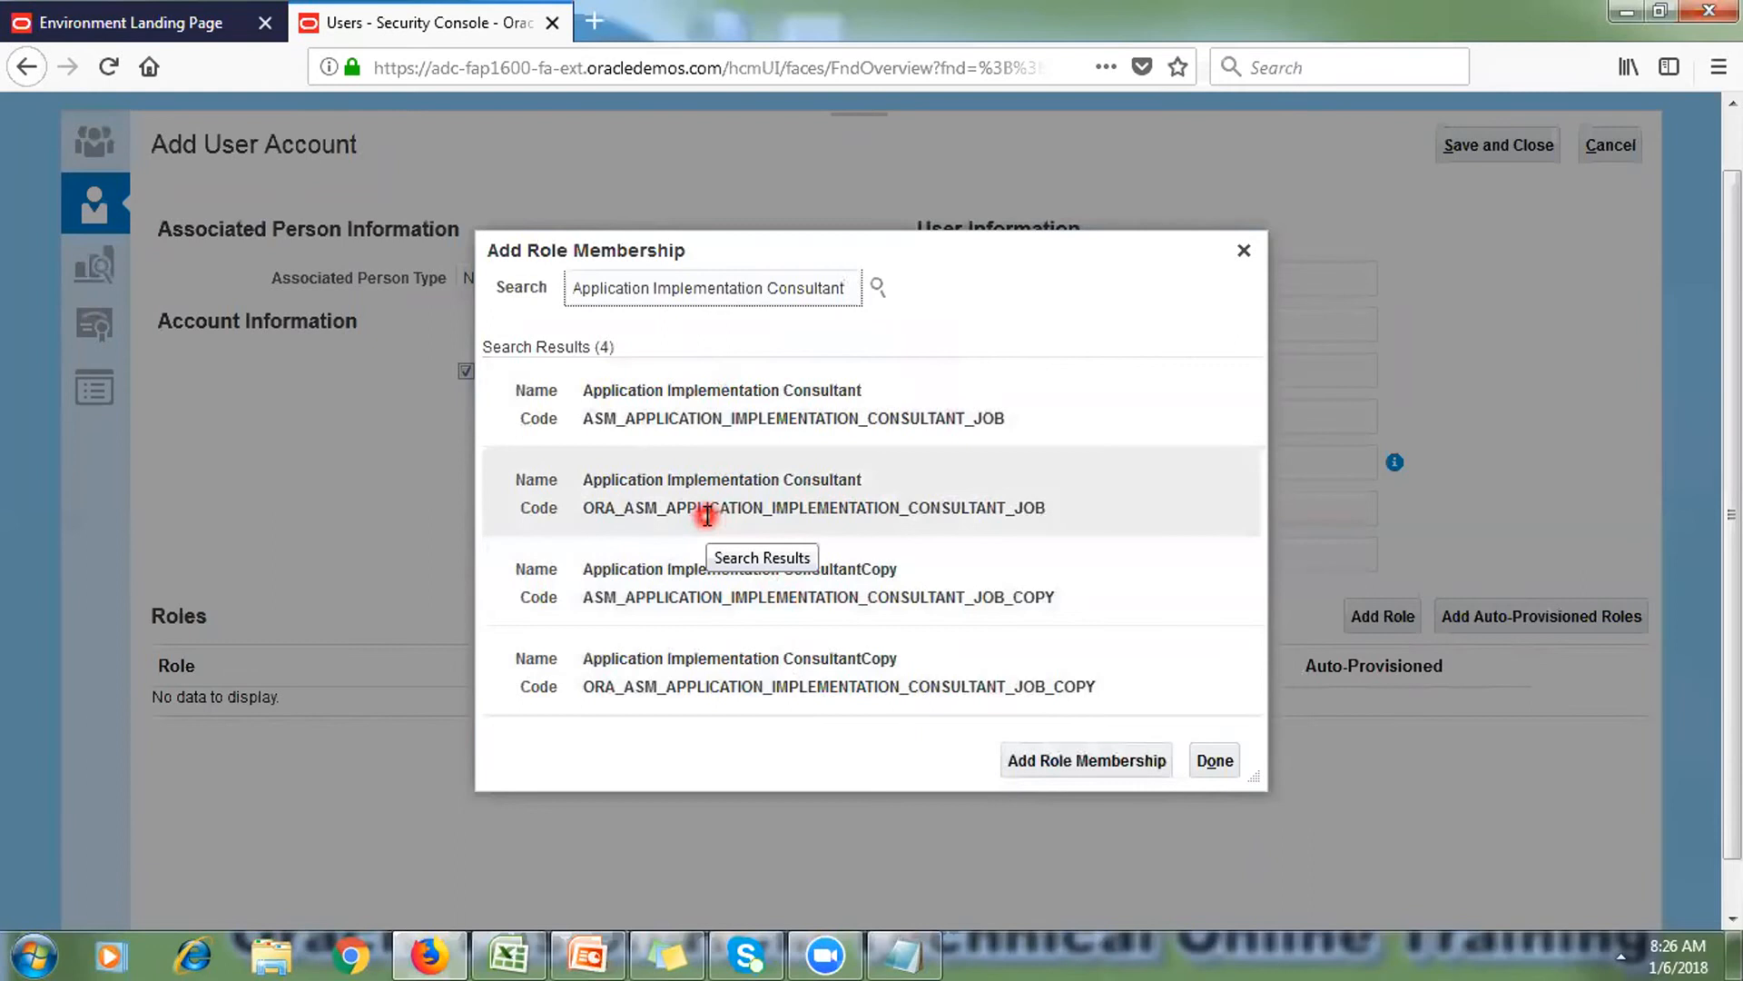
{"action": "left_click", "coordinate": [707, 513]}
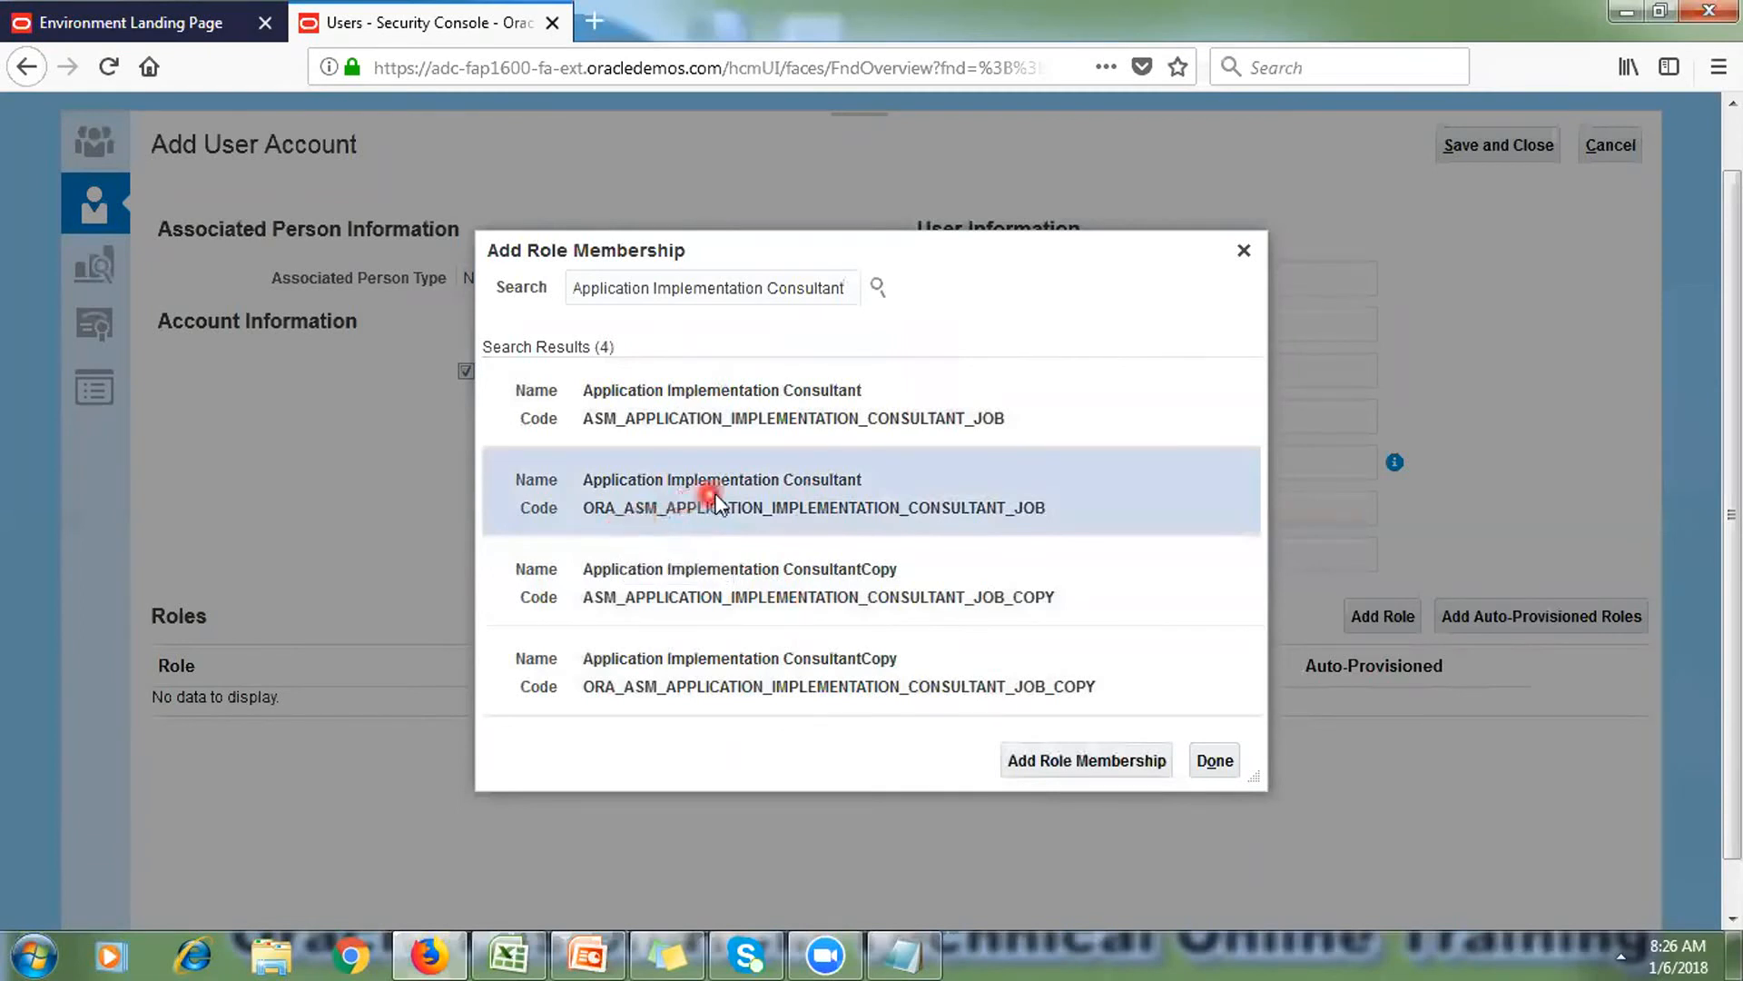
{"action": "left_click", "coordinate": [1129, 755]}
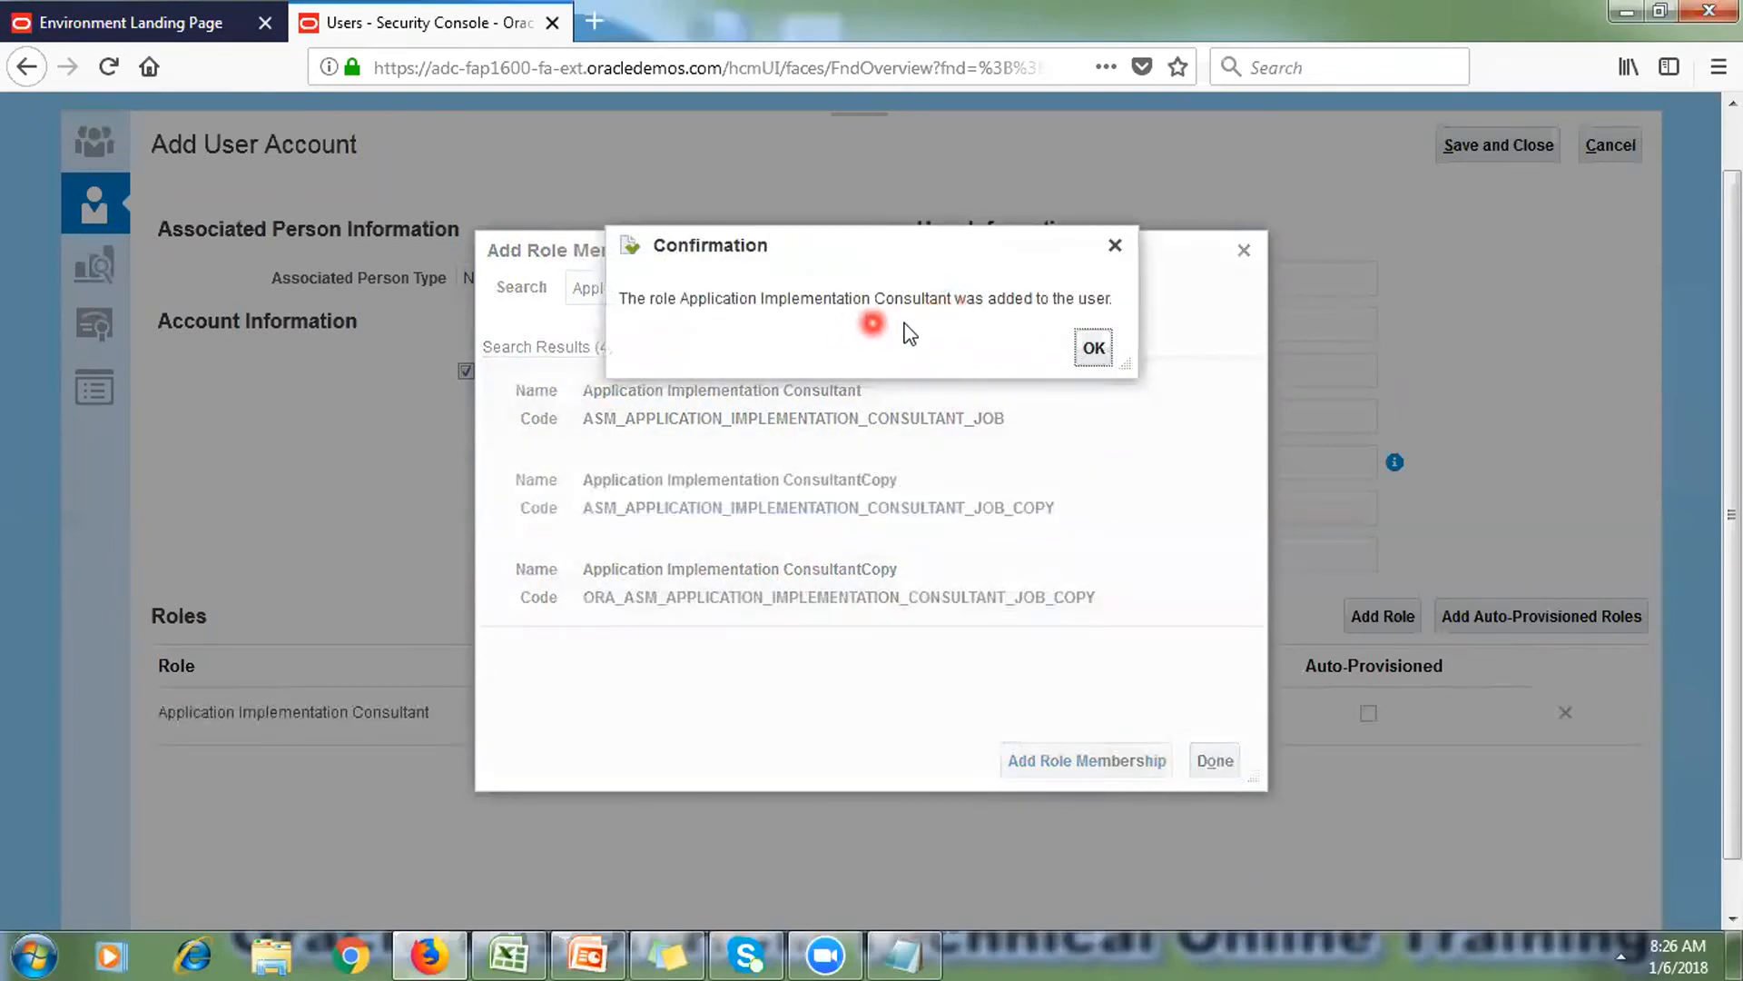
{"action": "left_click", "coordinate": [1093, 346]}
Step: Clear the previous role search text
{"action": "left_click_drag", "start_coordinate": [863, 287], "coordinate": [544, 288]}
{"action": "key", "text": "BackSpace"}
{"action": "key", "text": "Tab"}
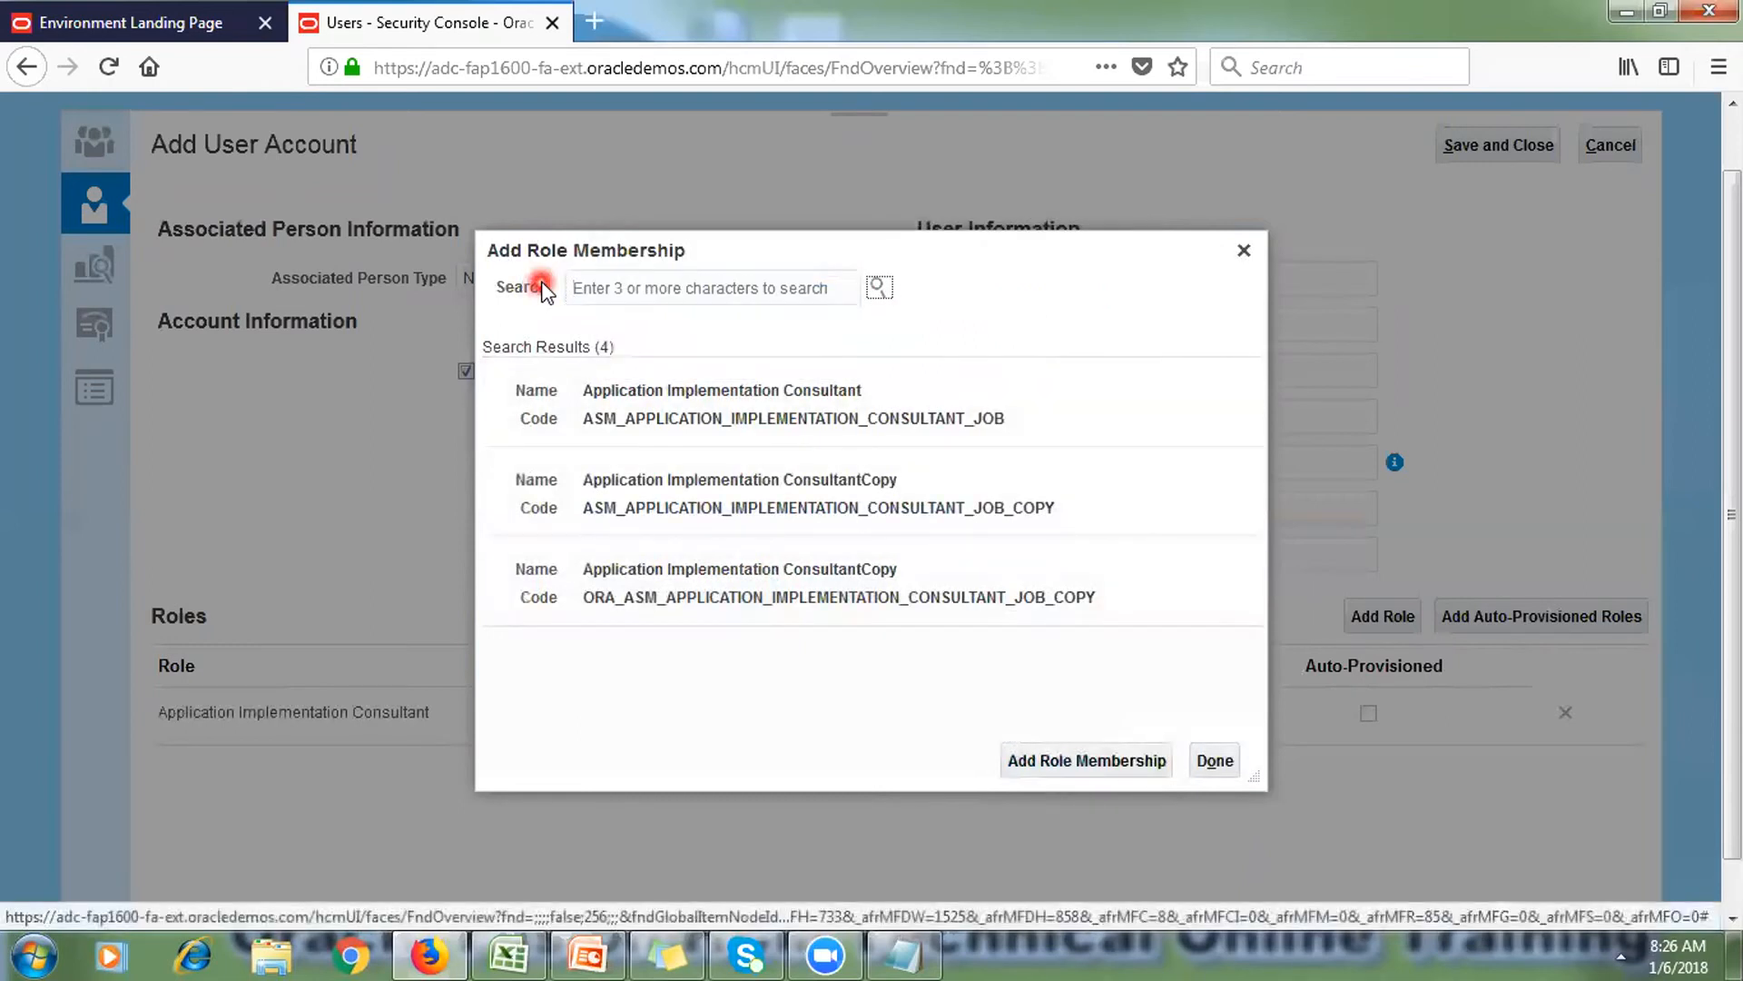
Step: Add the Employee role (ORA_PER_EMPLOYEE_ABSTRACT) to the user and confirm
{"action": "left_click", "coordinate": [651, 287]}
{"action": "type", "text": "Em"}
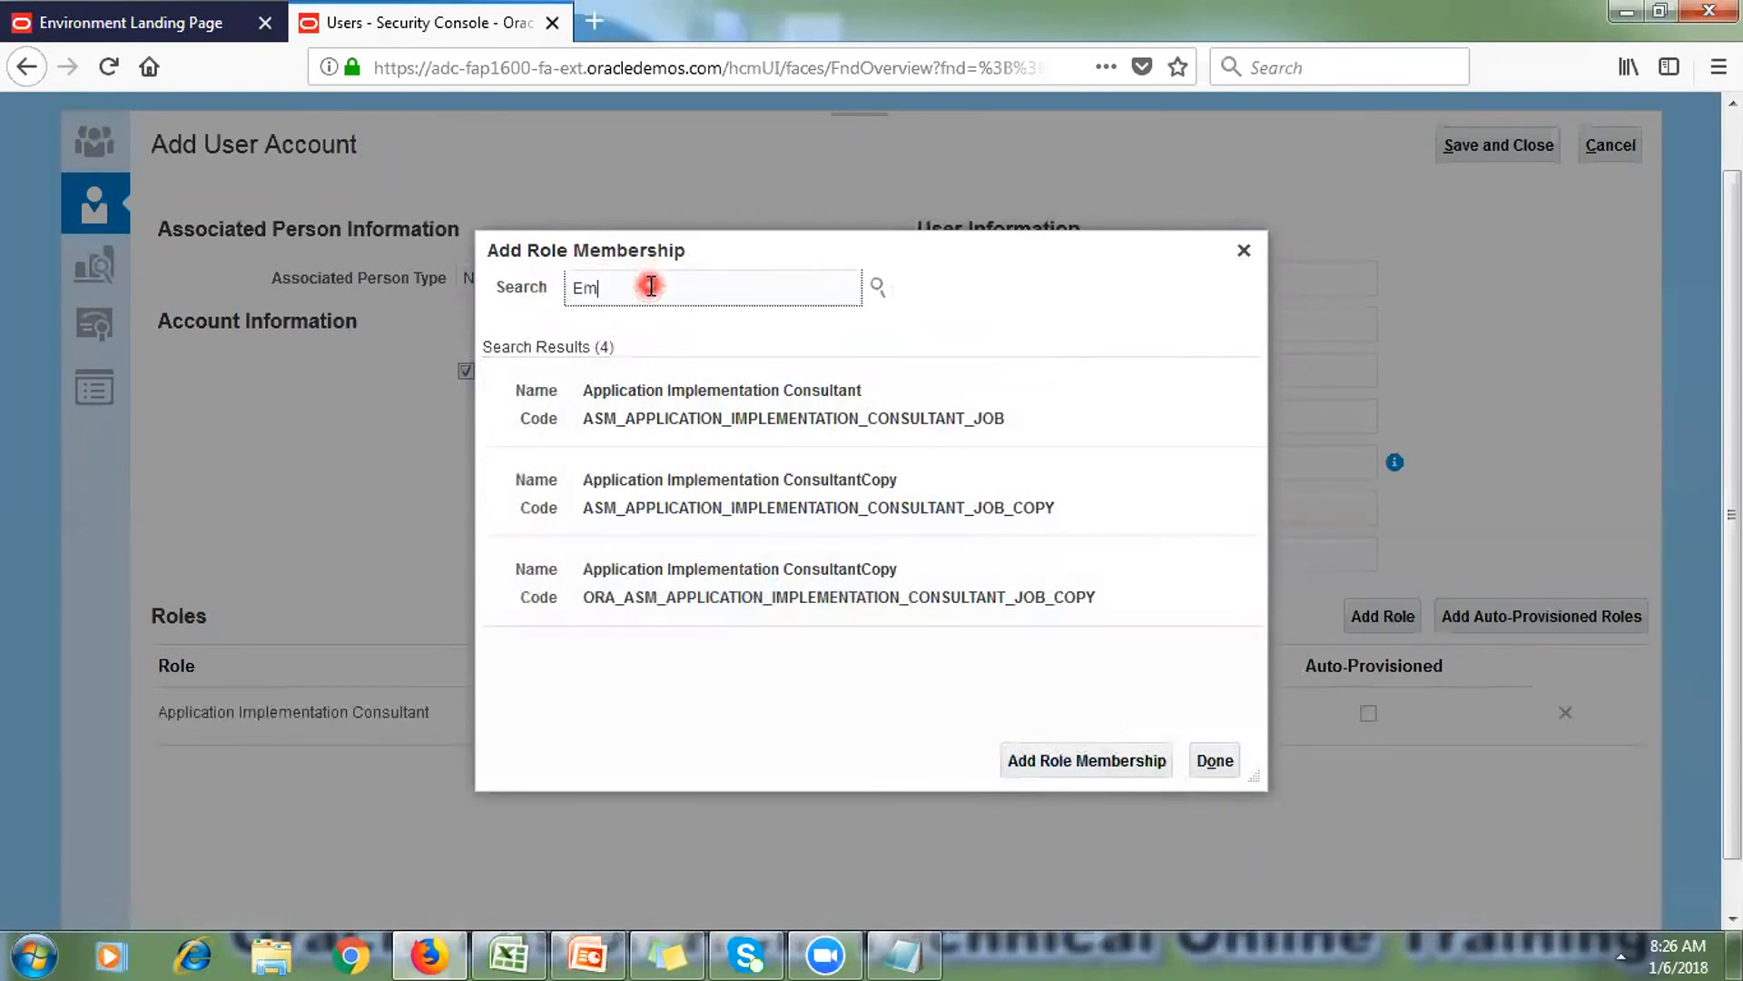
{"action": "type", "text": "ployee"}
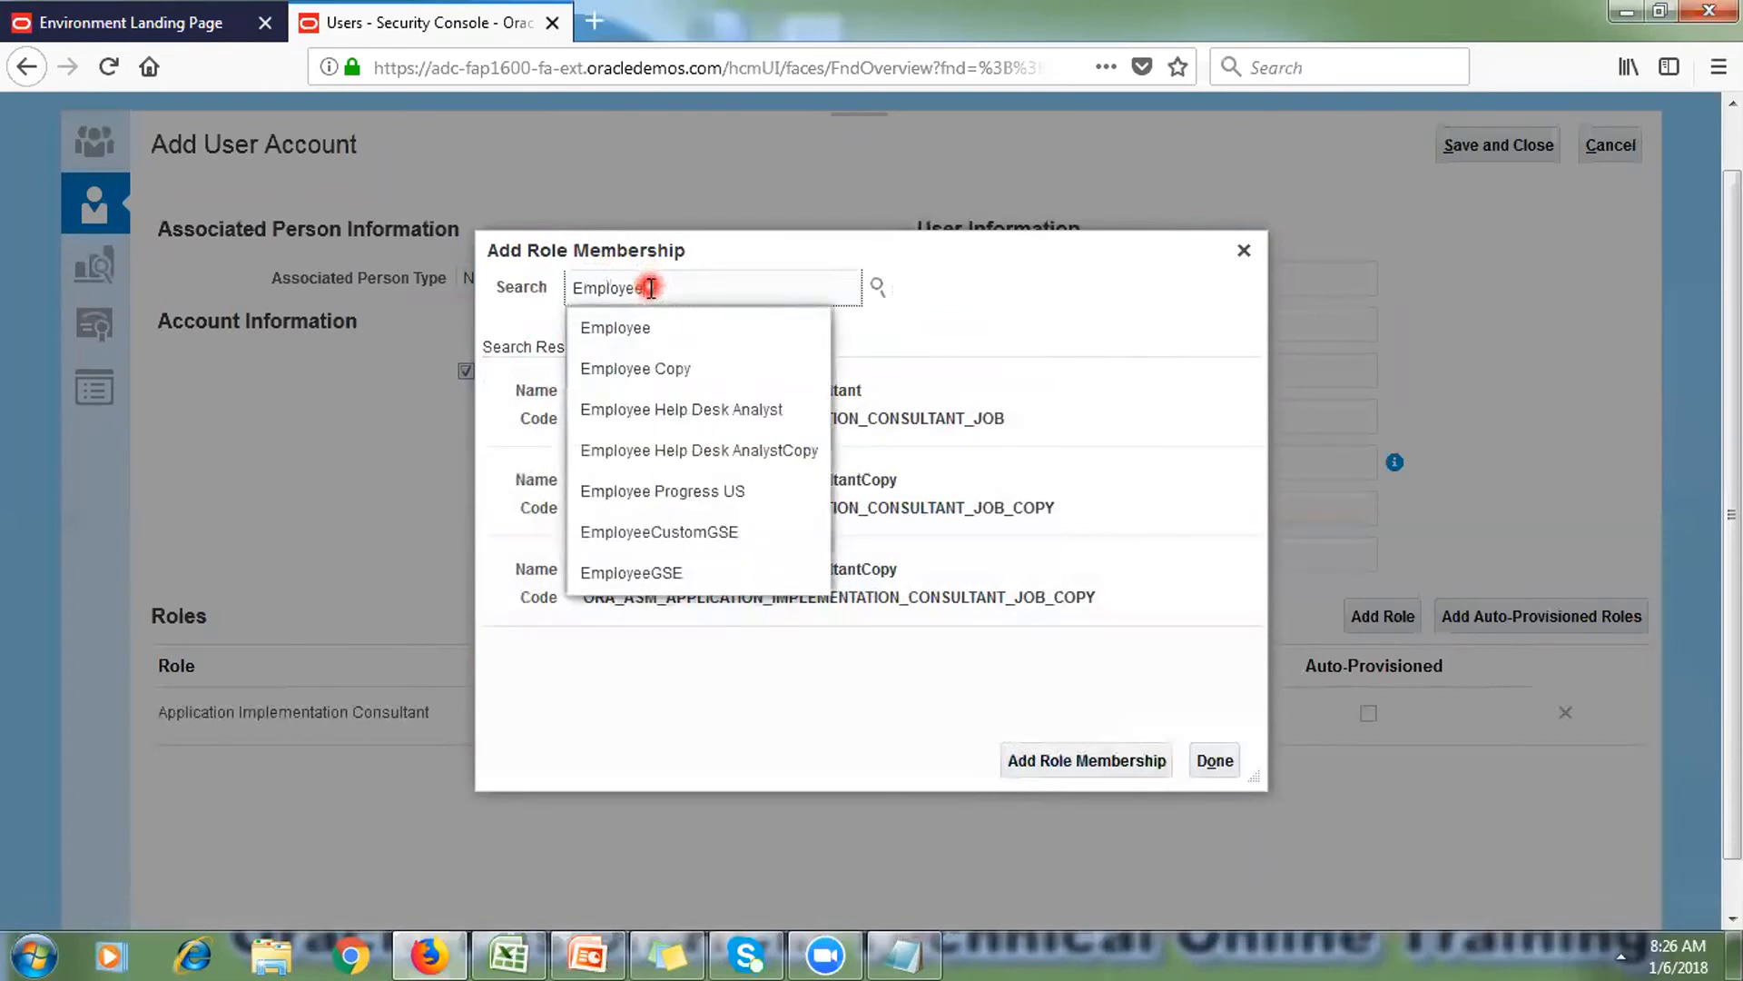
{"action": "left_click", "coordinate": [649, 327]}
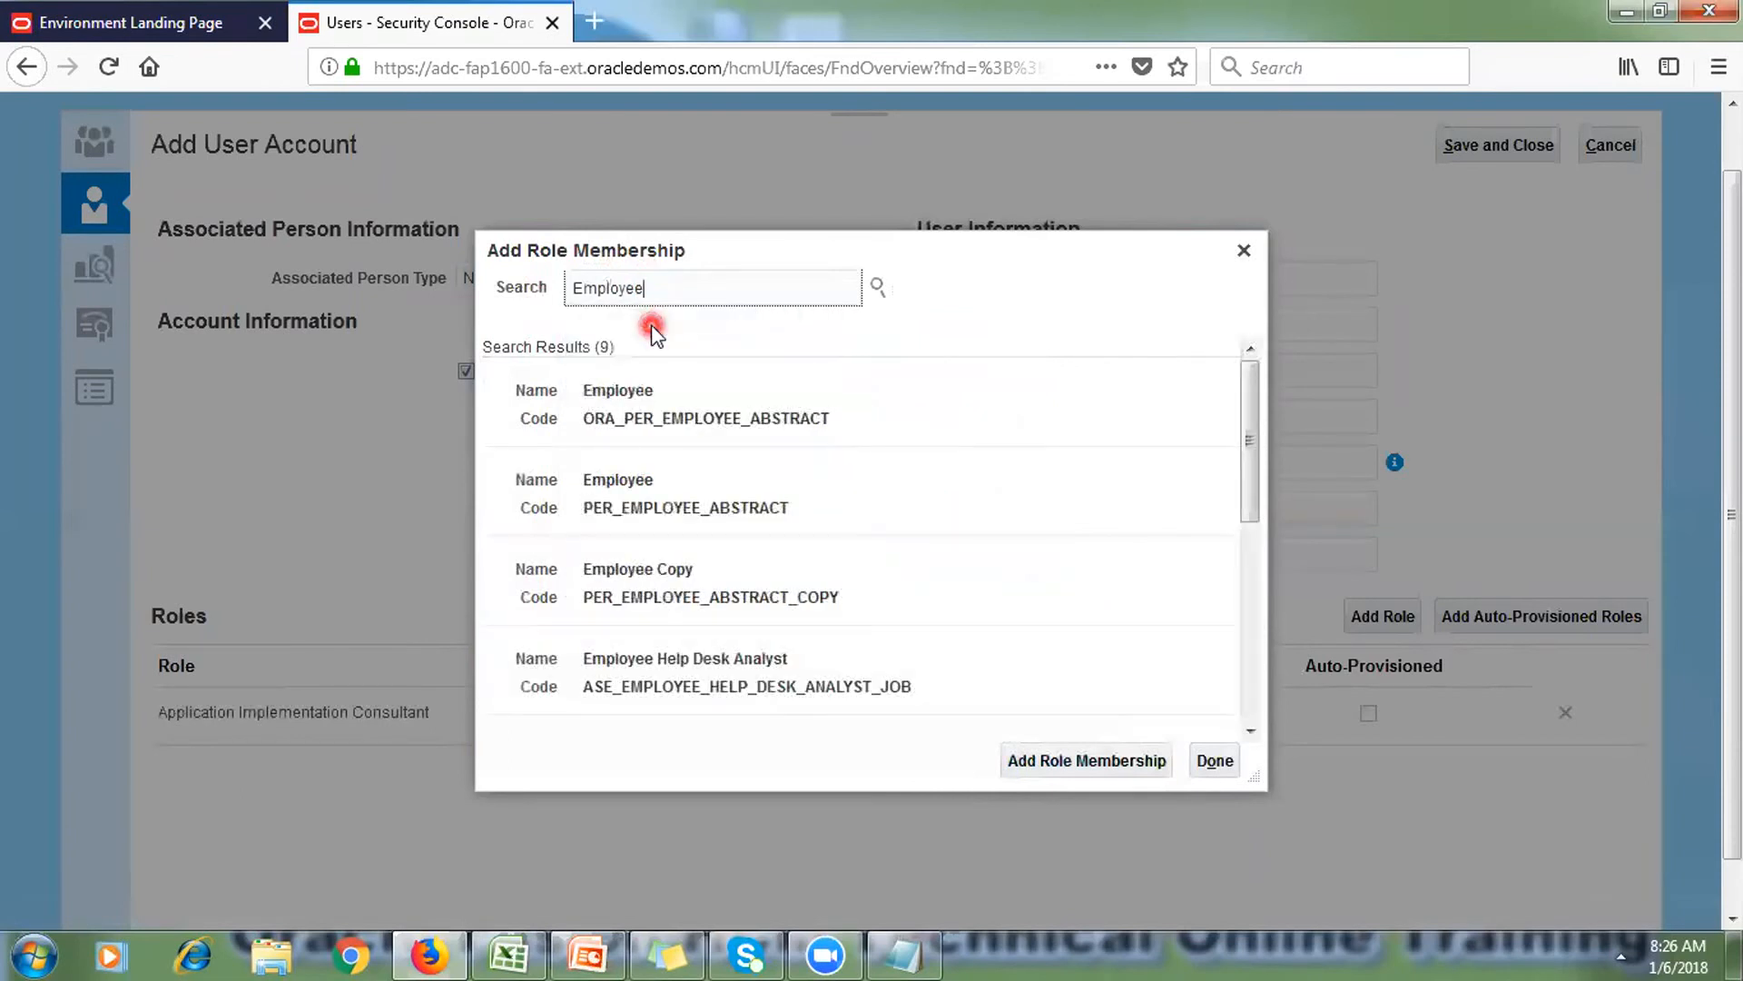
{"action": "left_click", "coordinate": [653, 389]}
{"action": "left_click", "coordinate": [1096, 759]}
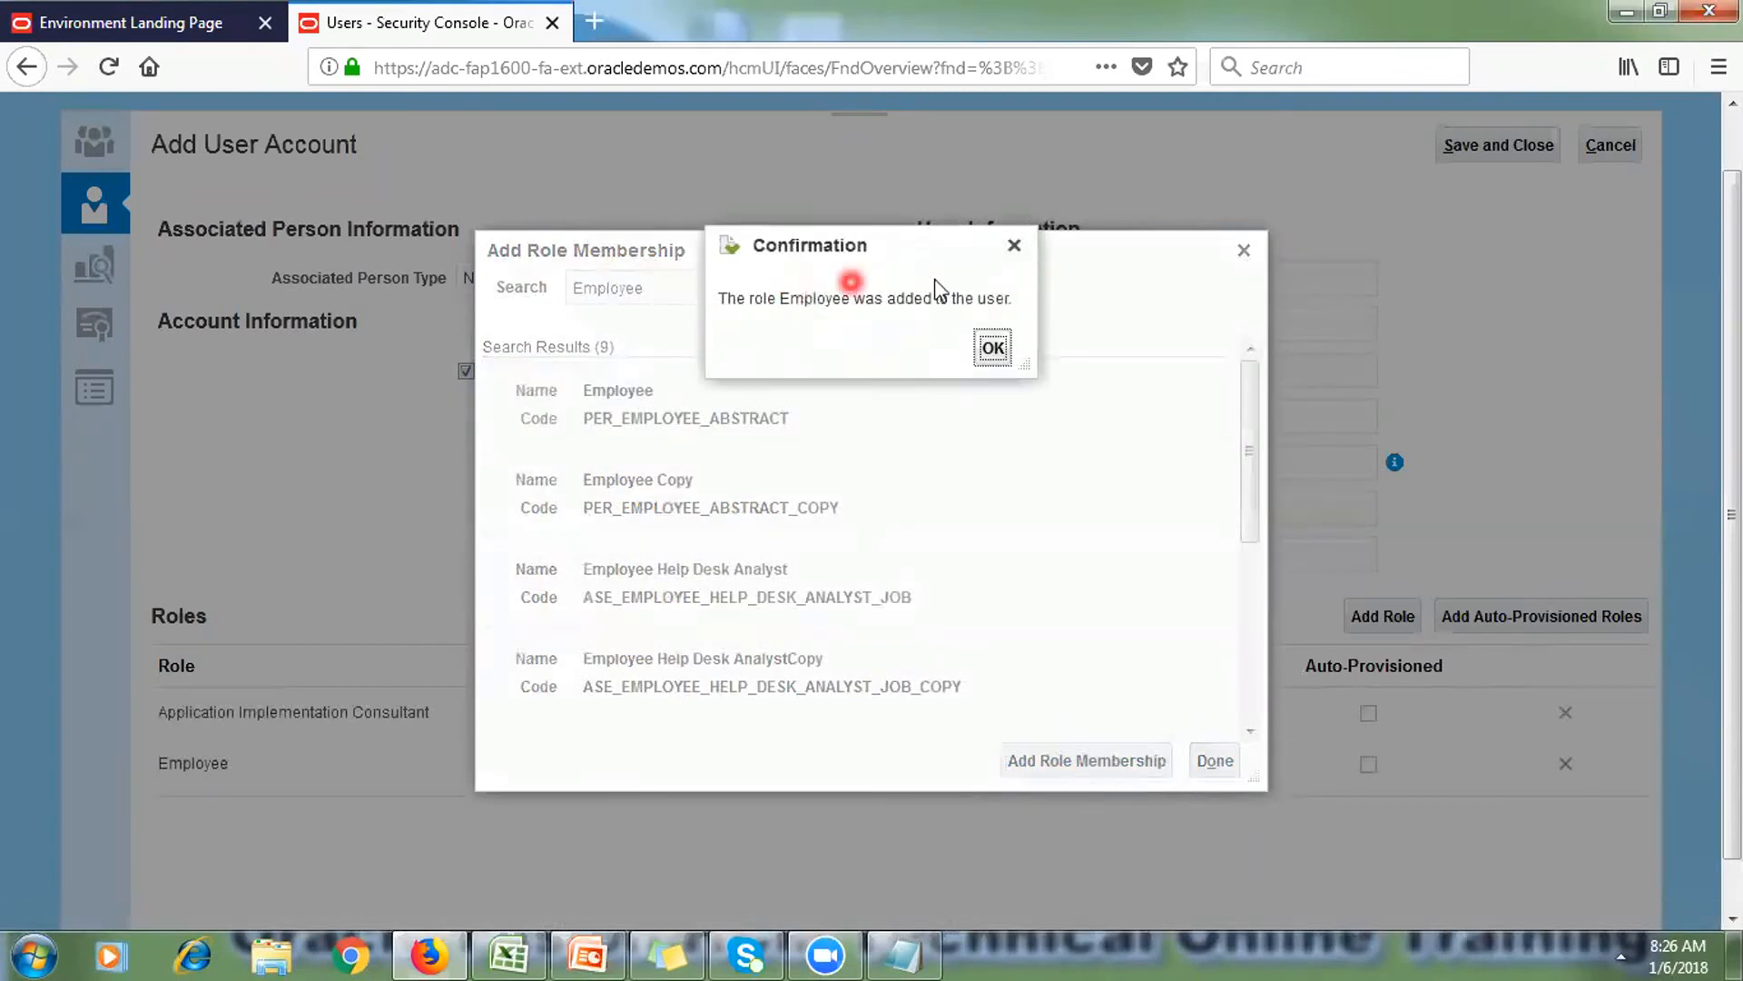
{"action": "left_click", "coordinate": [992, 344]}
{"action": "left_click", "coordinate": [770, 290]}
Step: Add the IT Security Manager role (ORA_FND_IT_SECURITY_MANAGER_JOB), confirm, and finish adding roles
{"action": "left_click_drag", "start_coordinate": [770, 290], "coordinate": [424, 283]}
{"action": "key", "text": "BackSpace"}
{"action": "type", "text": "I"}
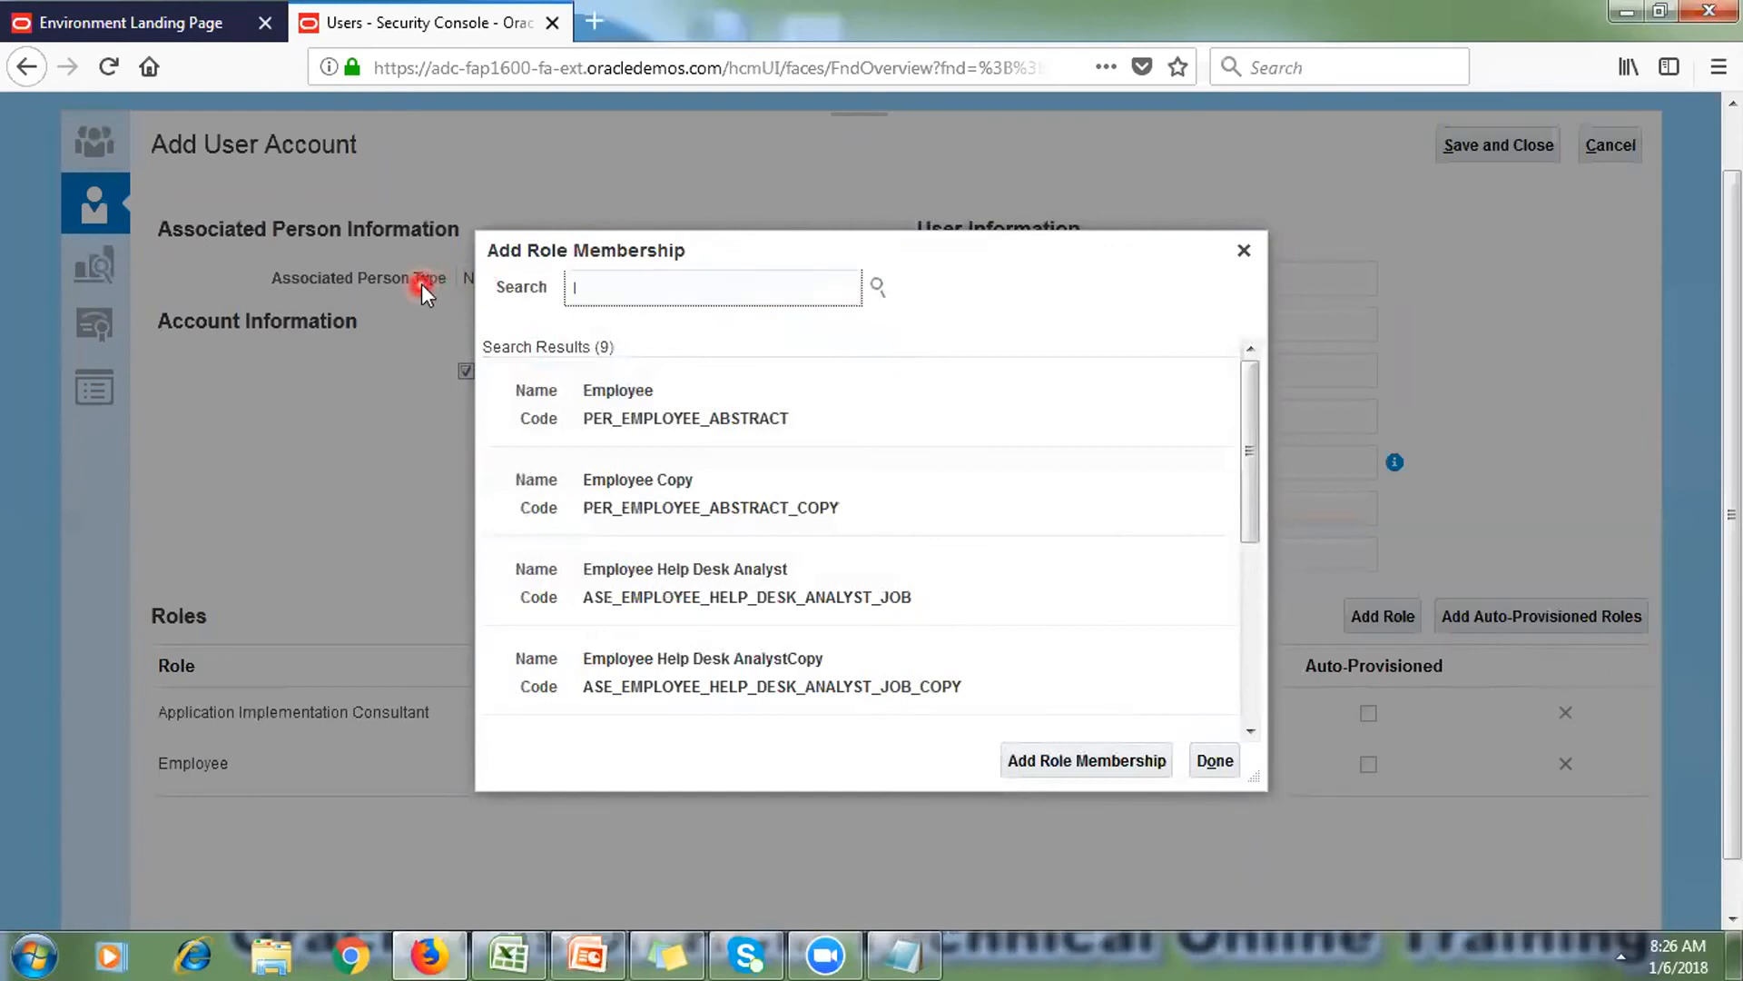
{"action": "type", "text": "T Security Manager"}
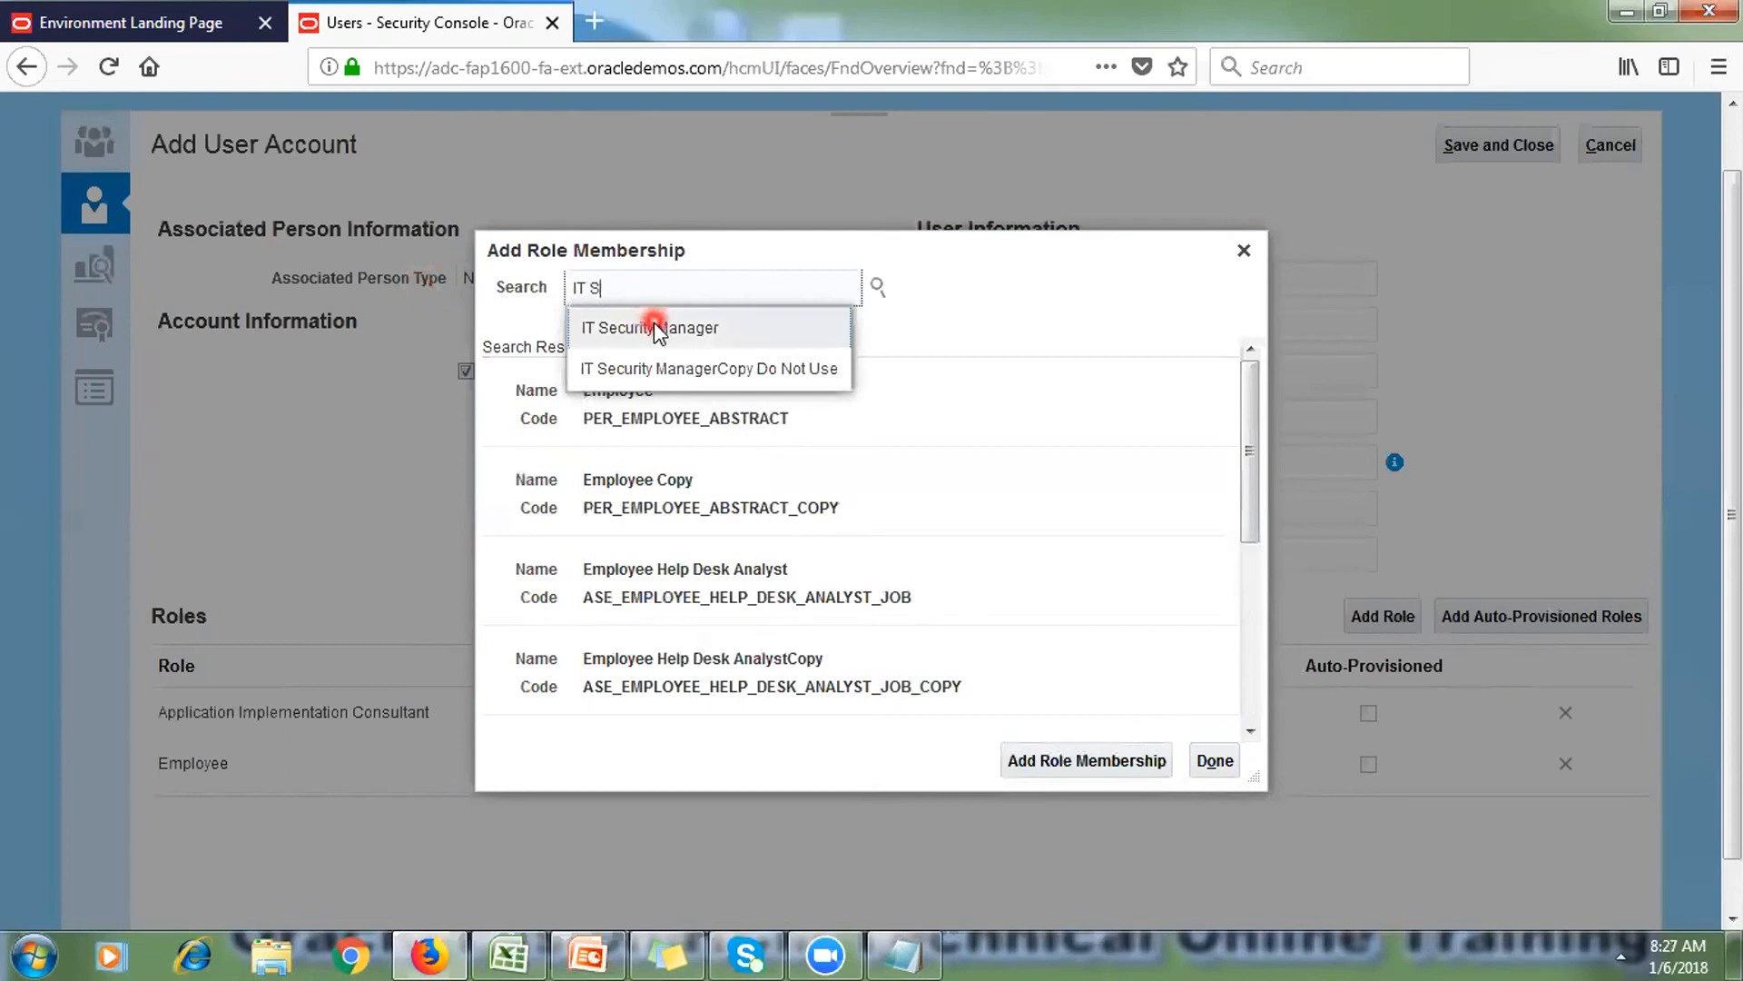
{"action": "left_click", "coordinate": [654, 325]}
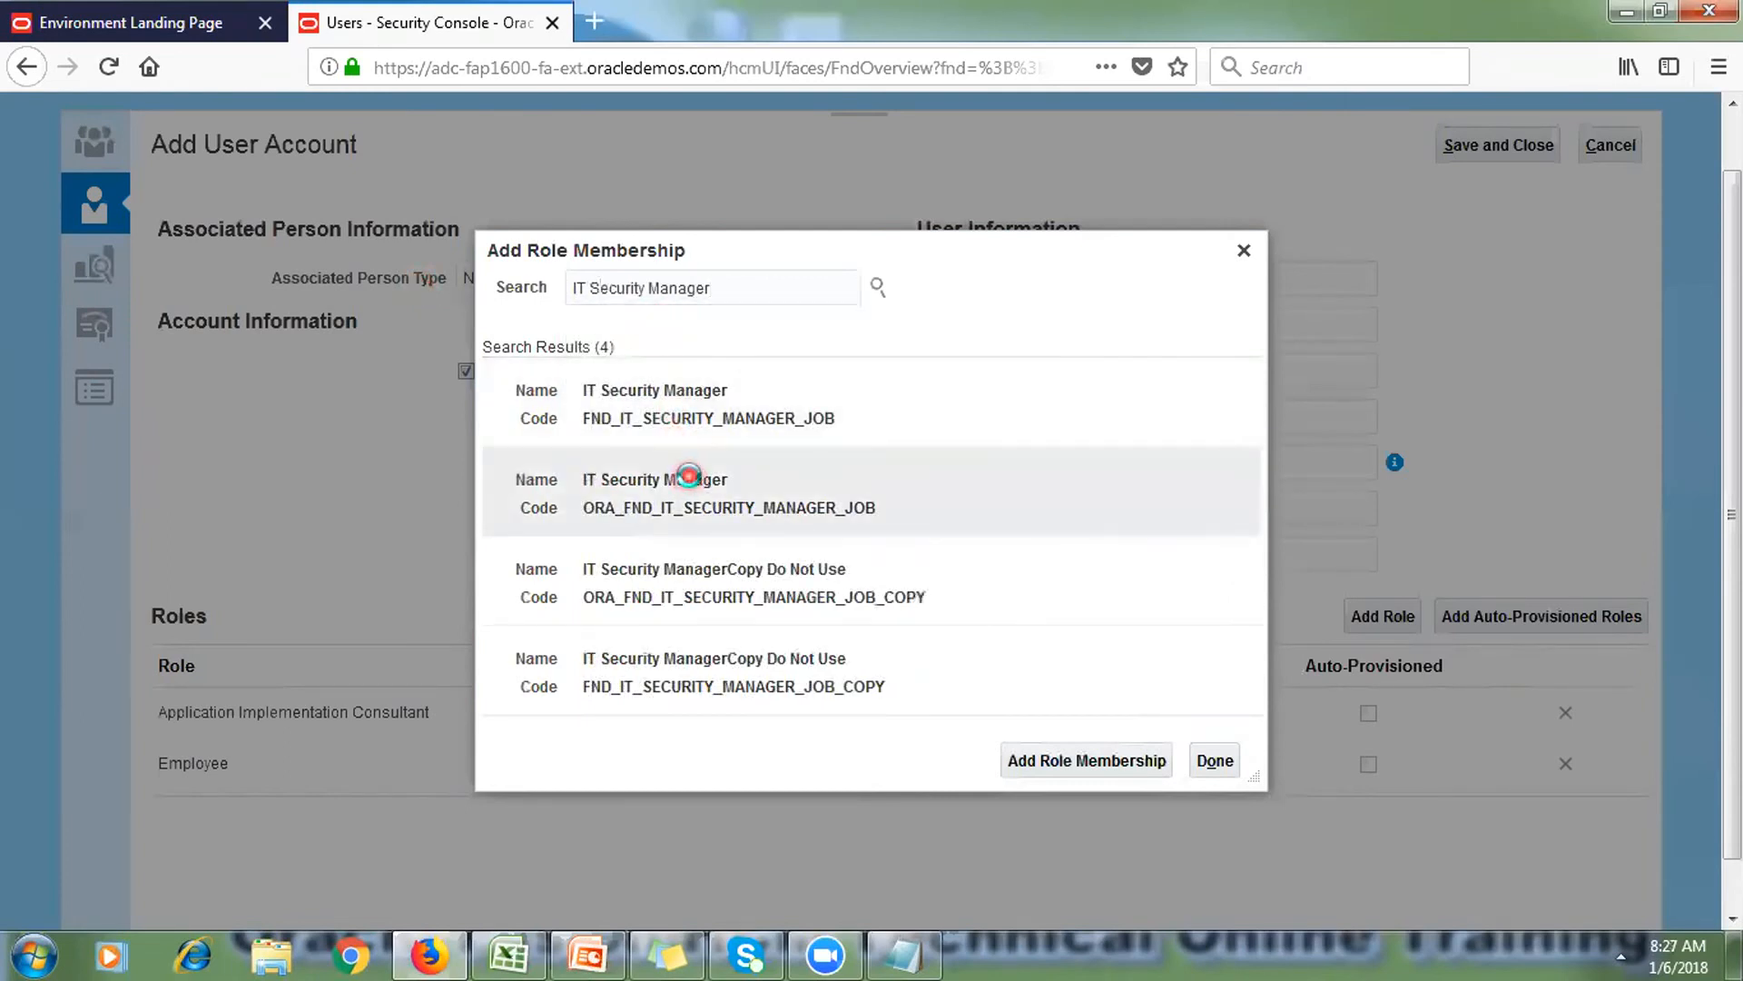
{"action": "left_click", "coordinate": [726, 474]}
{"action": "left_click", "coordinate": [1092, 763]}
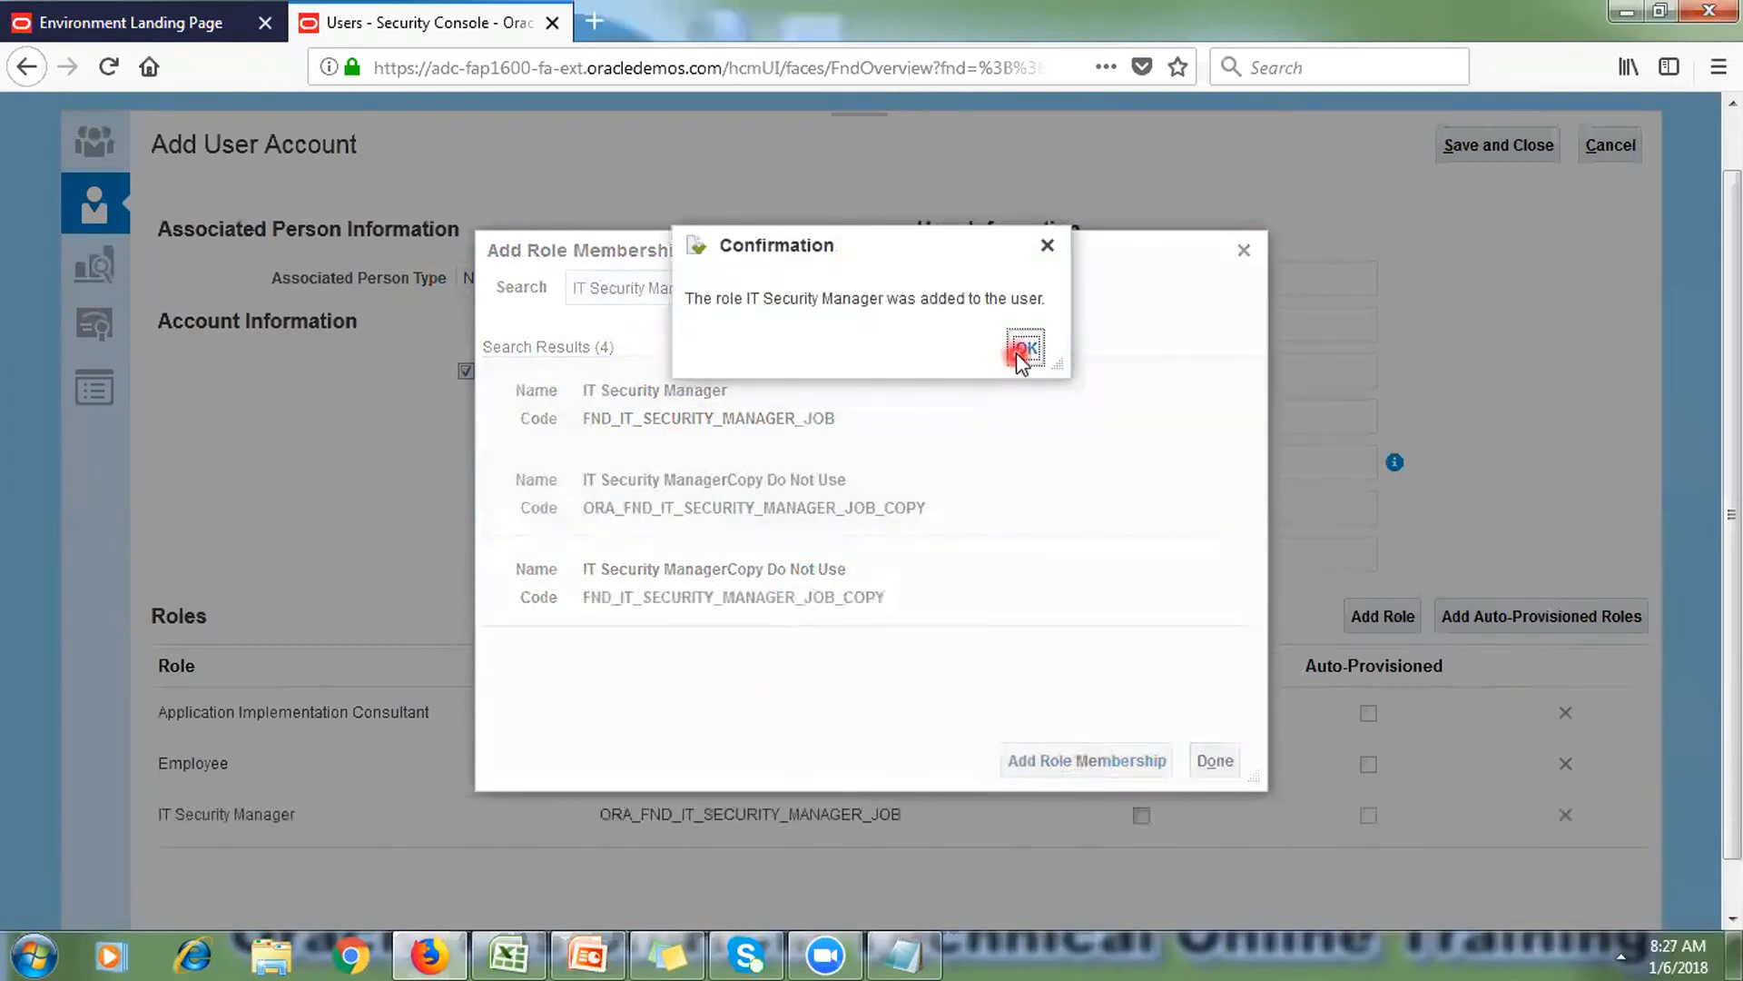
{"action": "left_click", "coordinate": [1023, 350]}
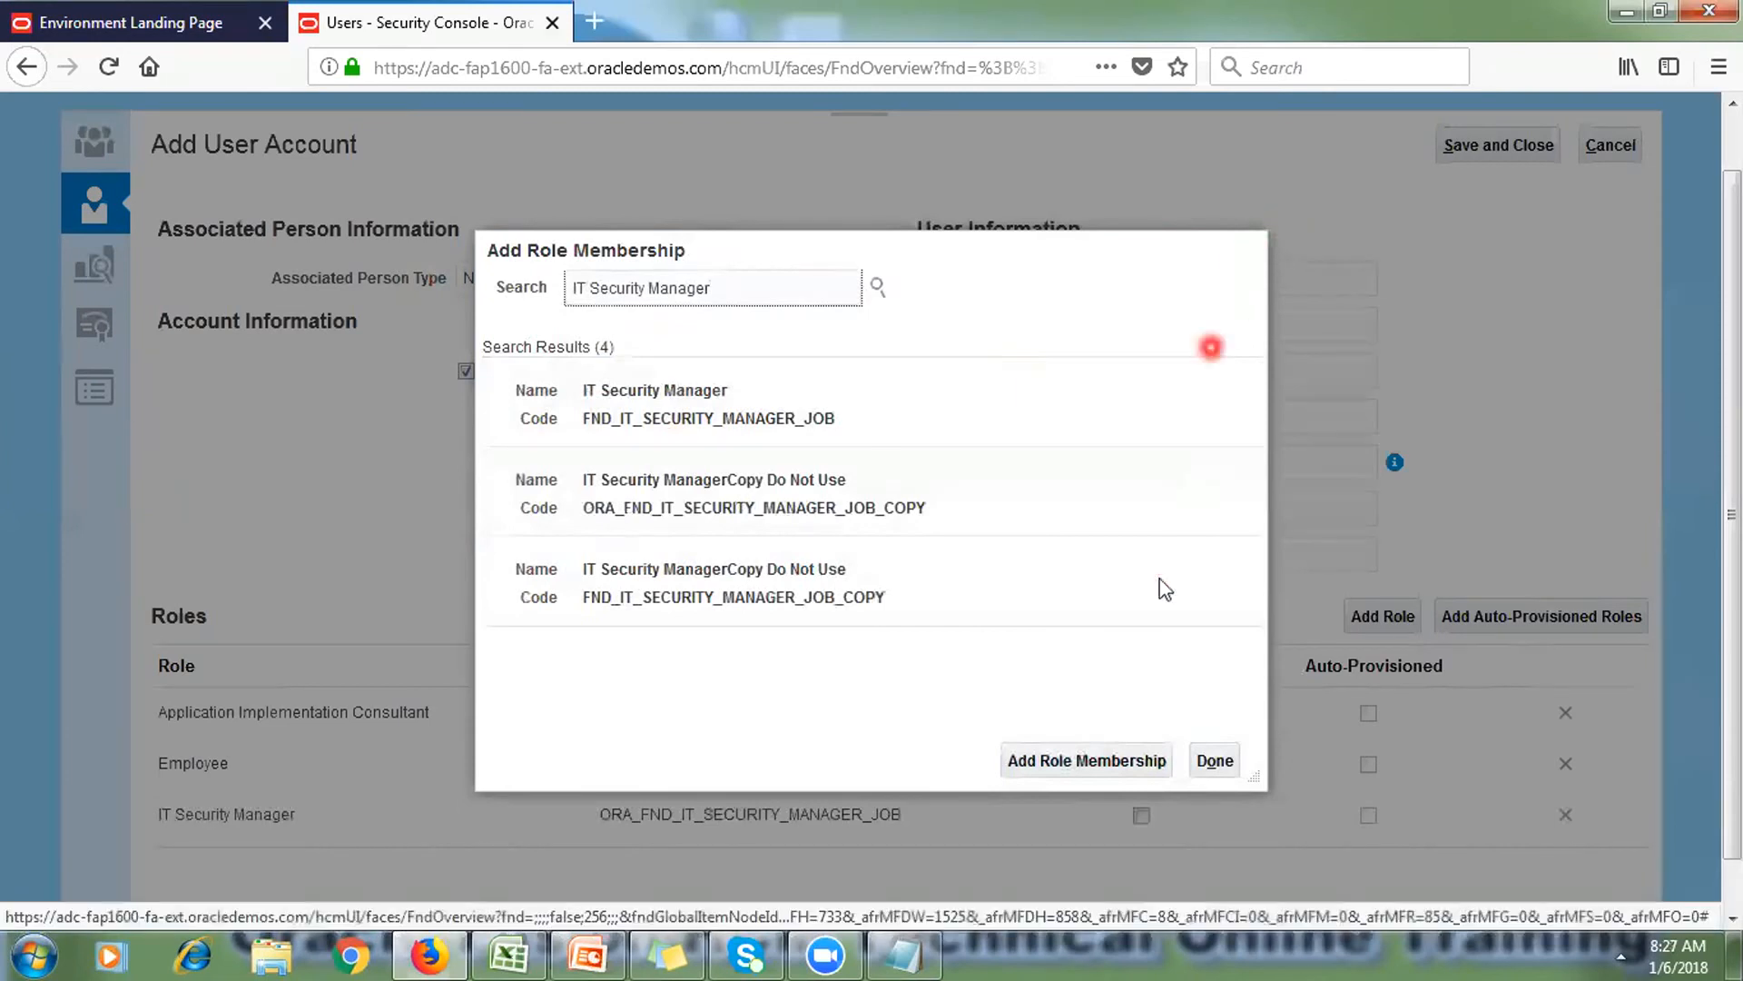
{"action": "left_click", "coordinate": [1213, 761]}
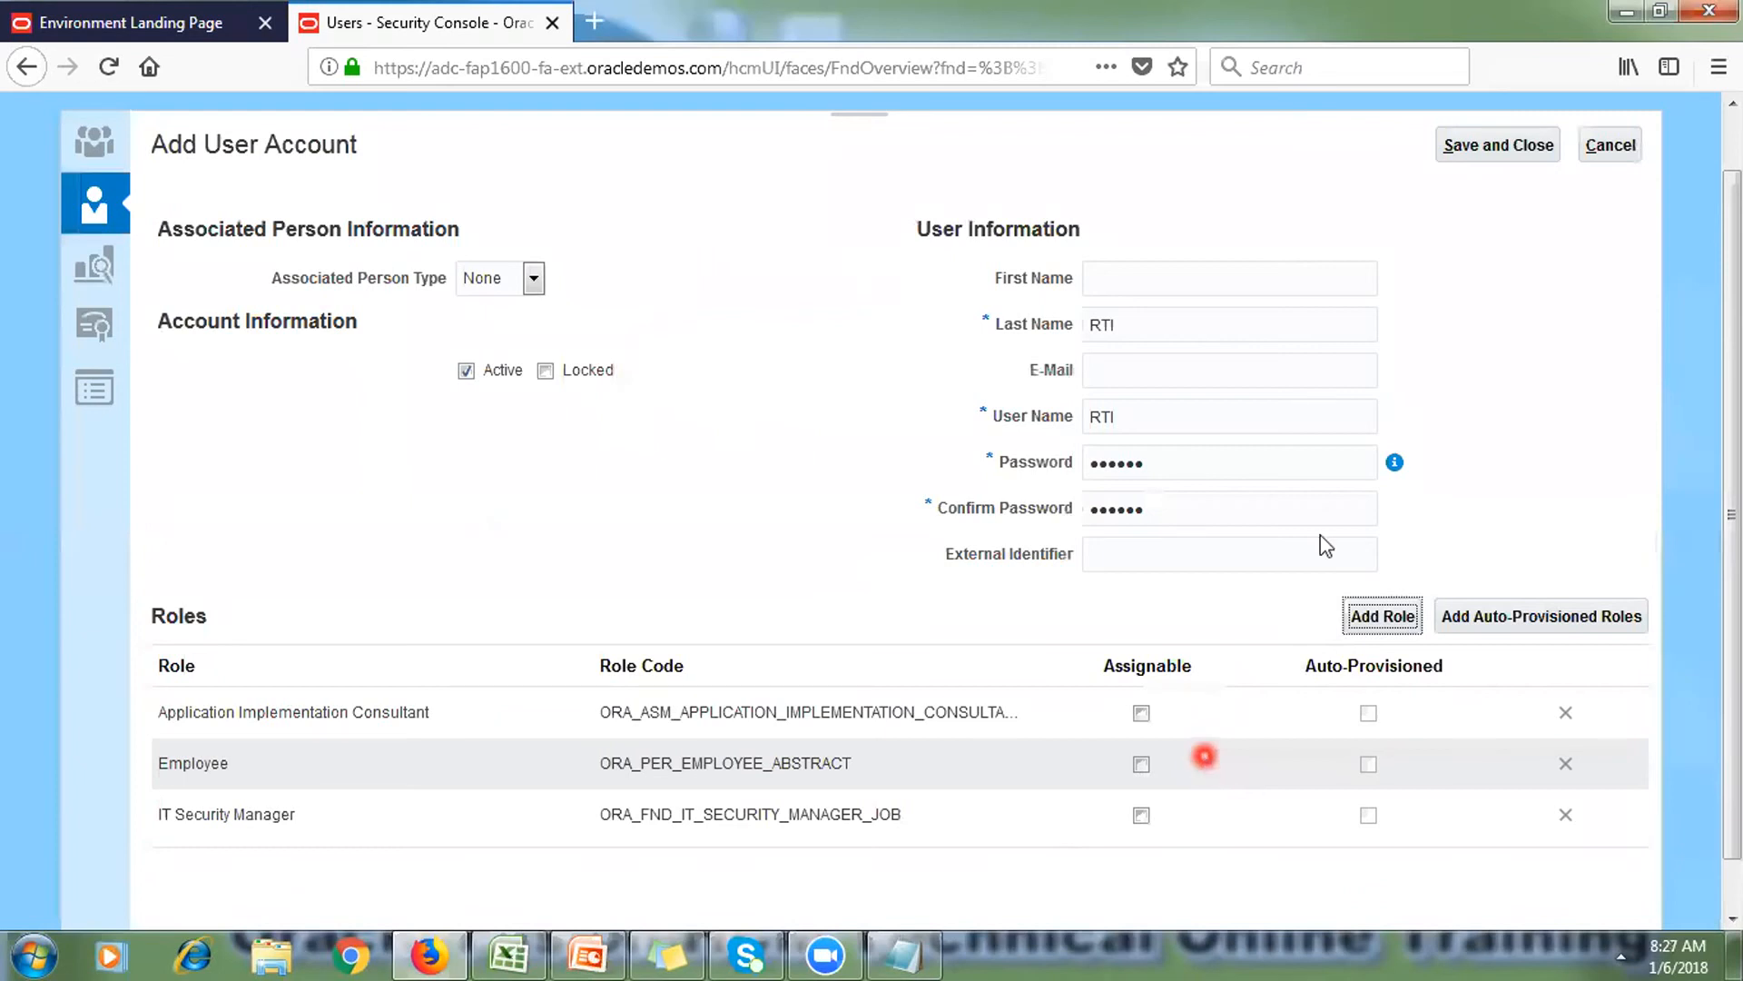
Step: Save and close the new RTI account, returning to the SCM User Accounts list
{"action": "left_click", "coordinate": [1512, 153]}
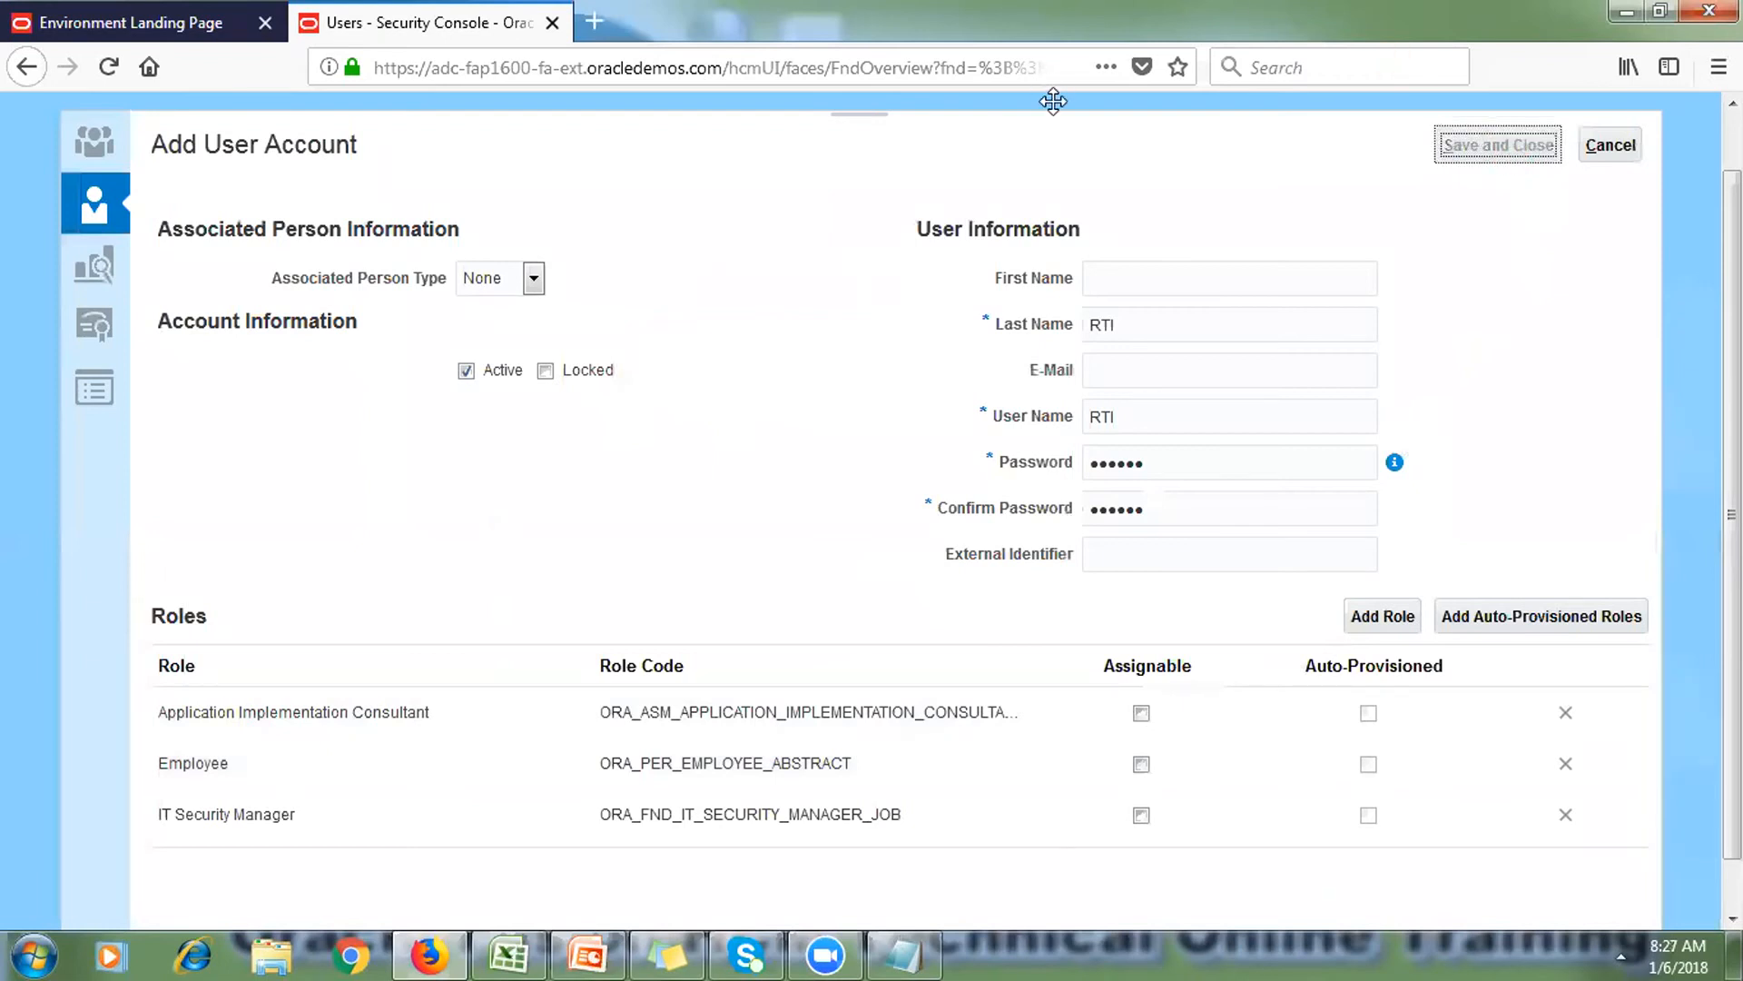
{"action": "left_click", "coordinate": [1062, 127]}
{"action": "left_click", "coordinate": [1731, 102]}
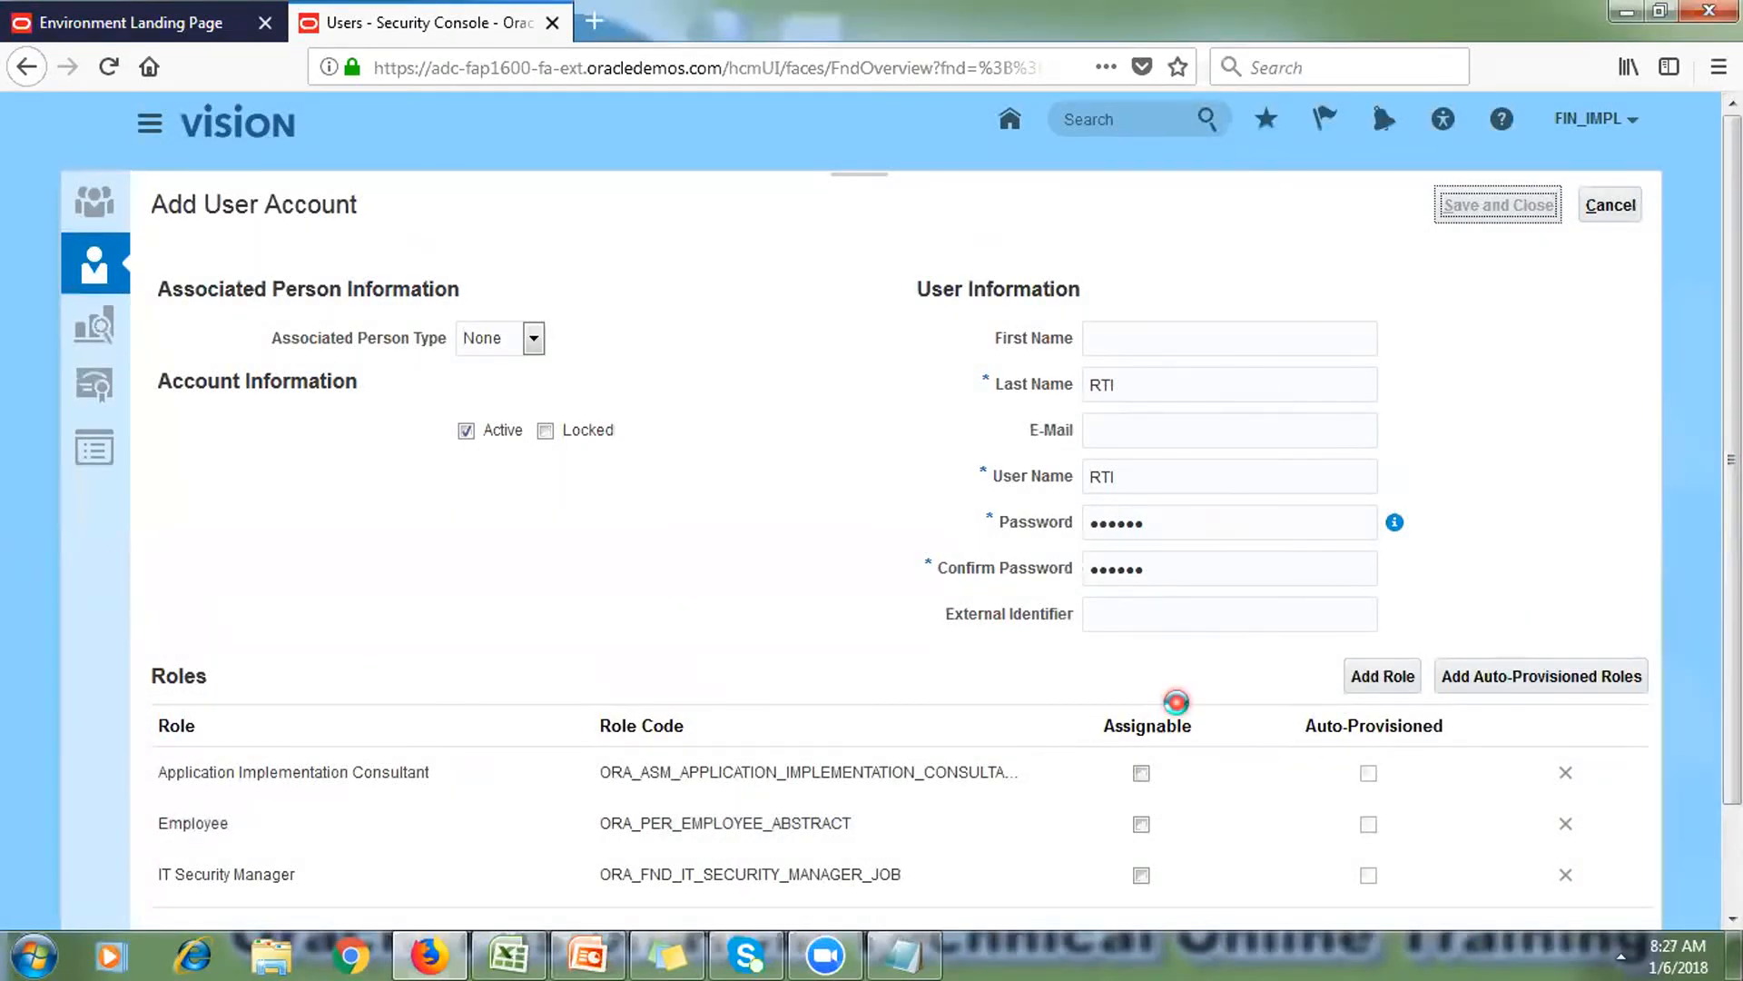
{"action": "left_click", "coordinate": [1632, 125]}
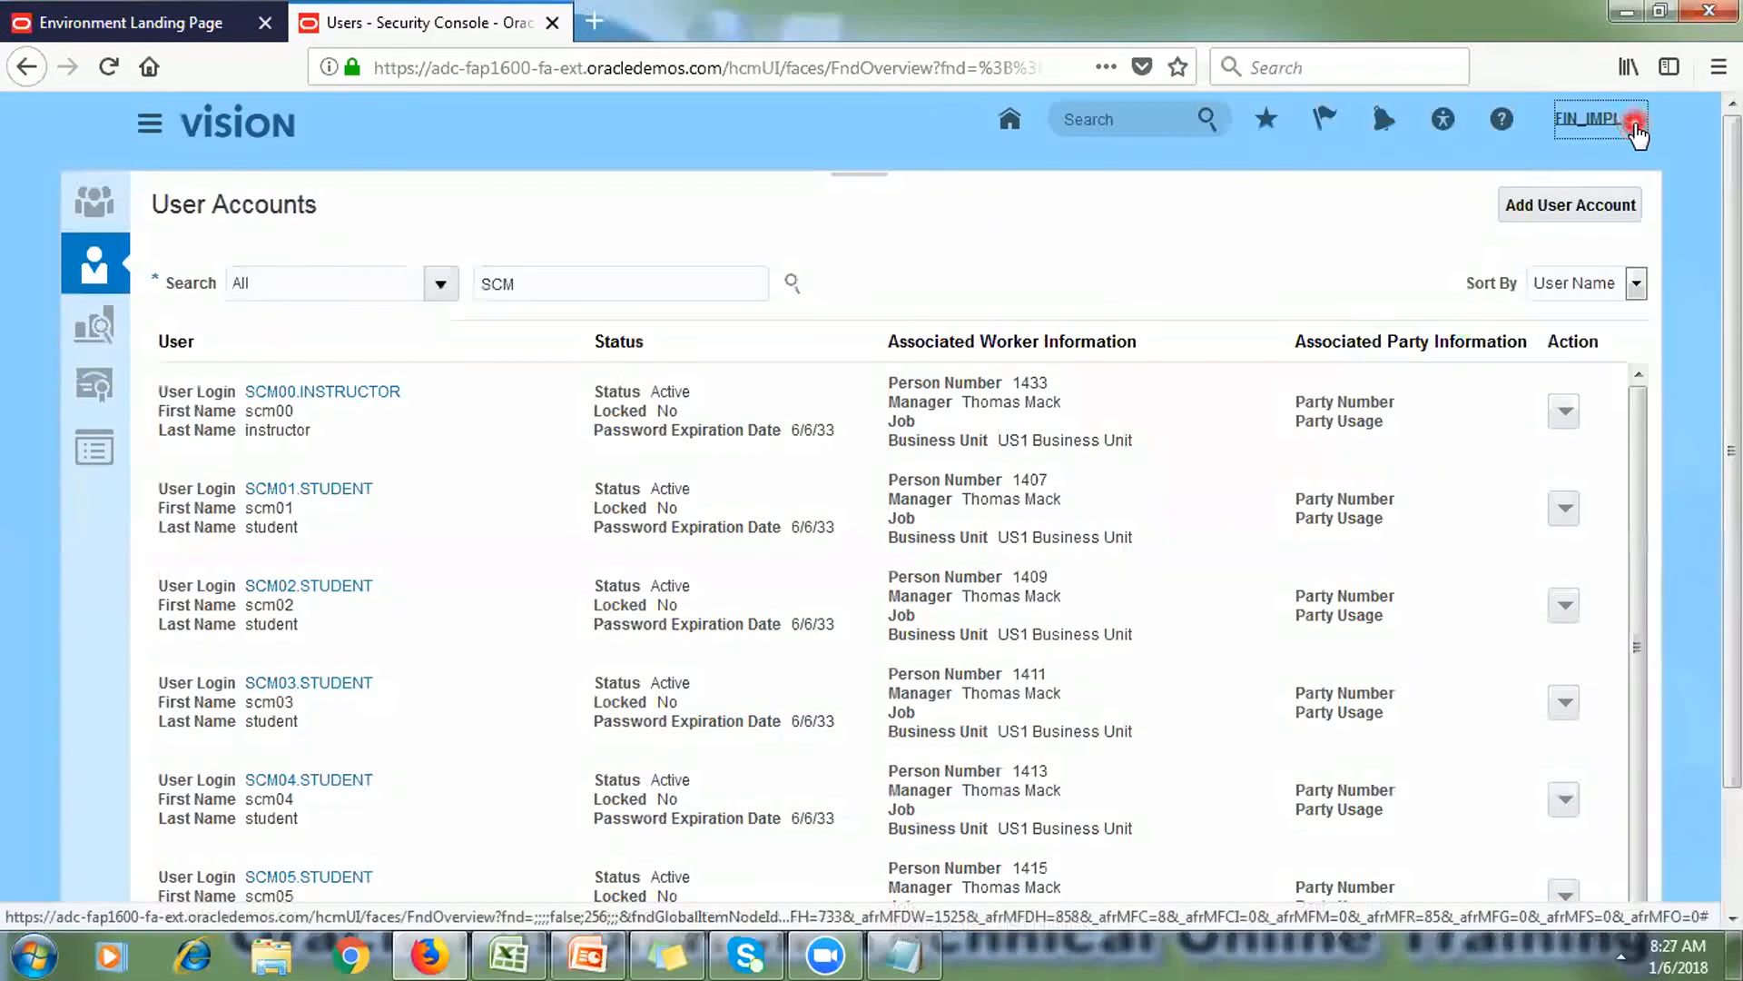
Step: Sign out of FIN_IMPL and sign back in as user RTI with its password
{"action": "left_click", "coordinate": [1596, 169]}
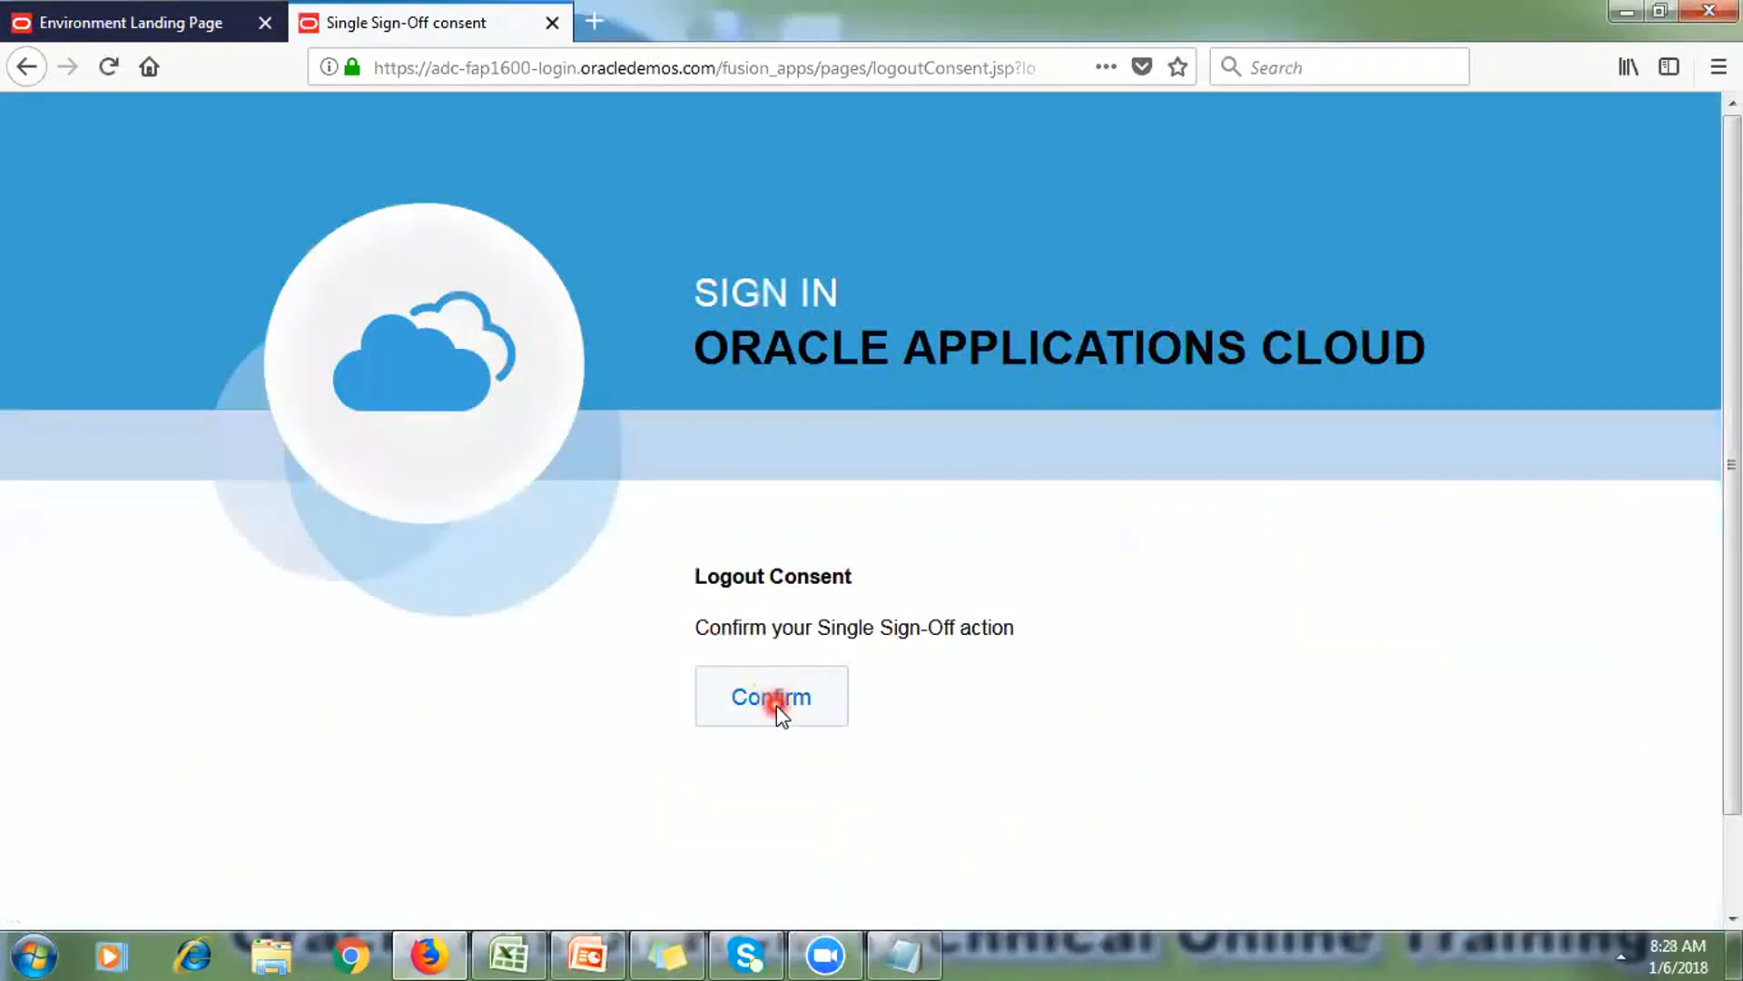
{"action": "left_click", "coordinate": [776, 706]}
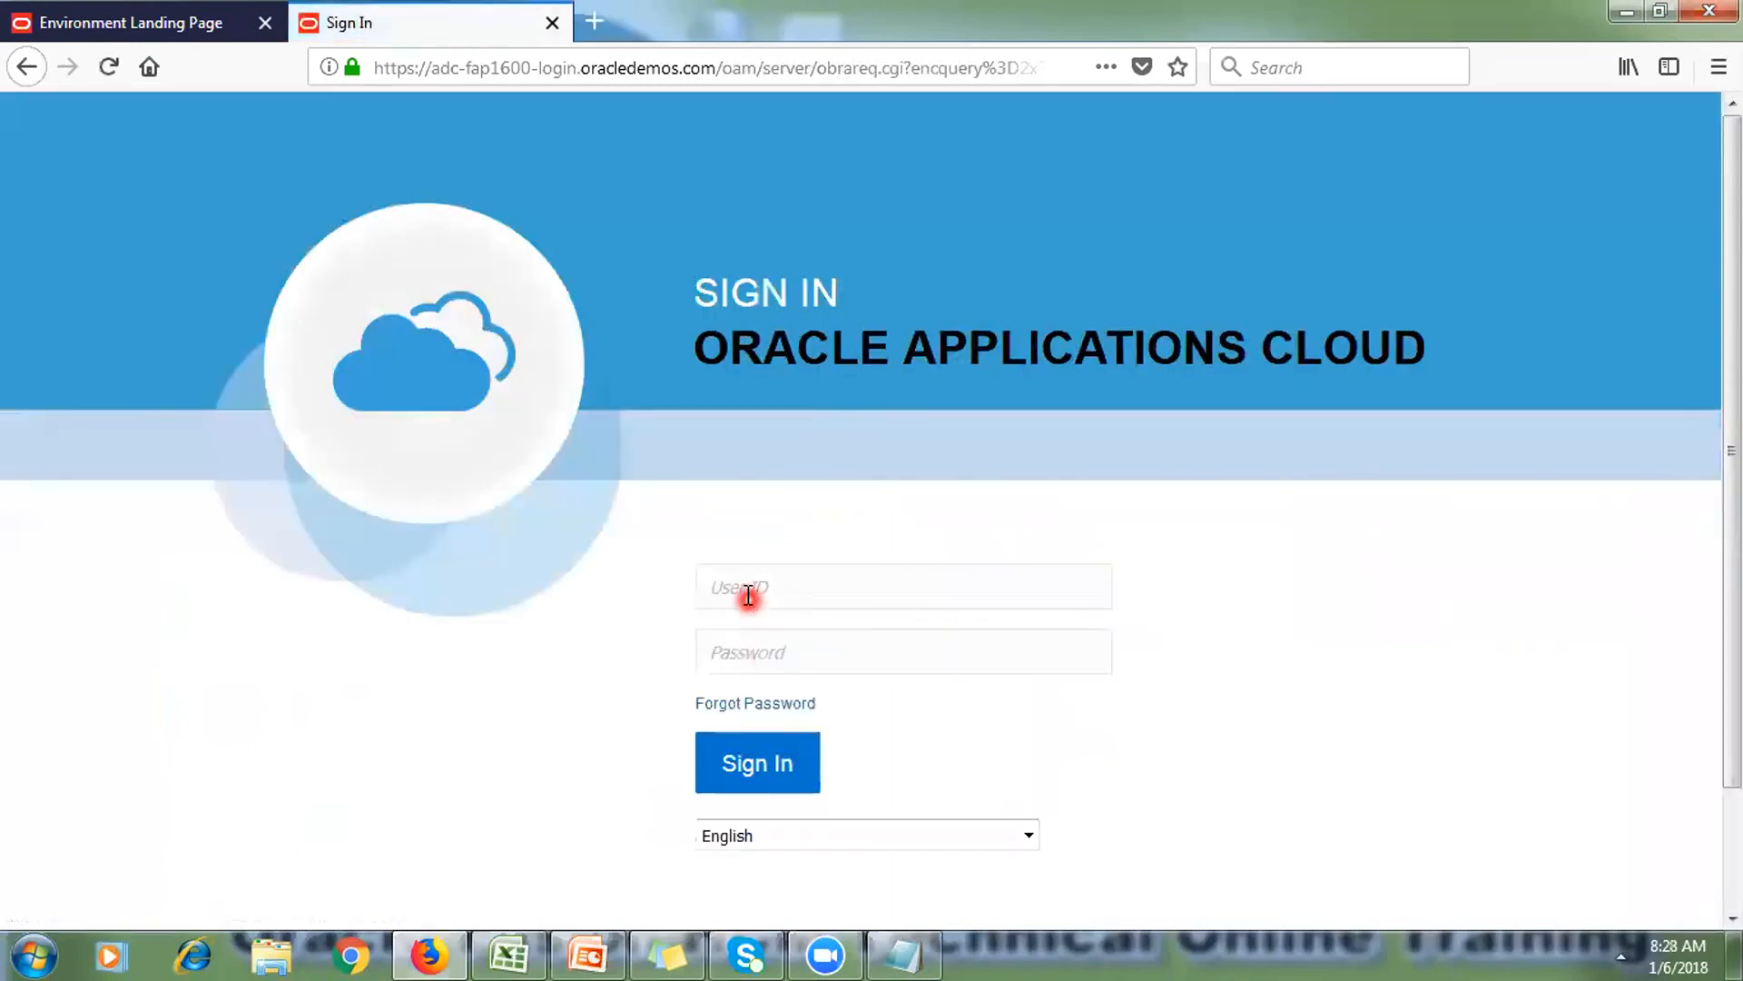
{"action": "left_click", "coordinate": [745, 595]}
{"action": "type", "text": "RTI••••••••"}
{"action": "key", "text": "Return"}
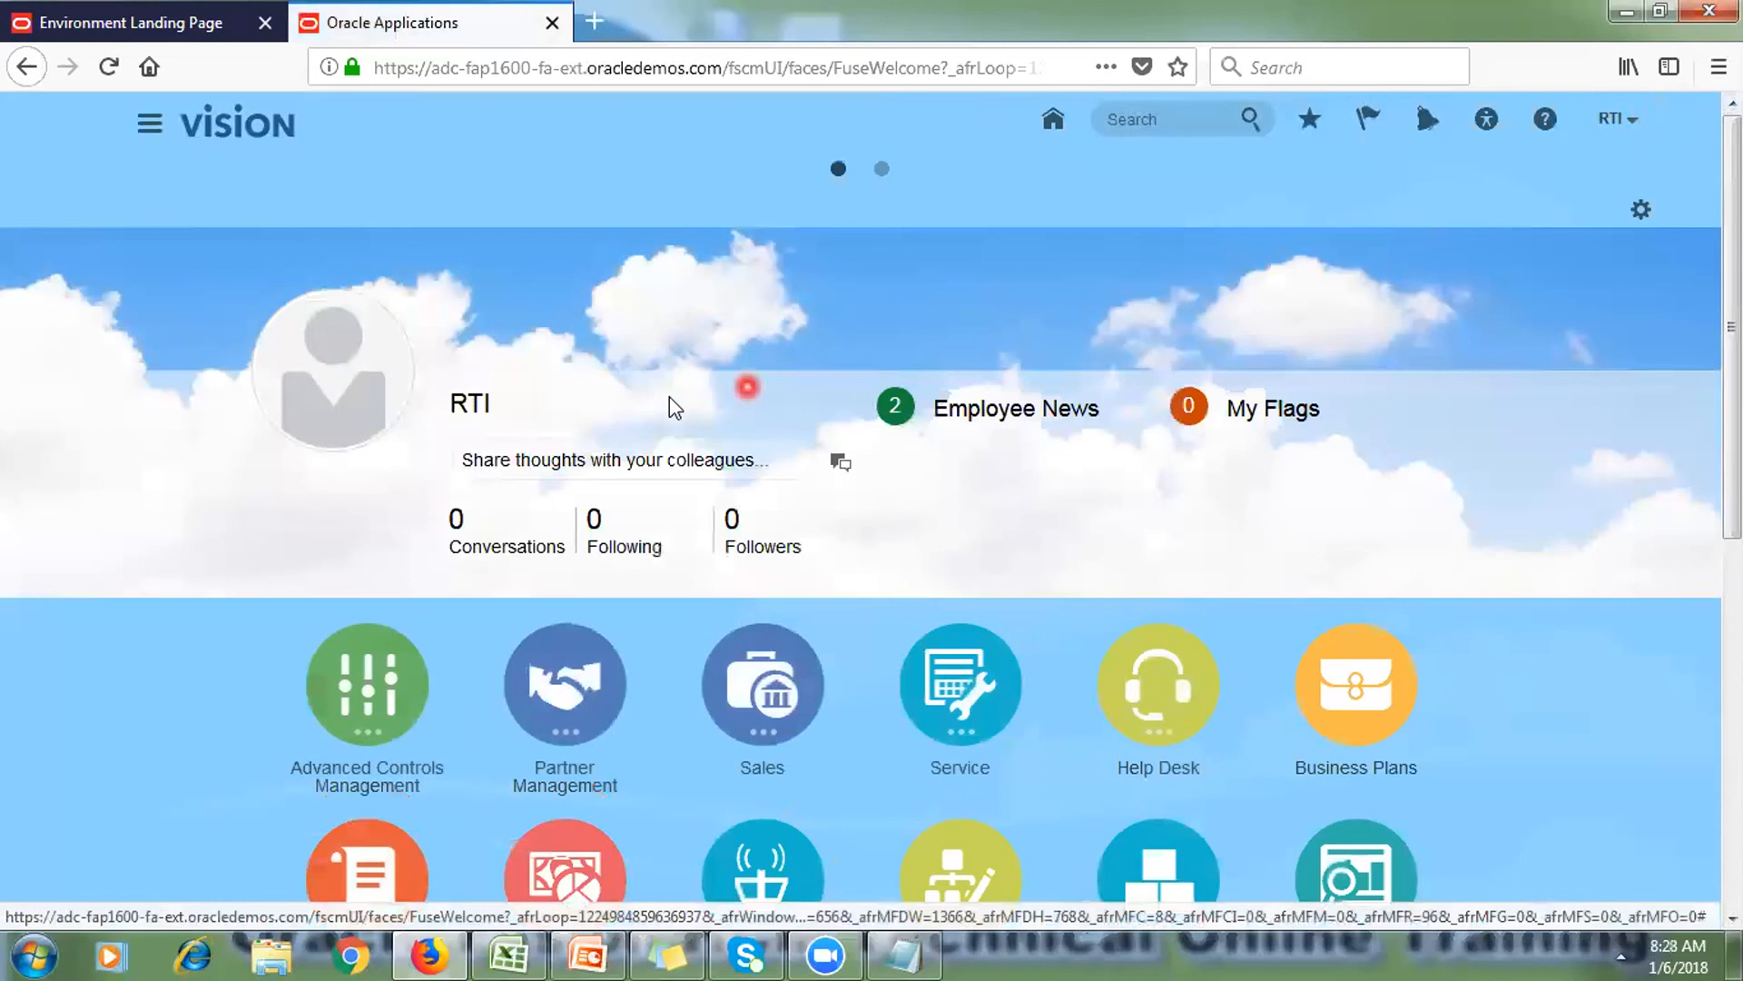
Step: Open RTI's Navigator and scroll to the Tools section listing Security Console
{"action": "left_click", "coordinate": [142, 132]}
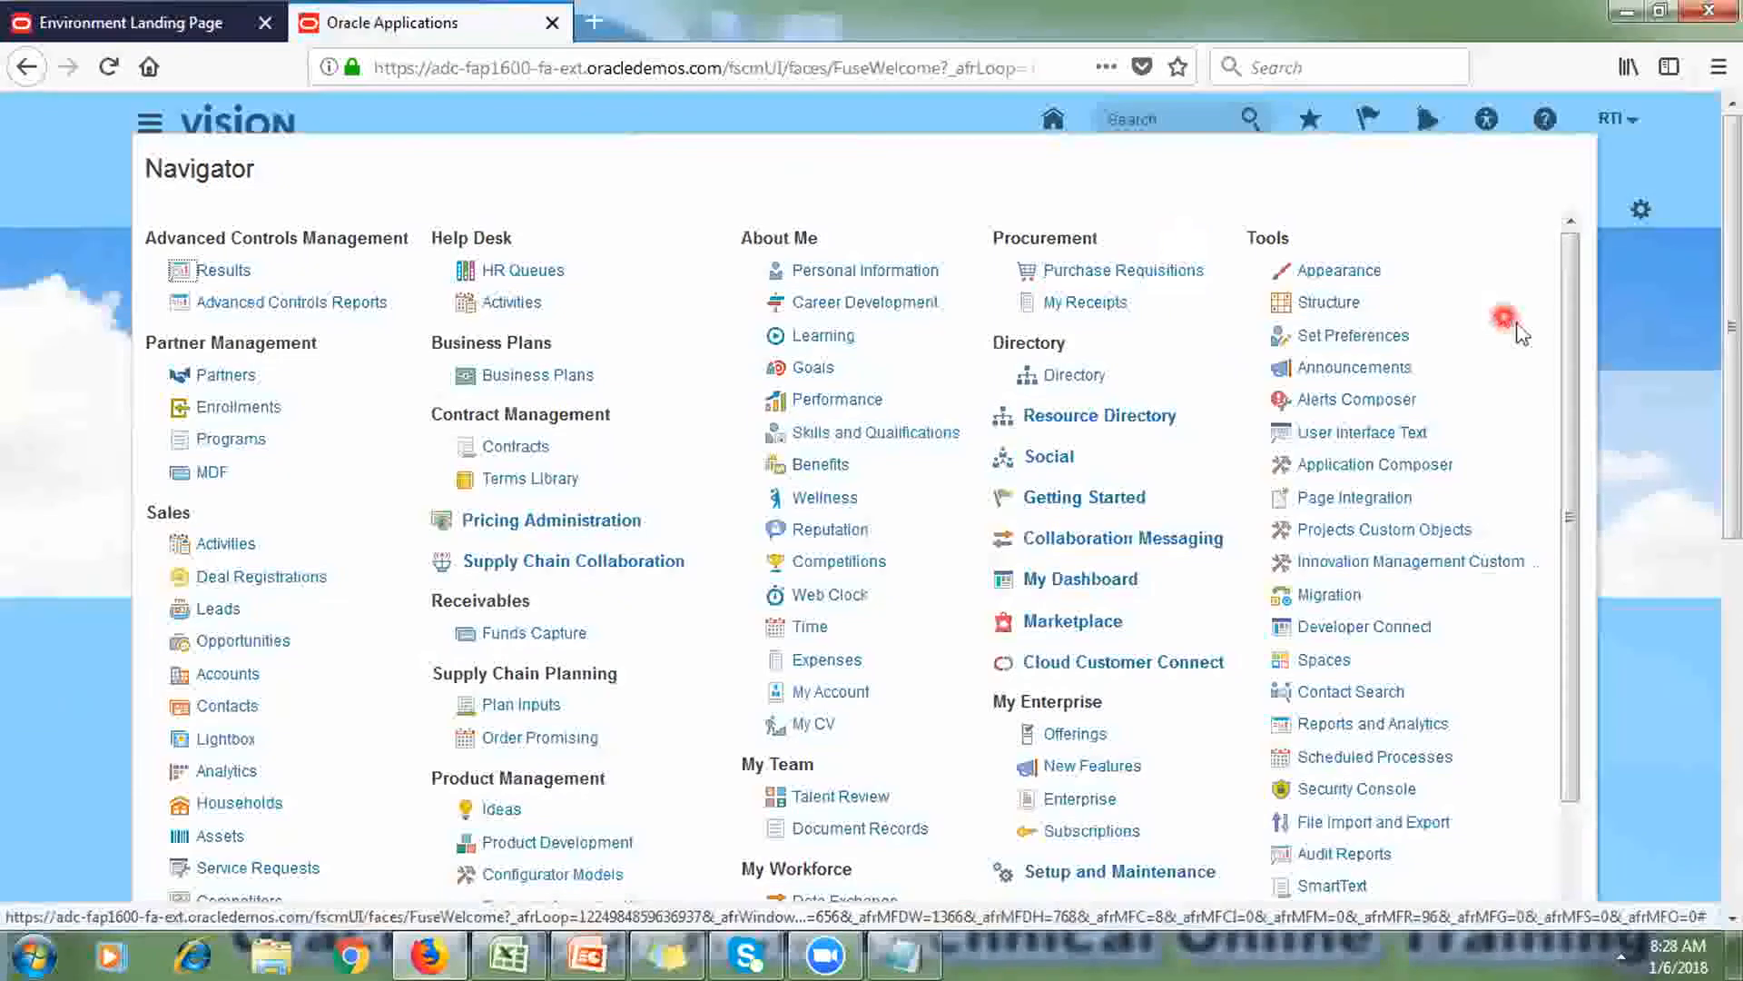
{"action": "left_click_drag", "start_coordinate": [1572, 334], "coordinate": [1598, 509]}
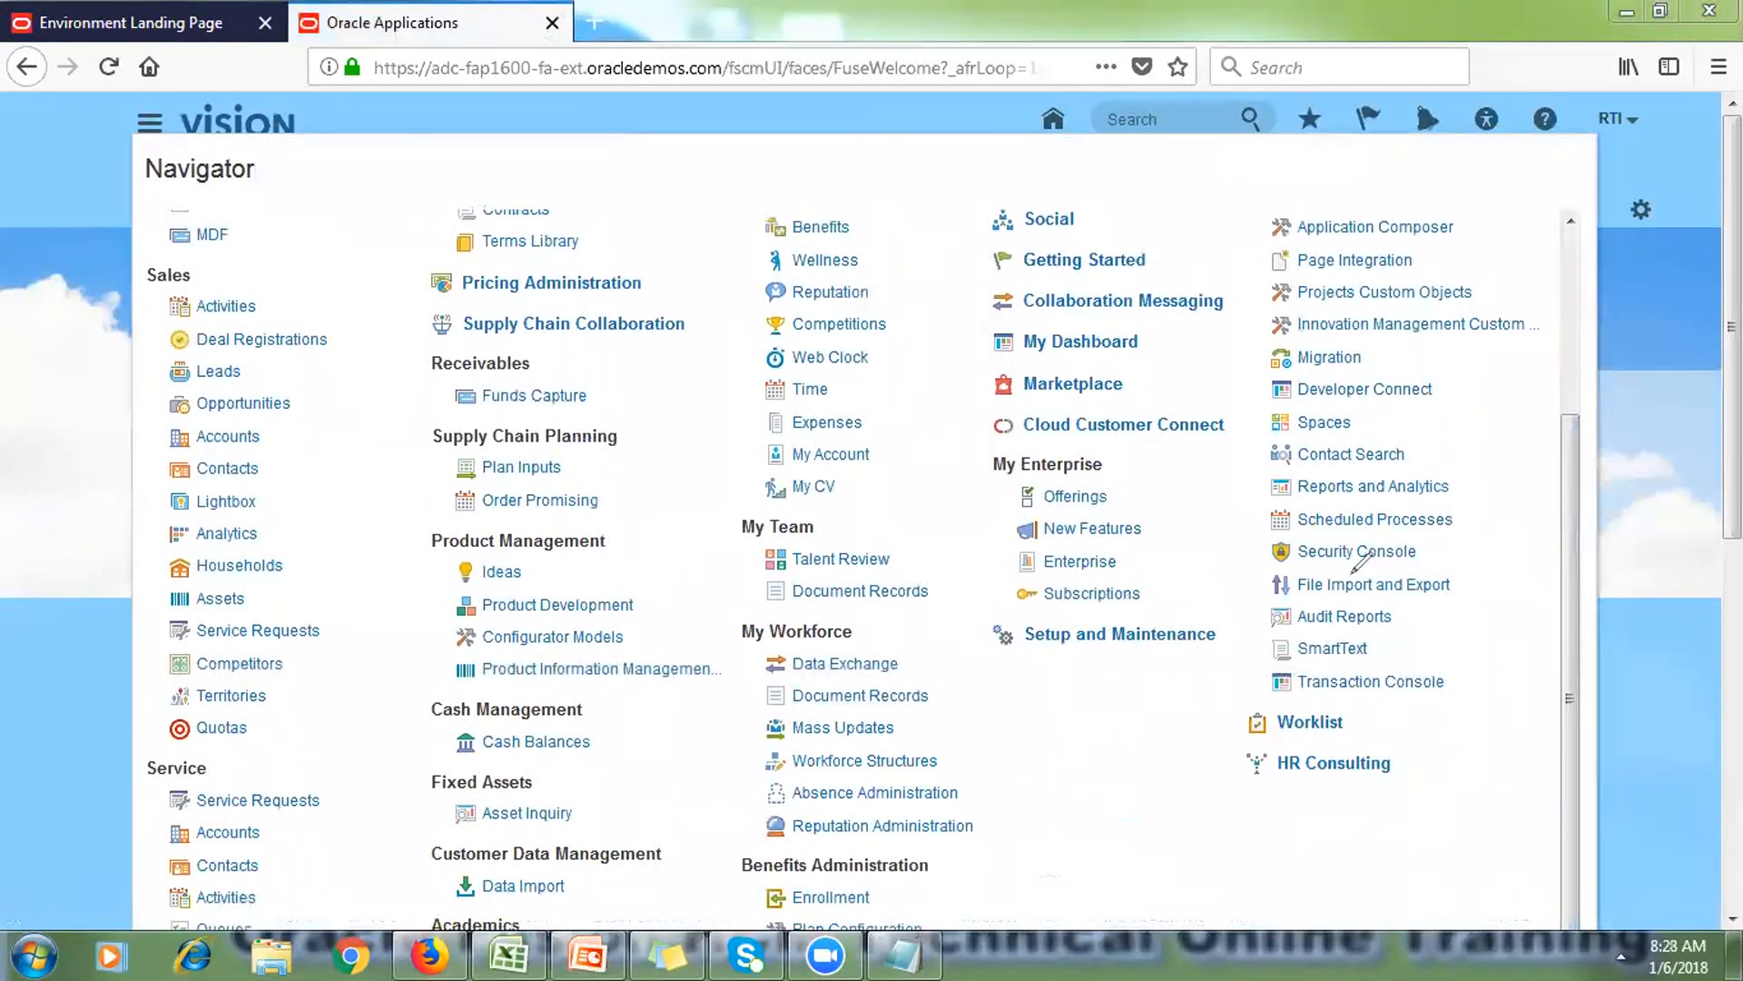
{"action": "mouse_move", "coordinate": [1275, 572]}
{"action": "left_mouse_down"}
{"action": "mouse_move", "coordinate": [1453, 536]}
{"action": "mouse_move", "coordinate": [1273, 542]}
{"action": "mouse_move", "coordinate": [1296, 563]}
{"action": "left_mouse_up"}
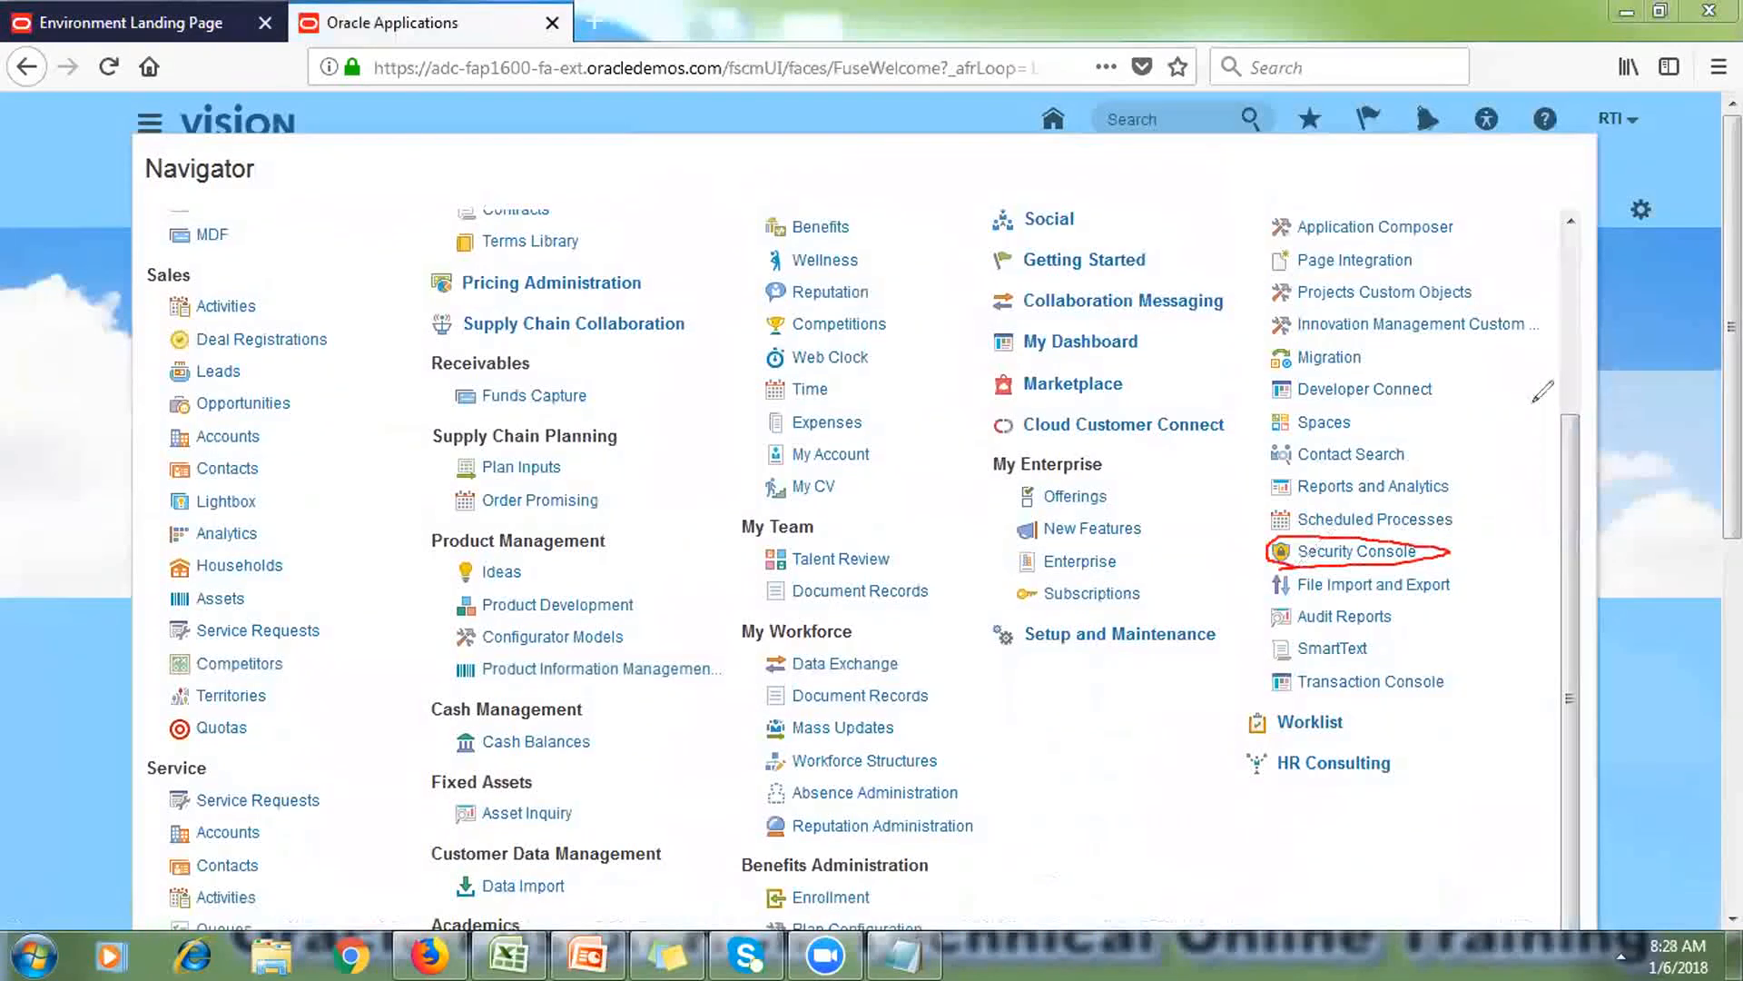
{"action": "mouse_move", "coordinate": [1451, 486]}
{"action": "left_mouse_down"}
{"action": "mouse_move", "coordinate": [1473, 500]}
{"action": "mouse_move", "coordinate": [1461, 521]}
{"action": "left_mouse_up"}
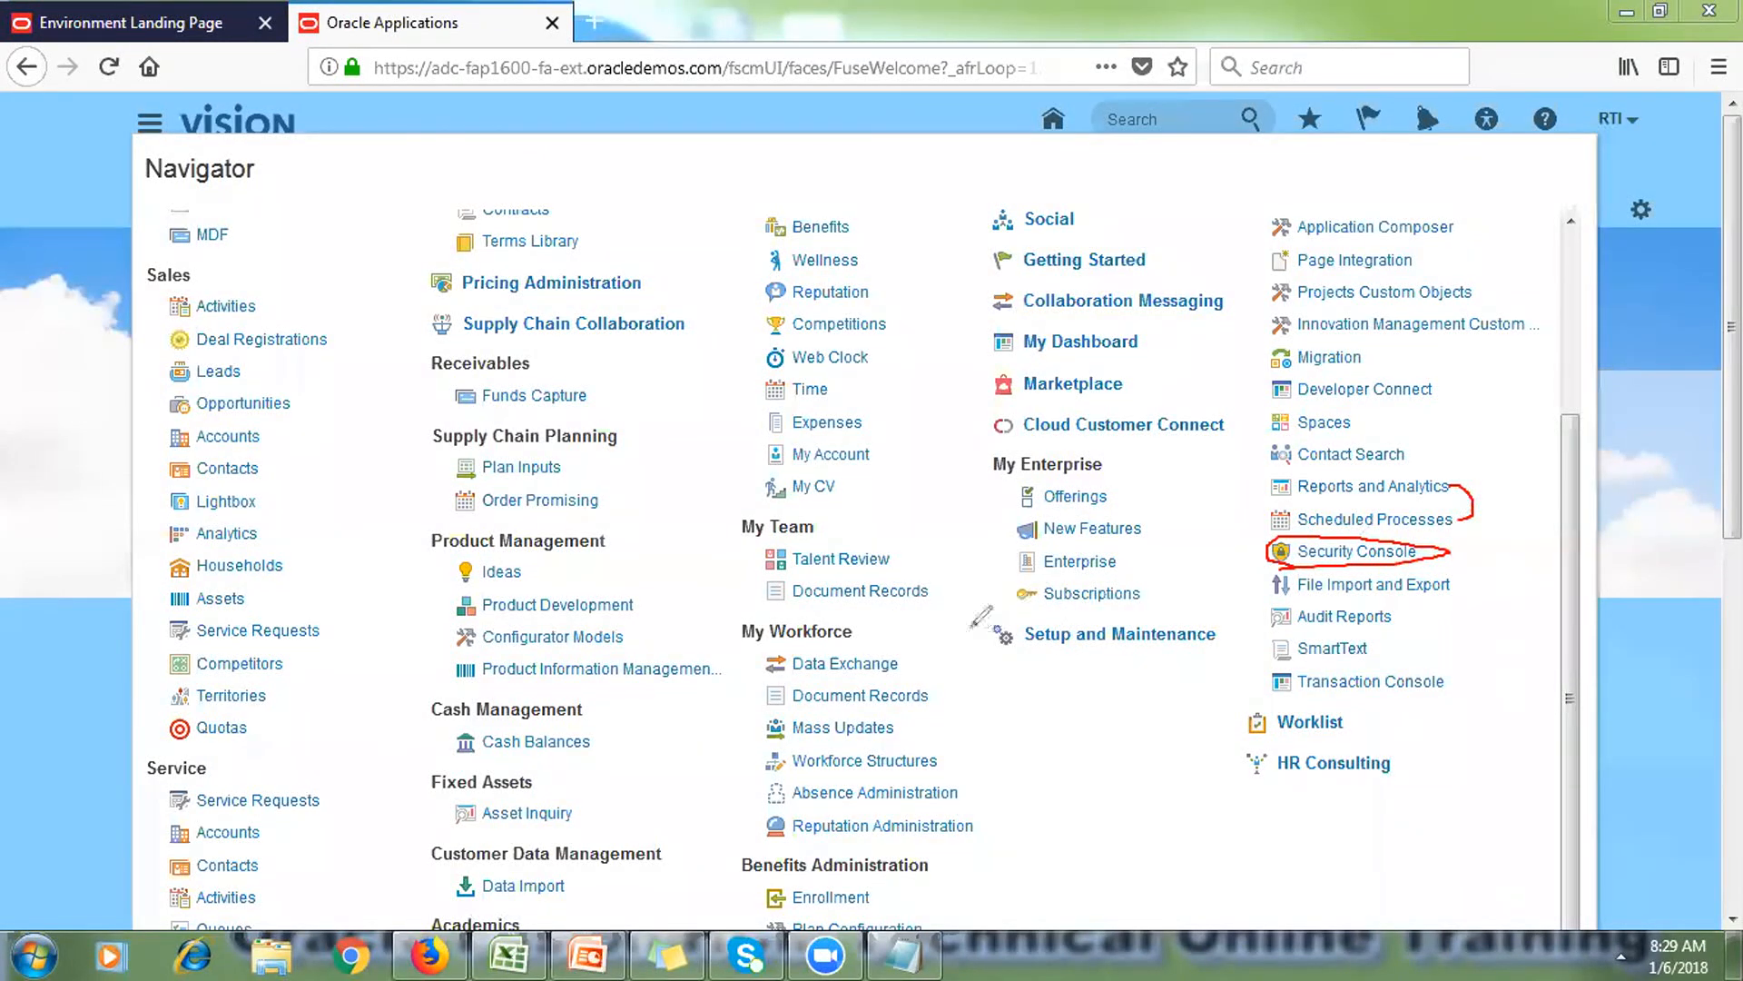
{"action": "mouse_move", "coordinate": [956, 626]}
{"action": "left_mouse_down"}
{"action": "mouse_move", "coordinate": [1312, 613]}
{"action": "mouse_move", "coordinate": [1026, 713]}
{"action": "mouse_move", "coordinate": [969, 642]}
{"action": "left_mouse_up"}
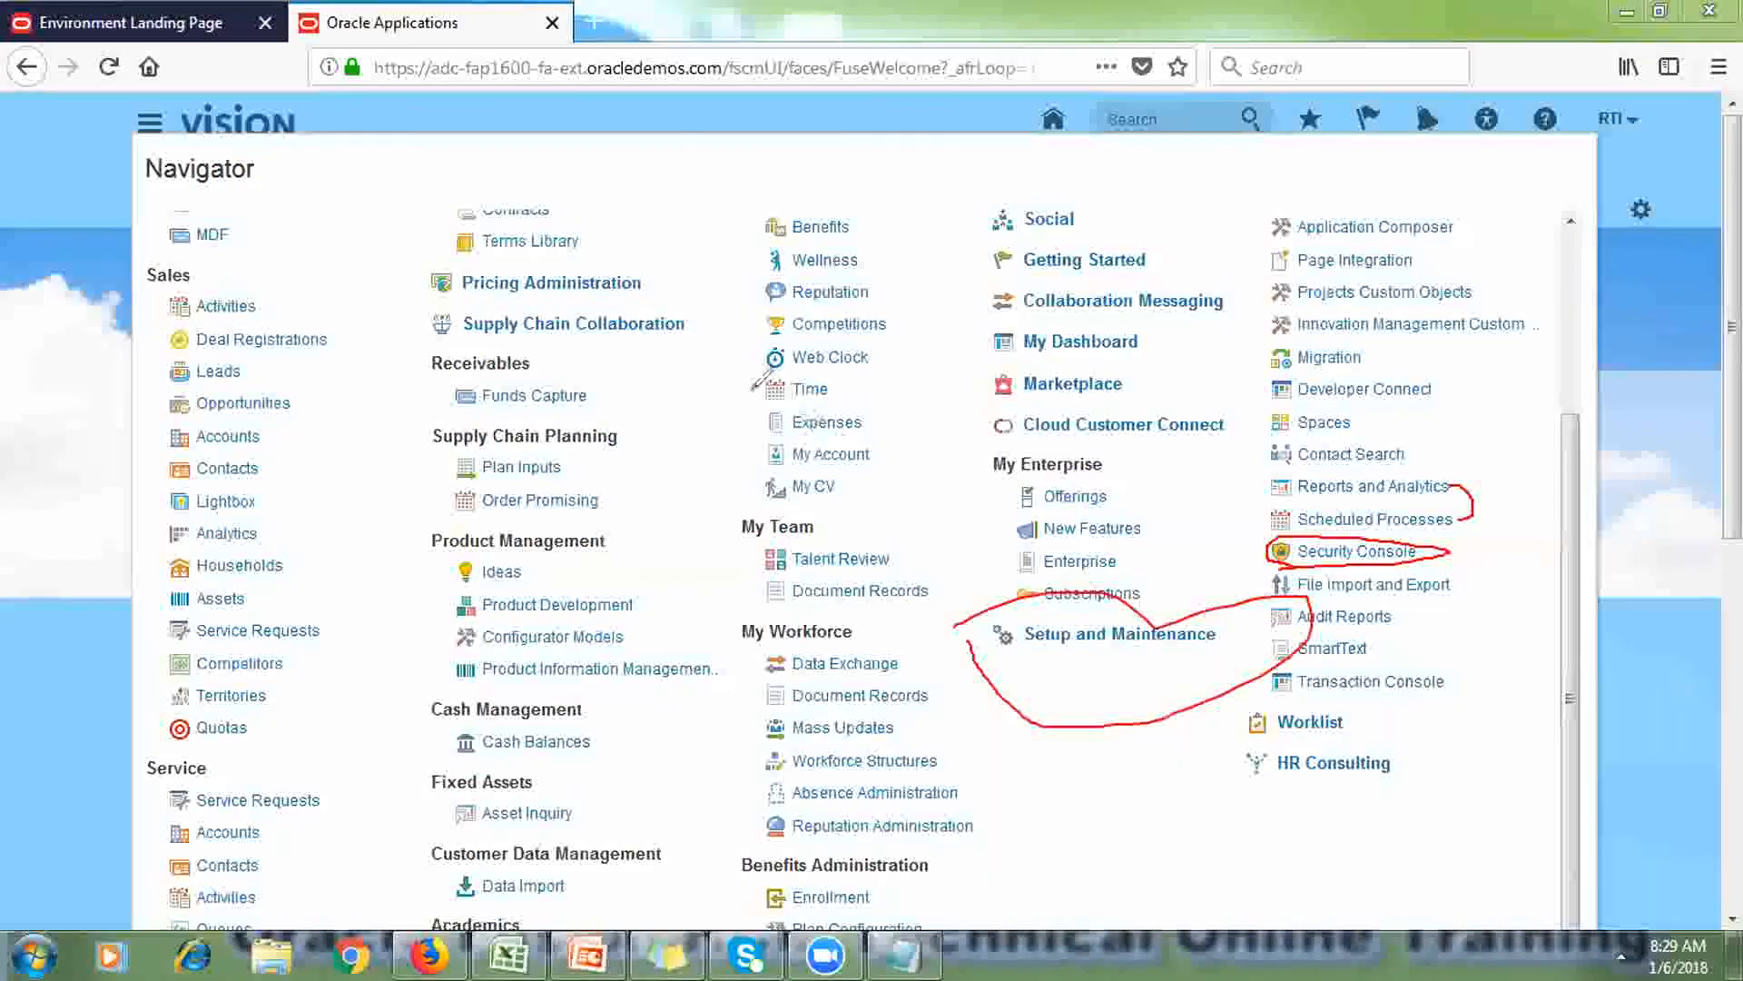
{"action": "mouse_move", "coordinate": [524, 232]}
{"action": "left_mouse_down"}
{"action": "mouse_move", "coordinate": [221, 546]}
{"action": "mouse_move", "coordinate": [740, 858]}
{"action": "mouse_move", "coordinate": [626, 272]}
{"action": "left_mouse_up"}
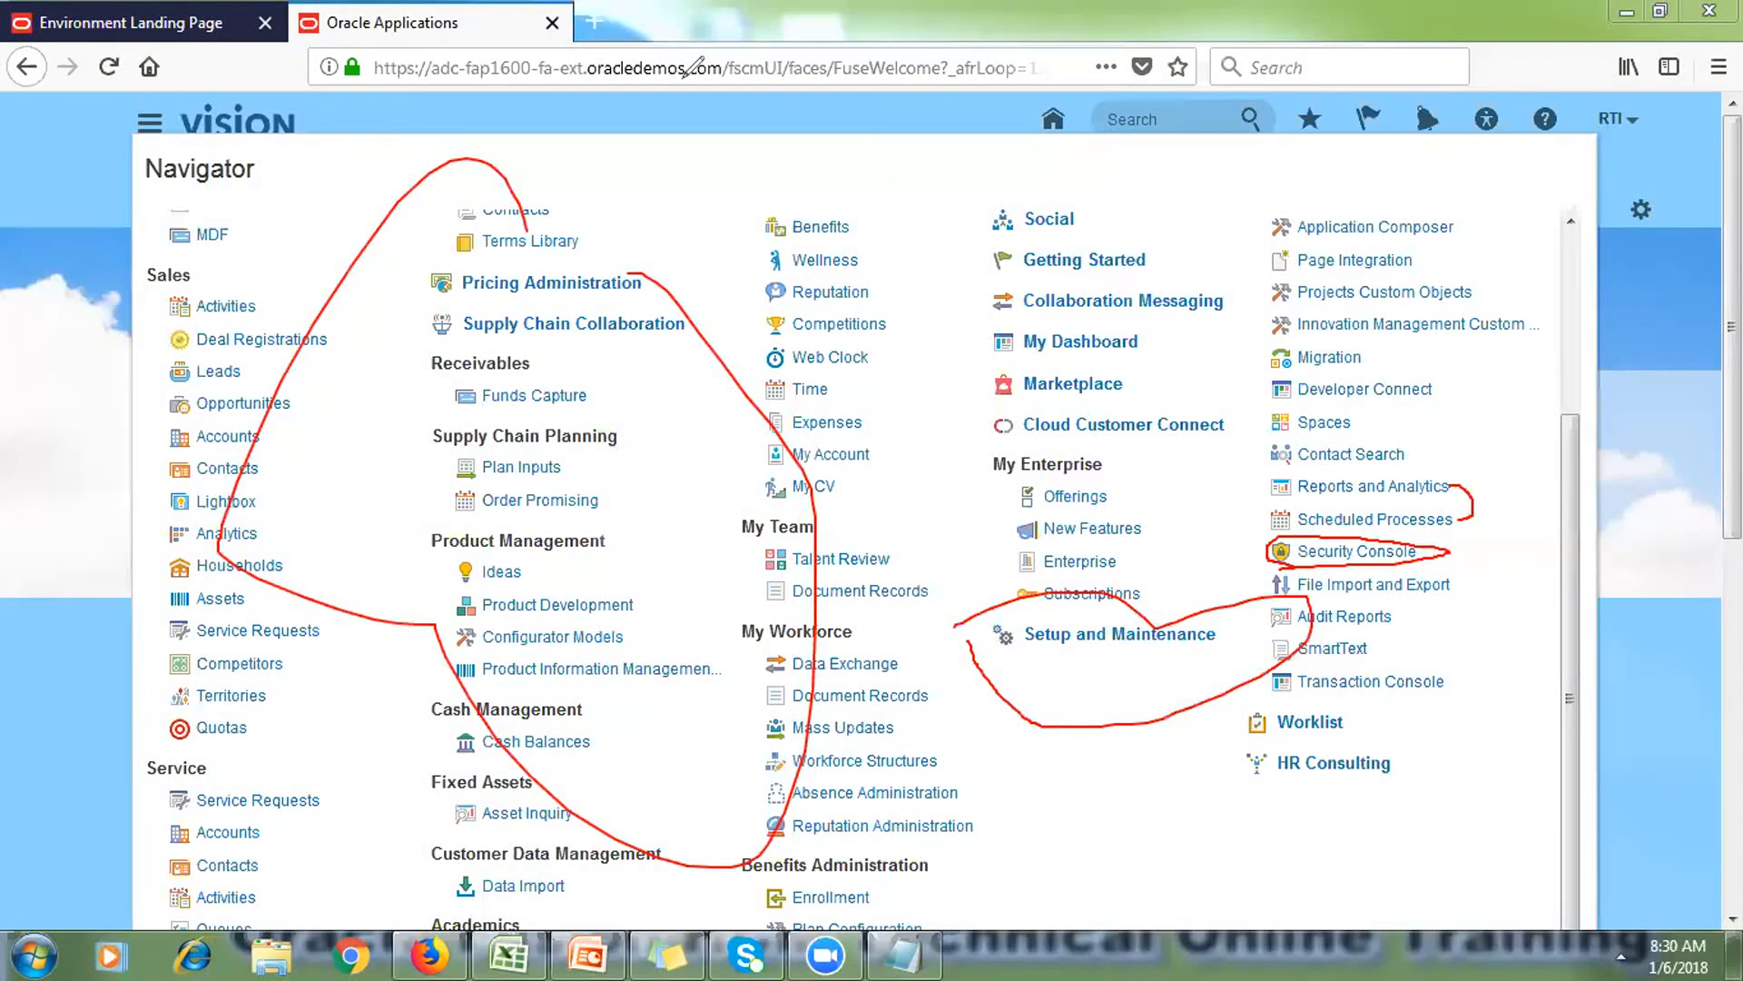
Step: Switch to the PowerPoint deck and show slide 25, Oracle Fusion Security
{"action": "key", "text": "e"}
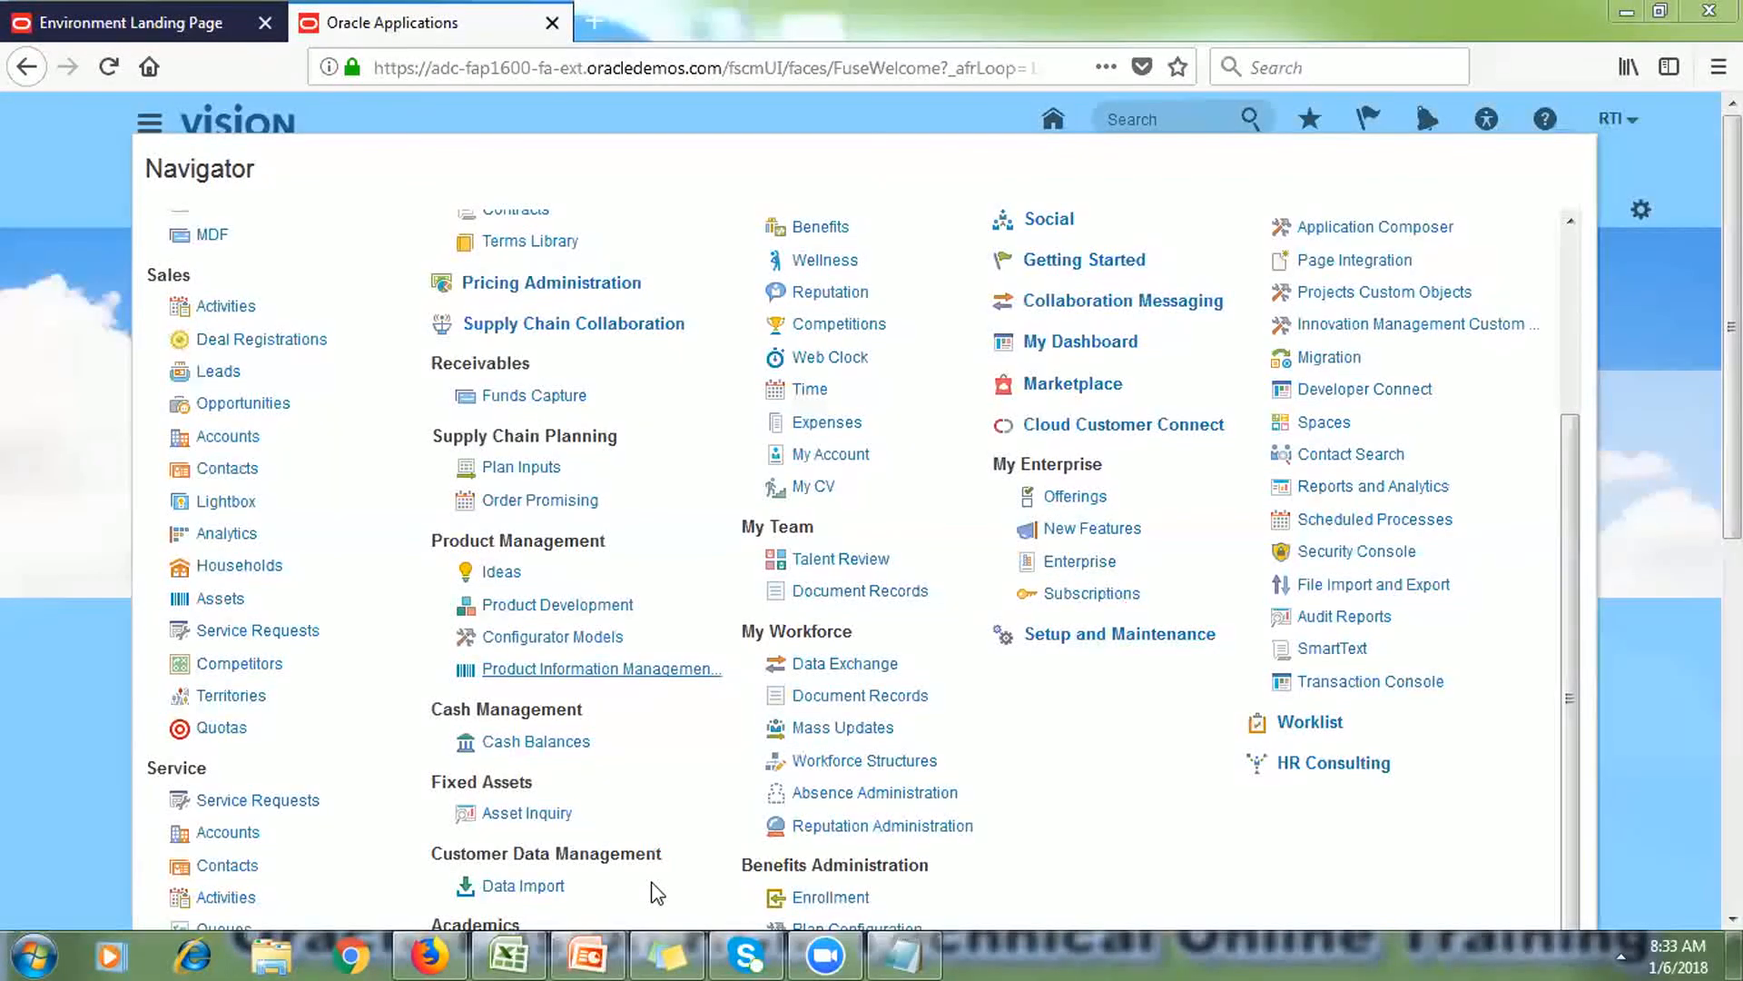
{"action": "left_click", "coordinate": [601, 953]}
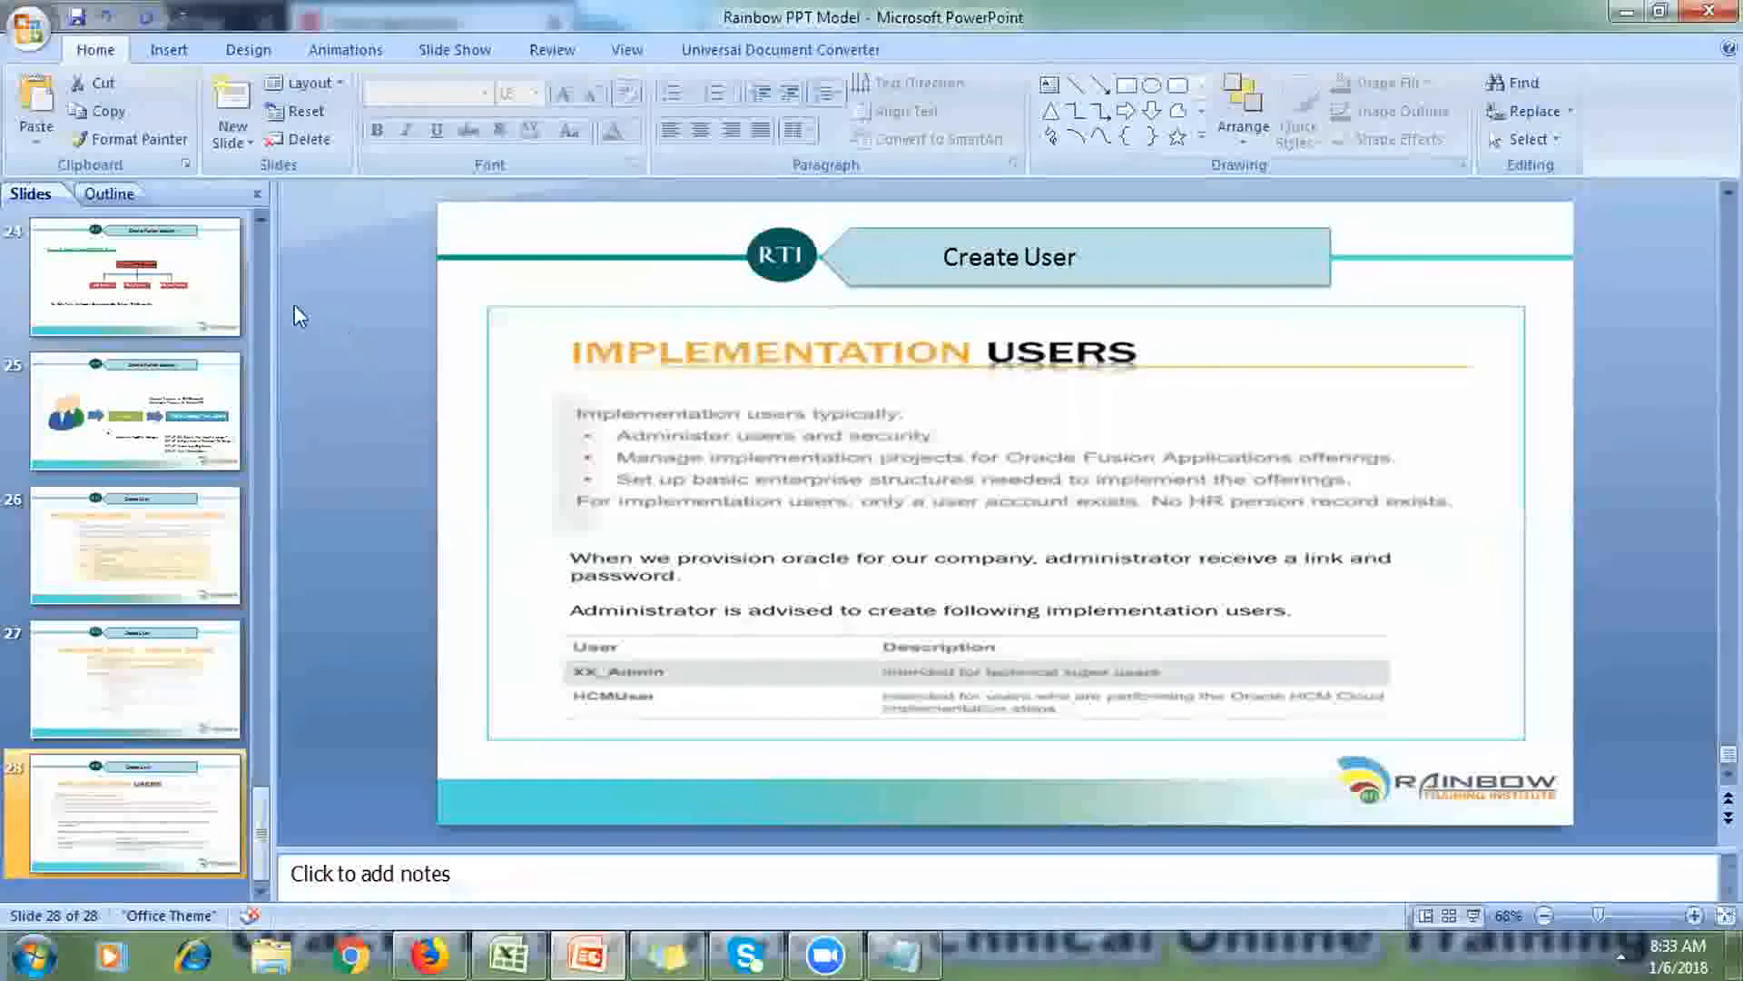
{"action": "left_click", "coordinate": [240, 368]}
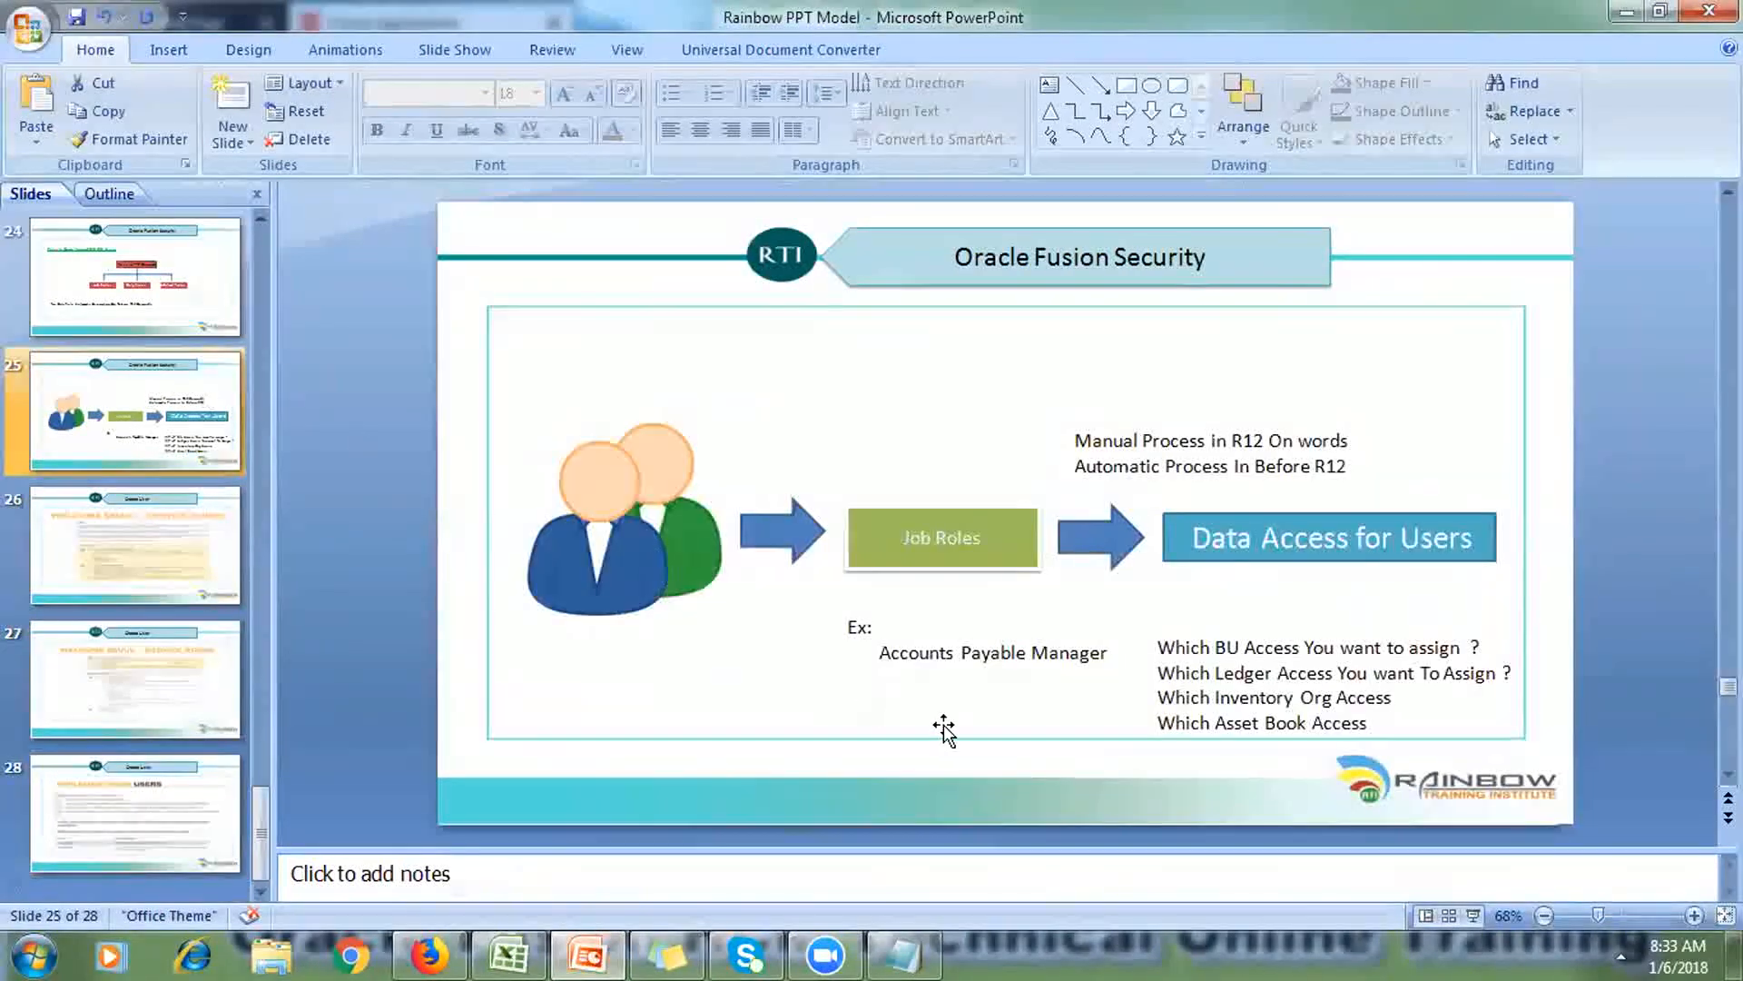